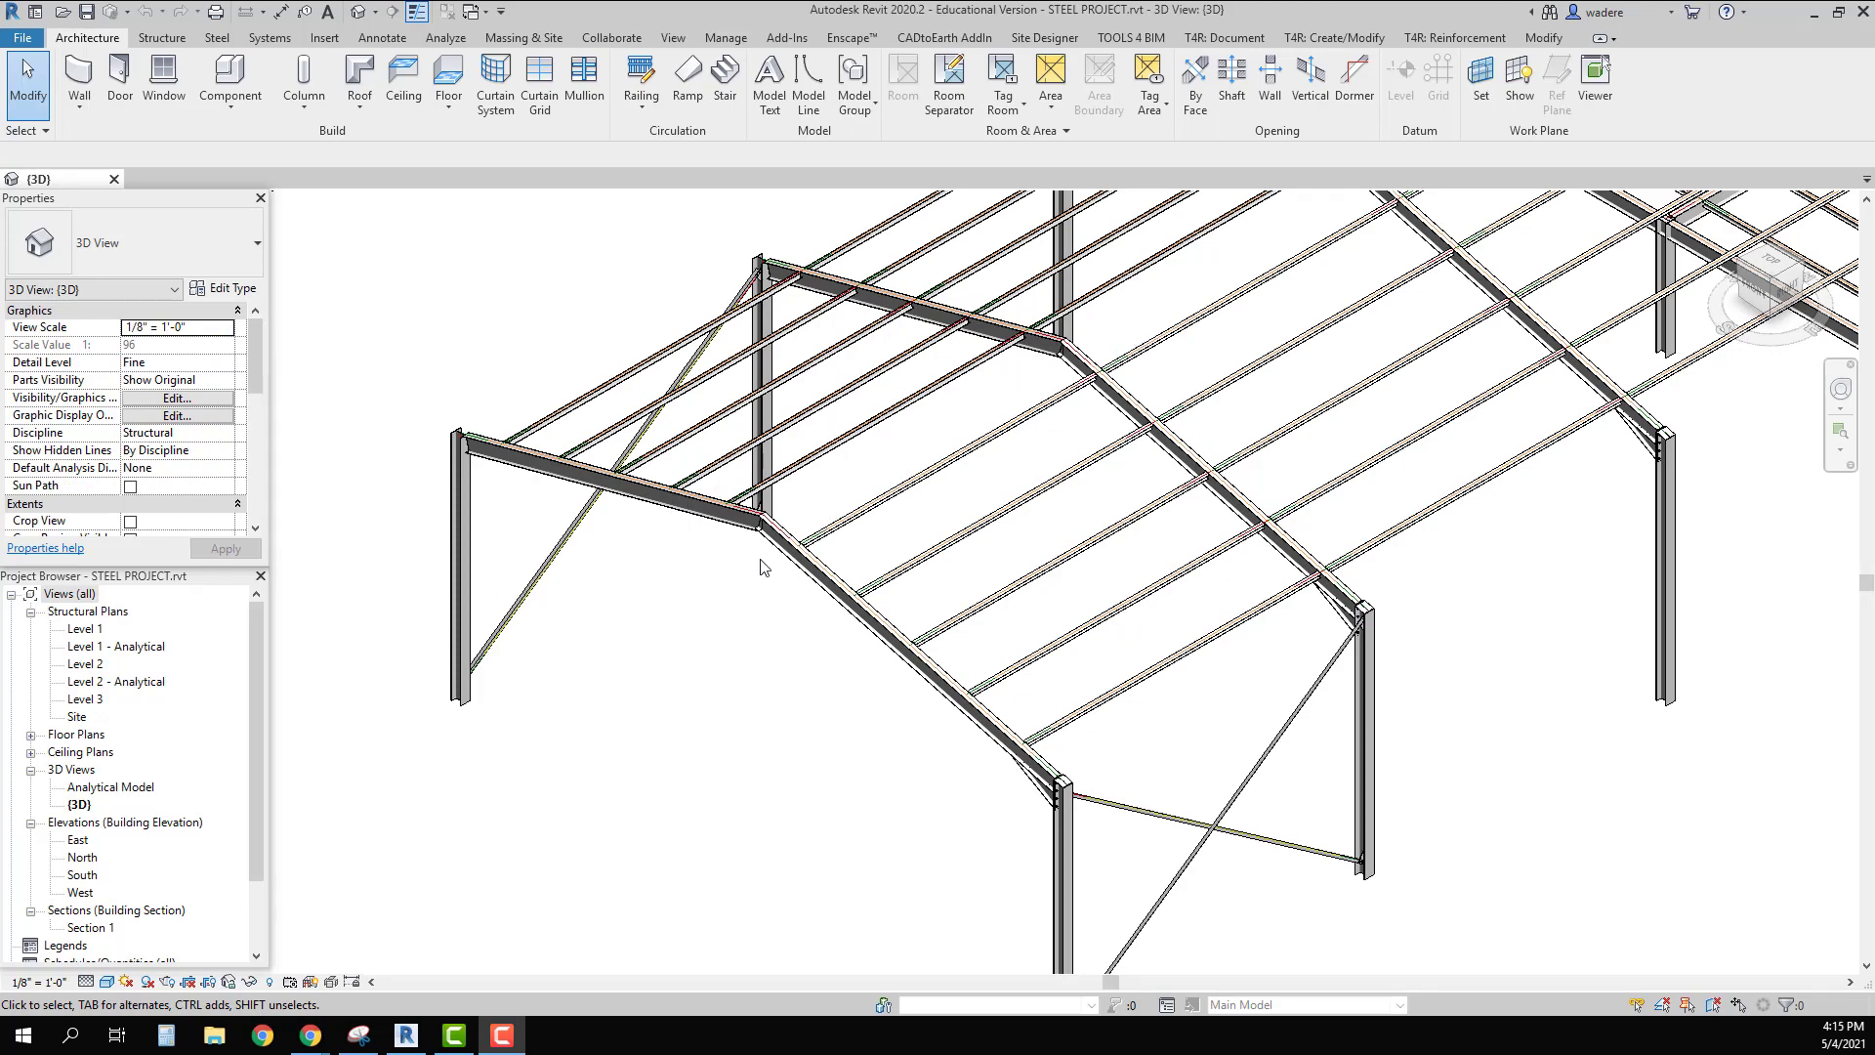
# Step: Extend the ridge end of the front frame's right-hand W14X30 rafter to meet the left-hand rafter
pyautogui.click(217, 38)
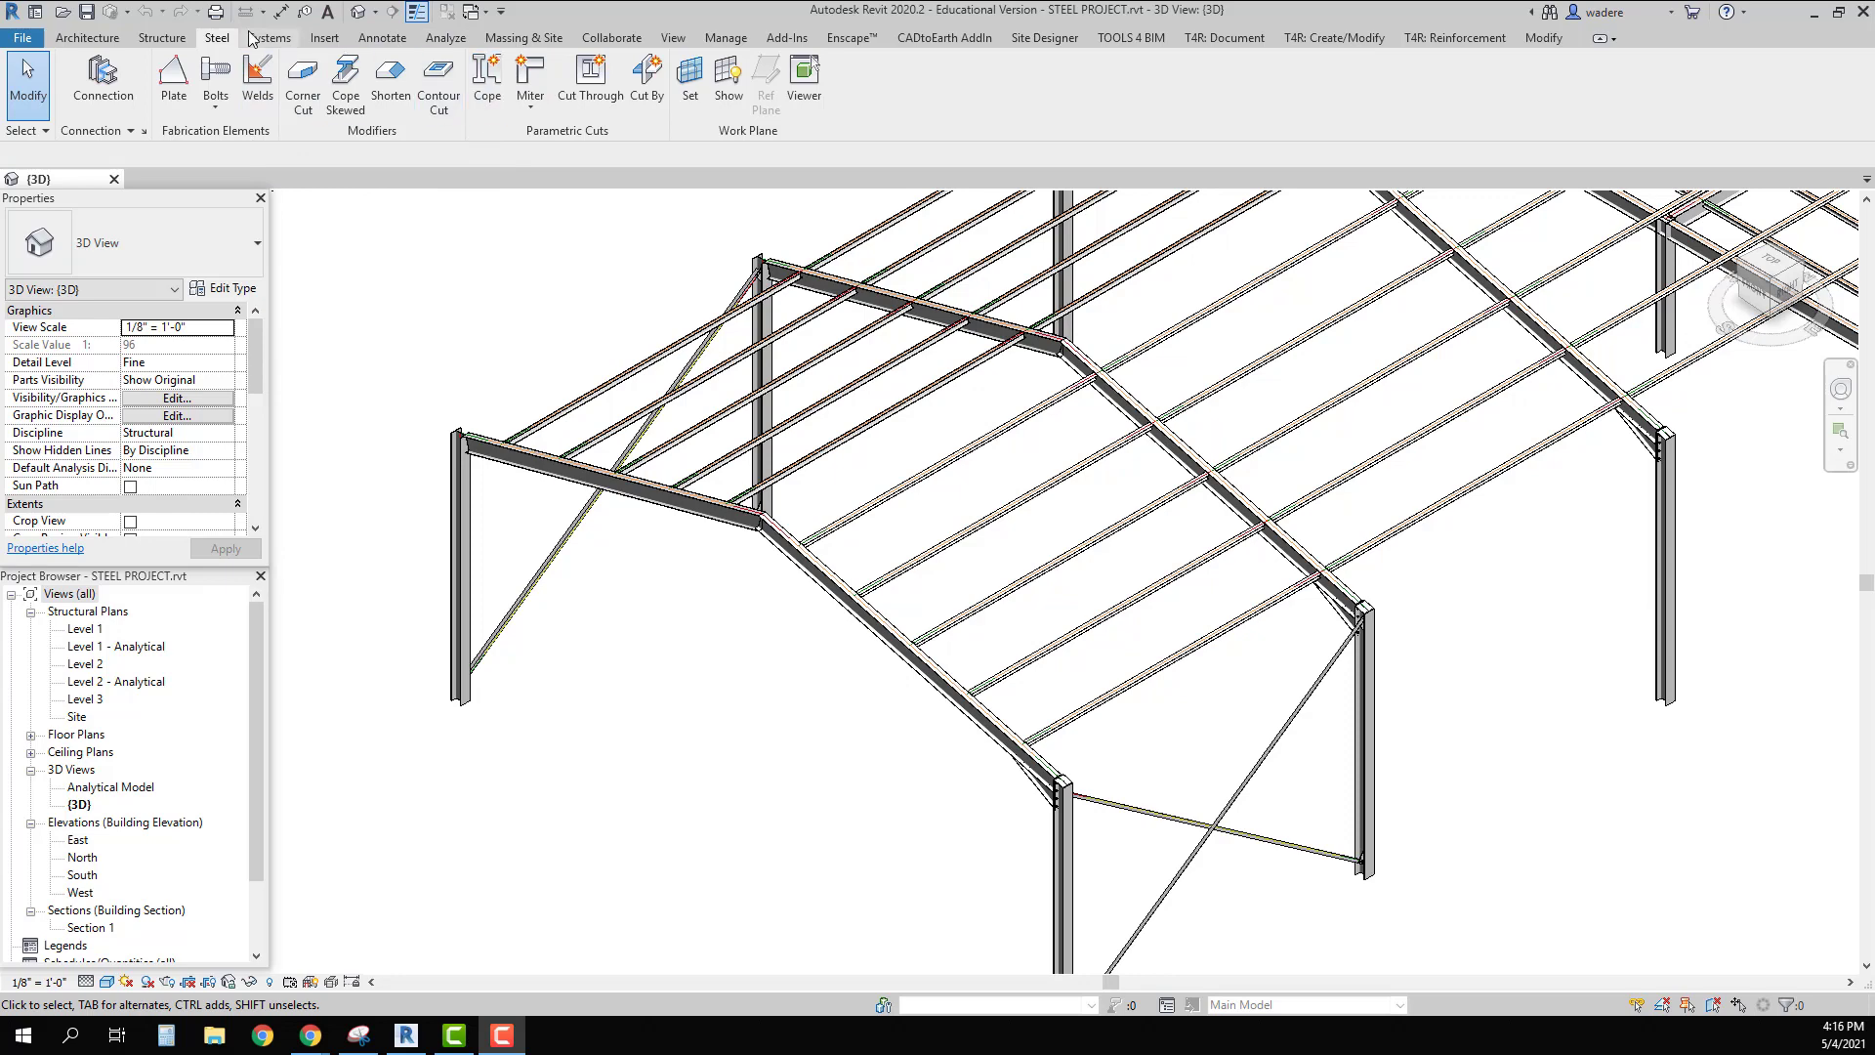
pyautogui.scroll(6, 764, 525)
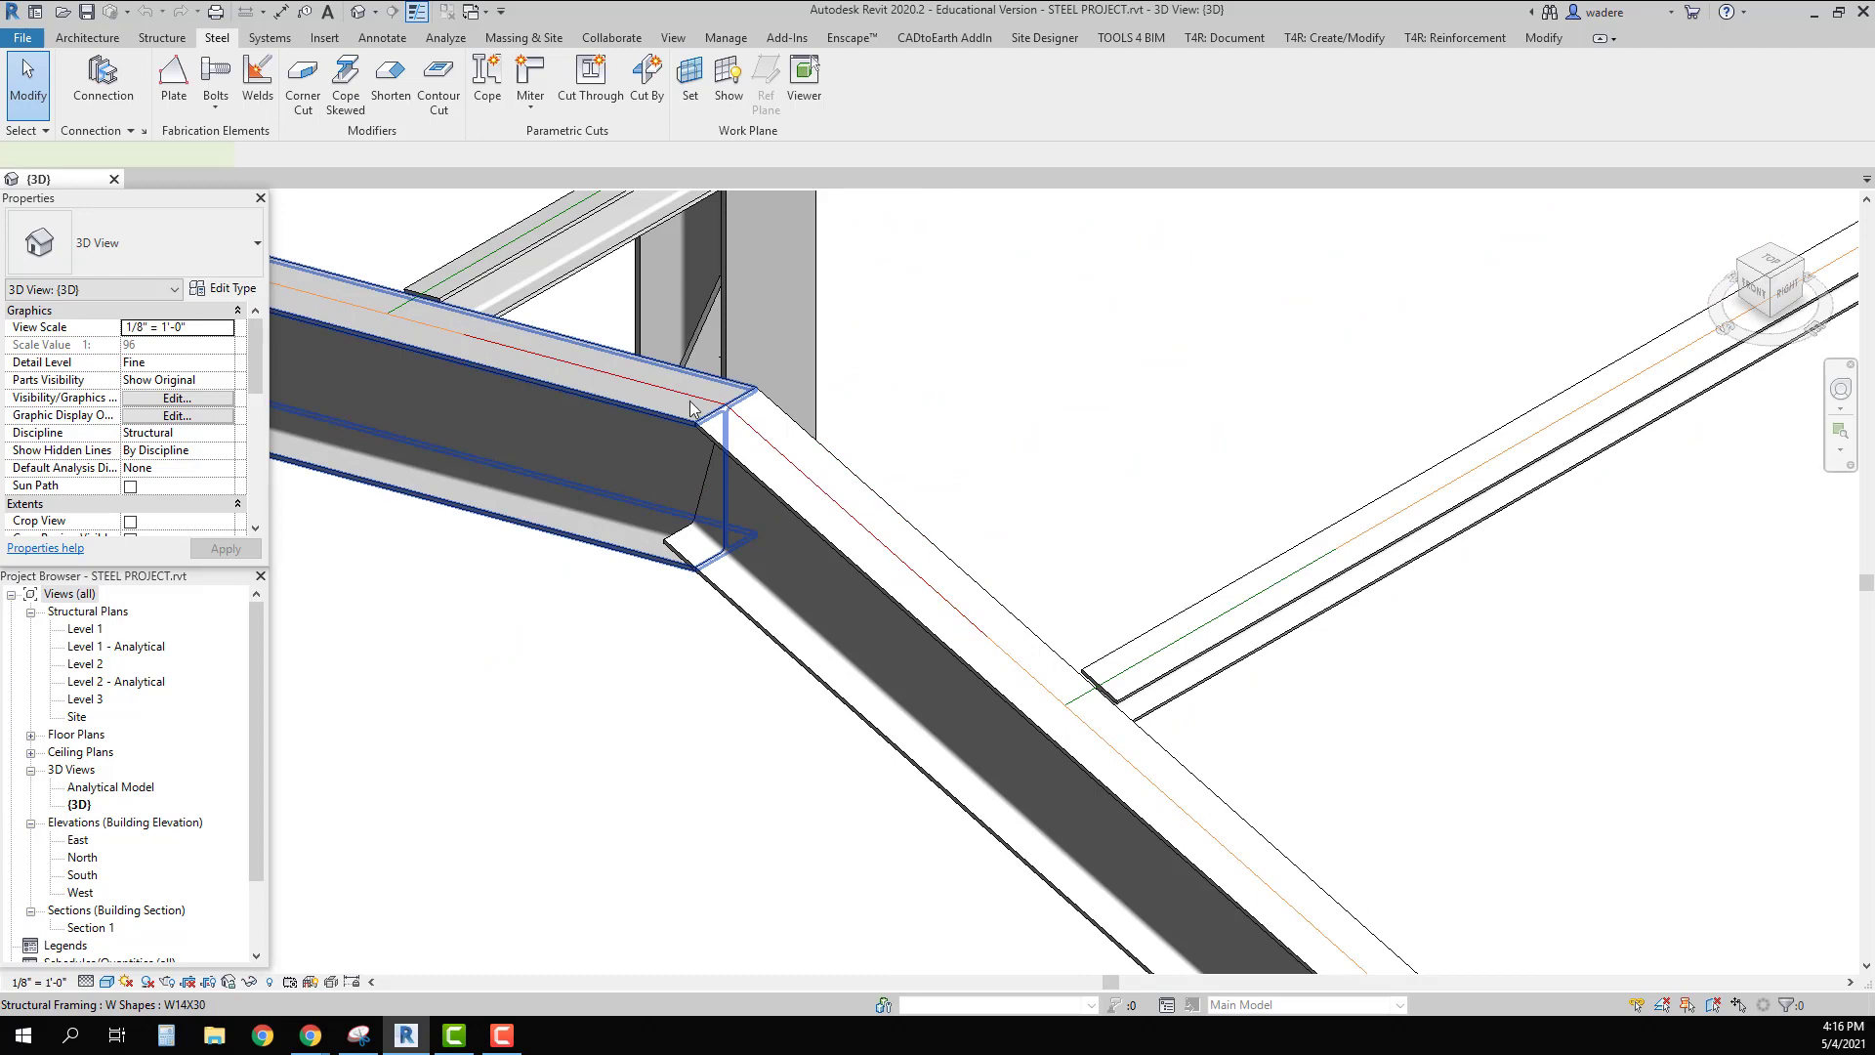
pyautogui.click(664, 418)
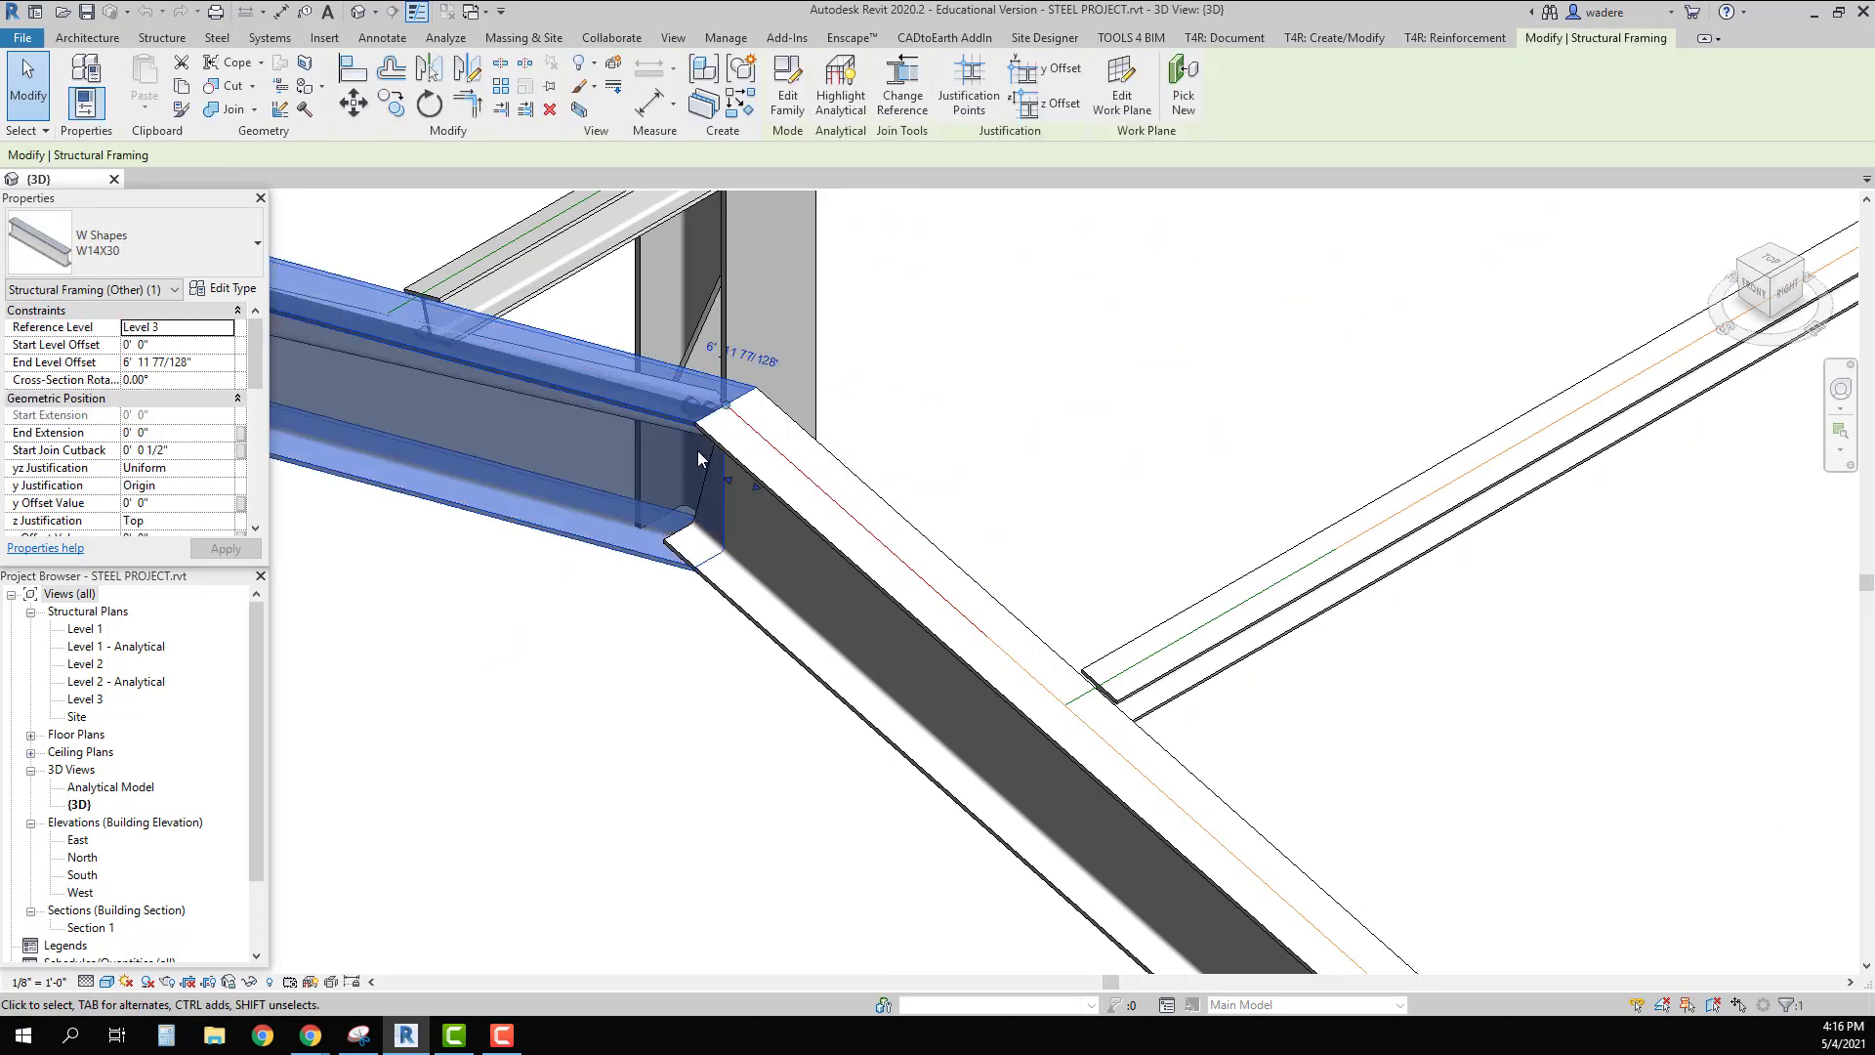
pyautogui.click(753, 467)
pyautogui.moveTo(734, 456); pyautogui.dragTo(727, 406)
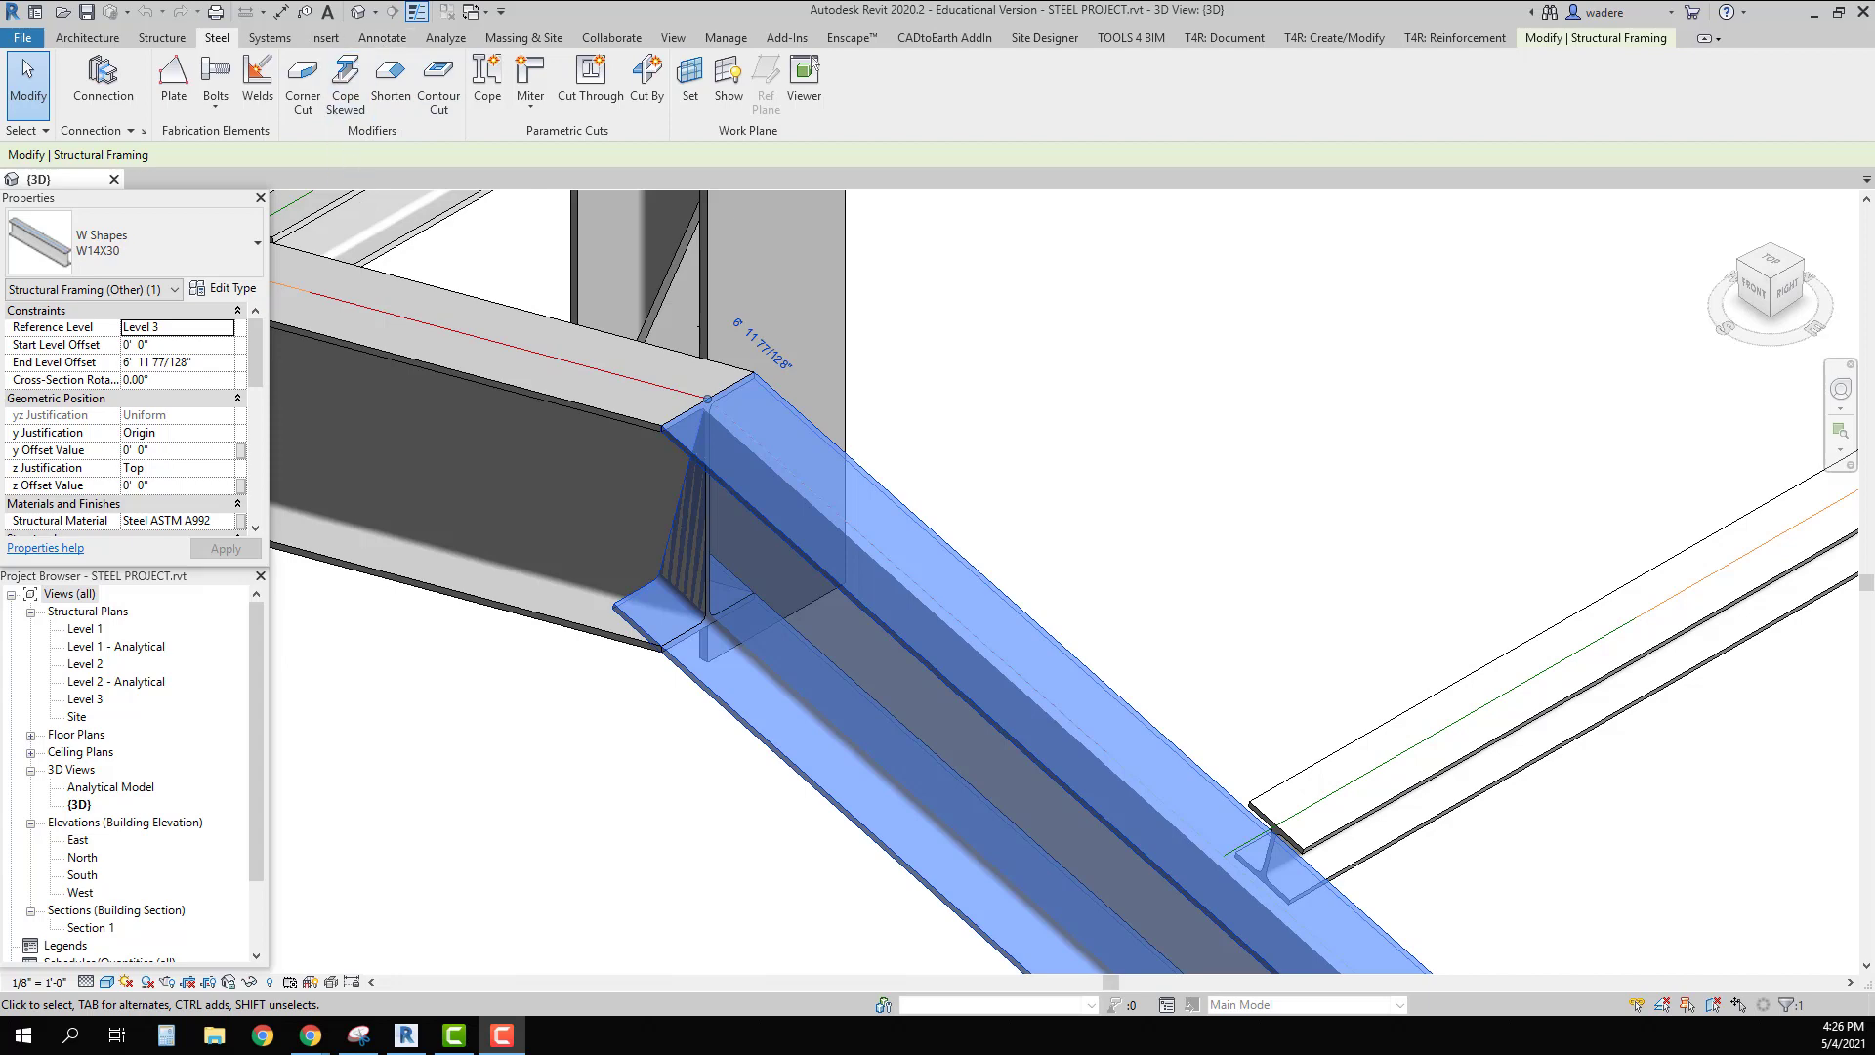
pyautogui.press('Escape')
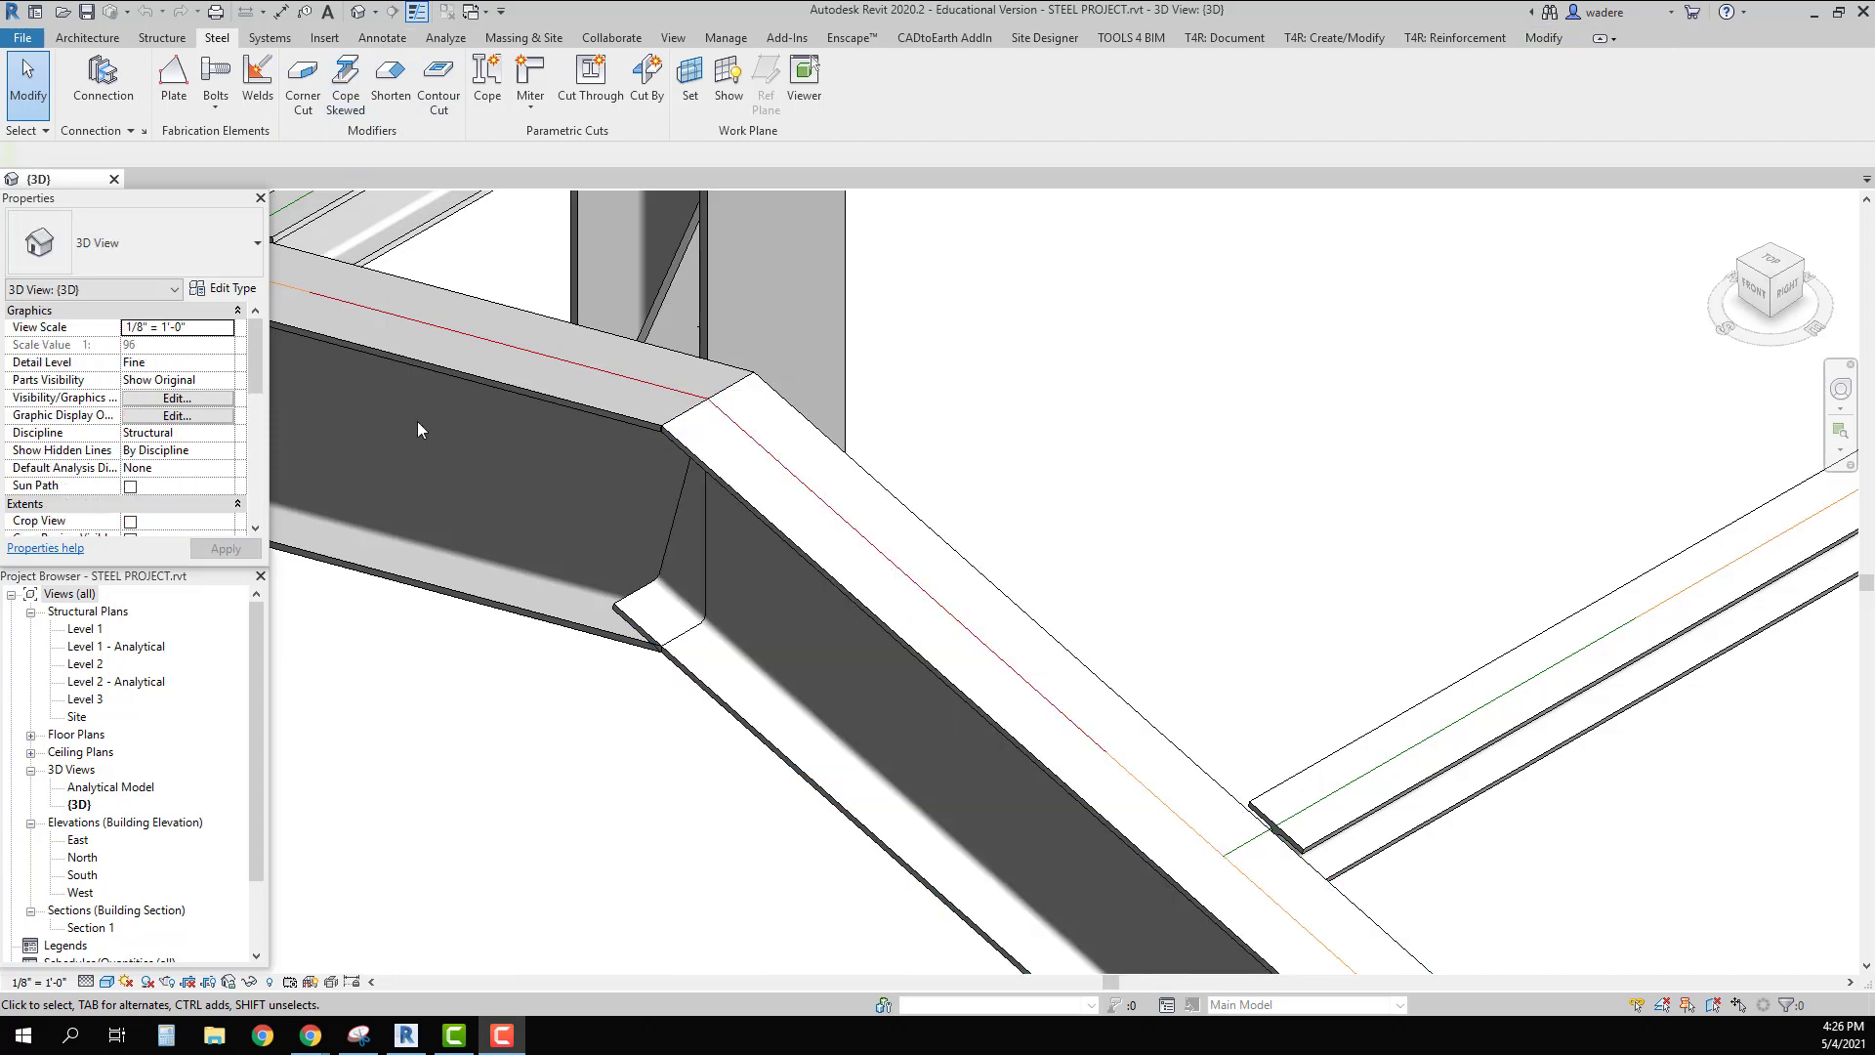
# Step: Apply Shorten to the ridge end of the right-hand rafter and select its cut modifier
pyautogui.click(392, 78)
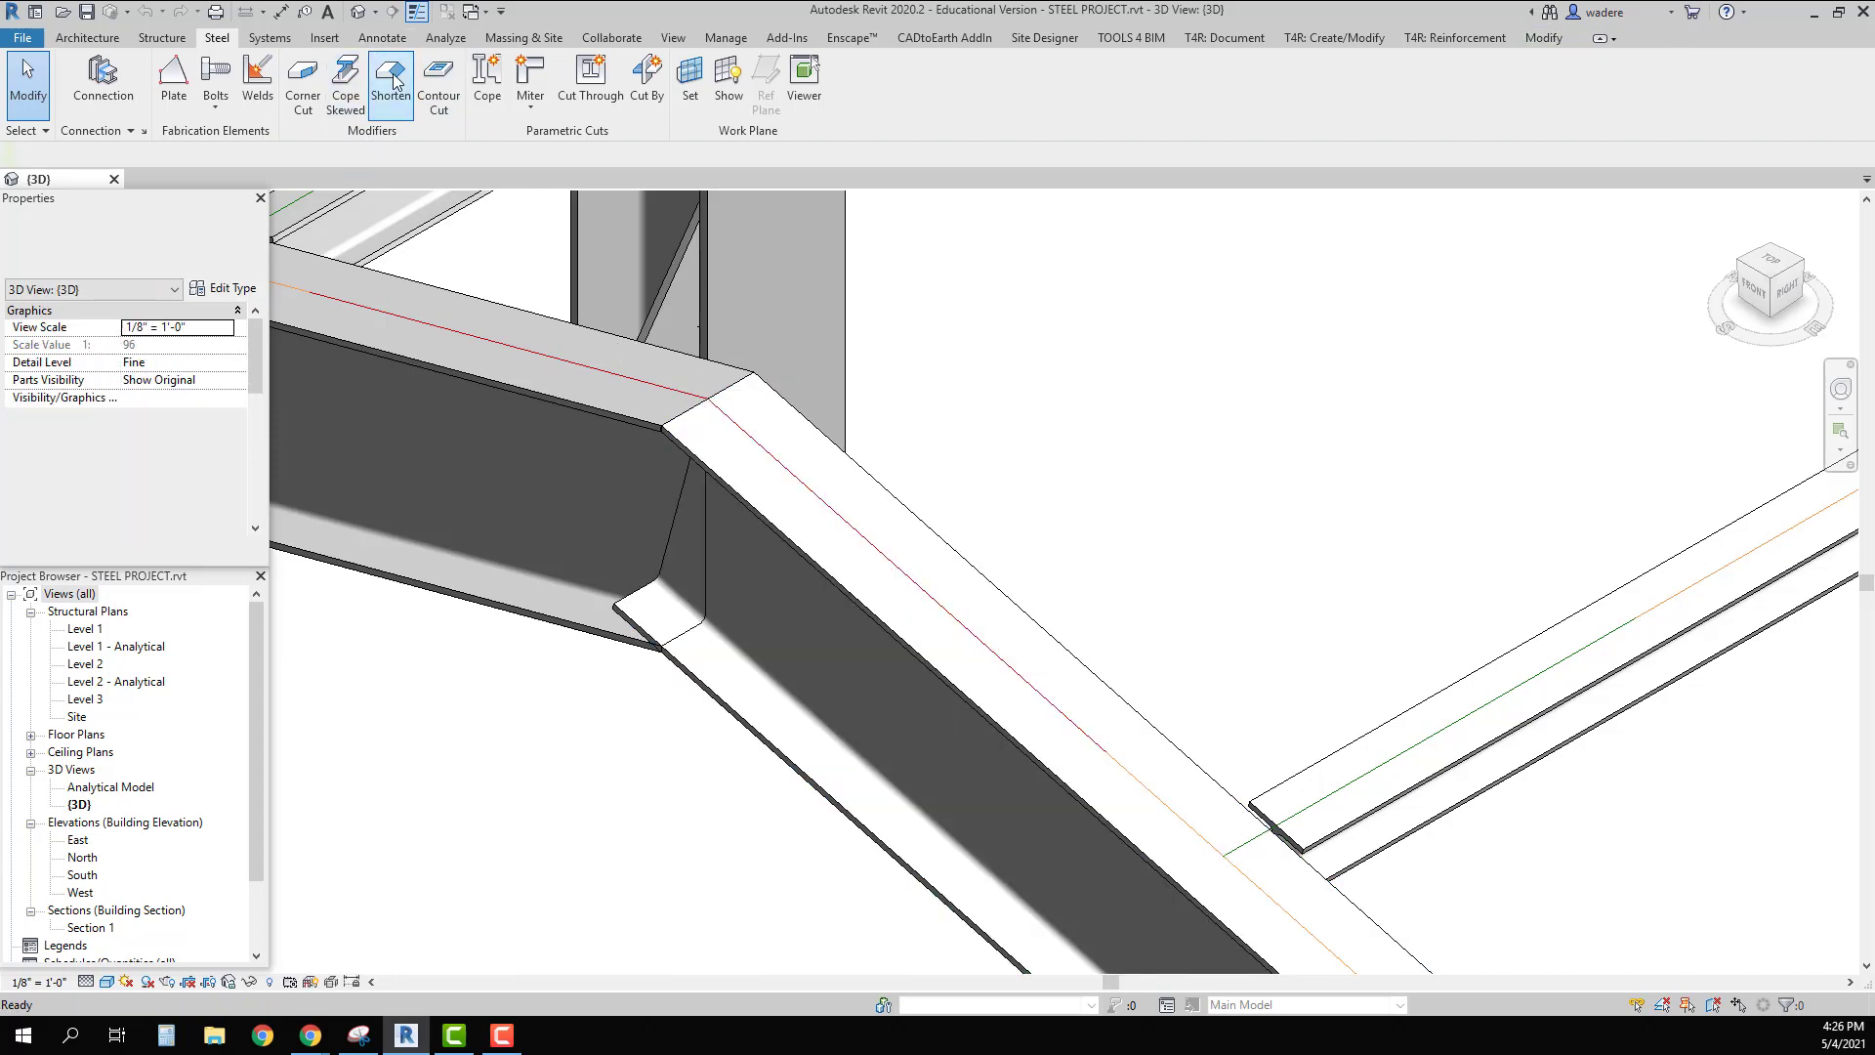
pyautogui.click(765, 517)
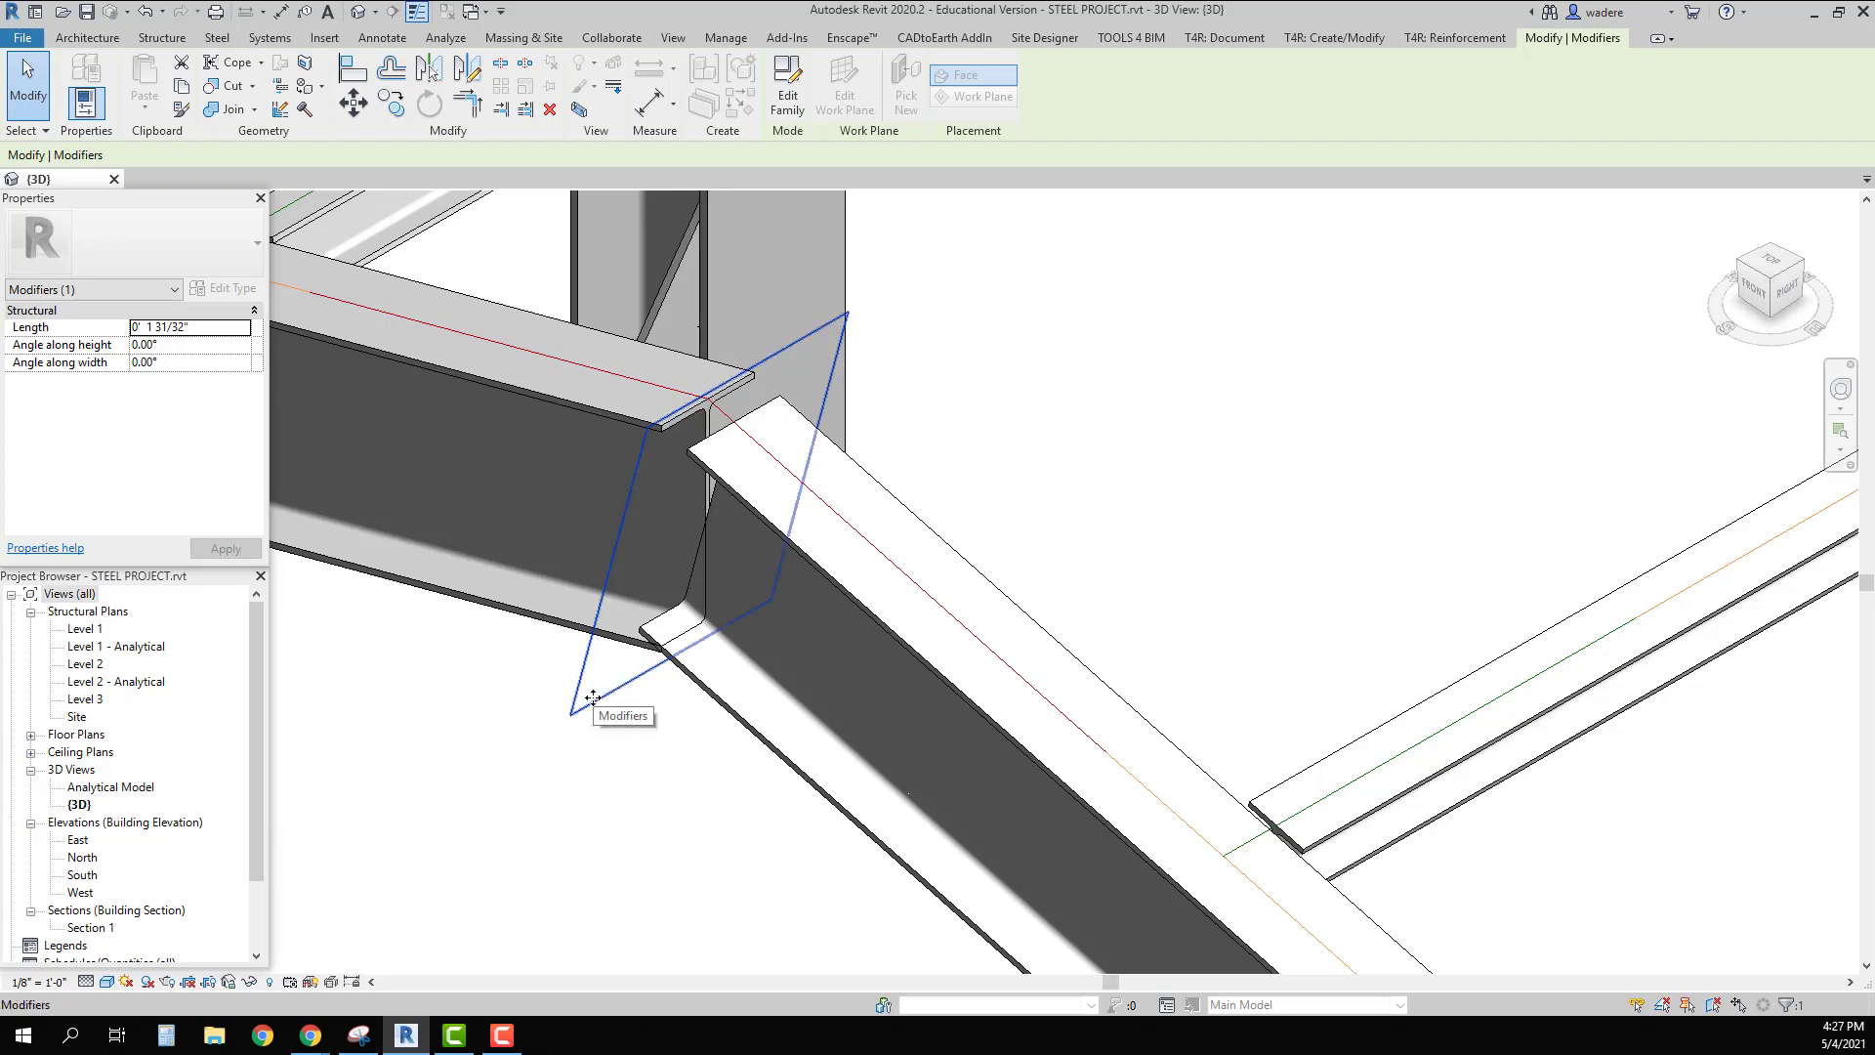
pyautogui.press('Tab')
pyautogui.press('Tab')
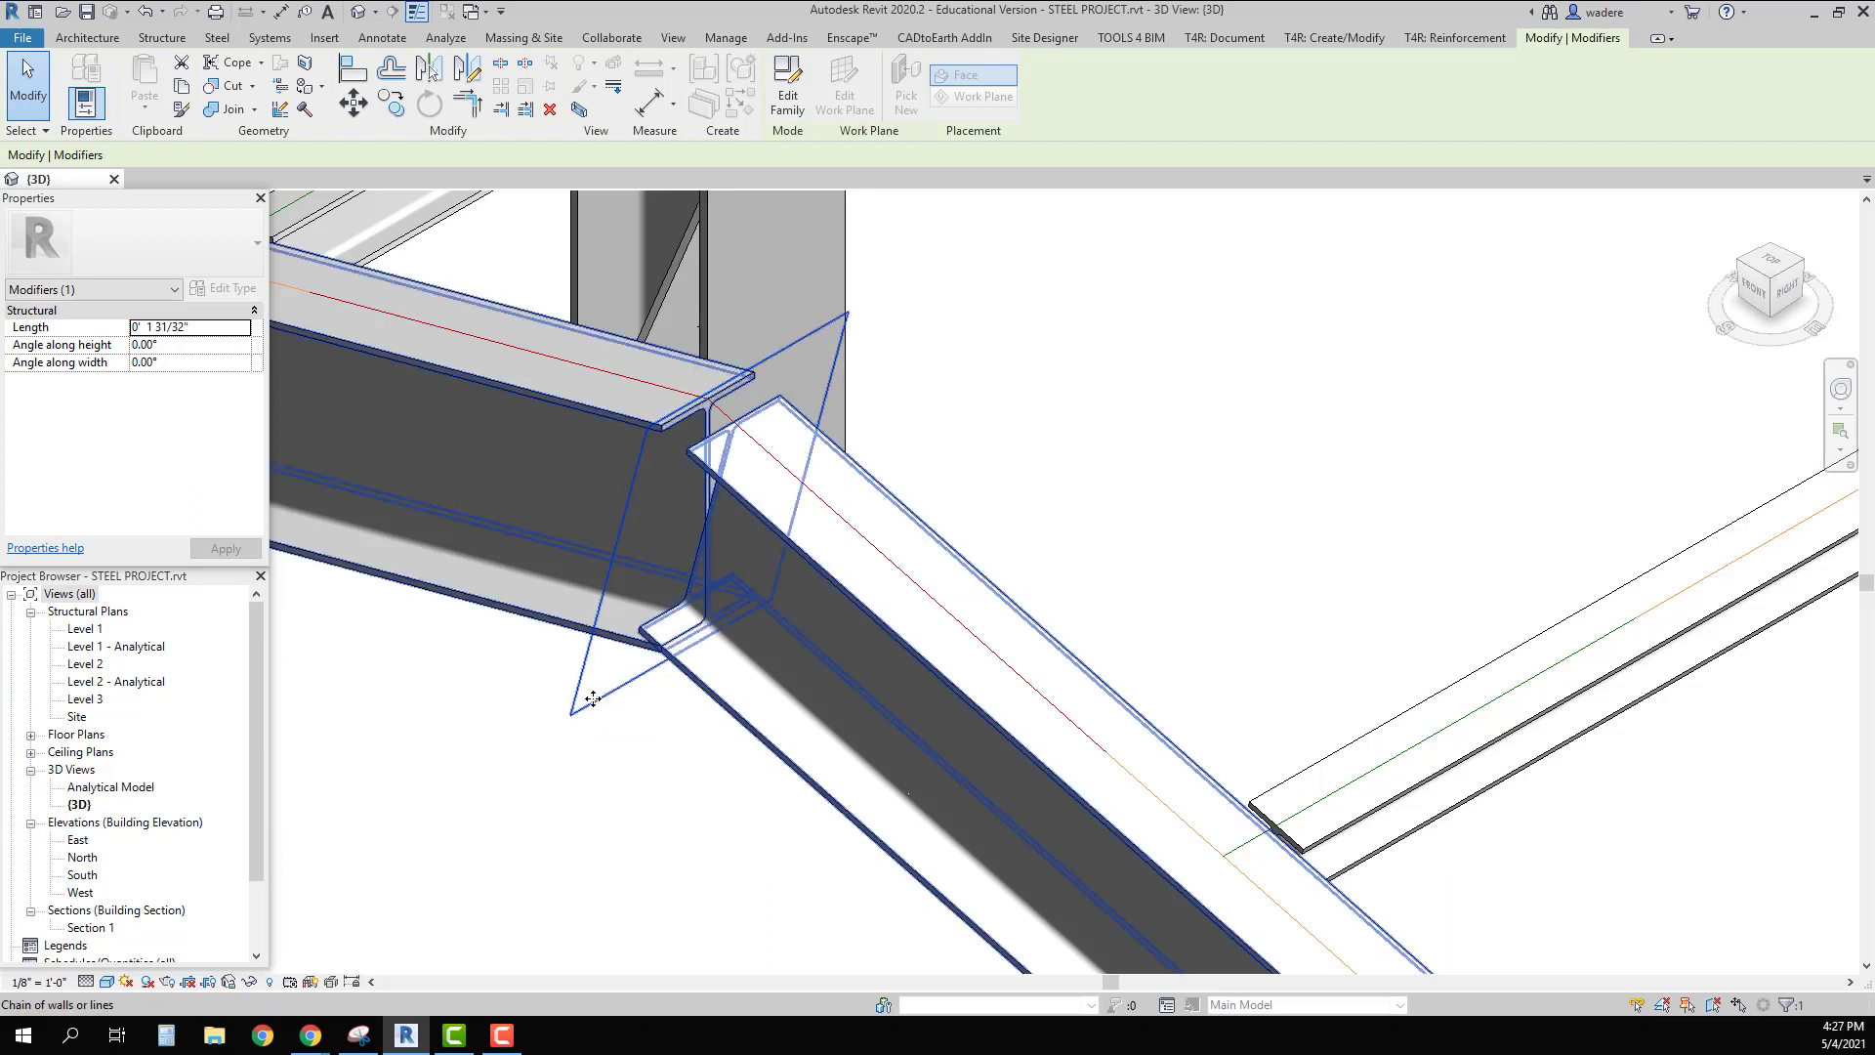
pyautogui.click(598, 708)
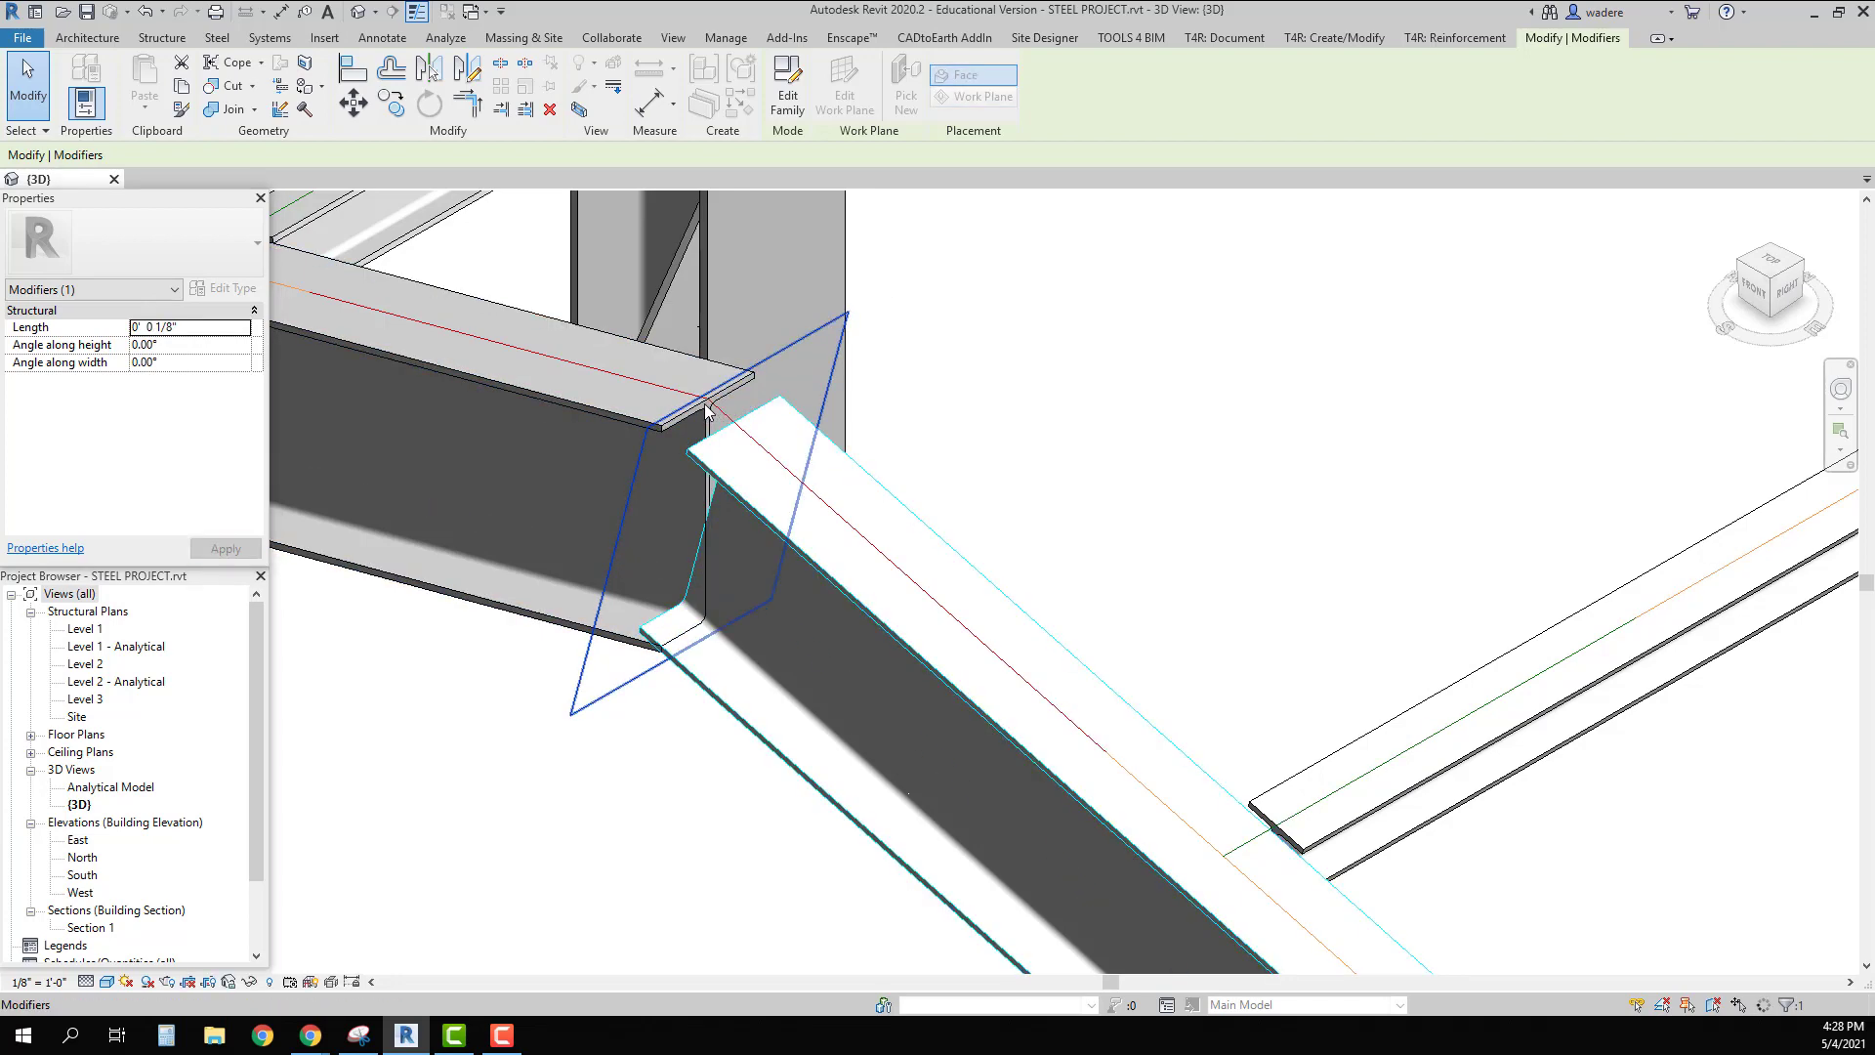
# Step: Set the length of the right-hand rafter's Shorten modifier to 0' 0 1/4" and inspect the gap at the ridge
pyautogui.click(171, 327)
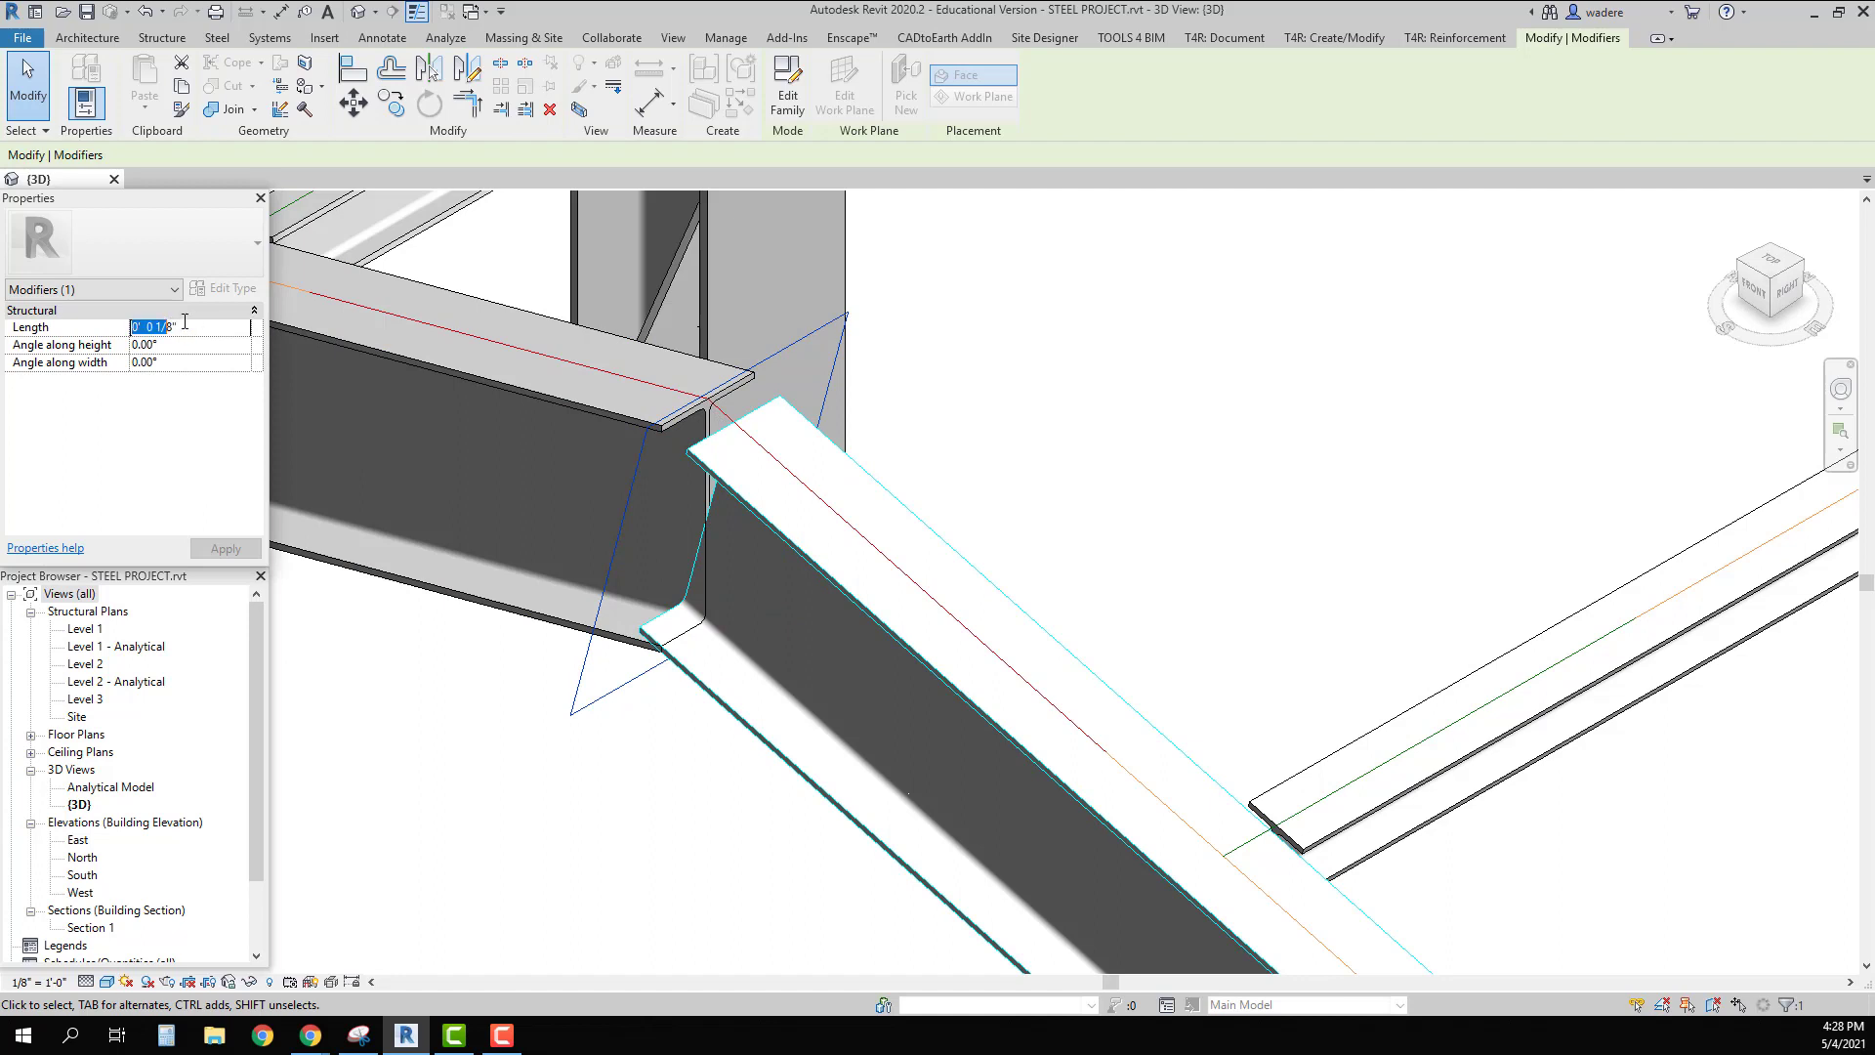
pyautogui.click(171, 328)
pyautogui.press('BackSpace')
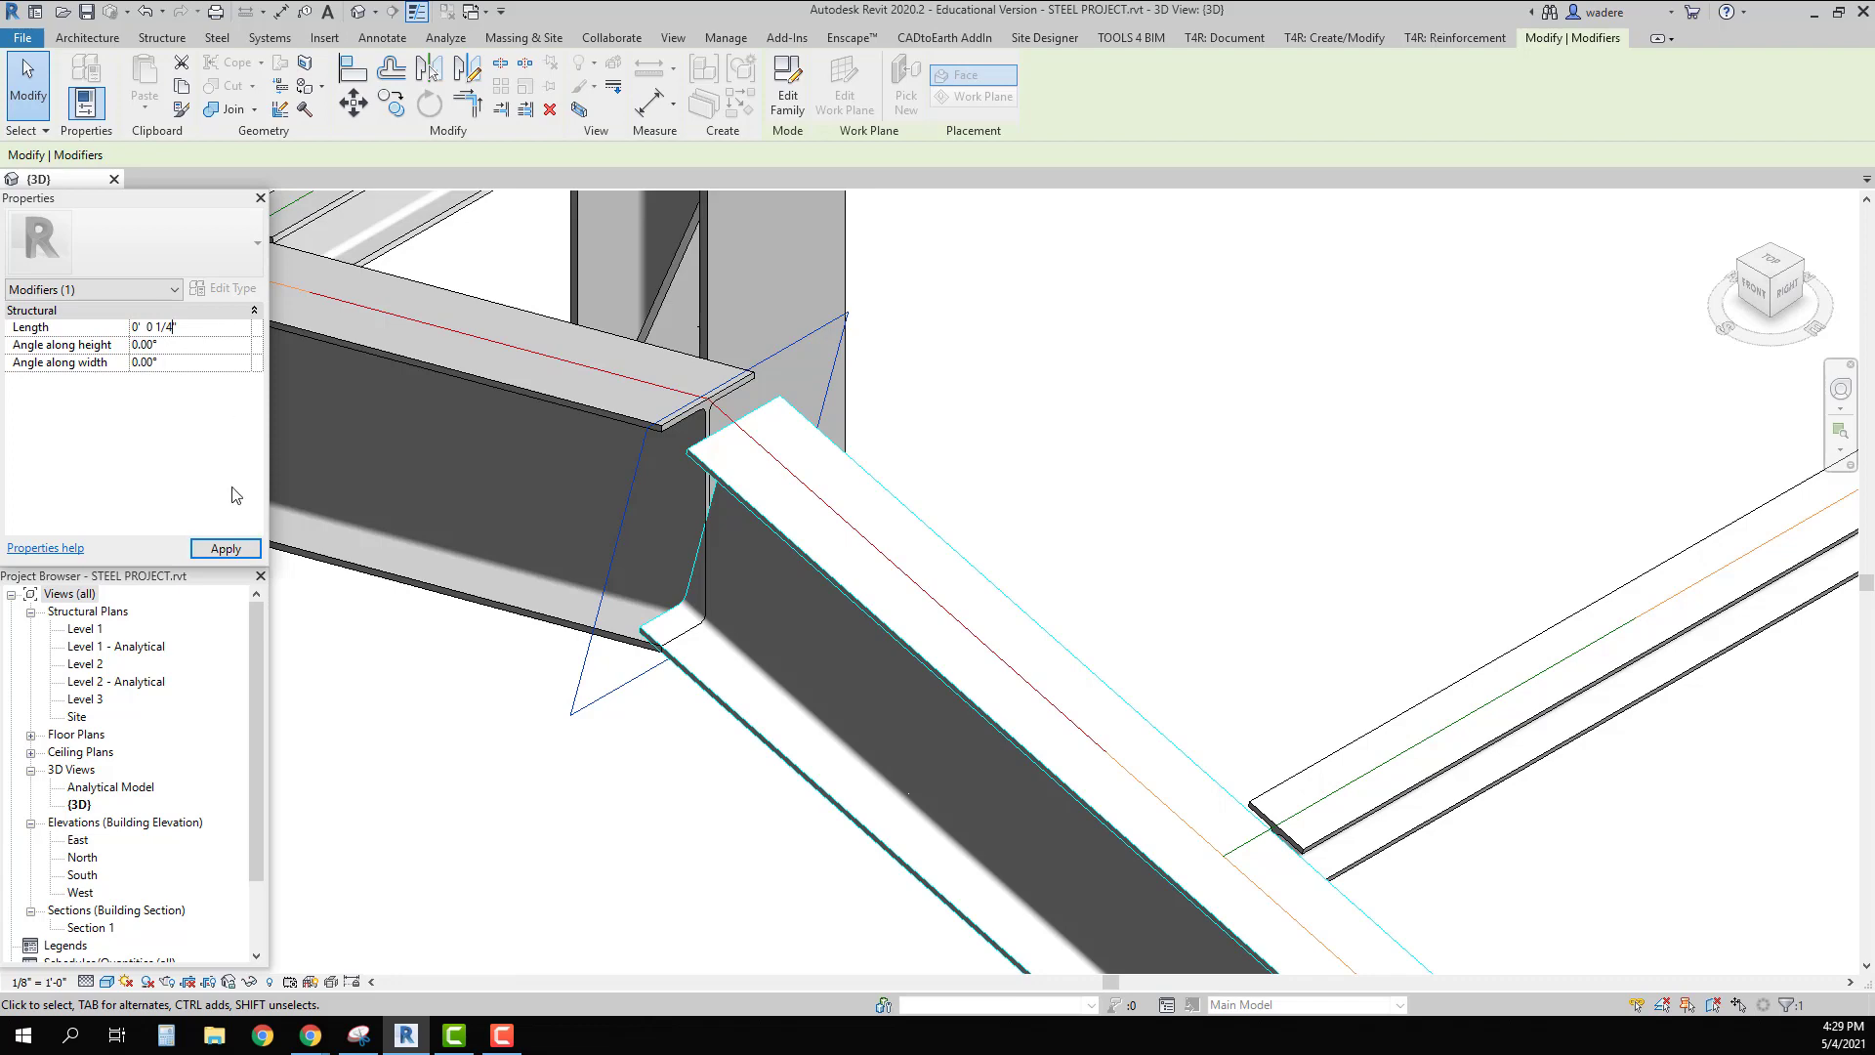
pyautogui.write('4')
pyautogui.click(223, 551)
pyautogui.click(225, 550)
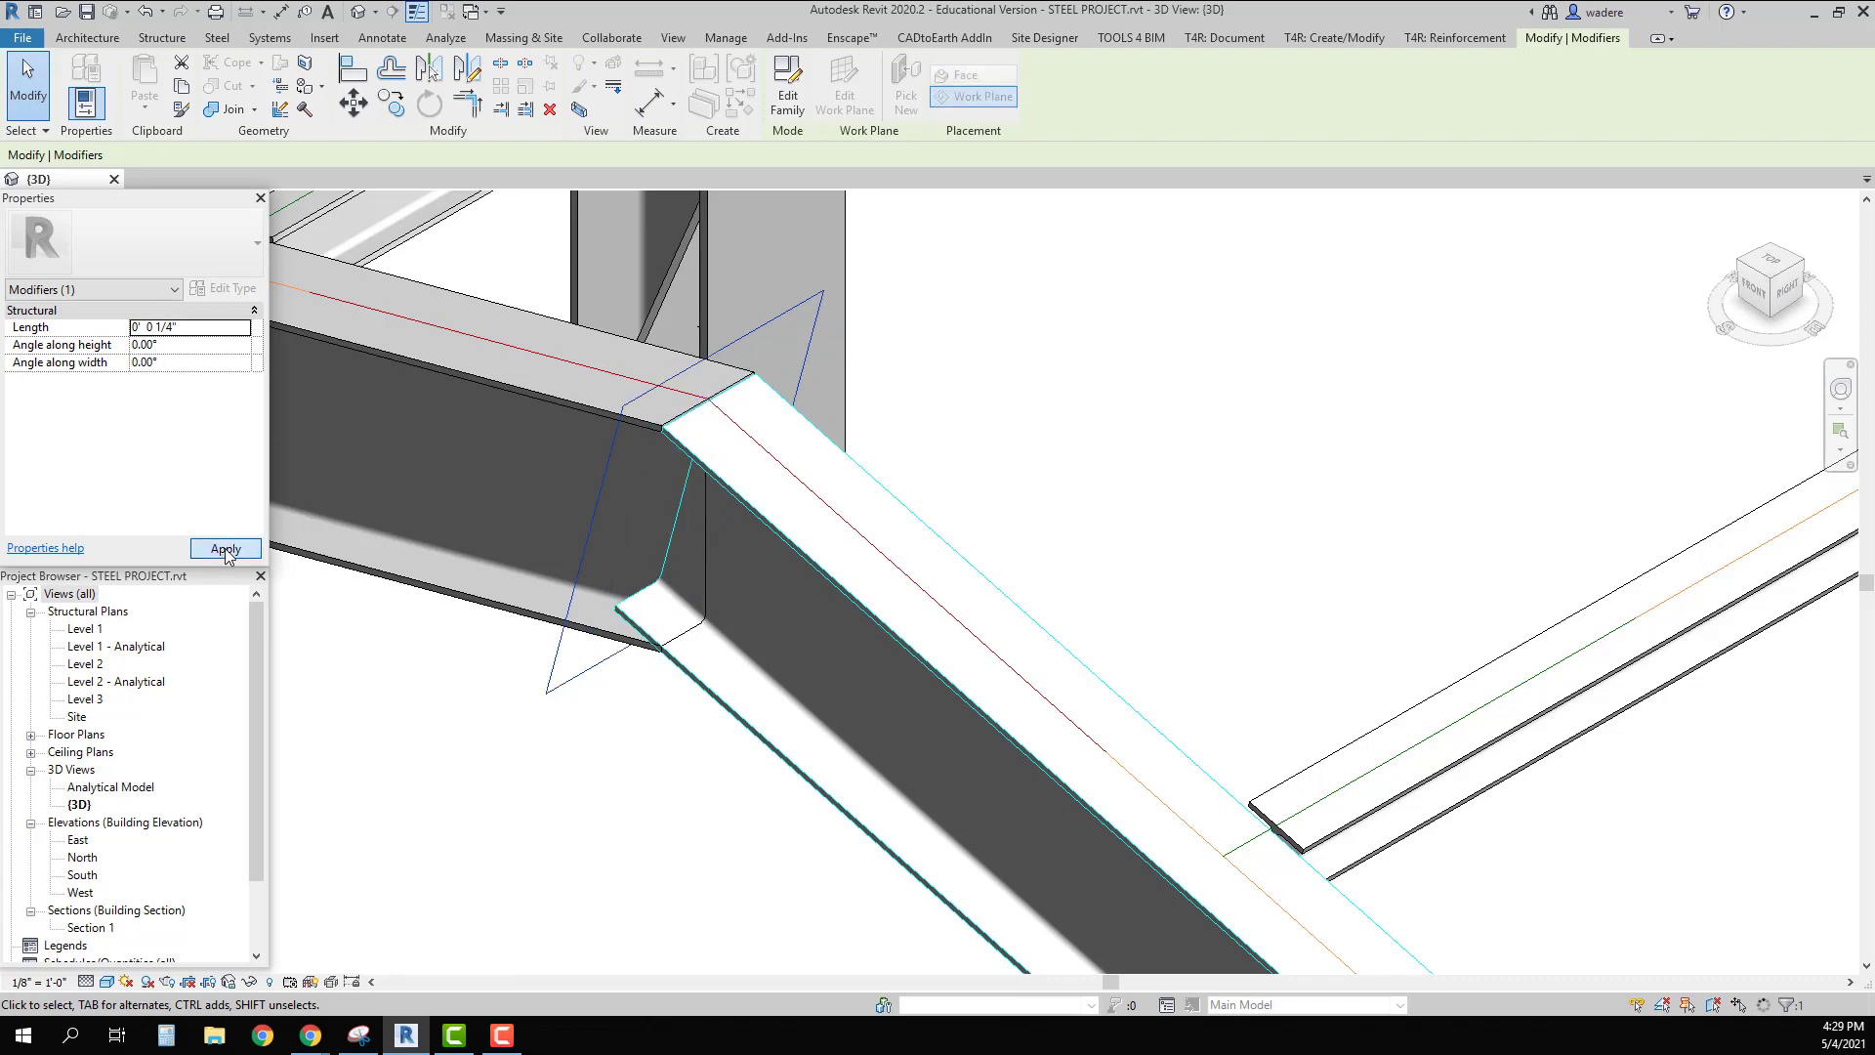
pyautogui.scroll(2, 703, 418)
pyautogui.scroll(5, 703, 418)
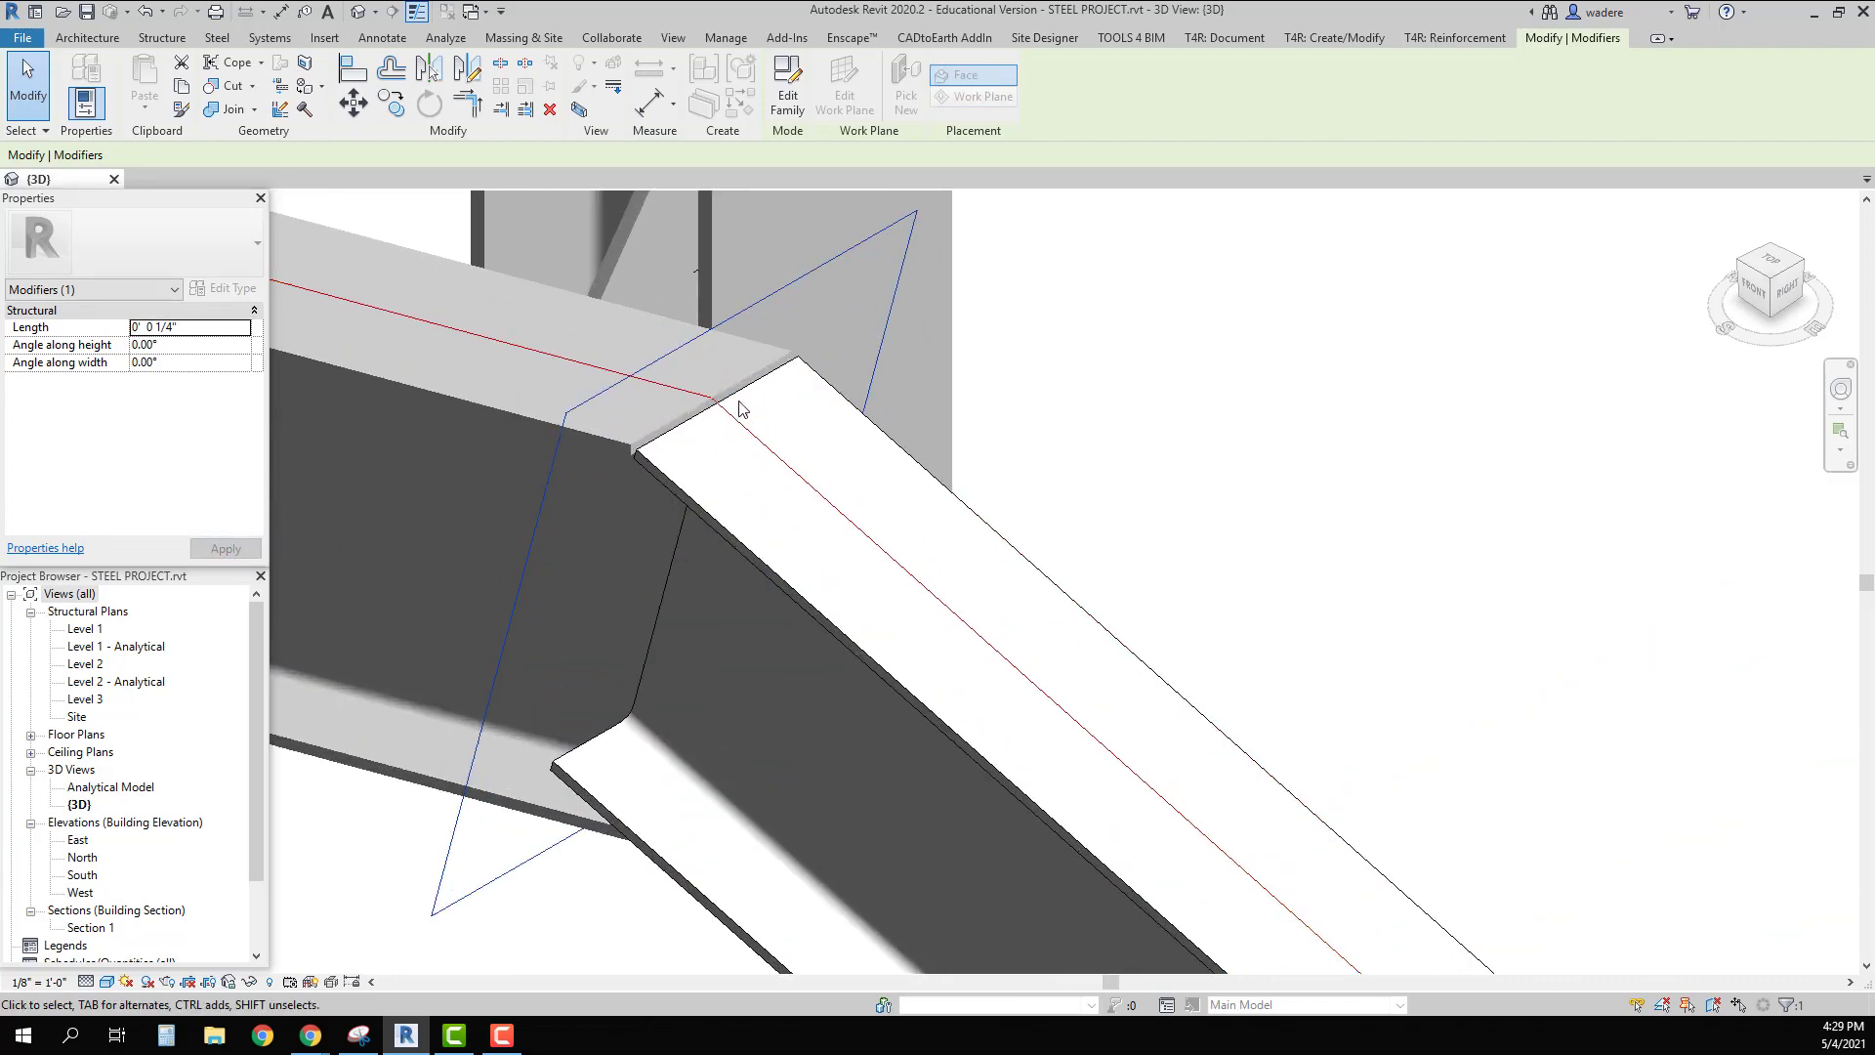
pyautogui.scroll(3, 726, 415)
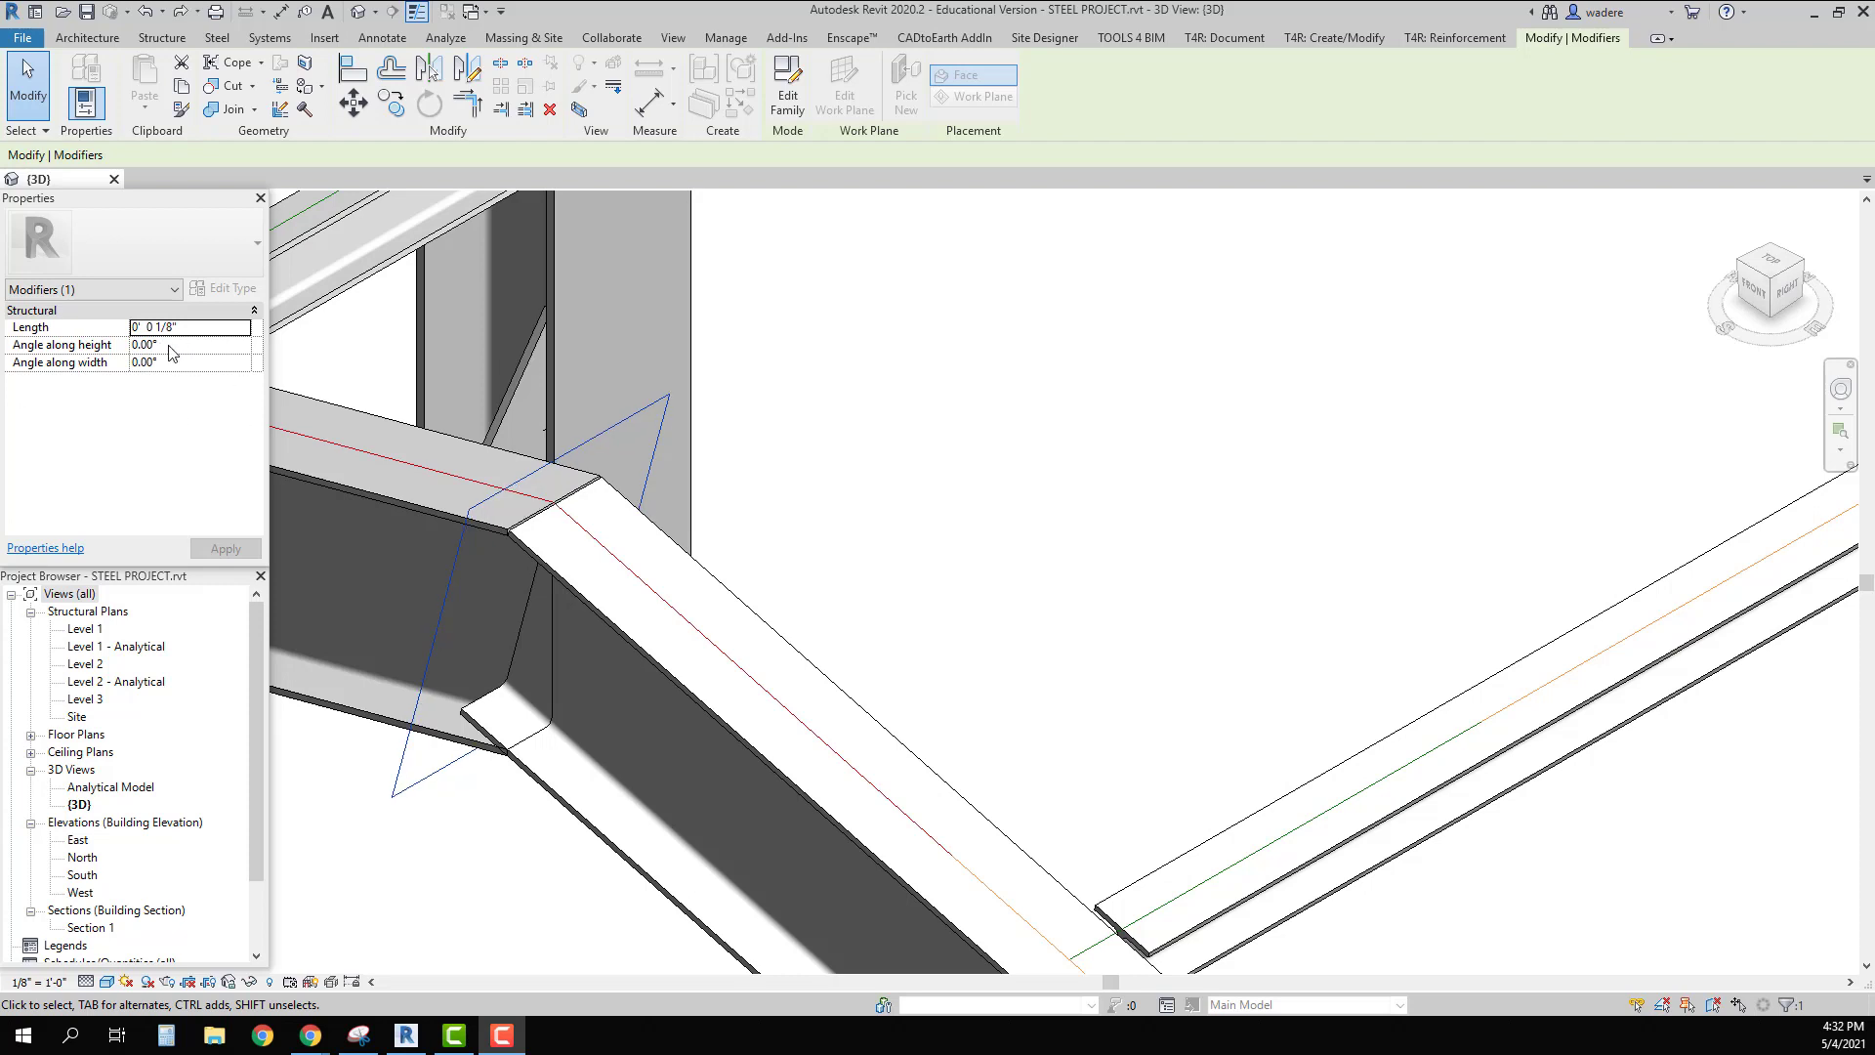
# Step: Set the angle along height of the right-hand rafter's Shorten modifier to 15°
pyautogui.click(169, 346)
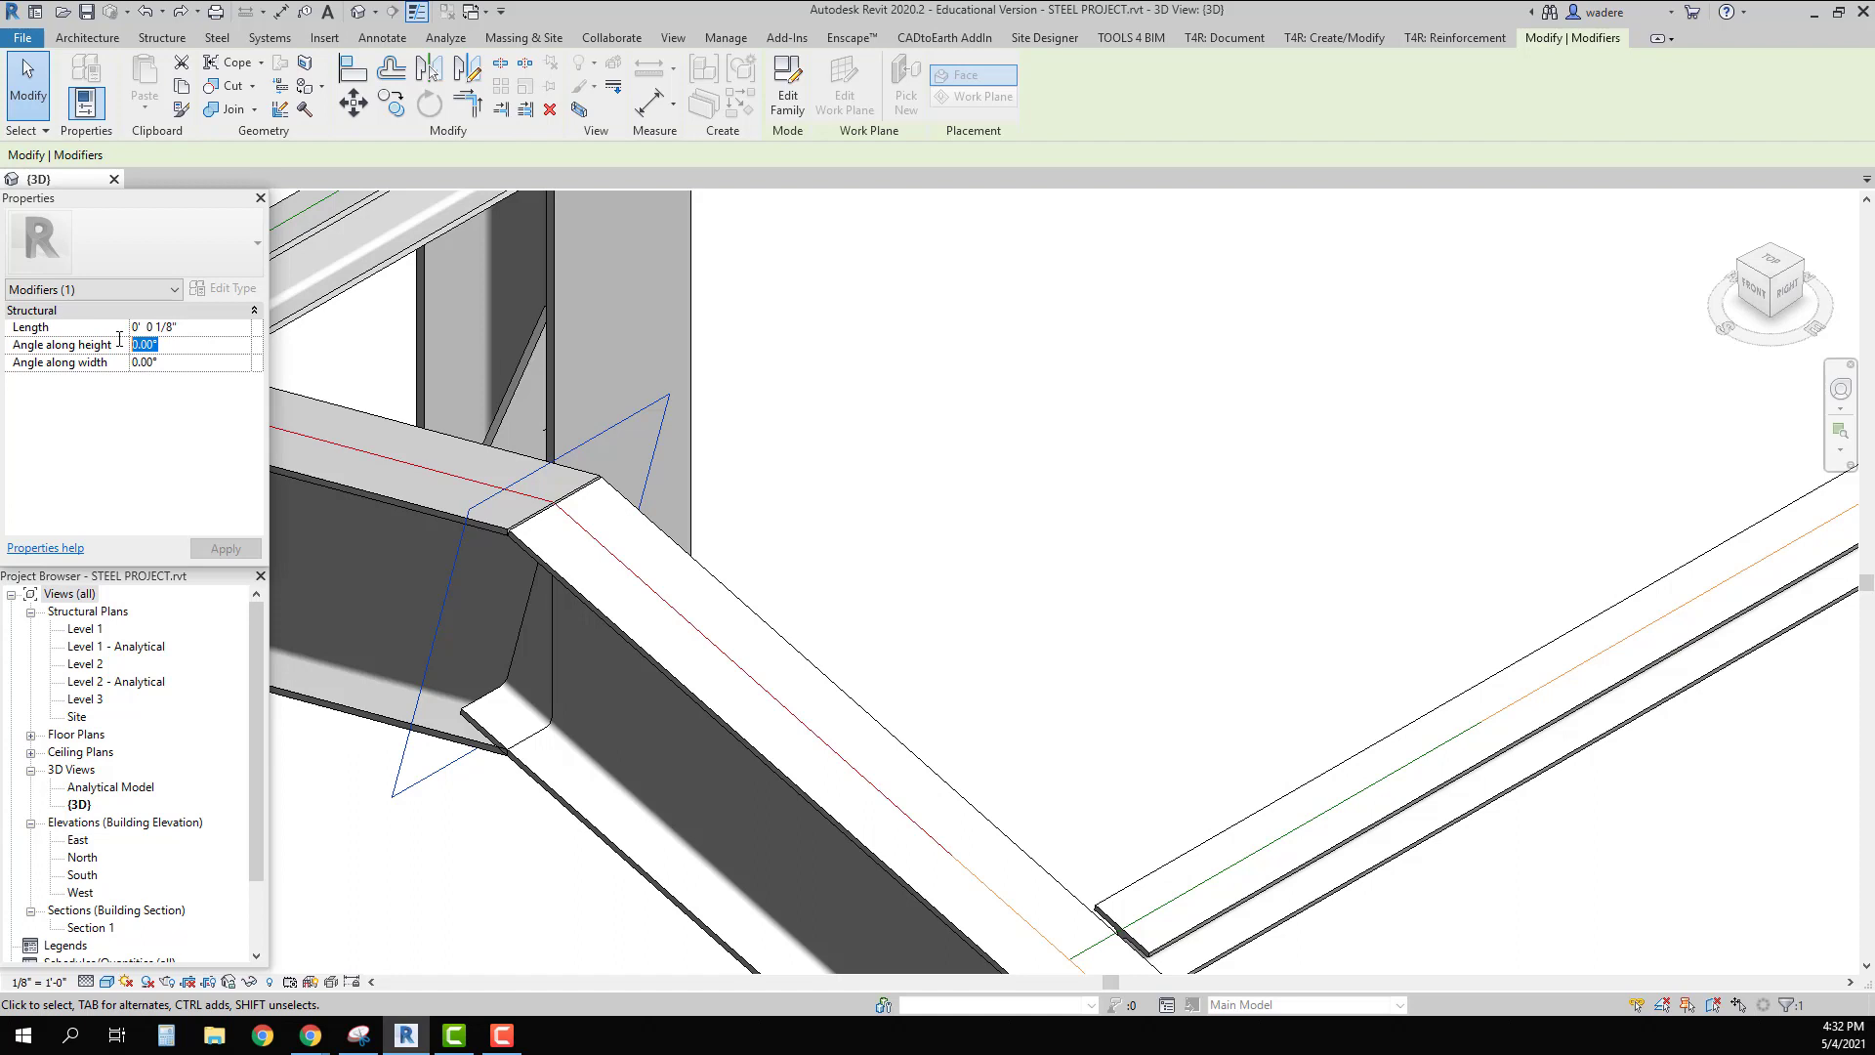
pyautogui.write('15')
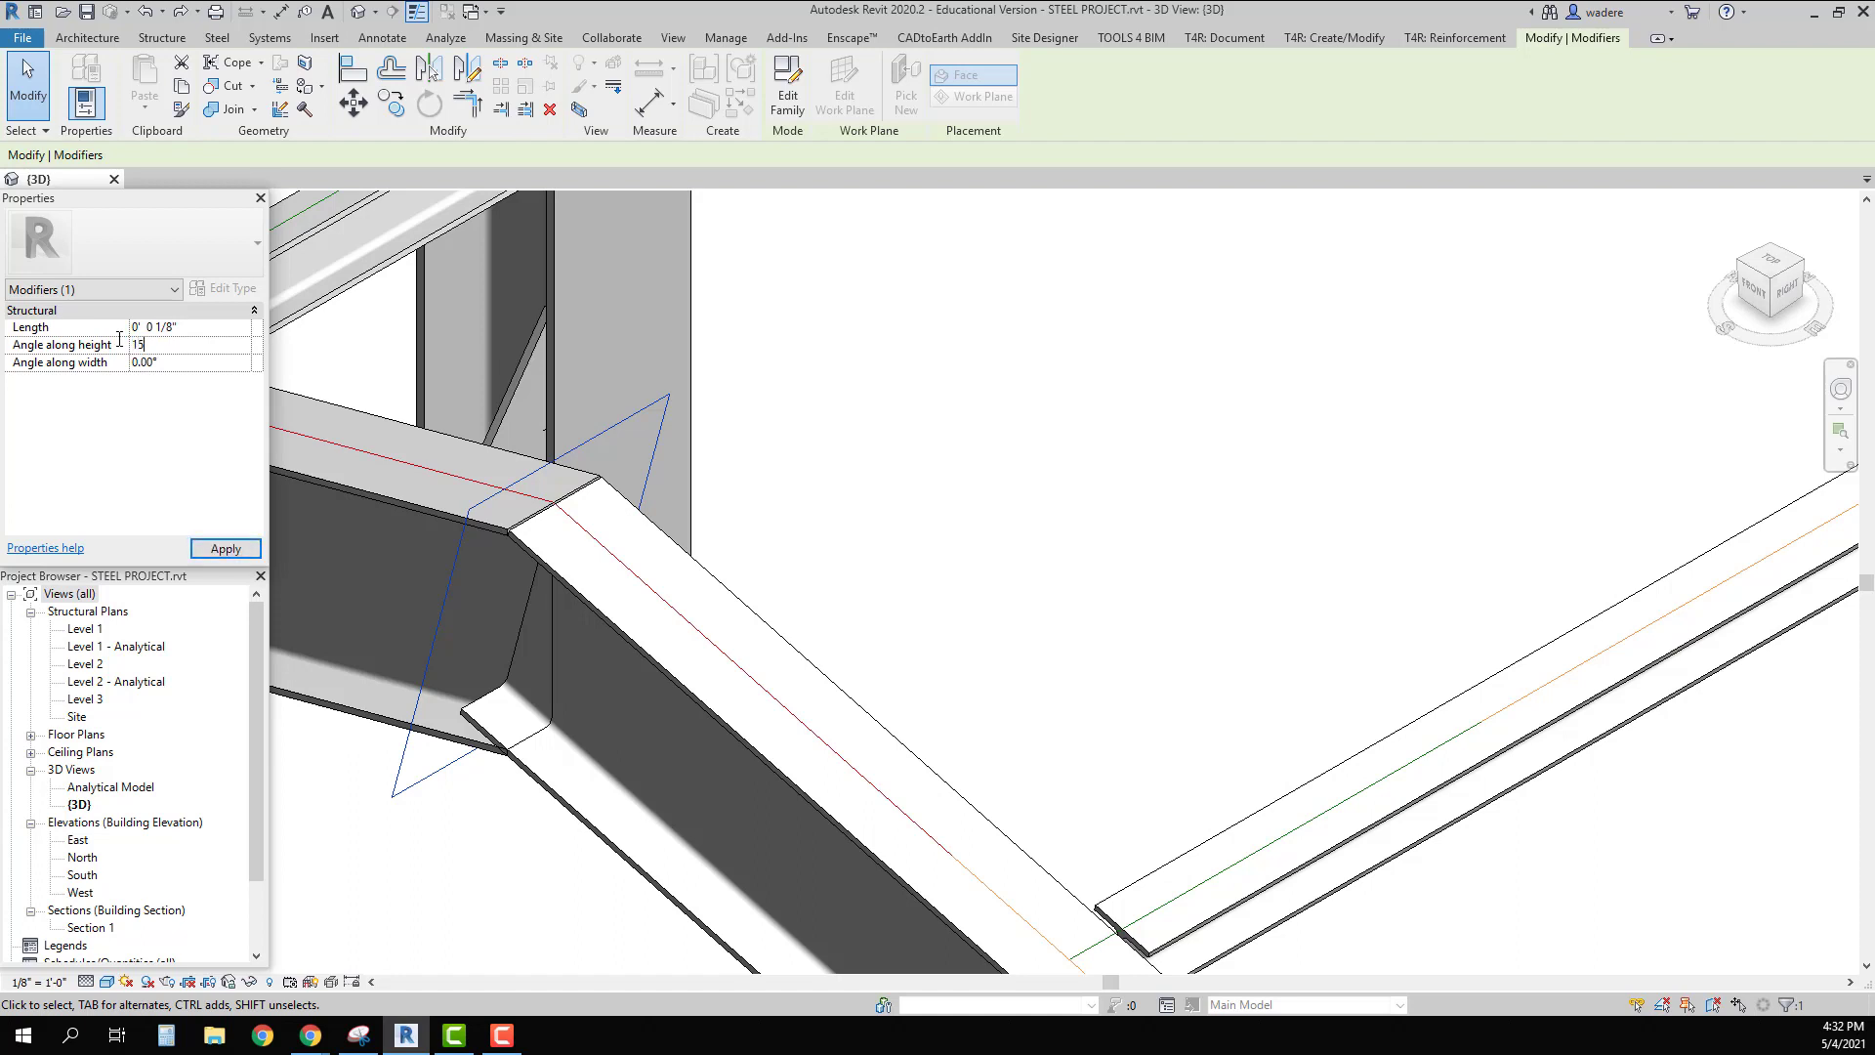
pyautogui.click(225, 549)
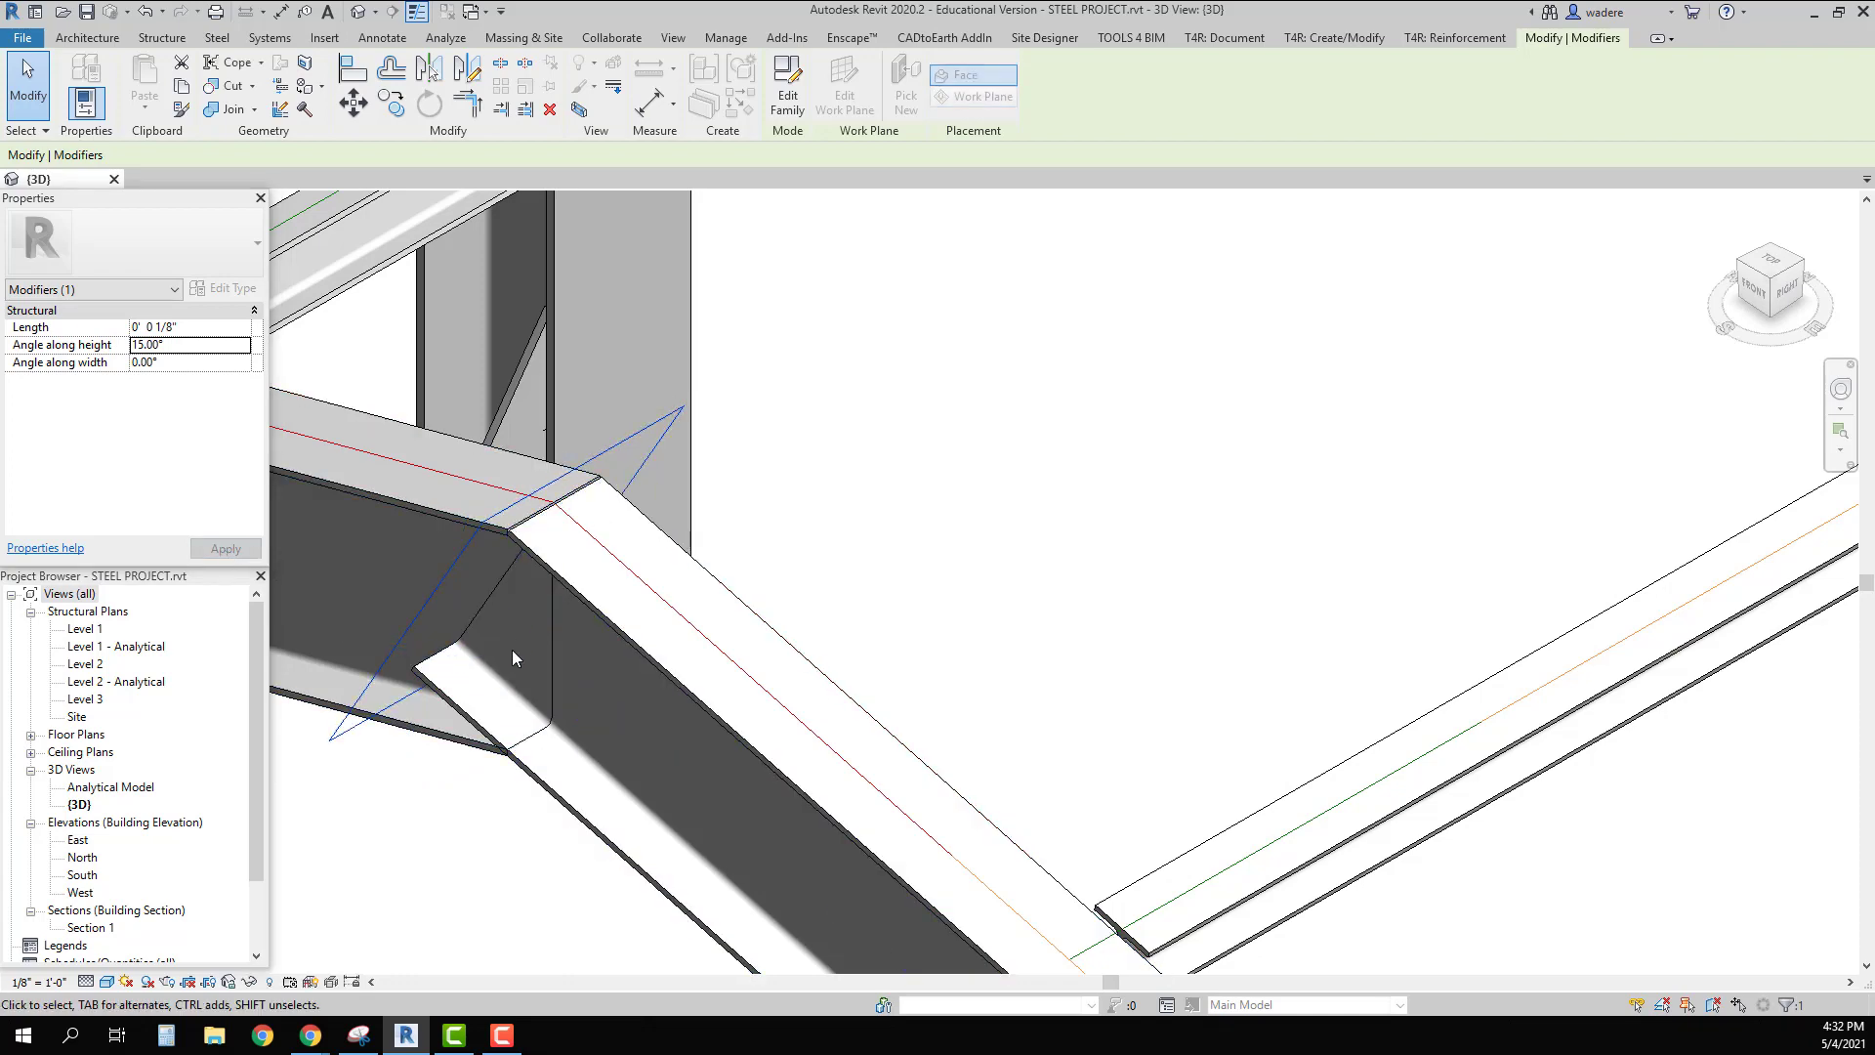
# Step: Set the angle along height of the right-hand rafter's Shorten modifier to -15°
pyautogui.click(179, 345)
pyautogui.write('-15')
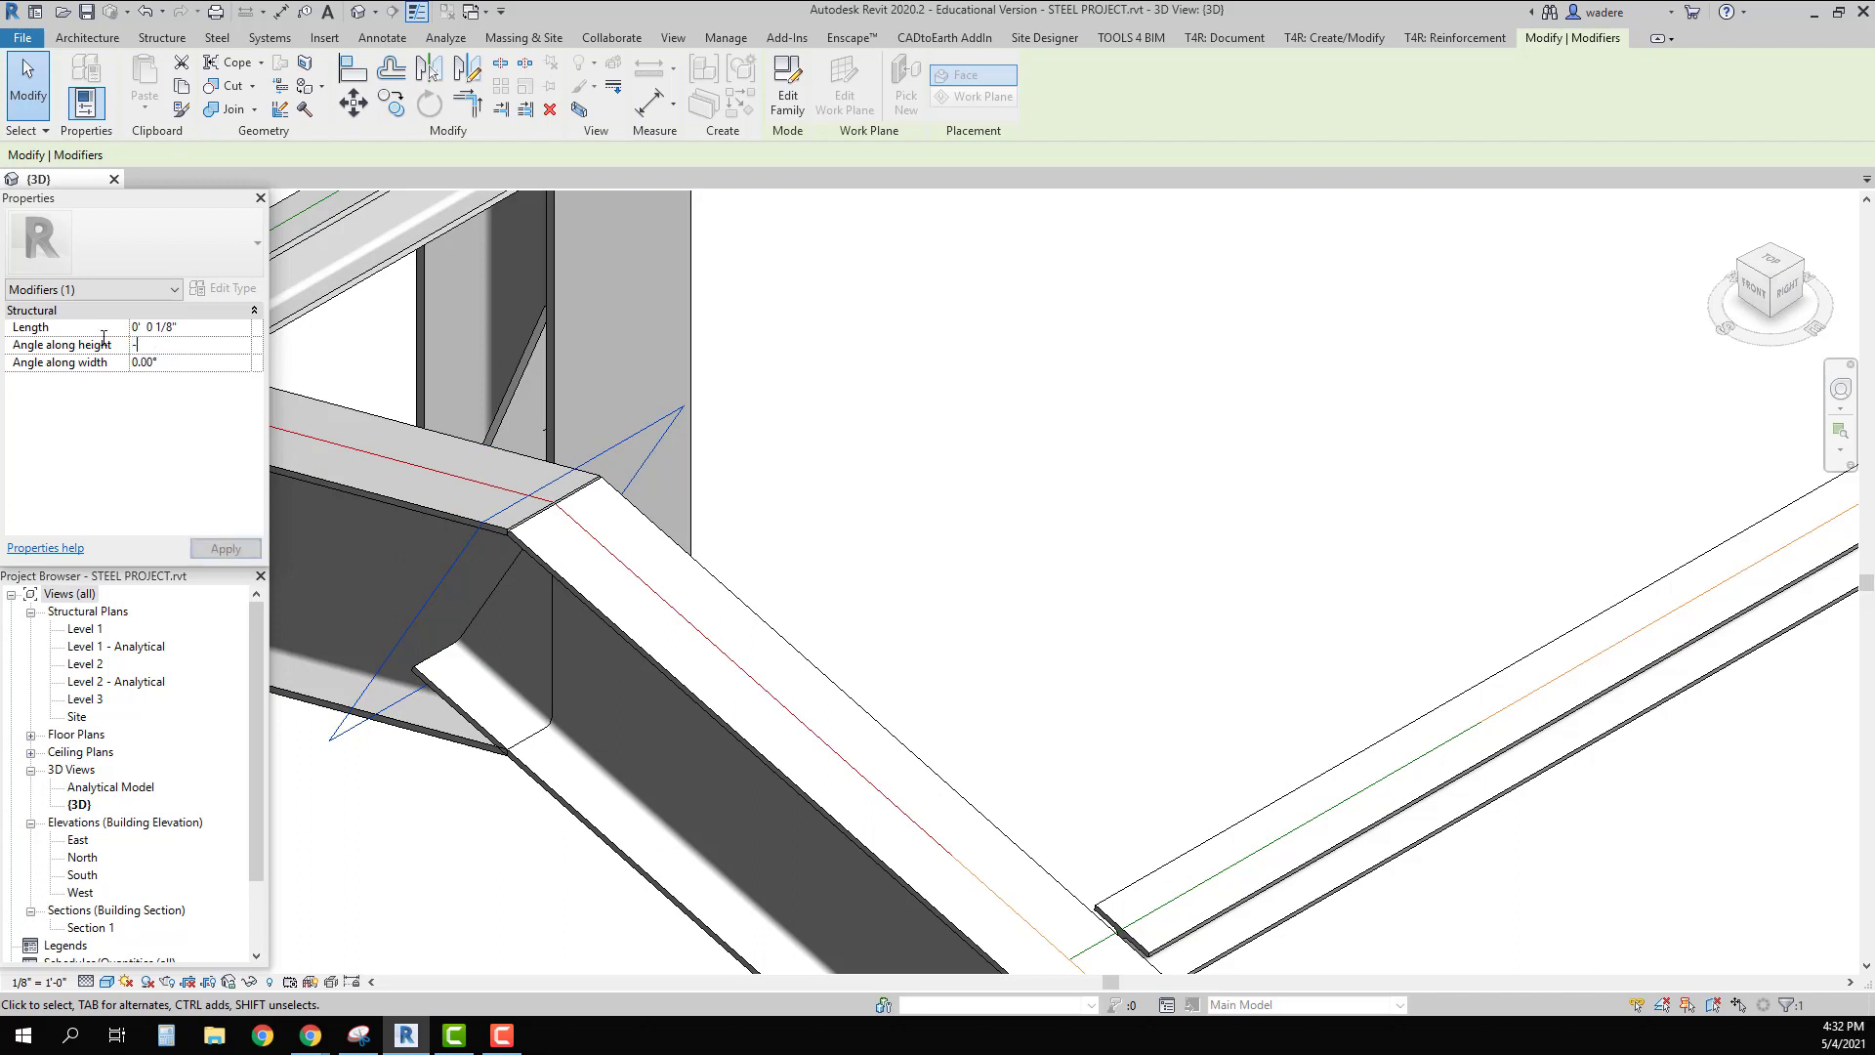
pyautogui.press('Return')
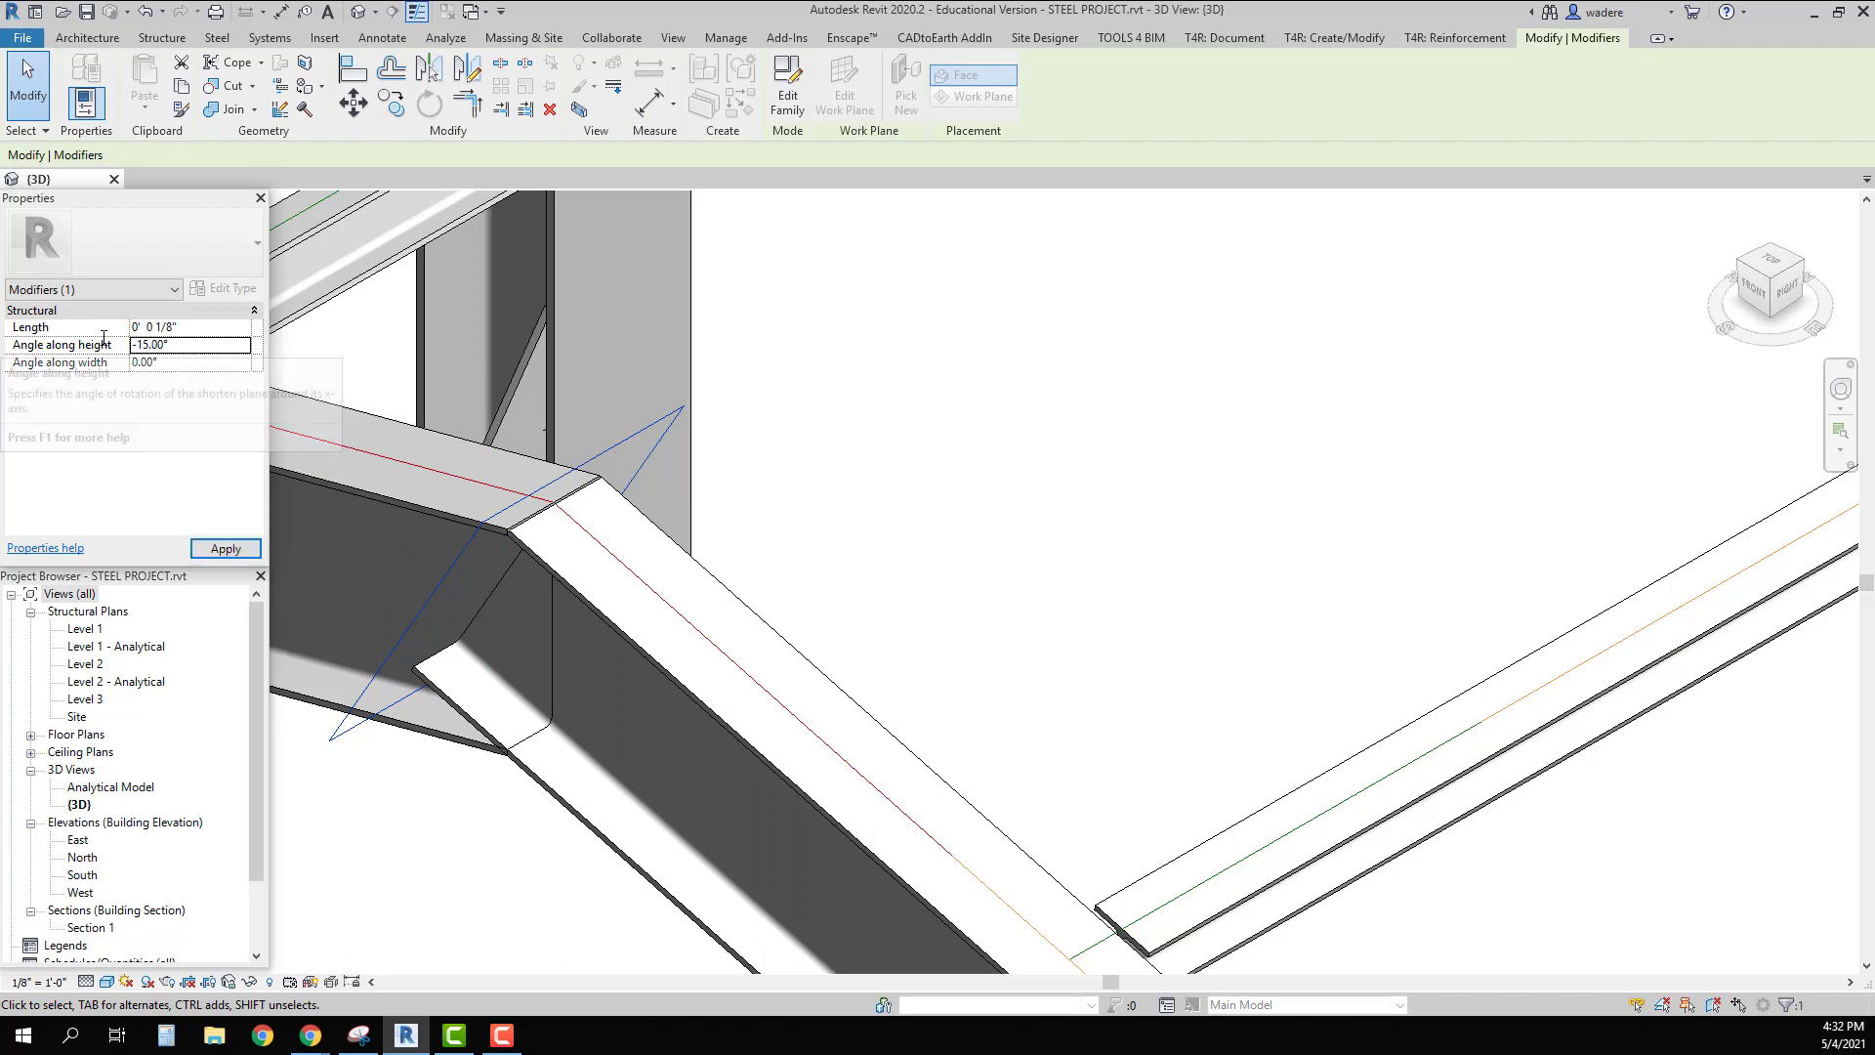
pyautogui.click(210, 550)
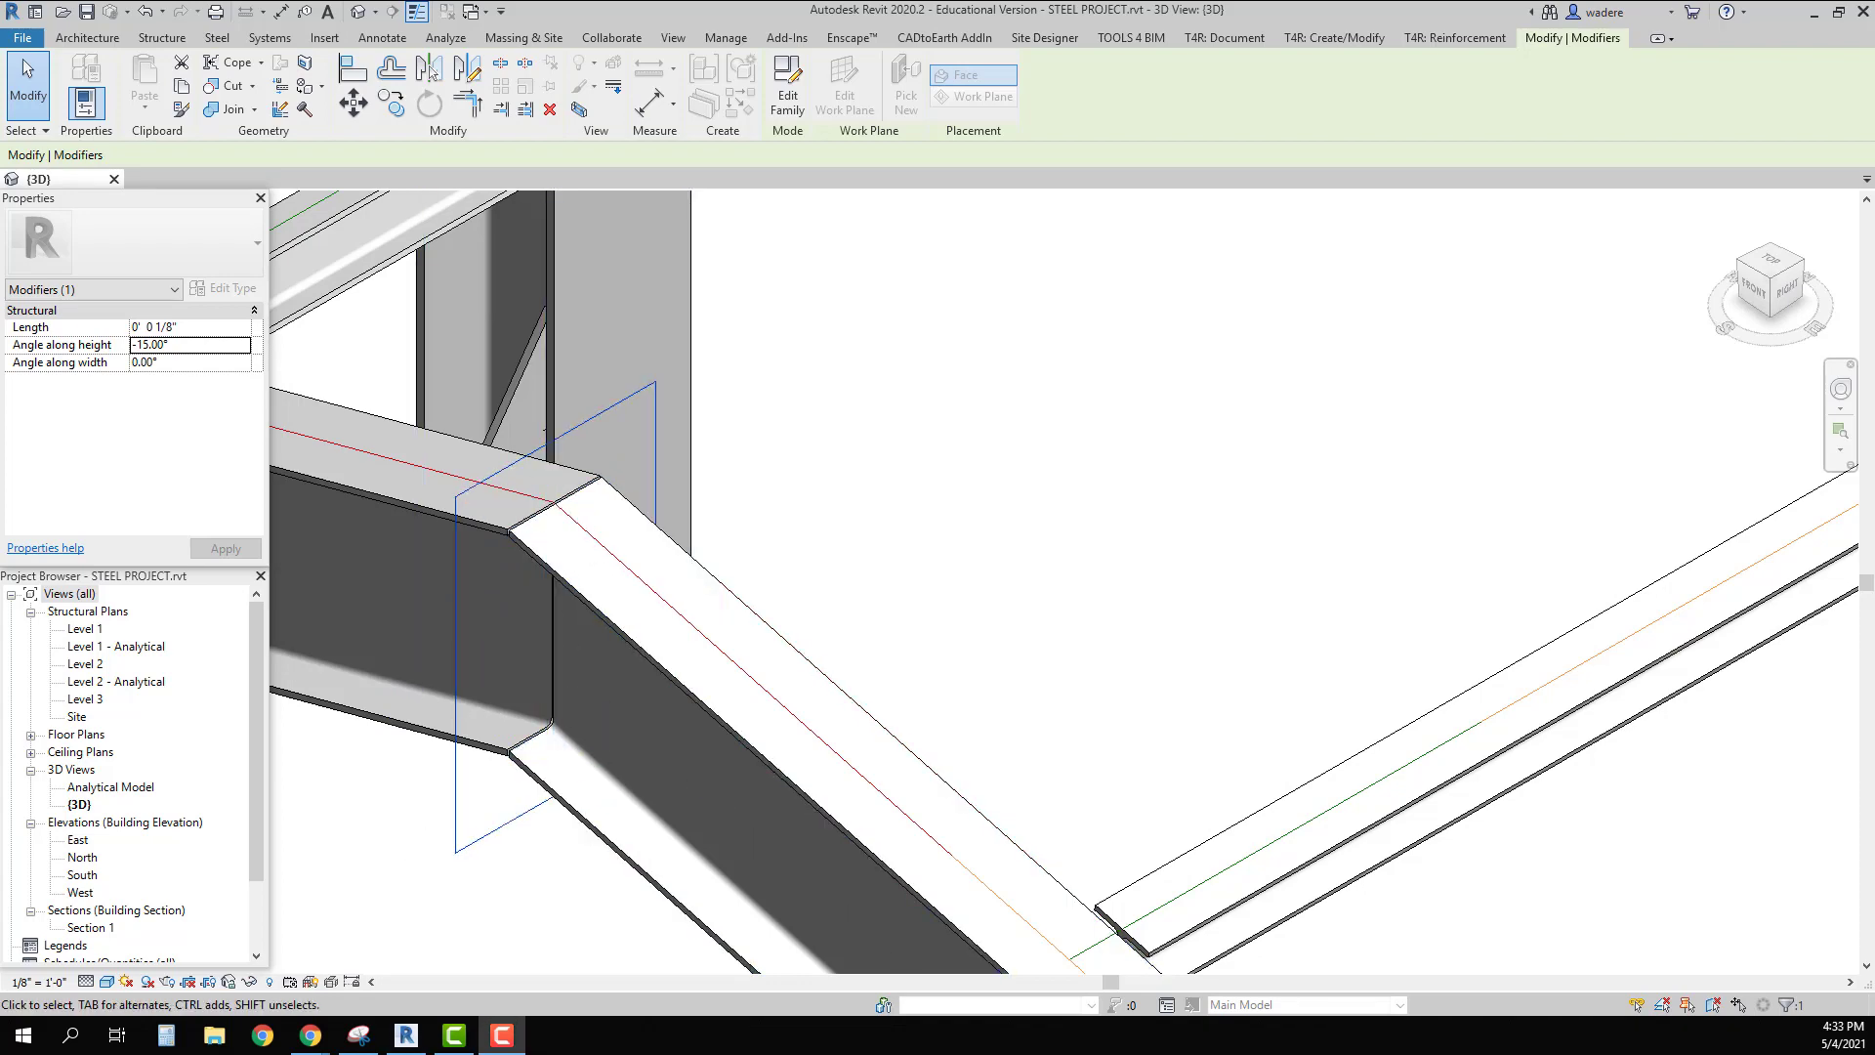
# Step: Try an angle along width of 30° on the right-hand rafter's Shorten modifier and undo that change
pyautogui.click(158, 363)
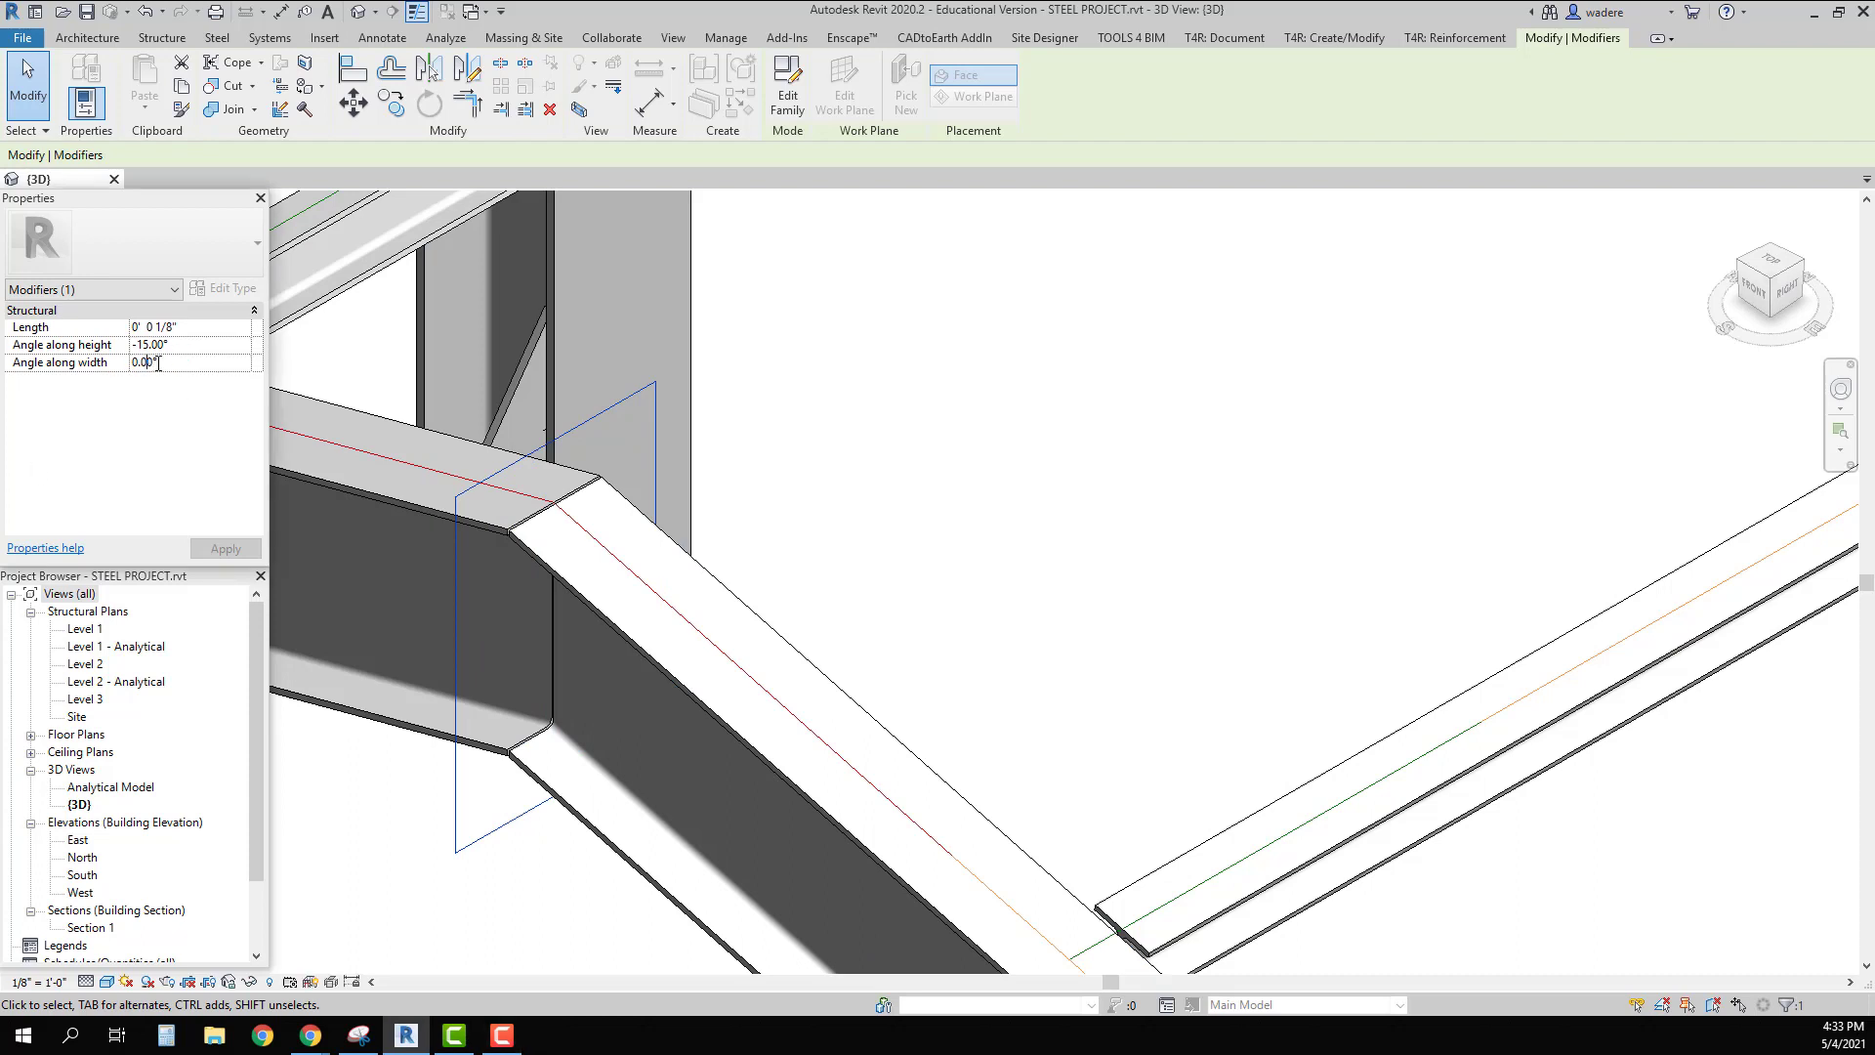
pyautogui.moveTo(166, 364); pyautogui.dragTo(108, 362)
pyautogui.write('30')
pyautogui.press('Return')
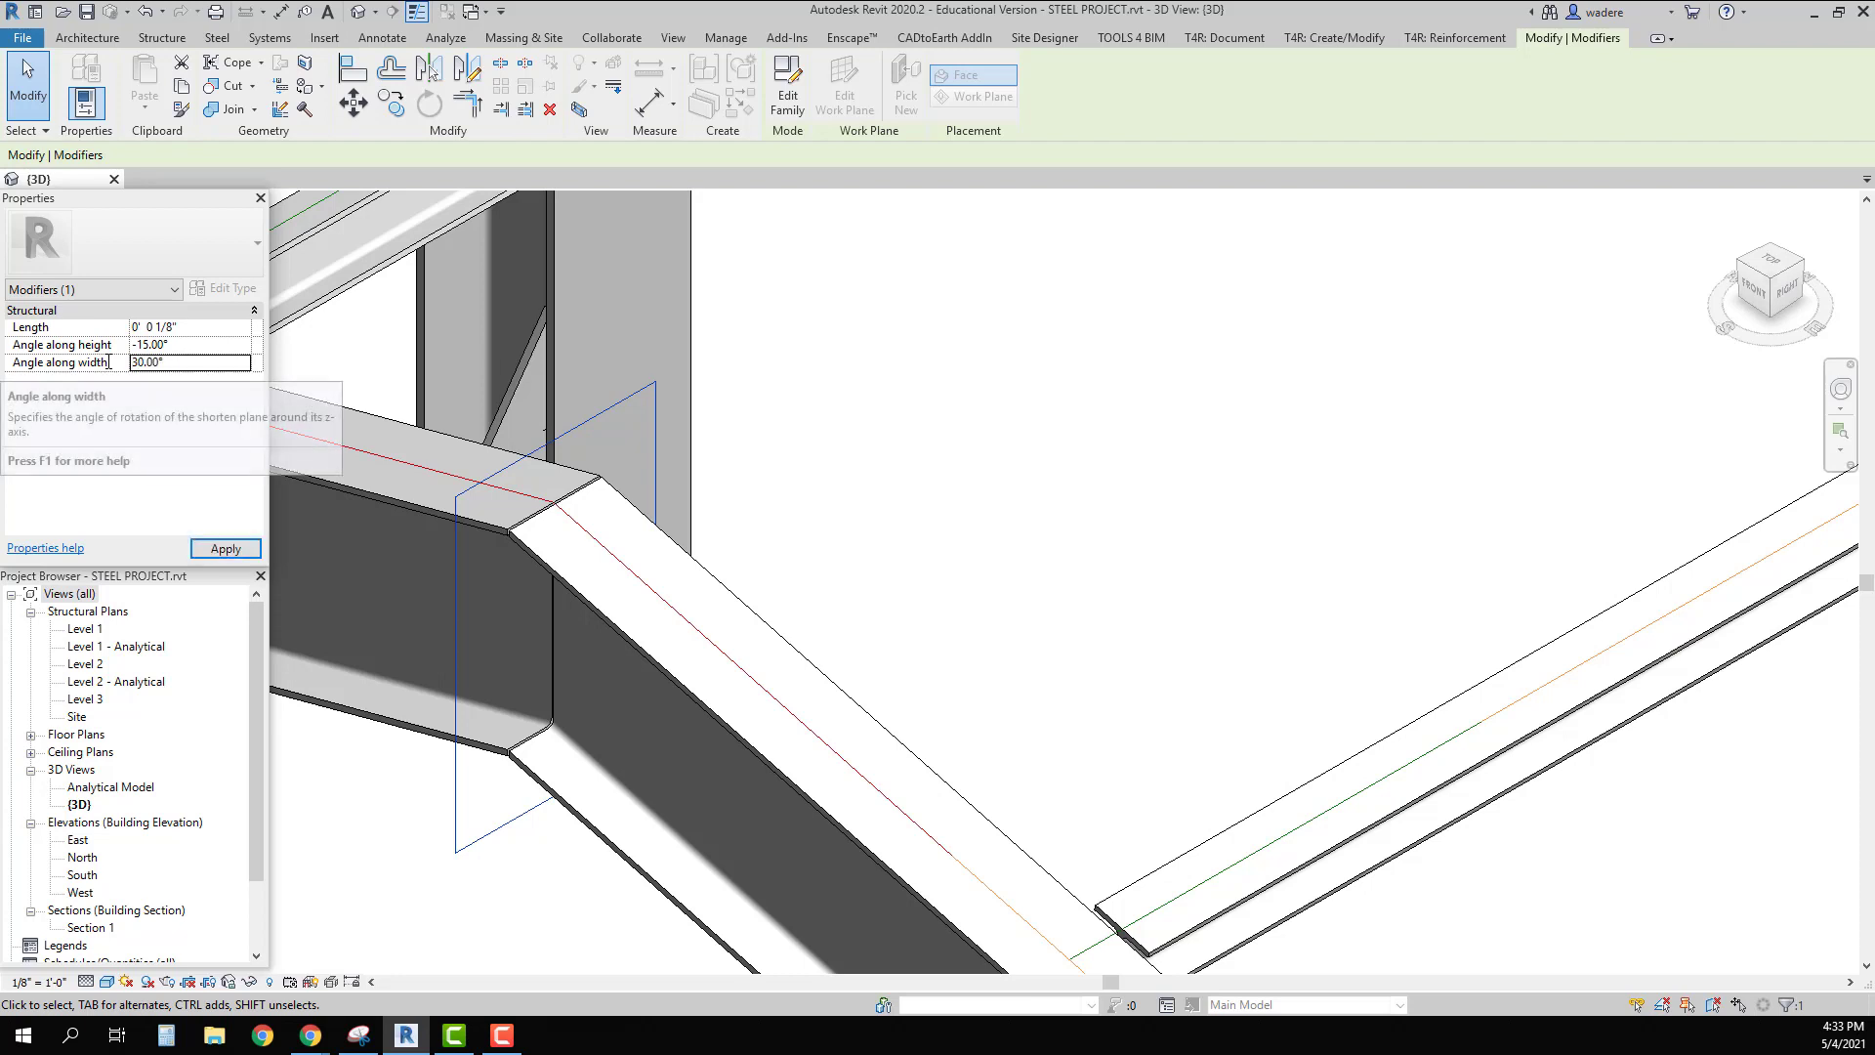
pyautogui.click(251, 549)
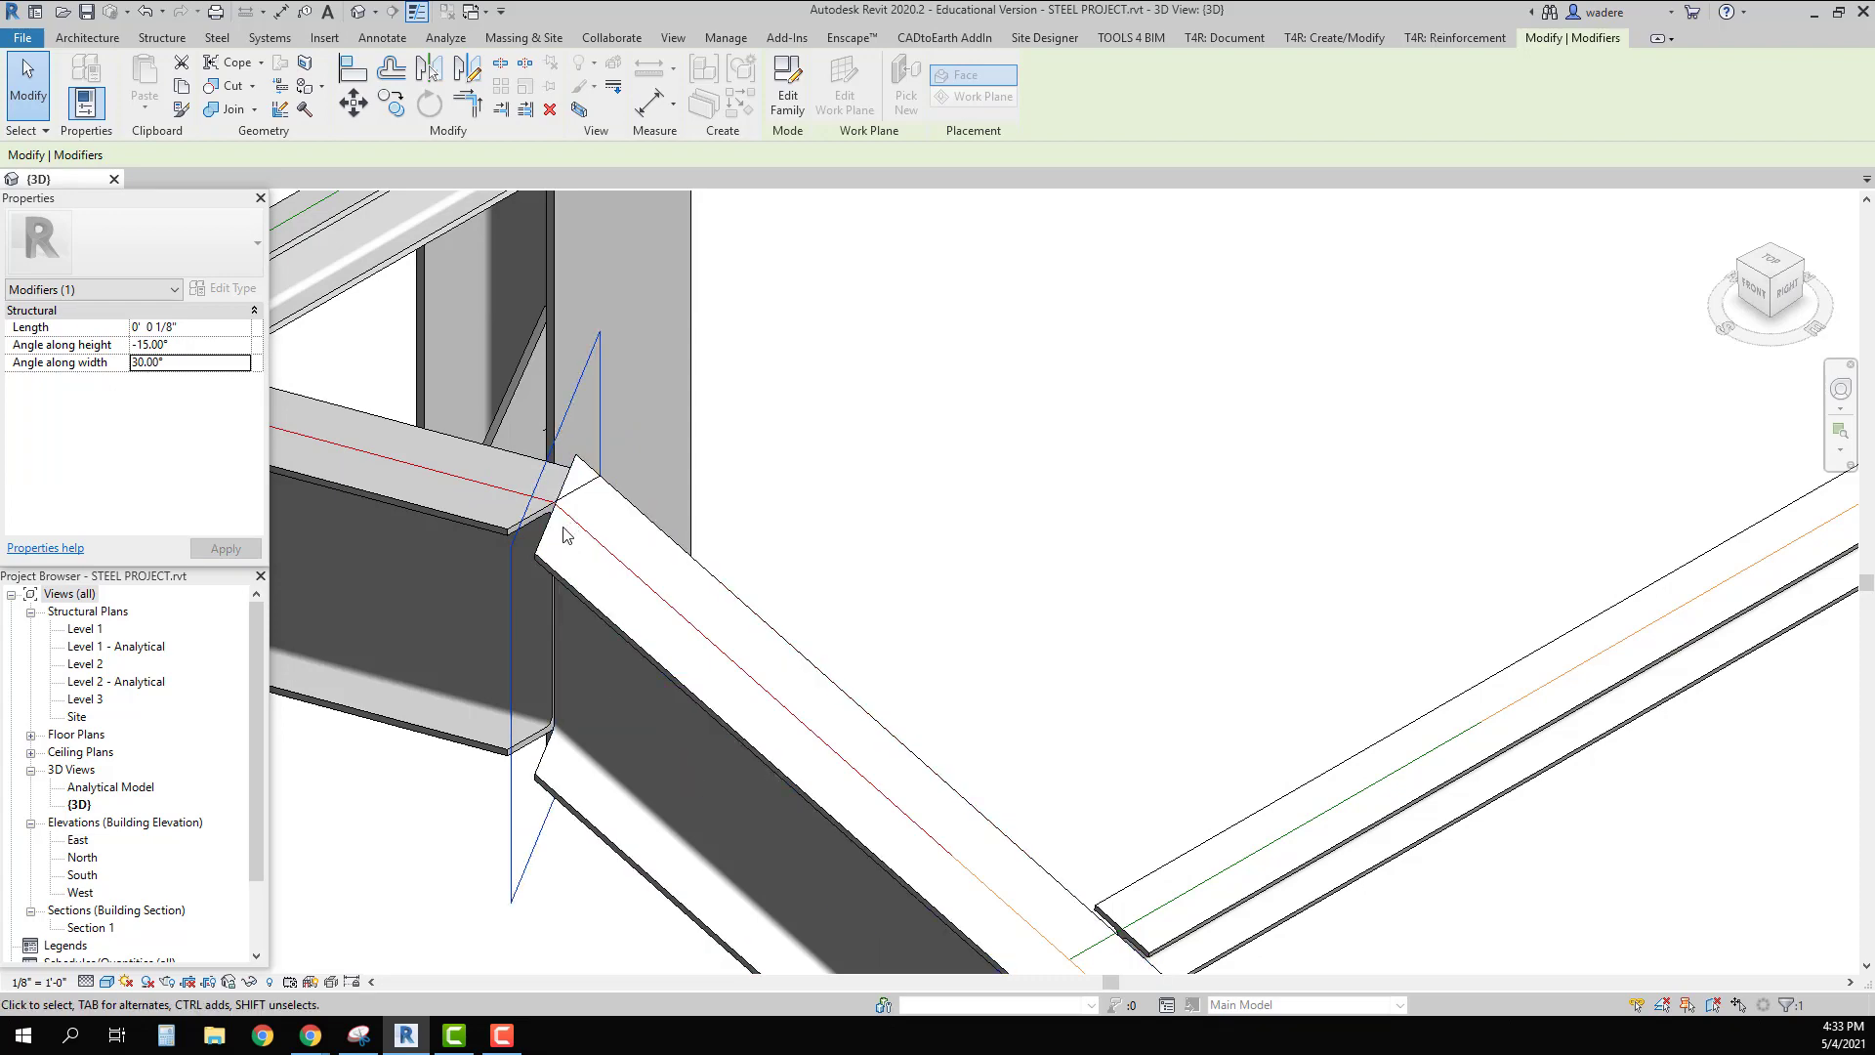
pyautogui.keyDown('shift'); pyautogui.moveTo(550, 562); pyautogui.dragTo(548, 674, button='middle'); pyautogui.keyUp('shift')
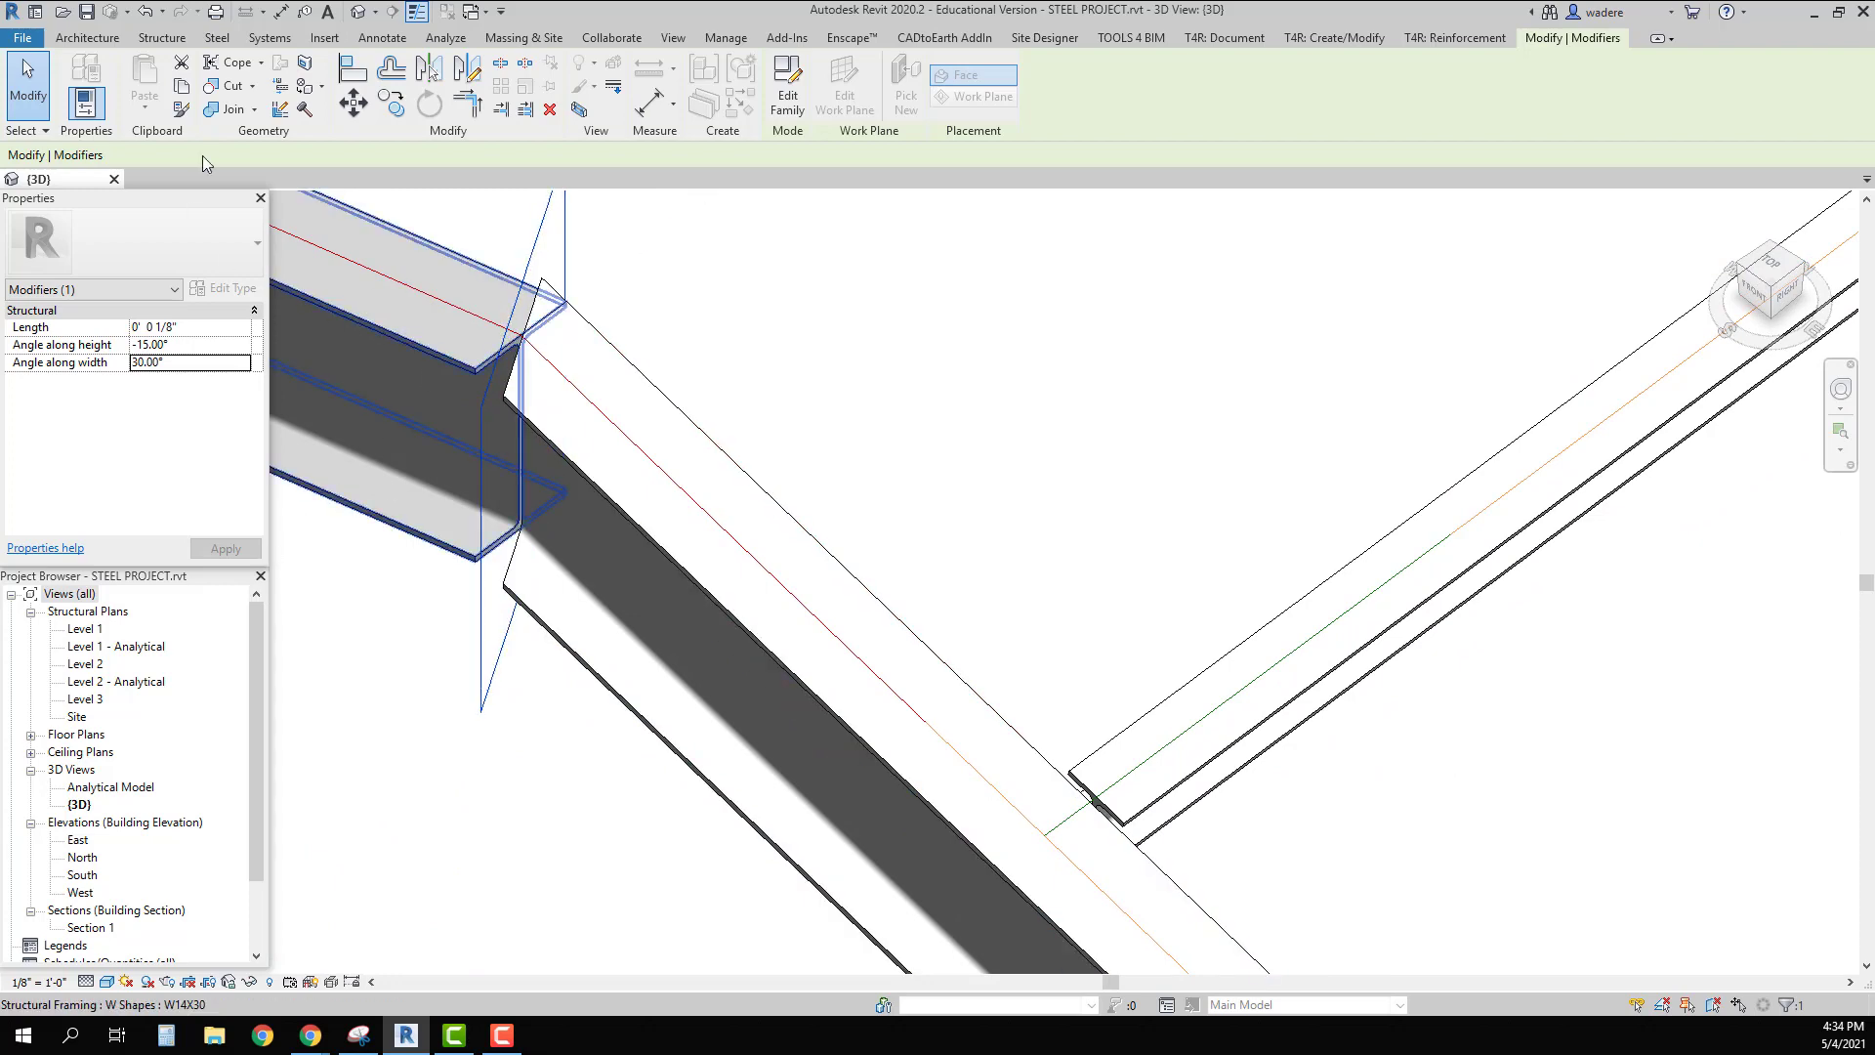
pyautogui.click(145, 14)
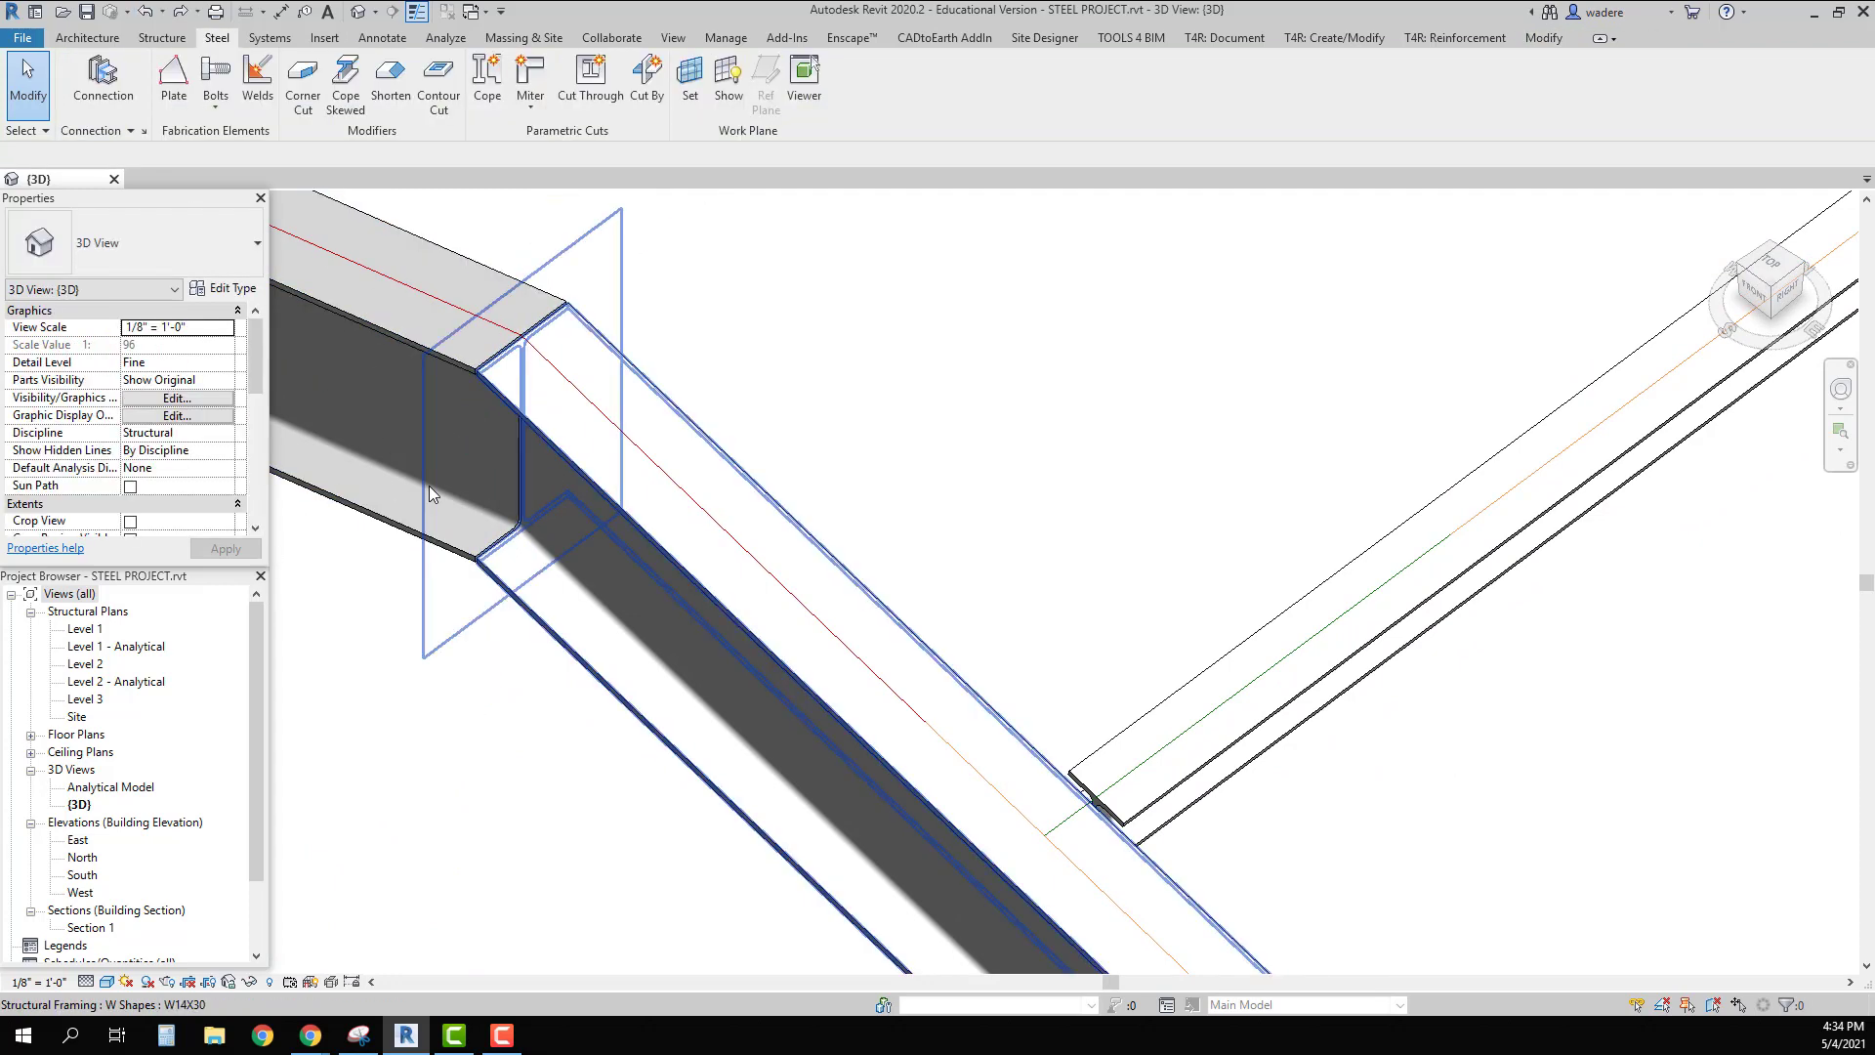
# Step: Apply Shorten to the ridge end of the left-hand rafter and set the modifier's length to 0' 0 1/4"
pyautogui.moveTo(429, 484); pyautogui.dragTo(462, 613, button='middle')
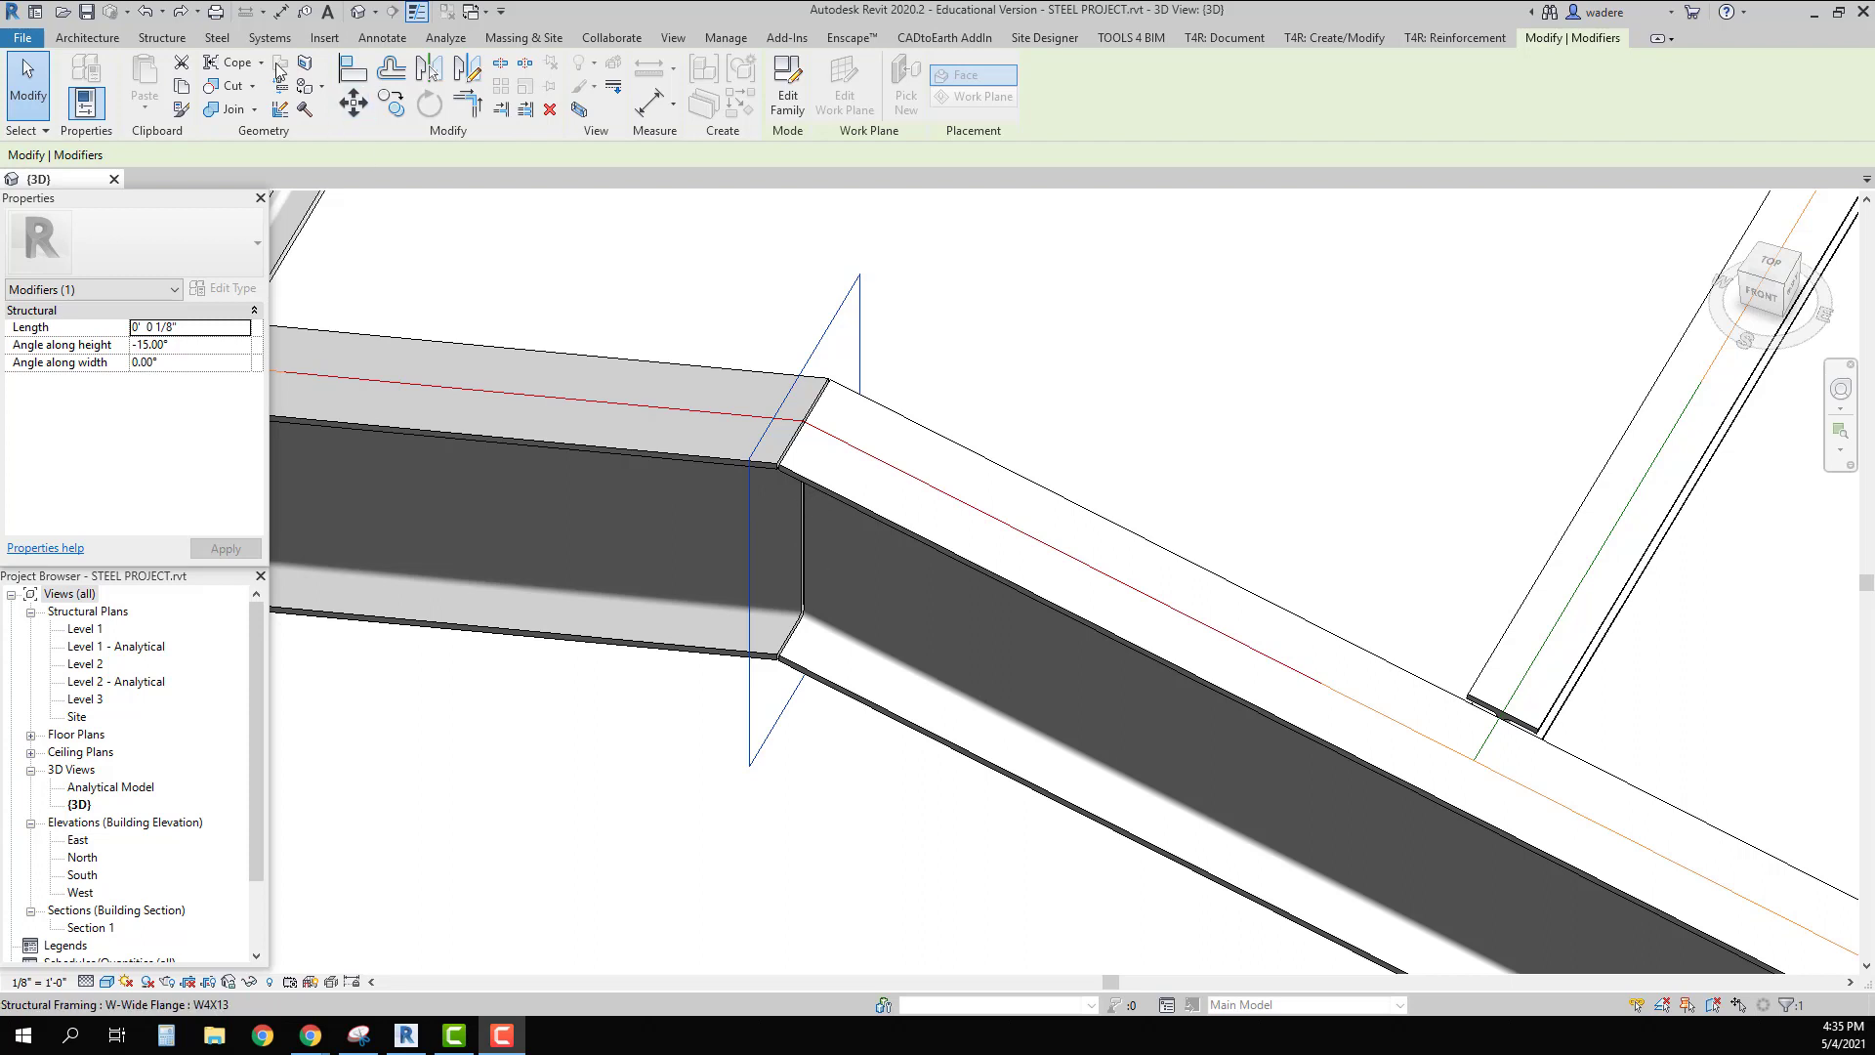
pyautogui.click(217, 38)
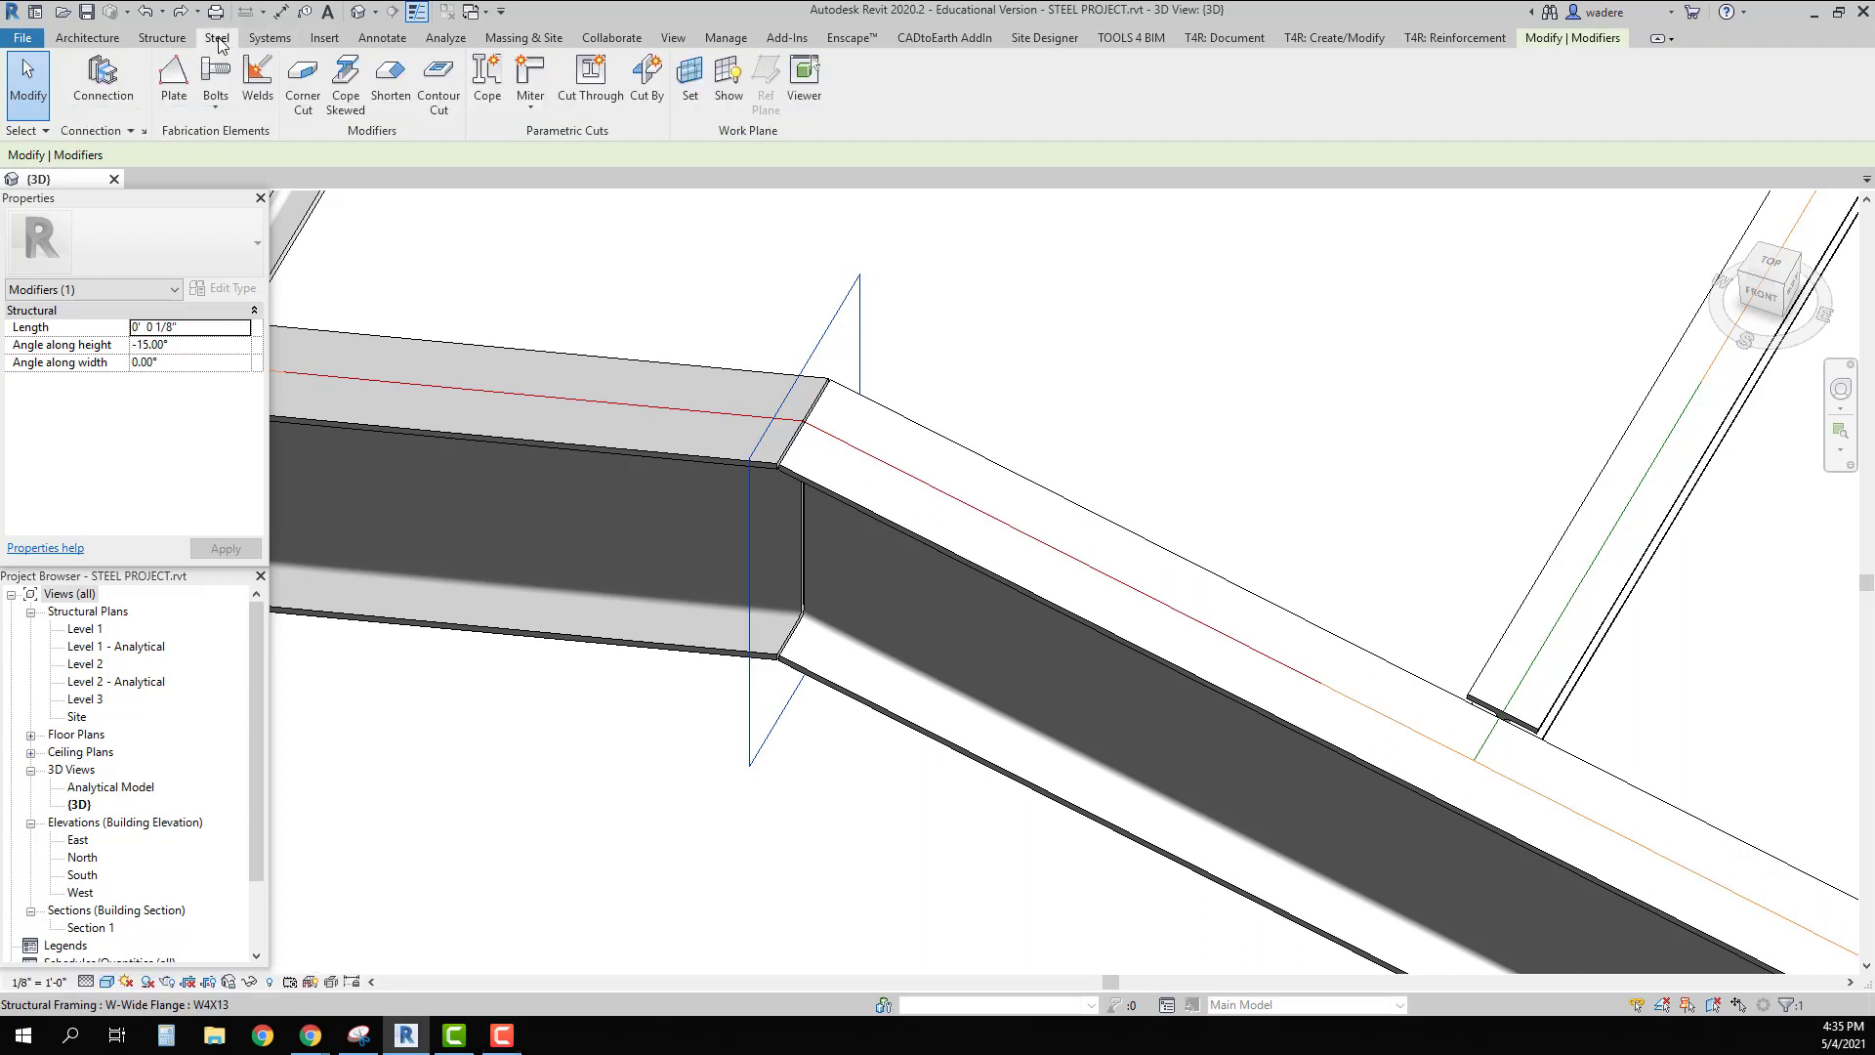
pyautogui.click(390, 83)
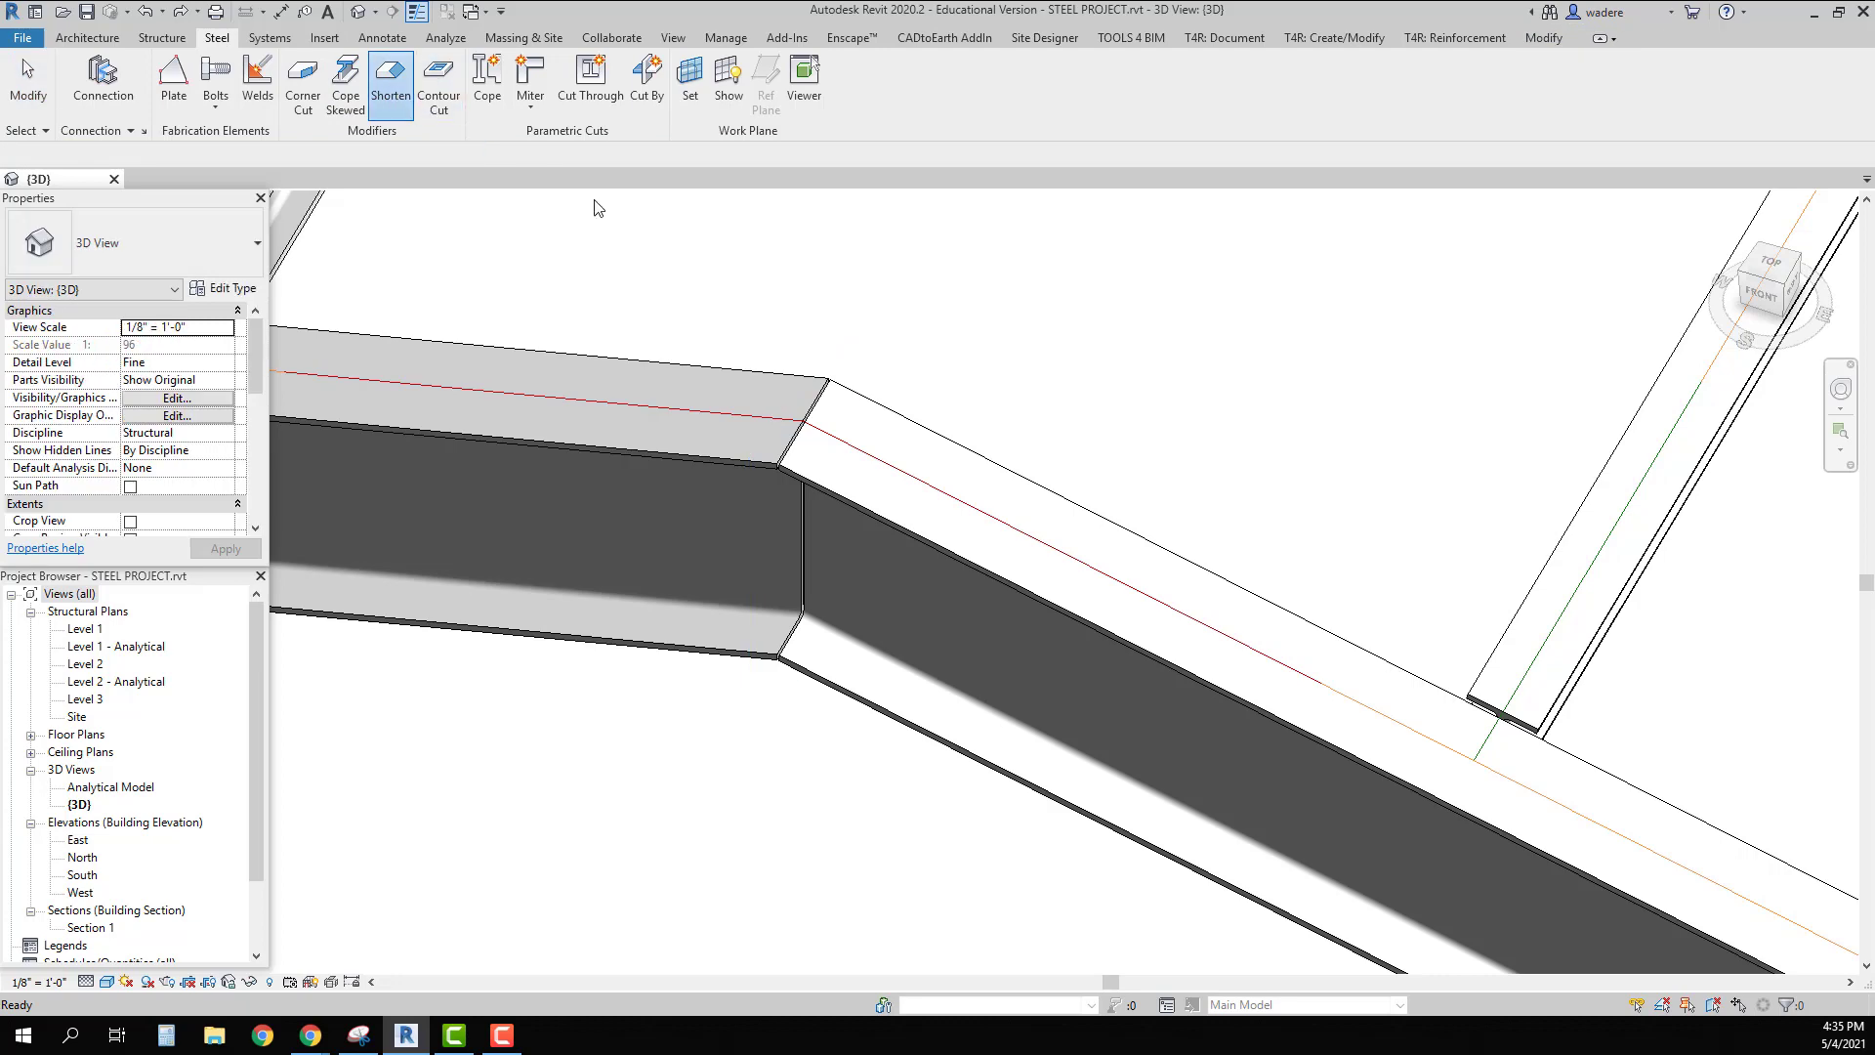
pyautogui.click(725, 465)
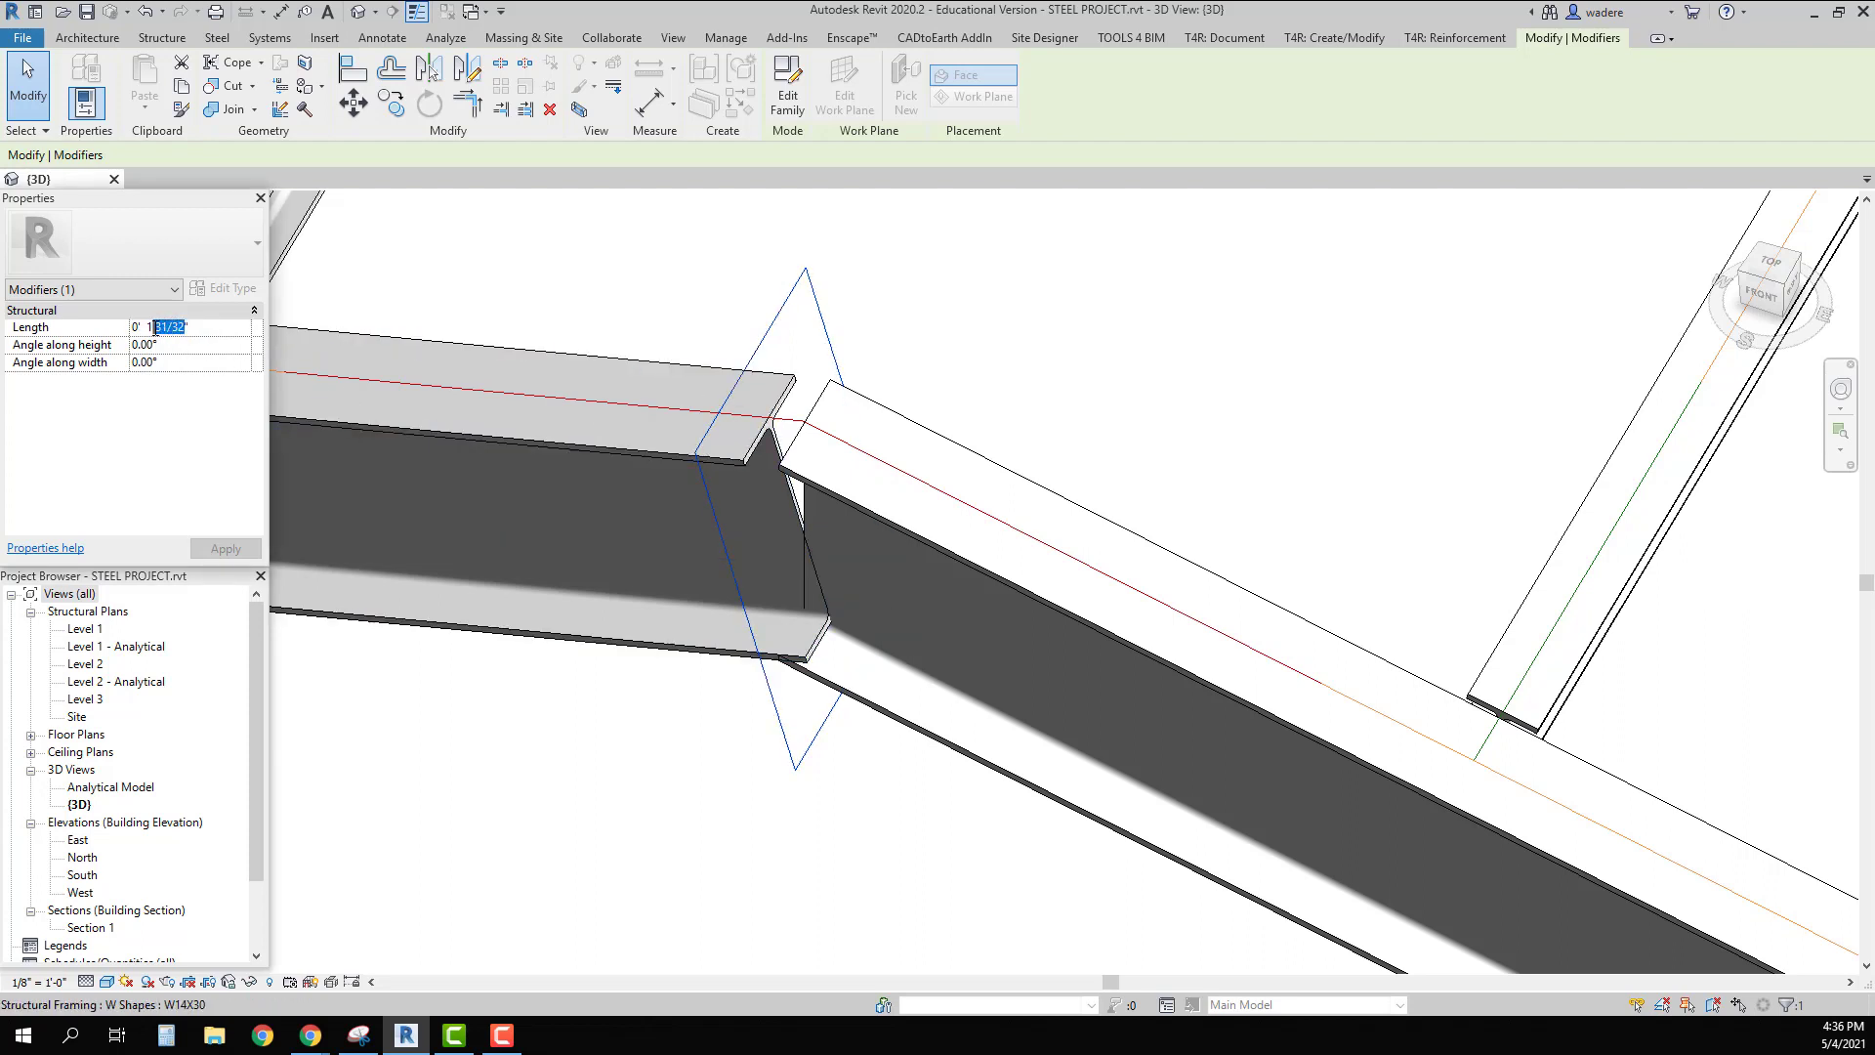
pyautogui.write('1/4')
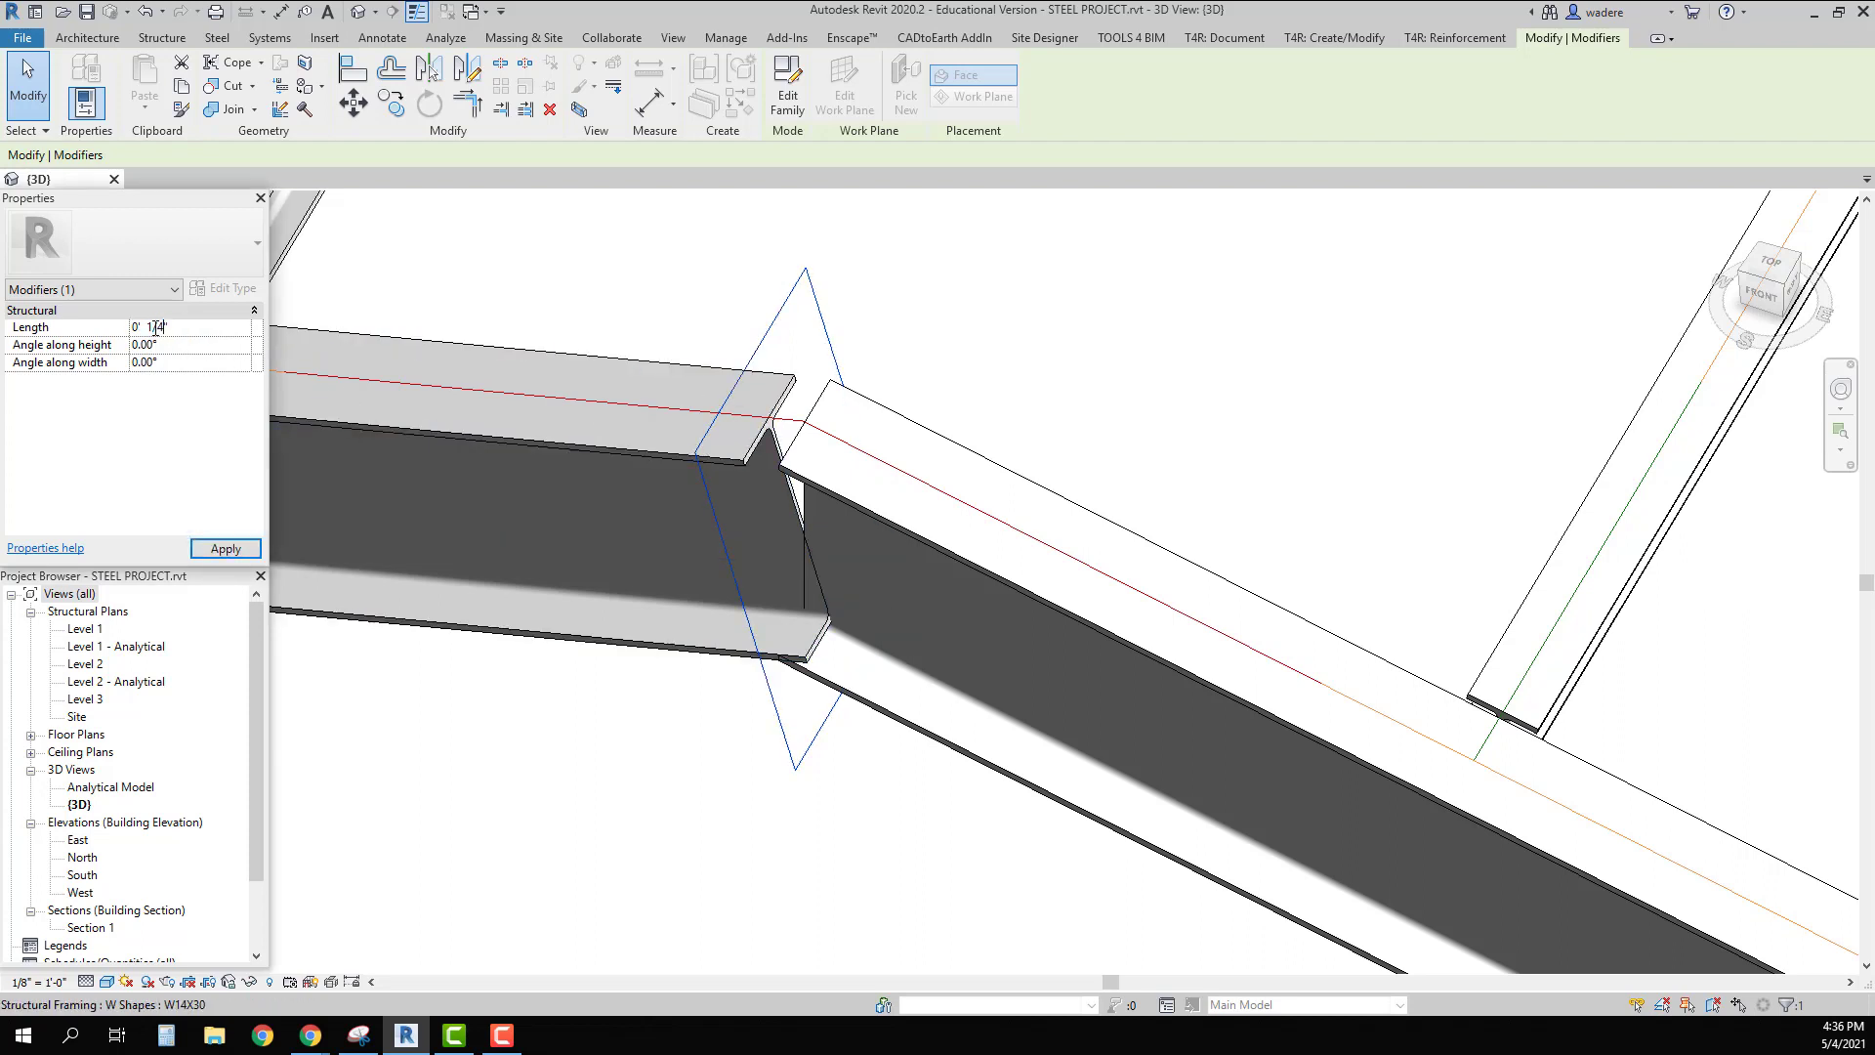
pyautogui.click(225, 549)
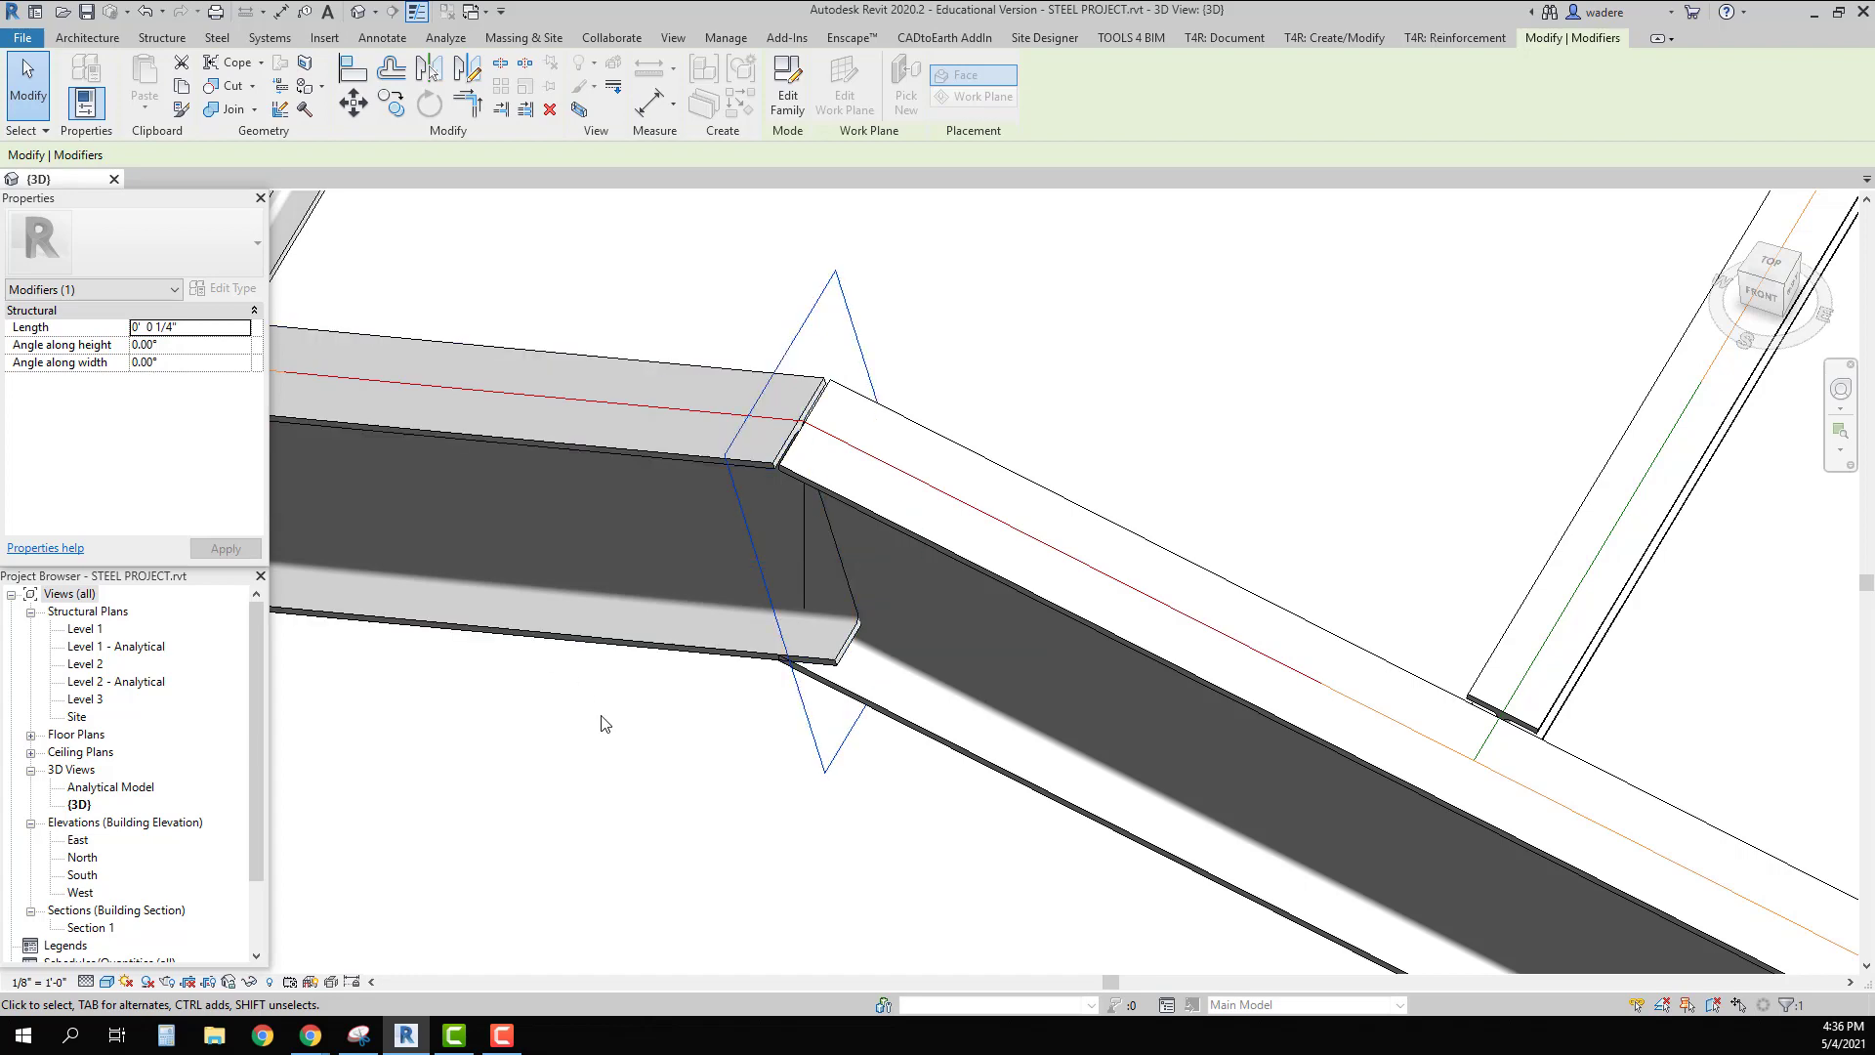
pyautogui.scroll(4, 842, 437)
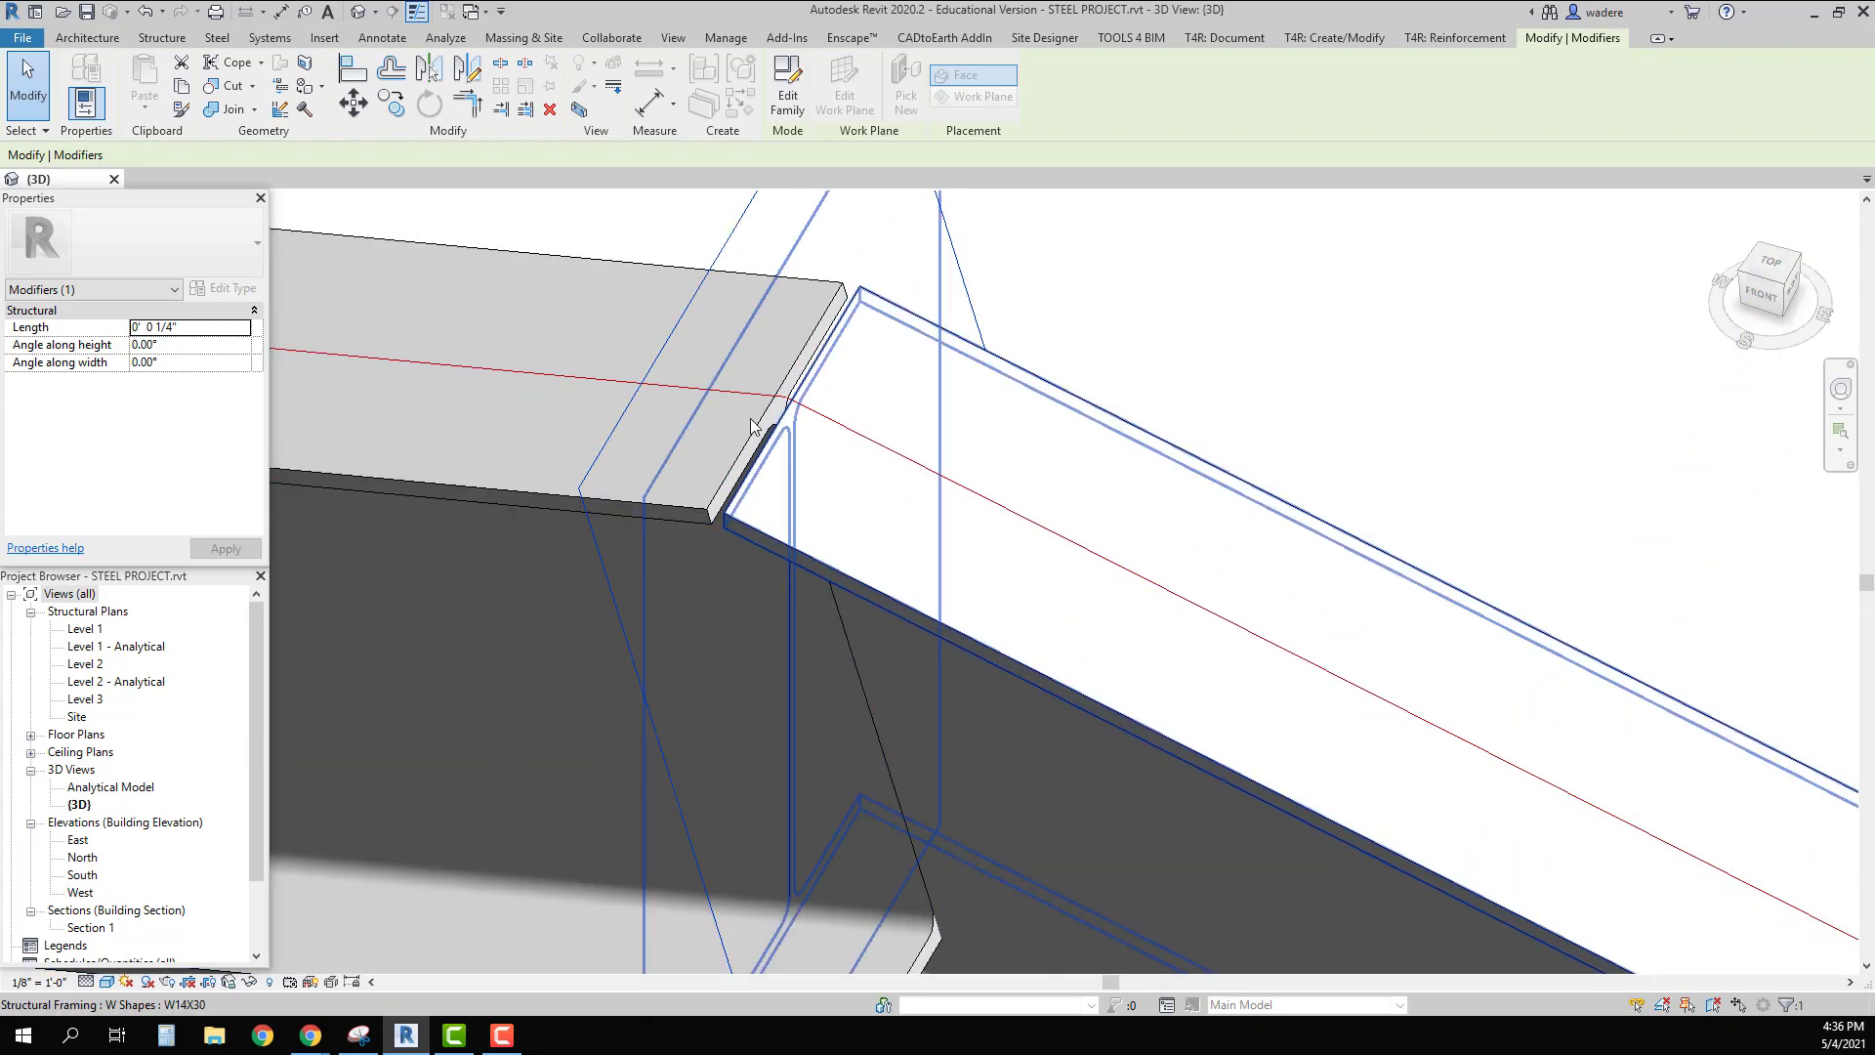
pyautogui.scroll(-3, 778, 459)
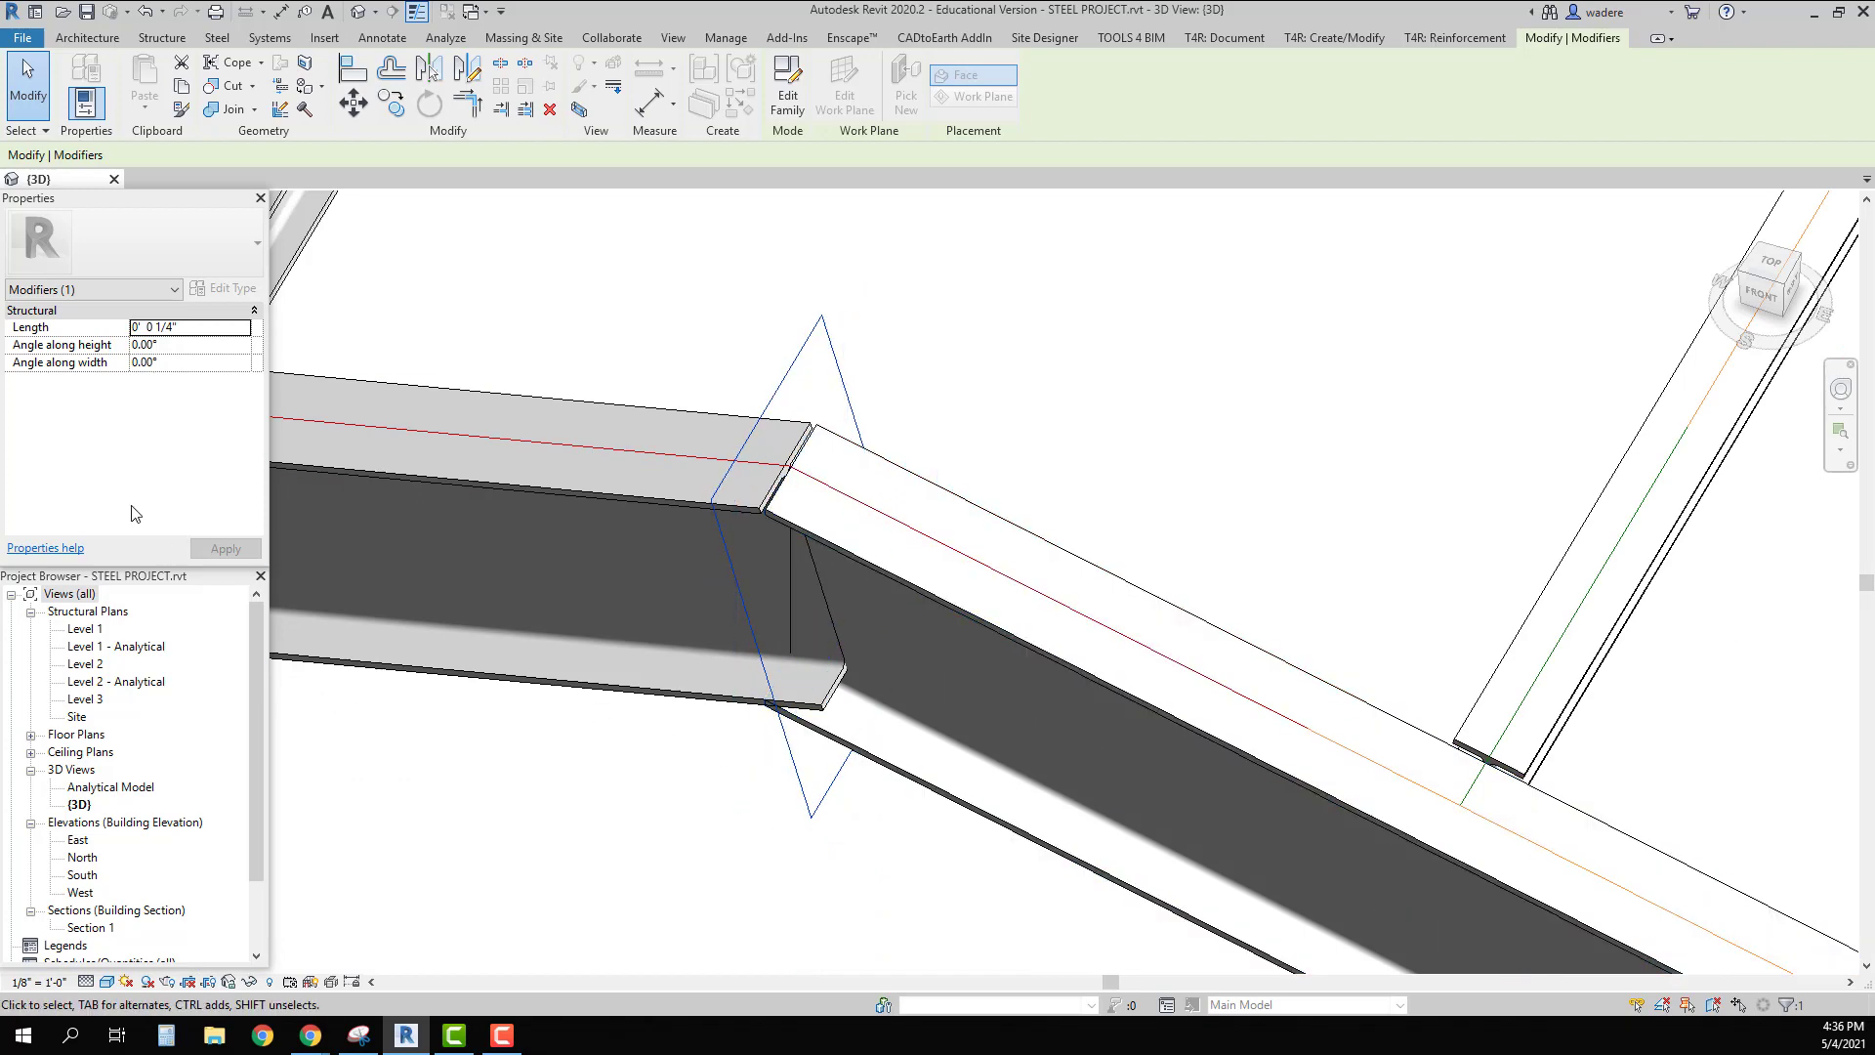
# Step: Set the angle along height of the left-hand rafter's Shorten modifier to -15°
pyautogui.click(181, 342)
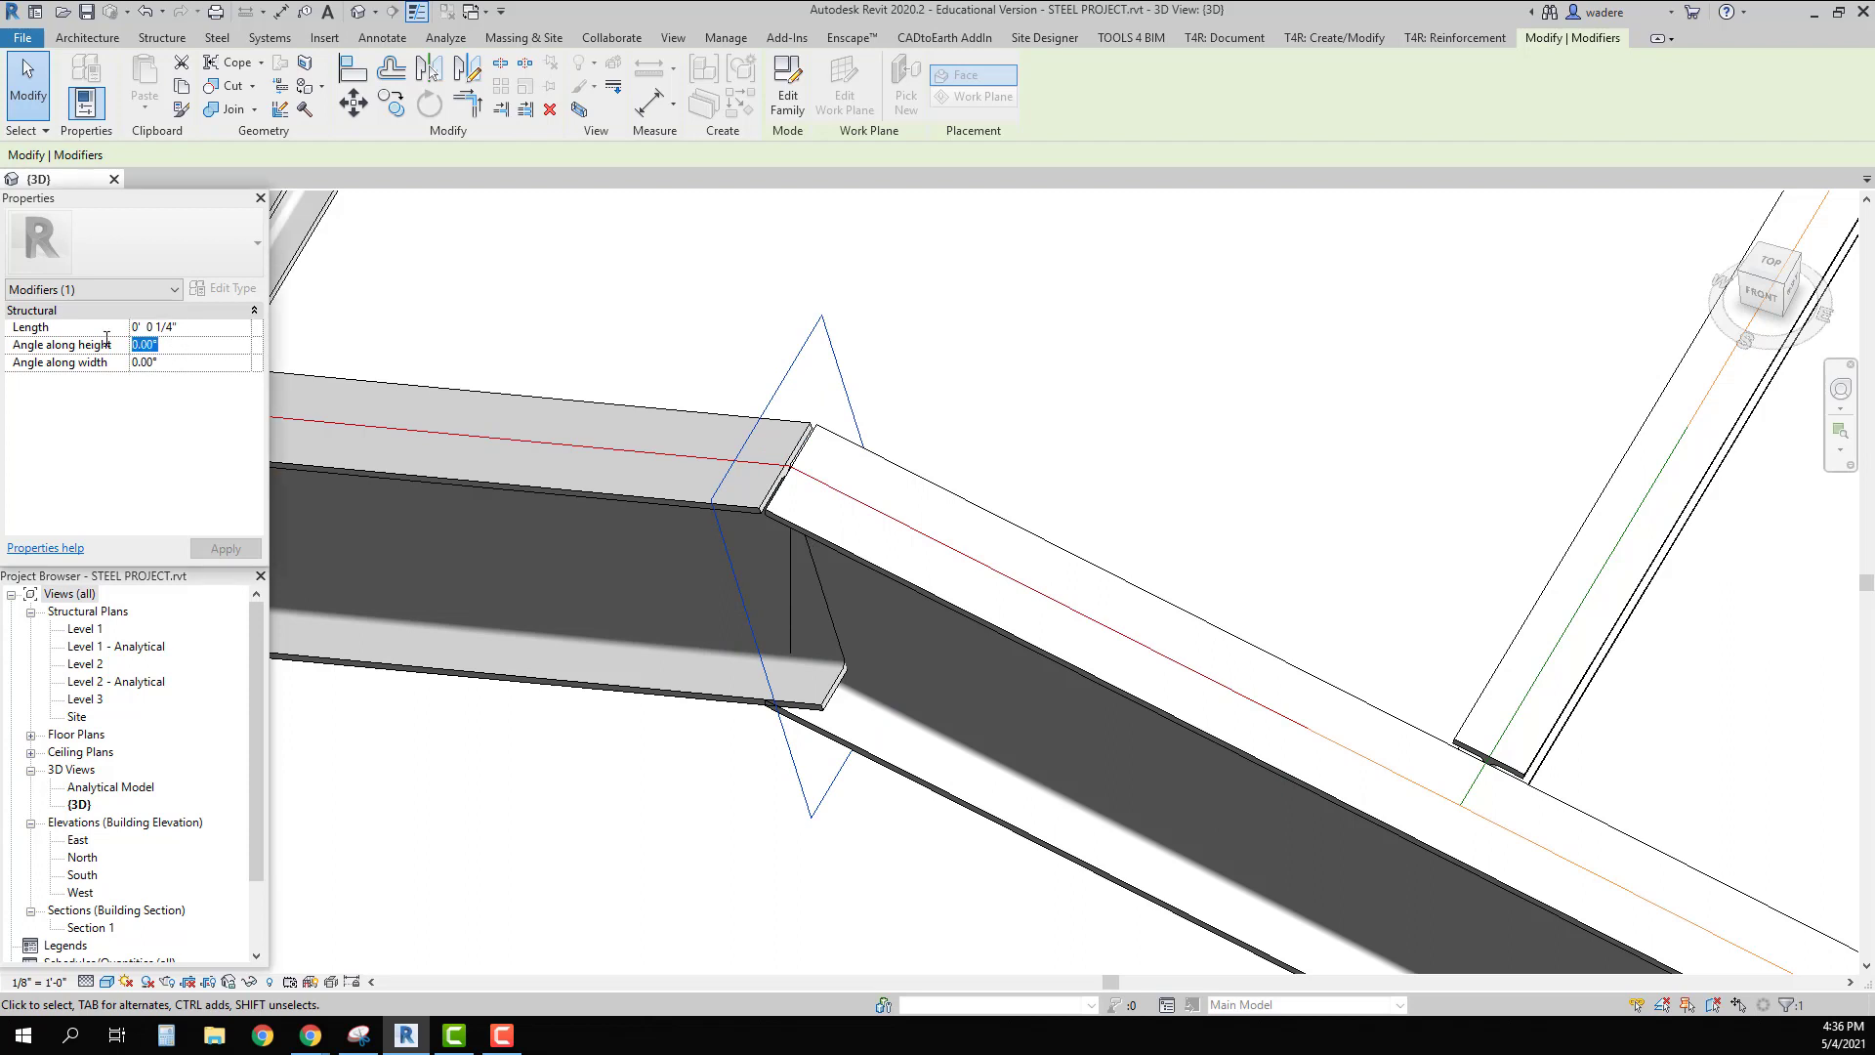
pyautogui.write('-')
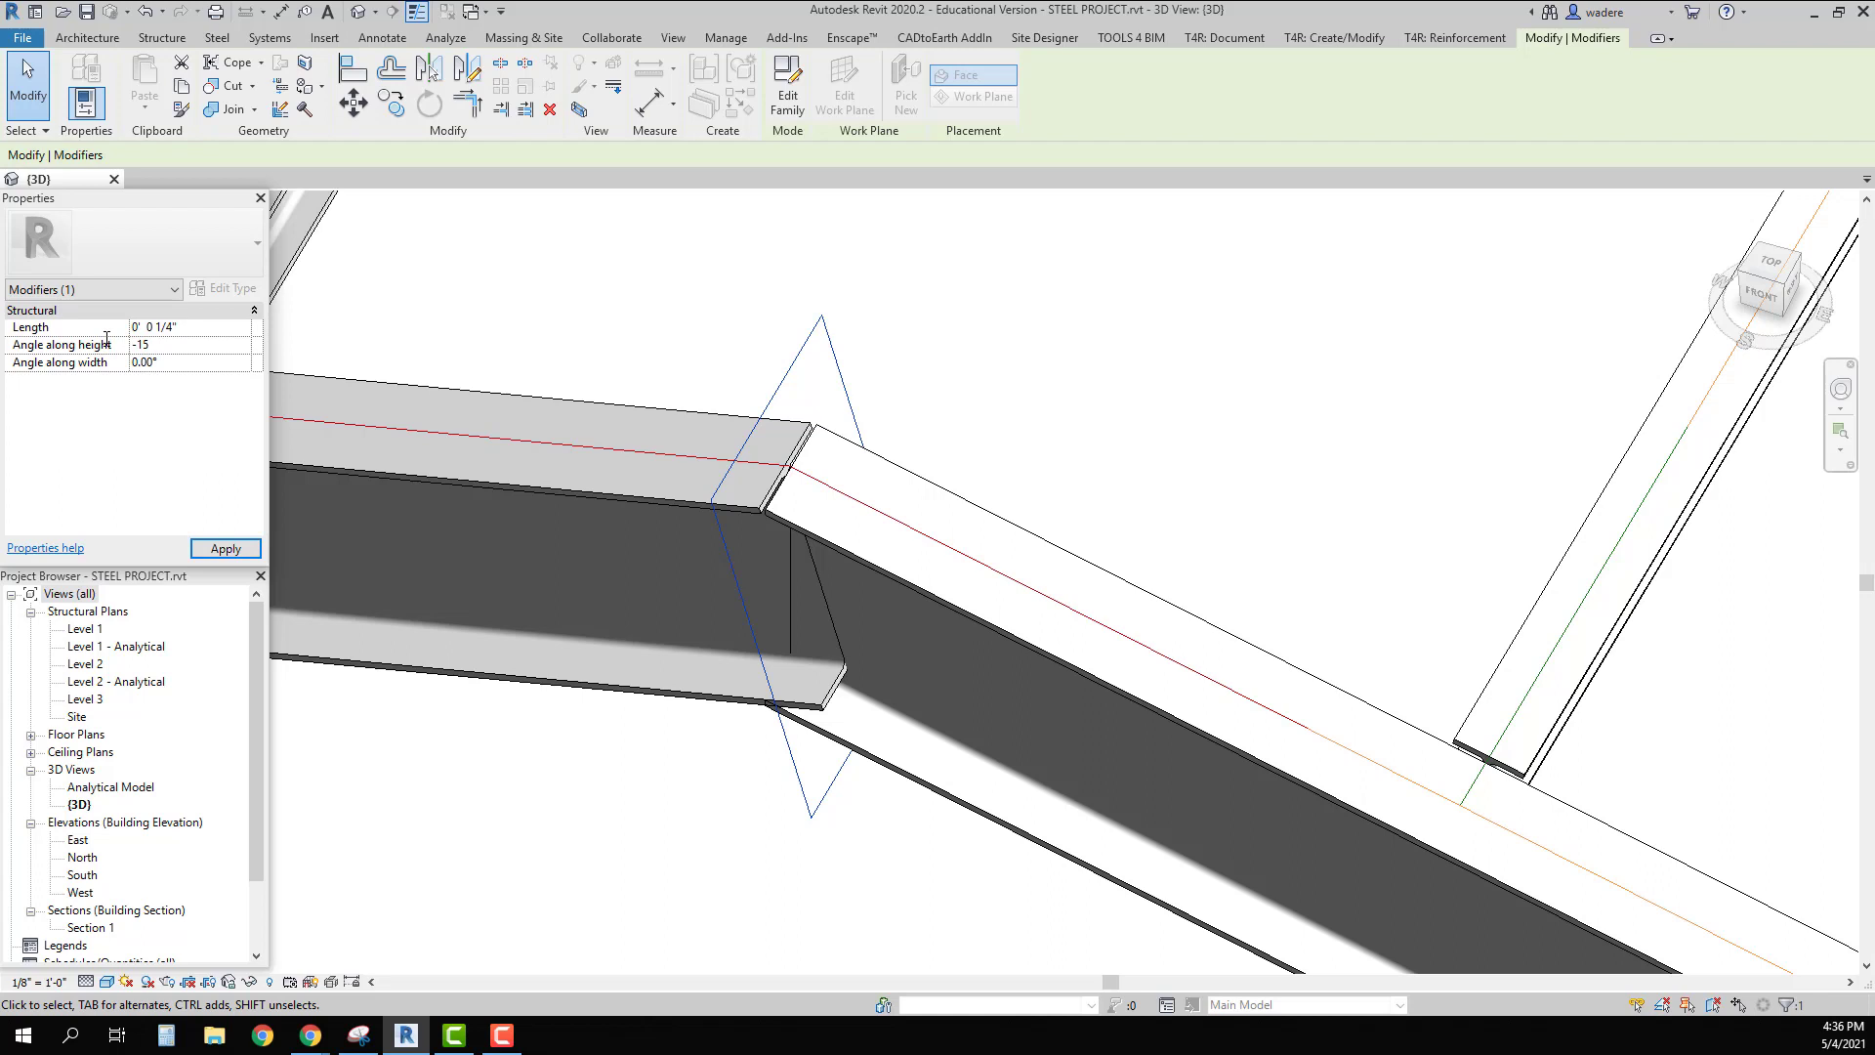
pyautogui.write('15')
pyautogui.click(224, 548)
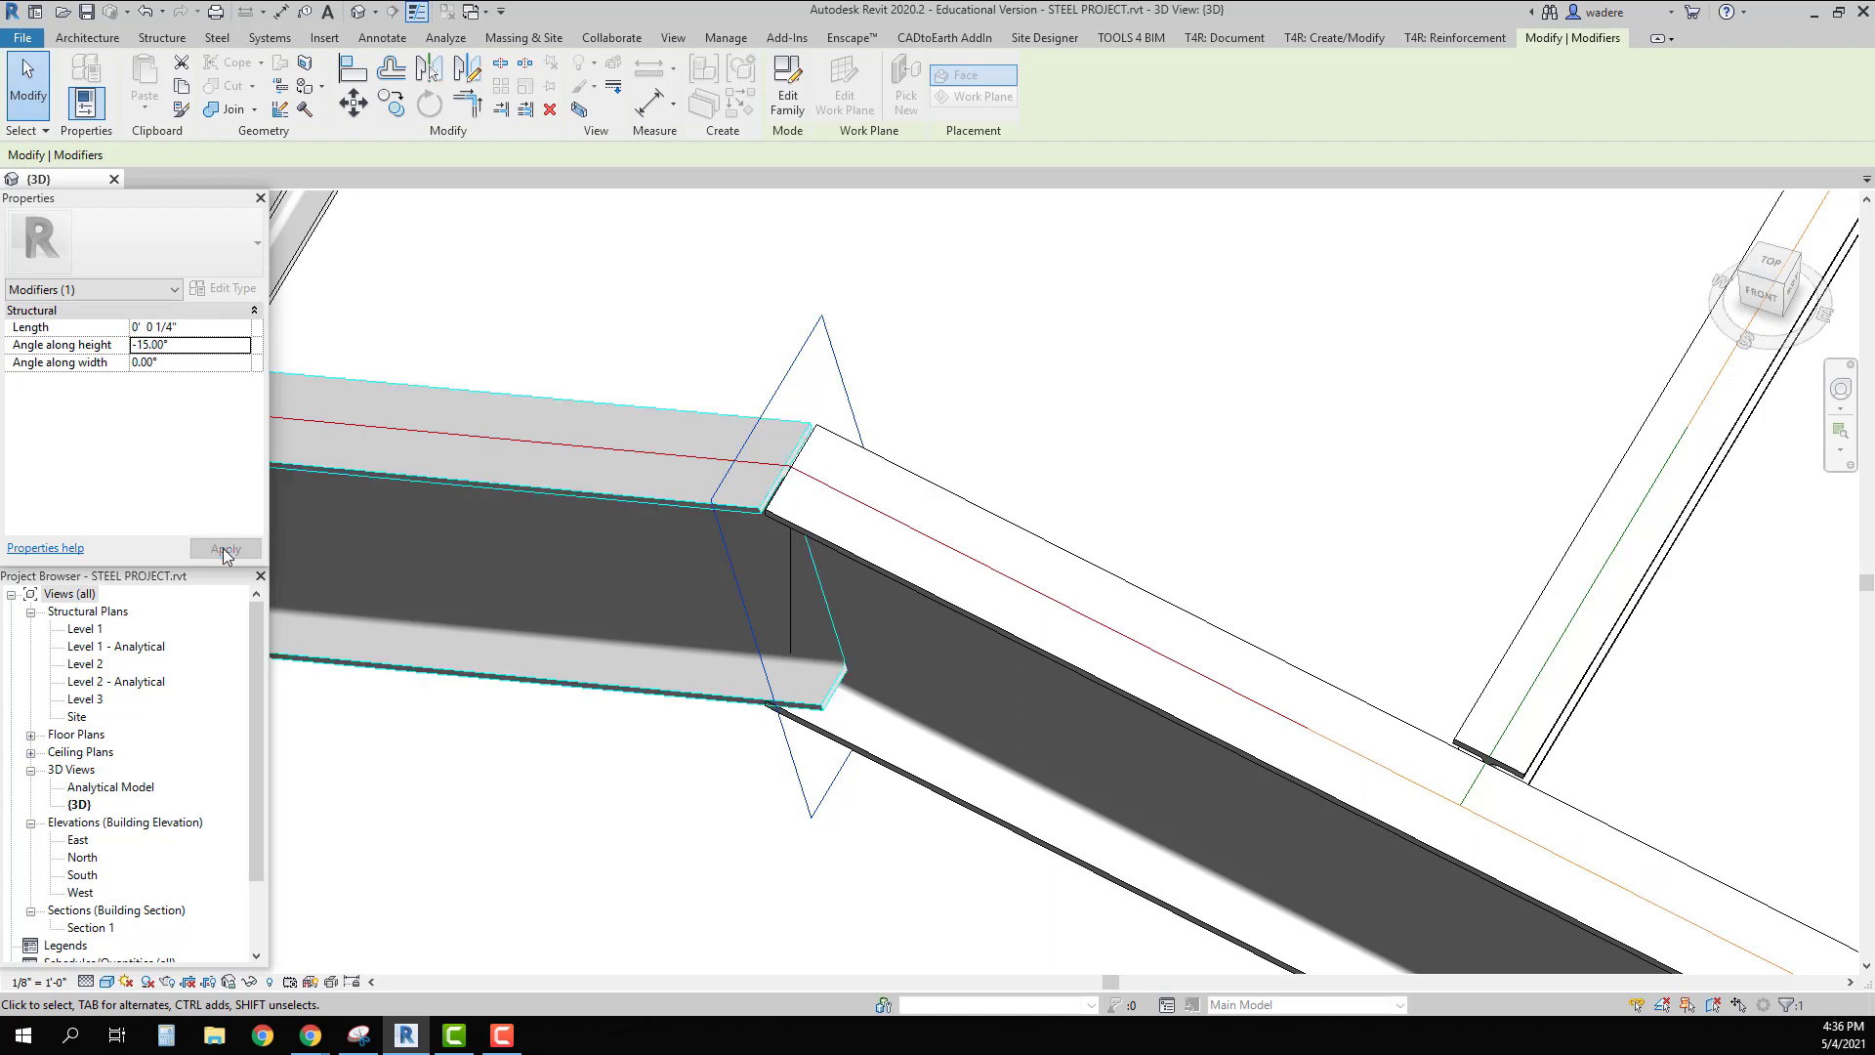
pyautogui.click(508, 780)
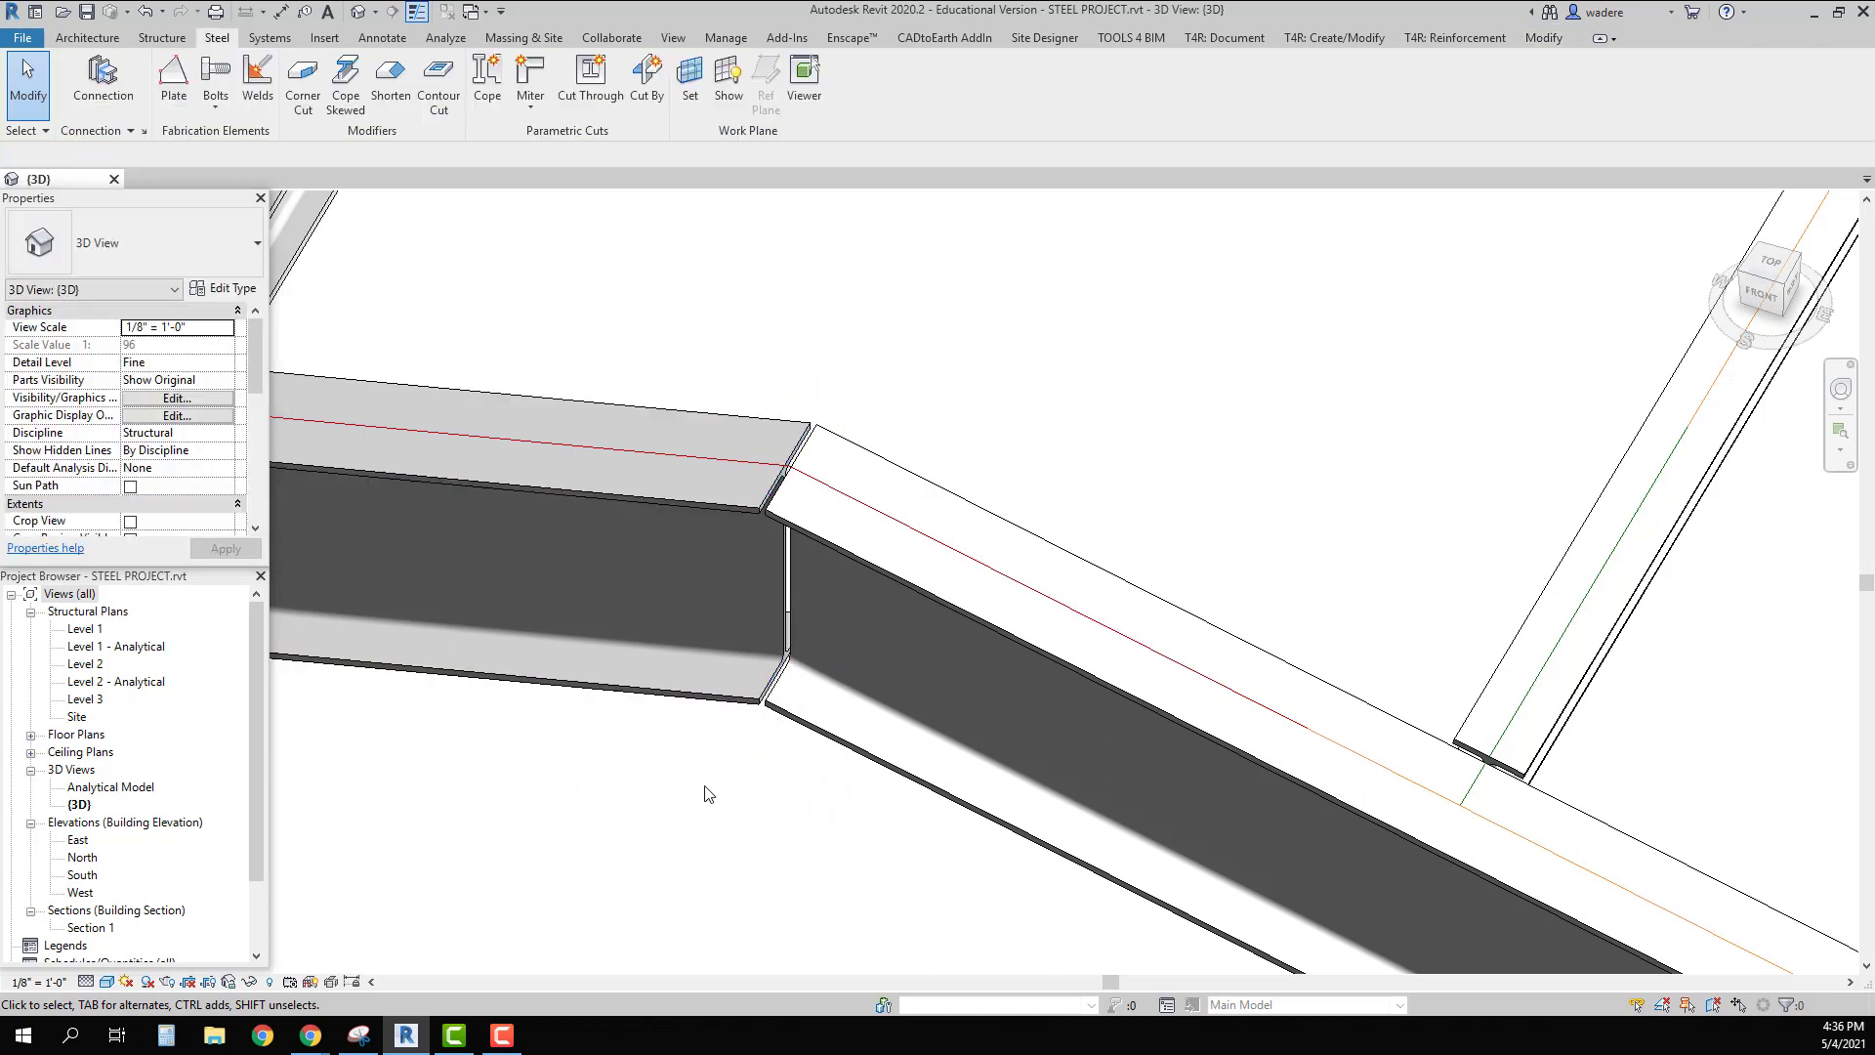
pyautogui.keyDown('shift'); pyautogui.moveTo(711, 793); pyautogui.dragTo(971, 515, button='middle'); pyautogui.keyUp('shift')
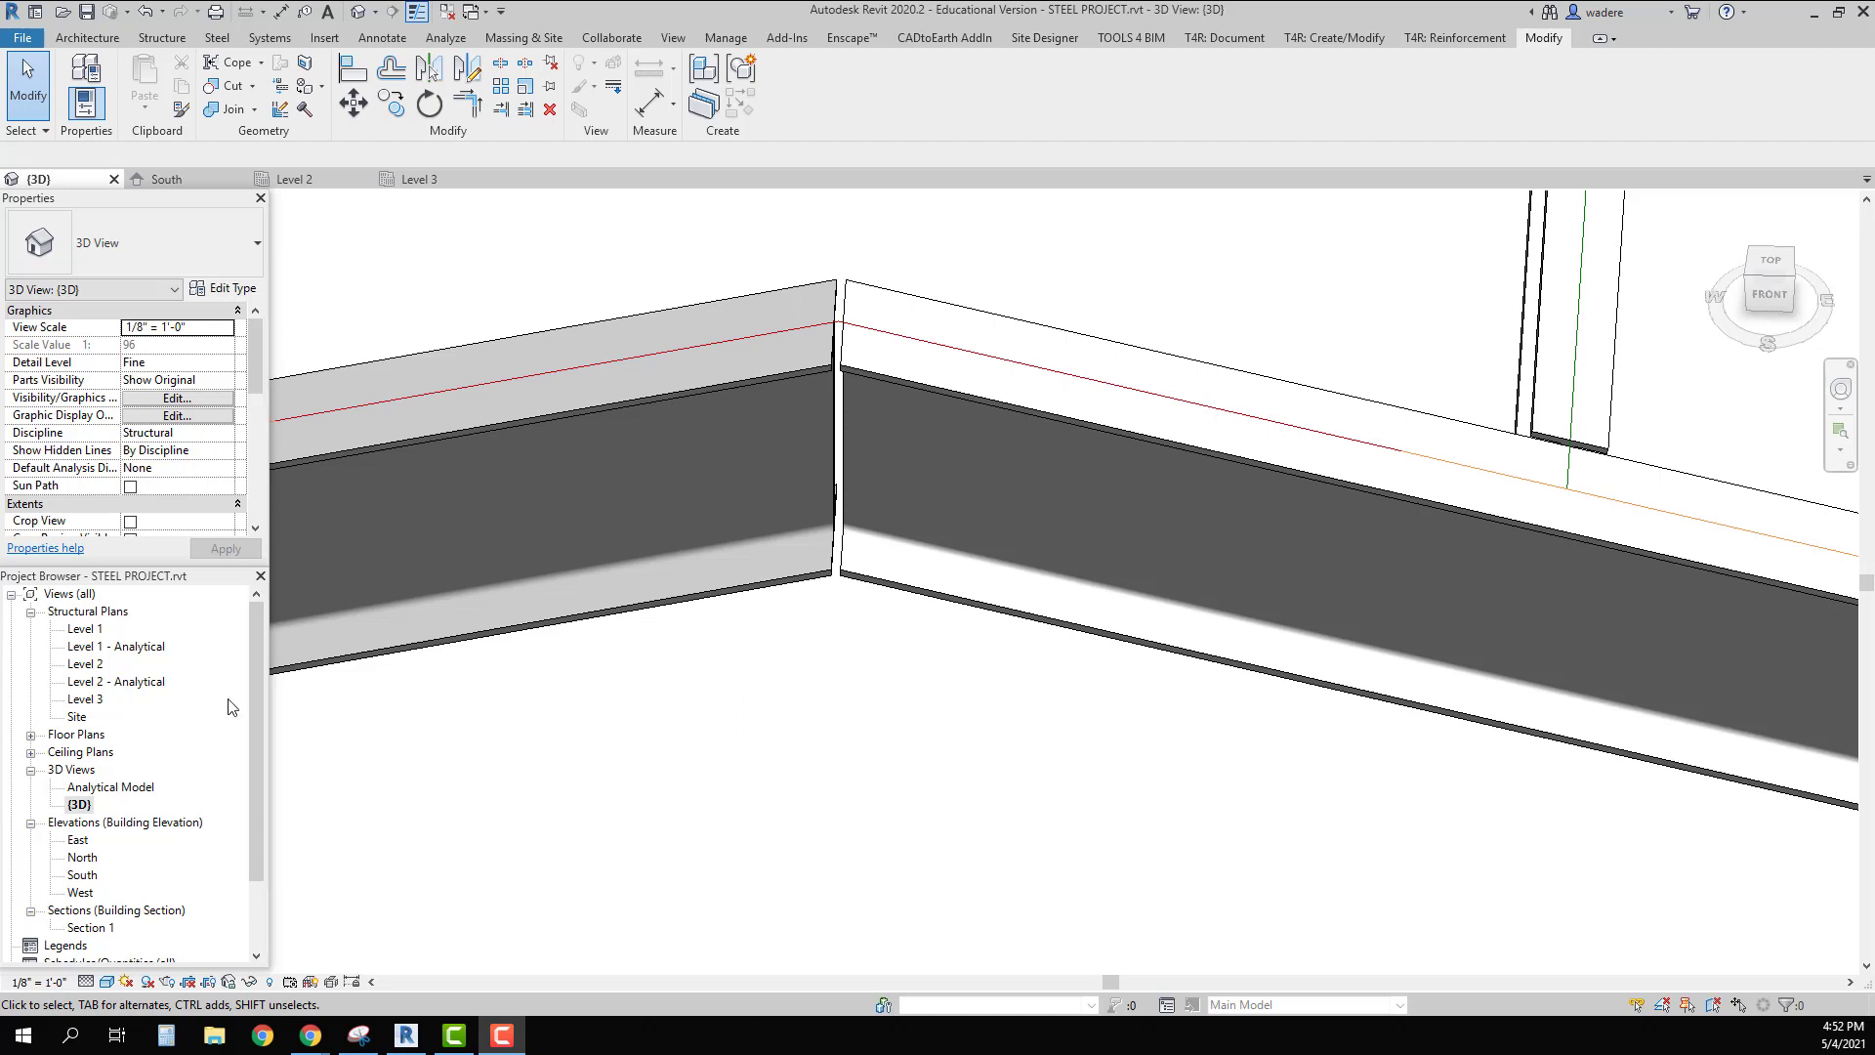
# Step: In the Level 3 plan, draw a building section just inside grid line 1, from beyond grid C to beyond grid A, facing grid 1
pyautogui.doubleClick(83, 701)
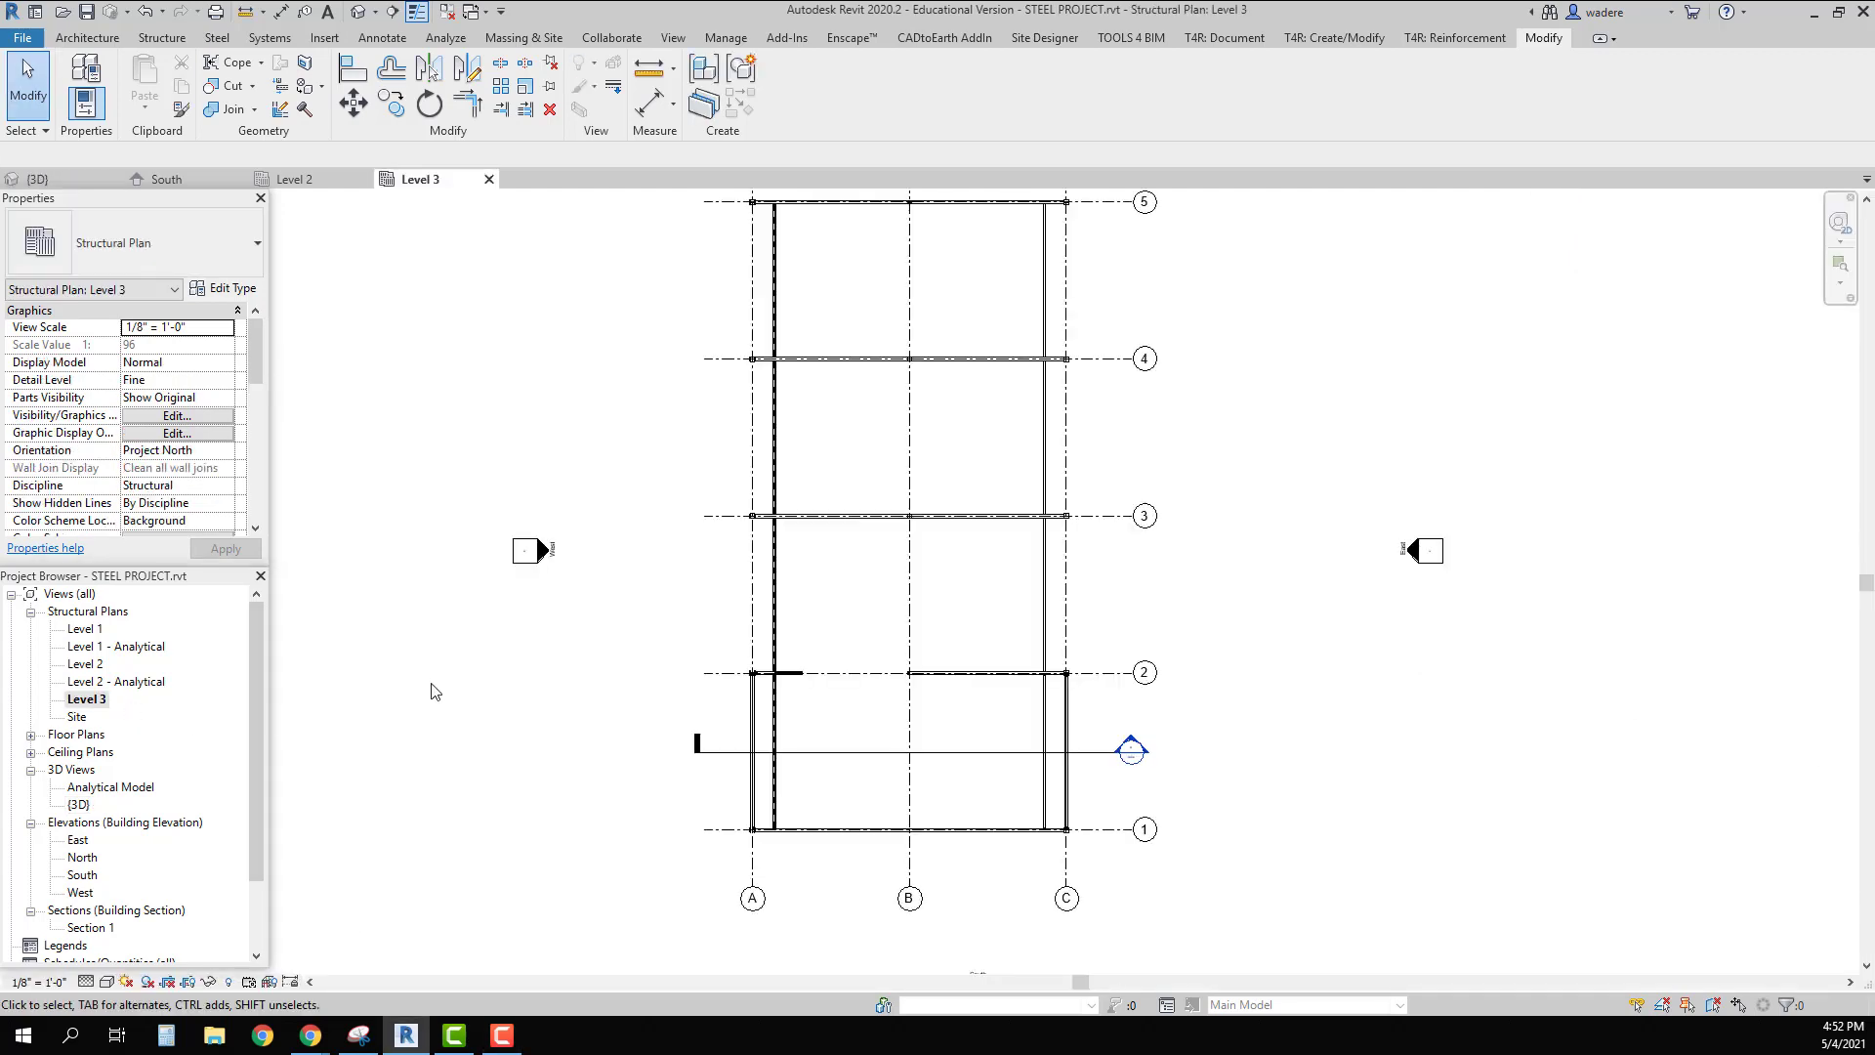
pyautogui.click(672, 38)
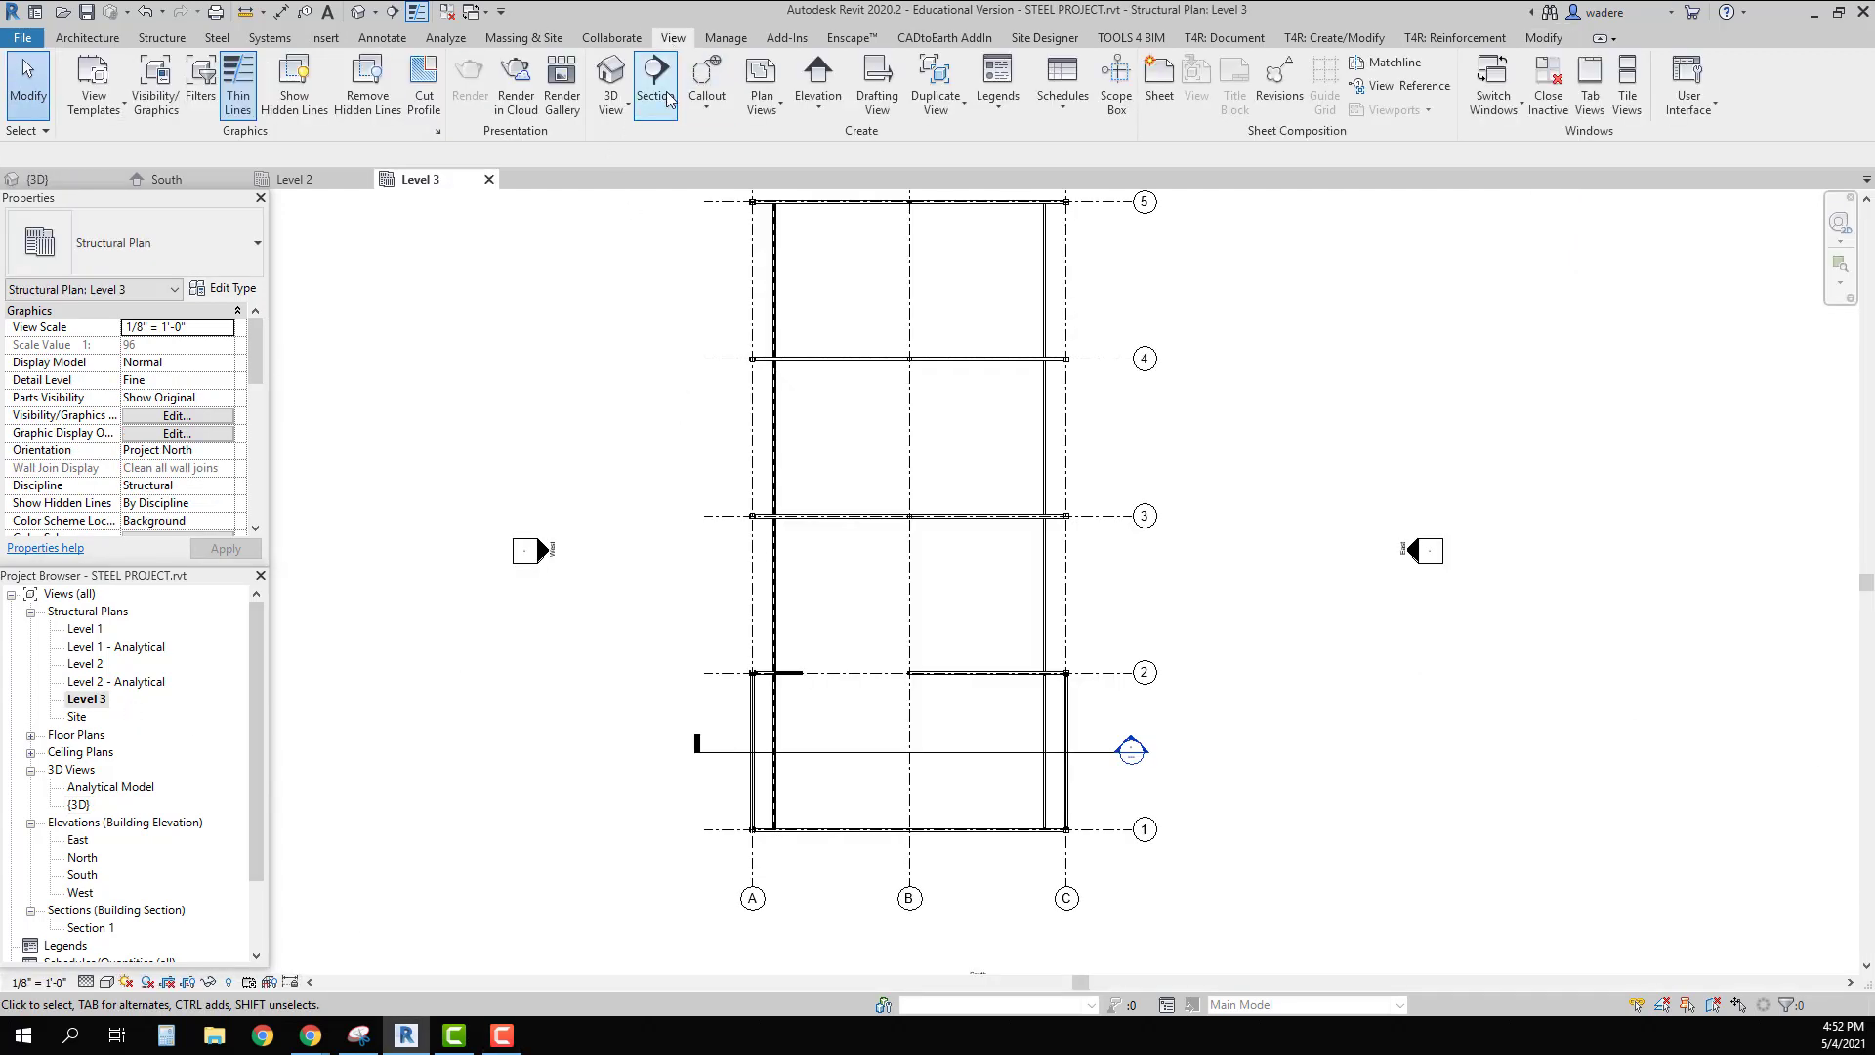
pyautogui.click(649, 78)
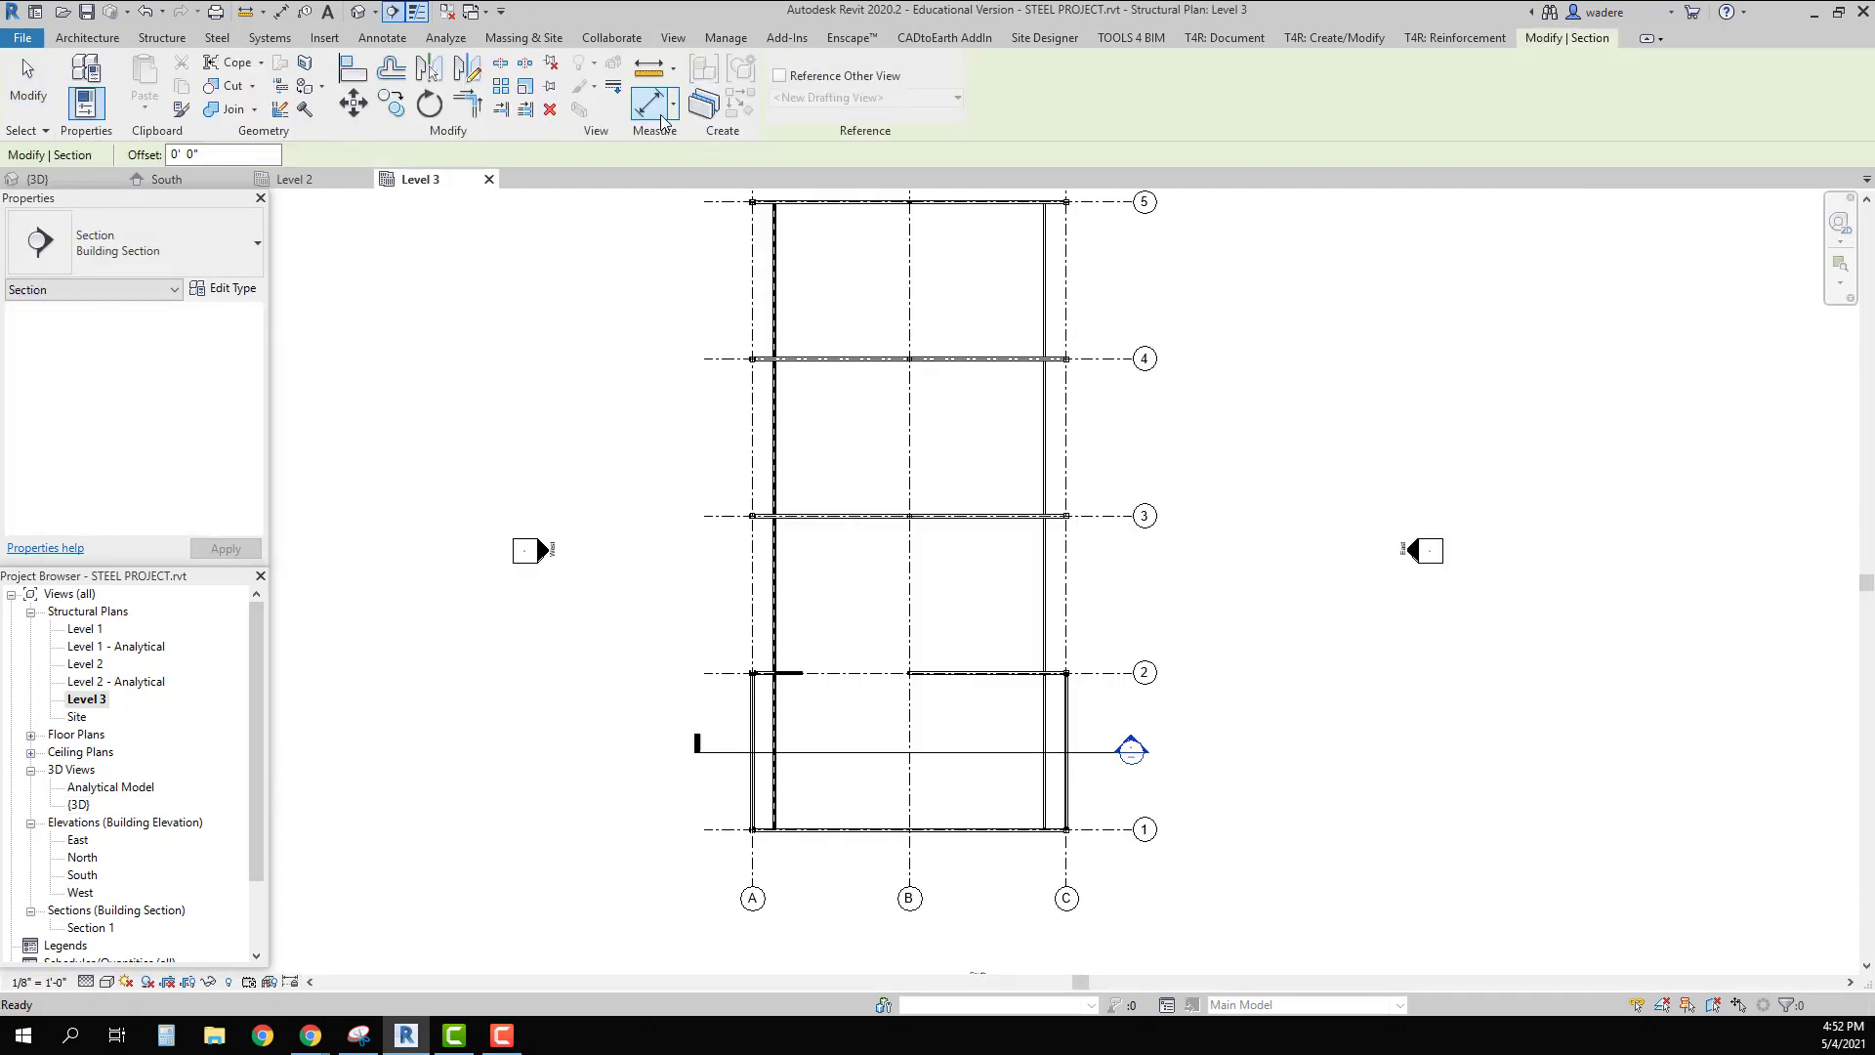
pyautogui.click(1096, 809)
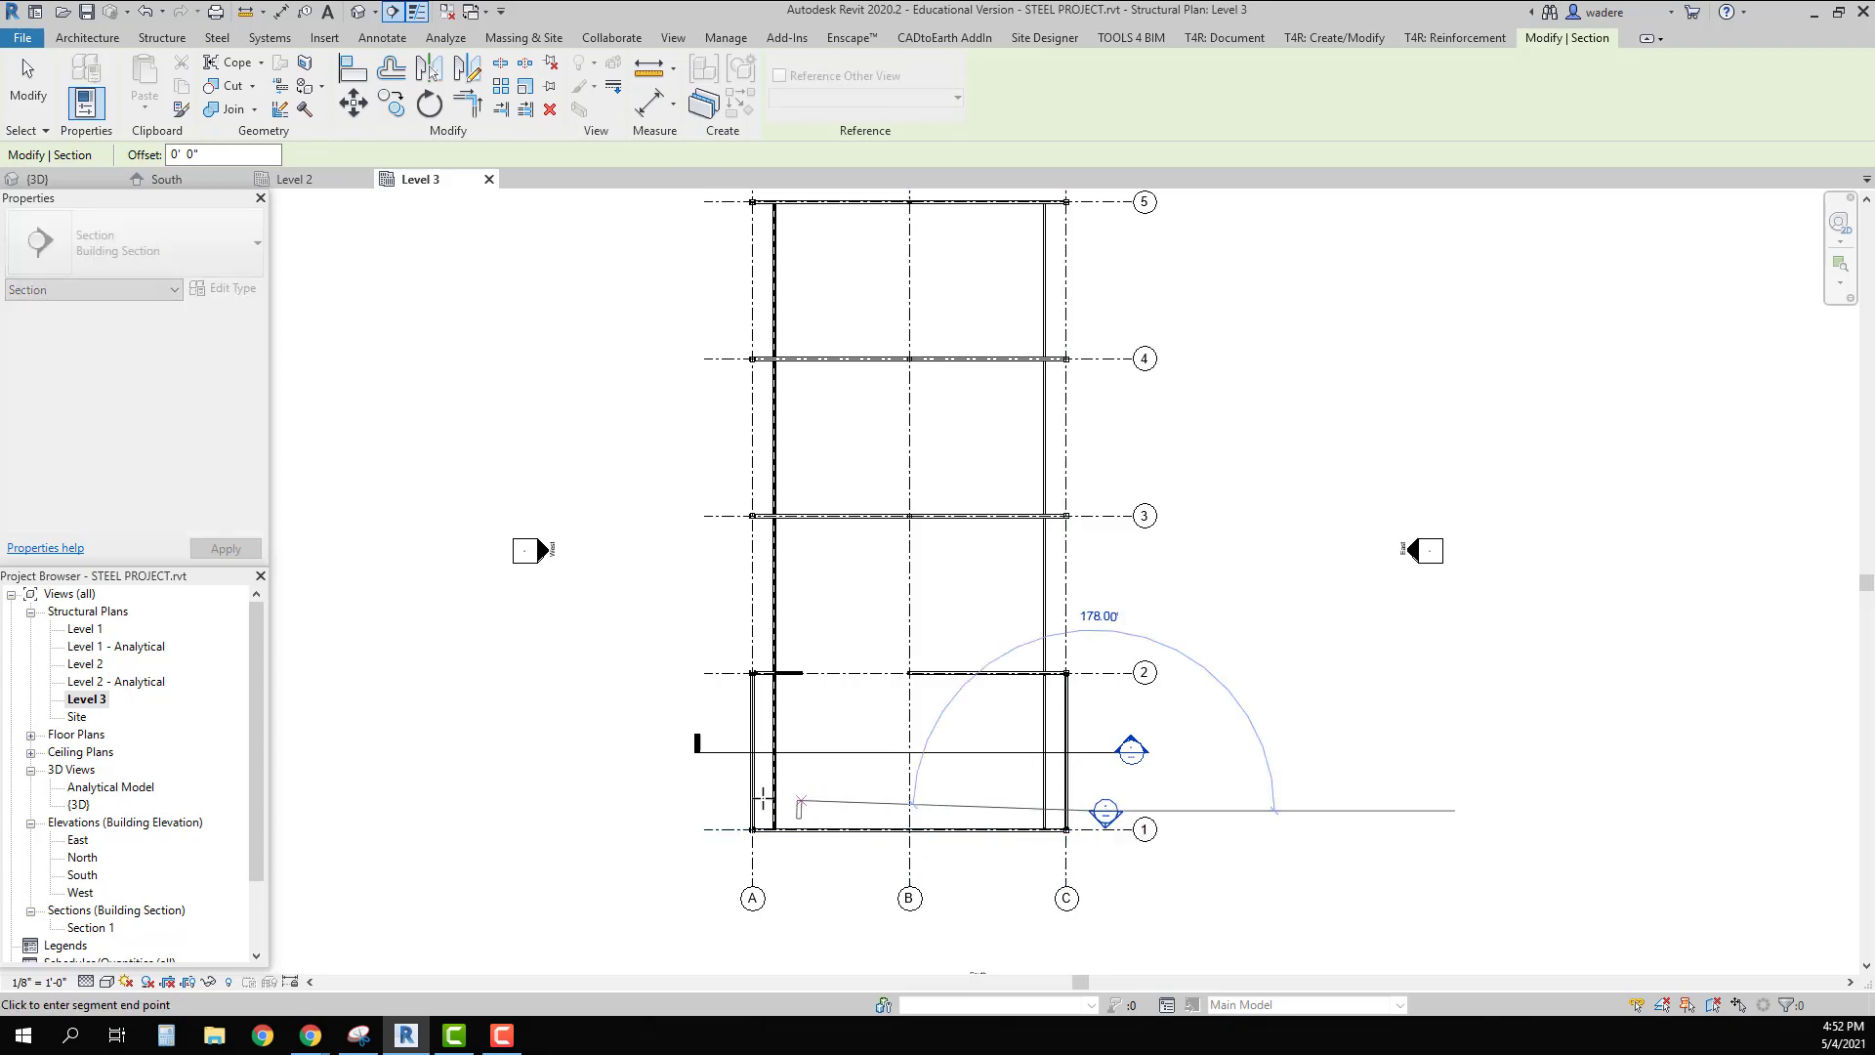
pyautogui.click(714, 810)
pyautogui.press('Escape')
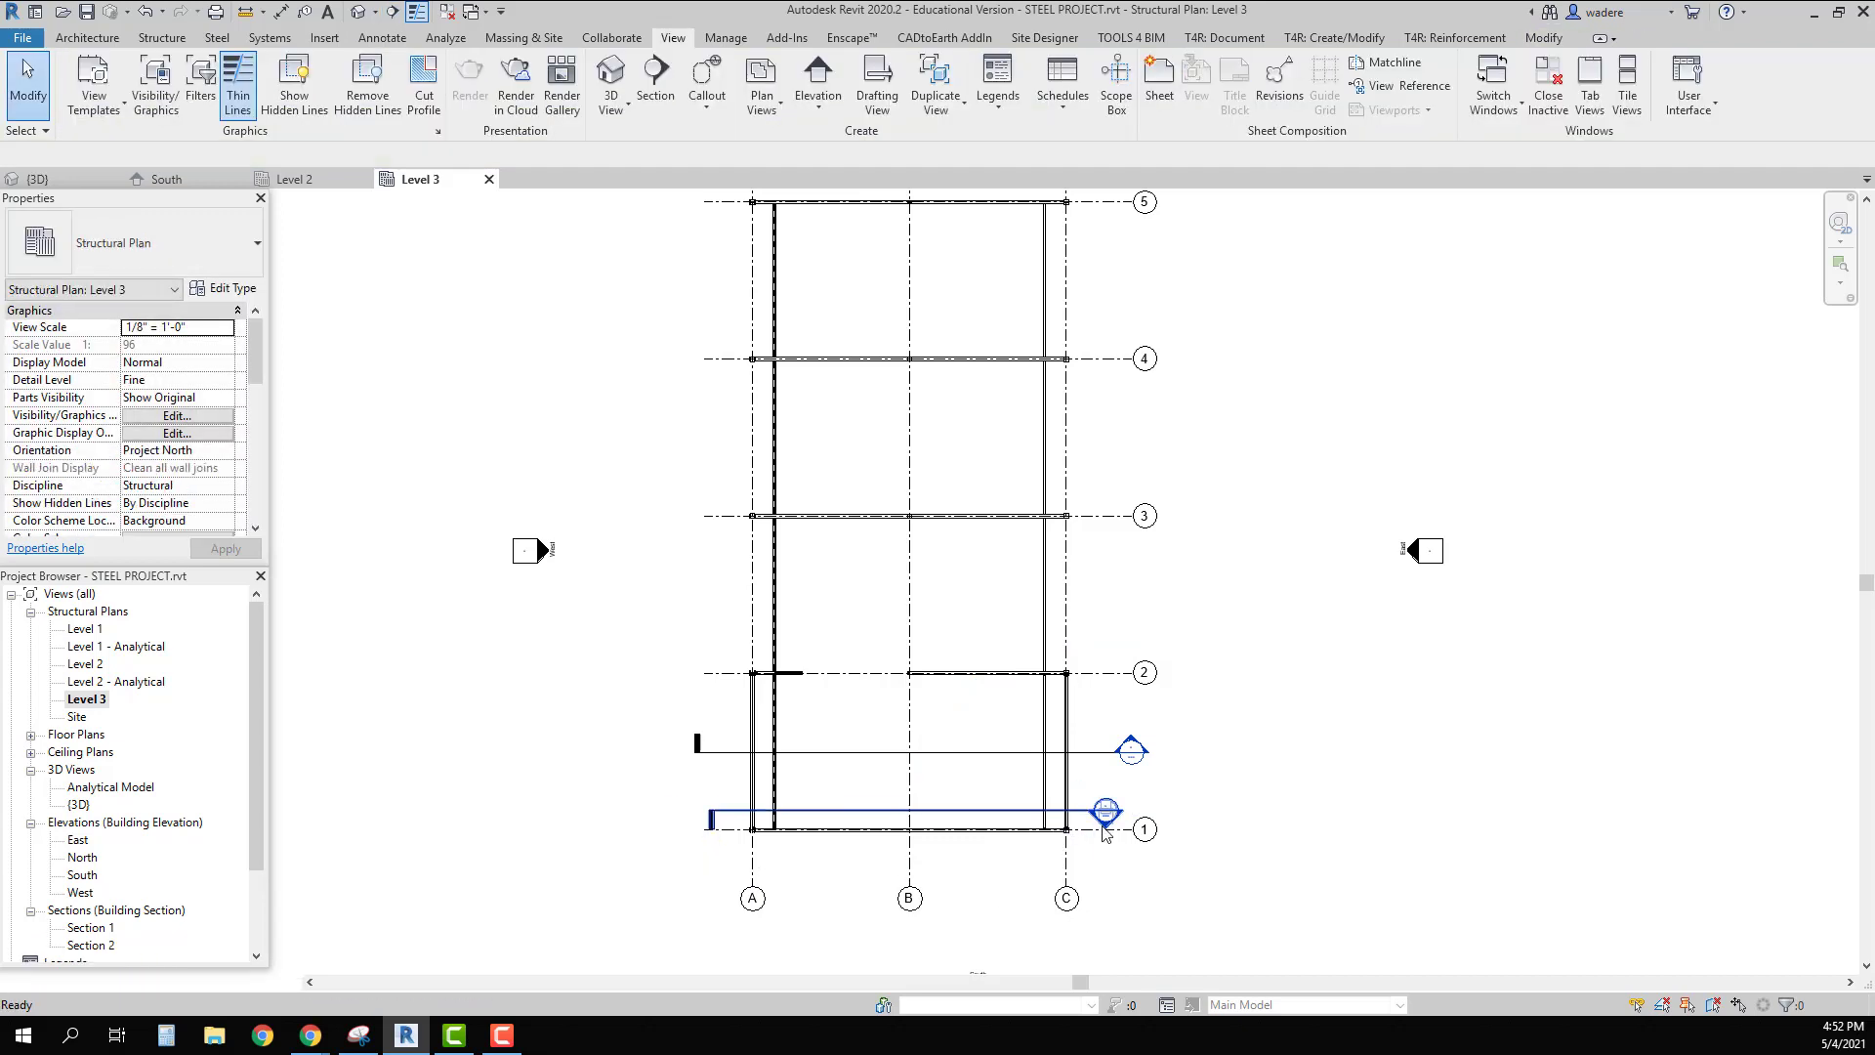
# Step: Open the new section near grid 1, set its detail level to Fine and examine the gap between the rafters at the ridge
pyautogui.doubleClick(1104, 826)
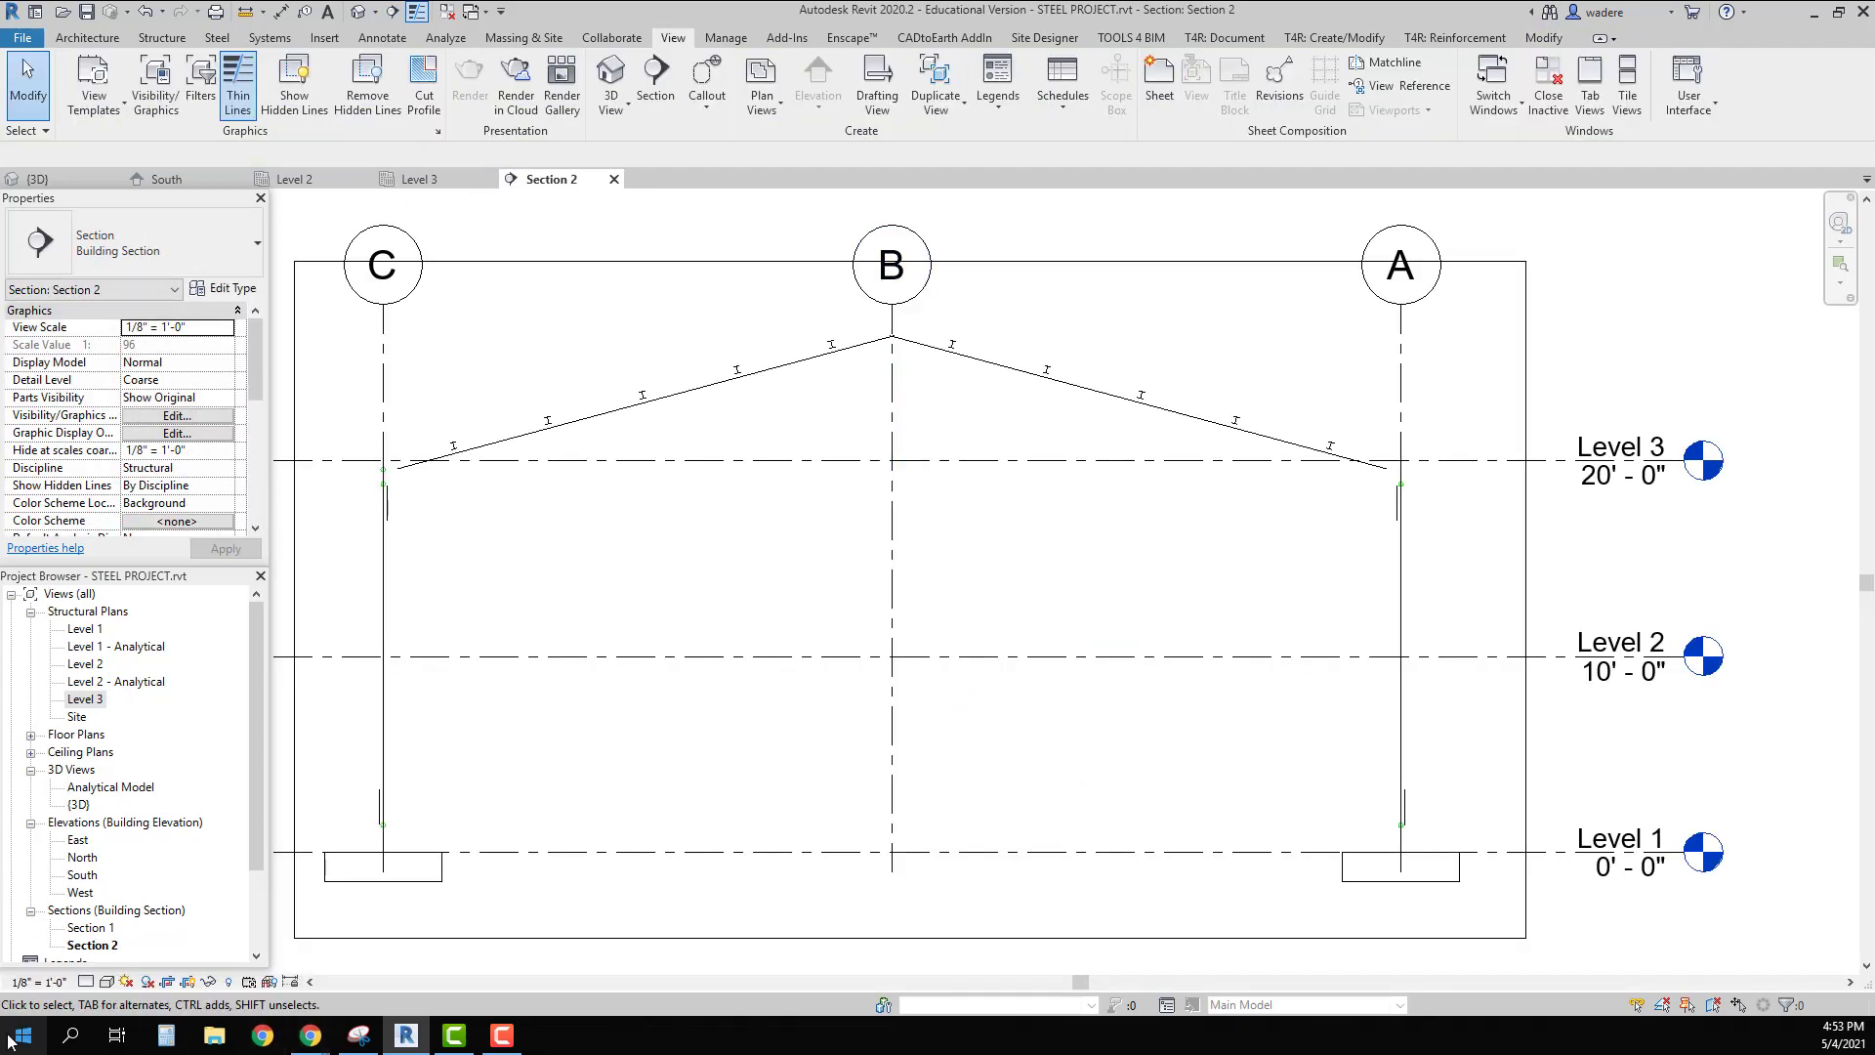
pyautogui.click(86, 981)
pyautogui.click(102, 962)
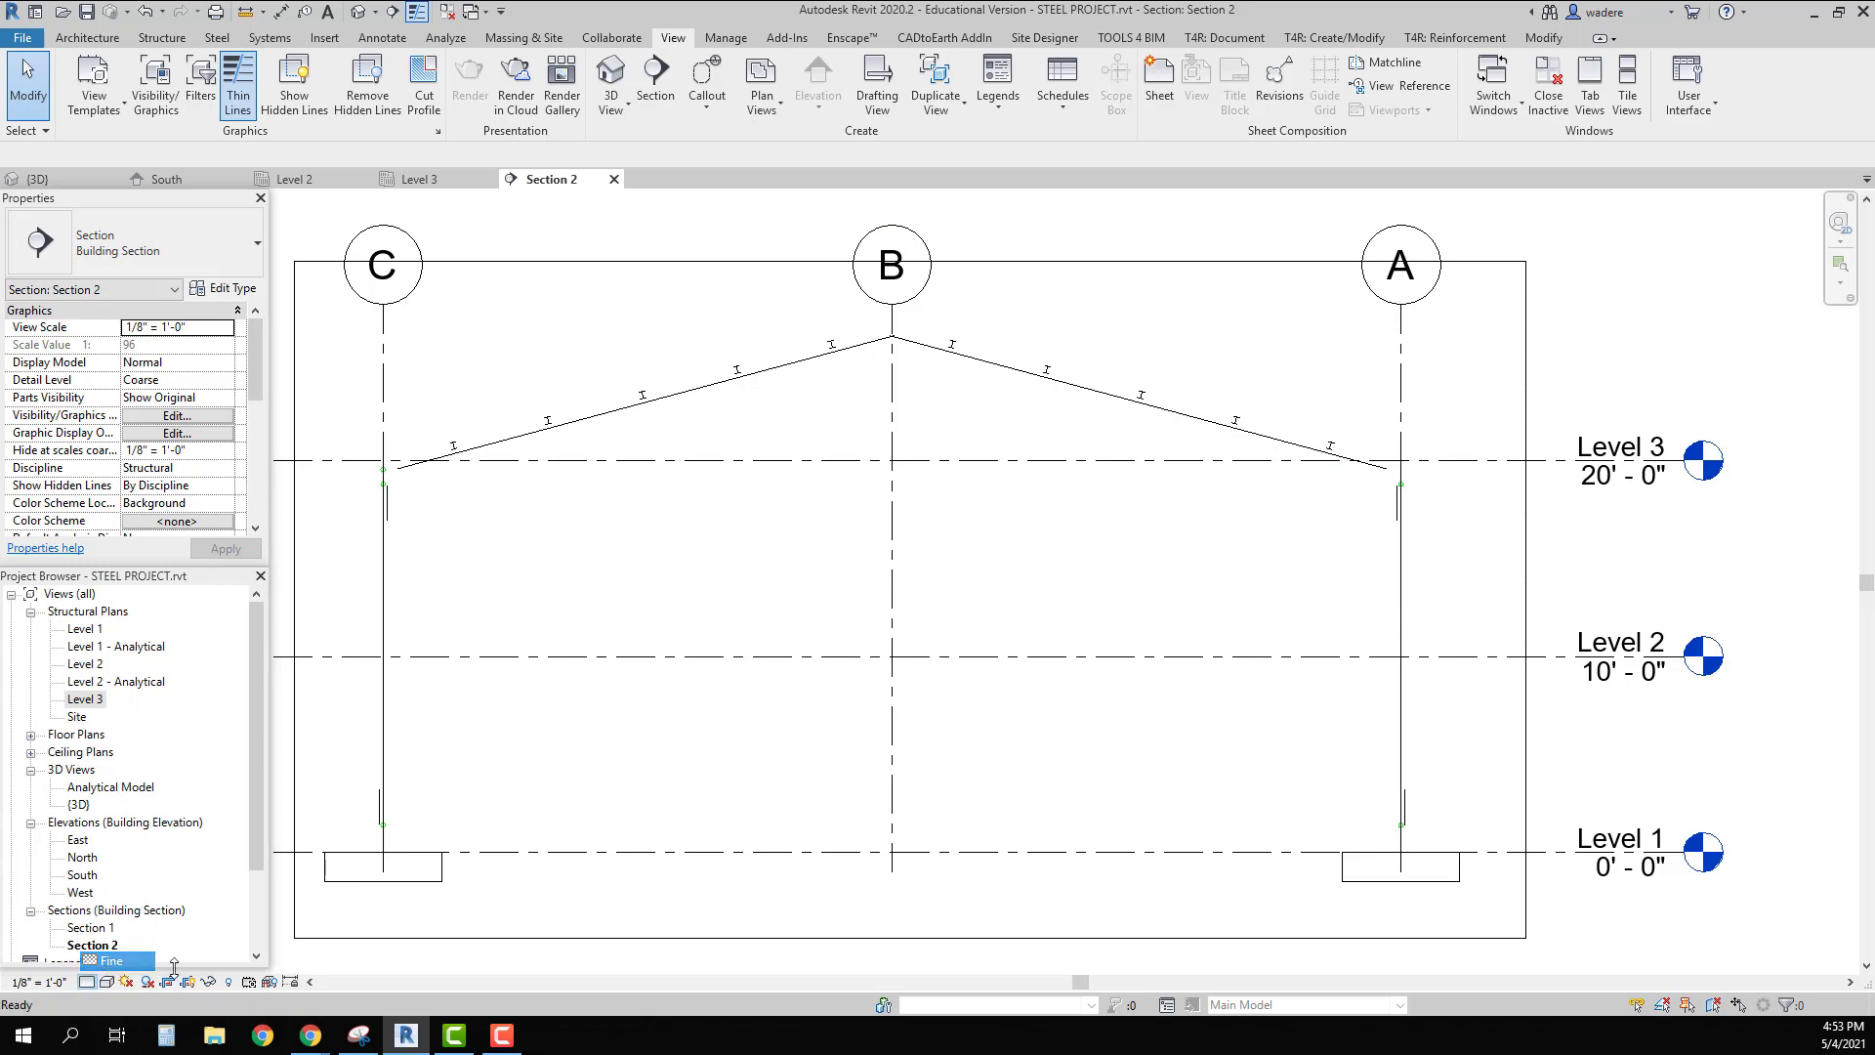
pyautogui.scroll(4, 879, 342)
pyautogui.scroll(5, 863, 325)
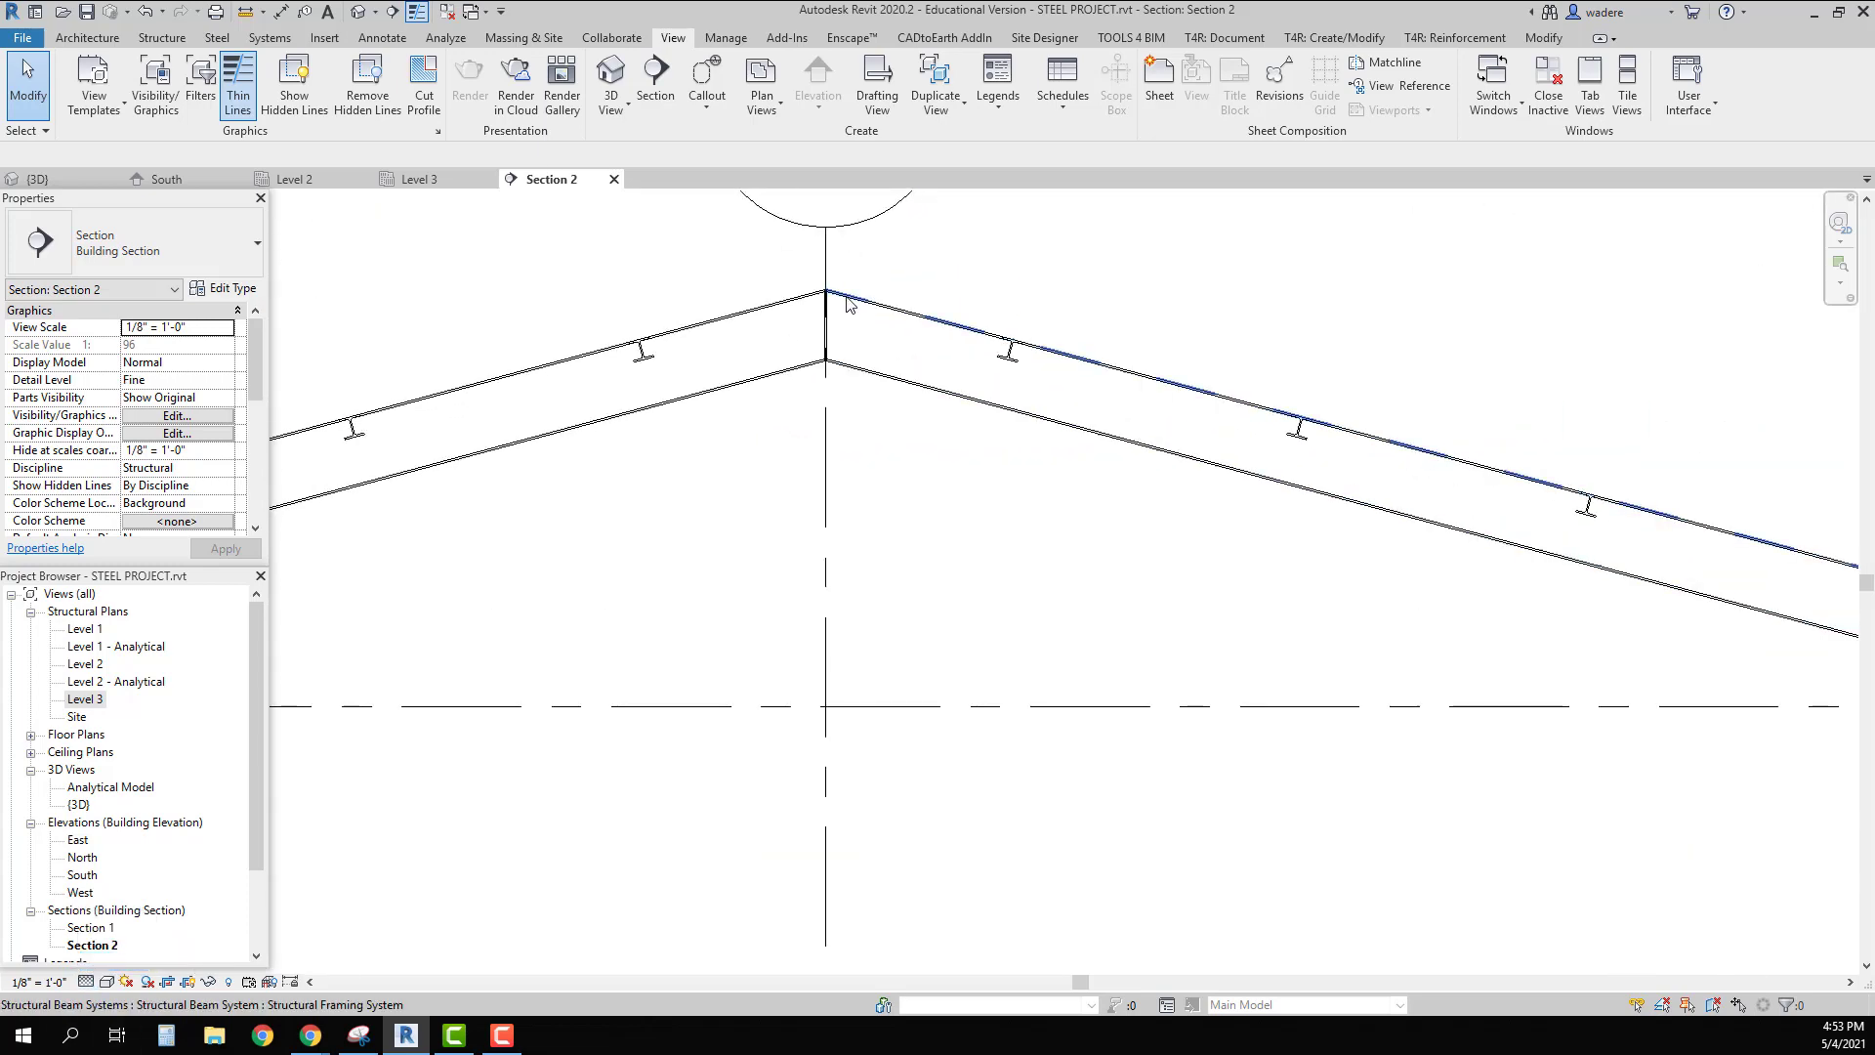
pyautogui.scroll(2, 807, 313)
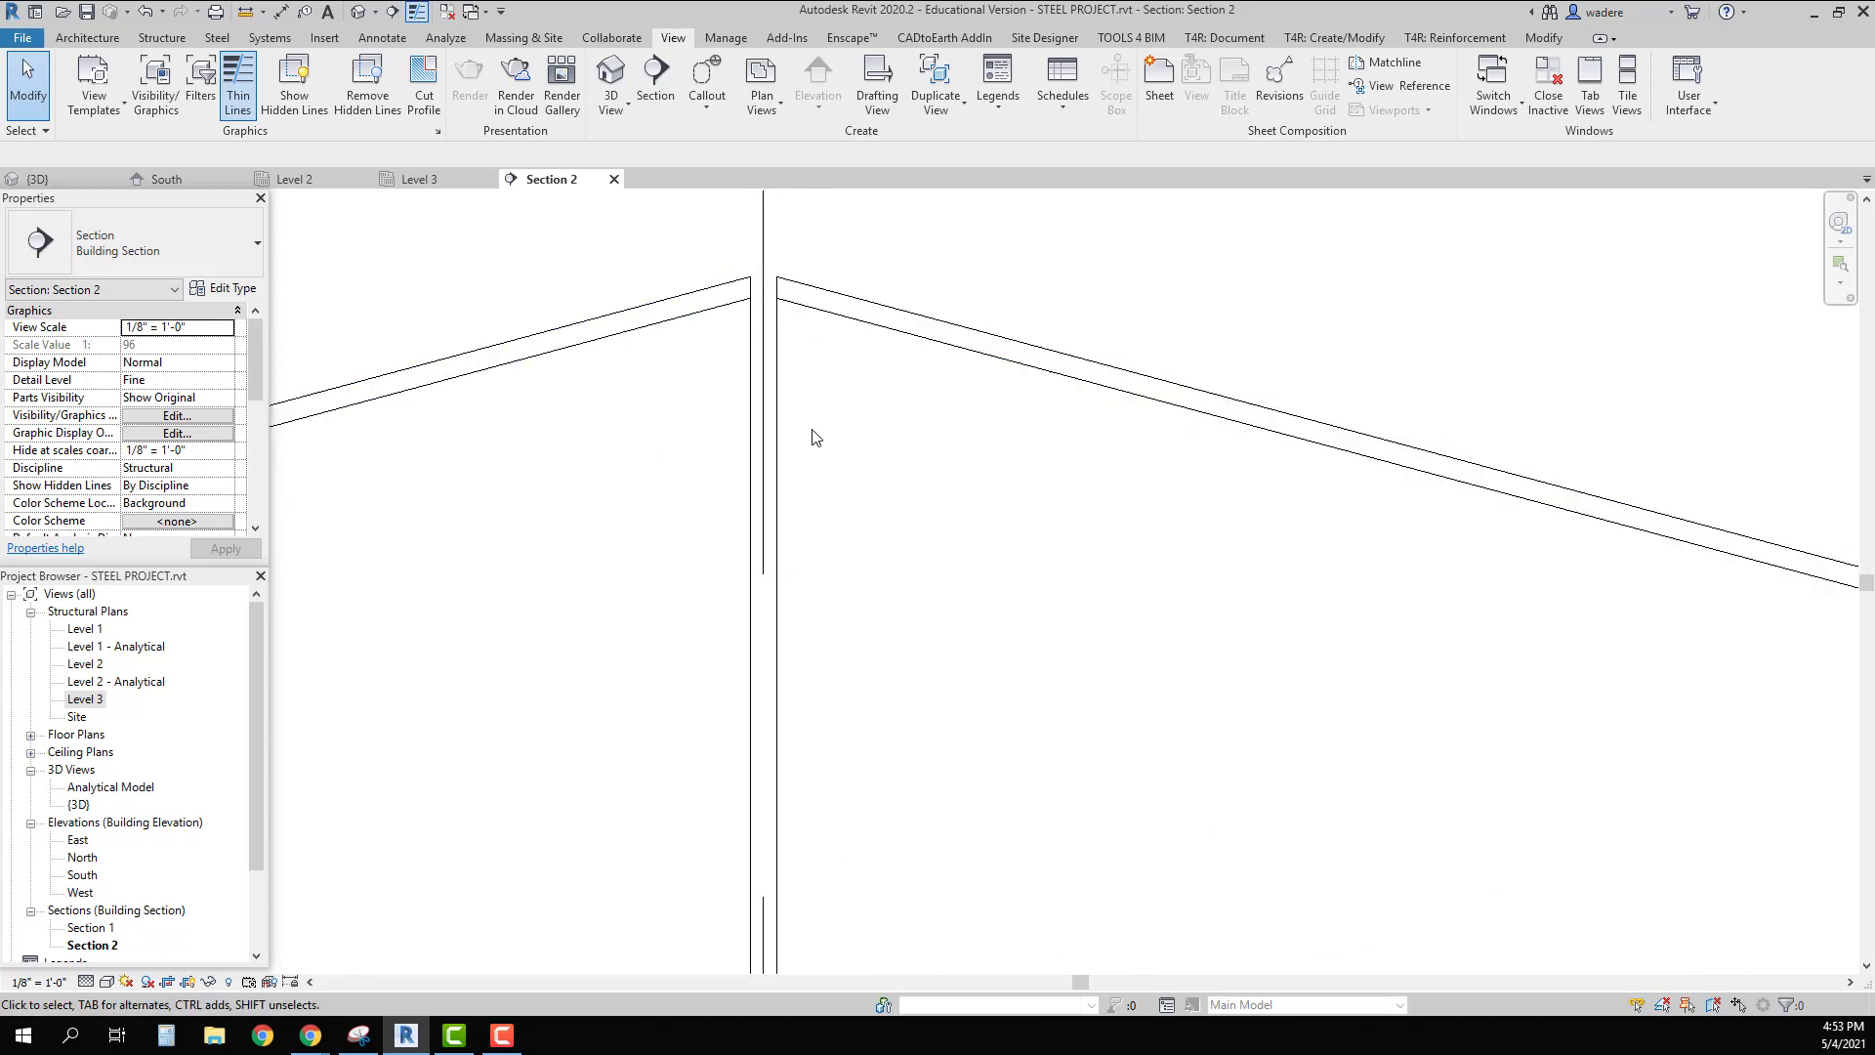
pyautogui.scroll(-4, 813, 436)
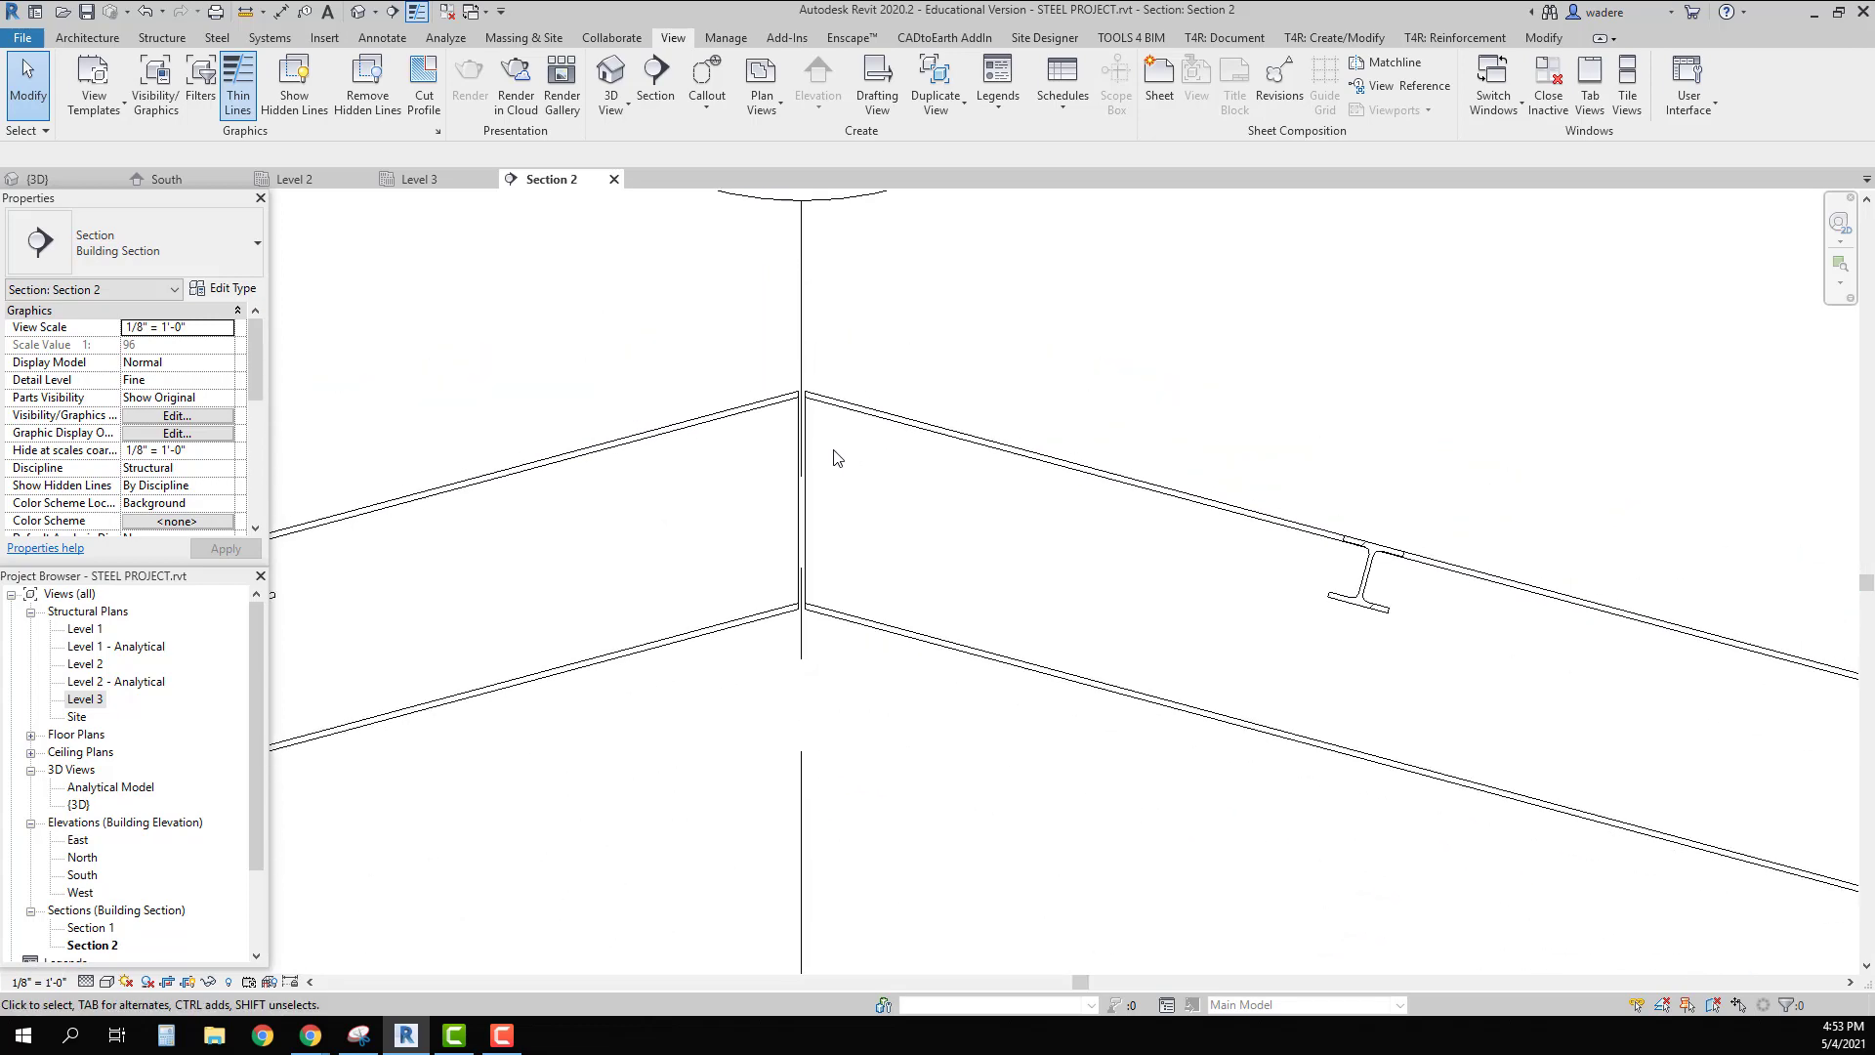
pyautogui.scroll(-2, 835, 456)
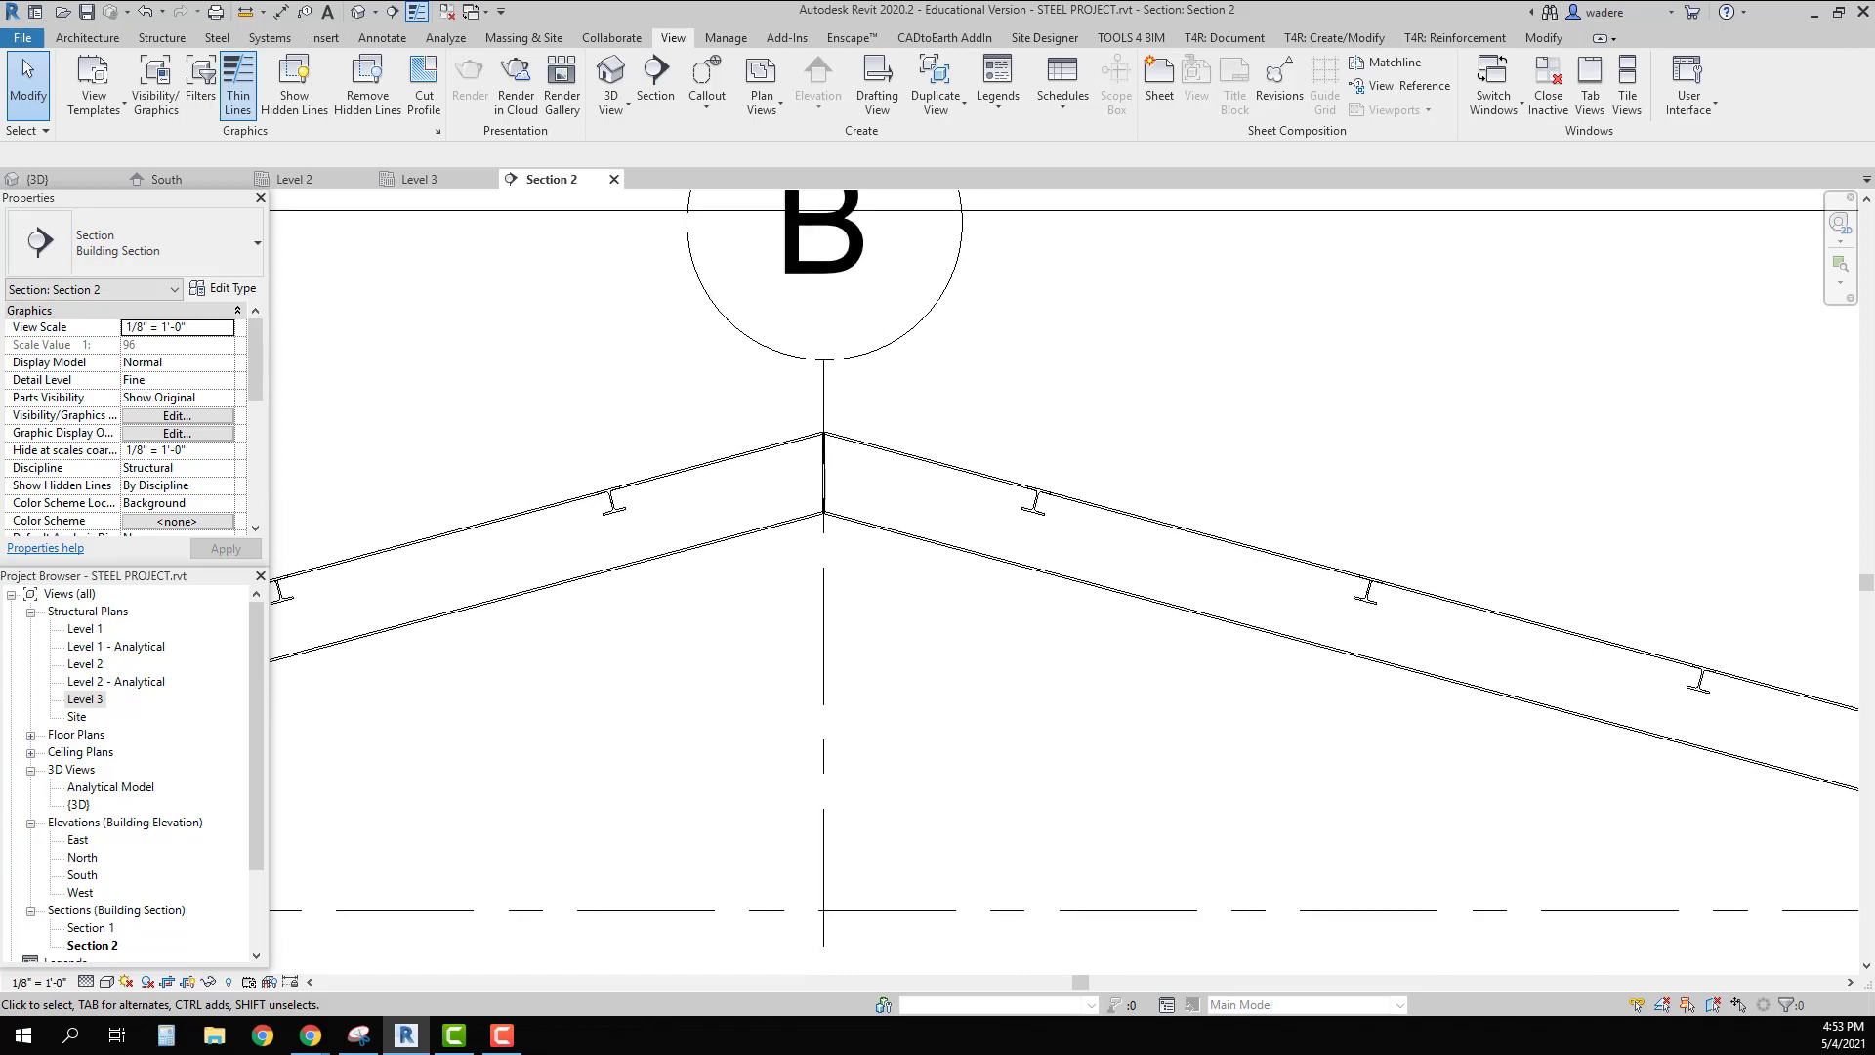
pyautogui.scroll(5, 831, 428)
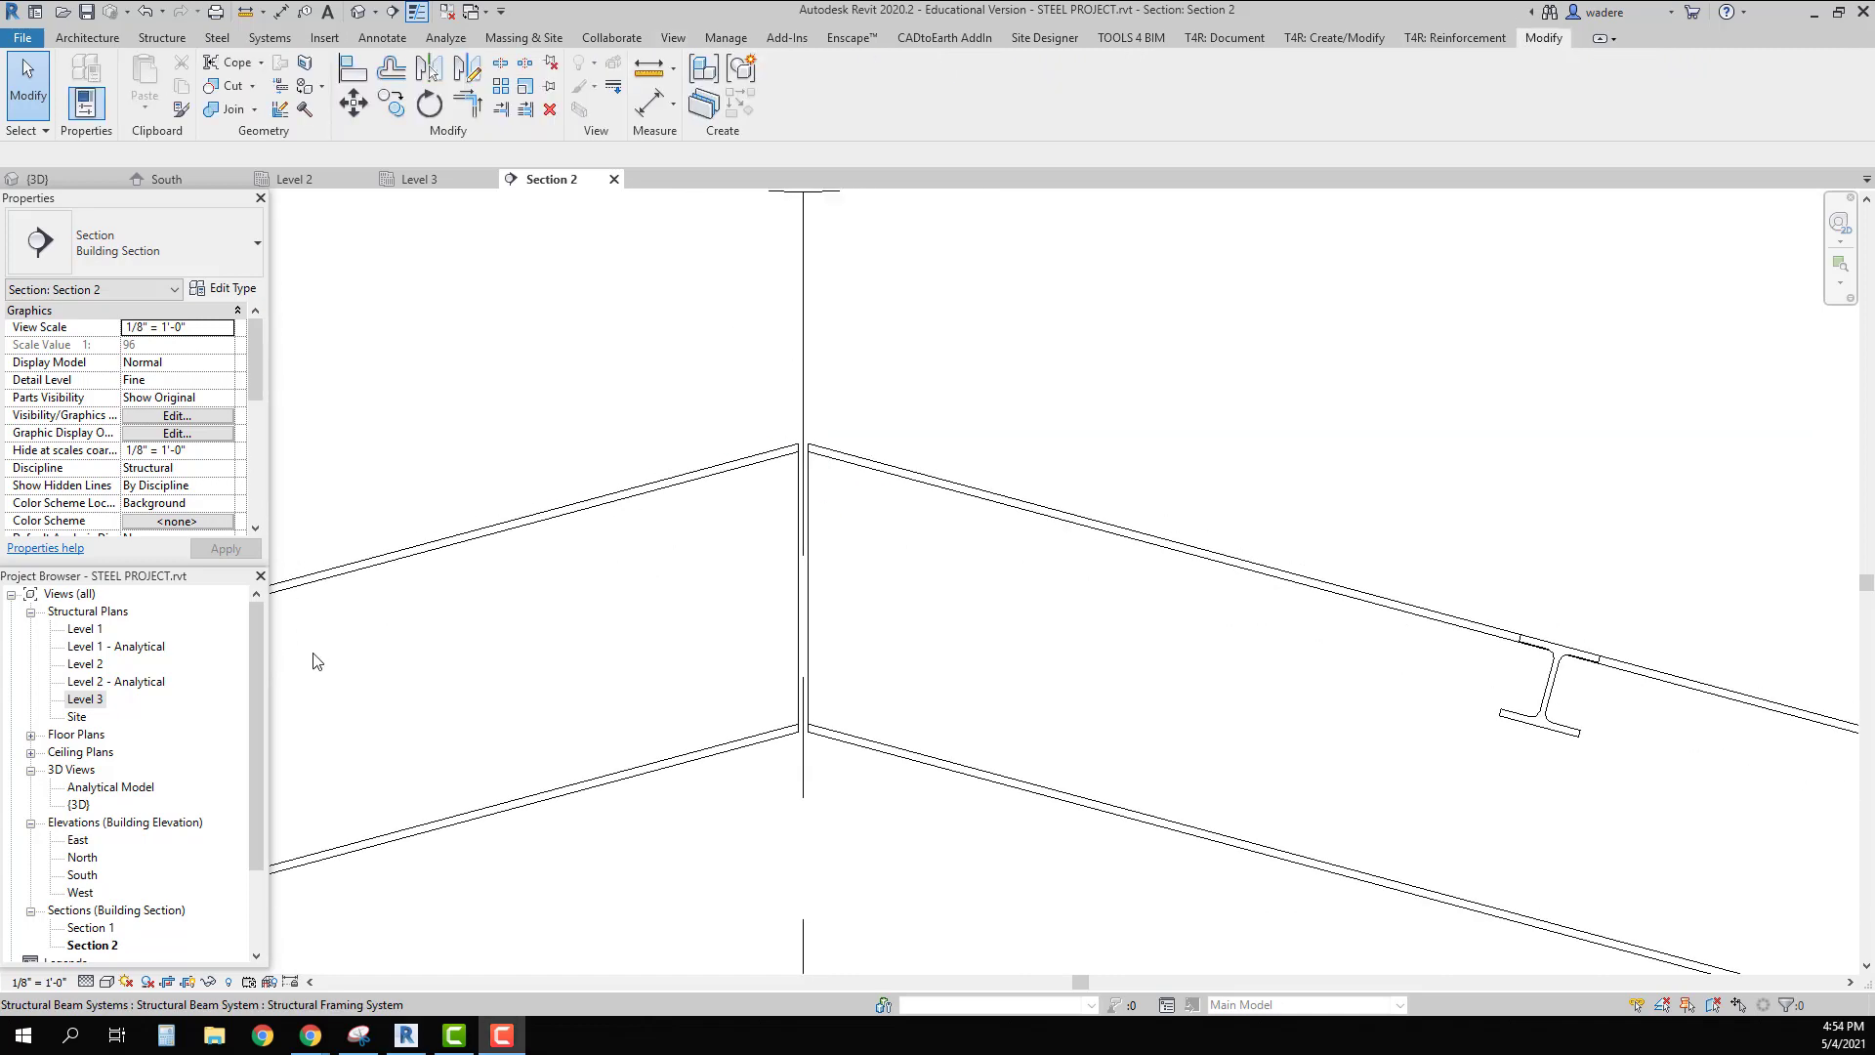
# Step: Start a steel plate from the 3D view and show the East elevation in Wireframe around the rafter end at grid 1
pyautogui.doubleClick(78, 805)
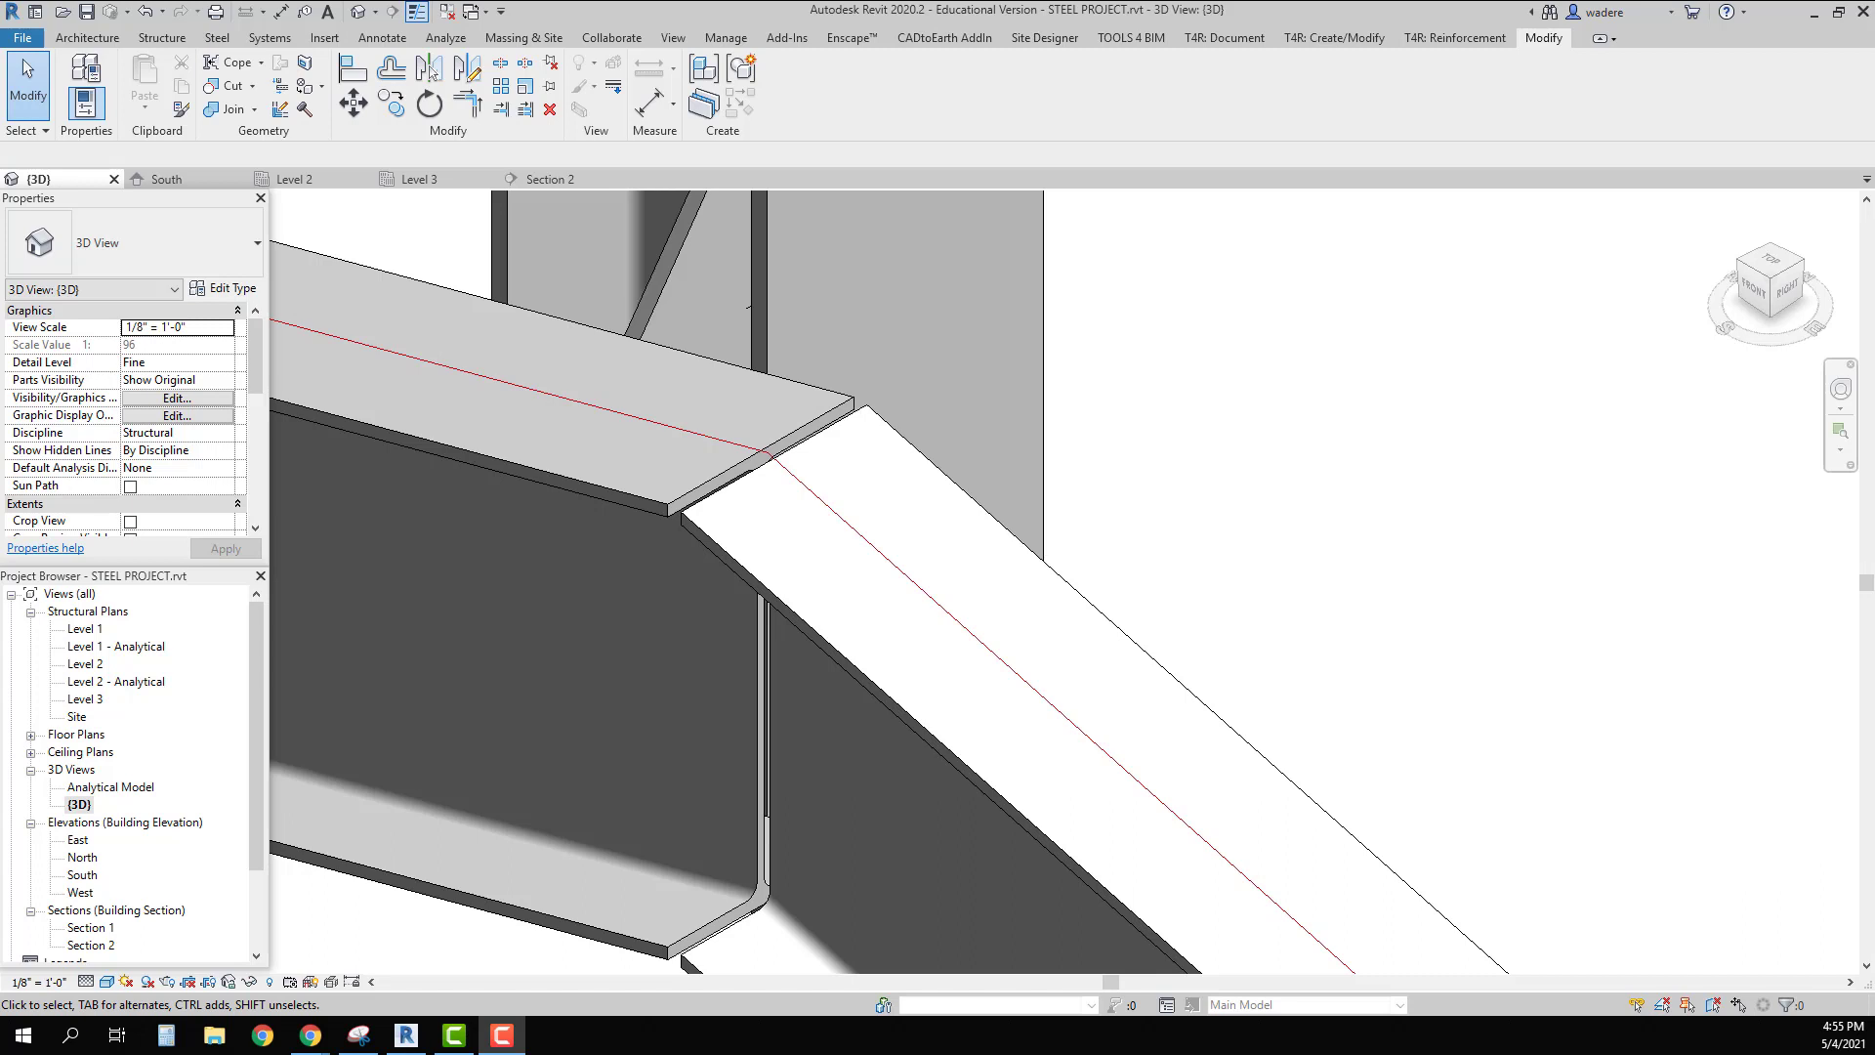
pyautogui.click(221, 43)
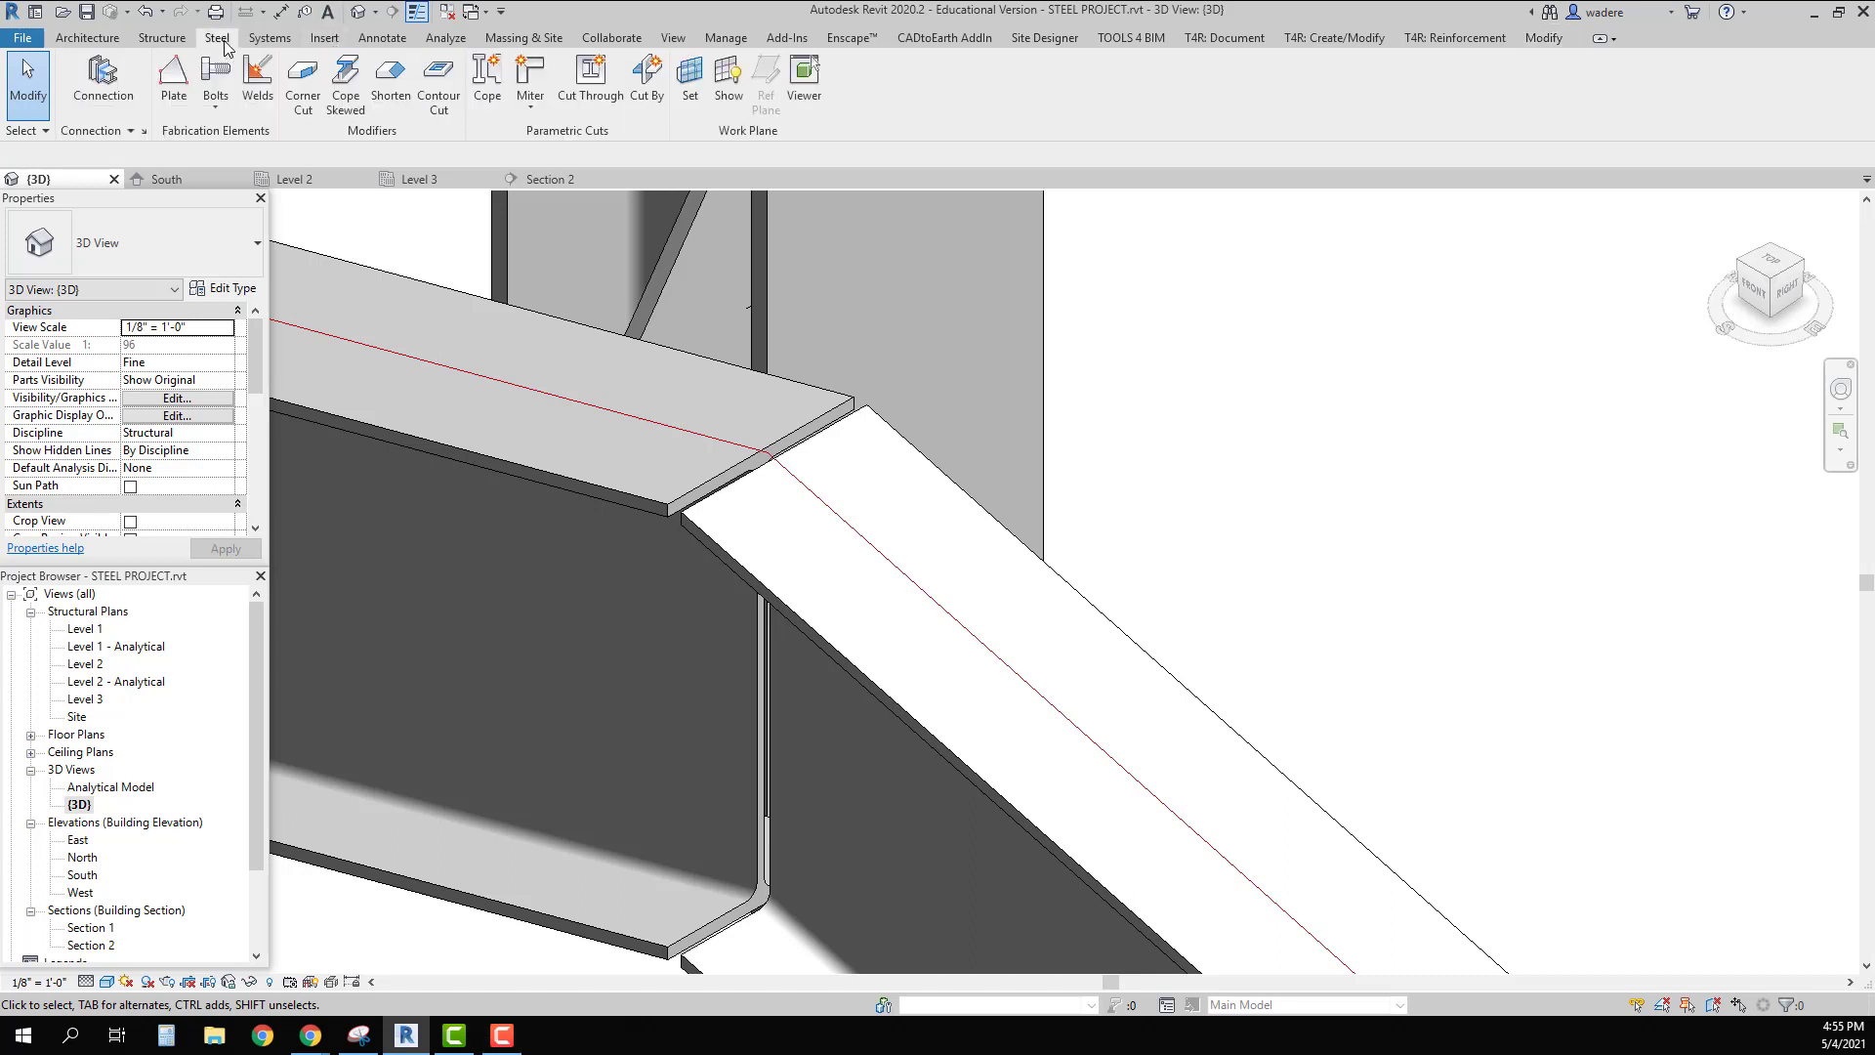
pyautogui.click(178, 90)
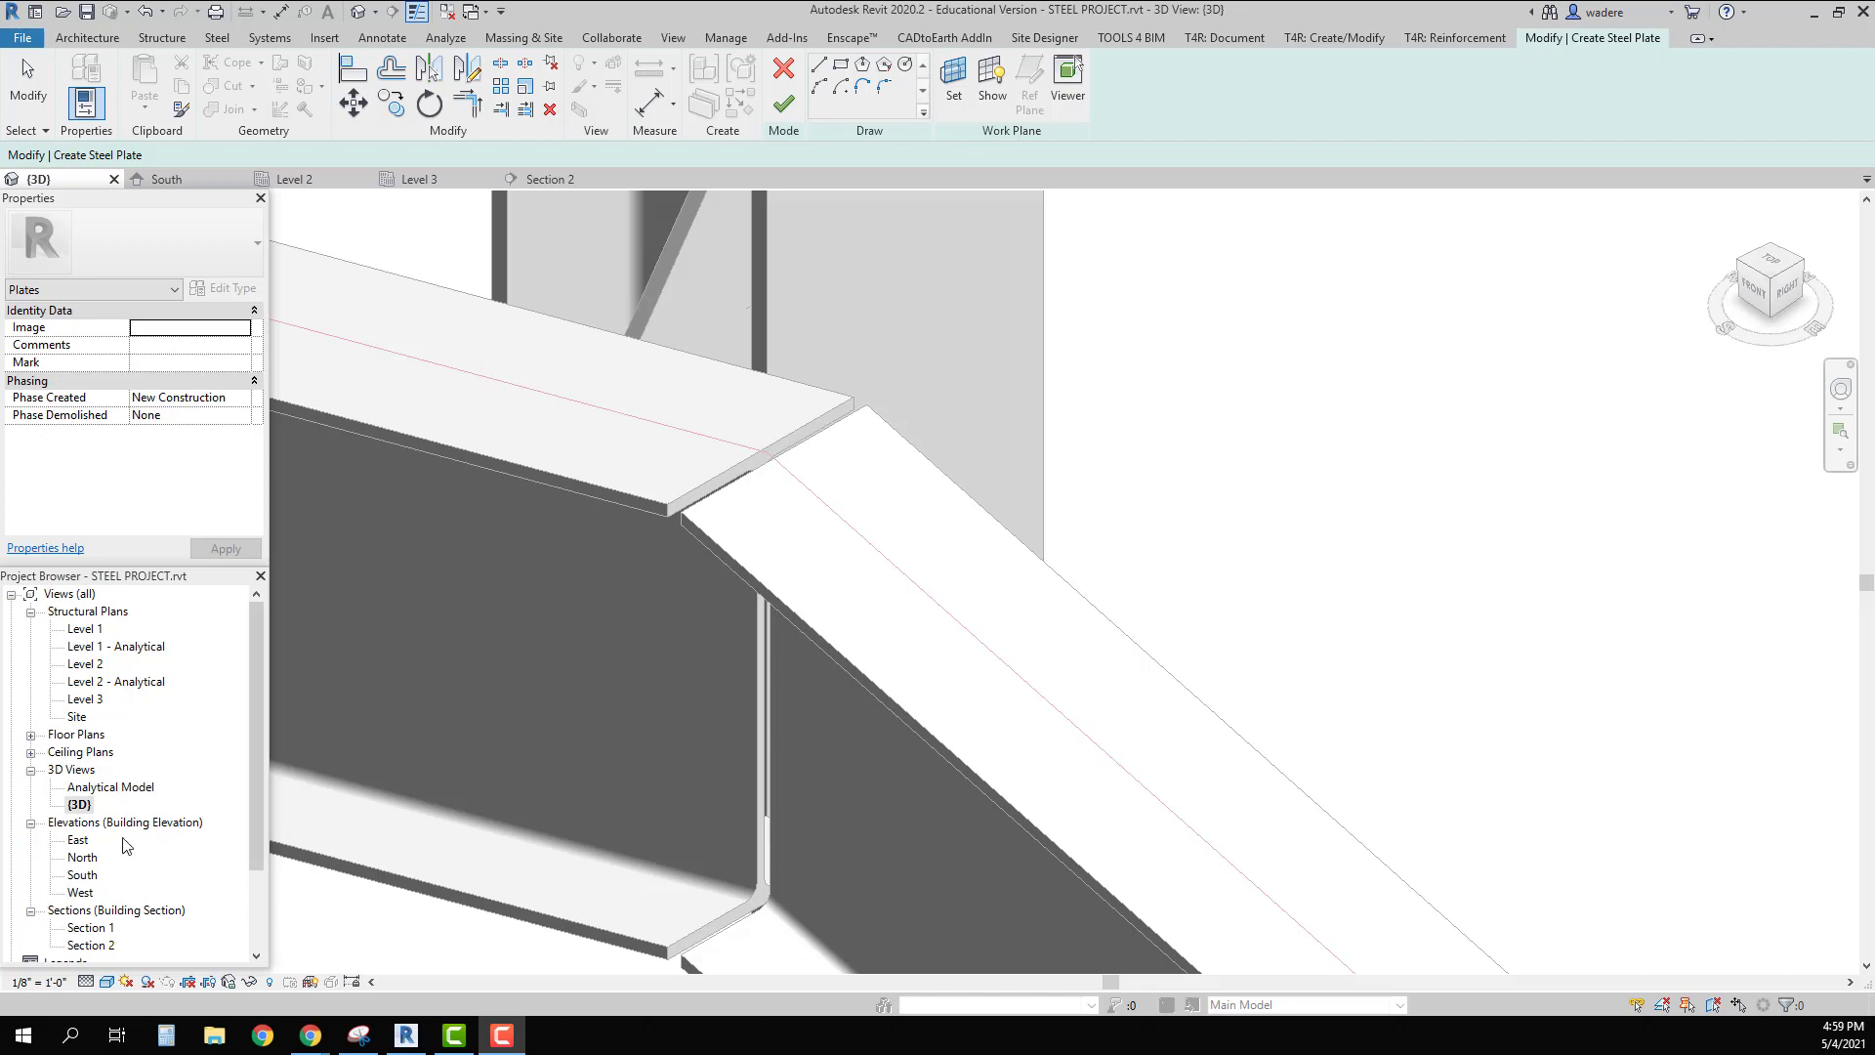
pyautogui.doubleClick(77, 842)
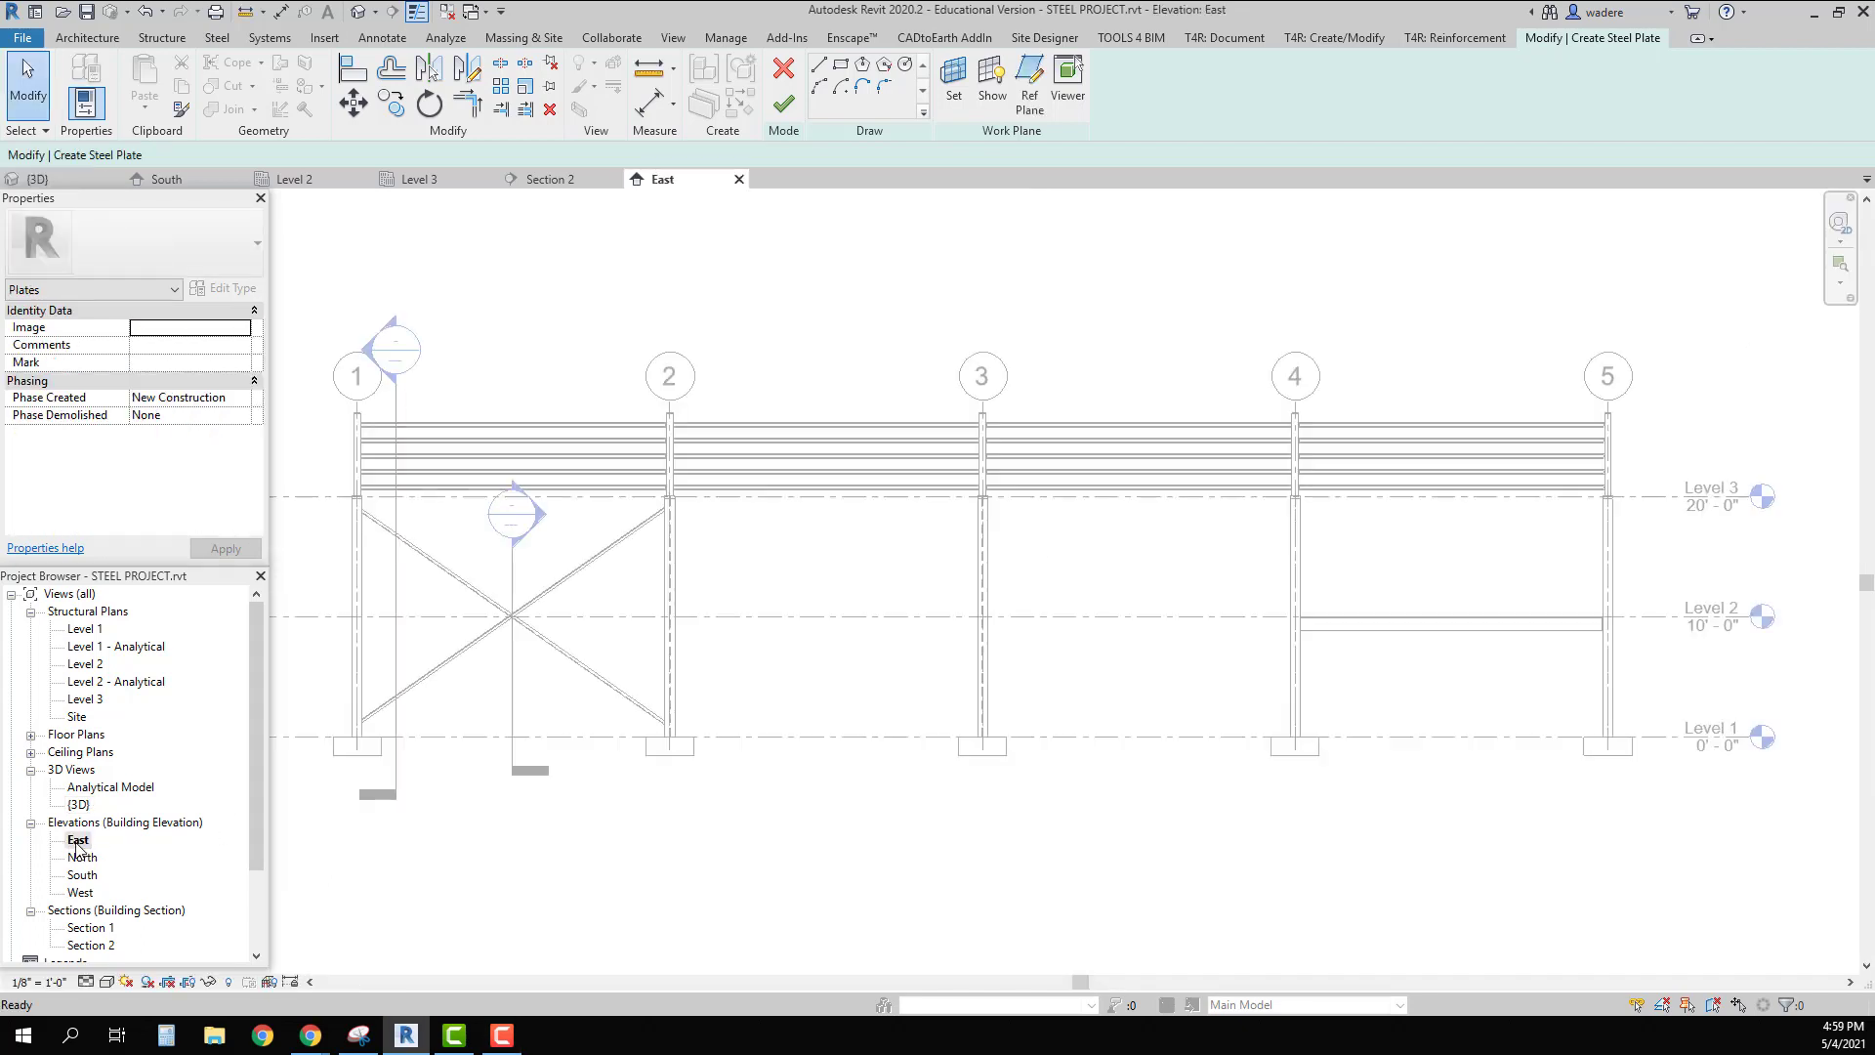
pyautogui.scroll(6, 599, 419)
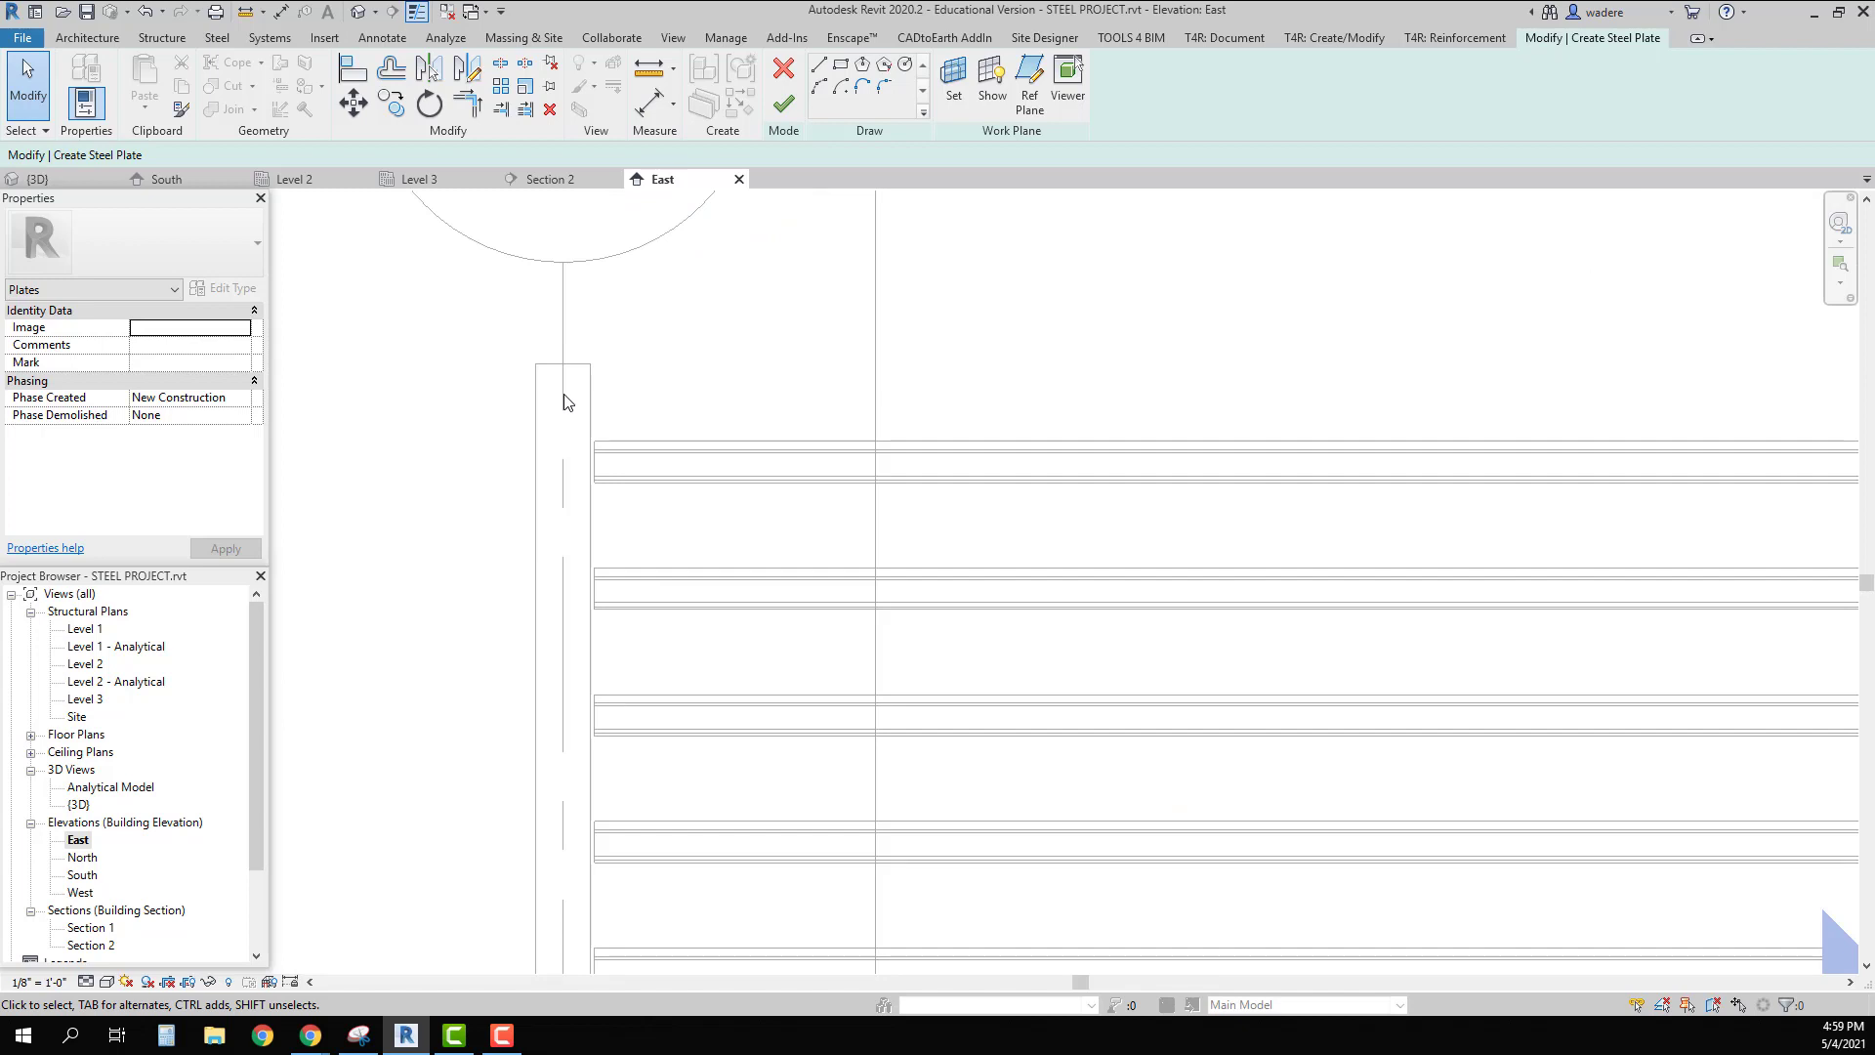
pyautogui.scroll(3, 565, 394)
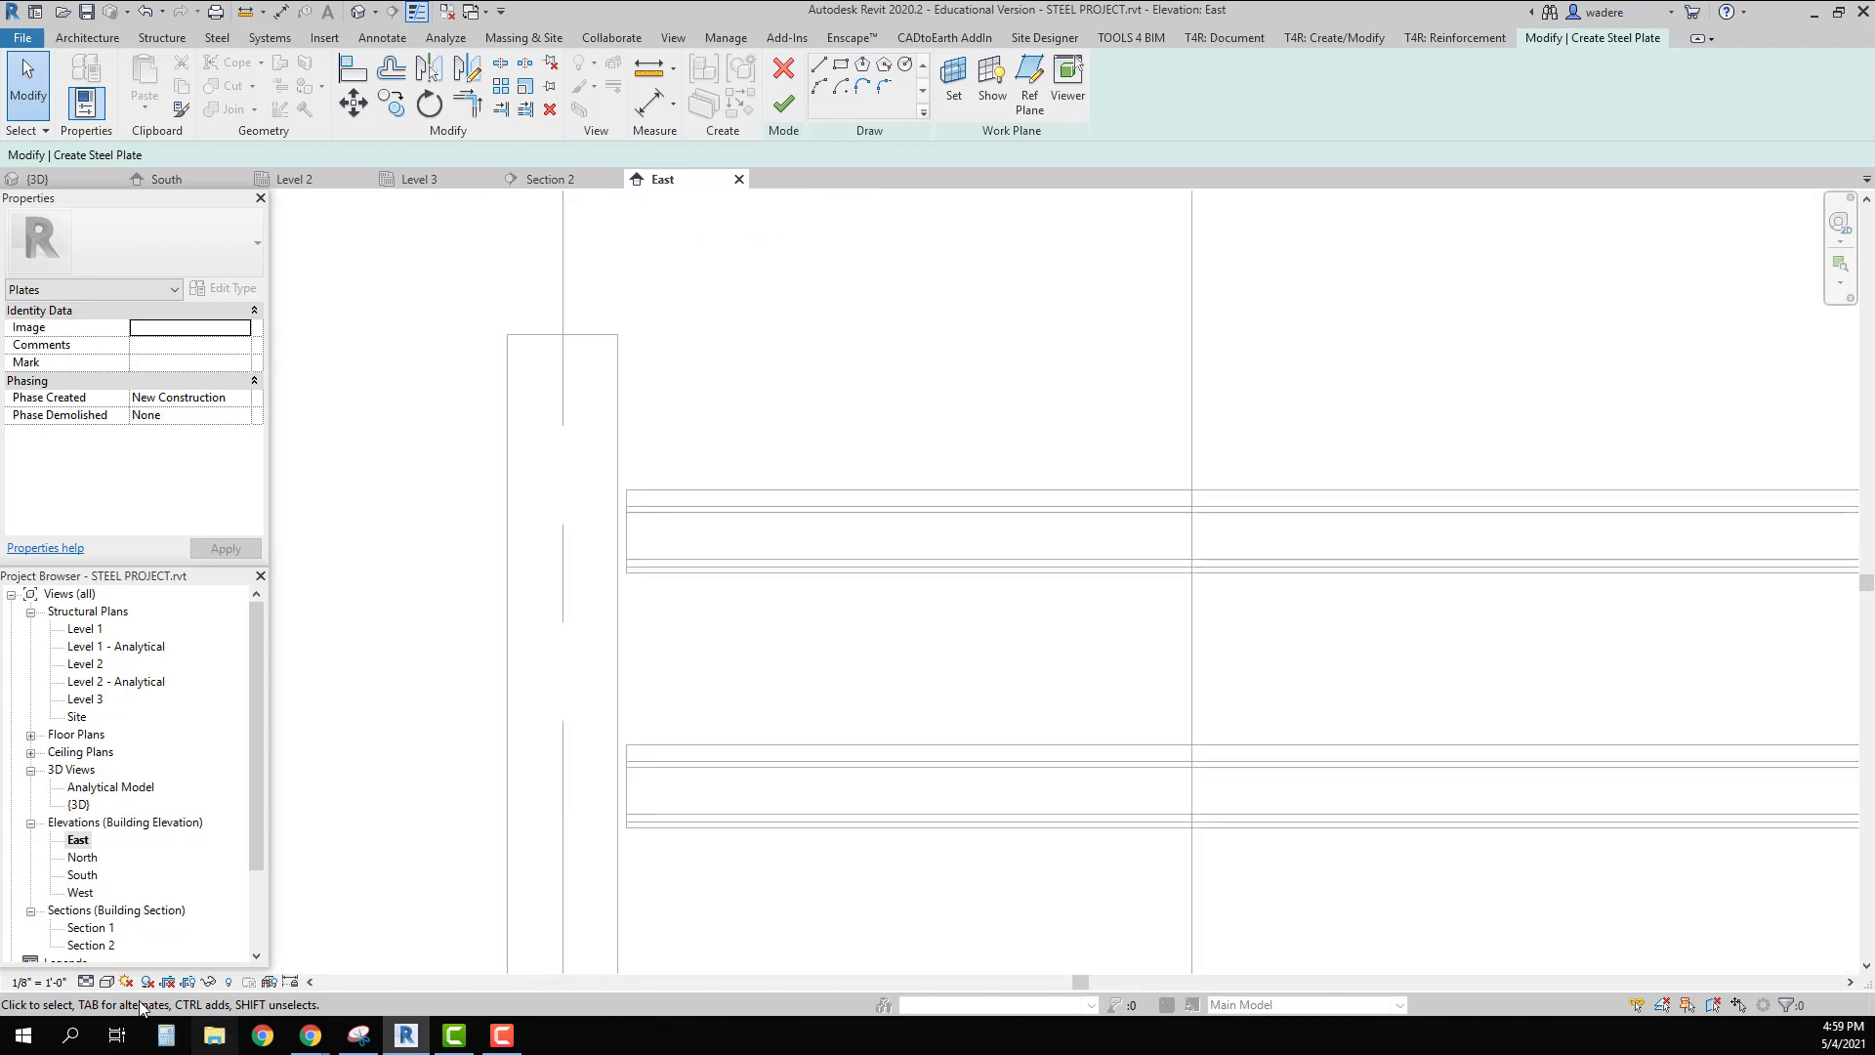
pyautogui.click(106, 982)
pyautogui.click(147, 864)
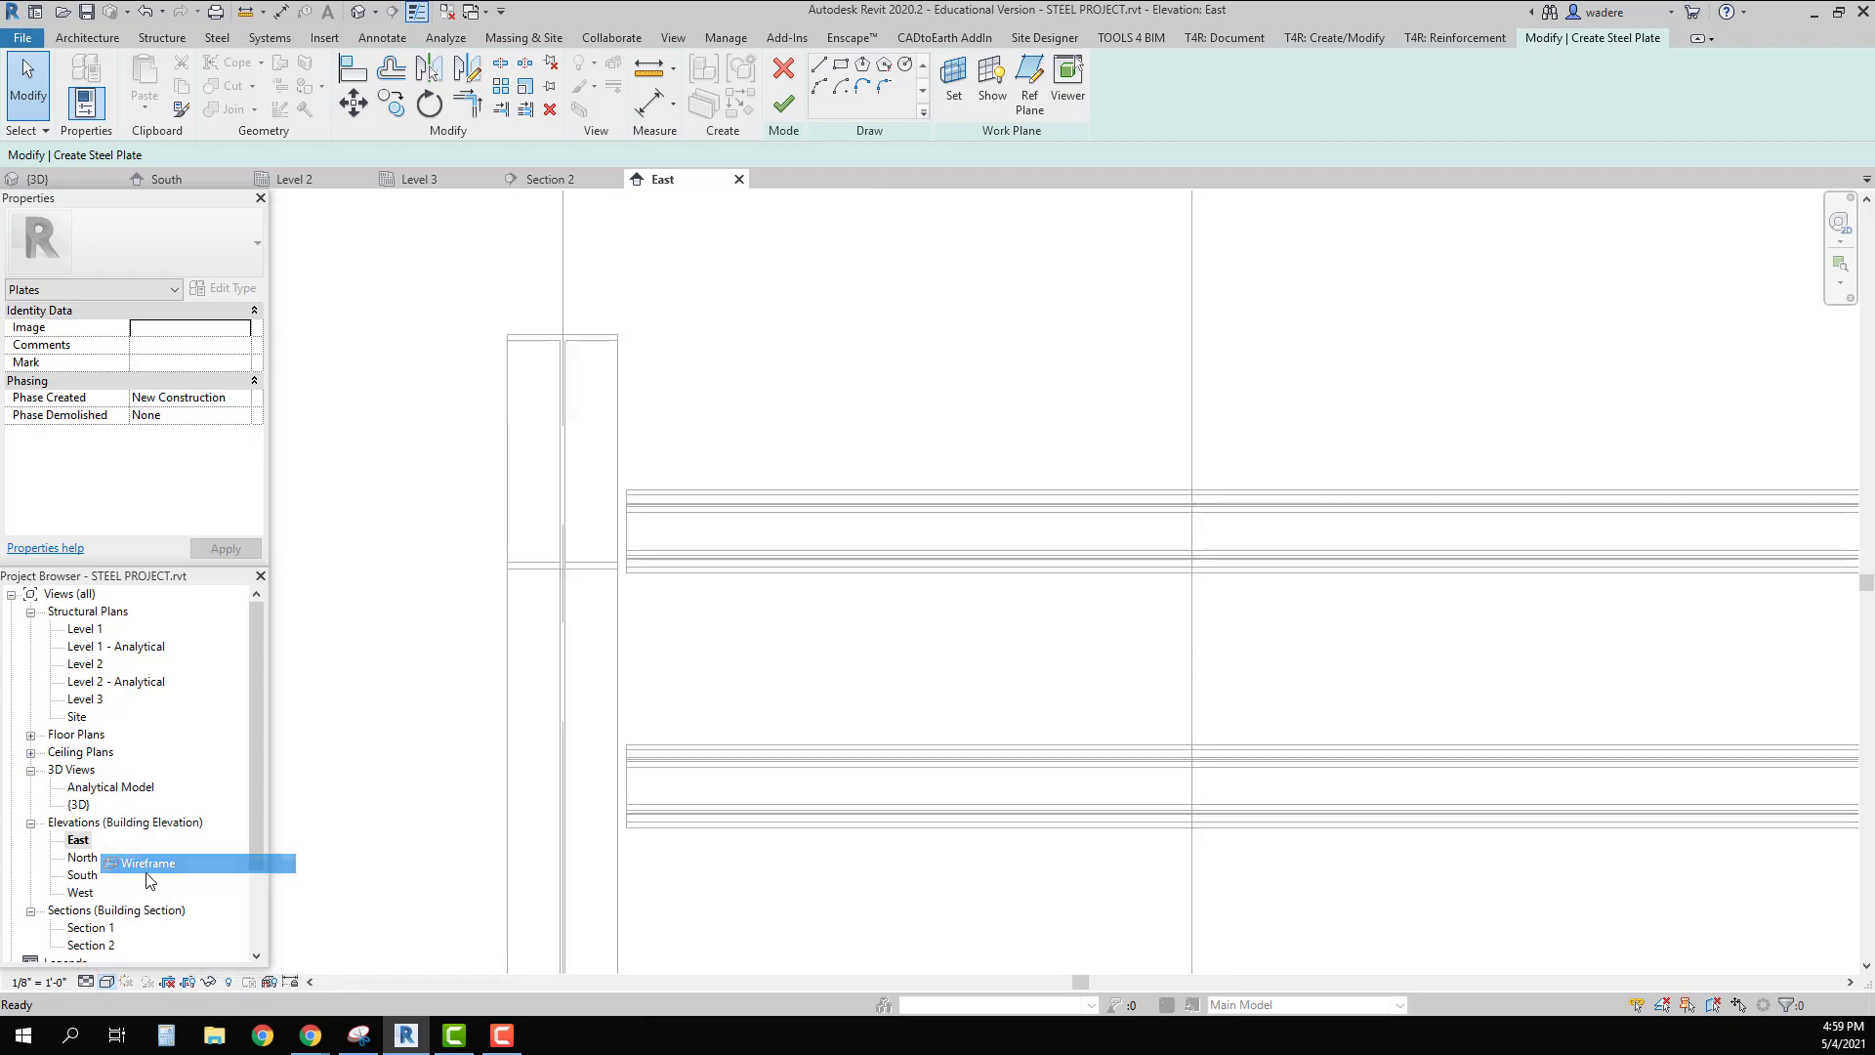
pyautogui.scroll(4, 586, 332)
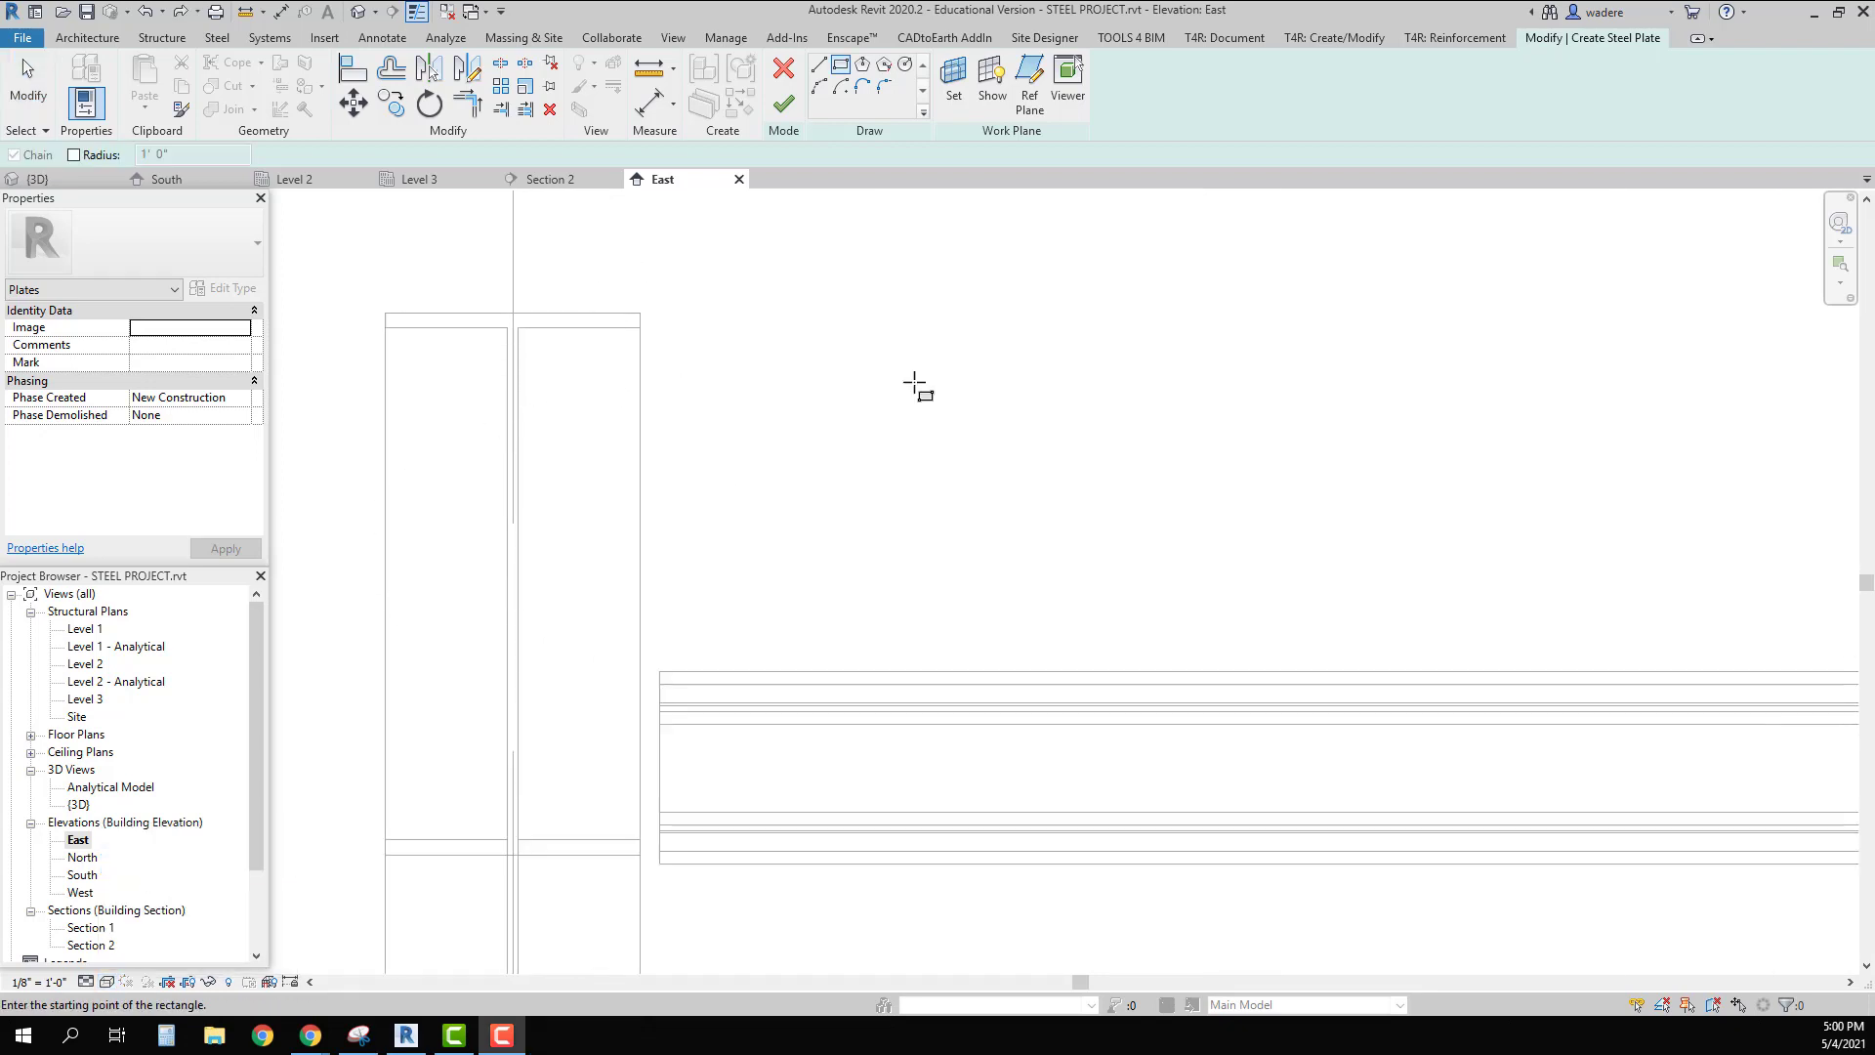
# Step: Set the plate sketch's work plane to Grid : B
pyautogui.click(955, 88)
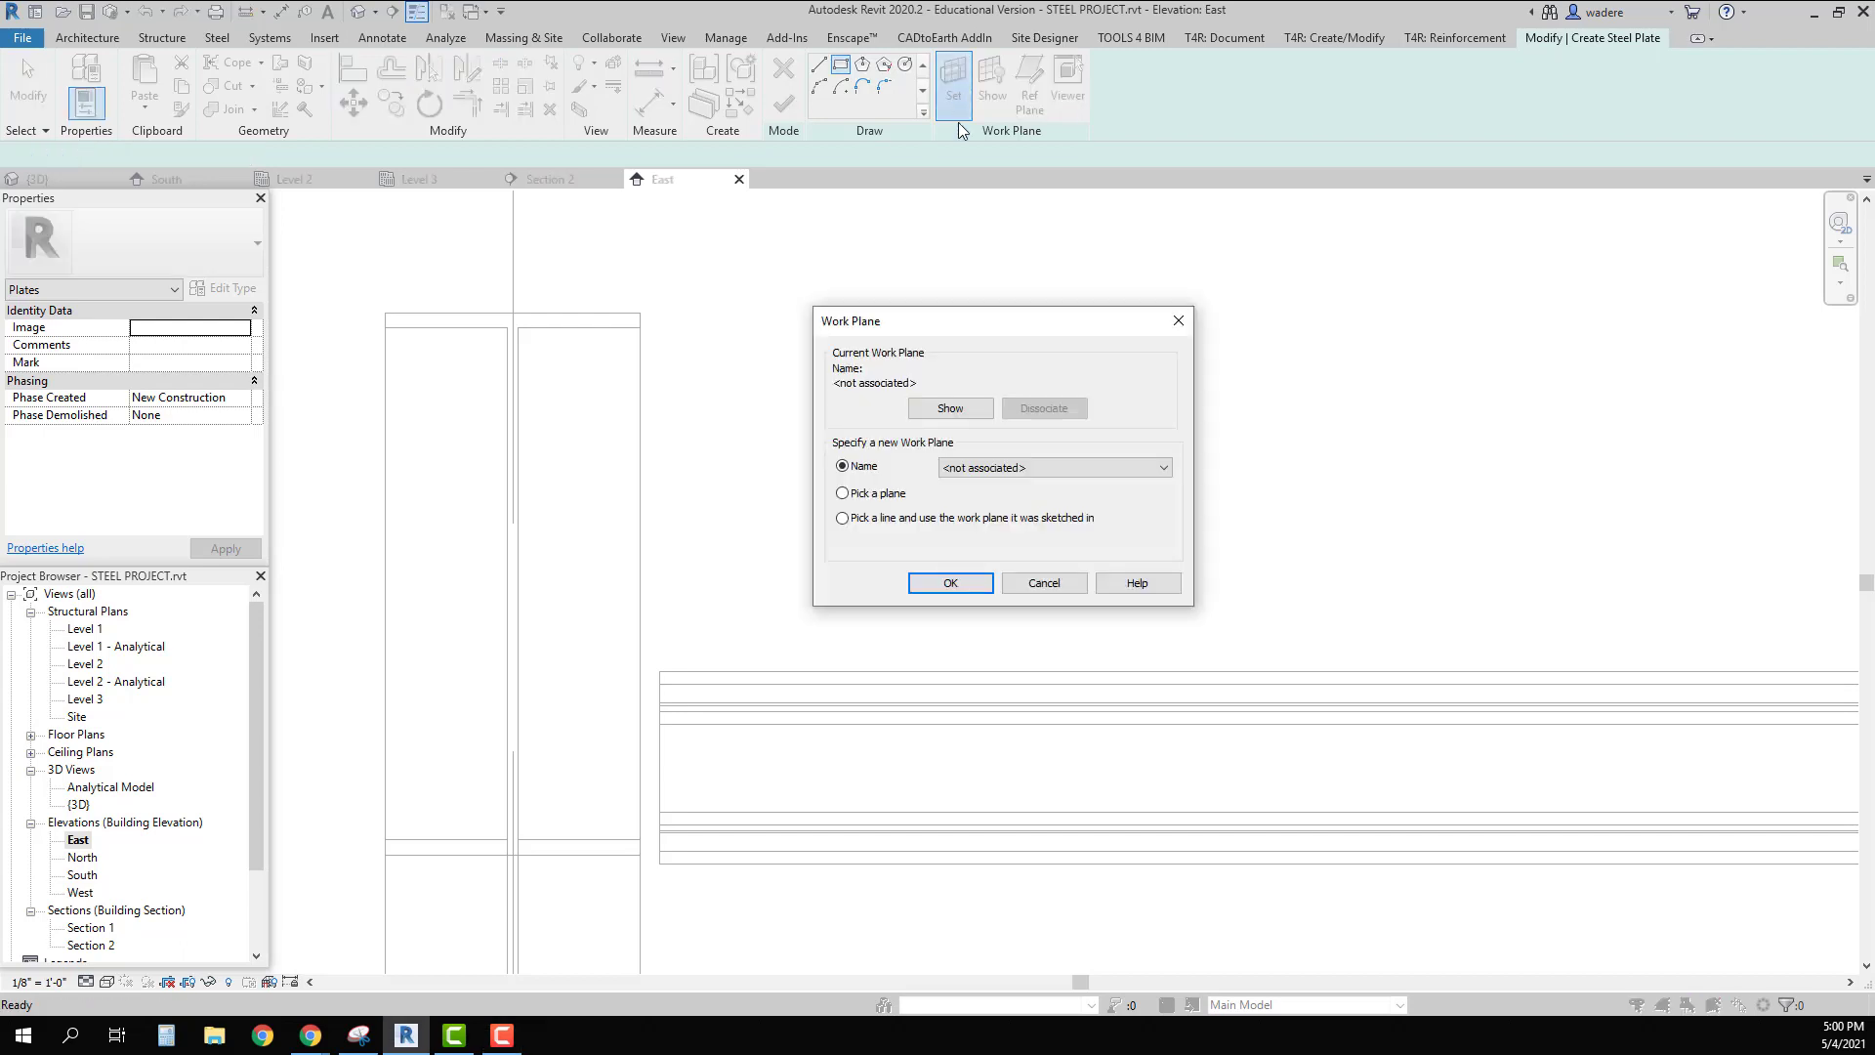
pyautogui.click(1019, 470)
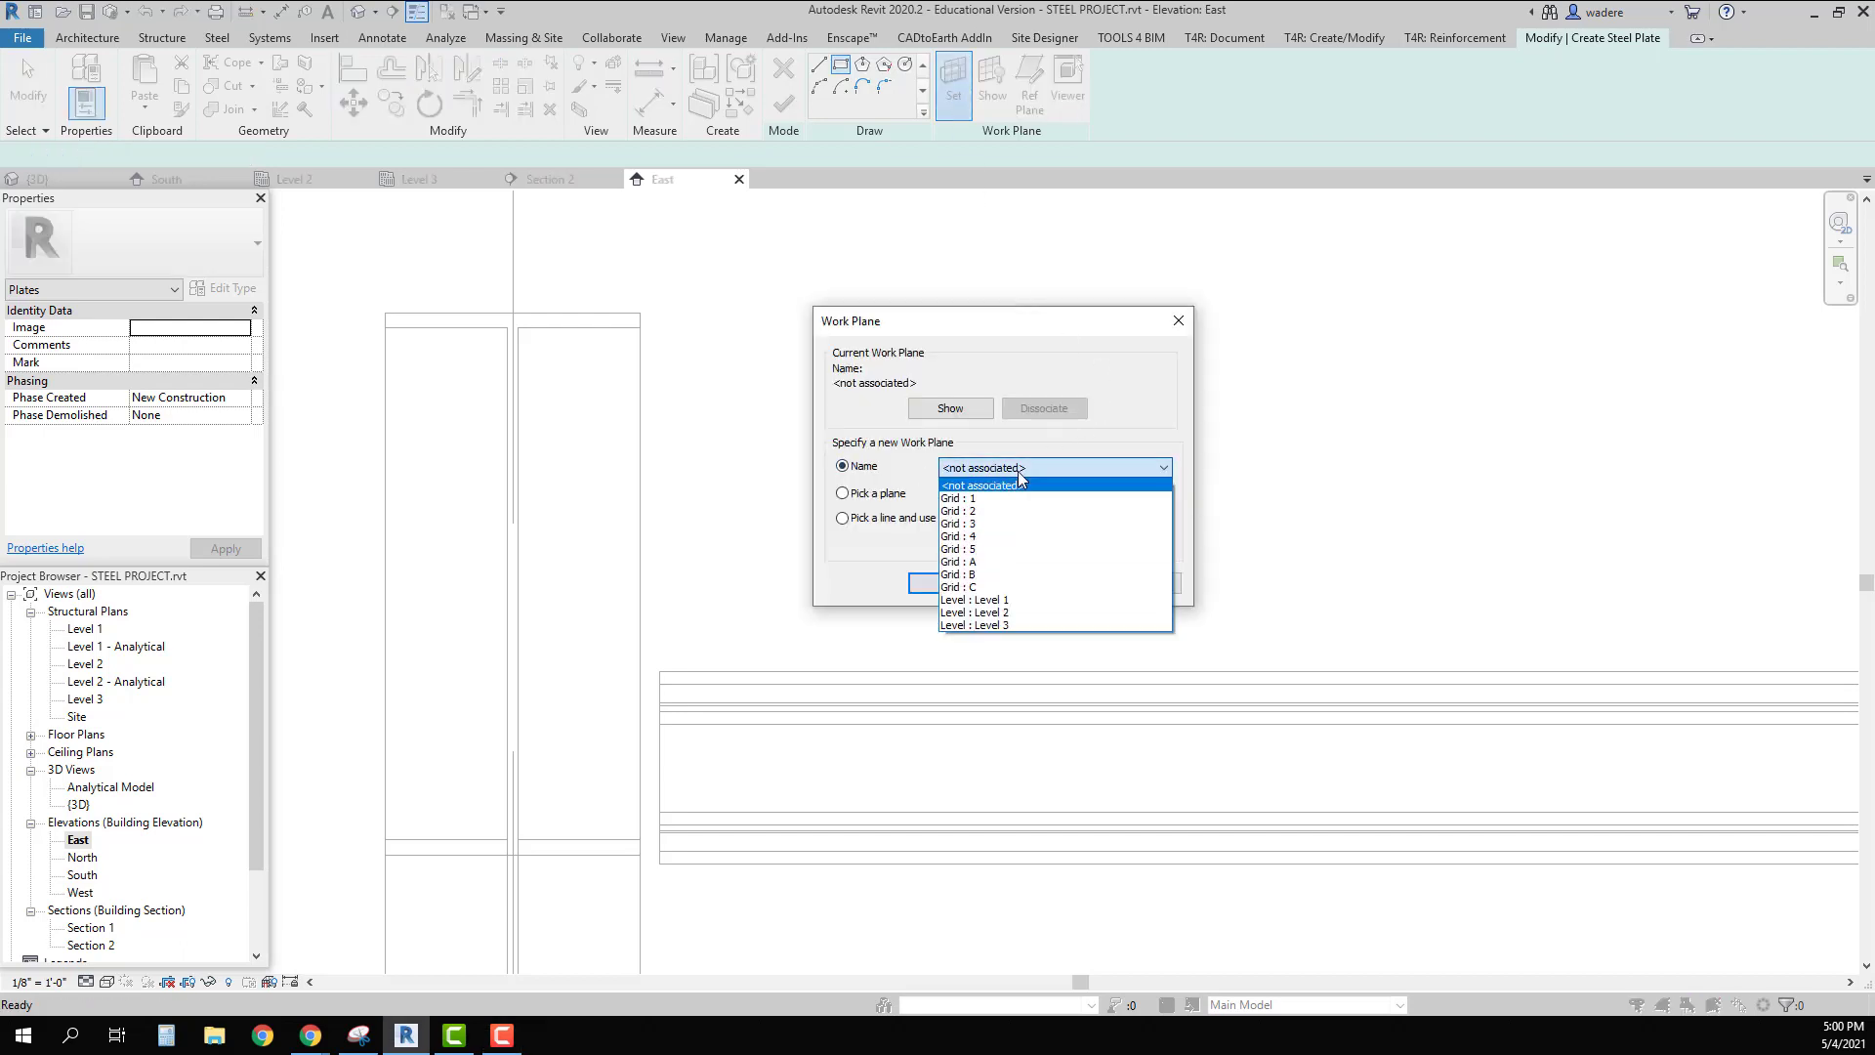
pyautogui.click(993, 577)
pyautogui.click(957, 584)
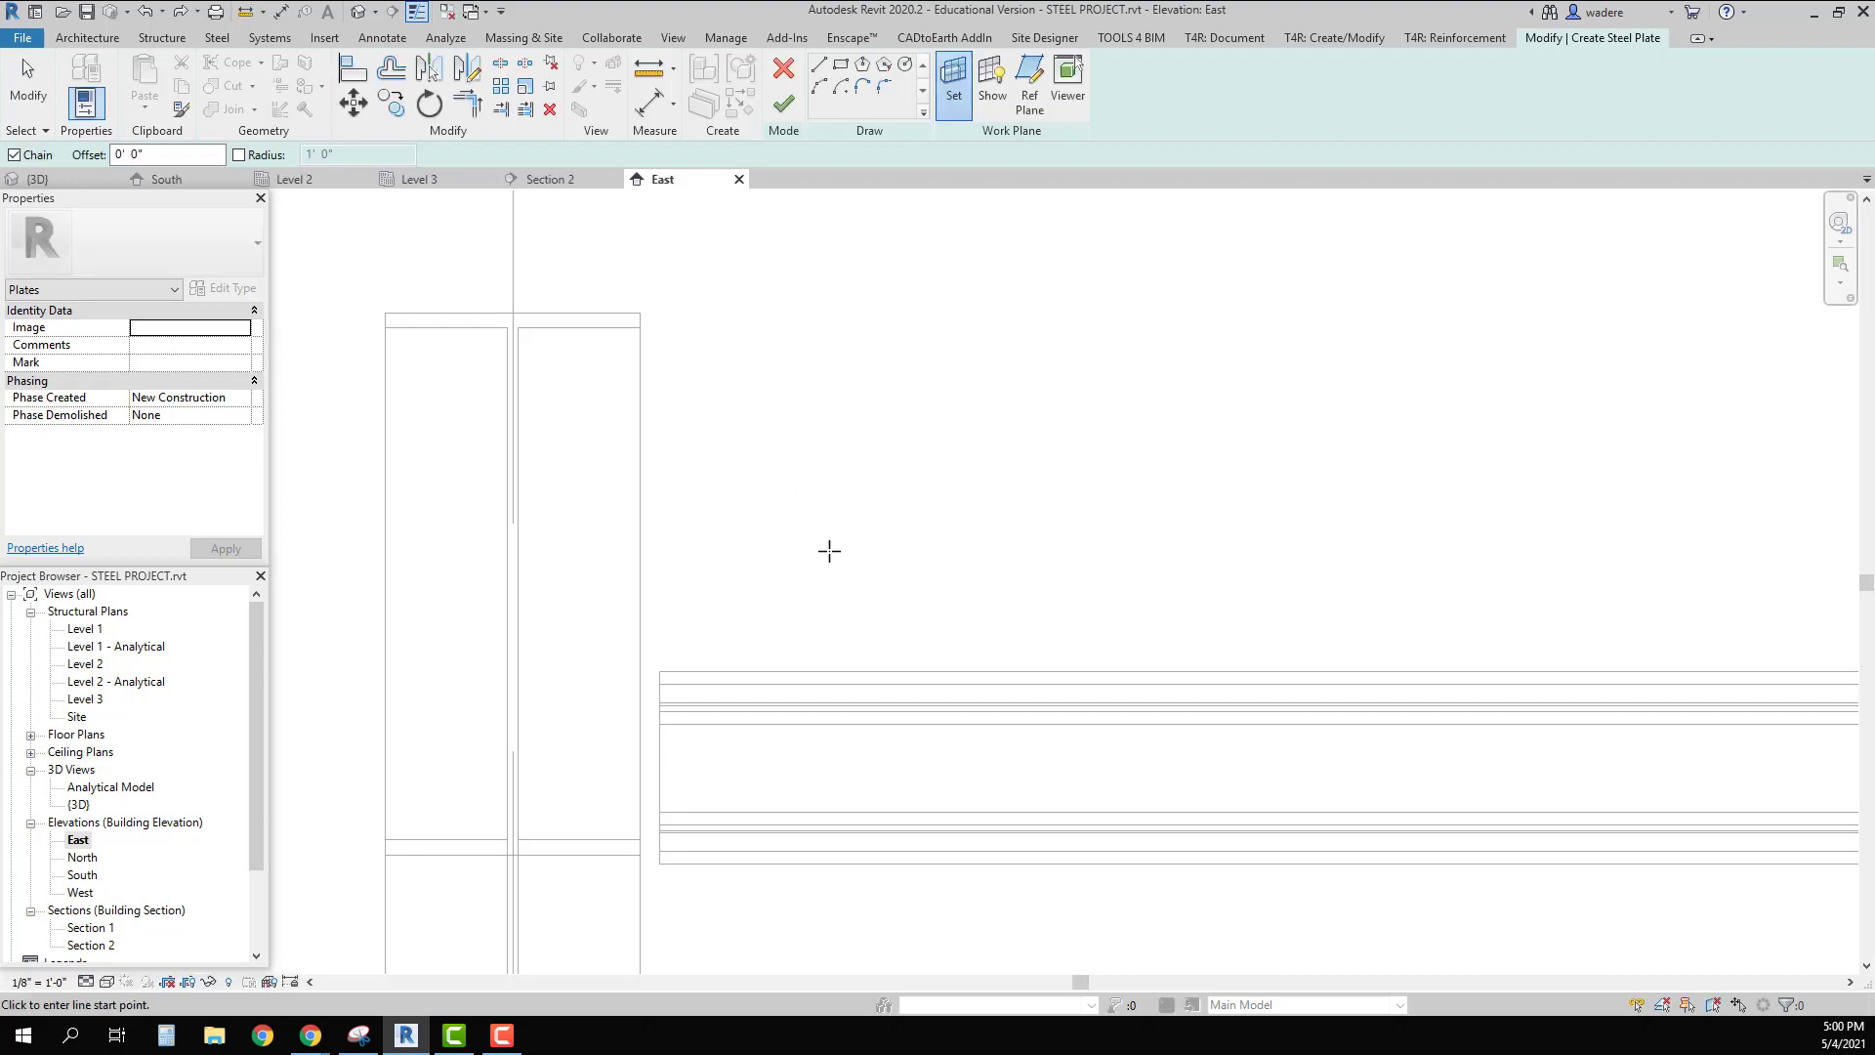
# Step: Sketch a rectangular plate over the rafter's end outline, from top flange to bottom flange, then finish the plate and save the project
pyautogui.click(842, 67)
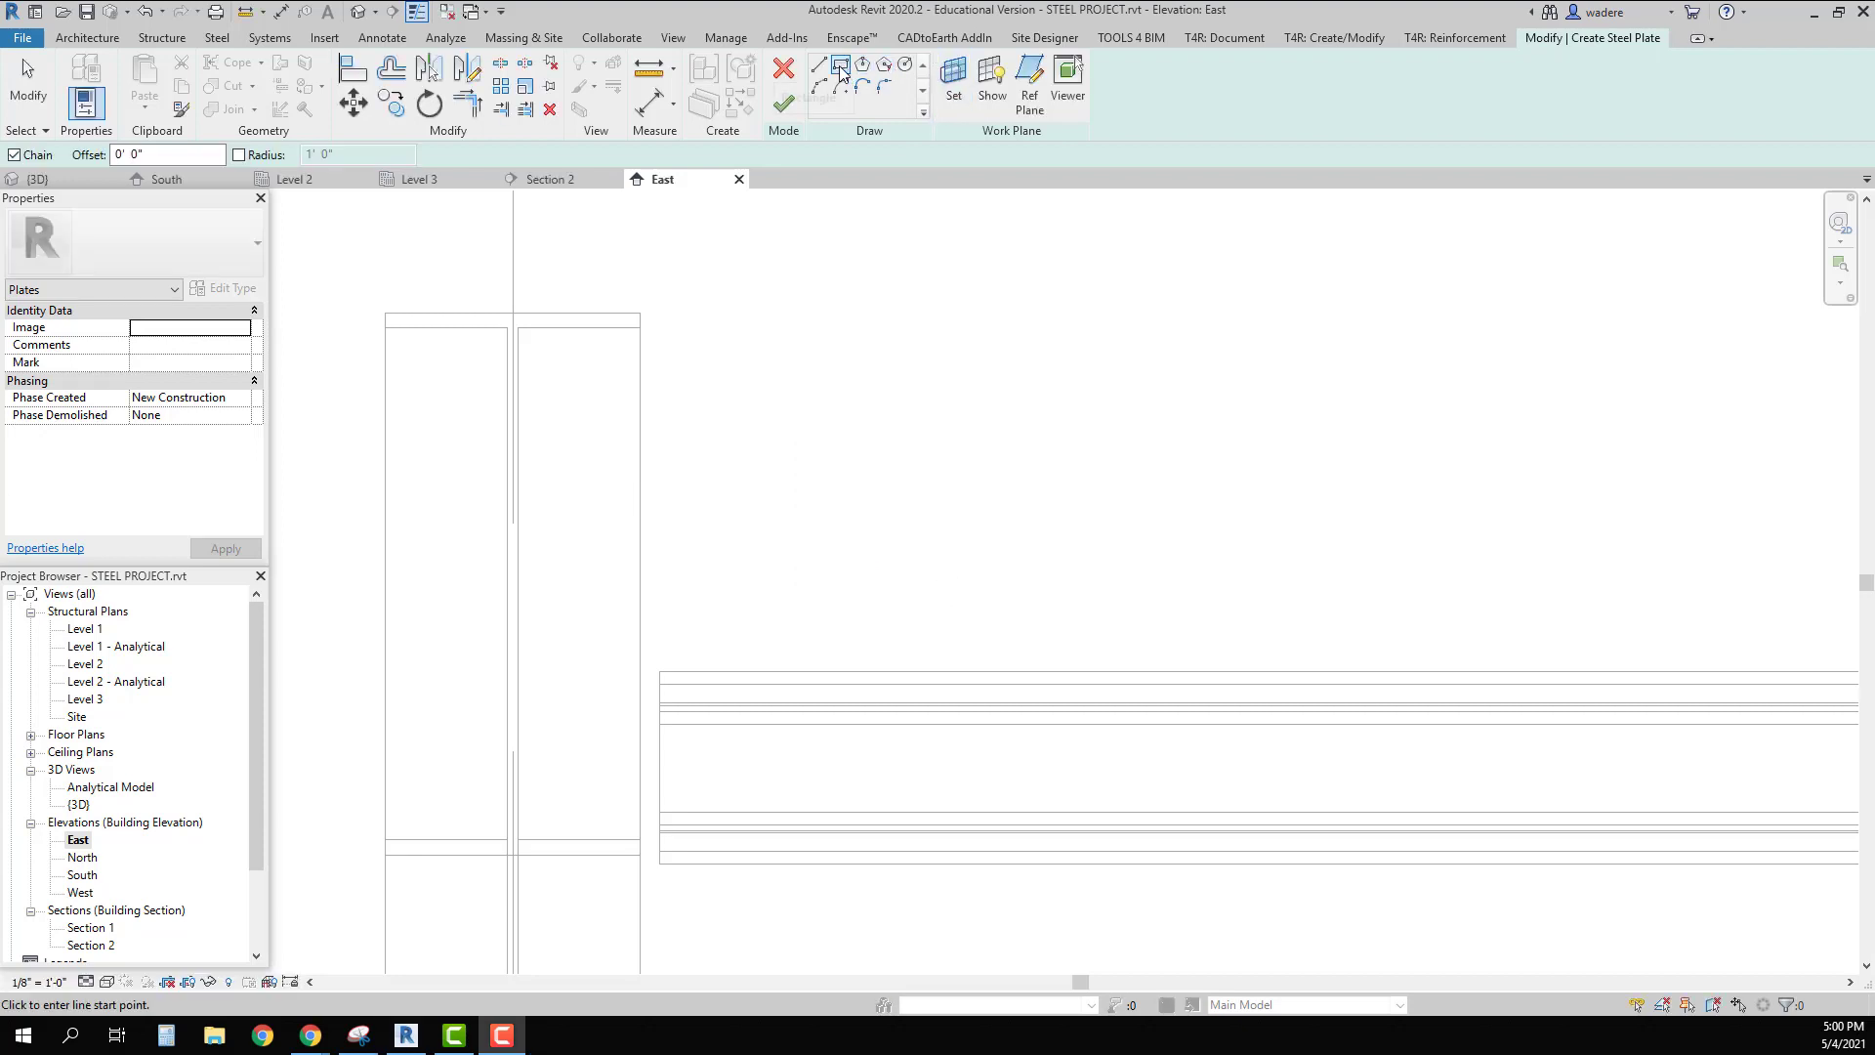
pyautogui.click(408, 332)
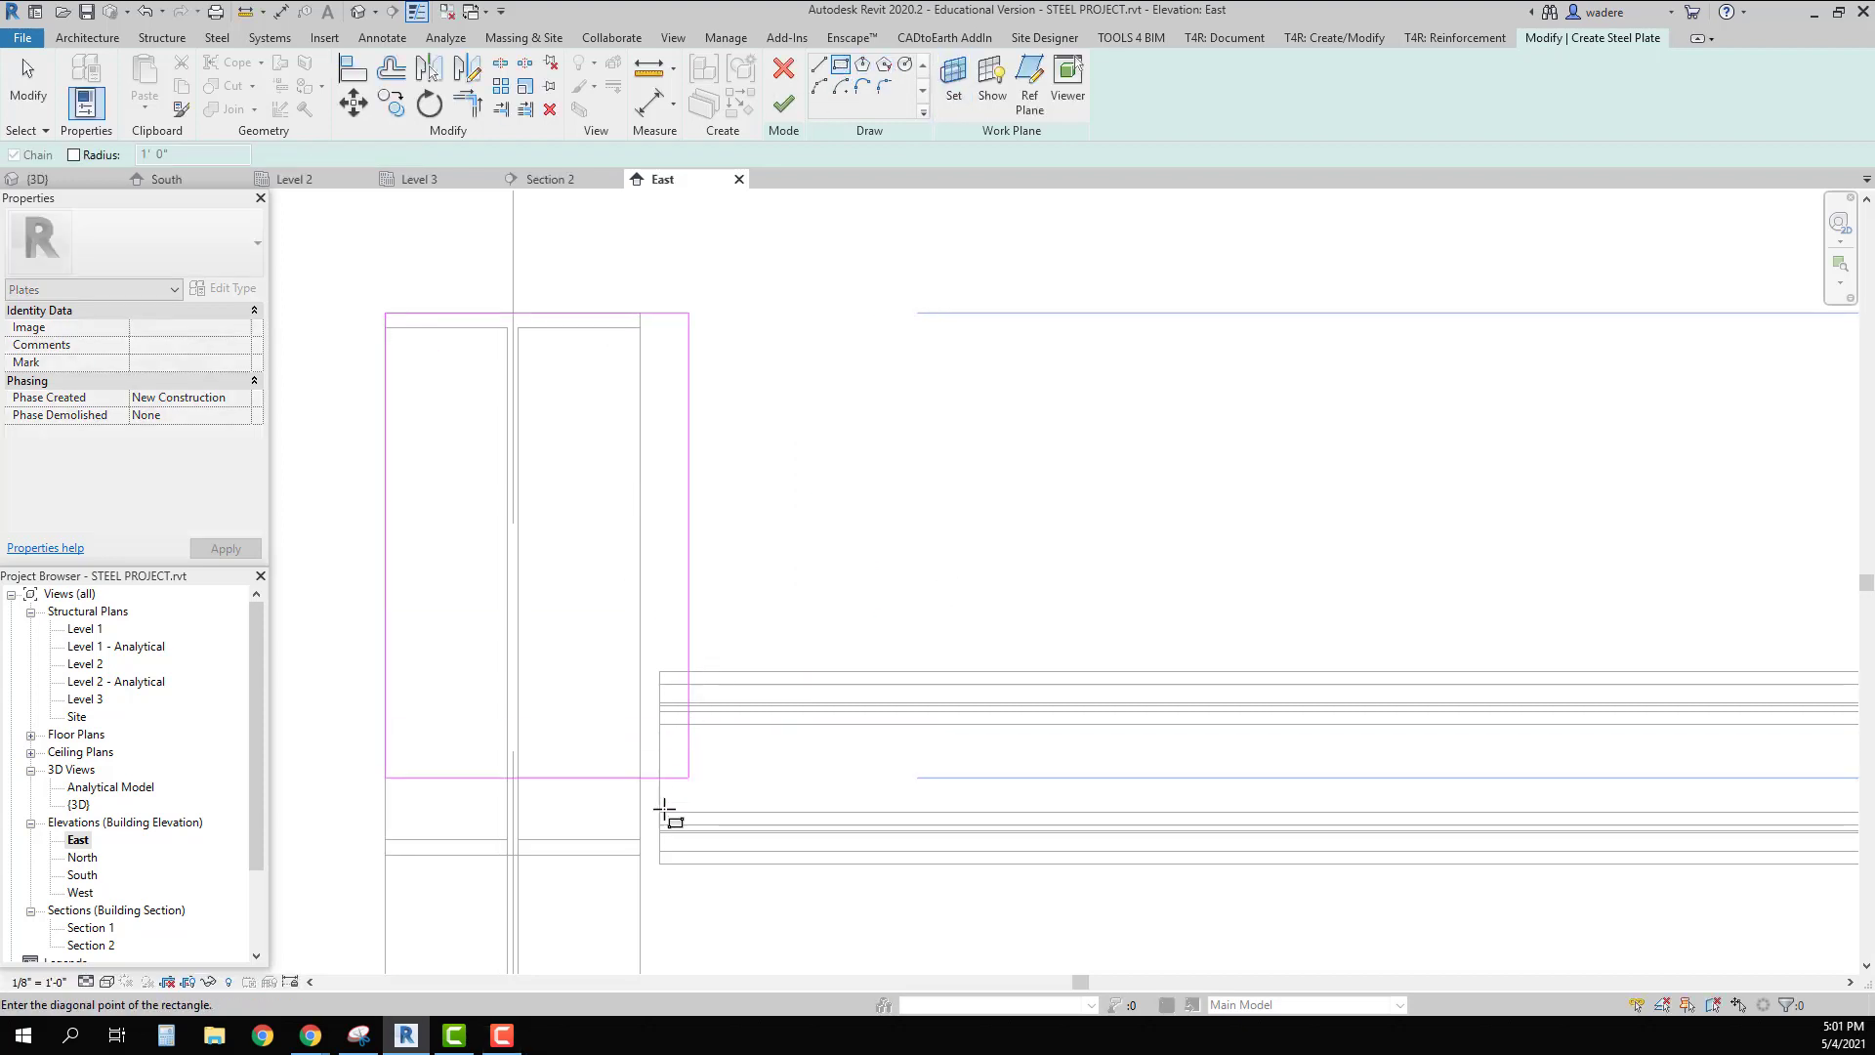
pyautogui.click(641, 855)
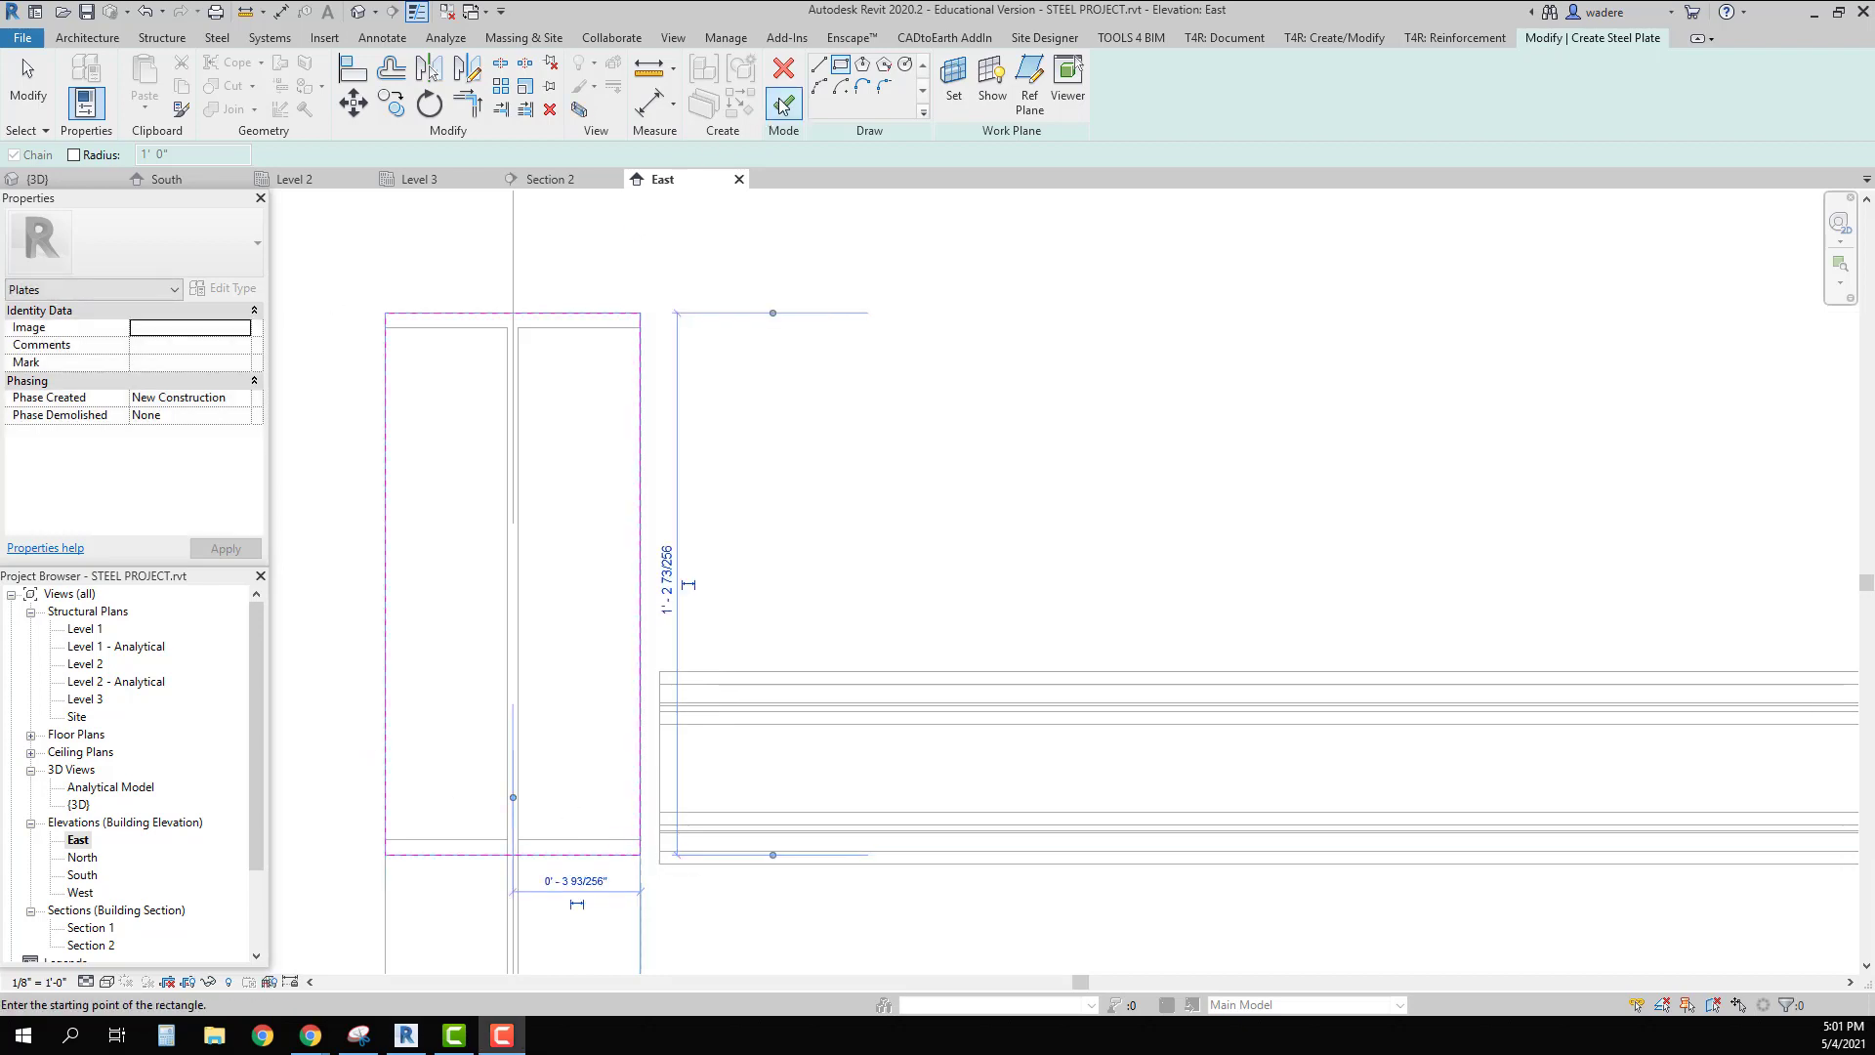
pyautogui.click(784, 105)
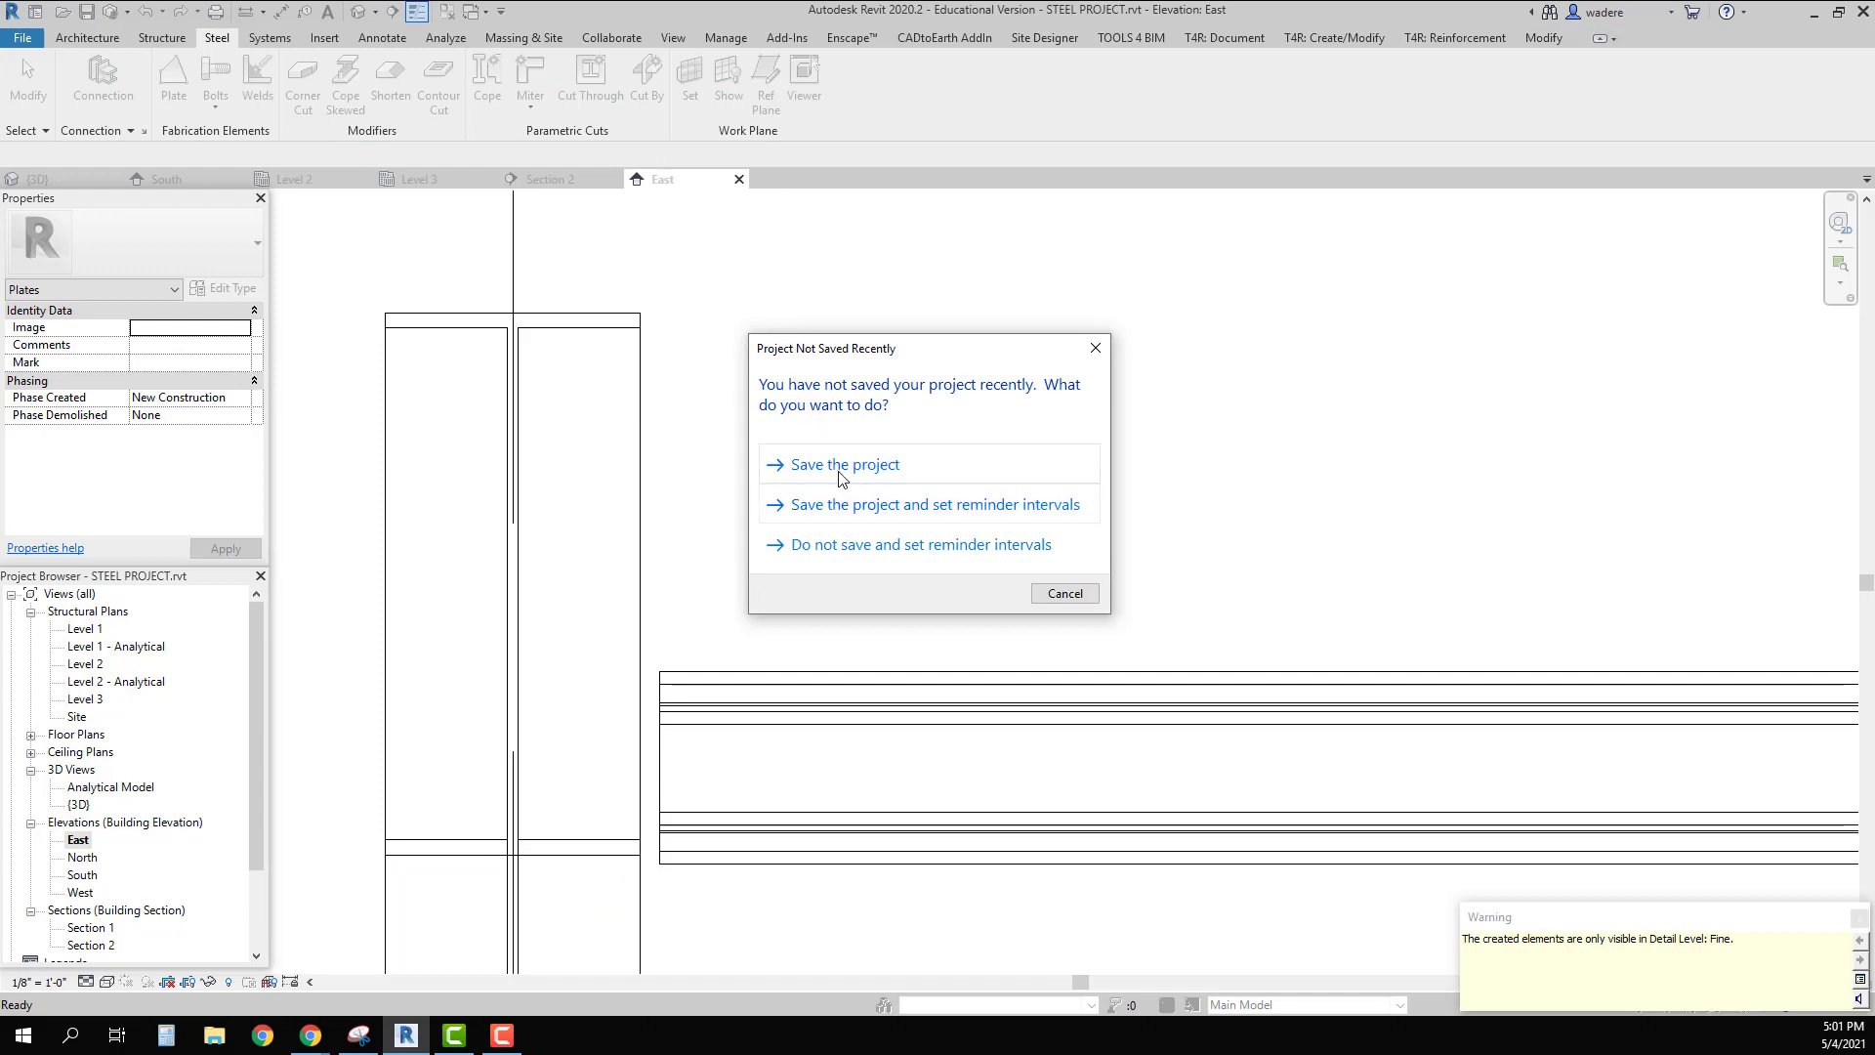
pyautogui.click(839, 473)
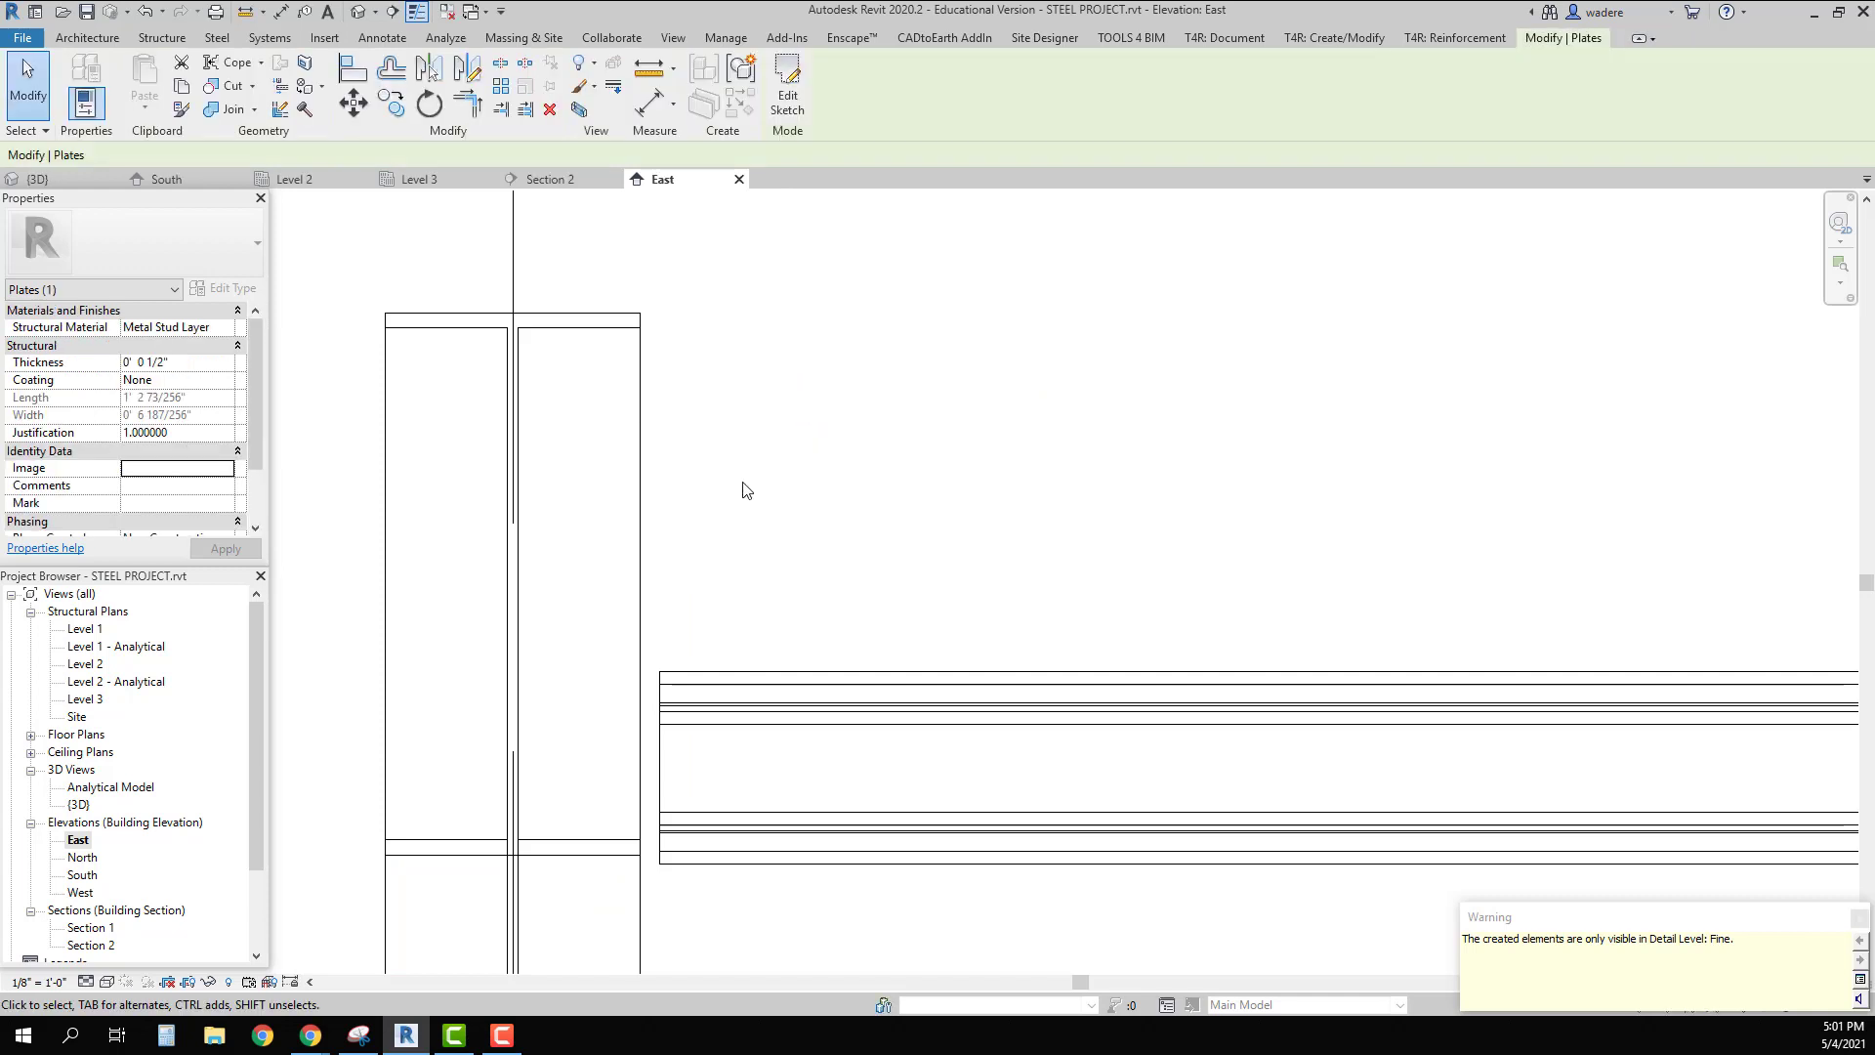
# Step: Inspect the new ridge plate's position between the two rafter ends in the 3D view
pyautogui.doubleClick(79, 807)
pyautogui.scroll(2, 700, 639)
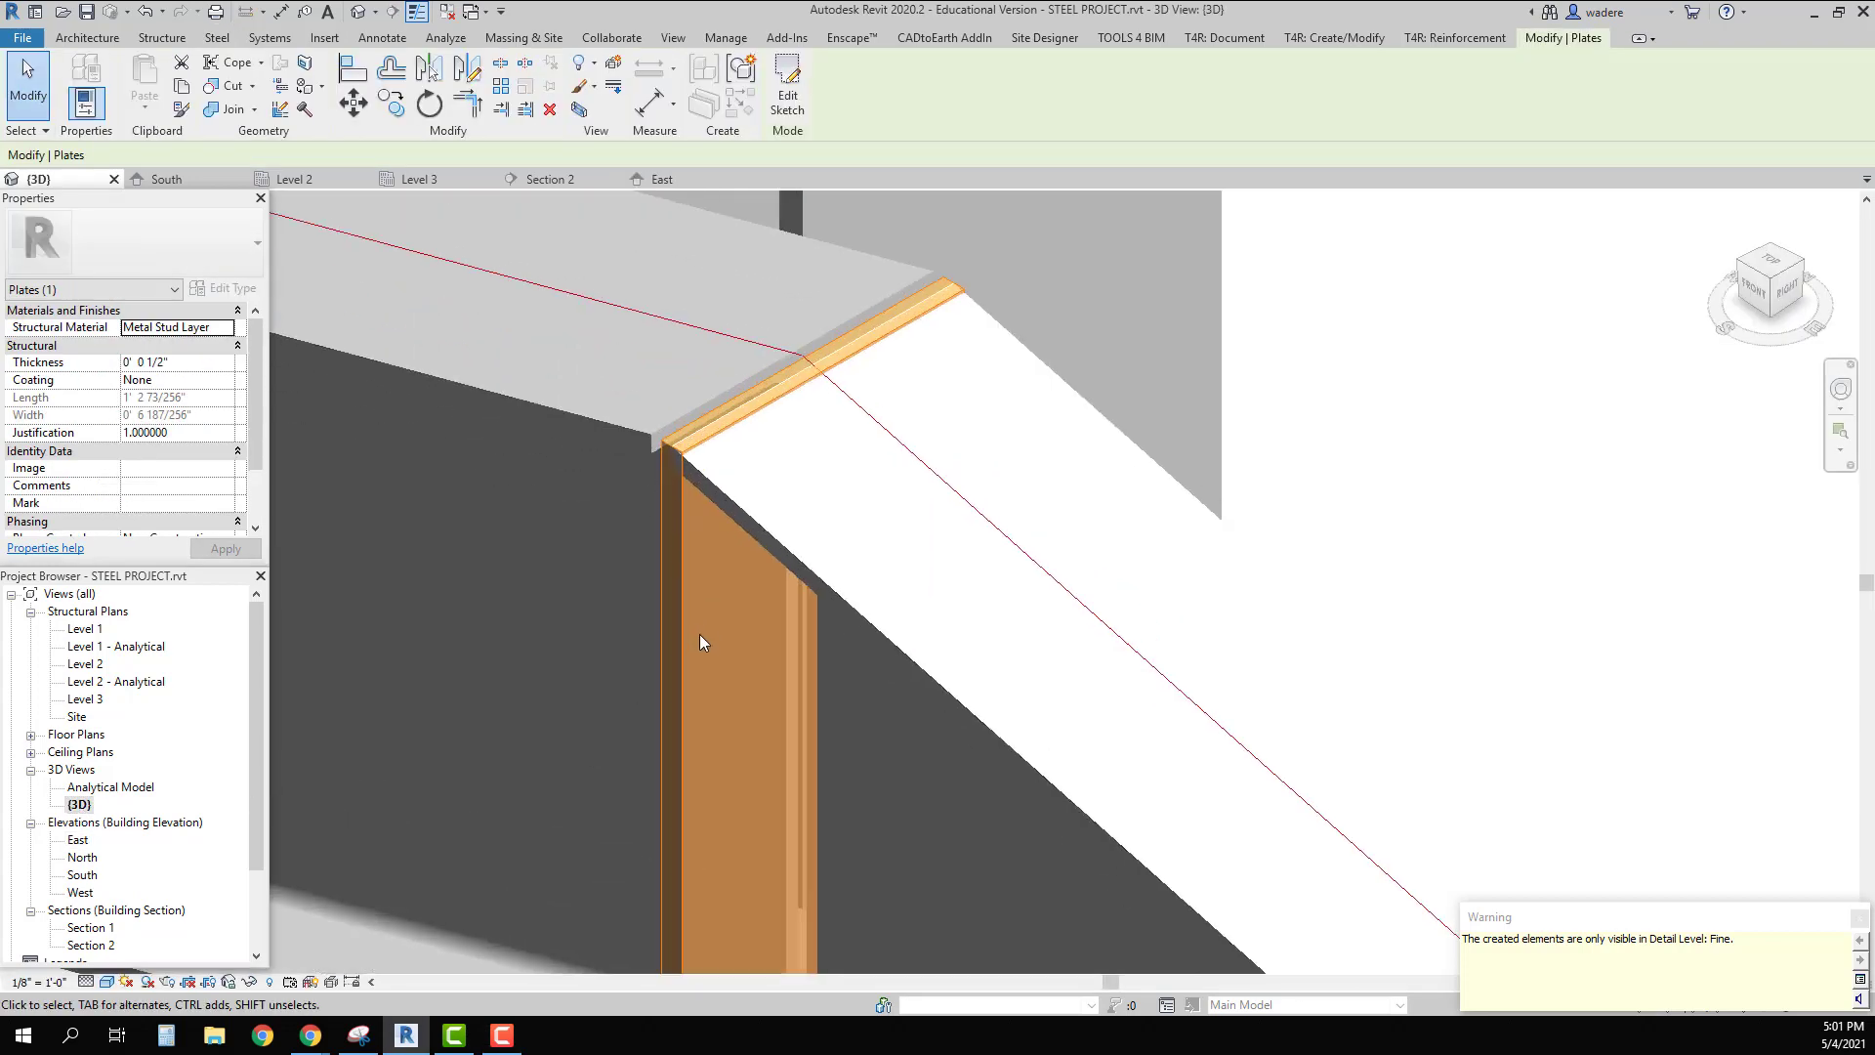
pyautogui.scroll(4, 670, 478)
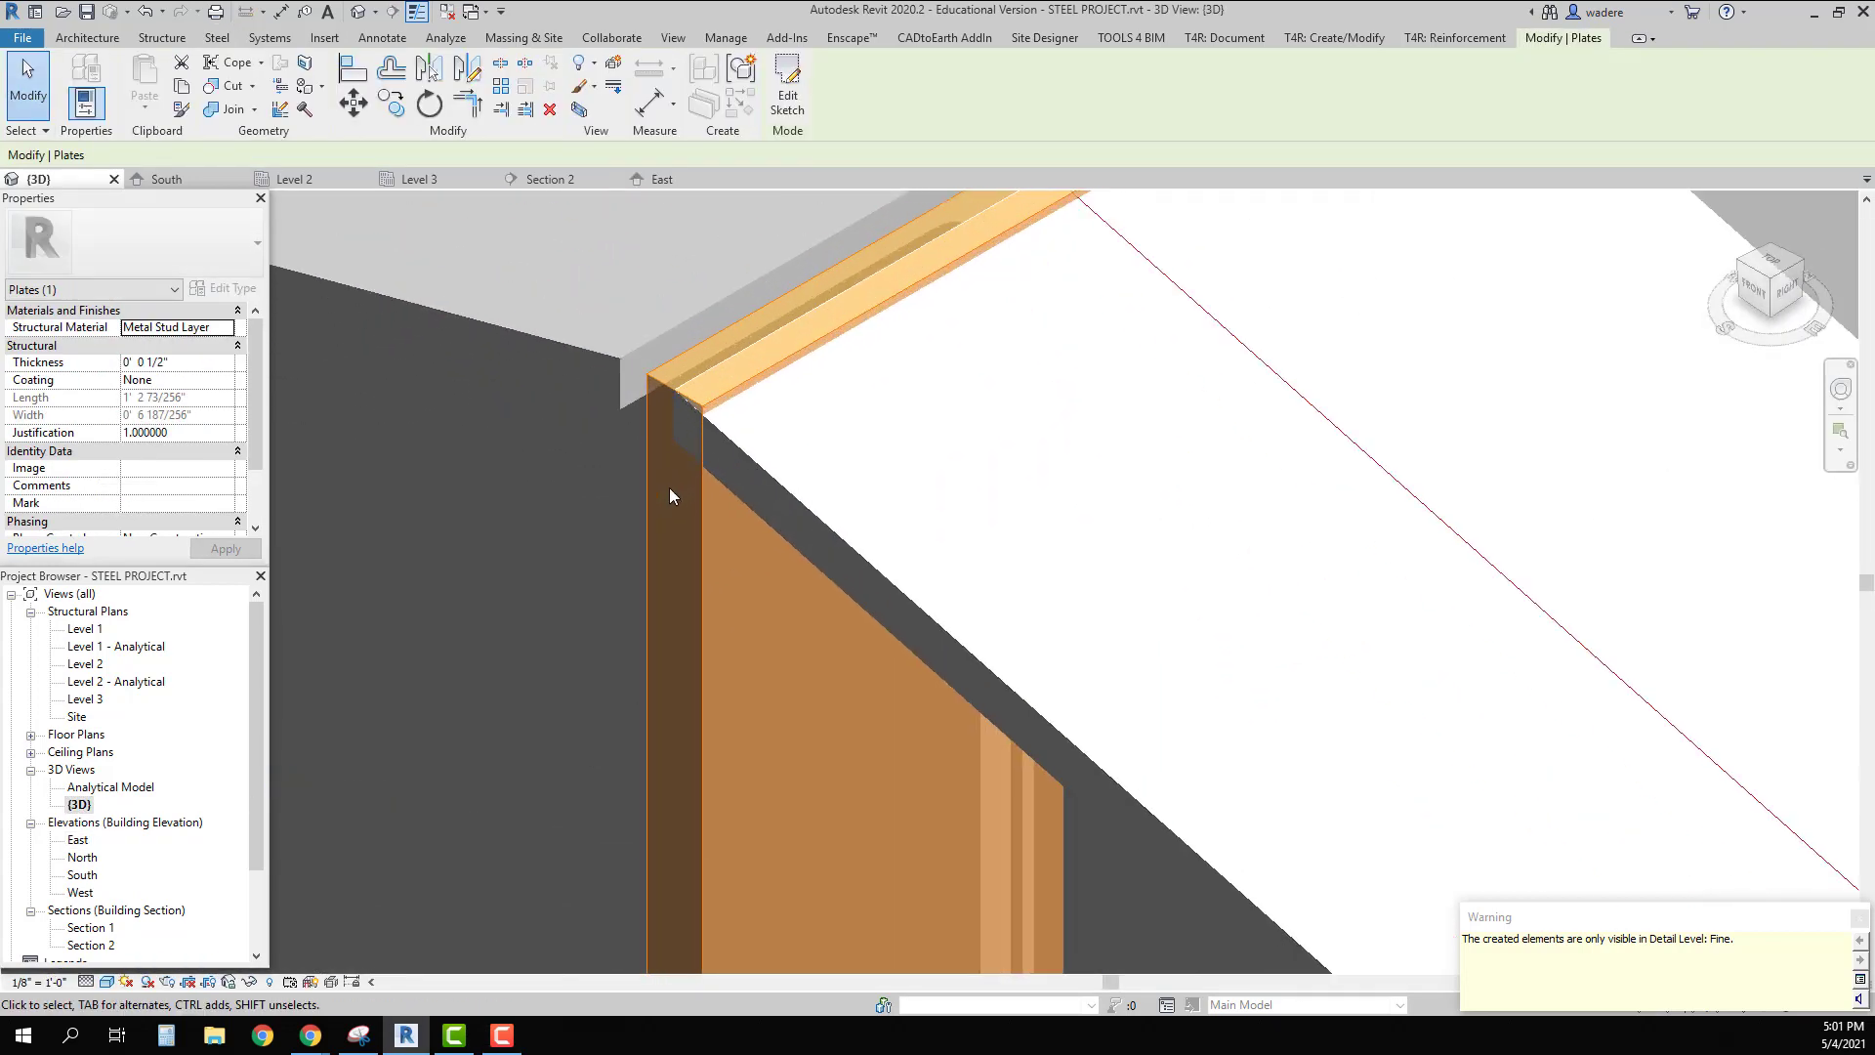
# Step: Select the ridge plate in the 3D view and review its material and thickness against the gap between the rafter ends
pyautogui.click(701, 528)
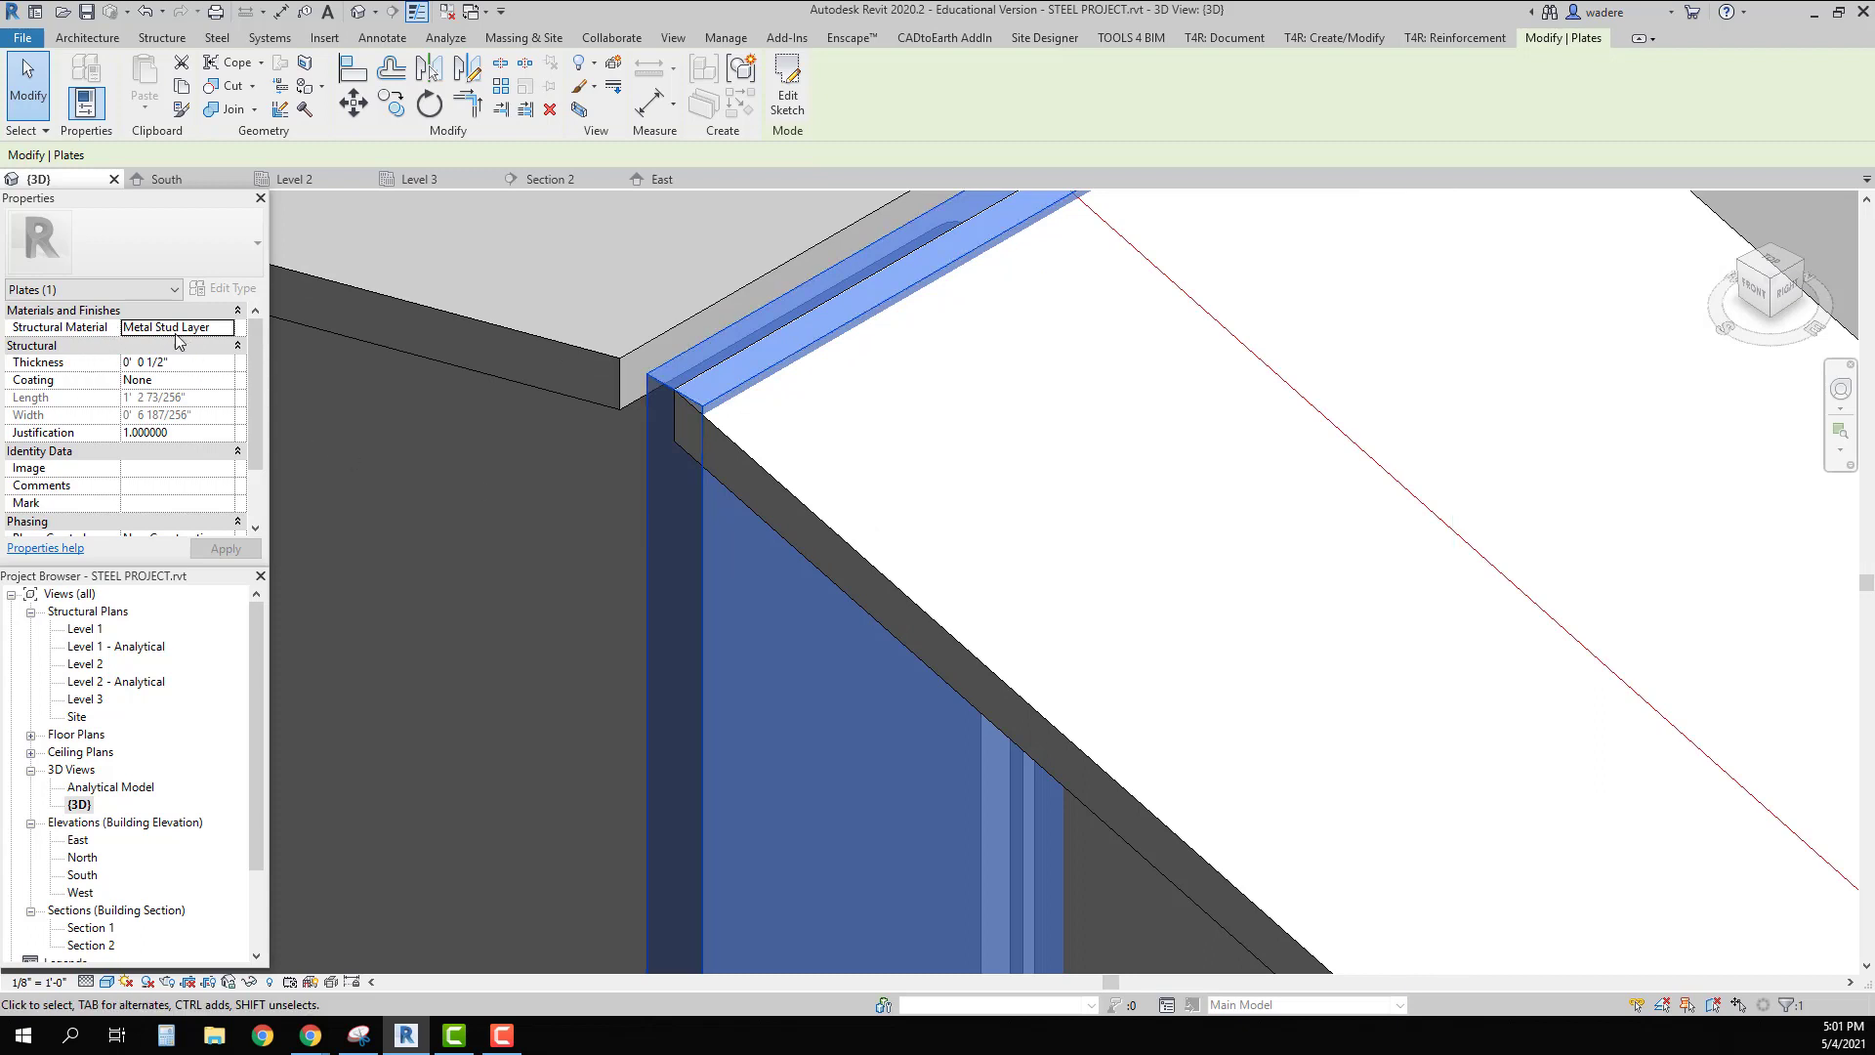
pyautogui.moveTo(94, 399)
pyautogui.scroll(-2, 711, 472)
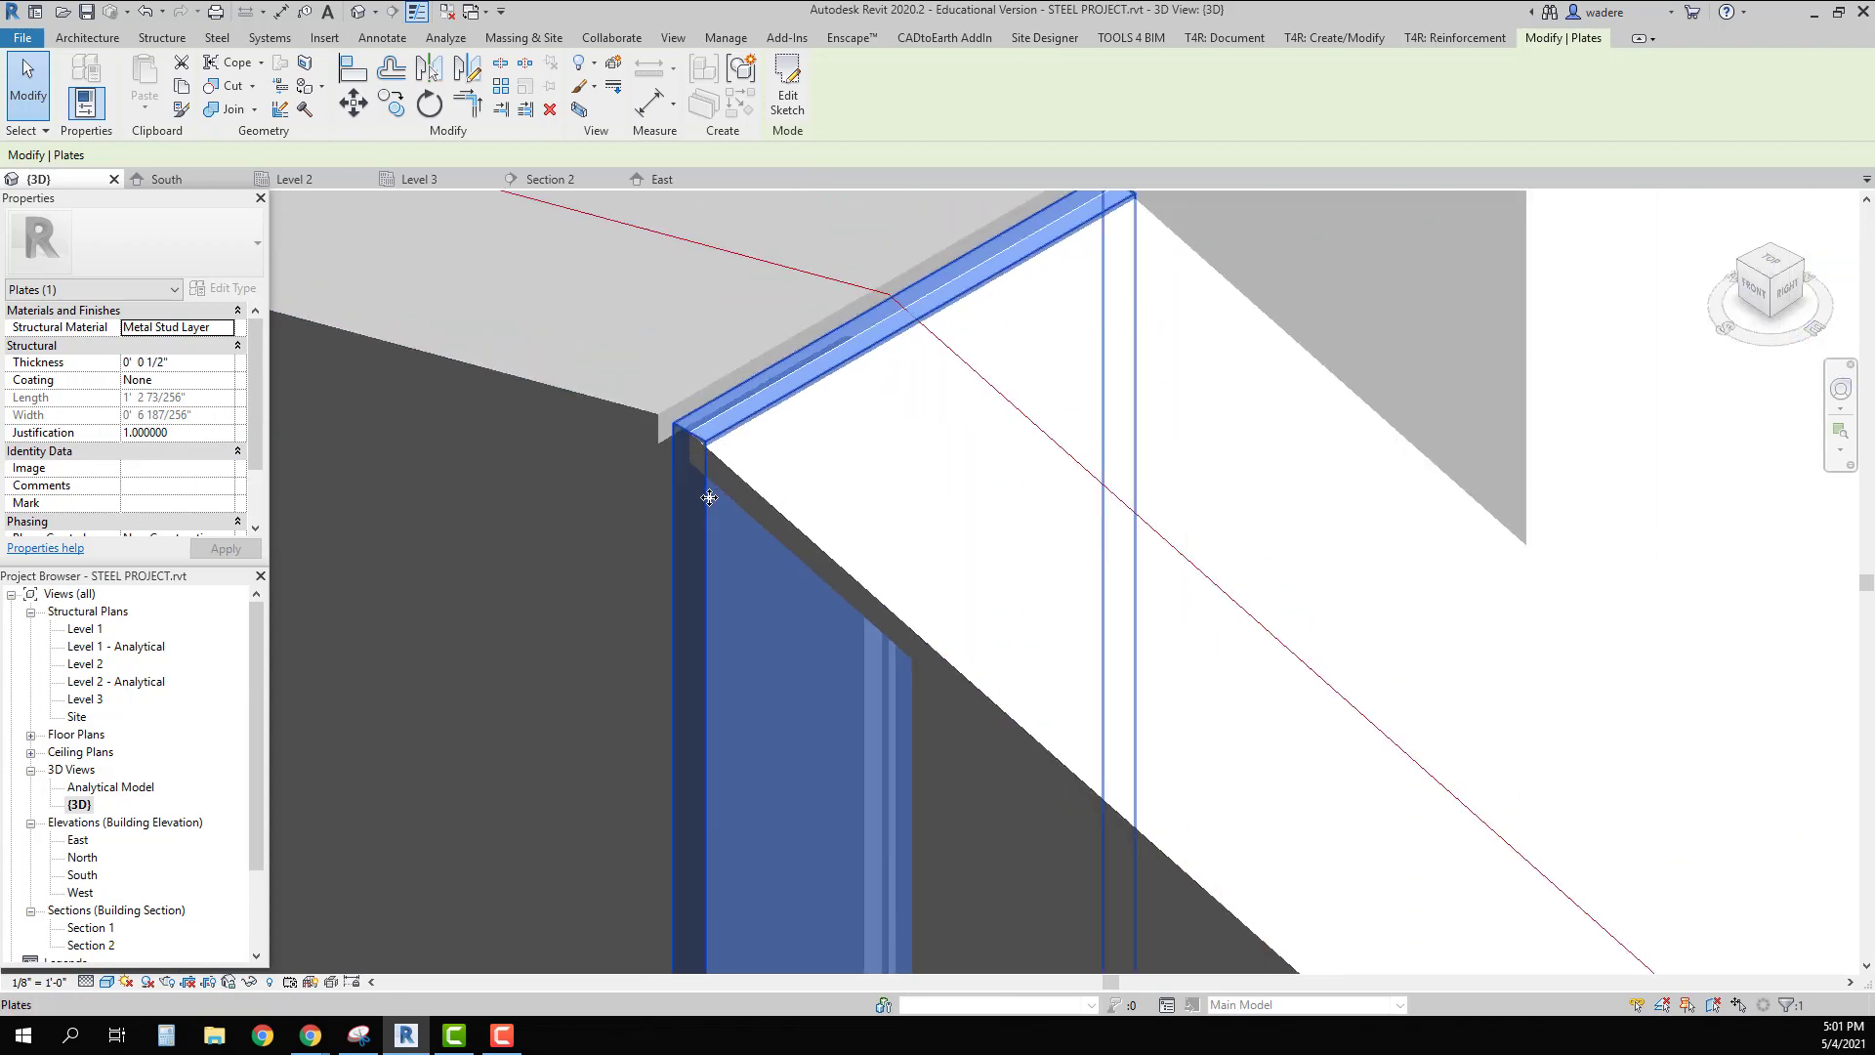
pyautogui.scroll(-2, 709, 497)
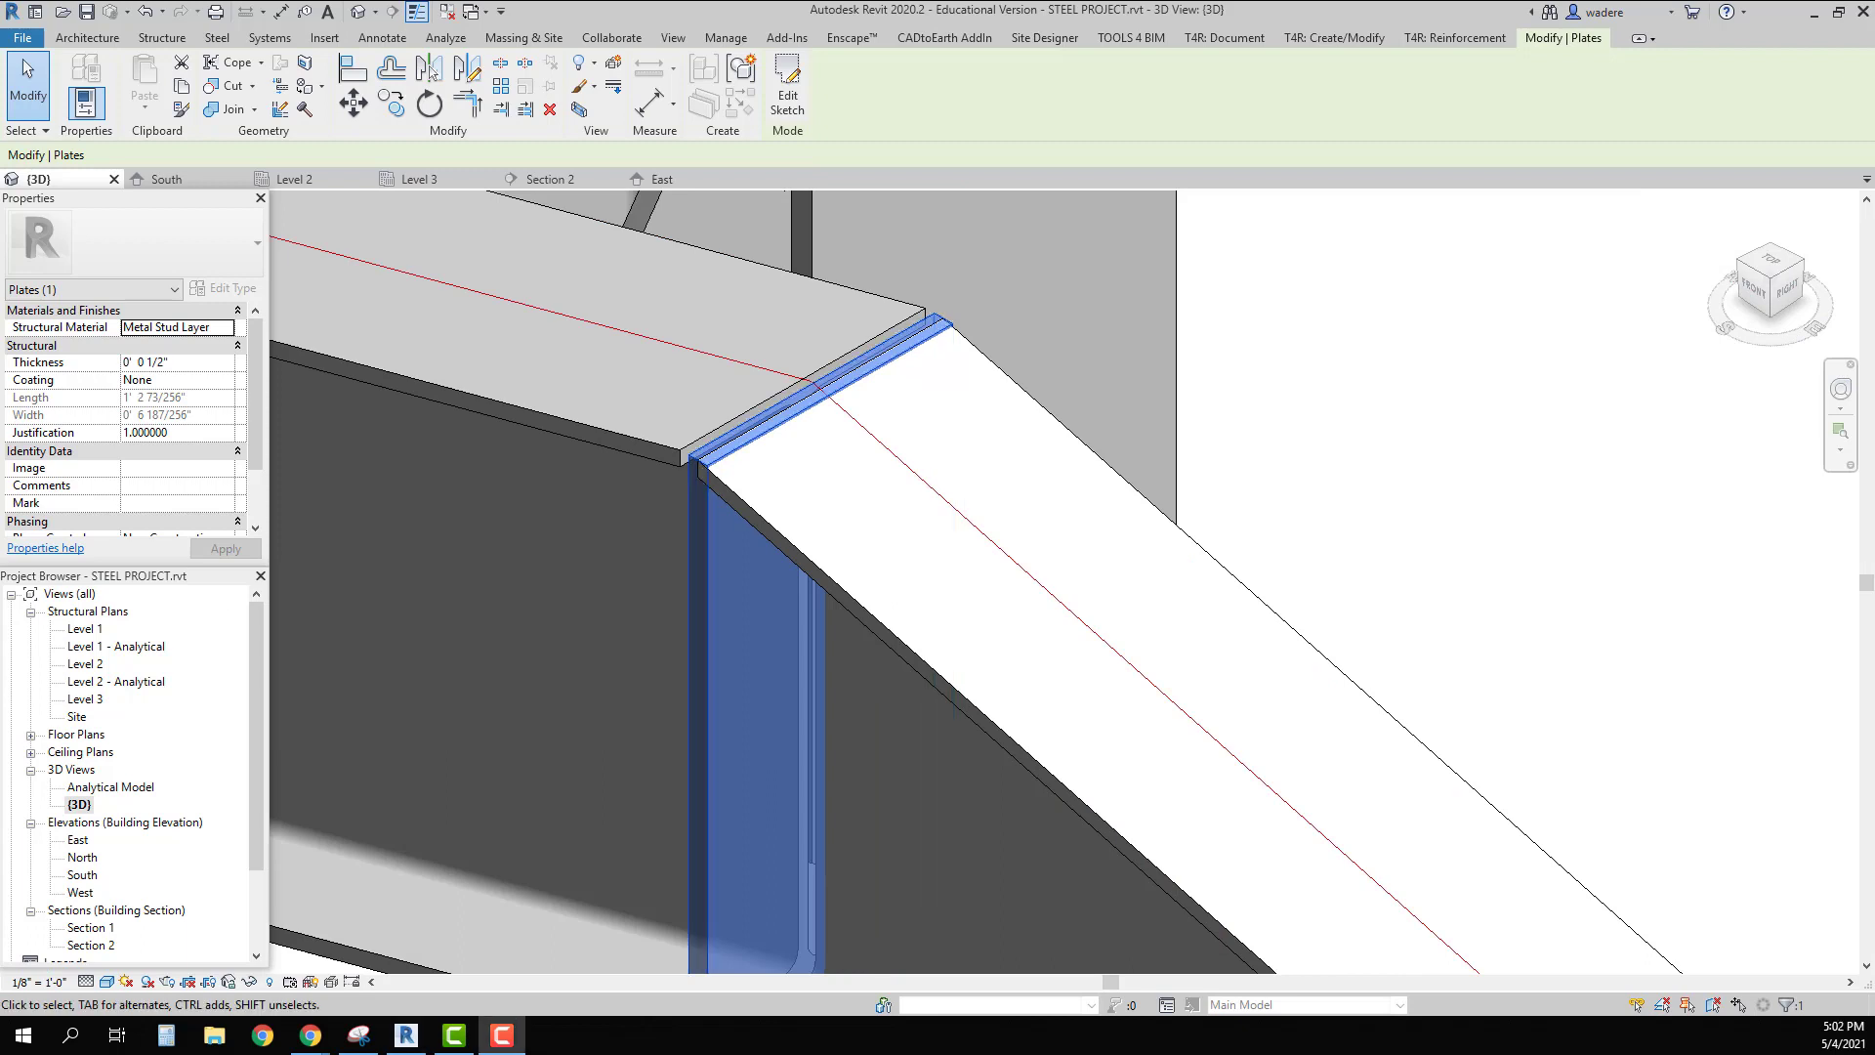
# Step: Open the Site structural plan around the ridge at grids B and 1 and set its detail level to Fine
pyautogui.click(78, 717)
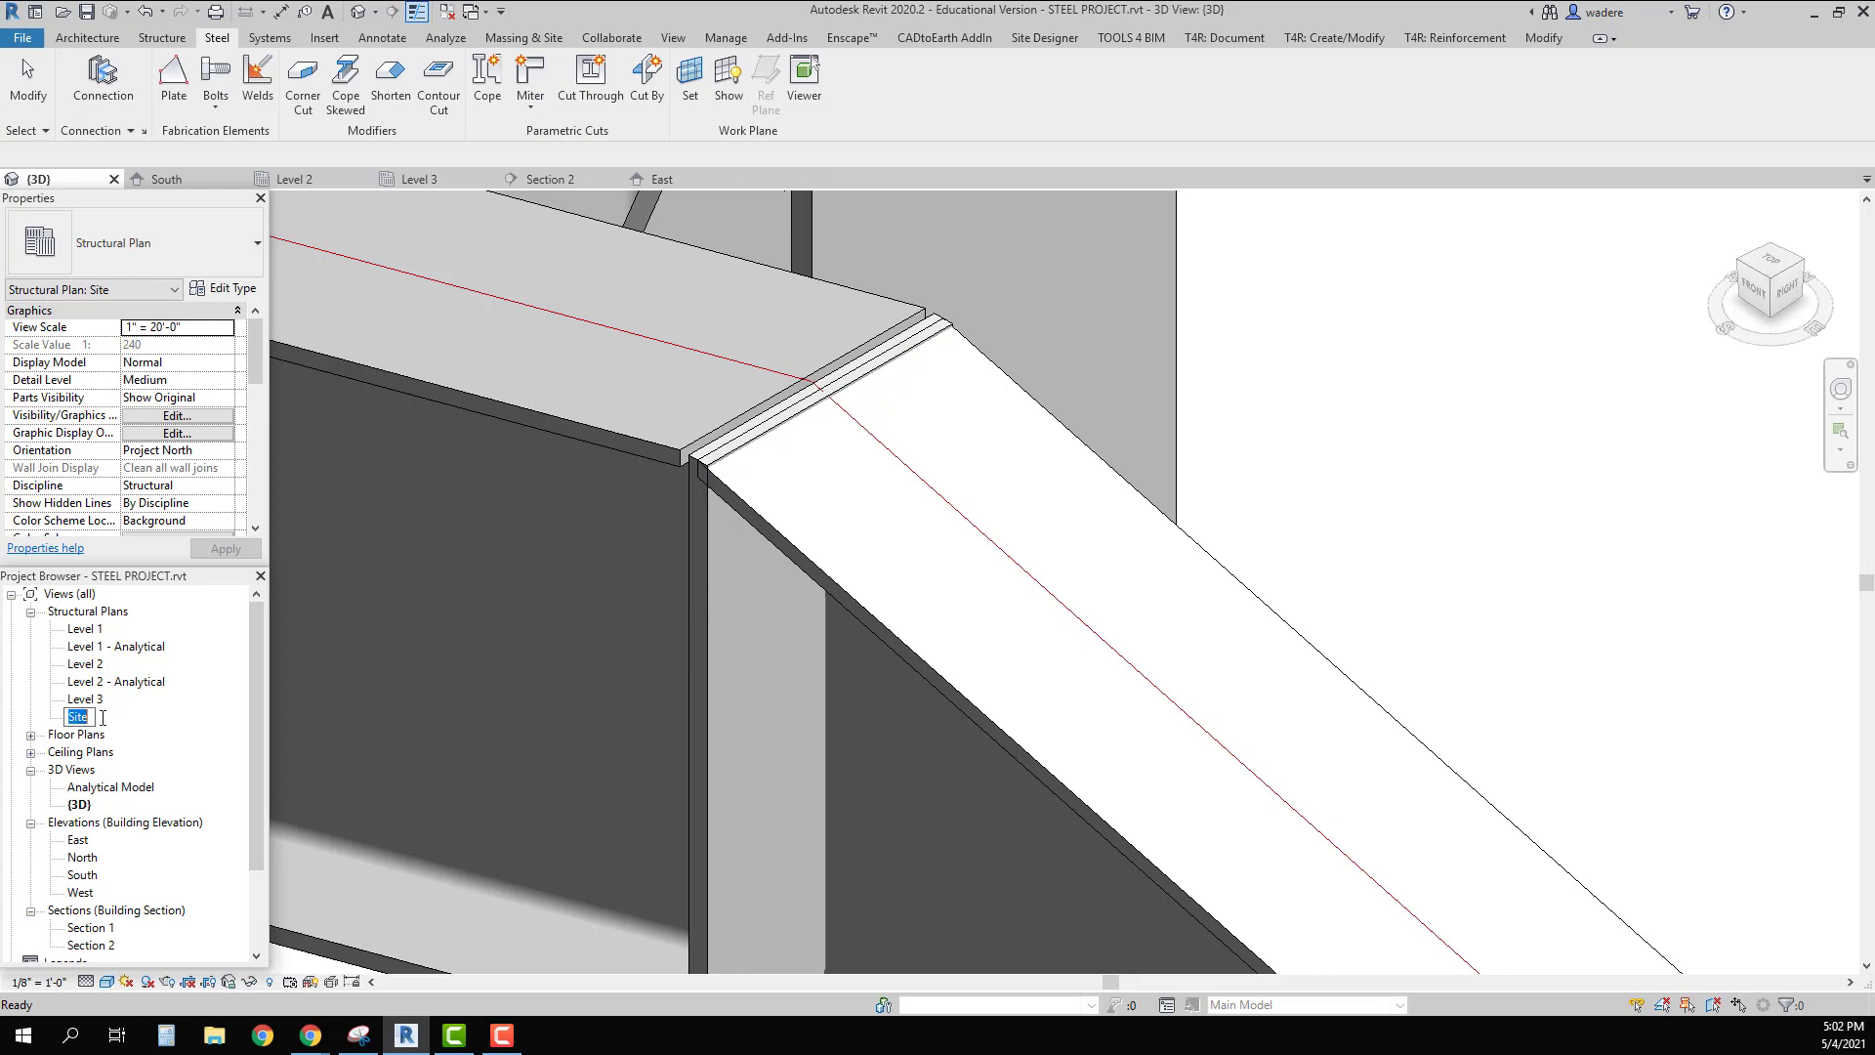
pyautogui.click(127, 720)
pyautogui.doubleClick(78, 717)
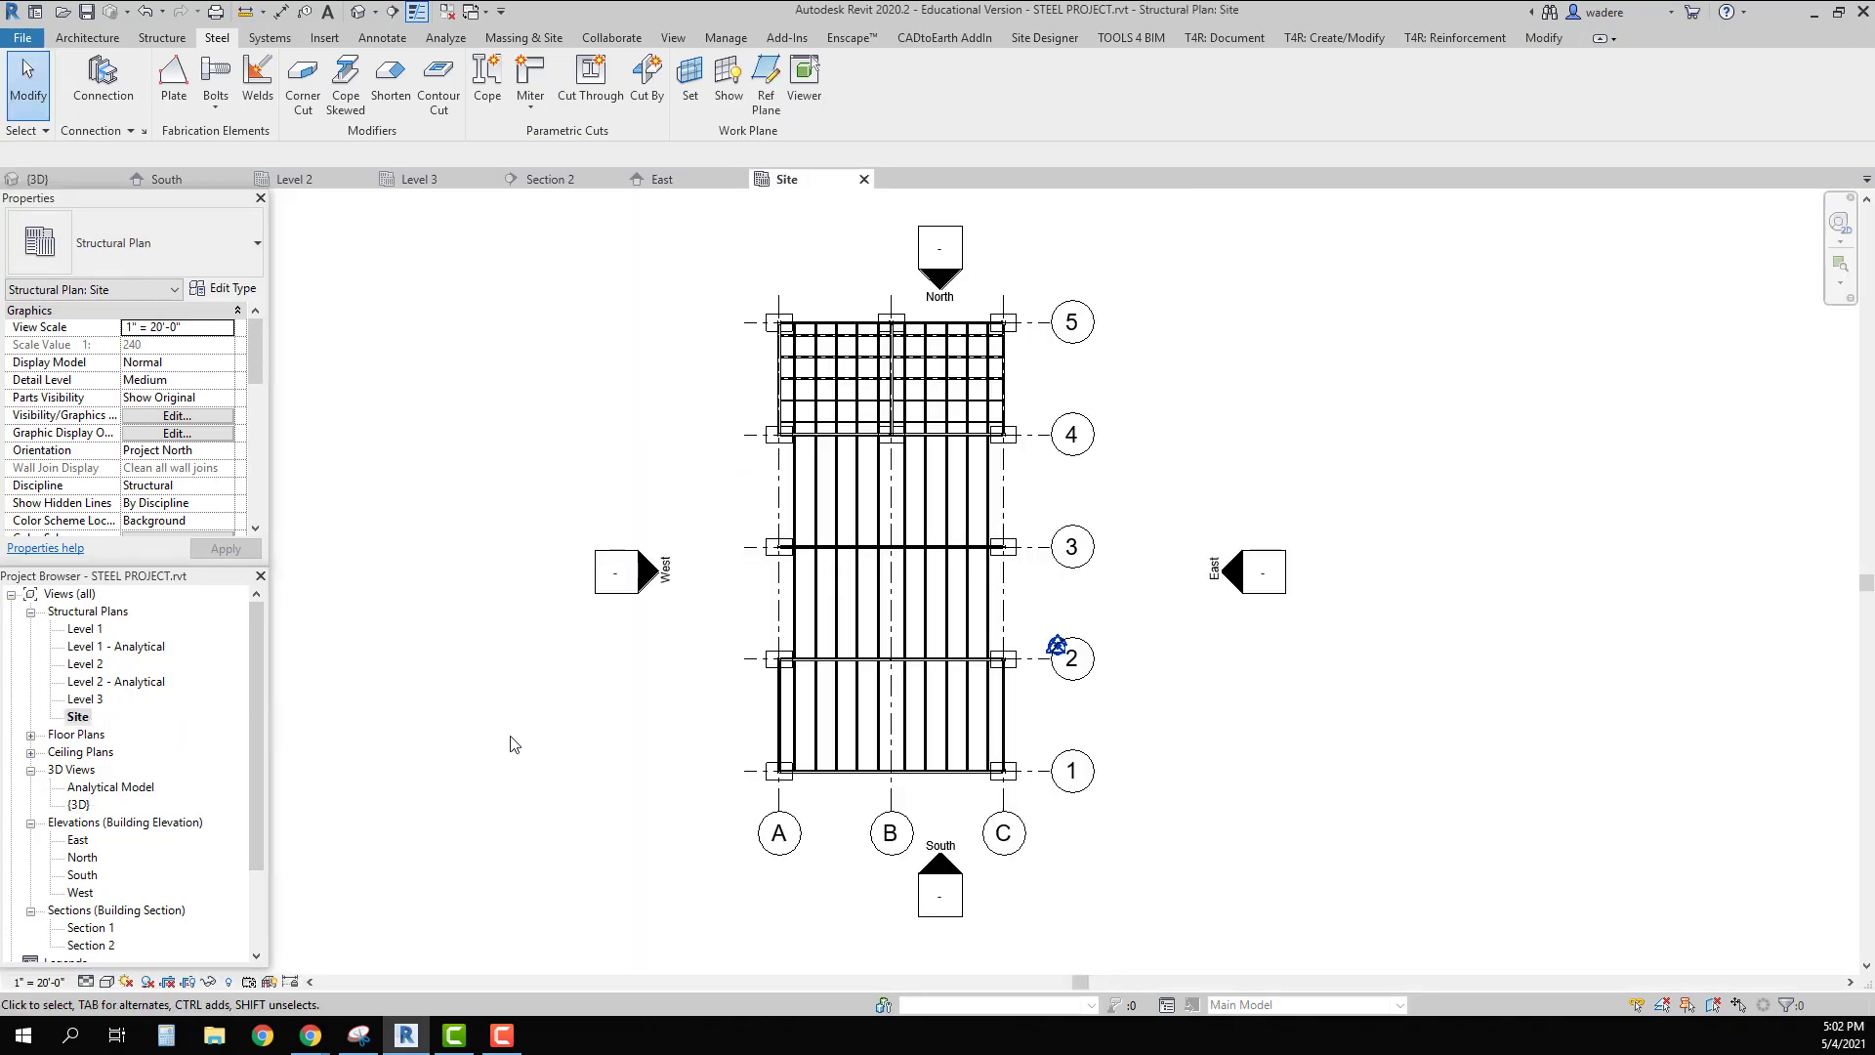
pyautogui.scroll(2, 910, 797)
pyautogui.scroll(6, 910, 797)
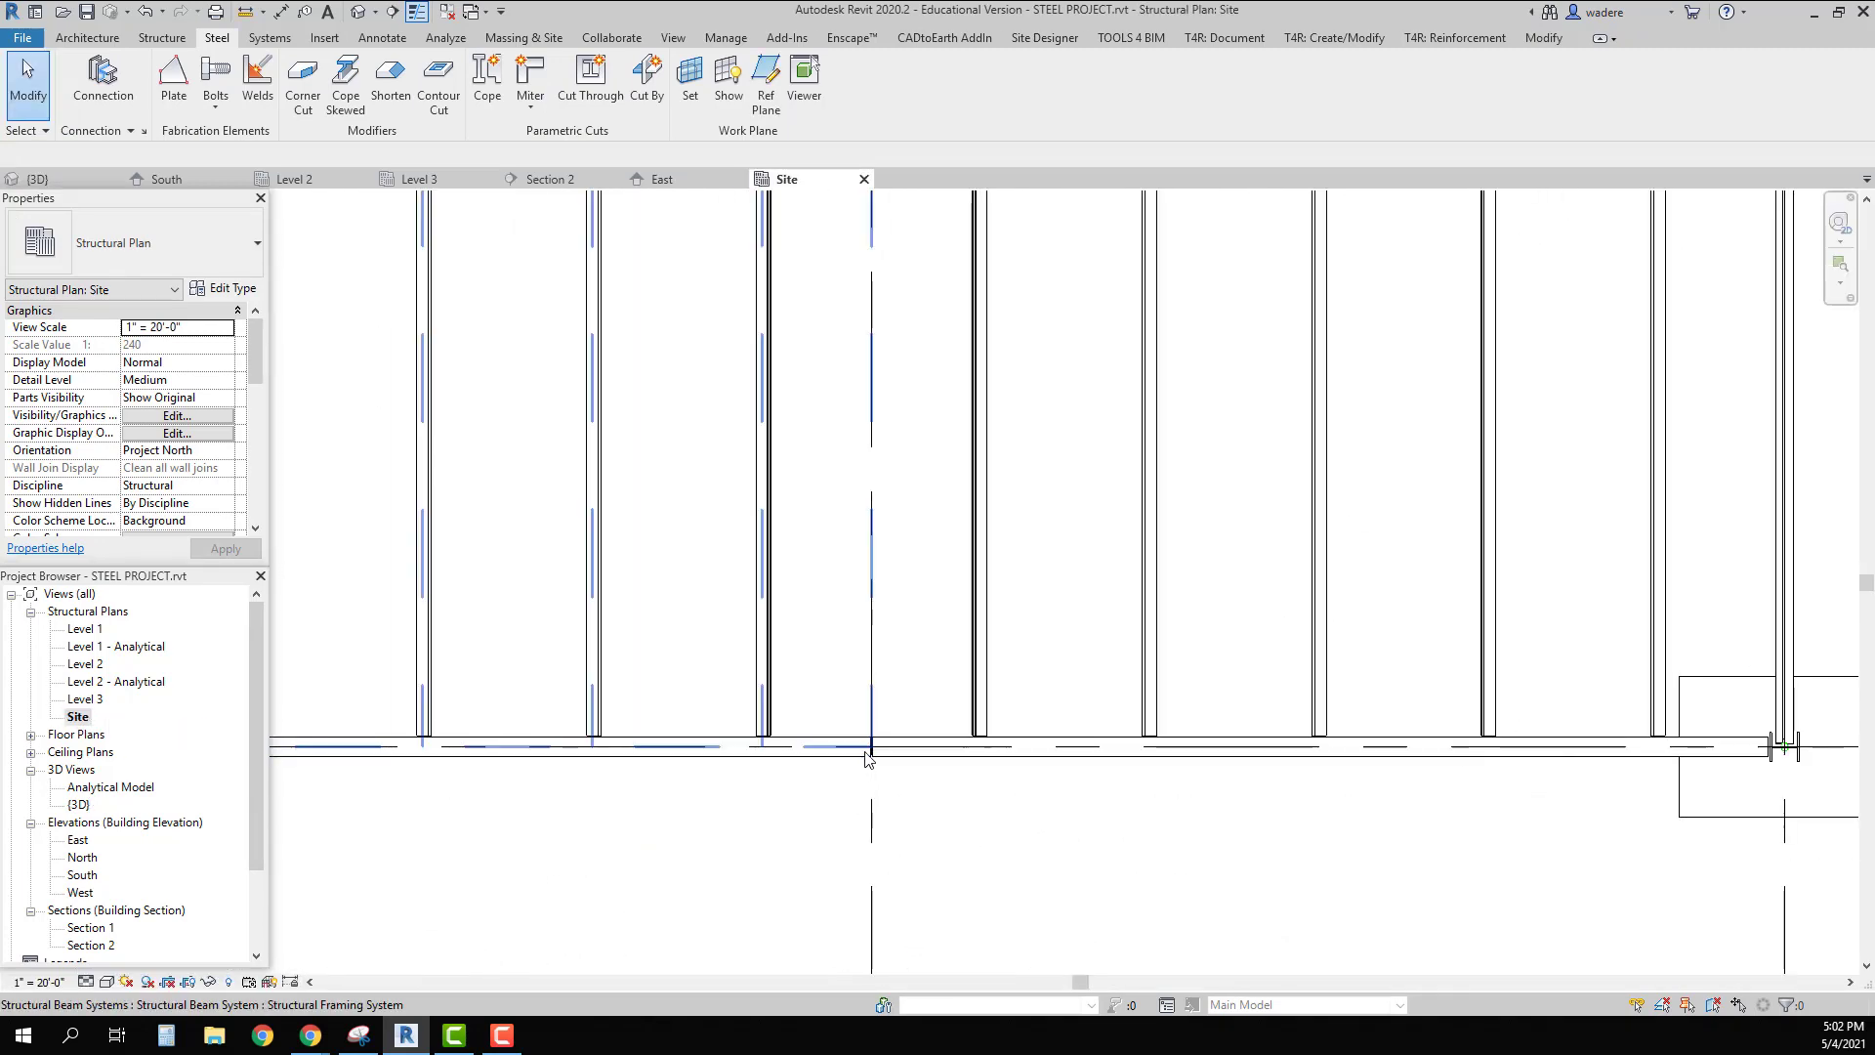
pyautogui.scroll(4, 879, 766)
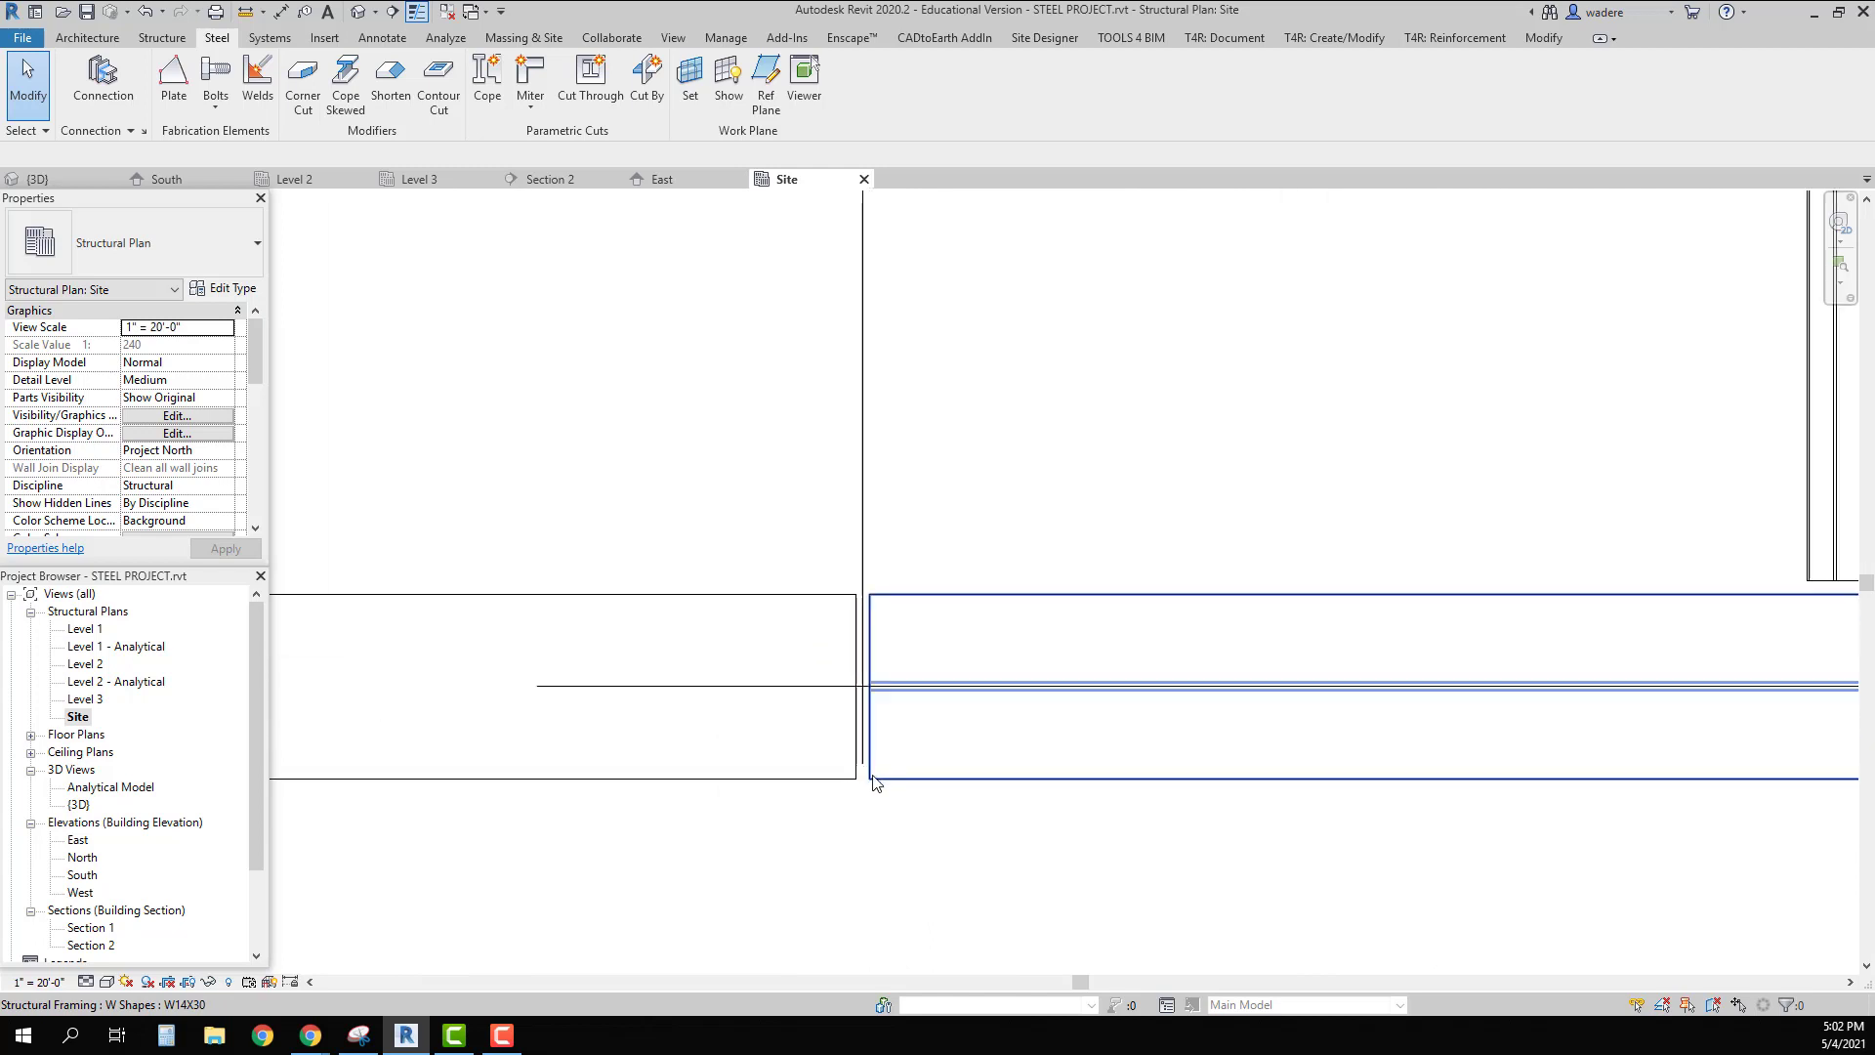
pyautogui.click(86, 982)
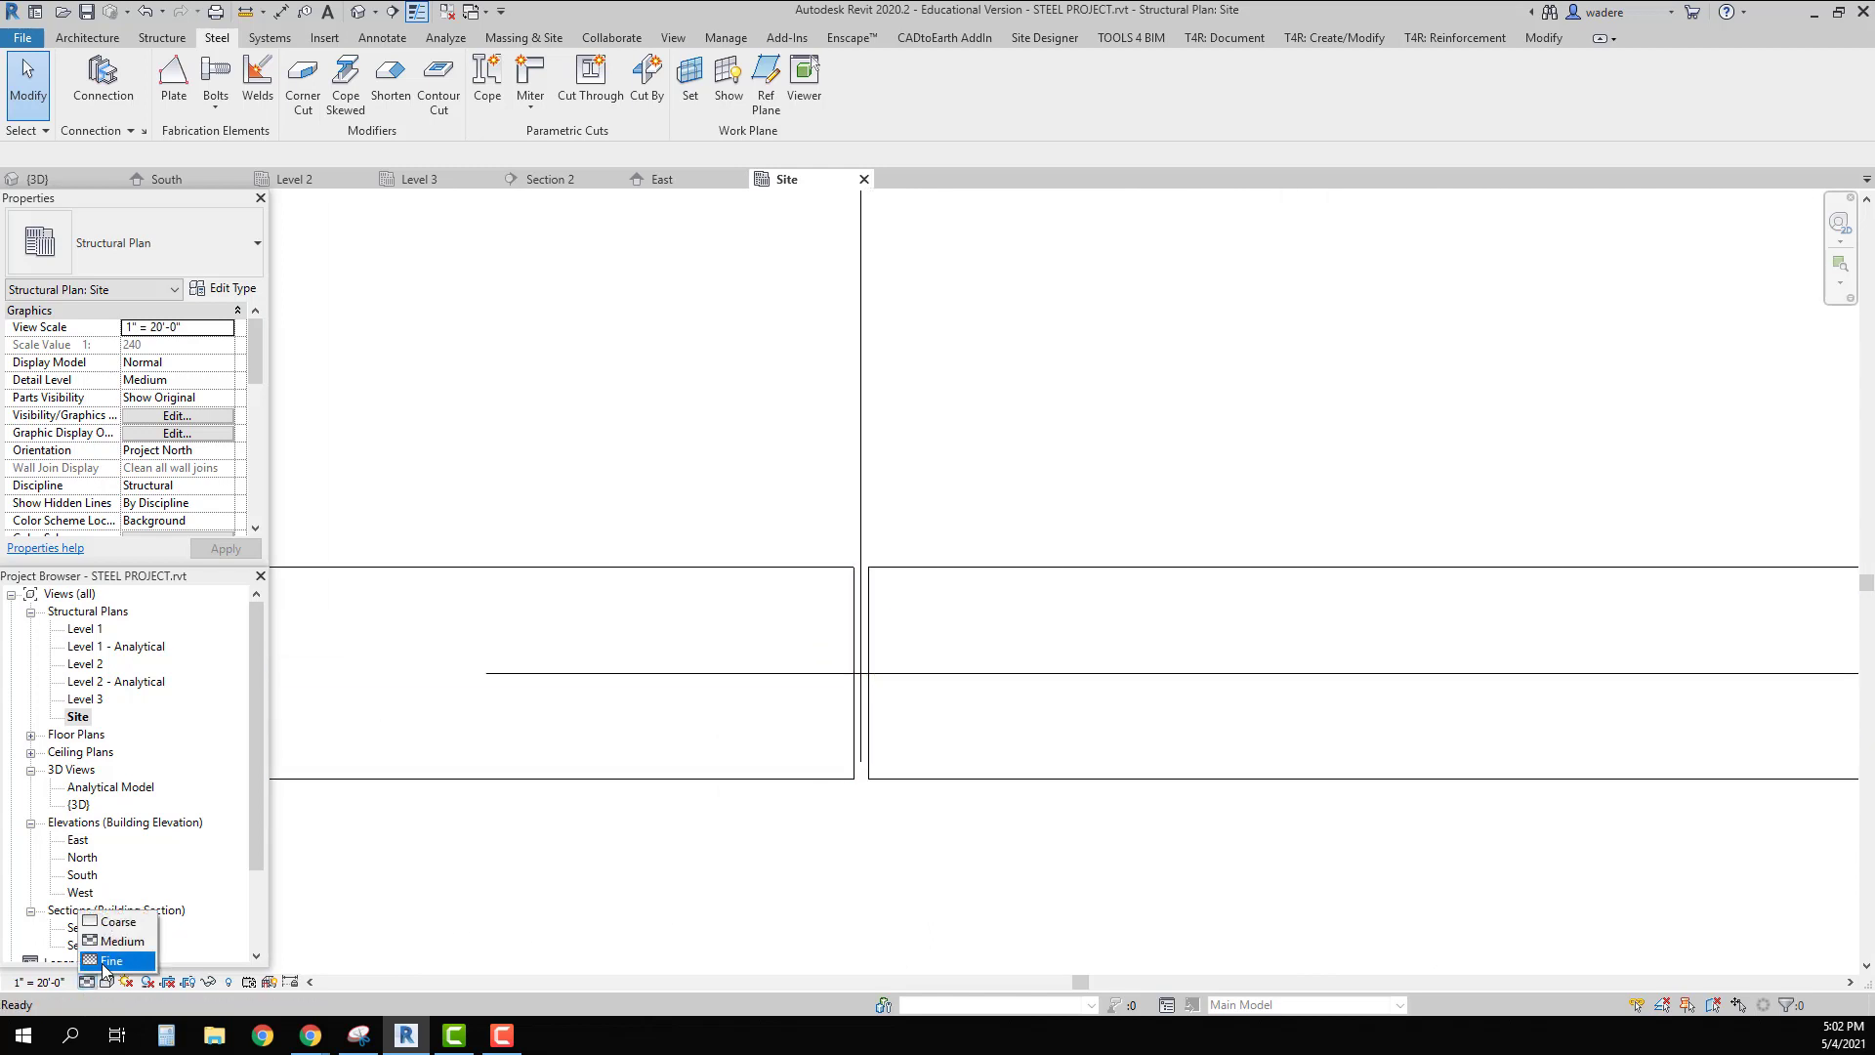
pyautogui.click(113, 960)
pyautogui.scroll(3, 926, 645)
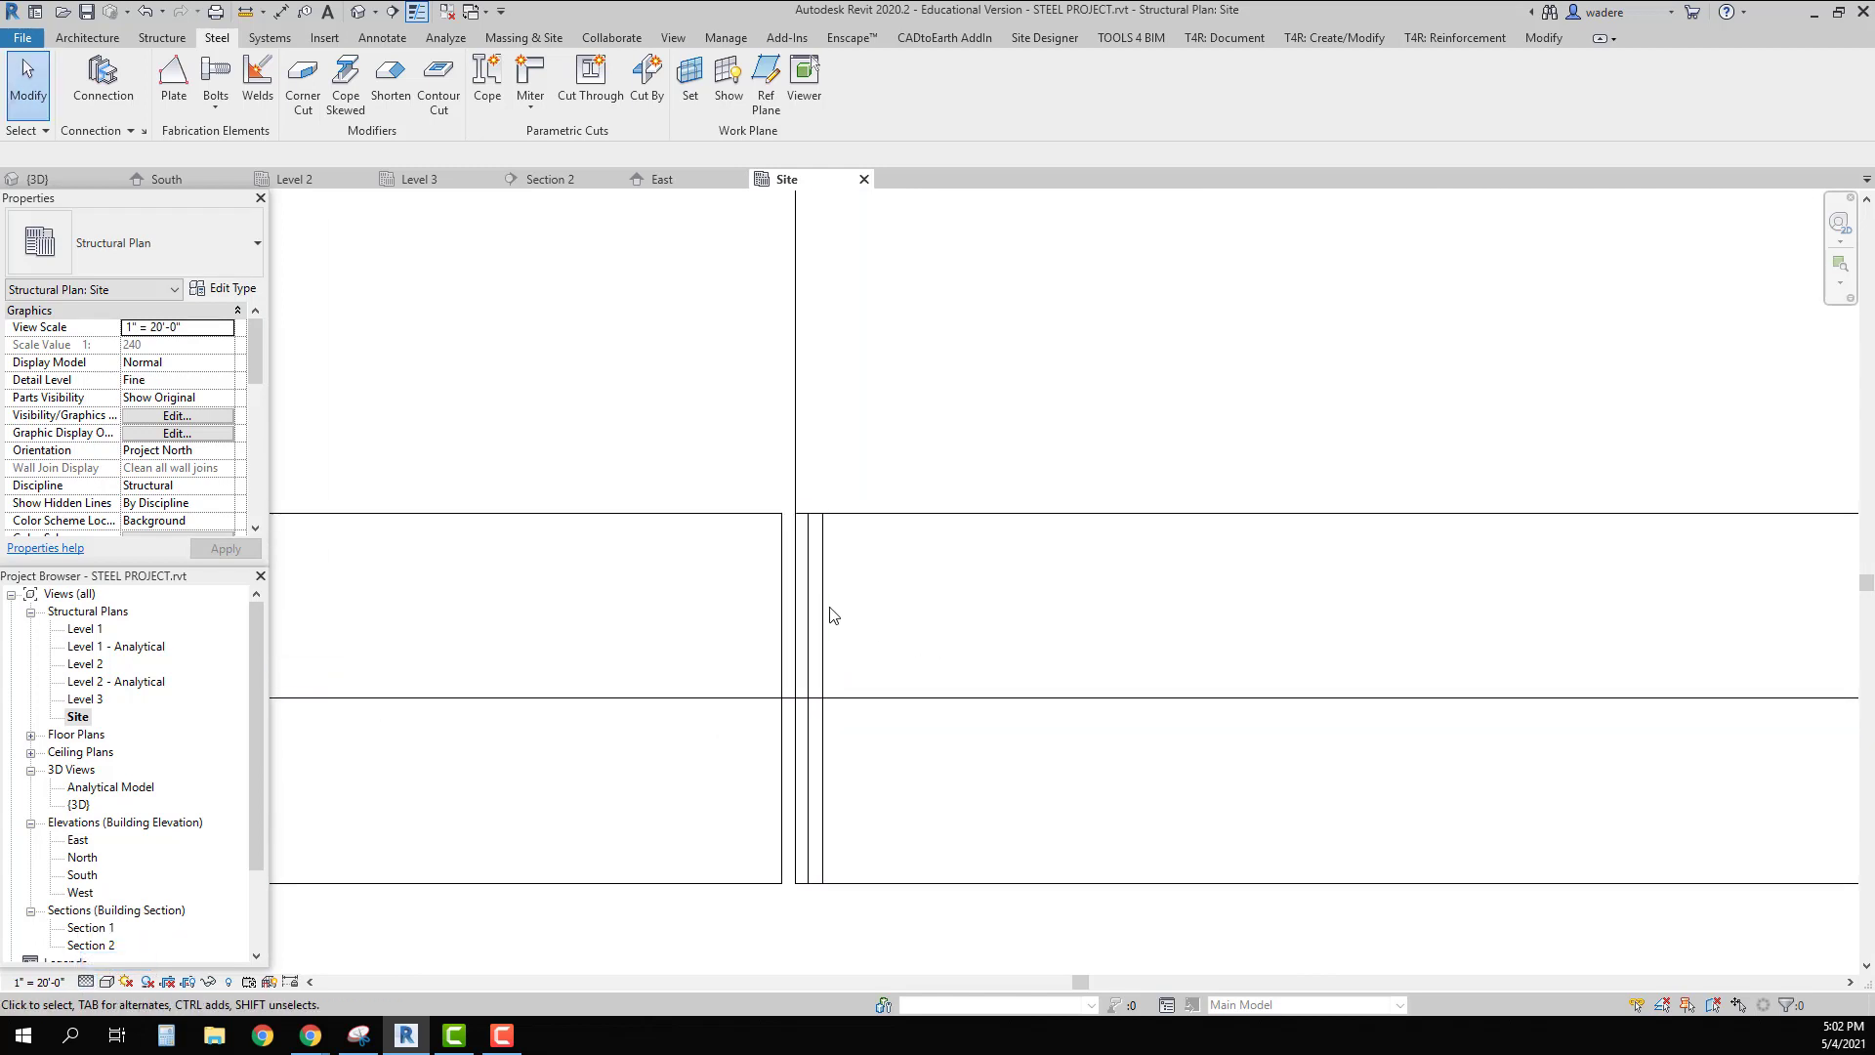
# Step: Align the ridge plate's west face with the end of the rafter on the west side of grid B
pyautogui.click(831, 614)
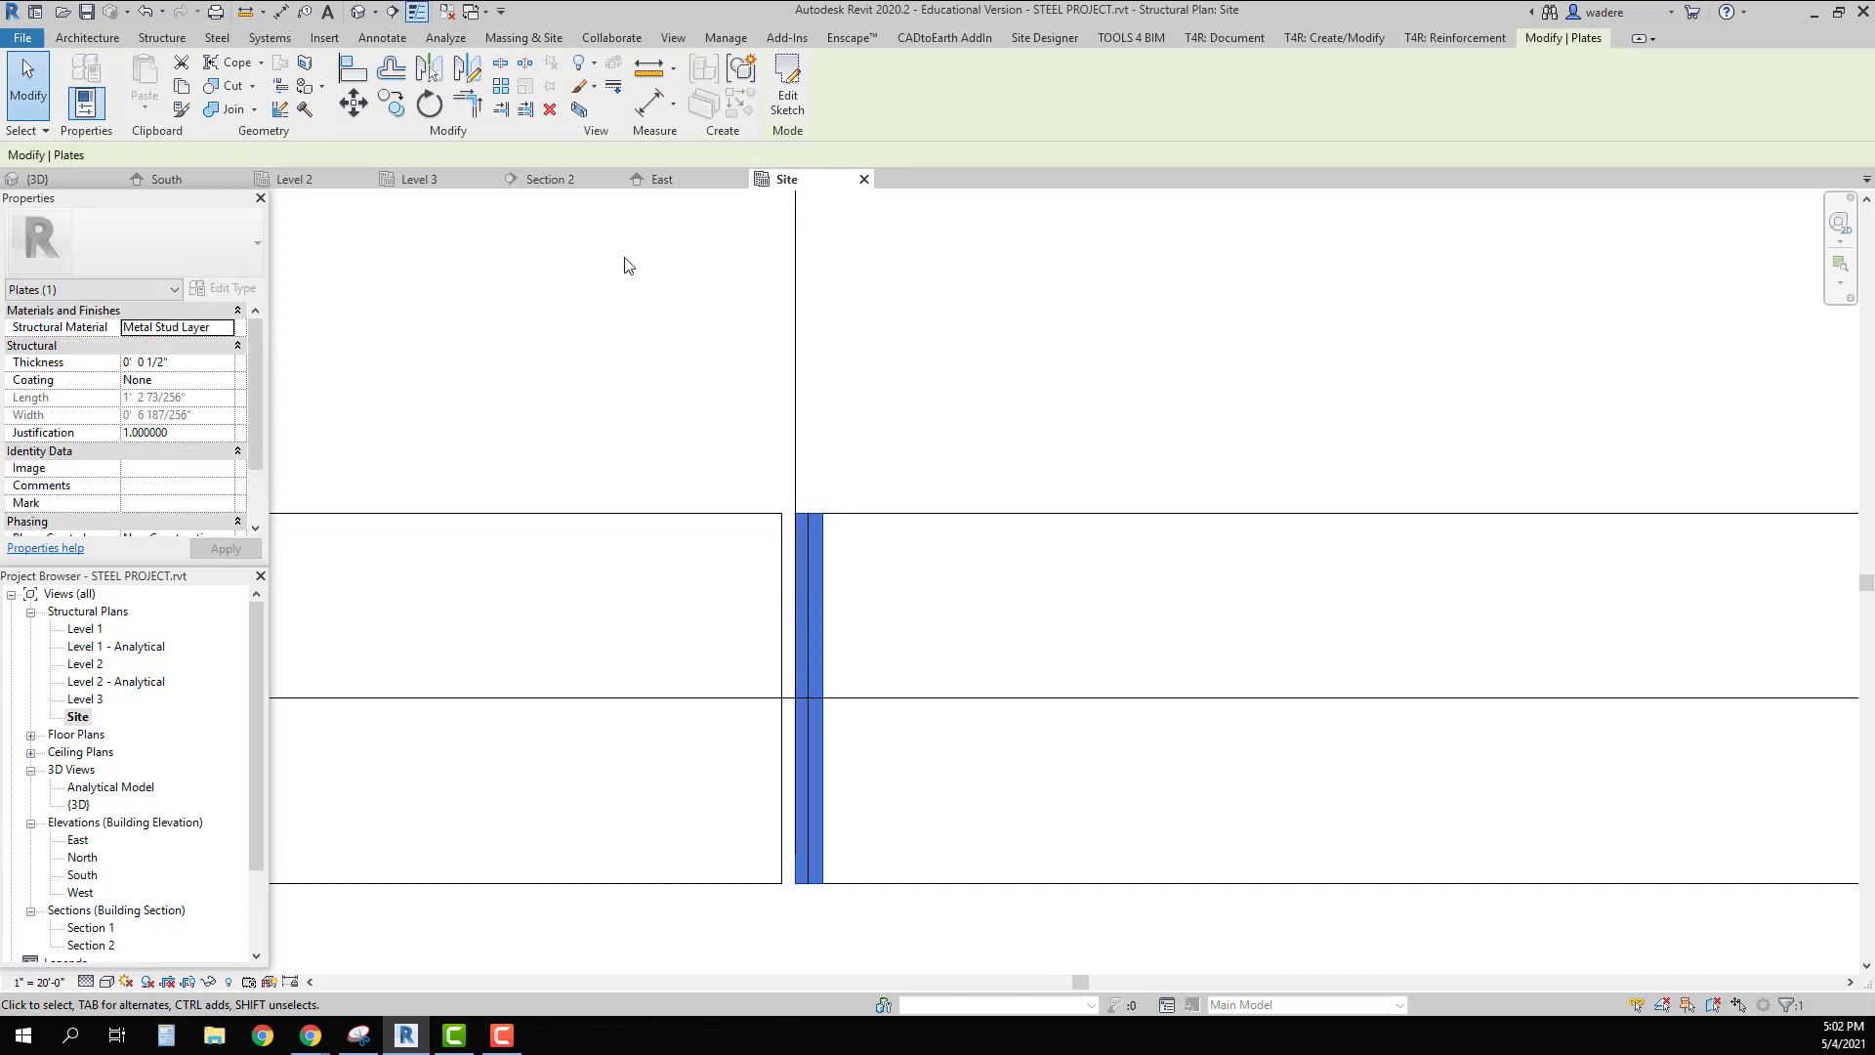
pyautogui.click(352, 71)
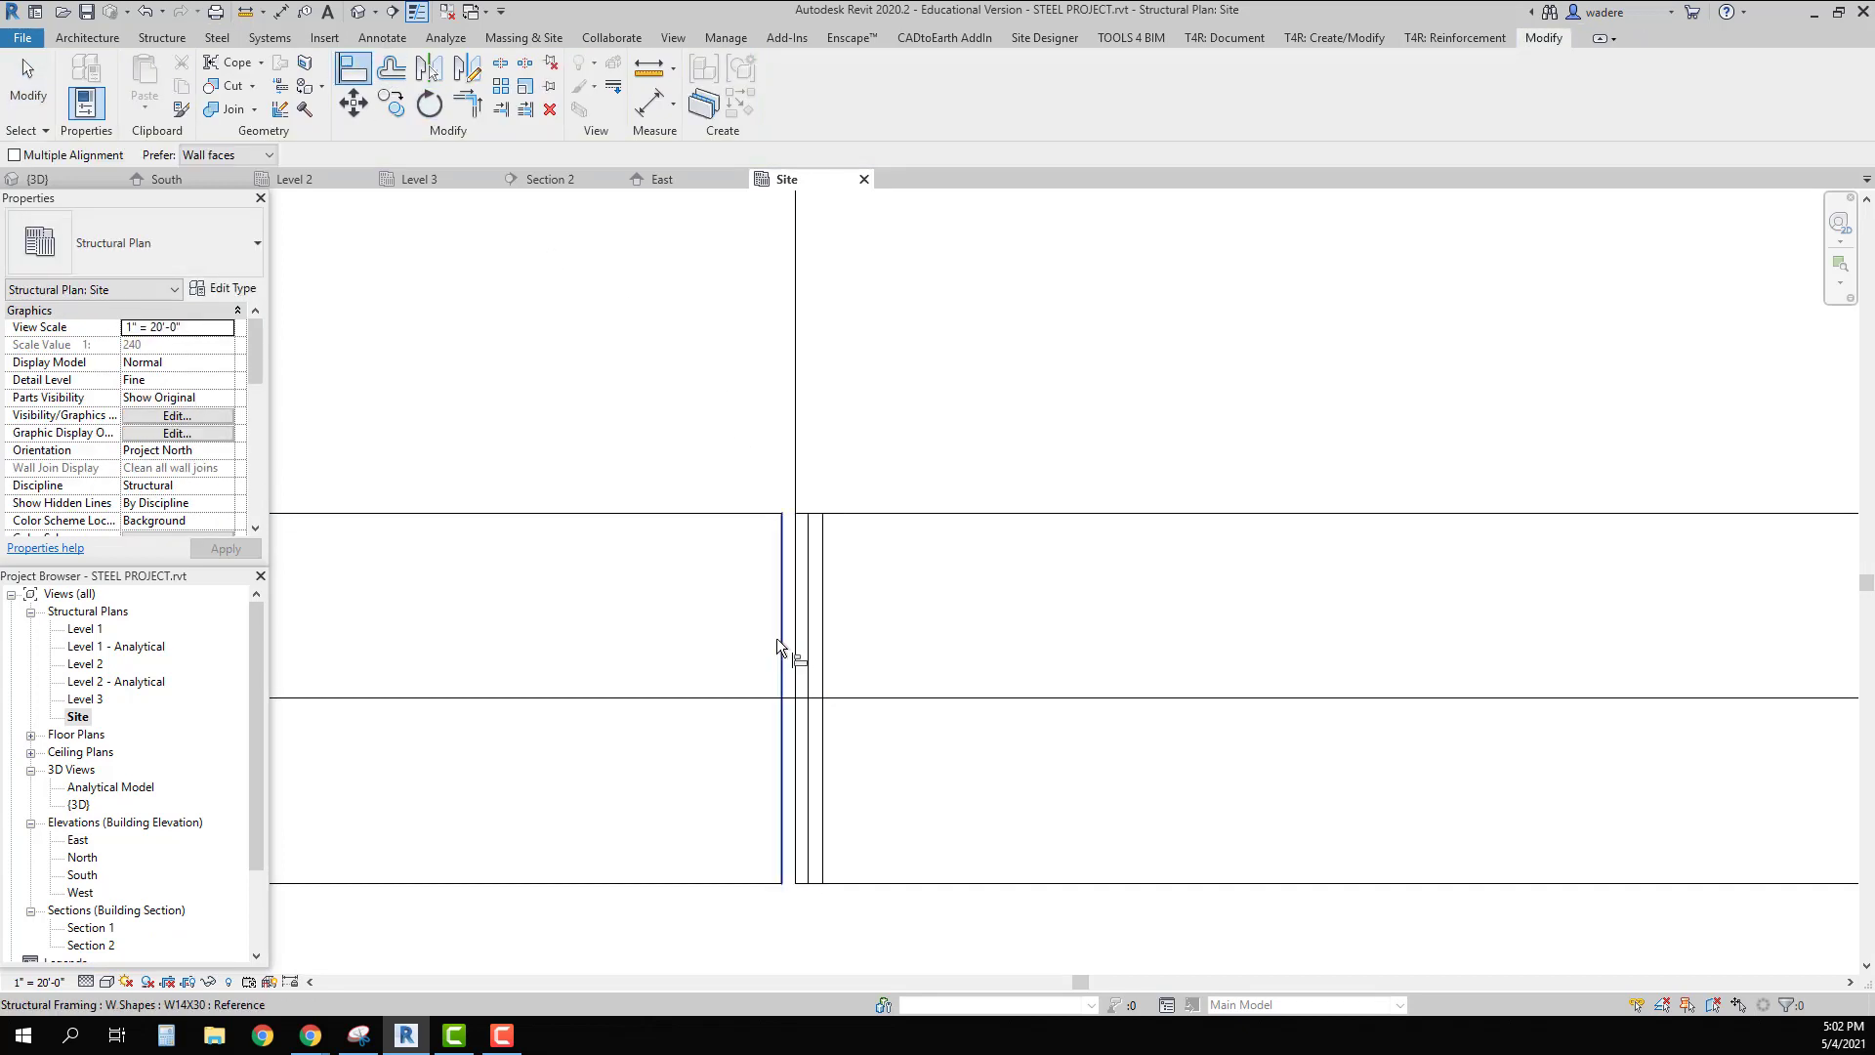
pyautogui.click(779, 637)
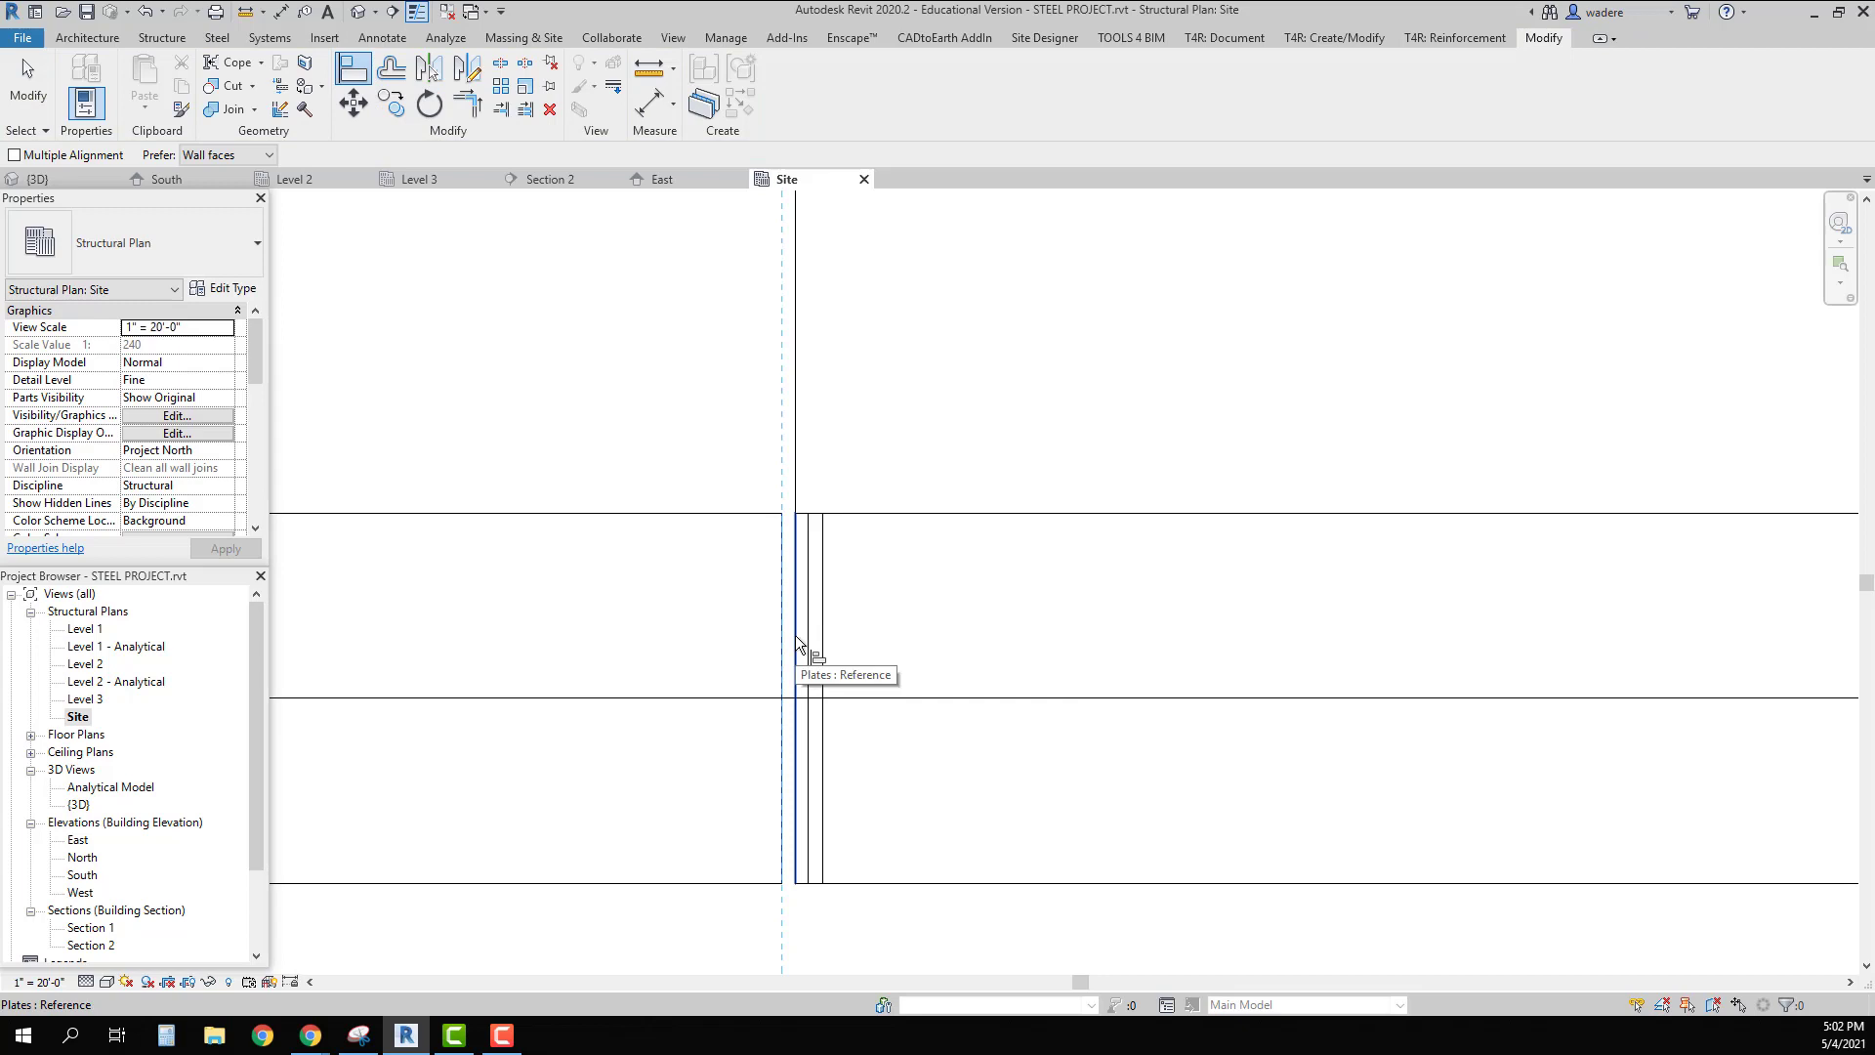
pyautogui.click(799, 643)
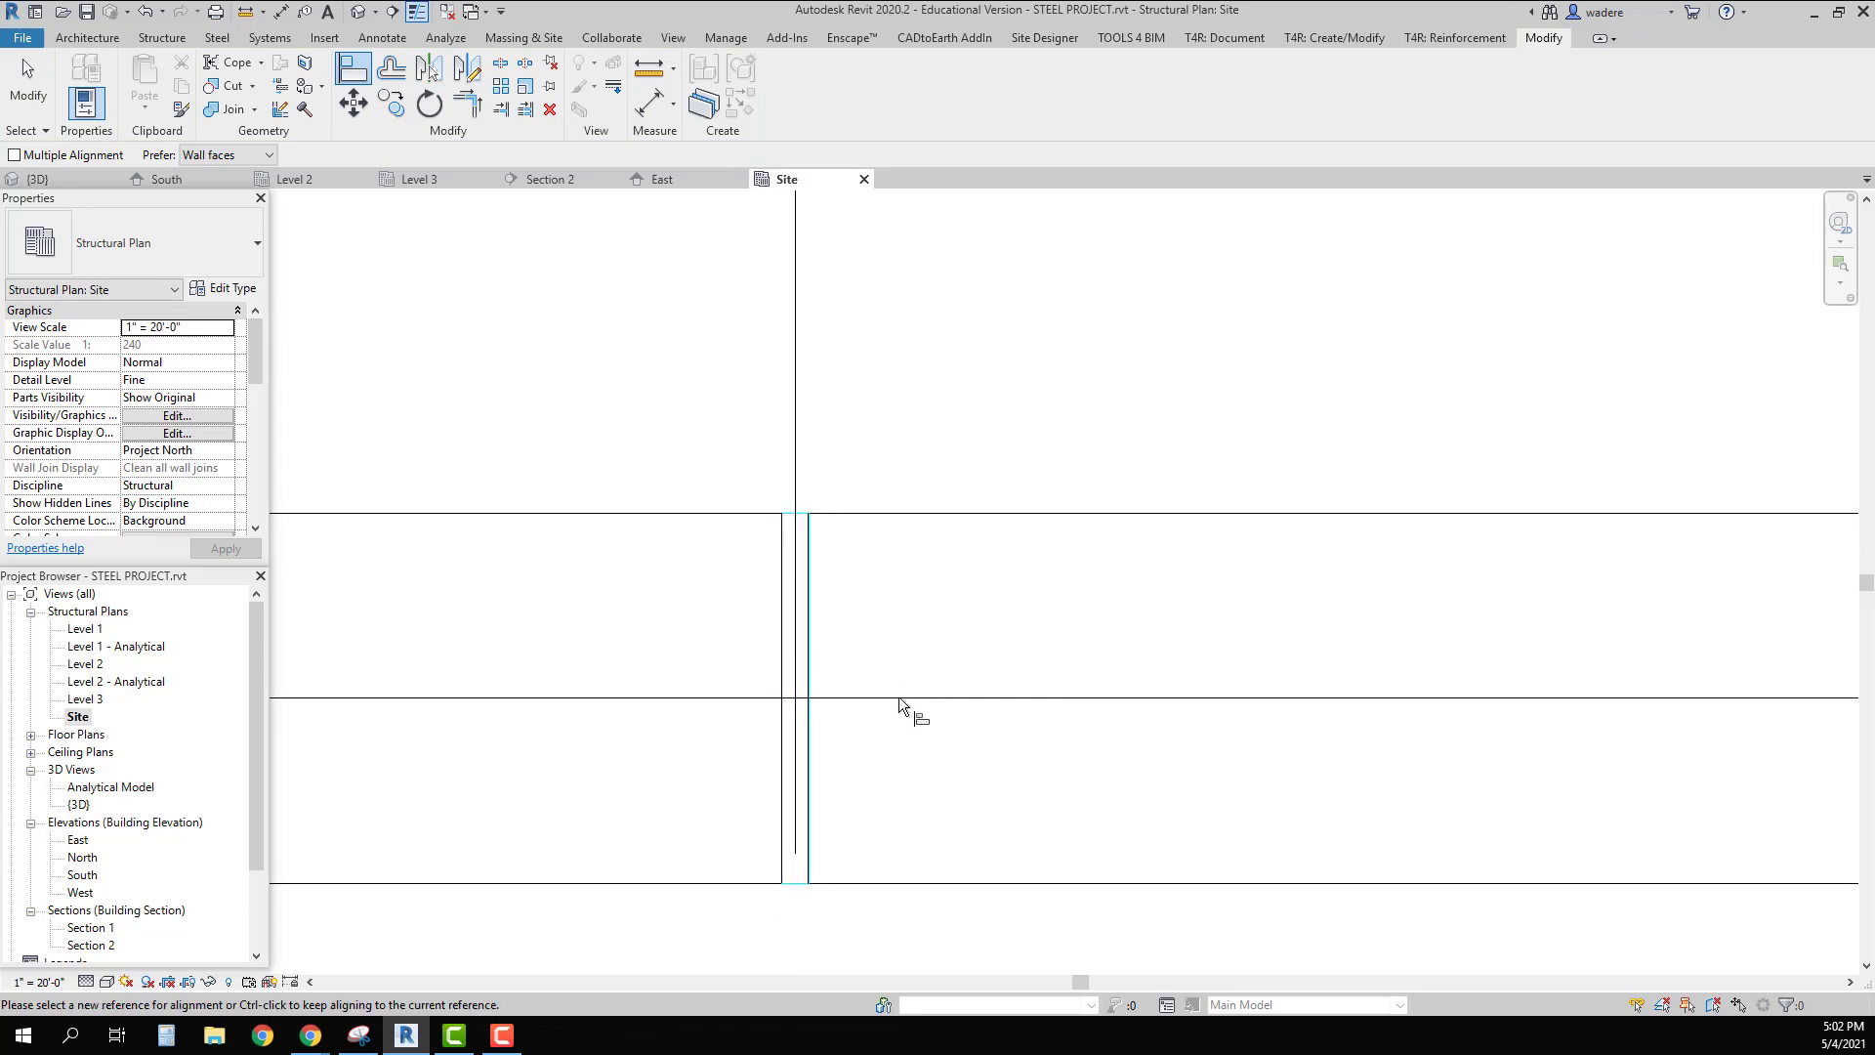
pyautogui.scroll(2, 852, 920)
pyautogui.scroll(3, 786, 884)
pyautogui.press('Escape')
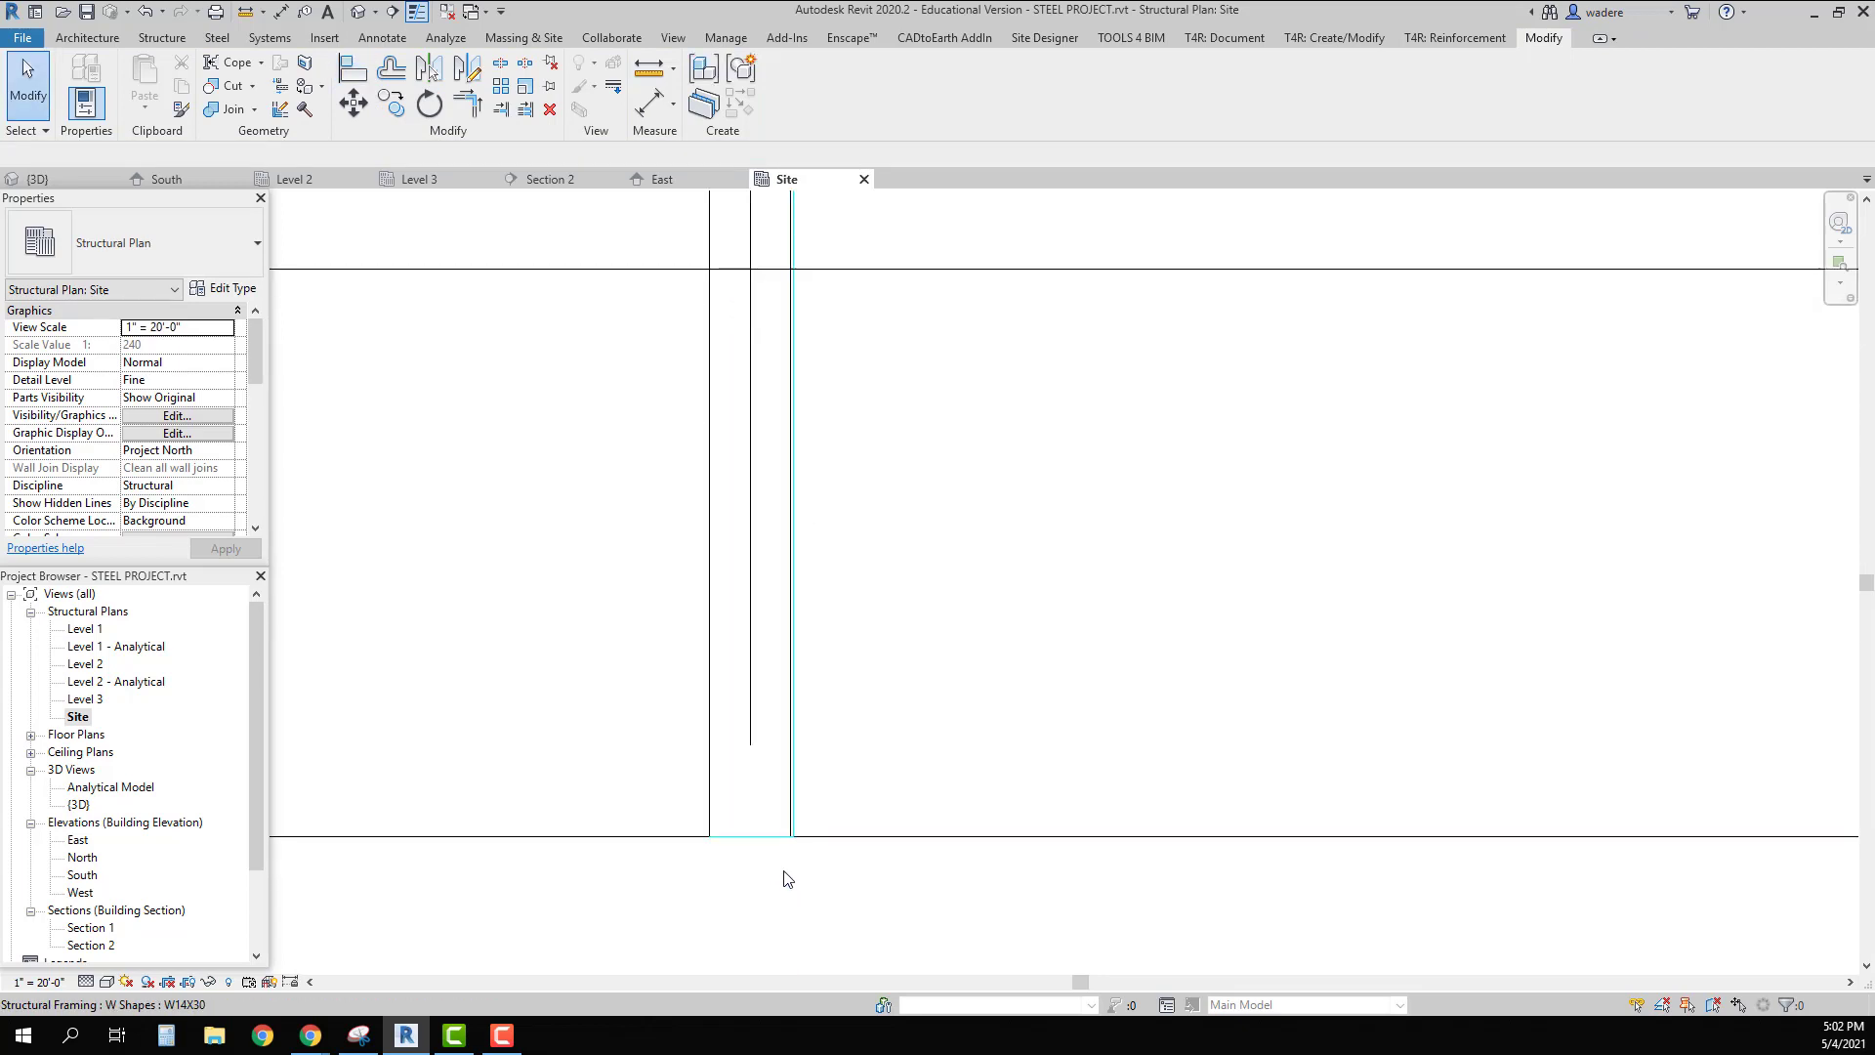
# Step: Set the ridge plate's thickness to 0' 0 31/64" to fit the gap between the two rafter ends
pyautogui.click(778, 837)
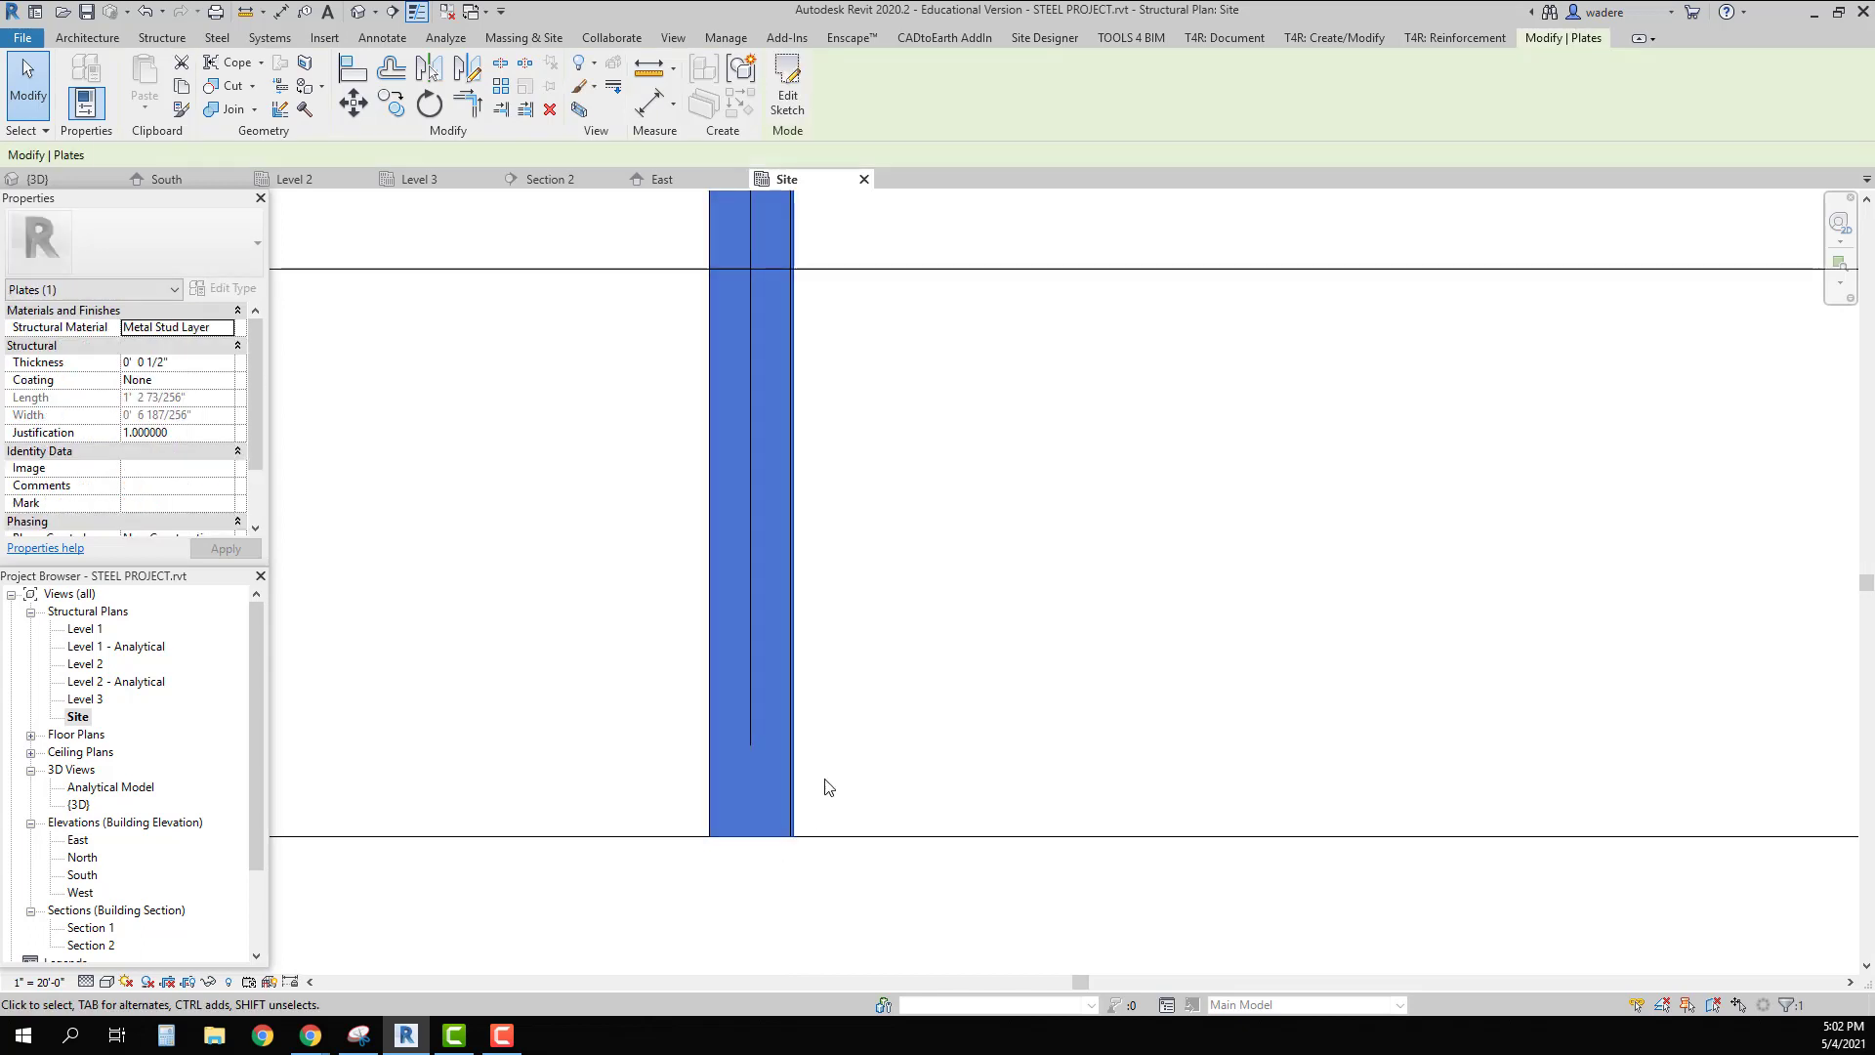
pyautogui.scroll(-2, 830, 757)
pyautogui.moveTo(835, 758); pyautogui.dragTo(816, 921, button='middle')
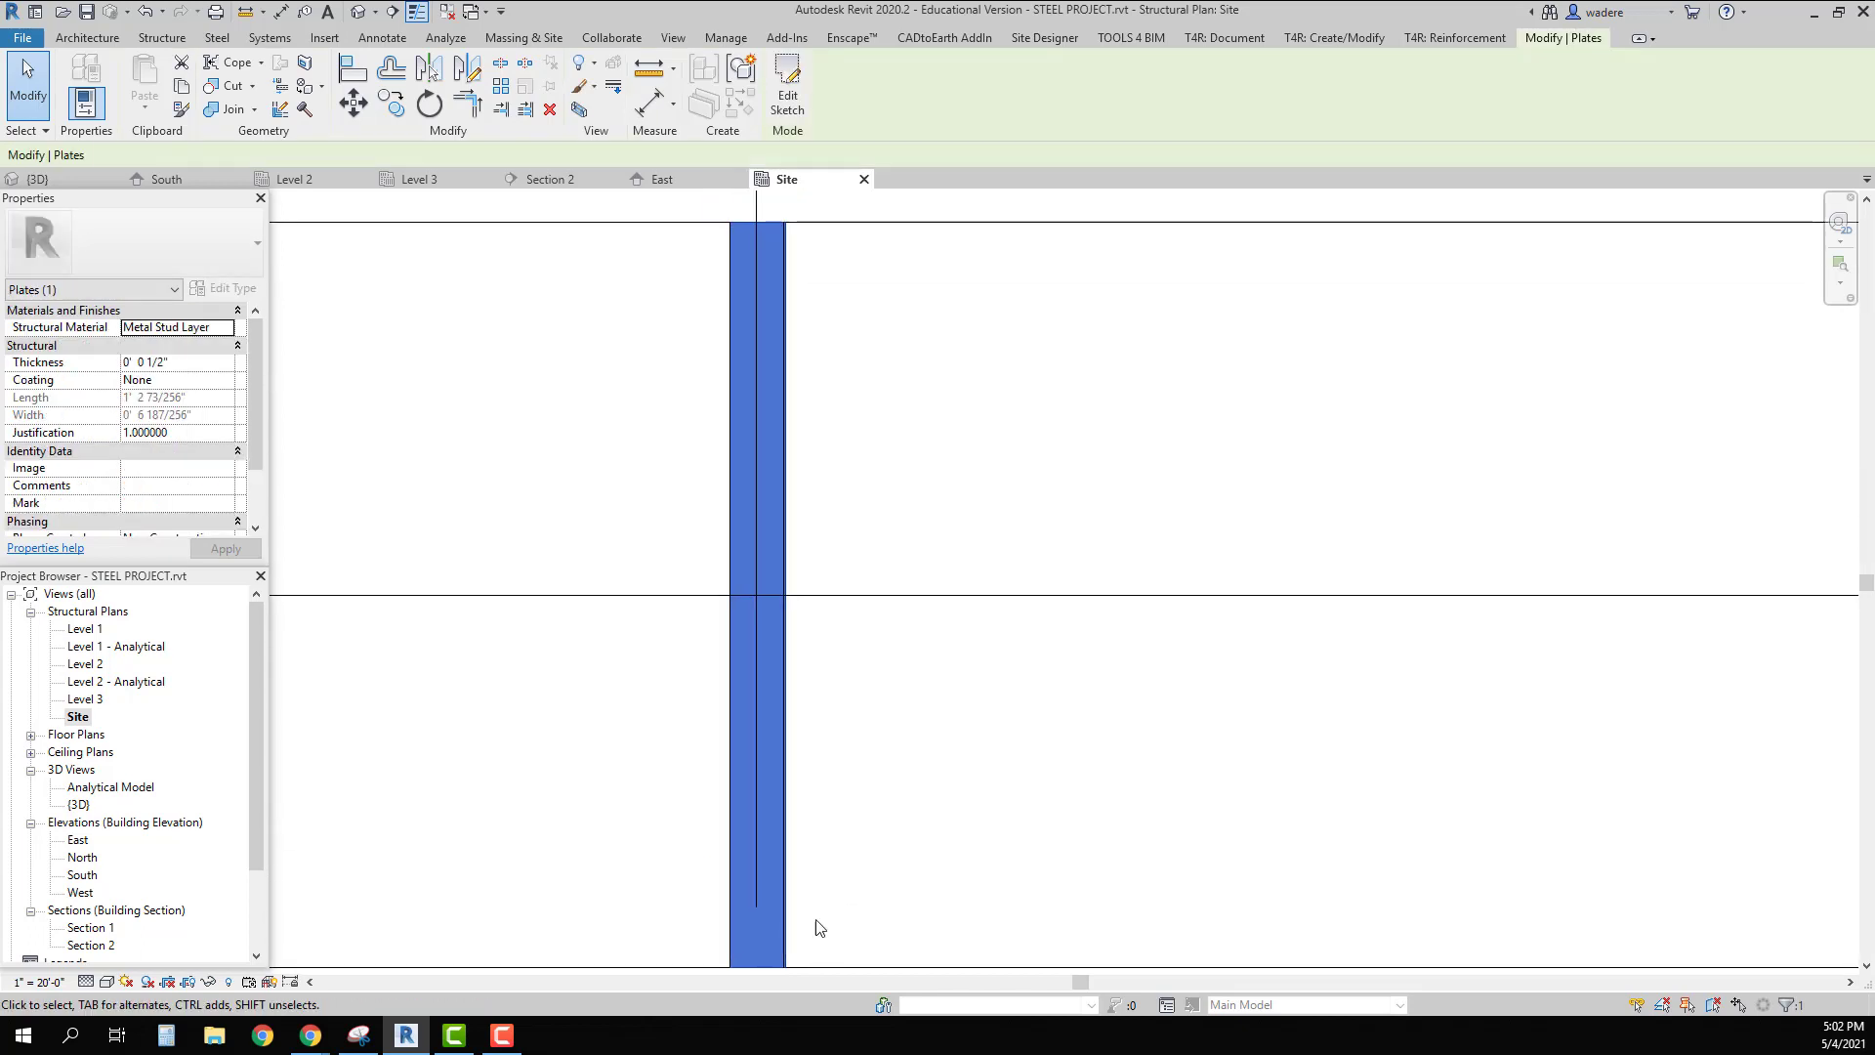
pyautogui.scroll(5, 835, 774)
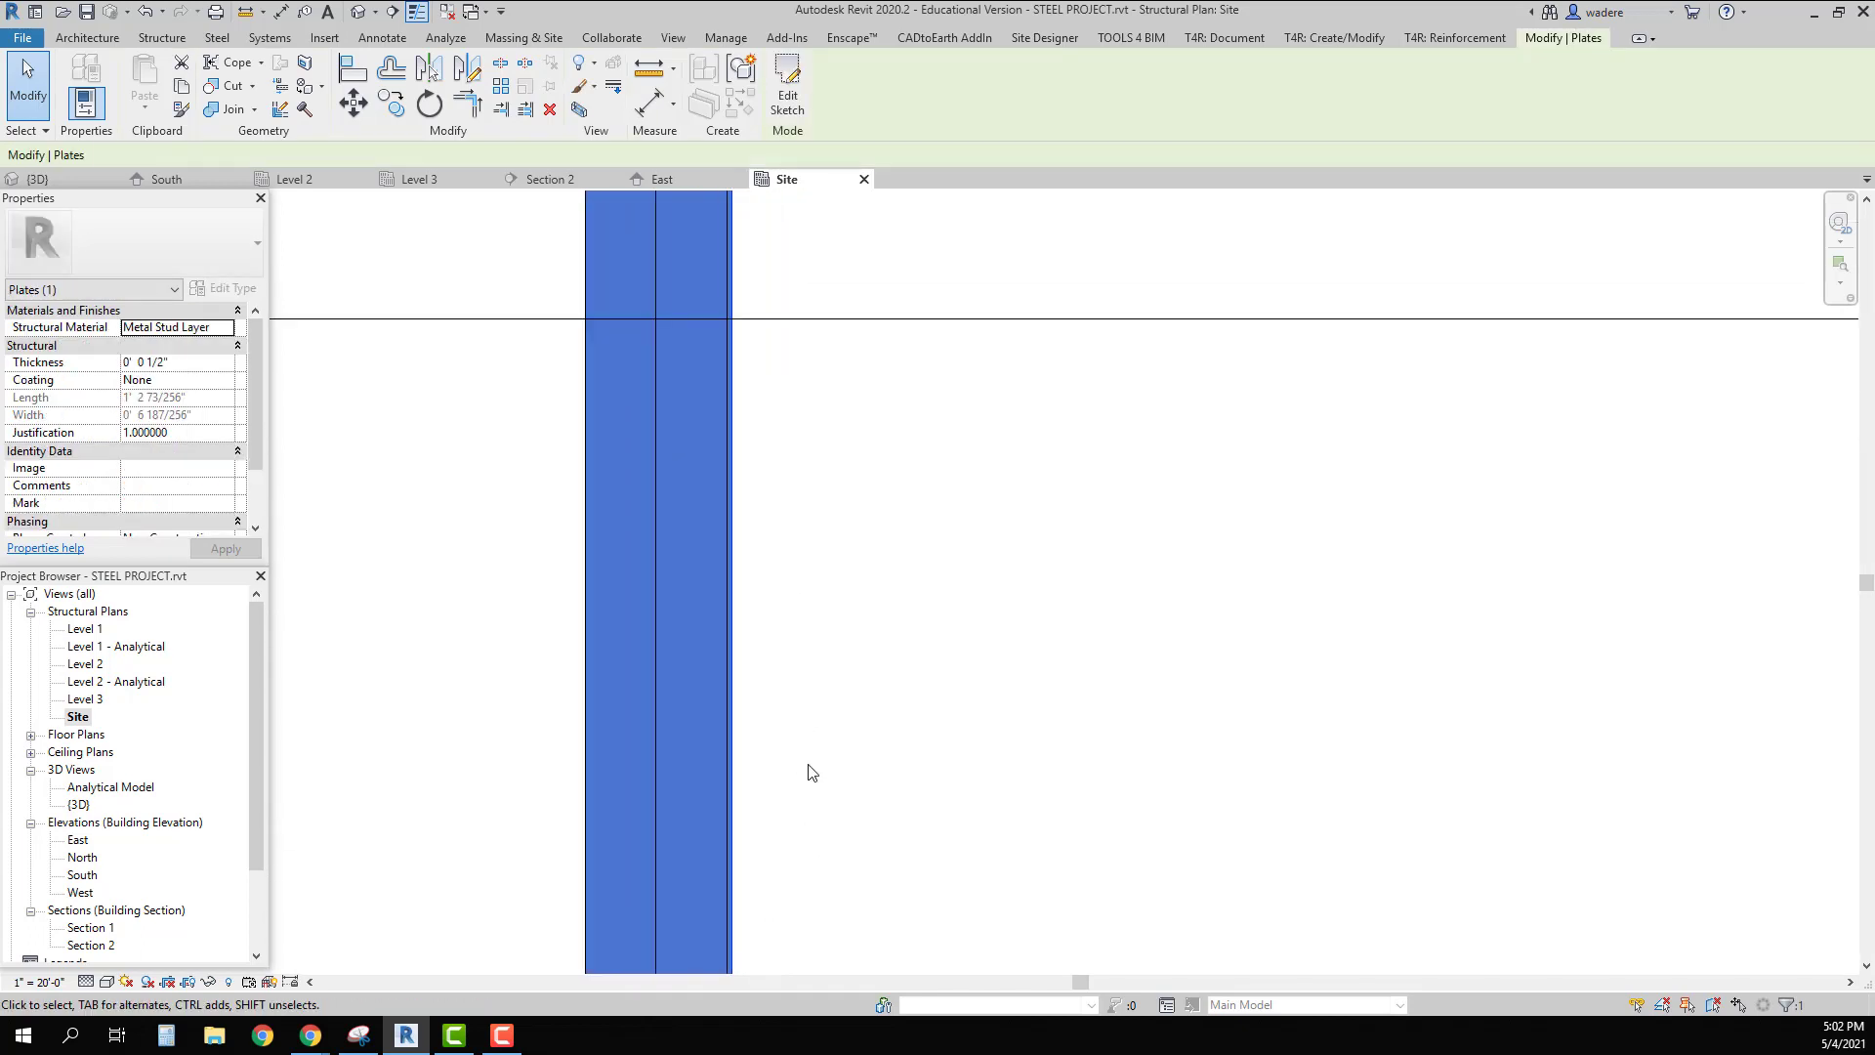
pyautogui.scroll(-5, 688, 754)
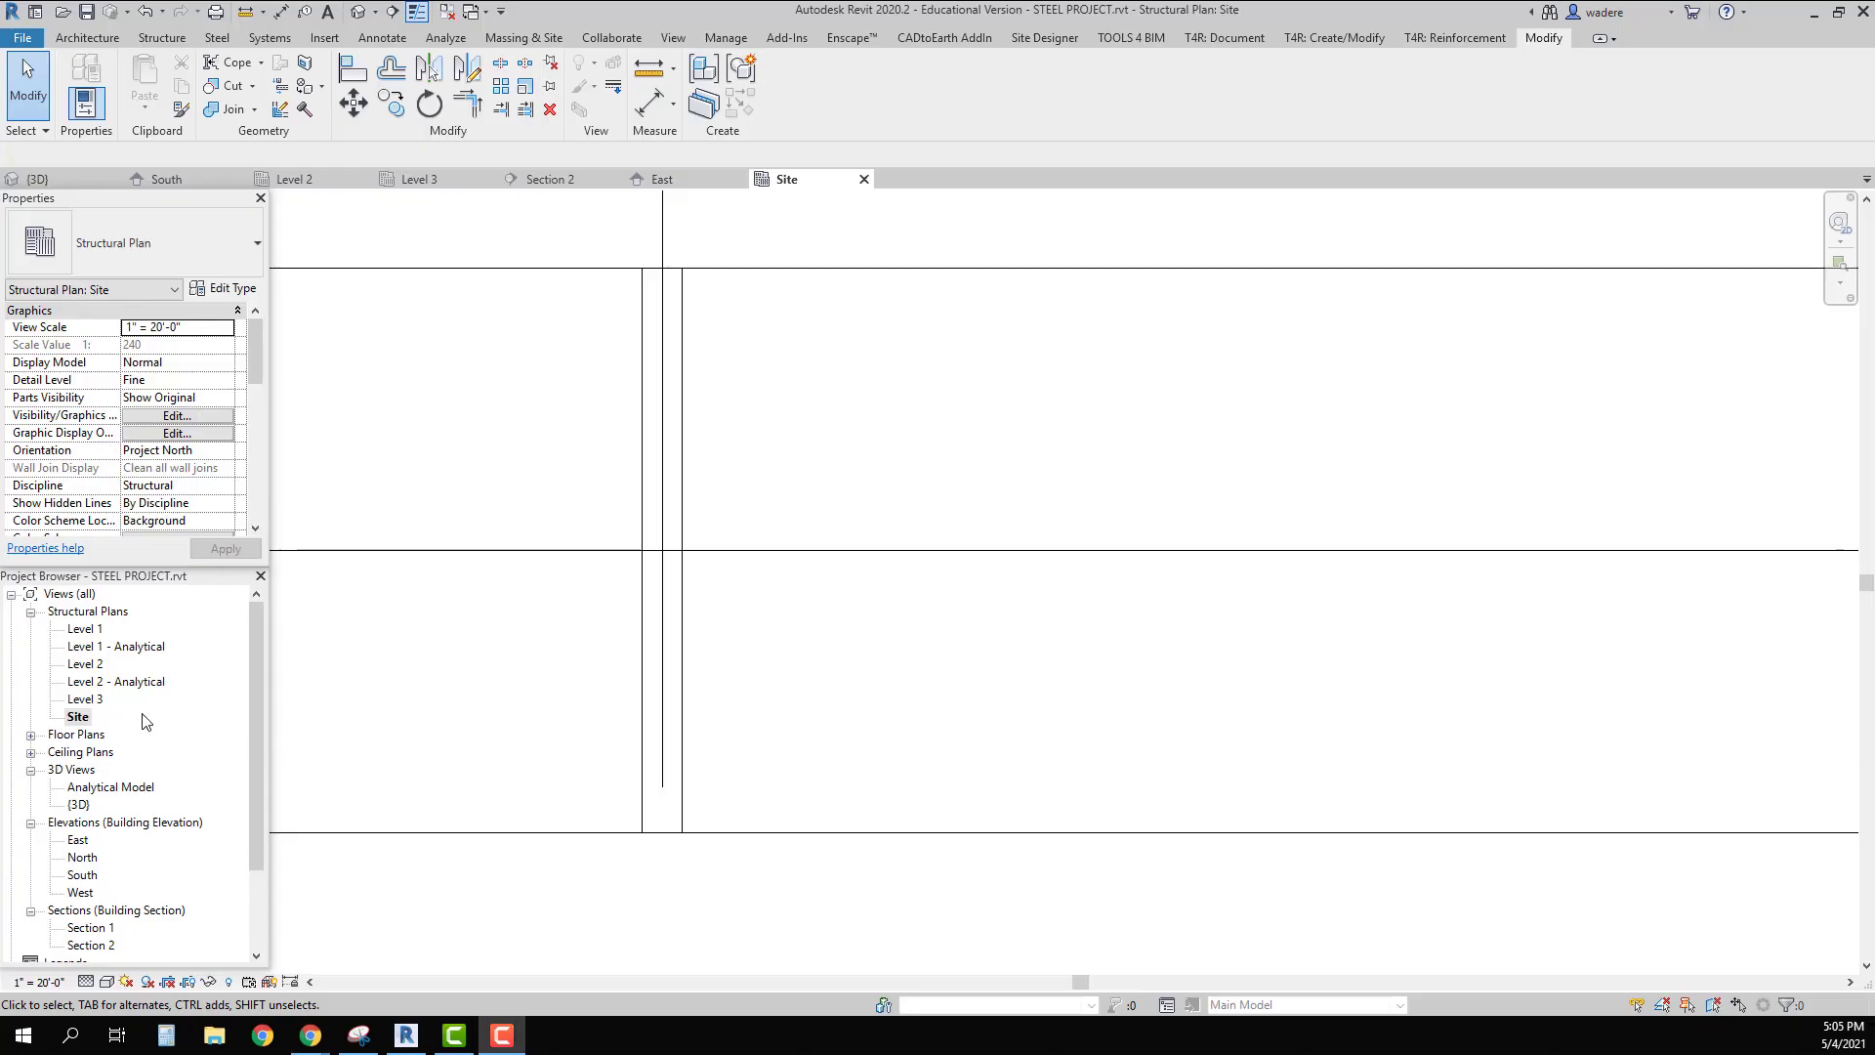
# Step: Return to the 3D view, check the ridge plate's fit between the rafters, and start another steel plate
pyautogui.doubleClick(82, 806)
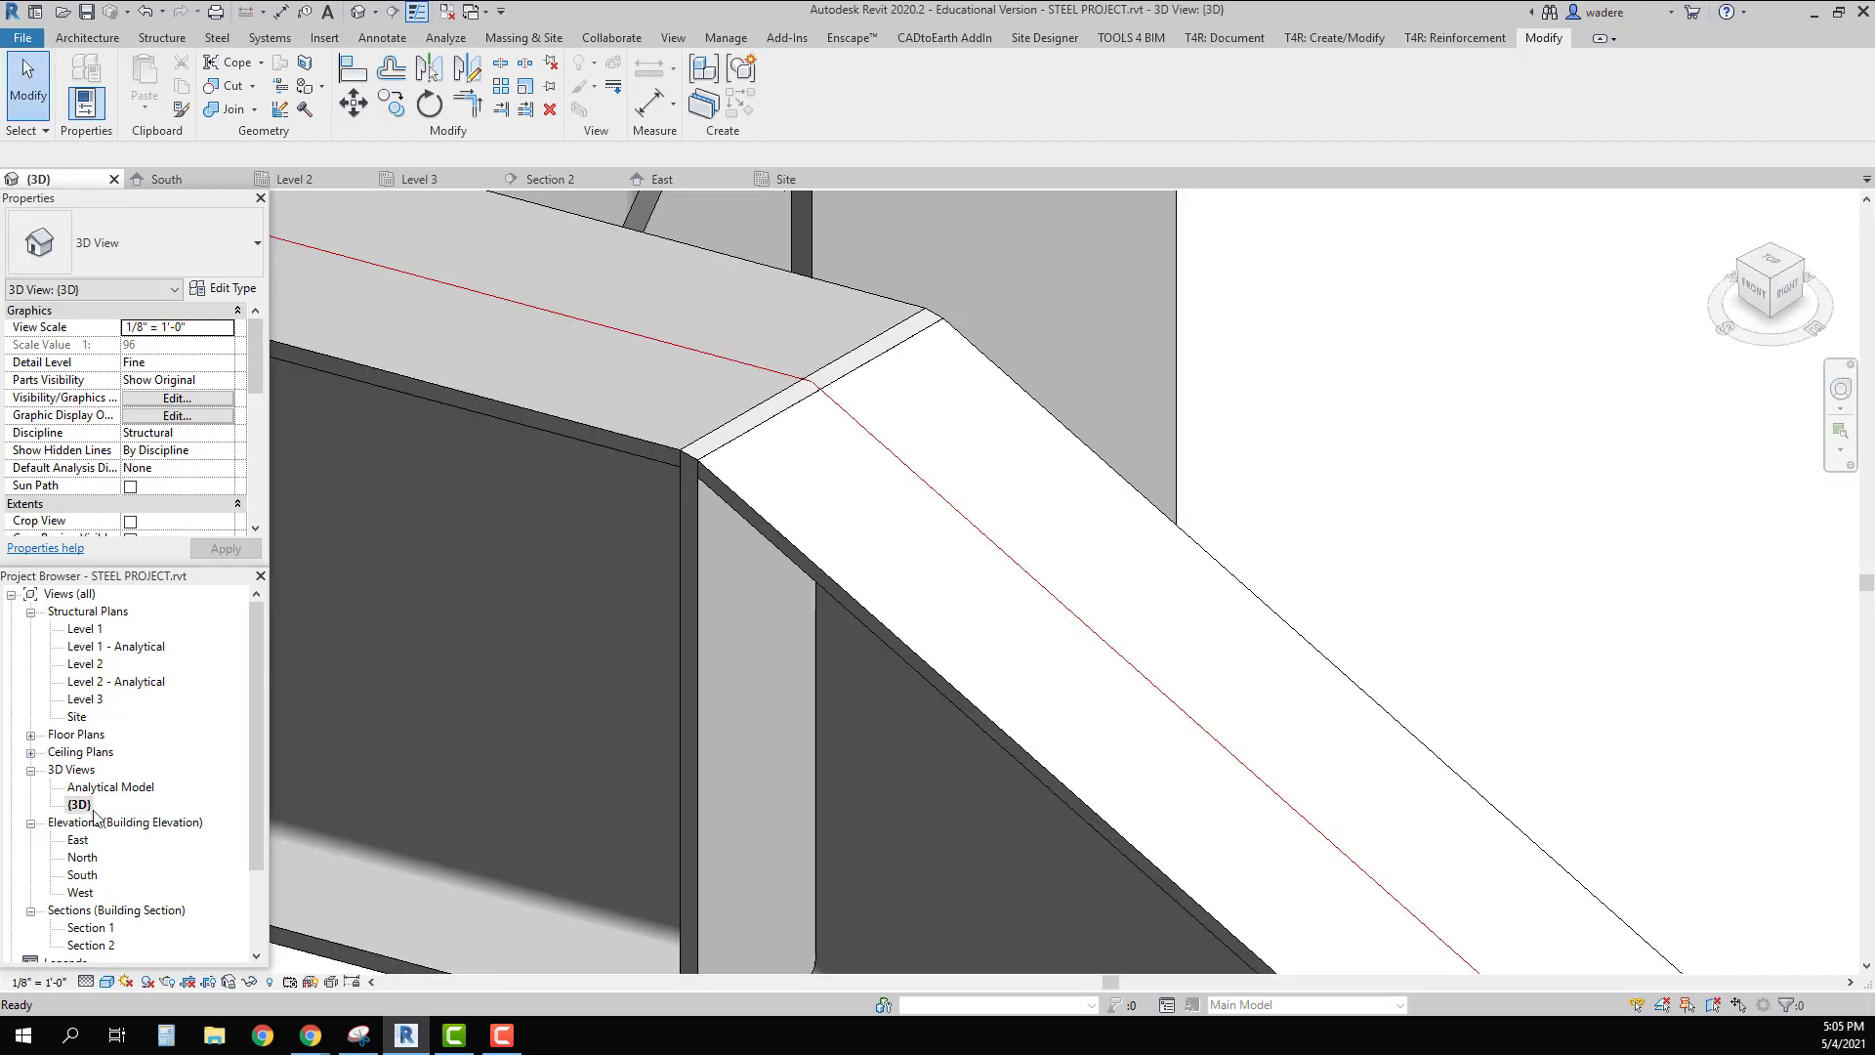
pyautogui.moveTo(736, 750); pyautogui.dragTo(641, 541, button='middle')
pyautogui.scroll(3, 615, 576)
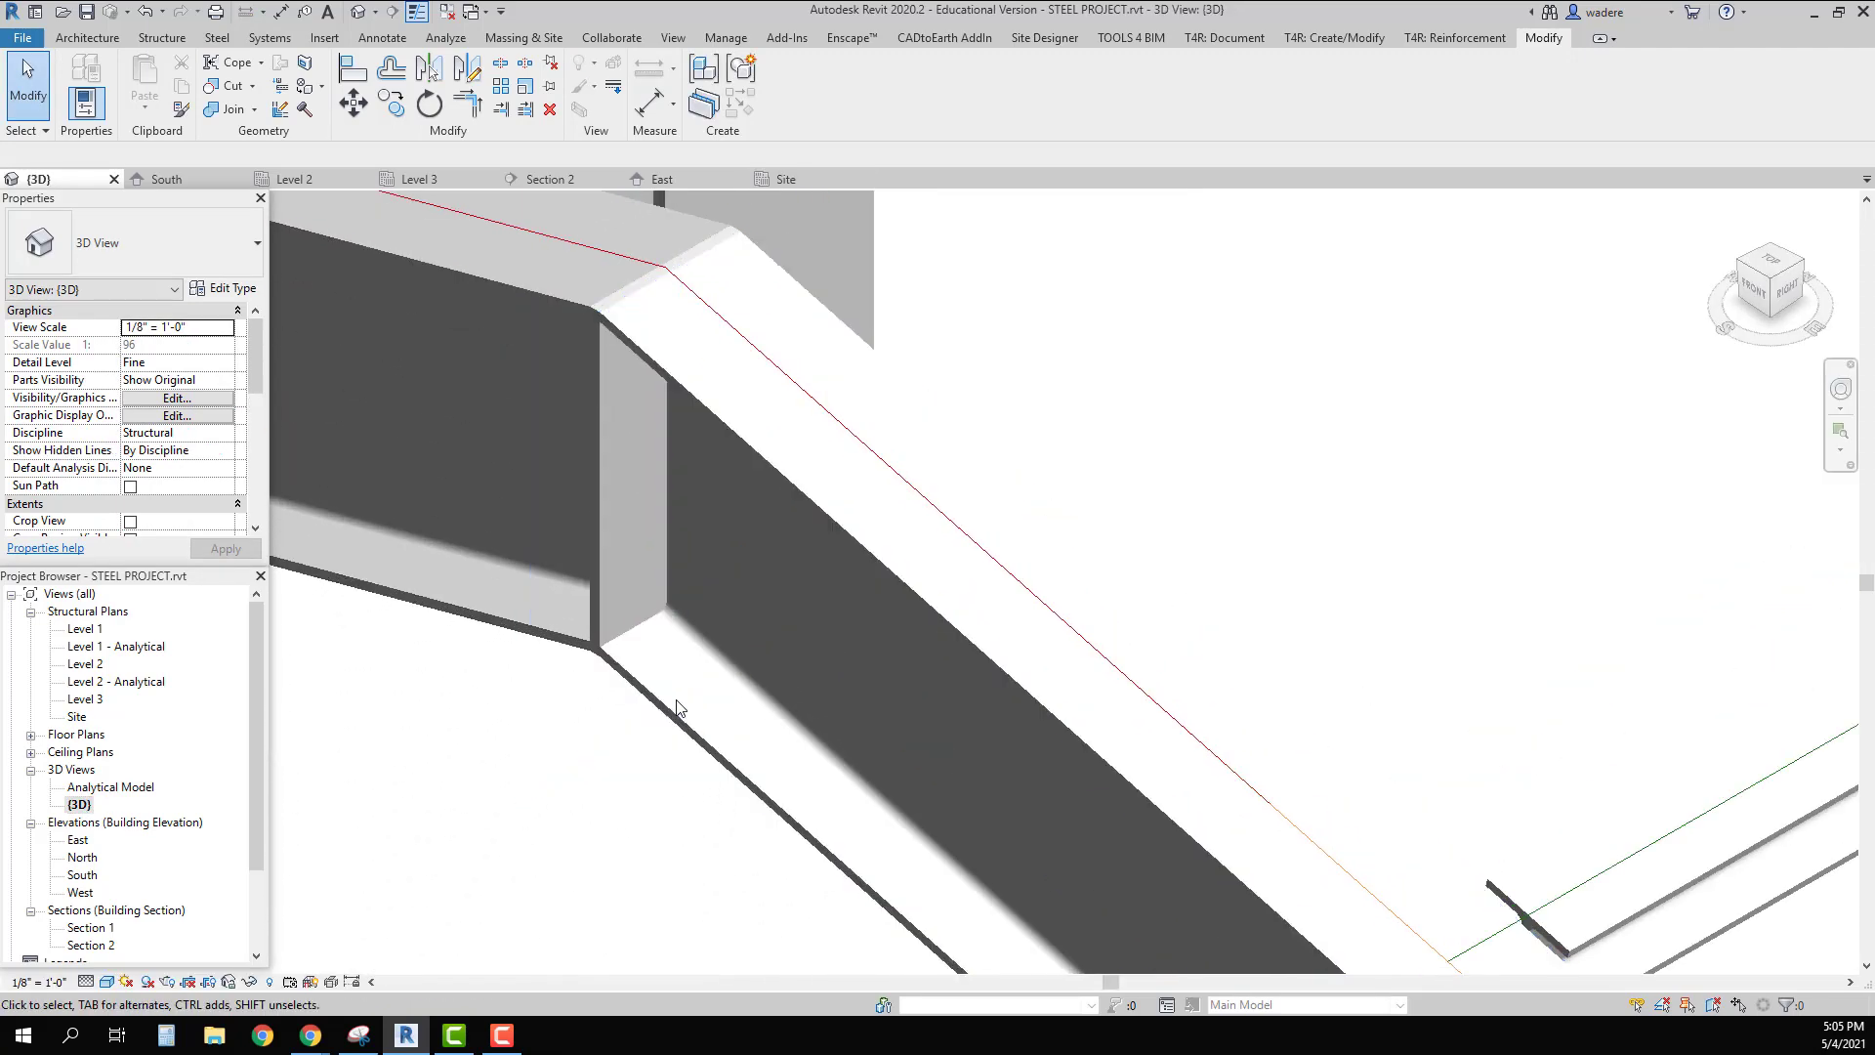
pyautogui.click(600, 605)
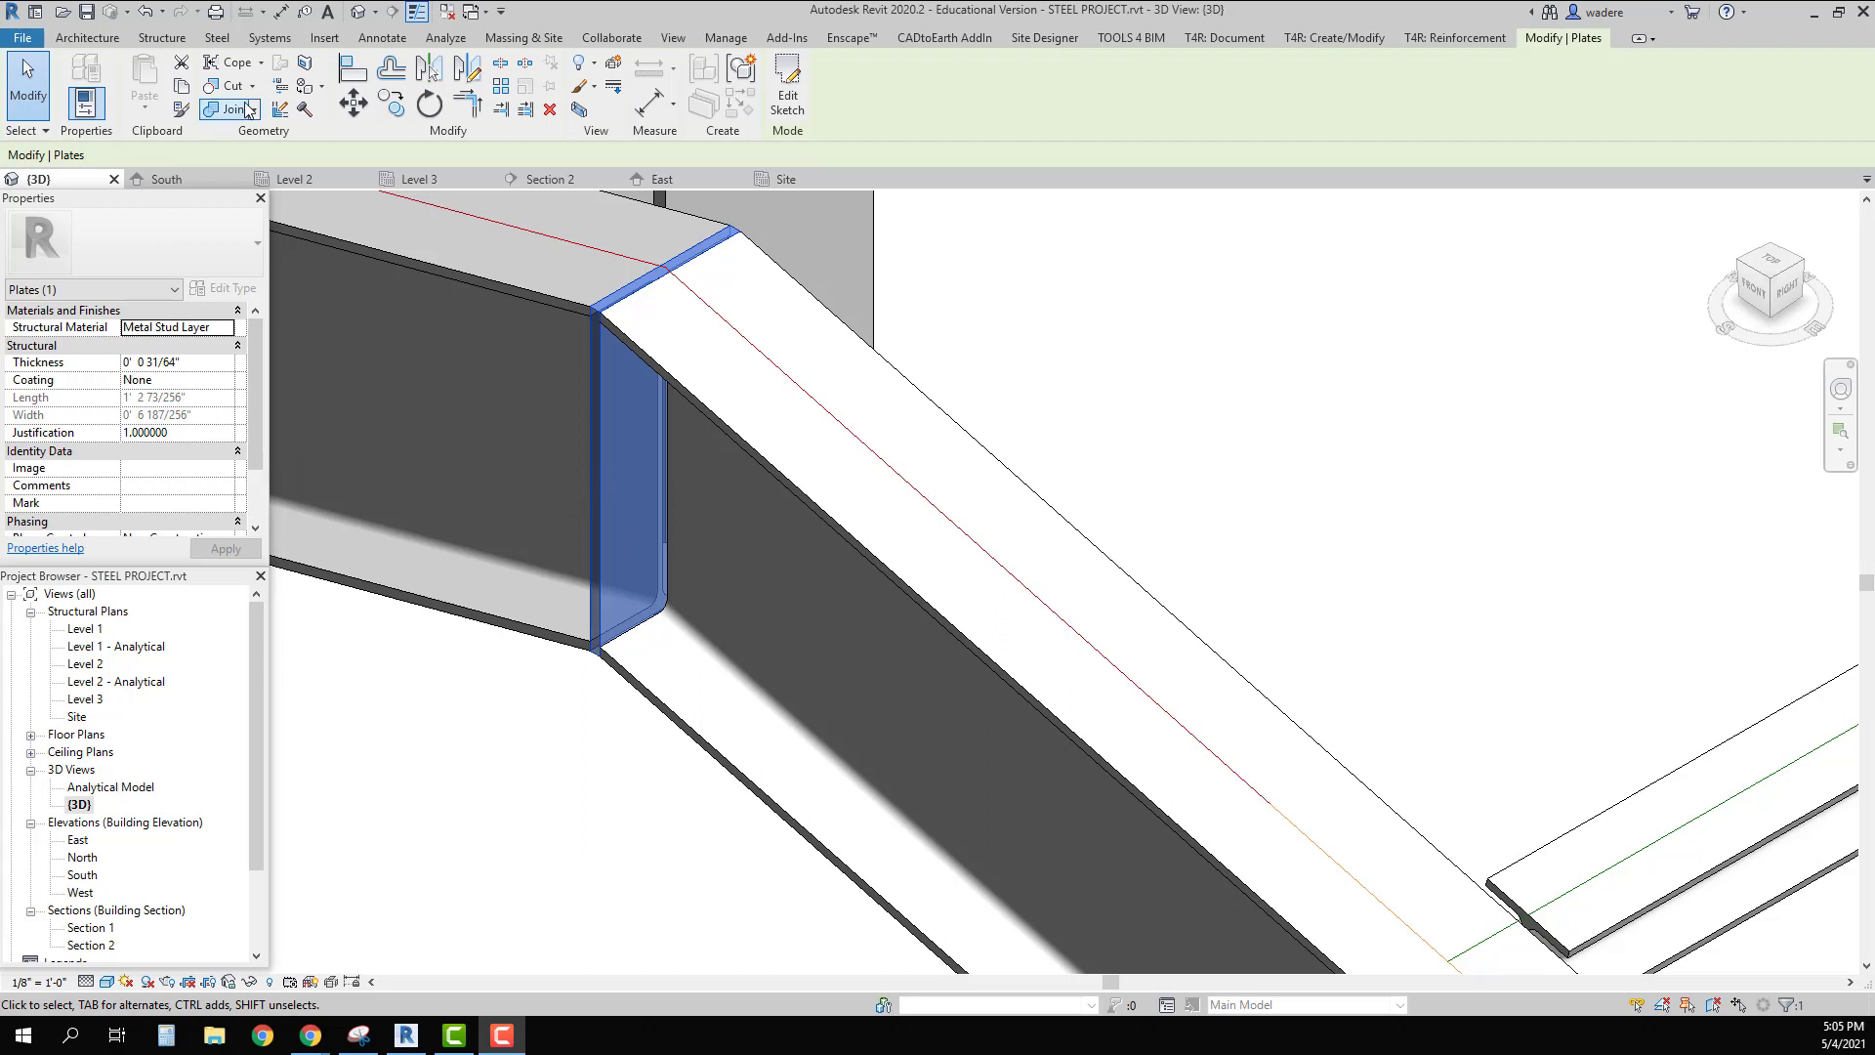
pyautogui.click(219, 39)
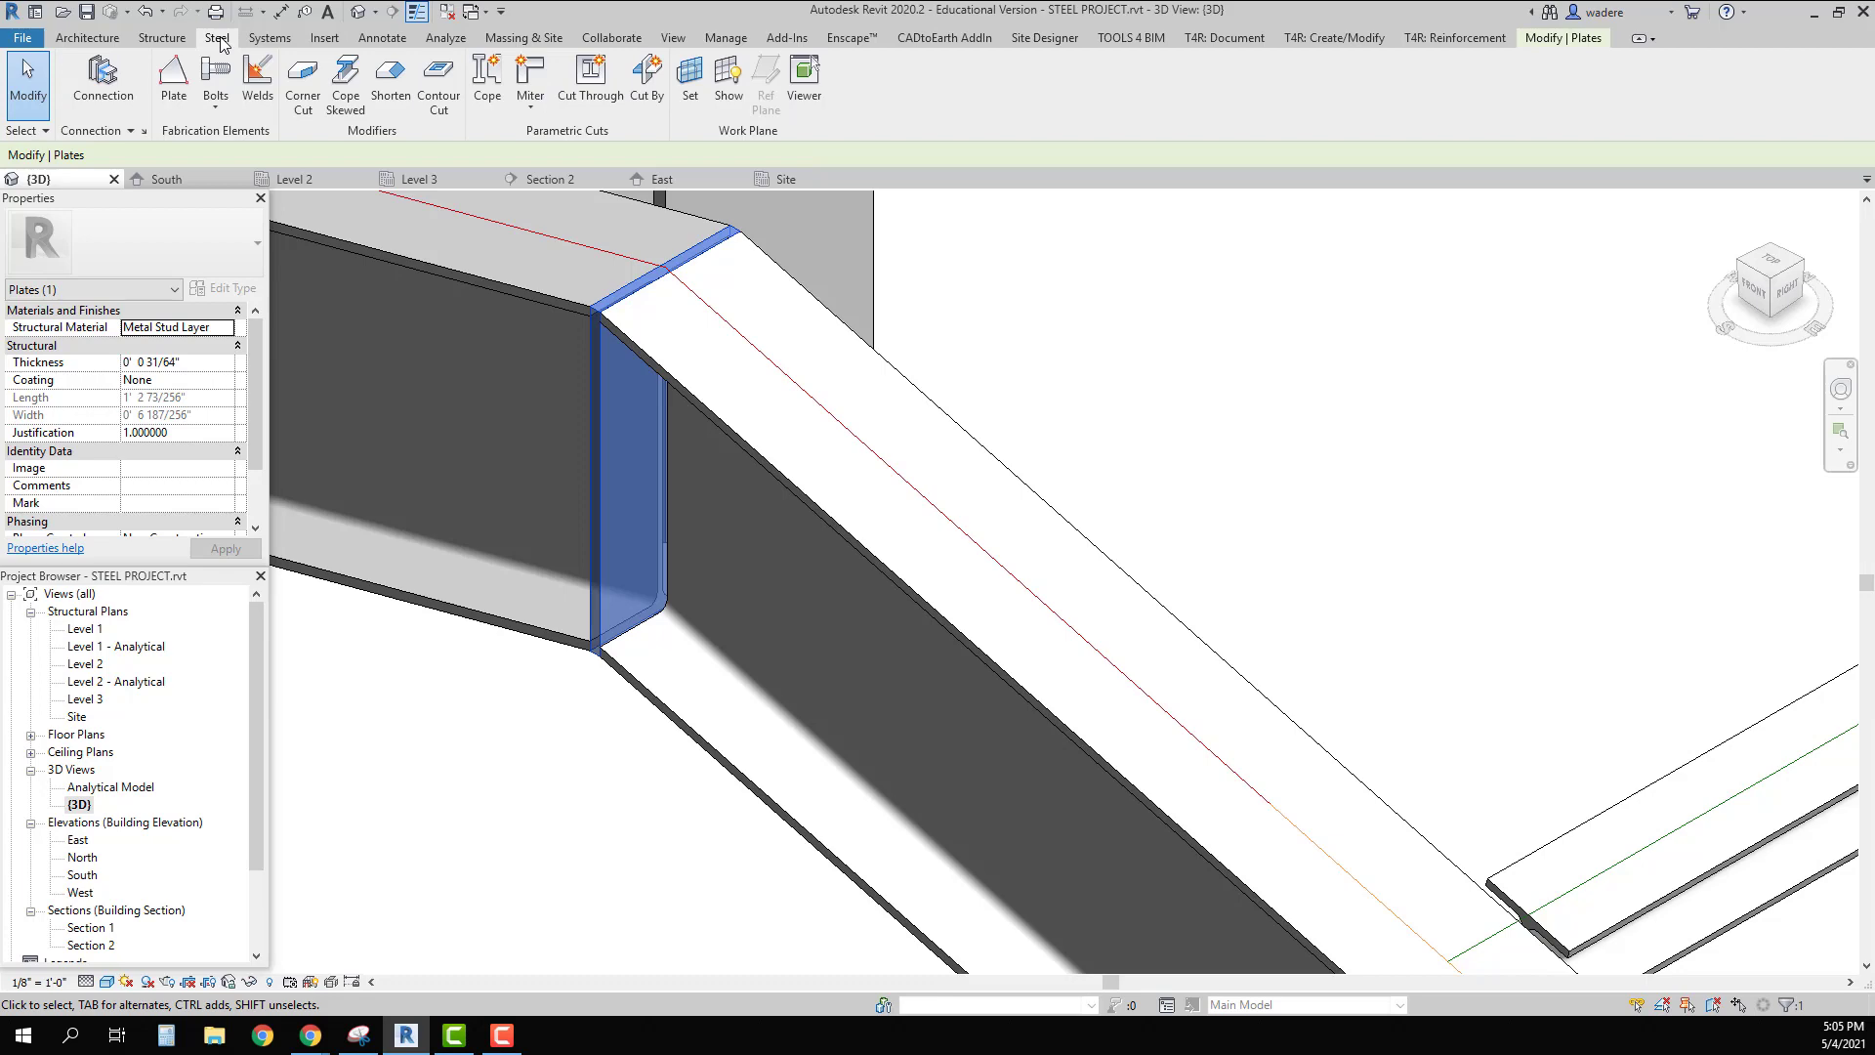
pyautogui.click(175, 82)
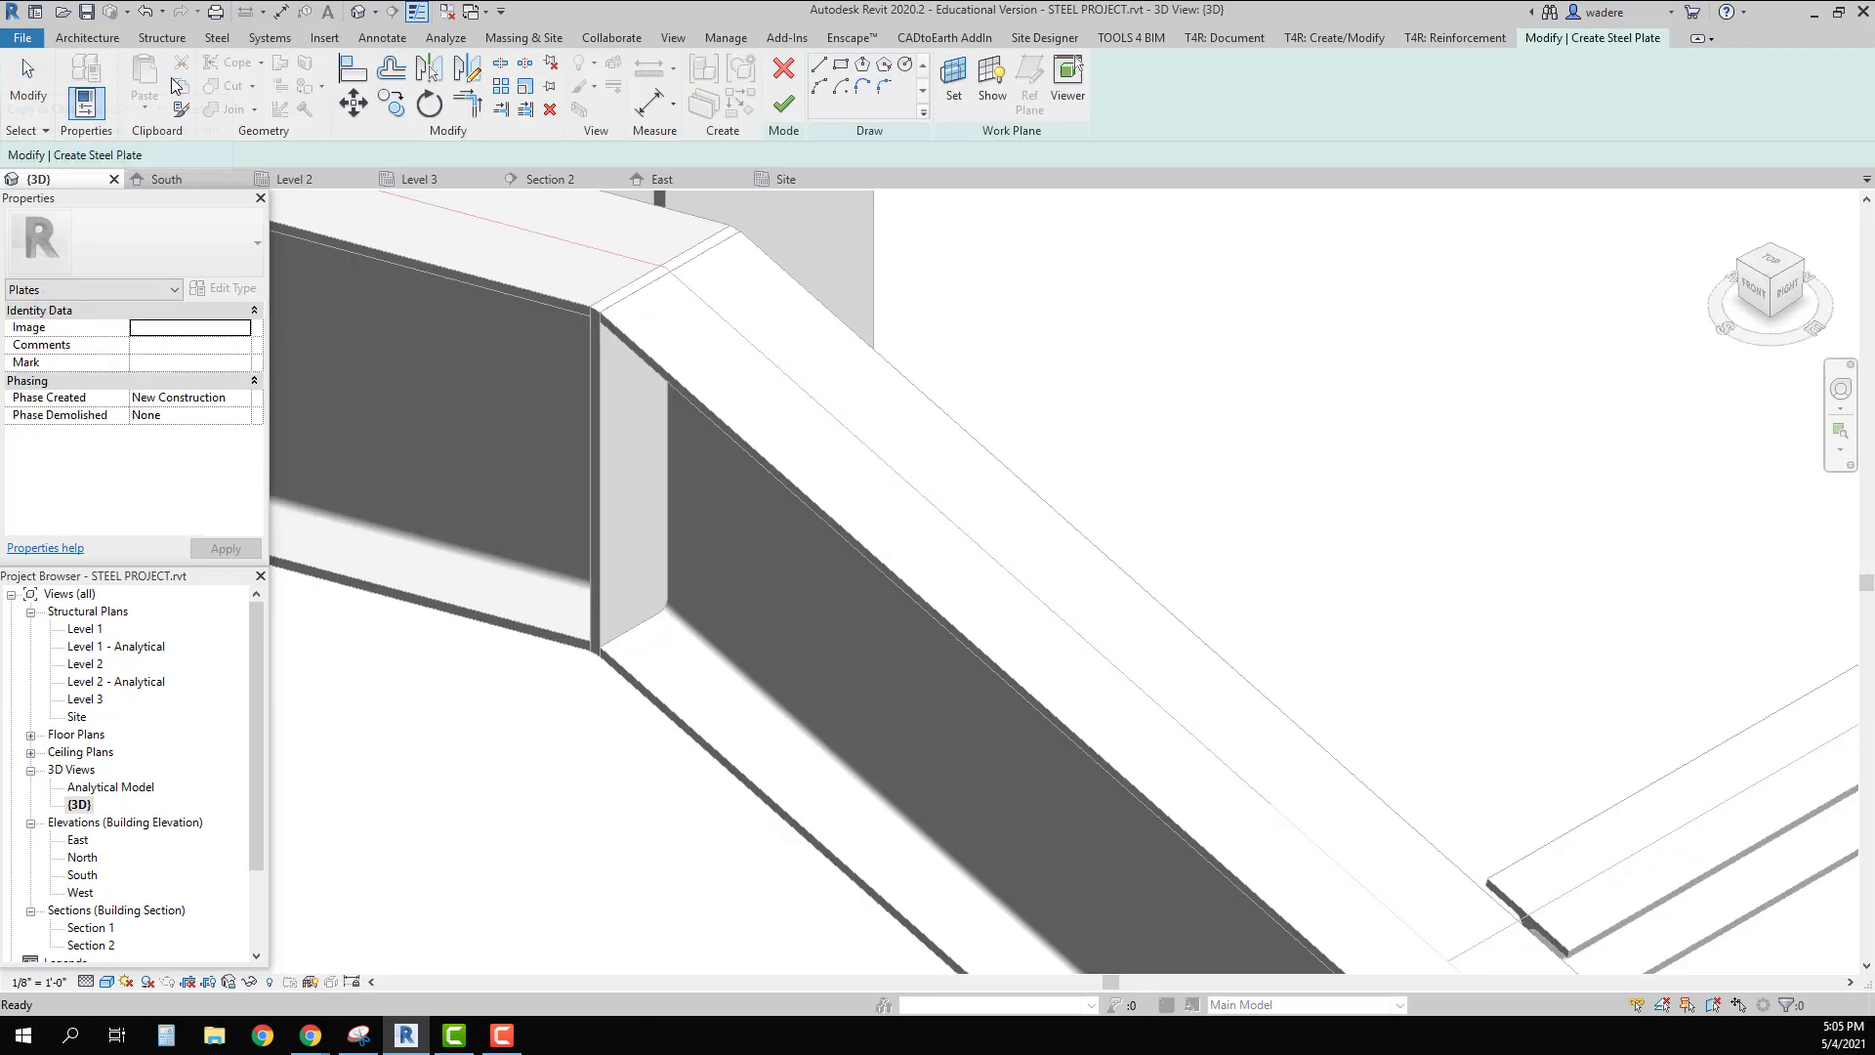
# Step: Set the new plate sketch's work plane by picking a plane on the rafter's web beside the ridge plate
pyautogui.click(954, 80)
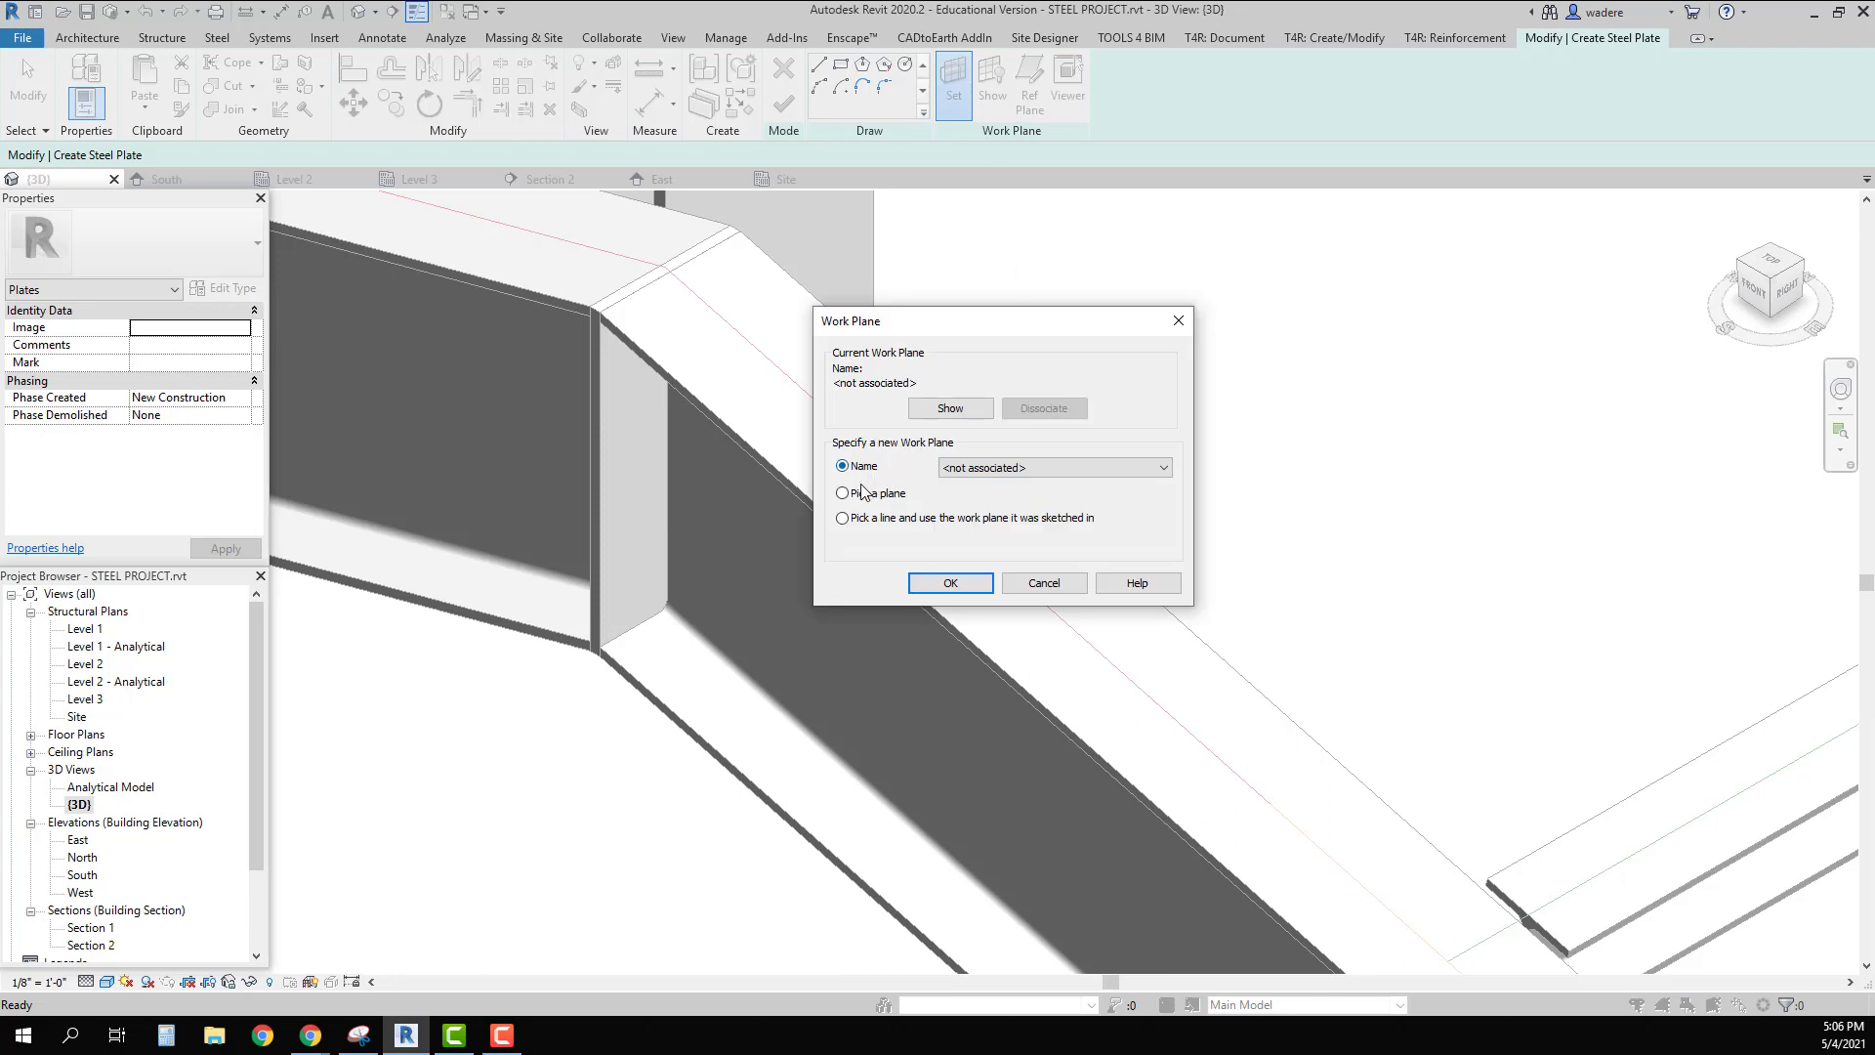
pyautogui.click(951, 582)
pyautogui.scroll(5, 664, 633)
pyautogui.scroll(2, 696, 601)
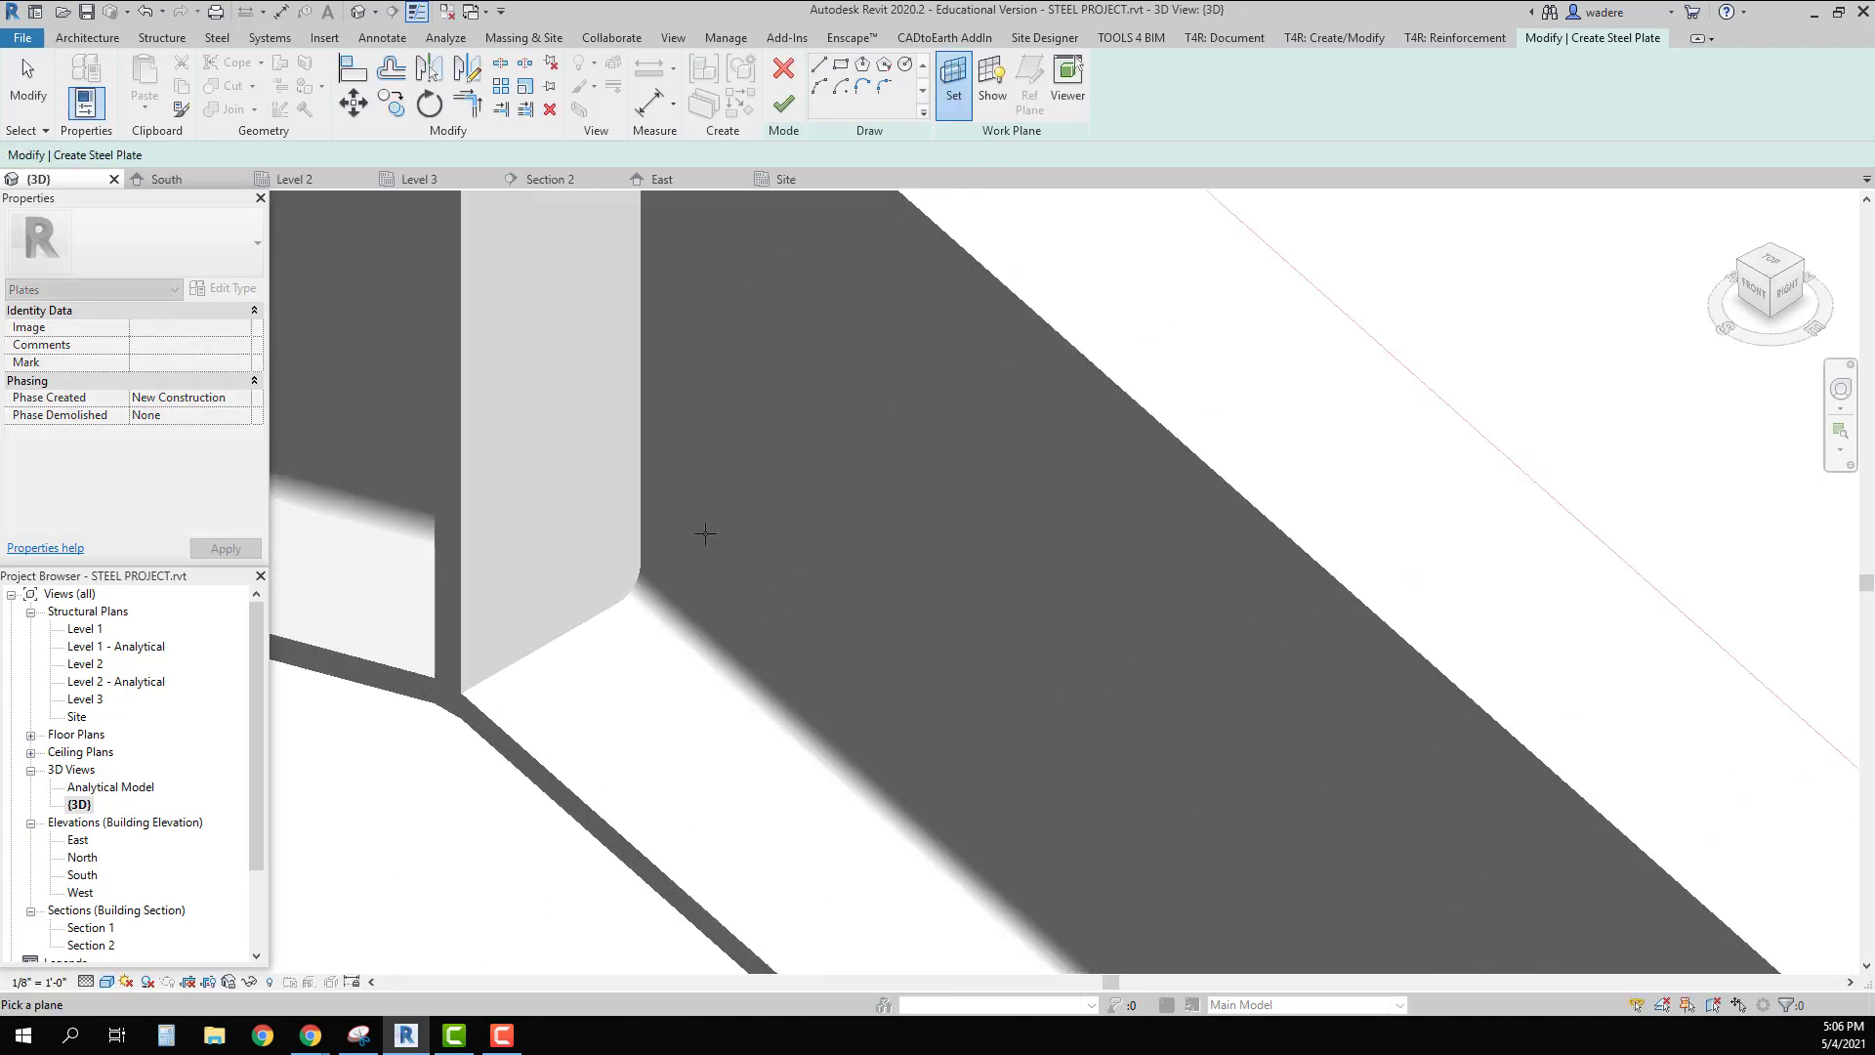
pyautogui.scroll(-2, 646, 418)
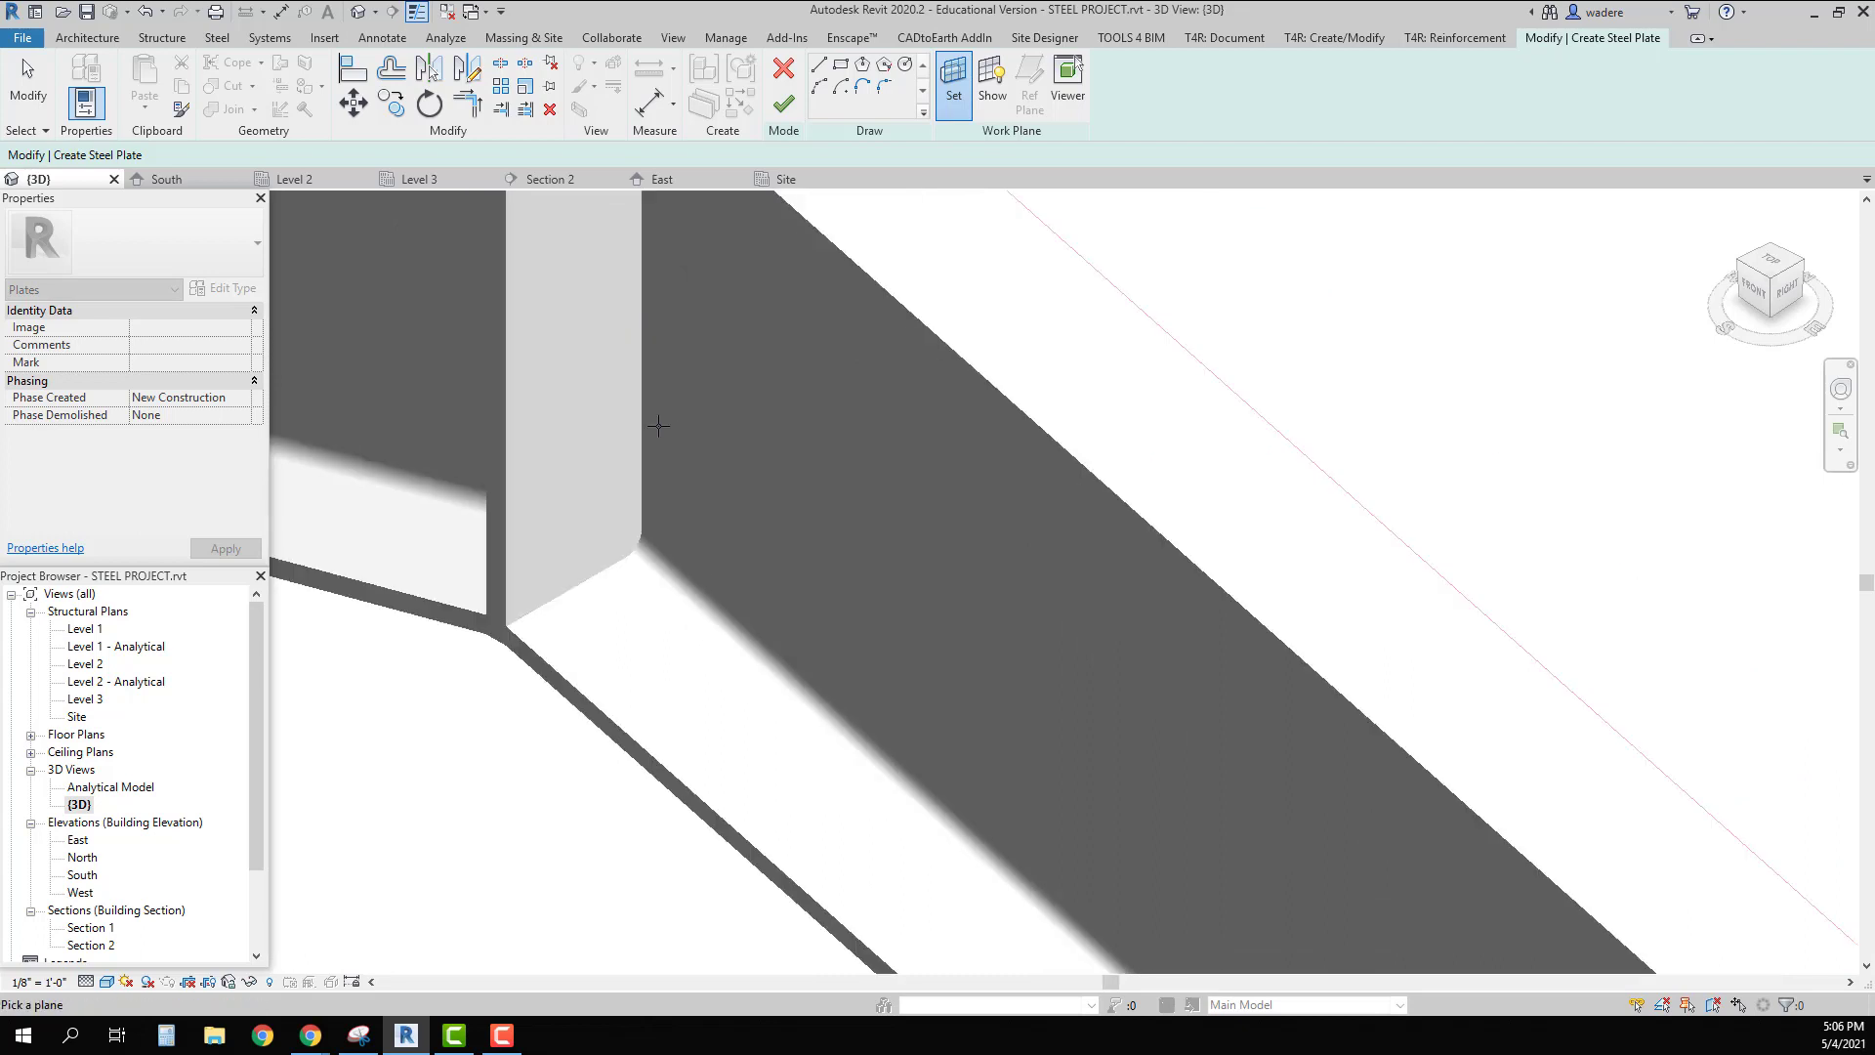
pyautogui.scroll(-3, 781, 489)
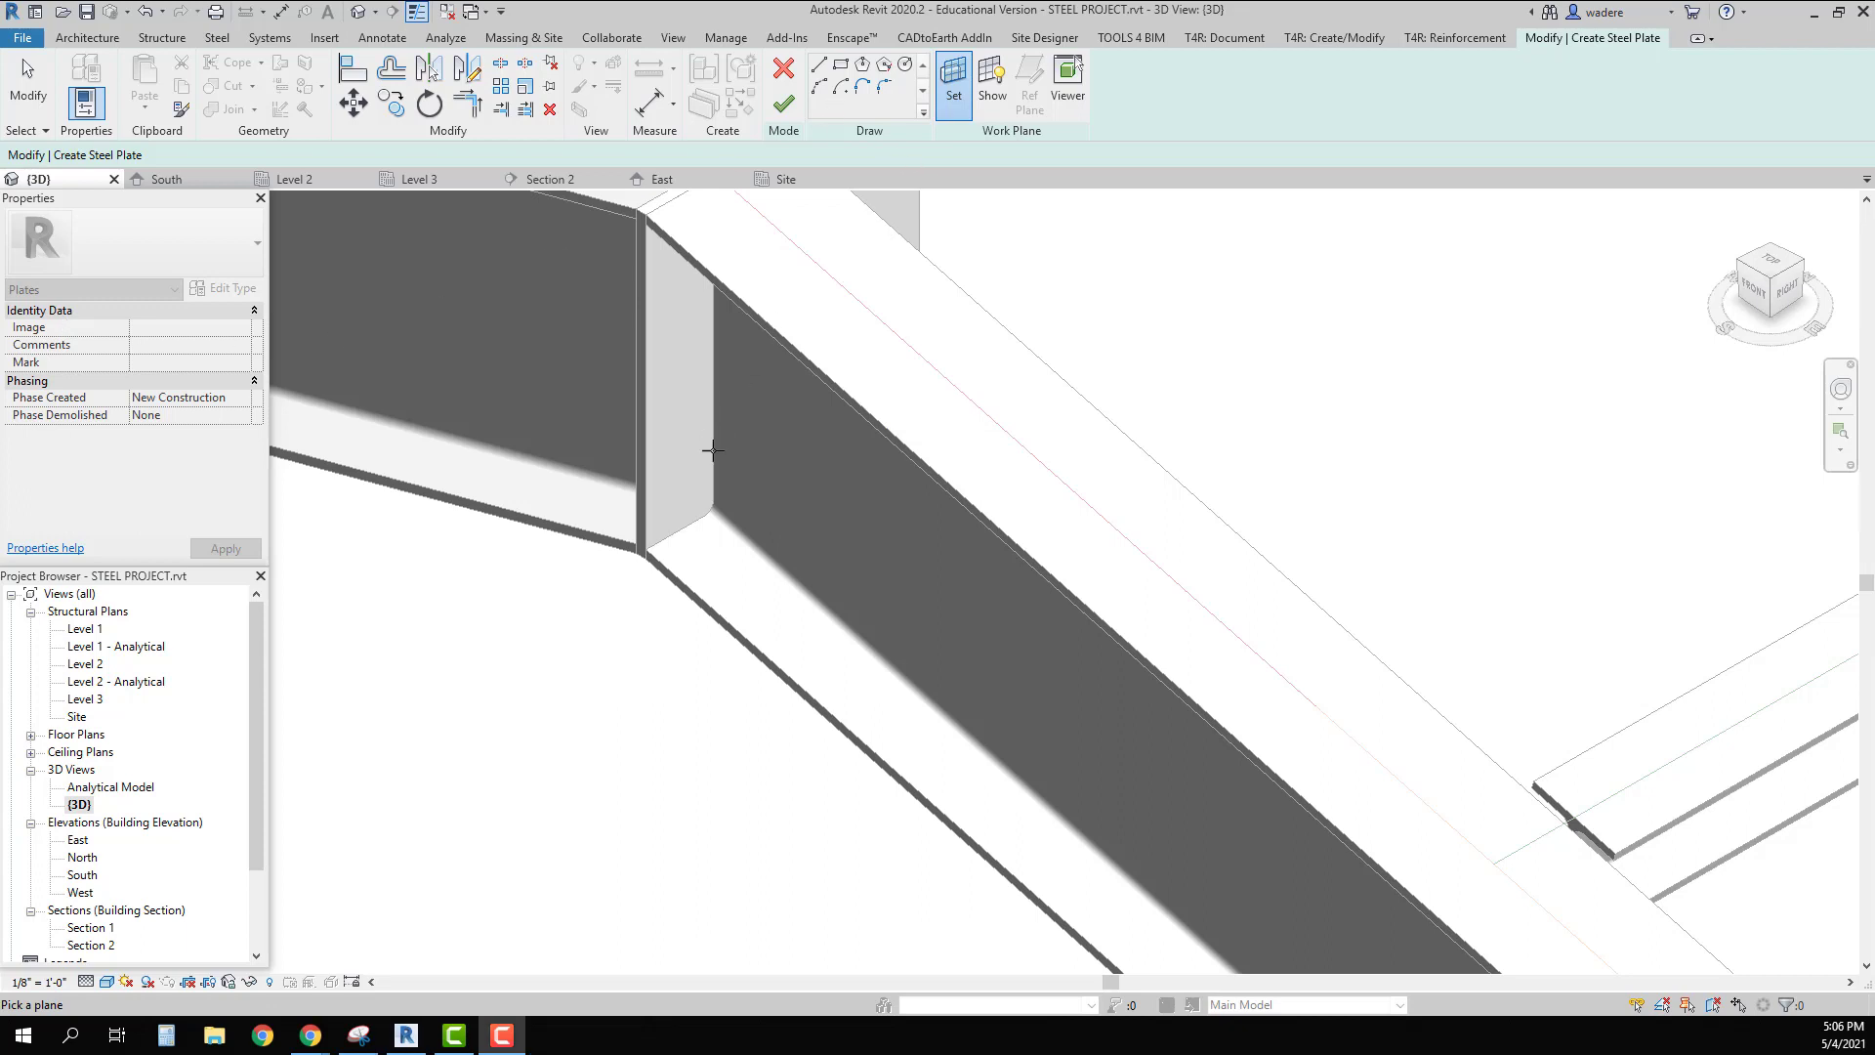
pyautogui.moveTo(713, 450); pyautogui.dragTo(670, 545, button='middle')
pyautogui.click(670, 553)
# Step: Check the work plane's position along the rafters in the 3D view, and turn its display off
pyautogui.scroll(-4, 899, 608)
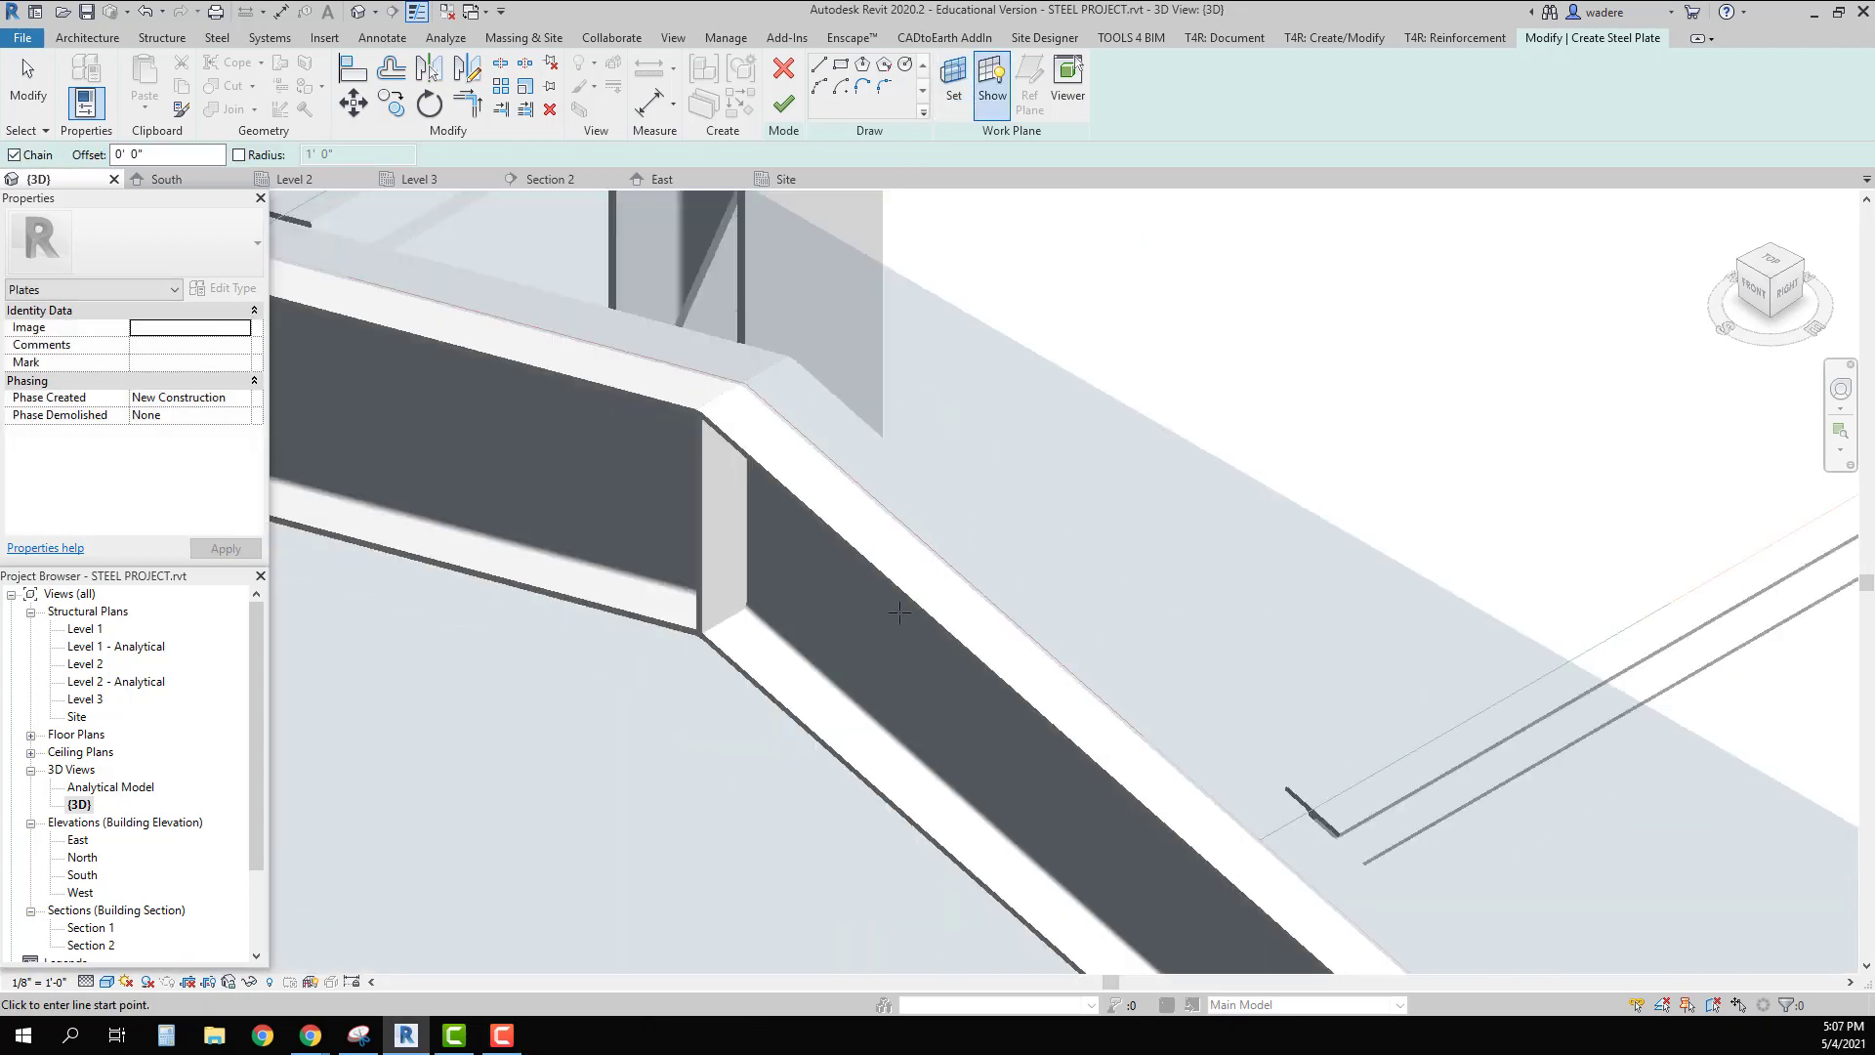
pyautogui.scroll(-5, 899, 609)
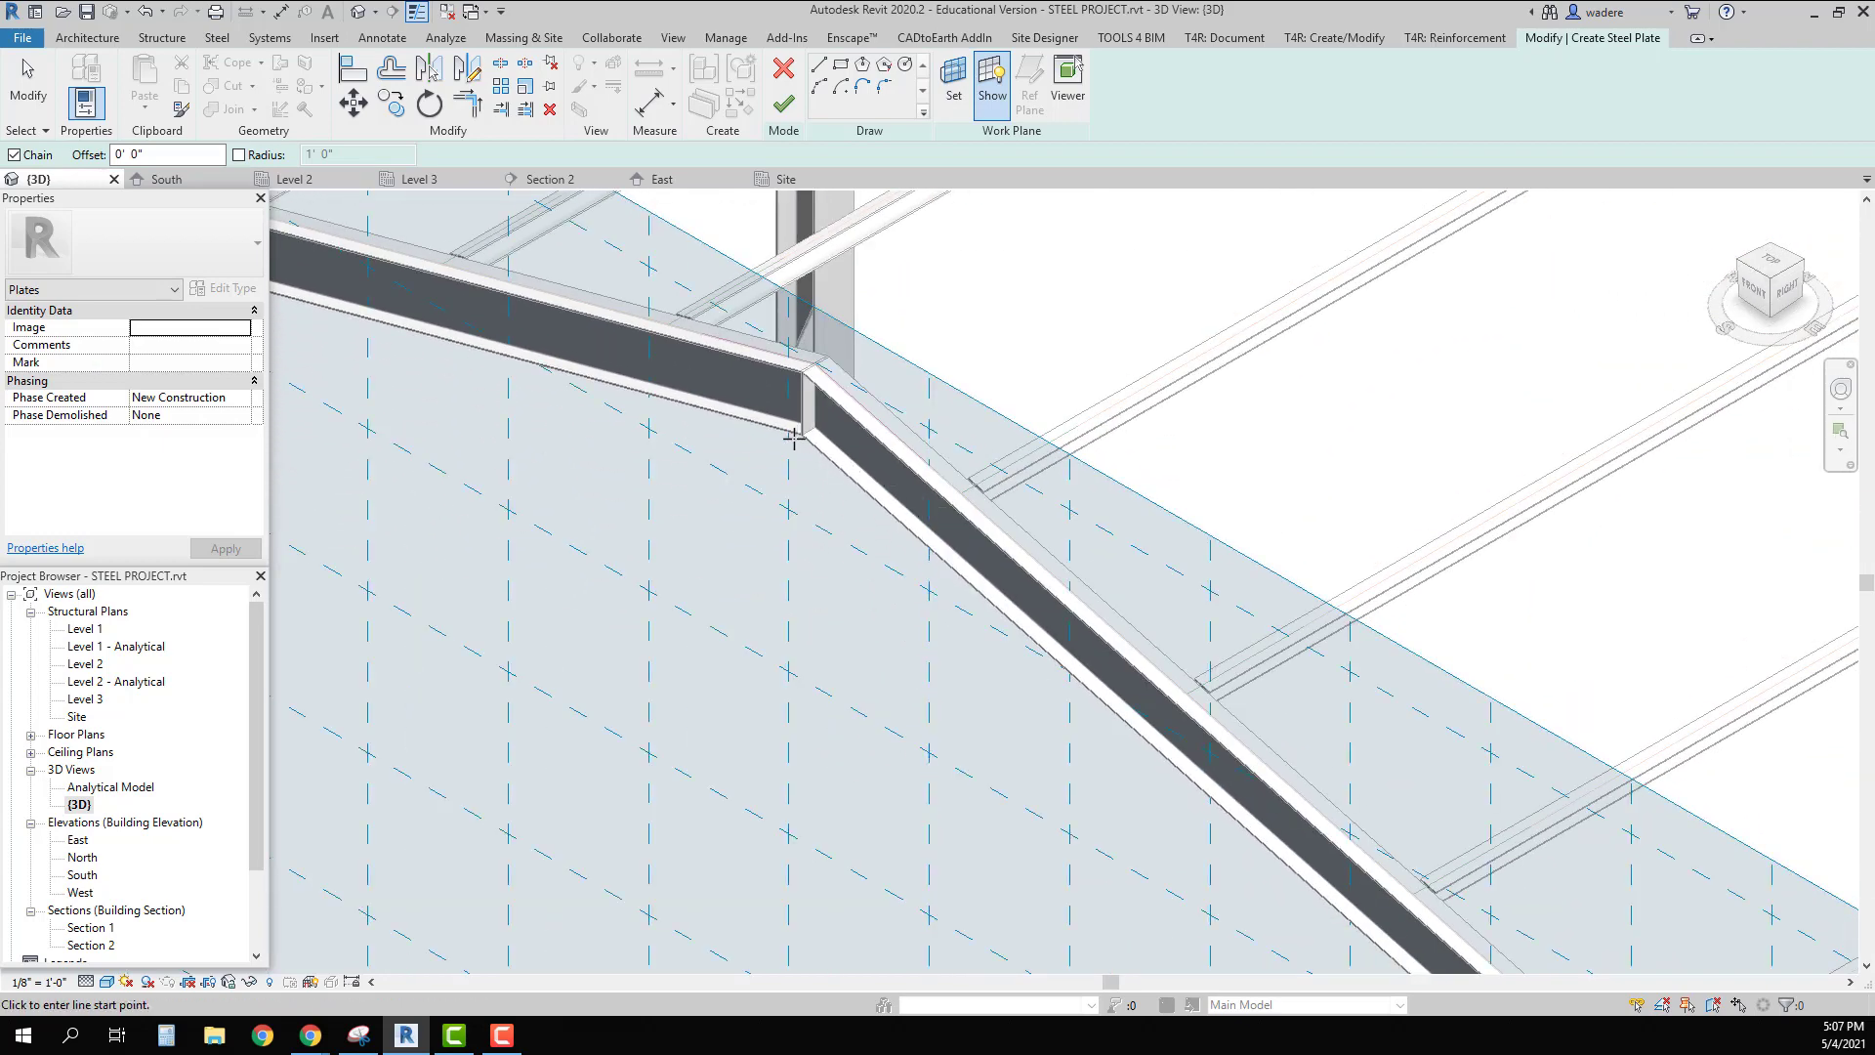
pyautogui.keyDown('shift'); pyautogui.moveTo(794, 439); pyautogui.dragTo(742, 475); pyautogui.keyUp('shift')
pyautogui.keyDown('shift'); pyautogui.moveTo(741, 475); pyautogui.dragTo(779, 482, button='middle'); pyautogui.keyUp('shift')
pyautogui.click(993, 83)
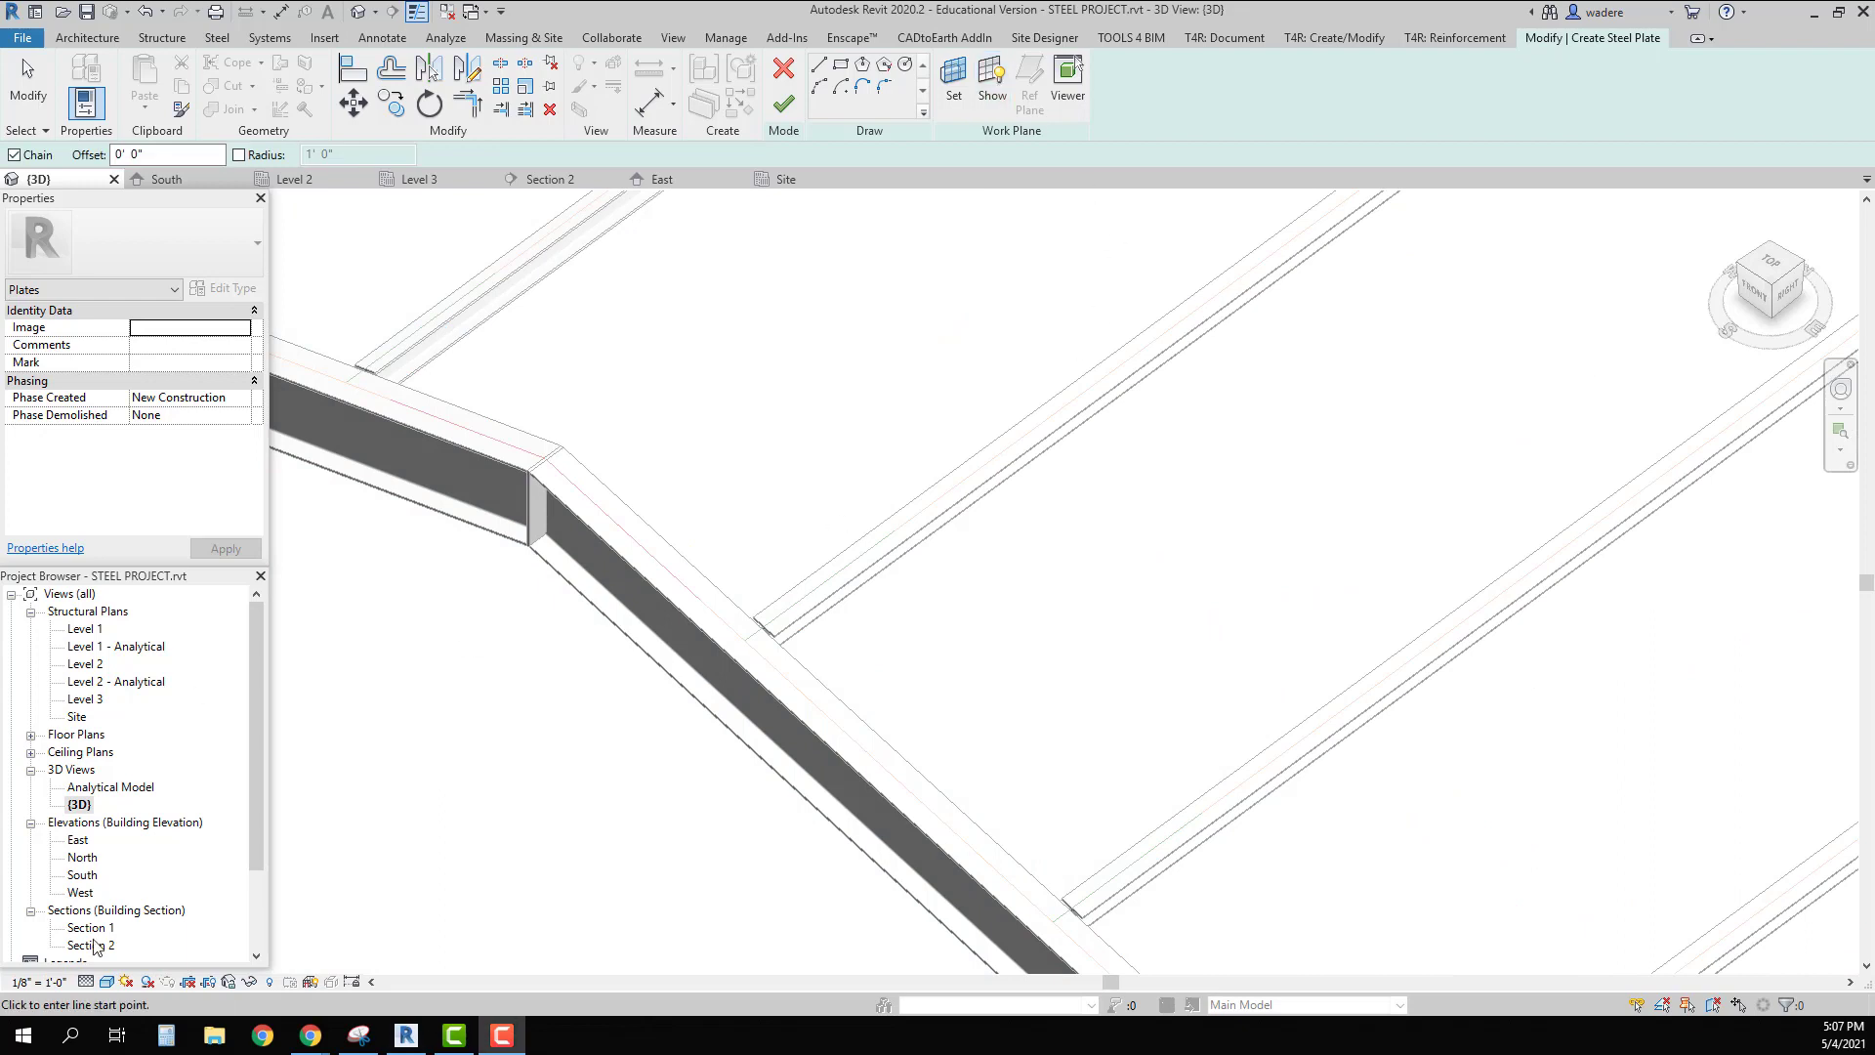
# Step: In the South elevation, sketch a line parallel to the sloping rafter, starting at mid-height of the ridge plate's right face
pyautogui.doubleClick(82, 876)
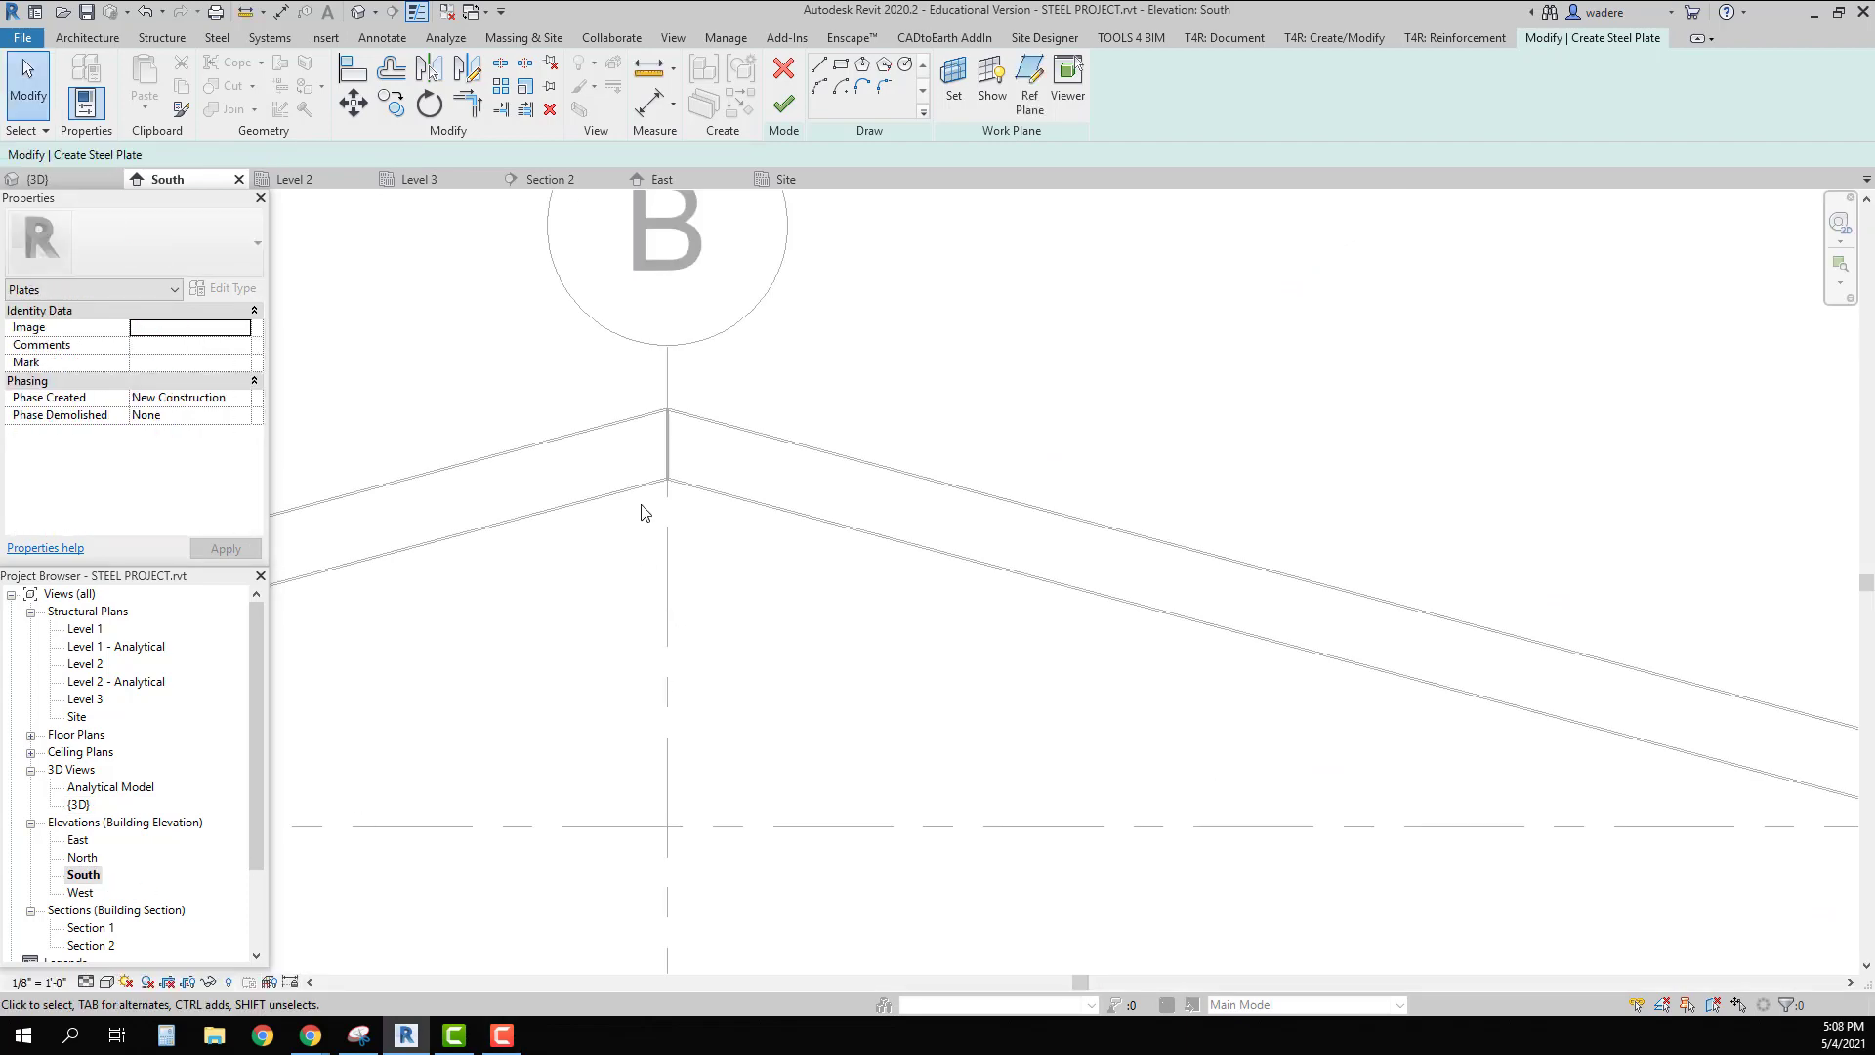
pyautogui.scroll(4, 647, 506)
pyautogui.scroll(2, 674, 449)
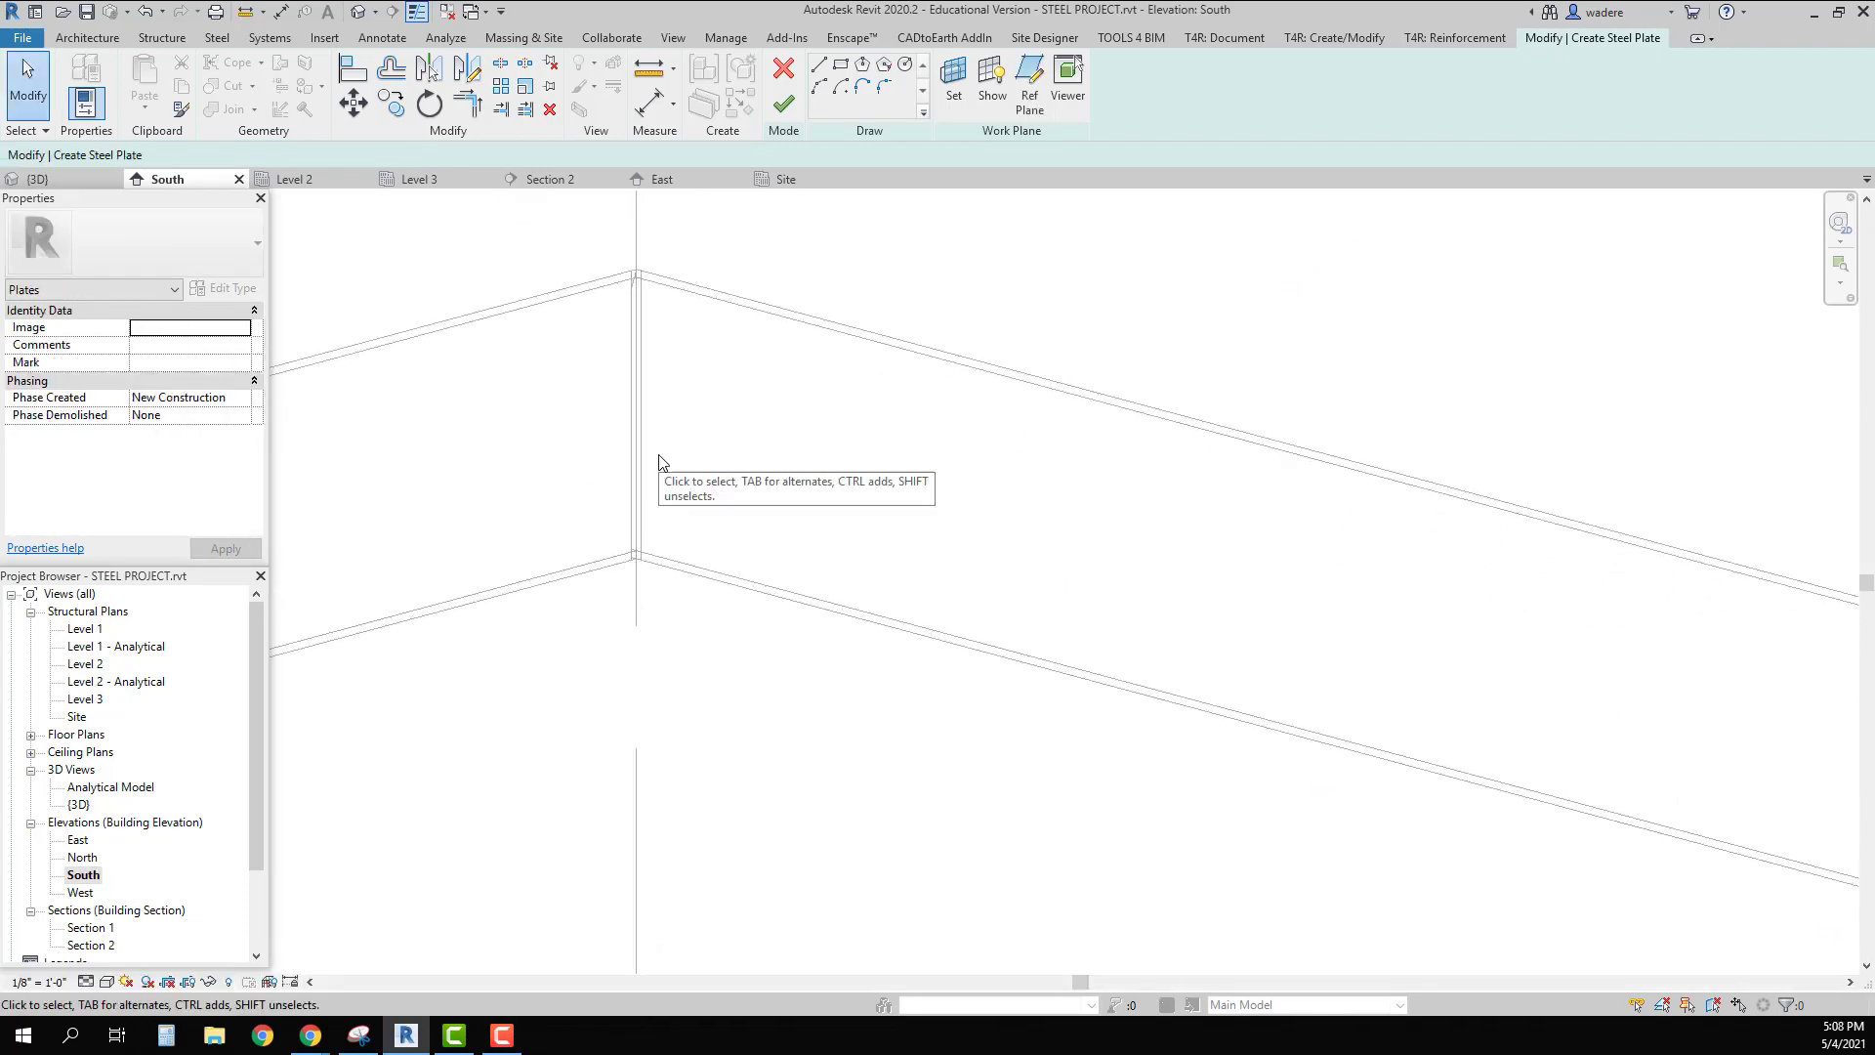
pyautogui.moveTo(657, 469)
pyautogui.mouseDown(button='middle')
pyautogui.moveTo(724, 472)
pyautogui.moveTo(731, 504)
pyautogui.mouseUp(button='middle')
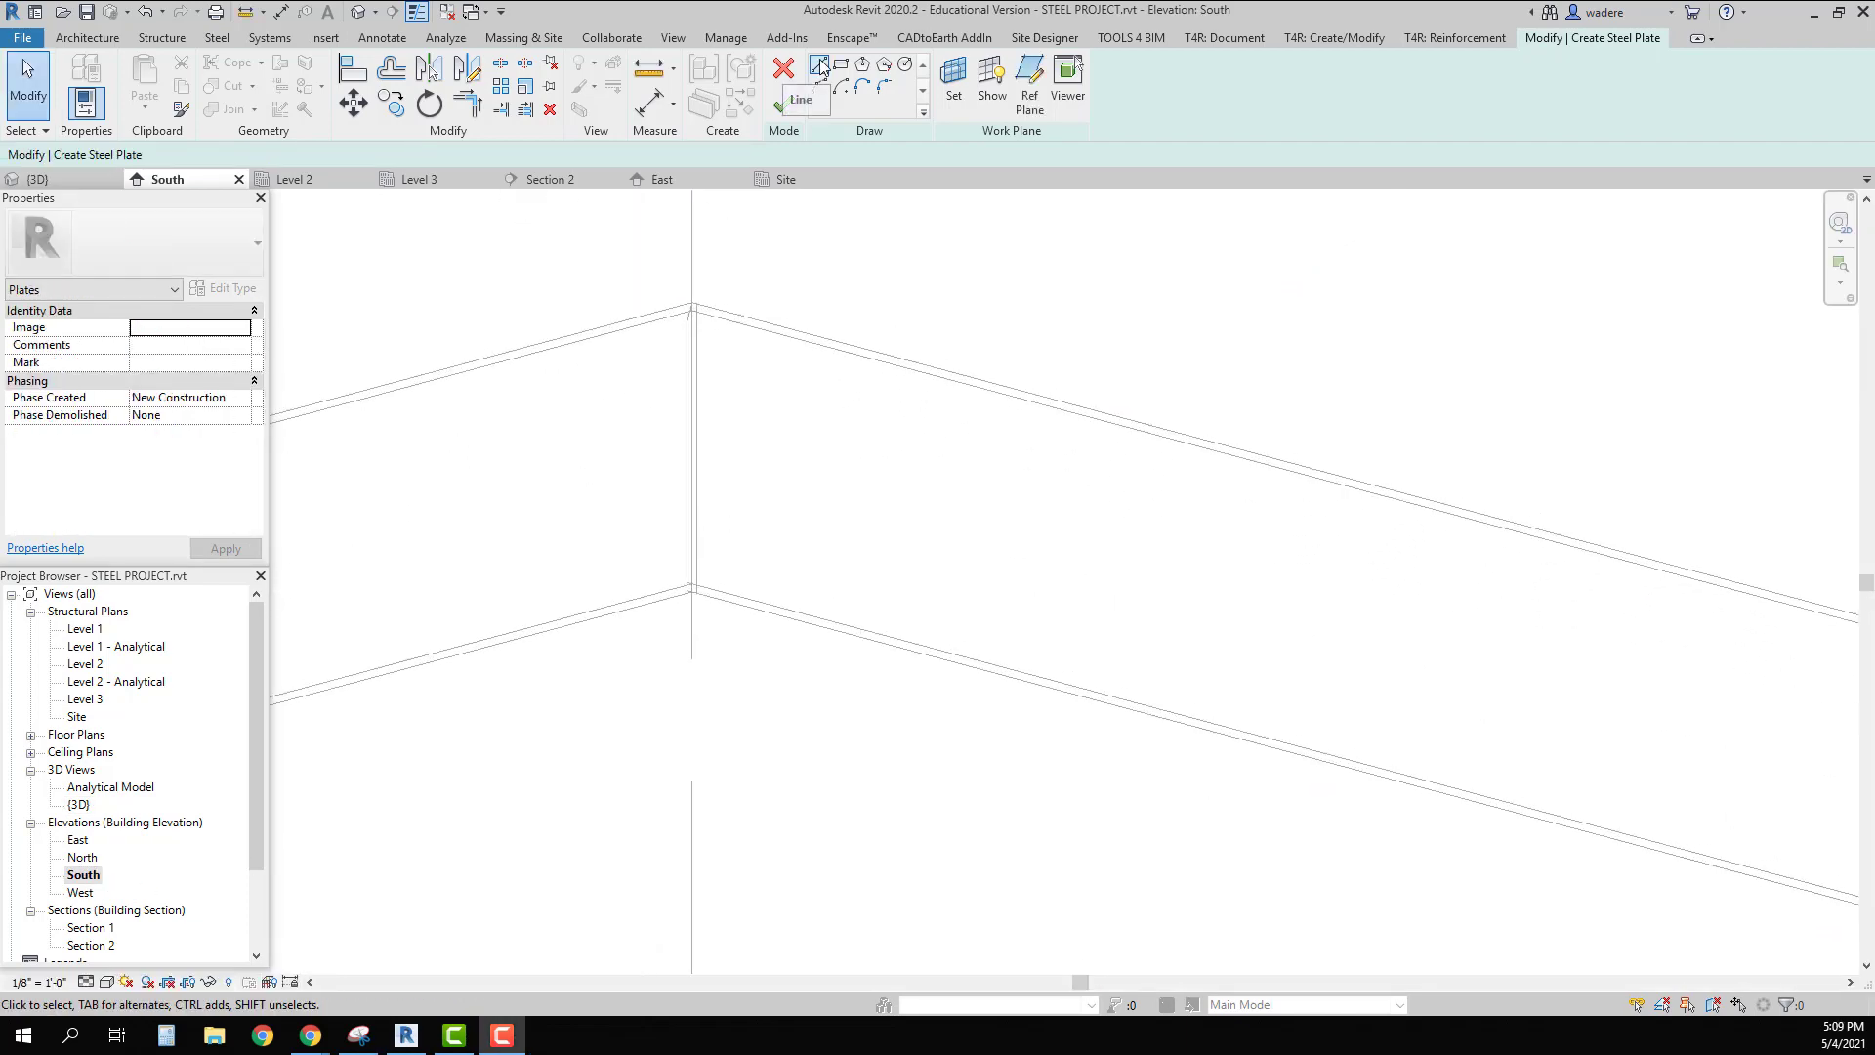
pyautogui.click(819, 66)
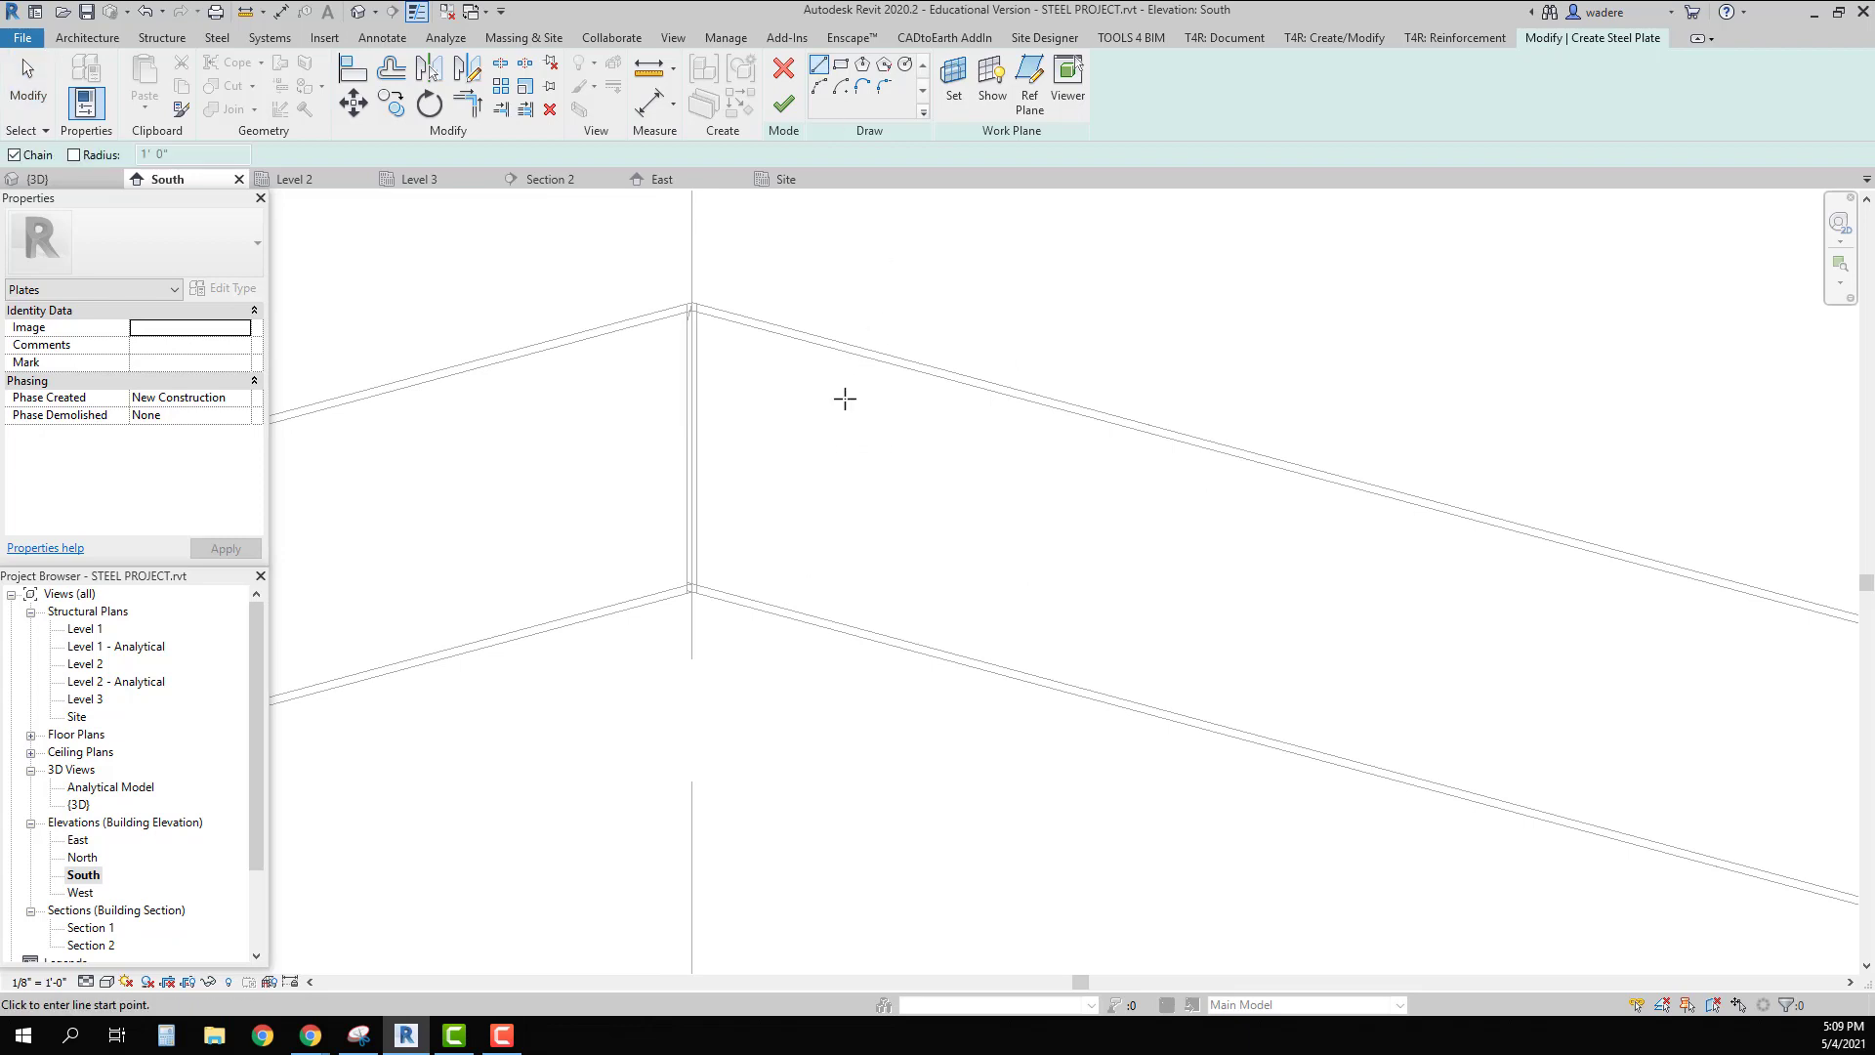
pyautogui.click(697, 450)
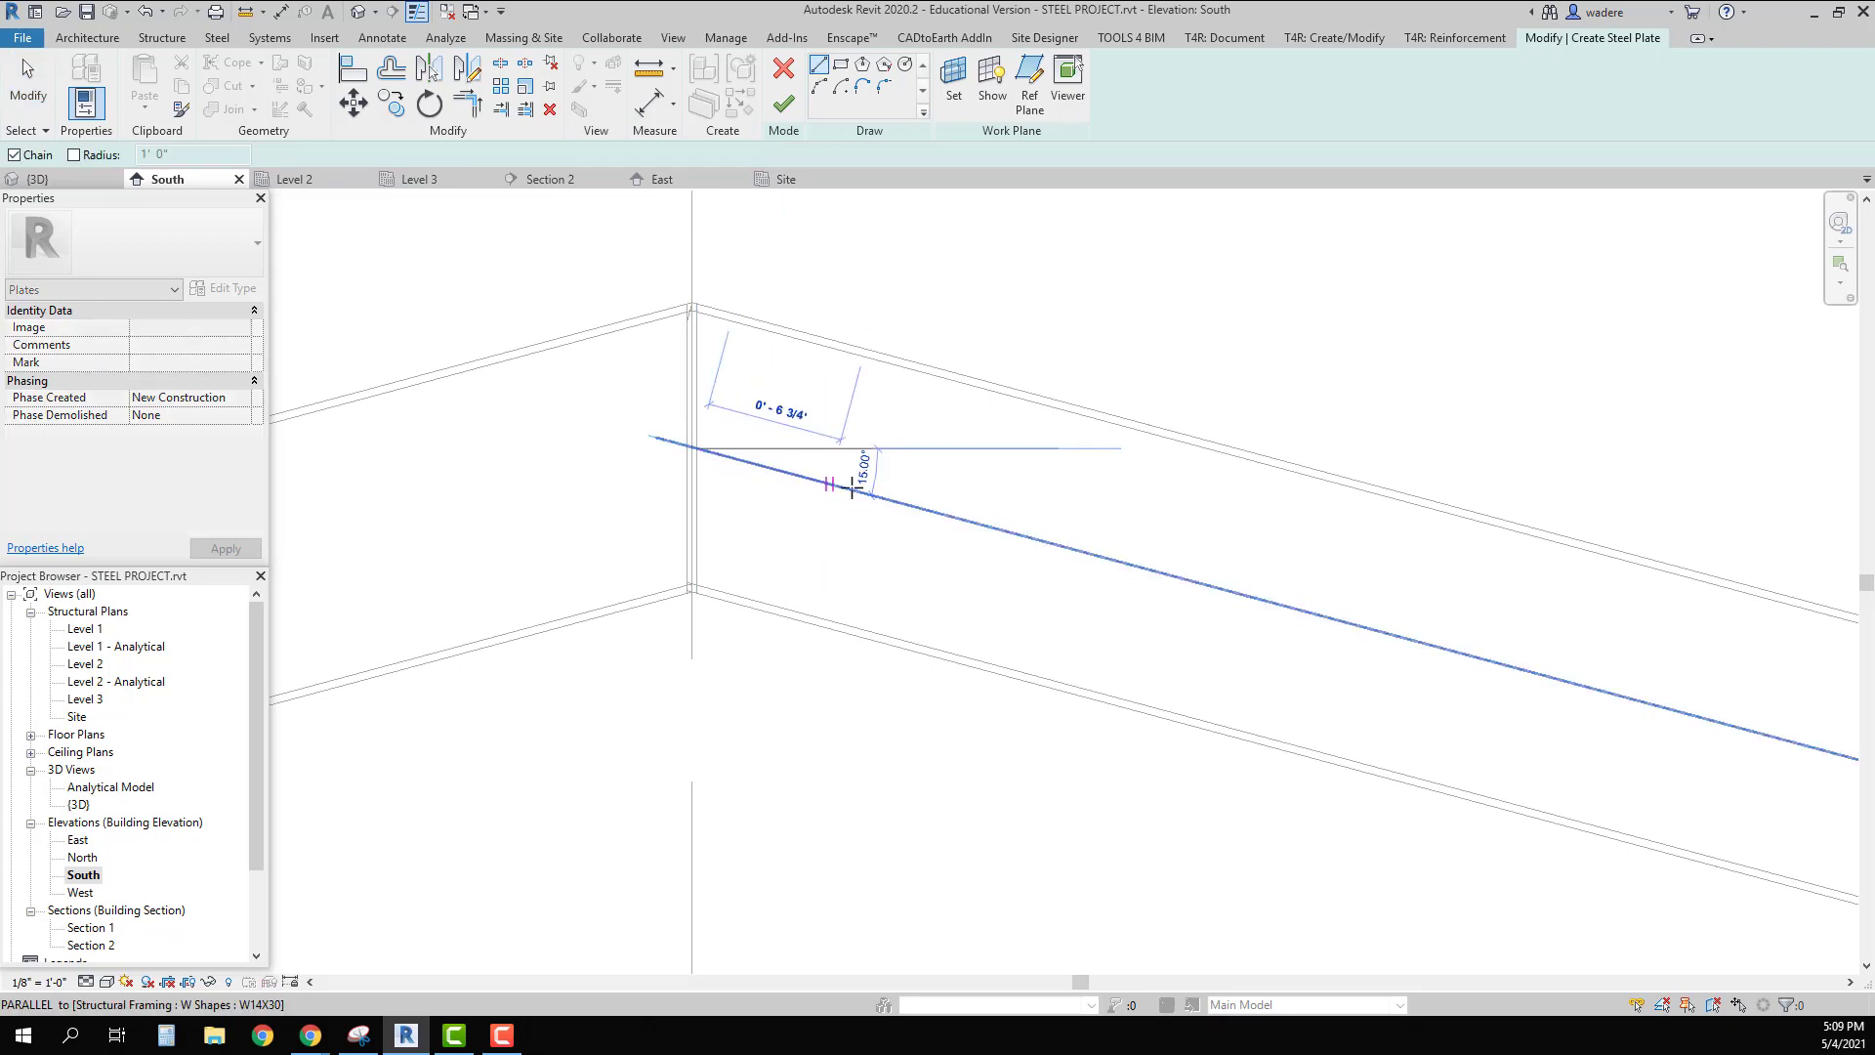
pyautogui.click(932, 509)
pyautogui.press('Escape')
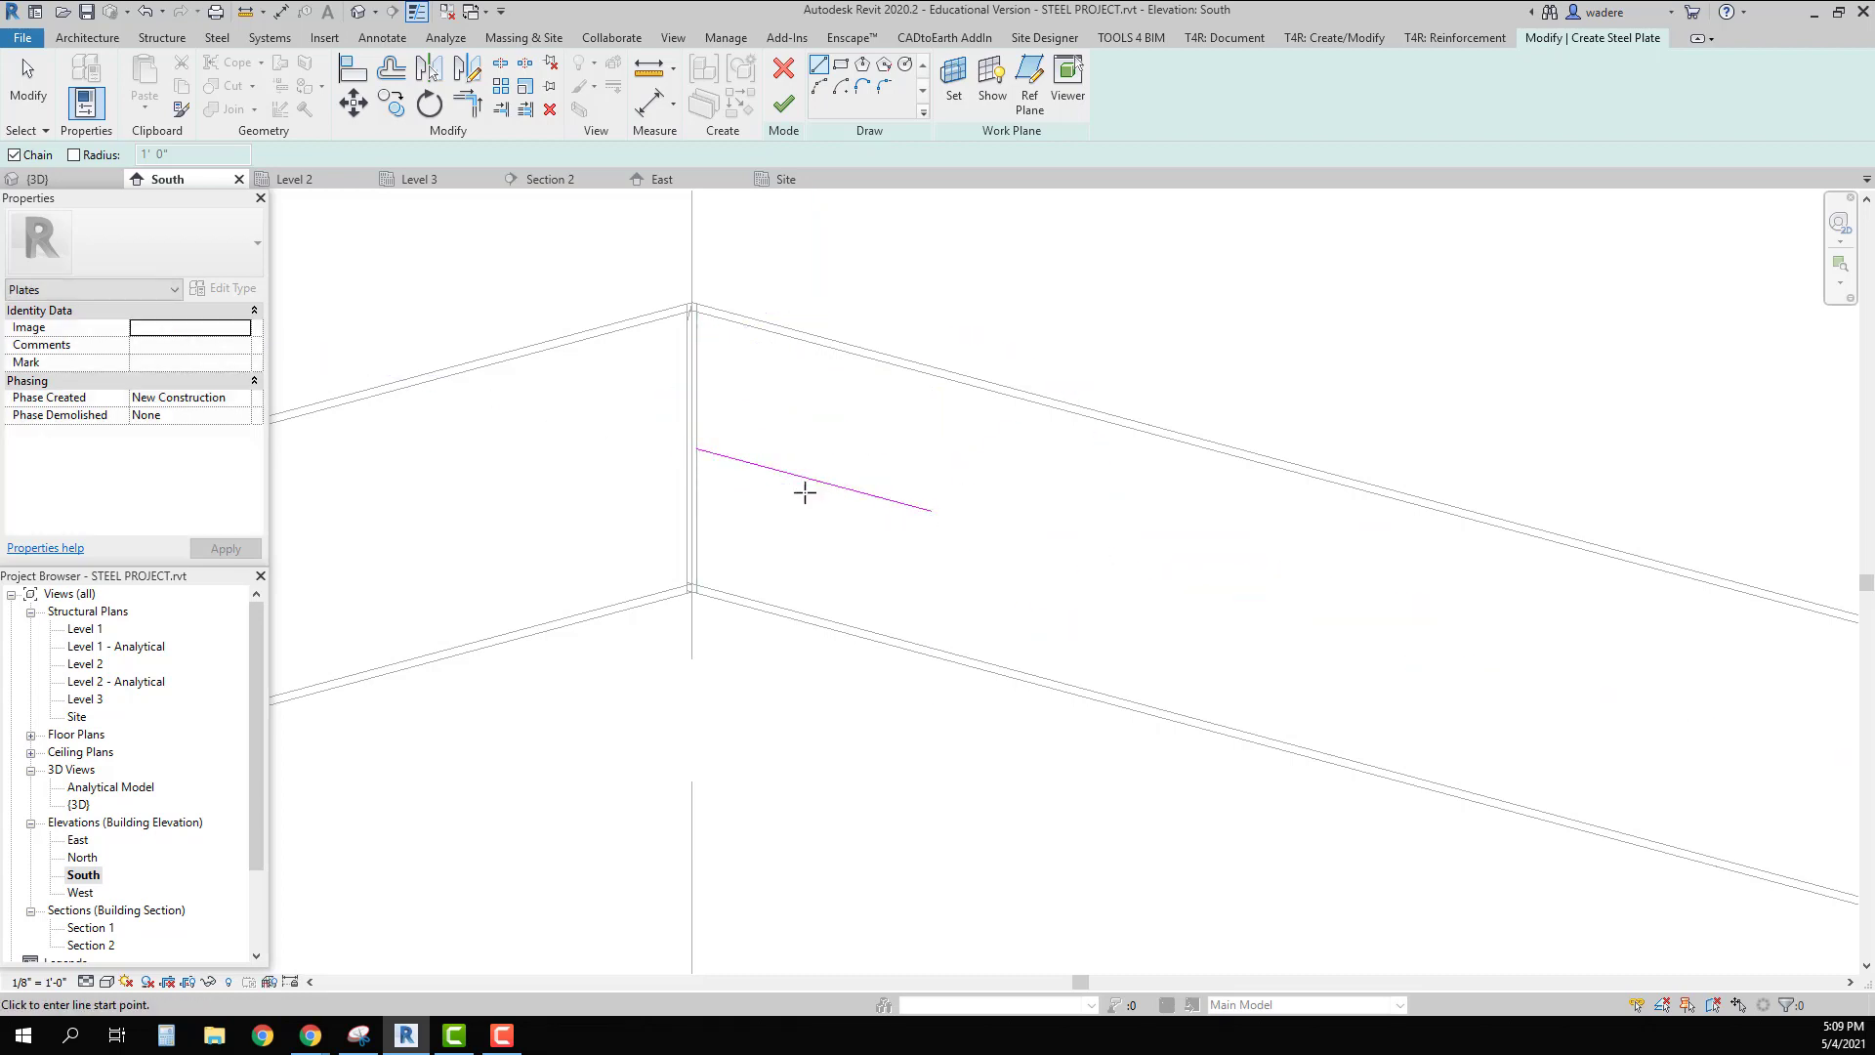
pyautogui.press('Escape')
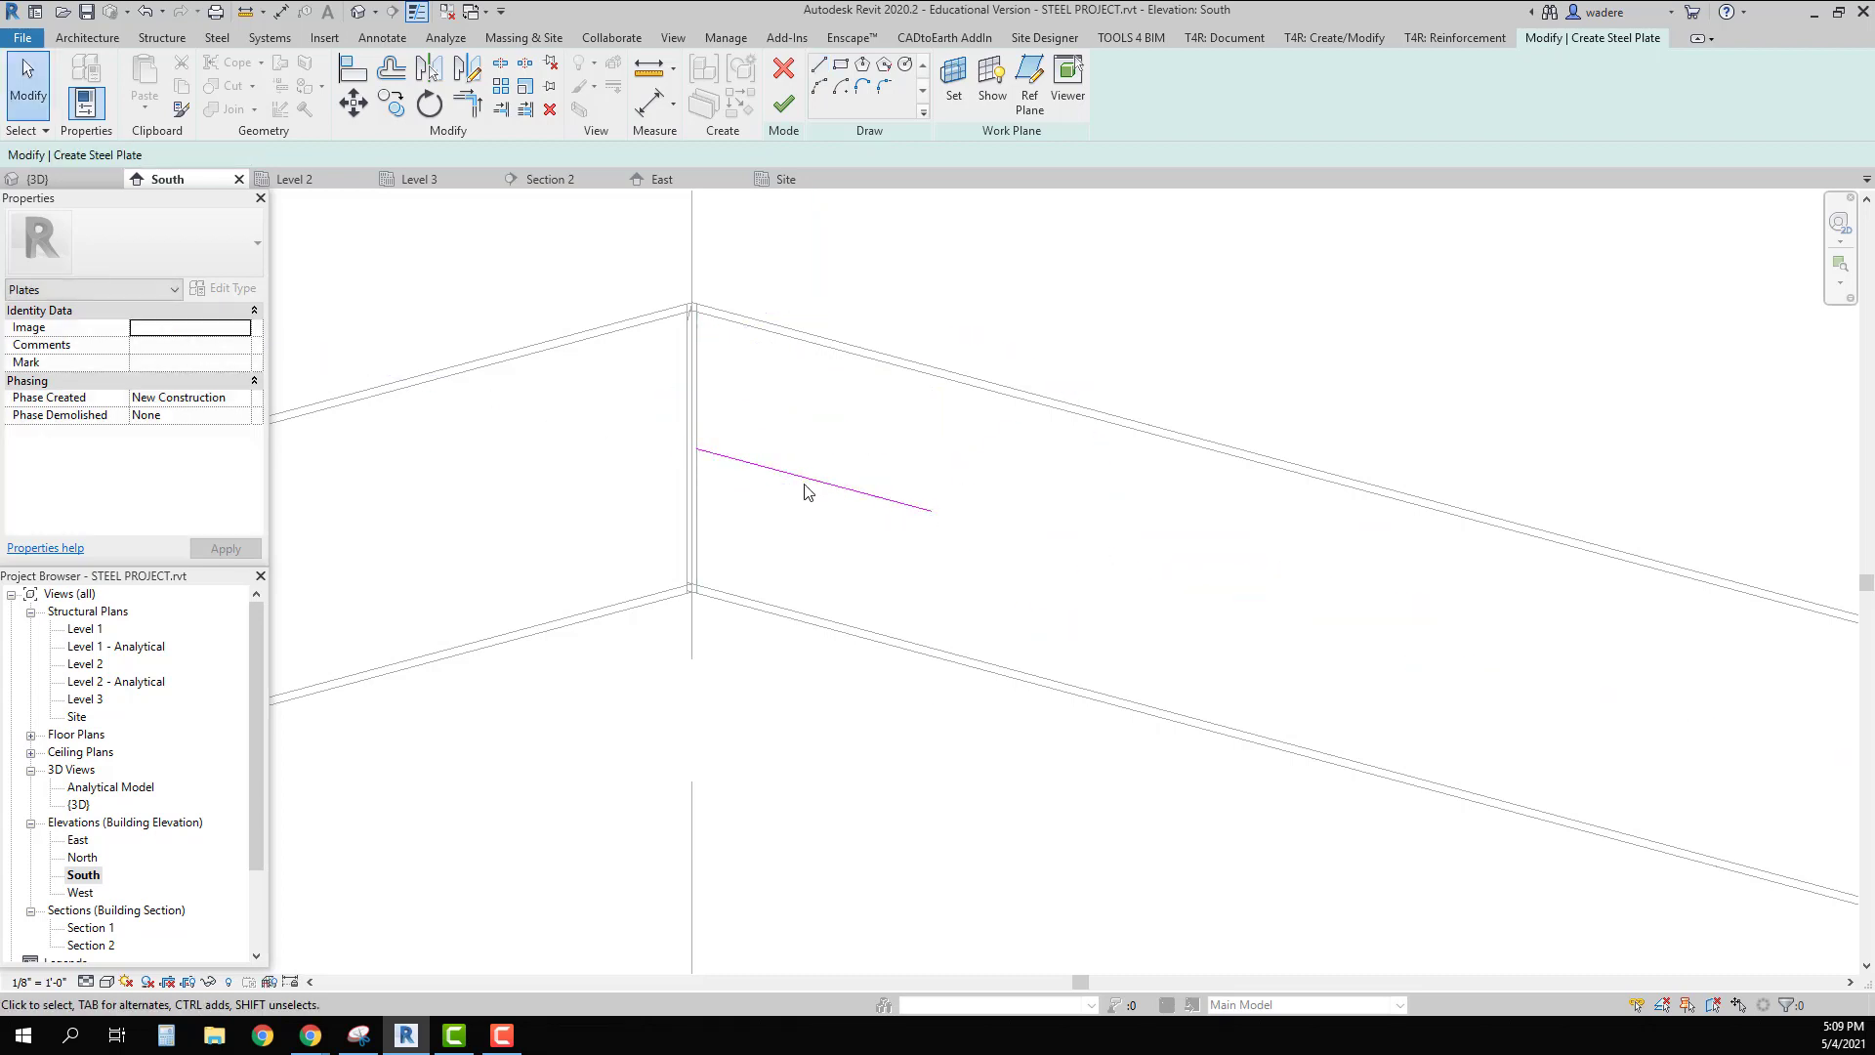
# Step: Sketch a parallel line about 1' 0 15/16" long above the middle line, starting at the ridge plate's face
pyautogui.click(819, 64)
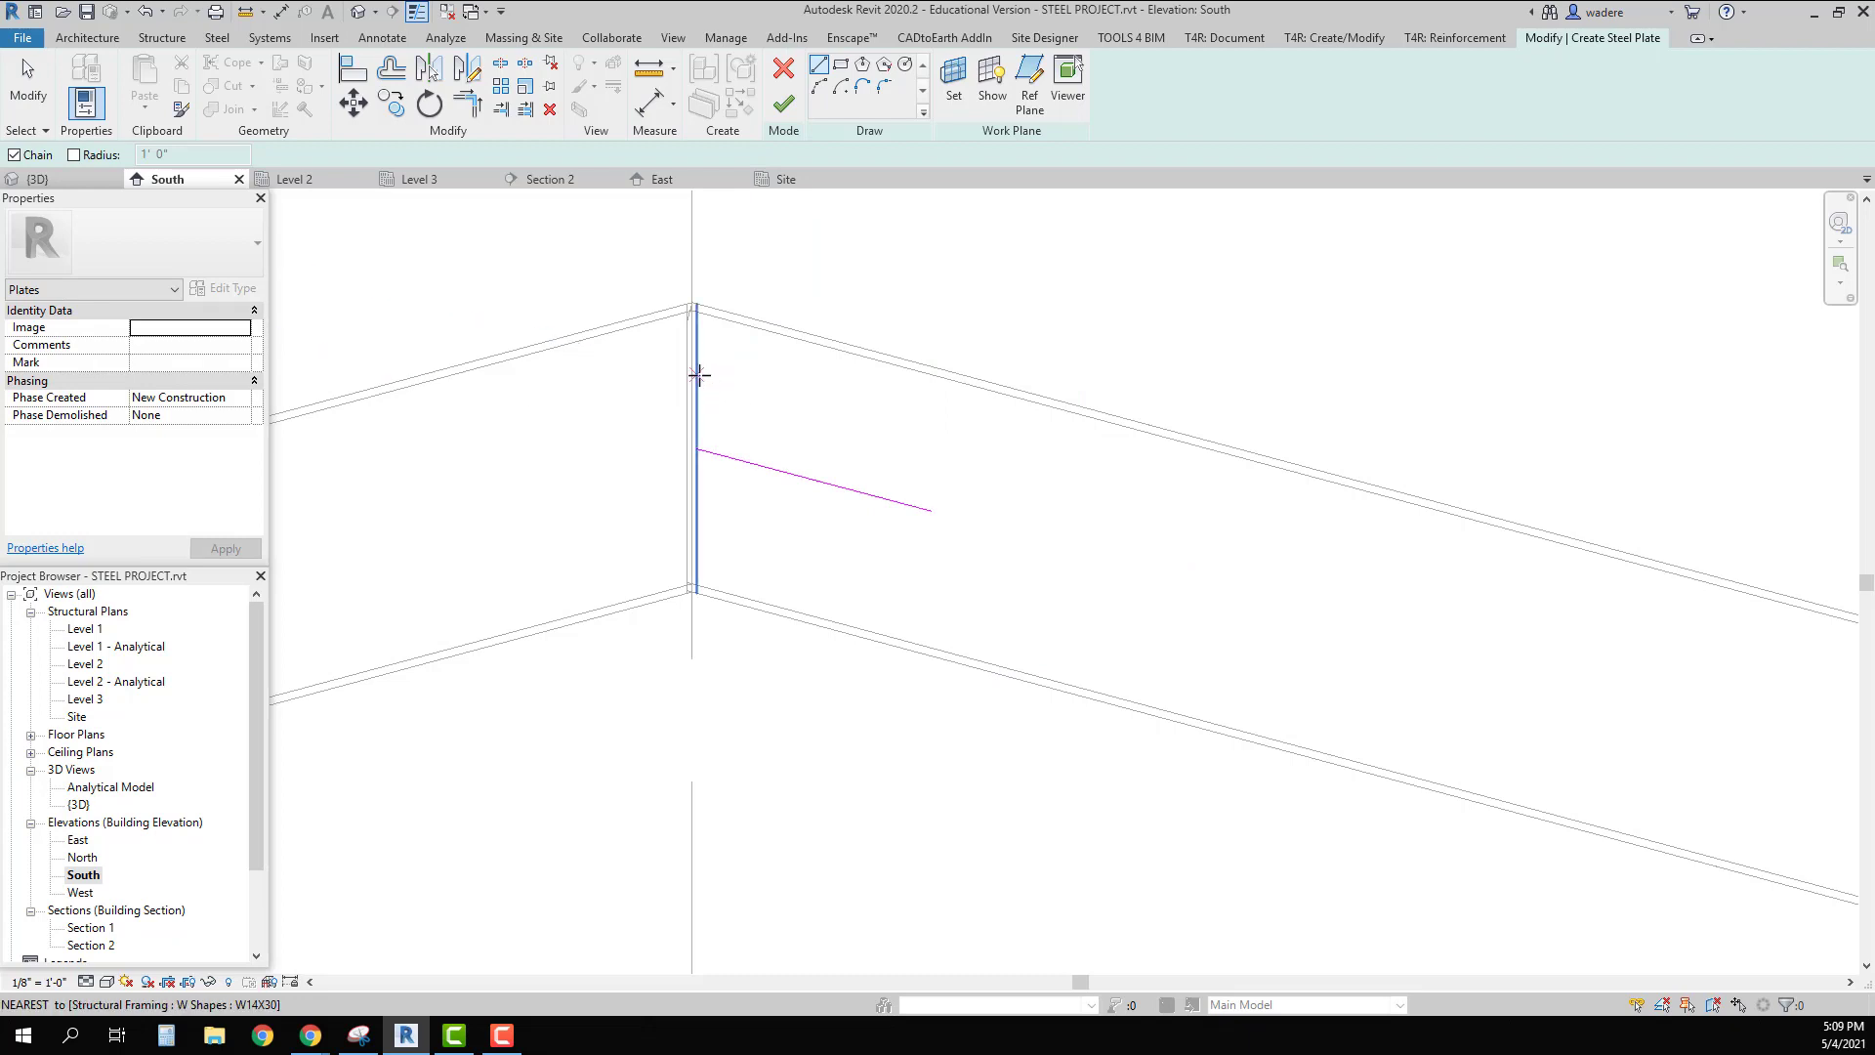
pyautogui.click(698, 375)
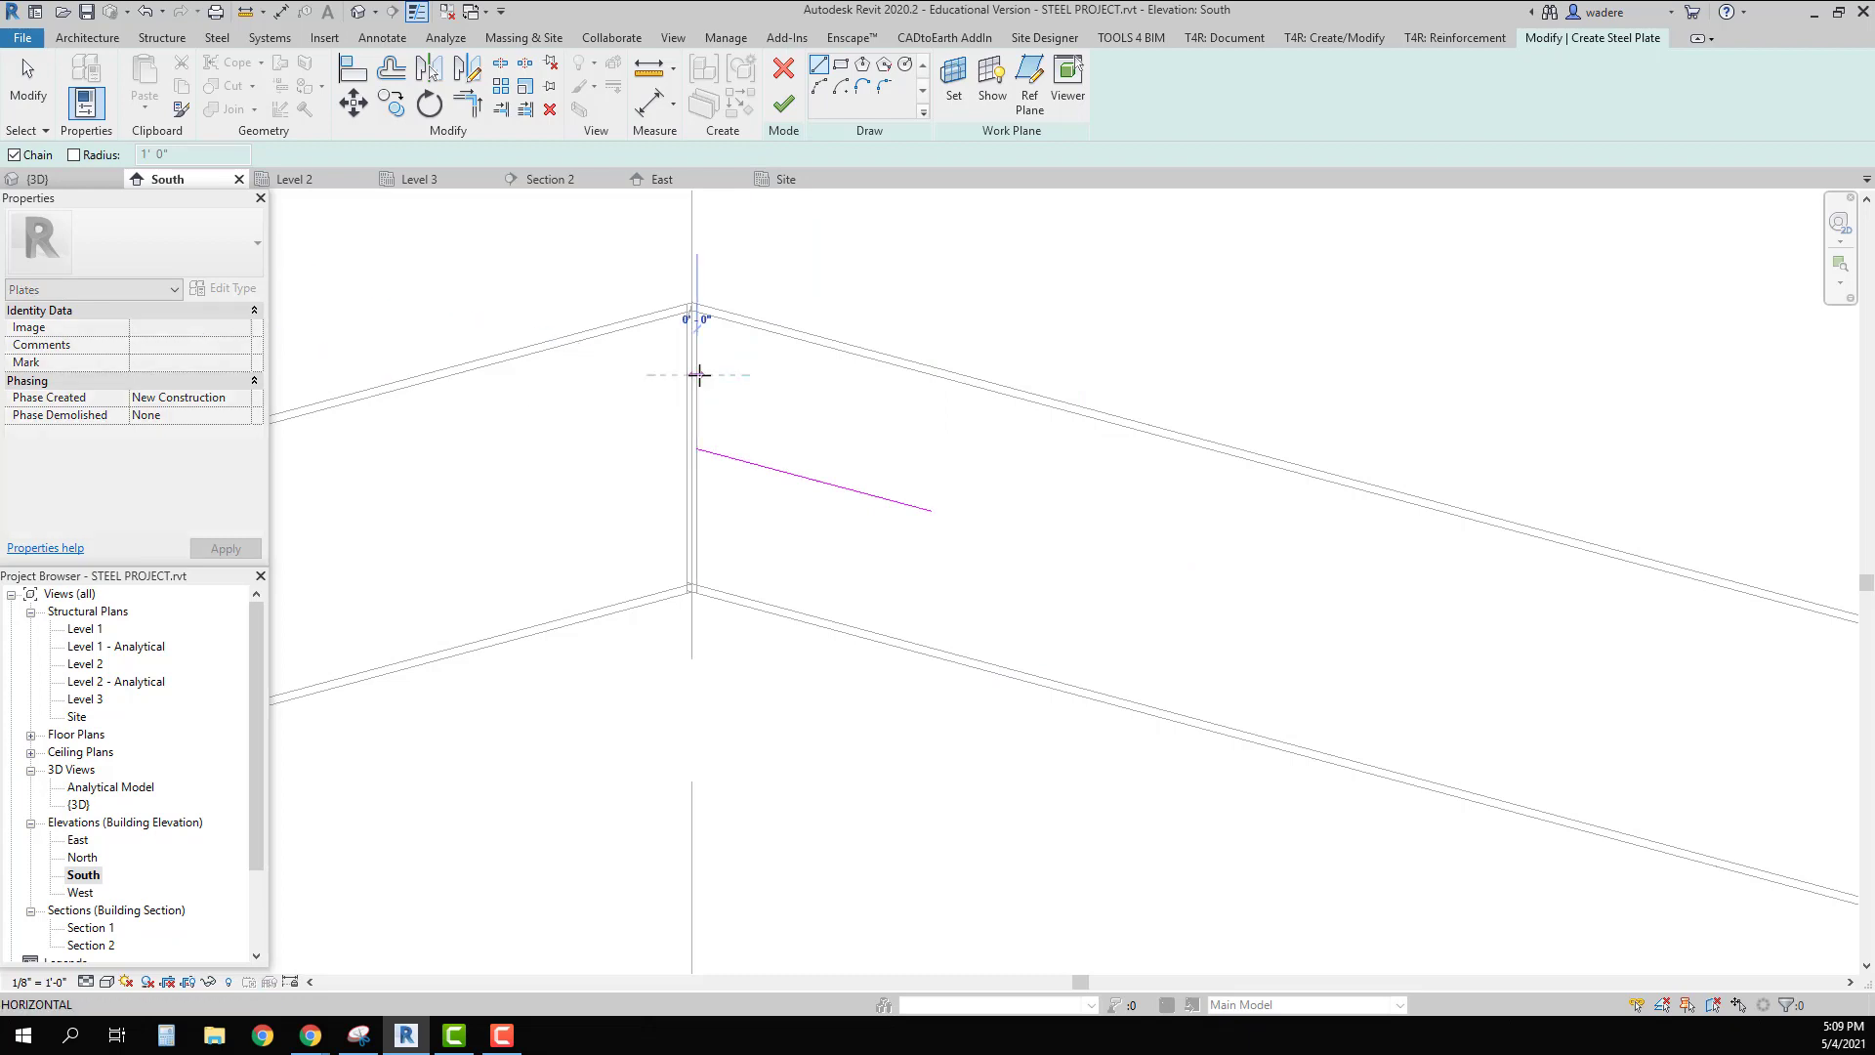
pyautogui.click(947, 443)
pyautogui.press('Escape')
pyautogui.press('Escape')
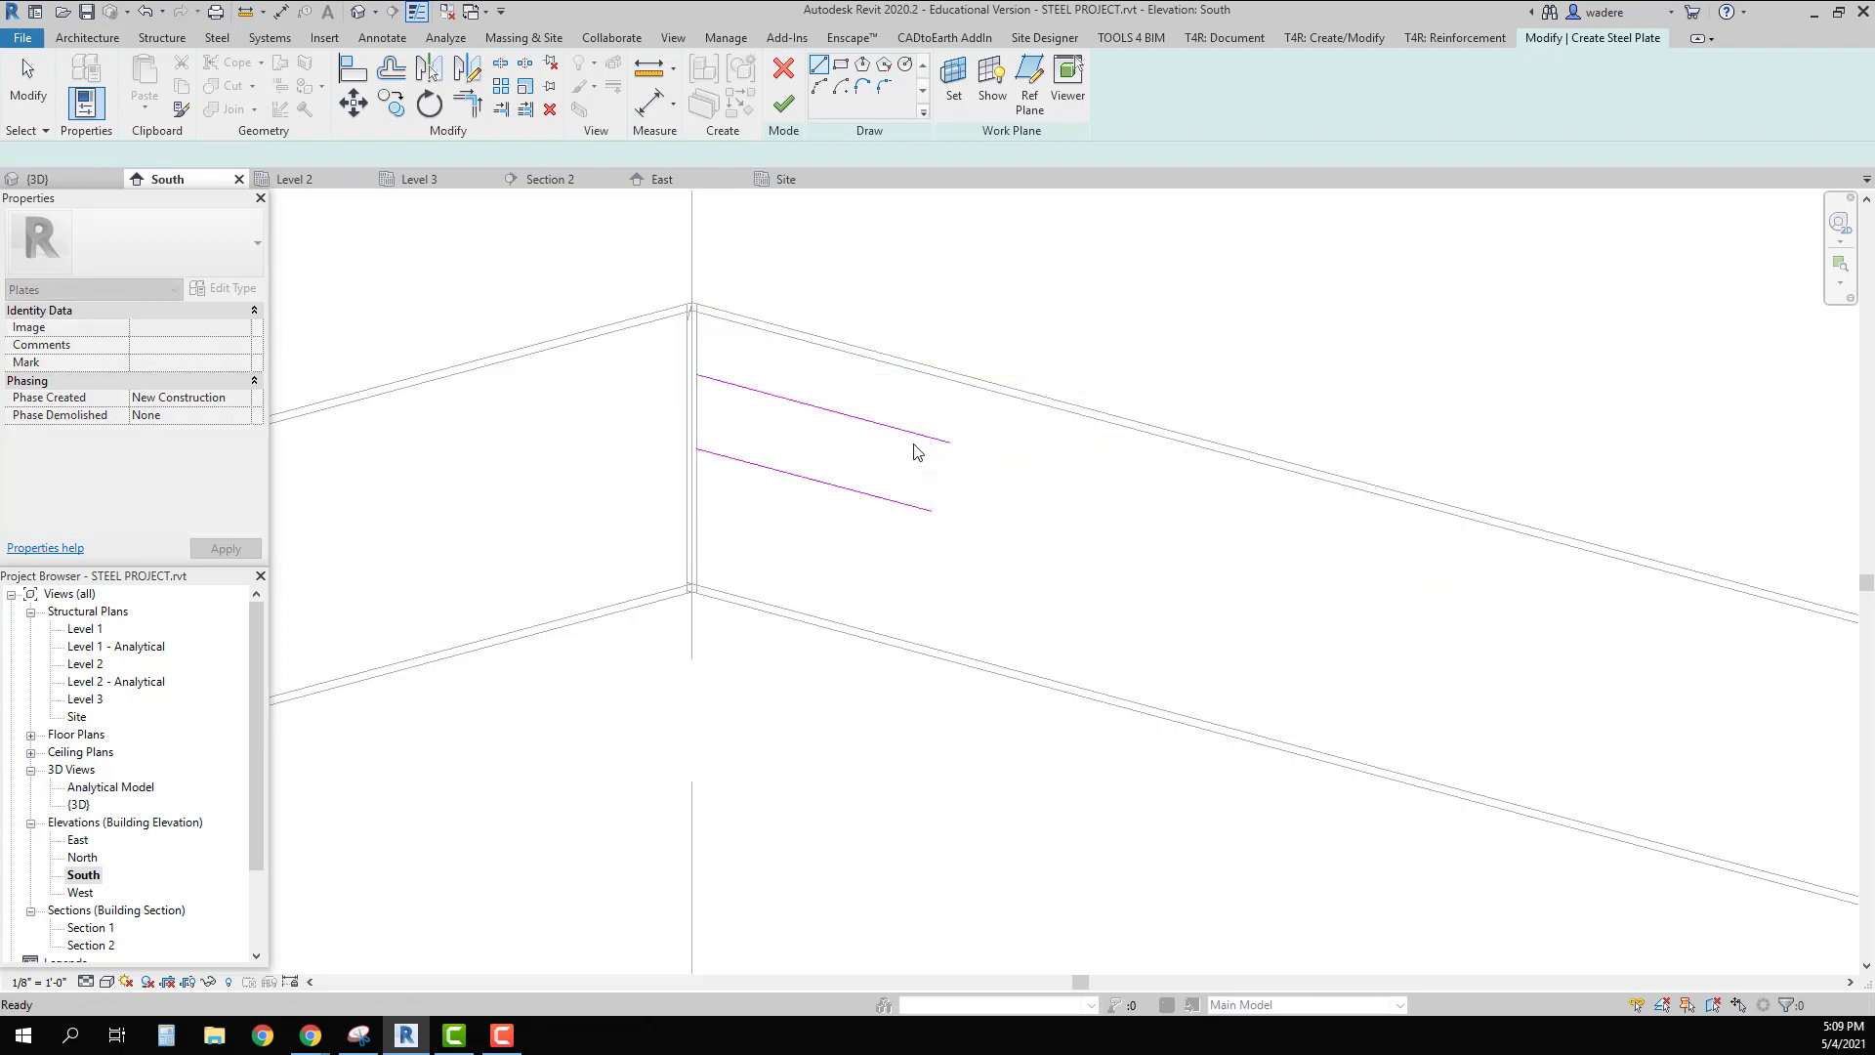
# Step: Set the upper sketch line's distance from the middle line to 4"
pyautogui.click(839, 415)
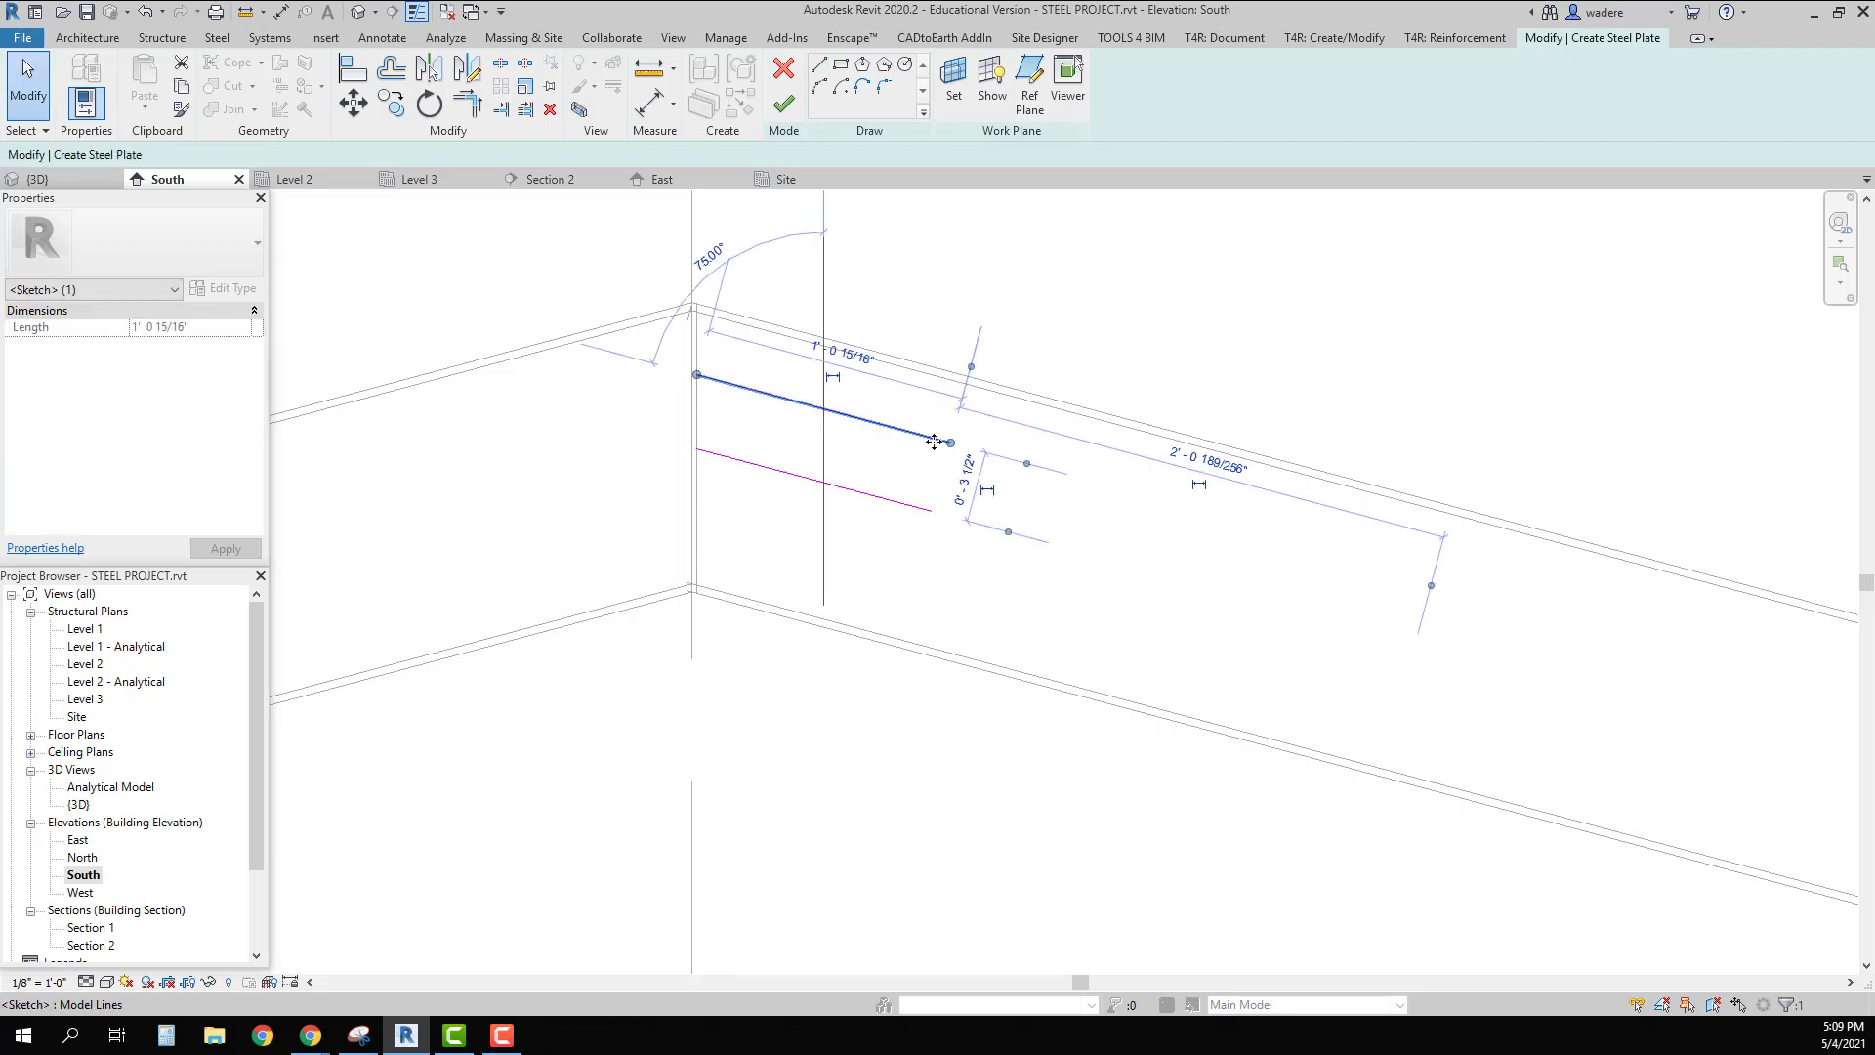
pyautogui.click(975, 490)
pyautogui.write('4')
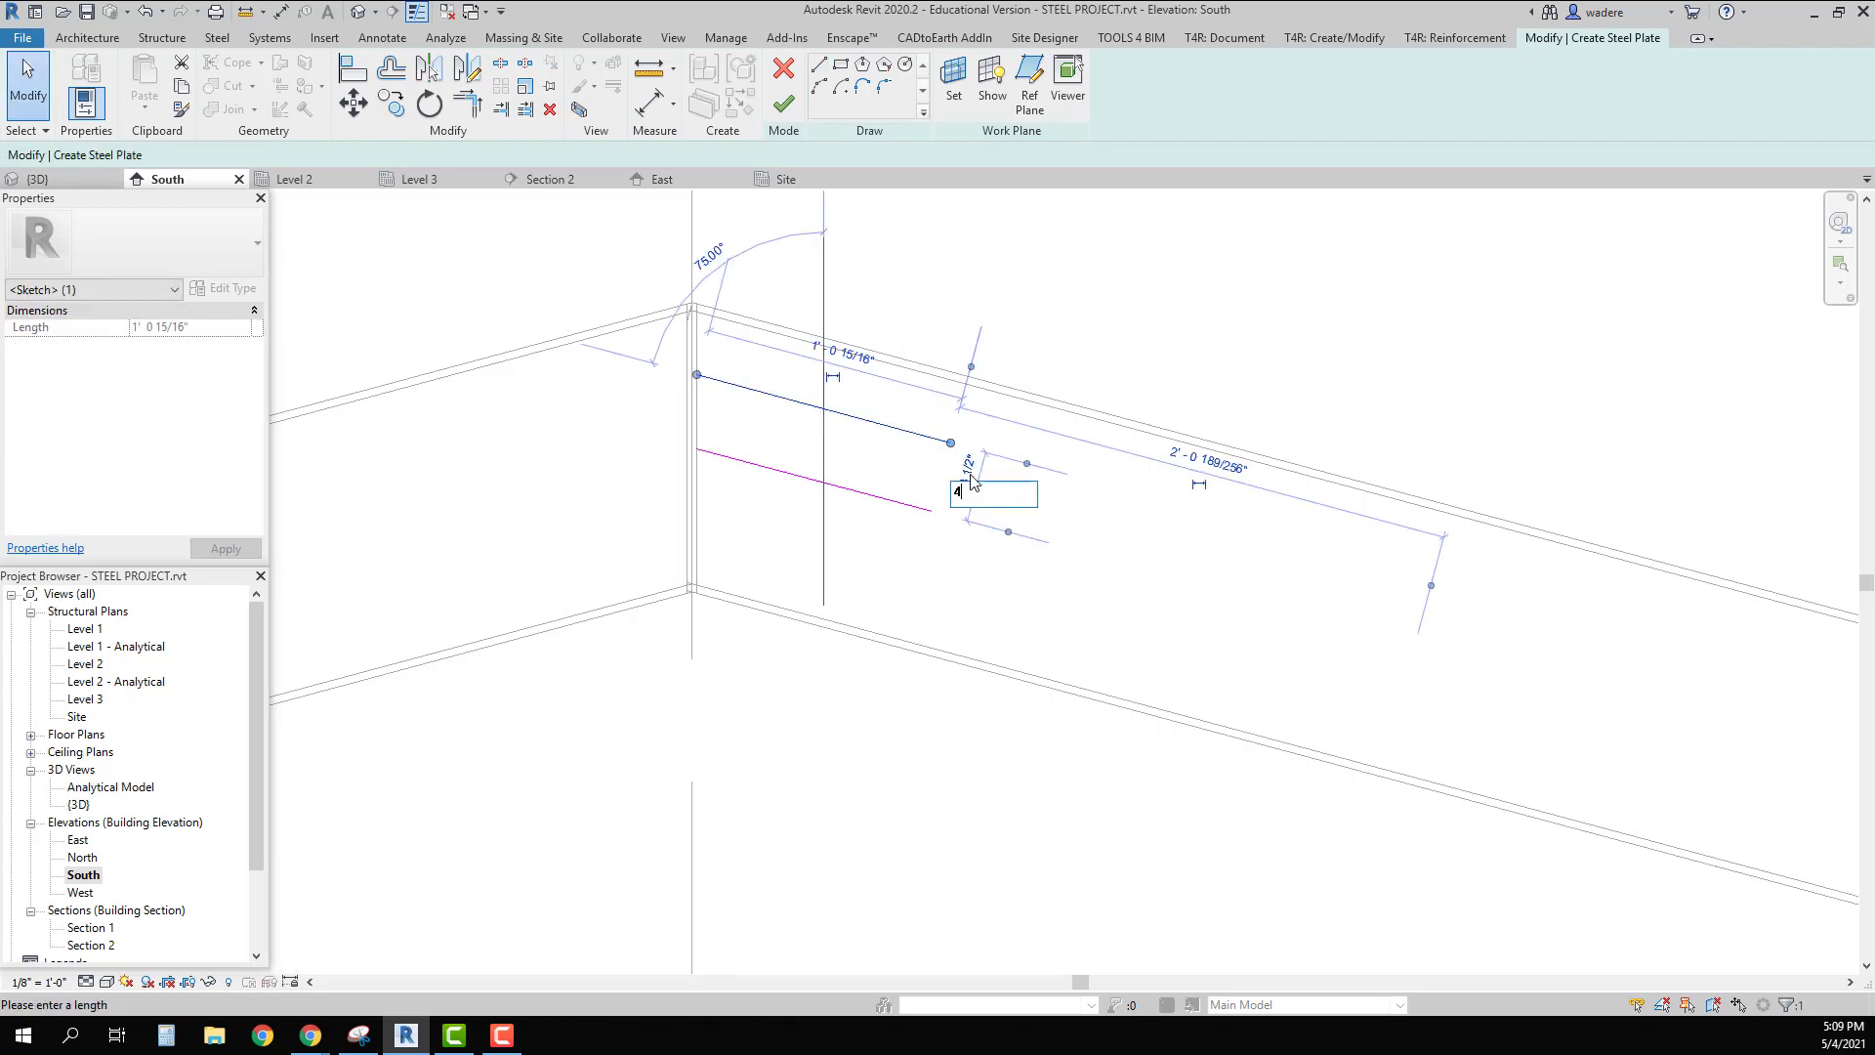
pyautogui.write('"')
pyautogui.press('Return')
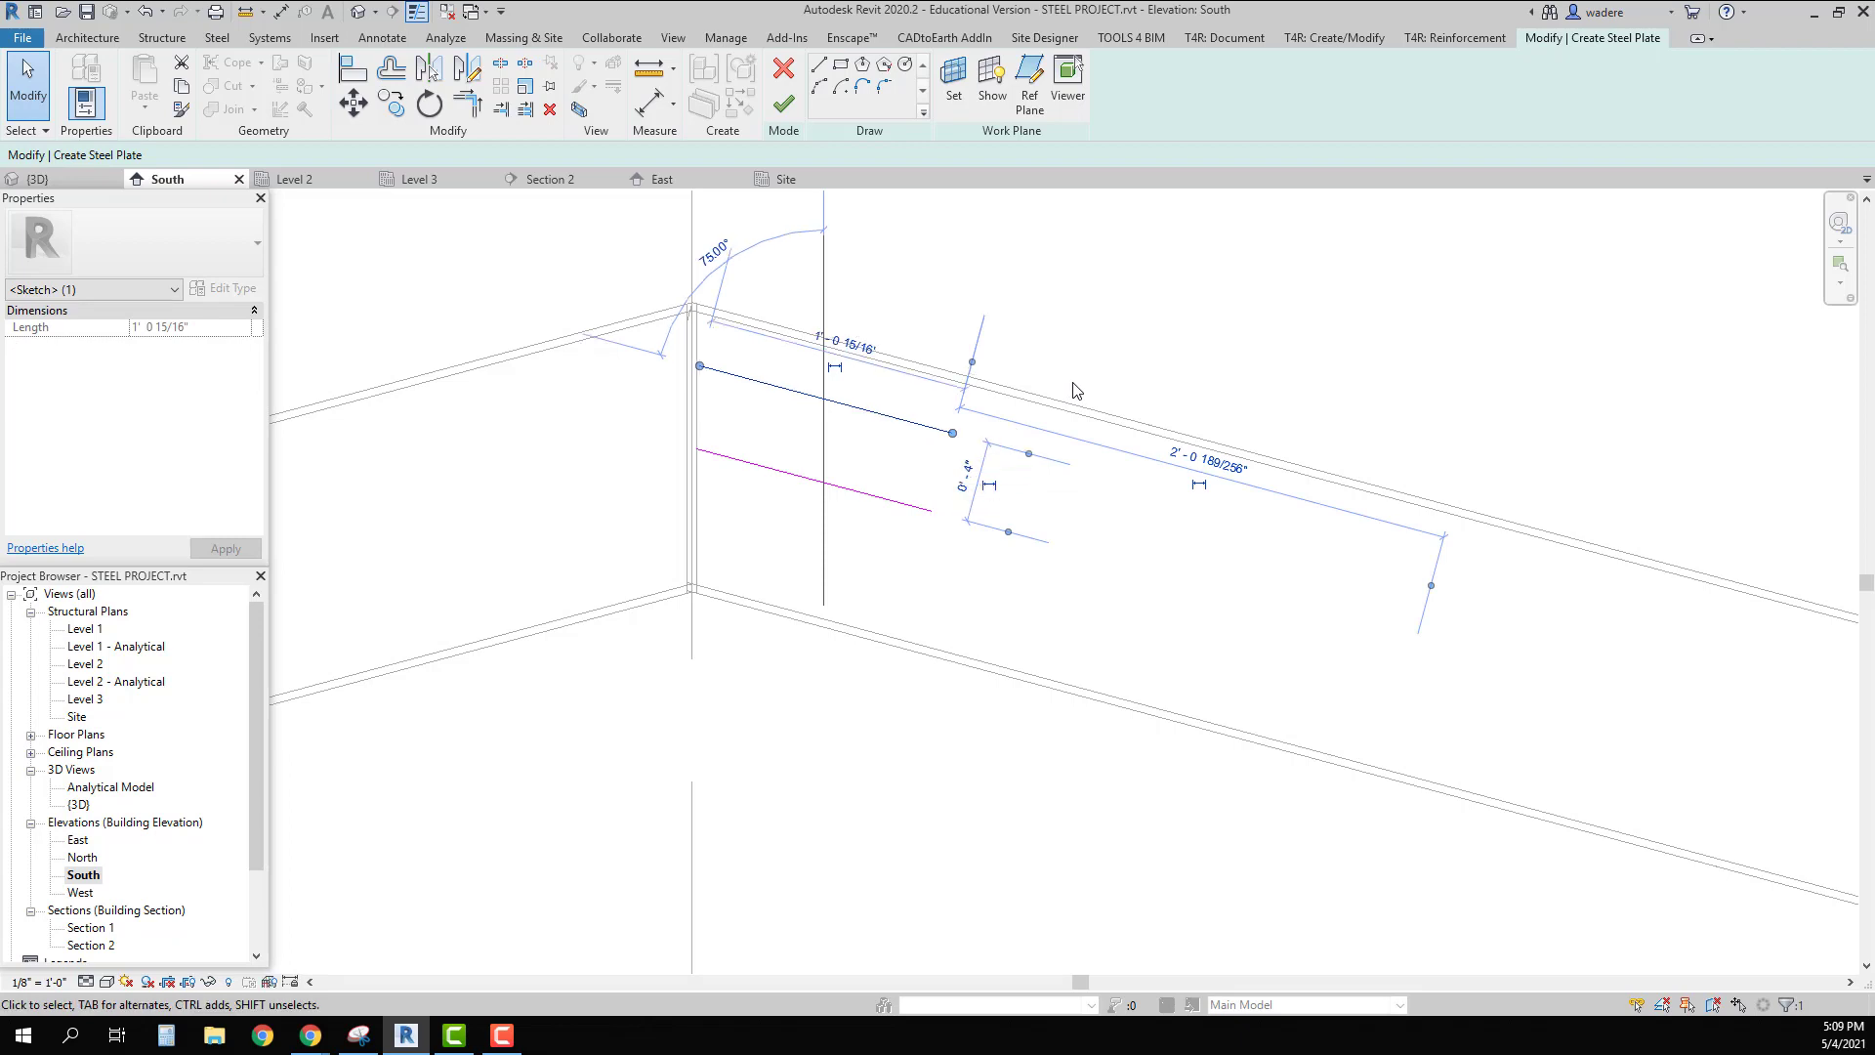
# Step: Sketch a parallel line about 11" long below the middle line, starting at the ridge plate's face
pyautogui.click(819, 65)
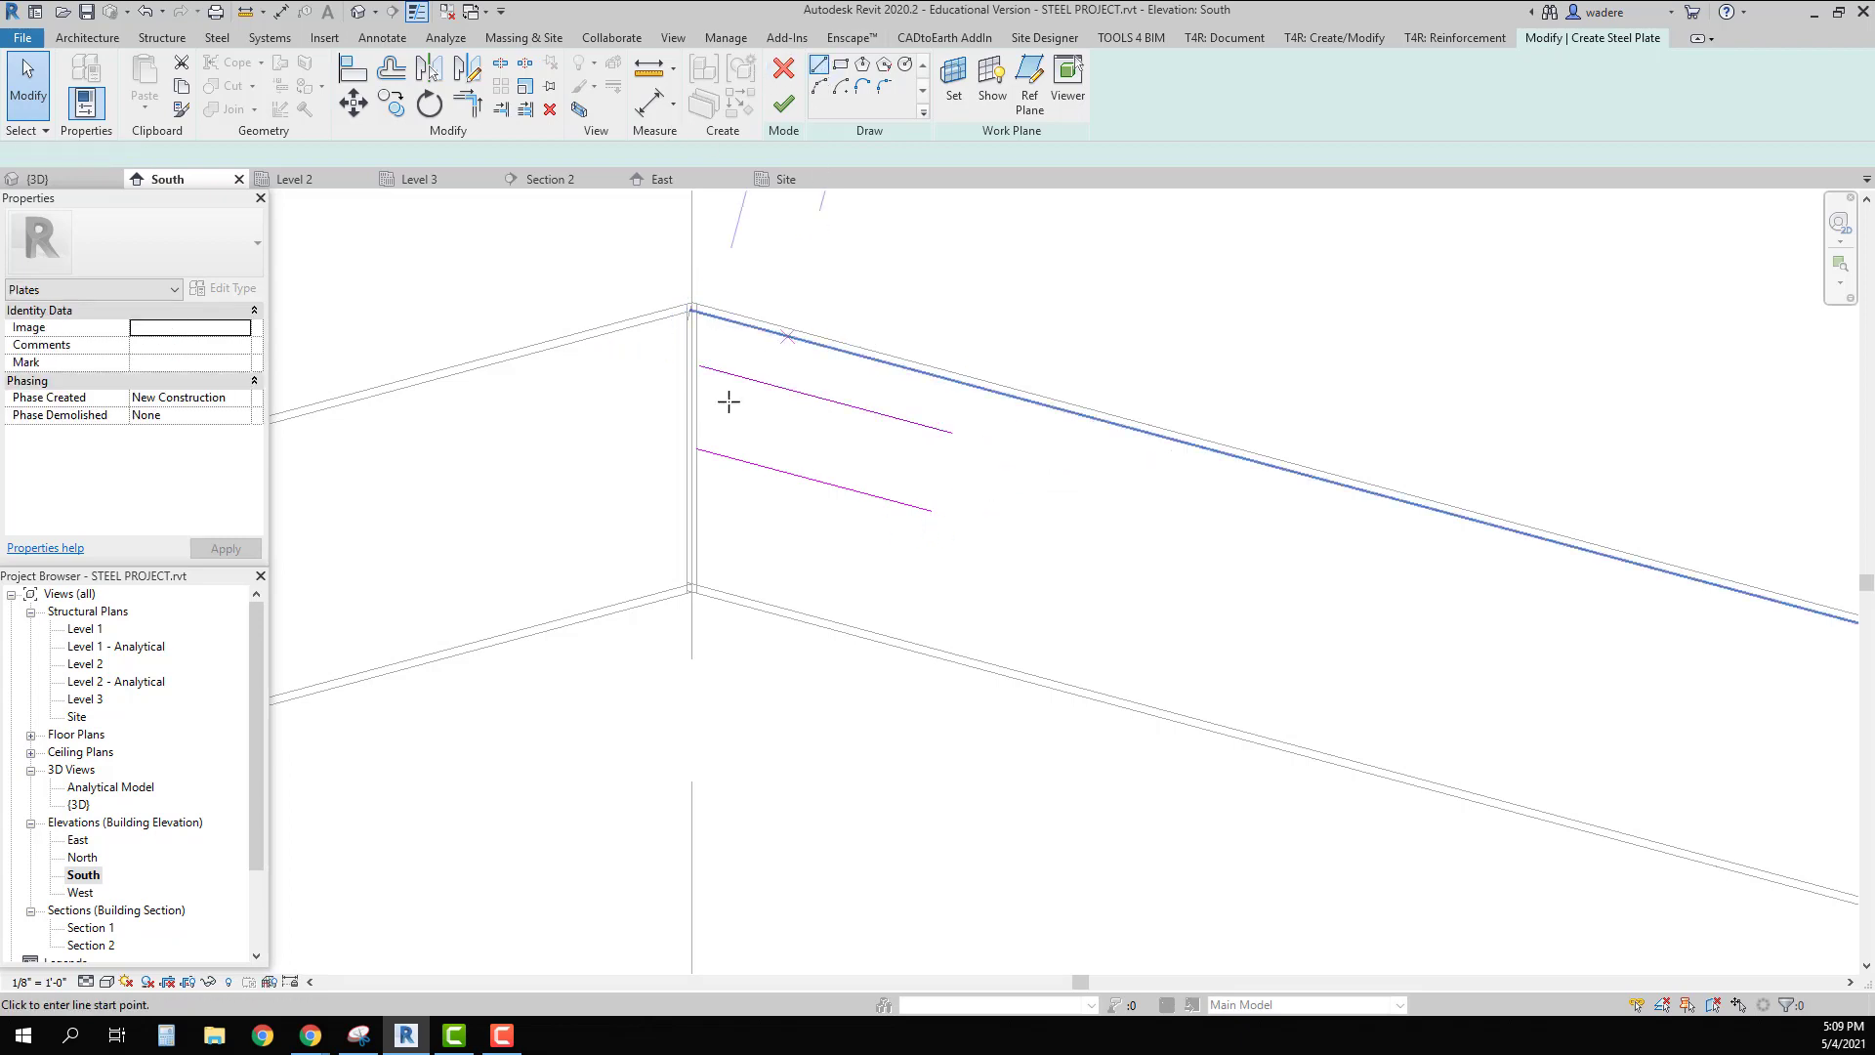
pyautogui.click(697, 527)
pyautogui.click(911, 582)
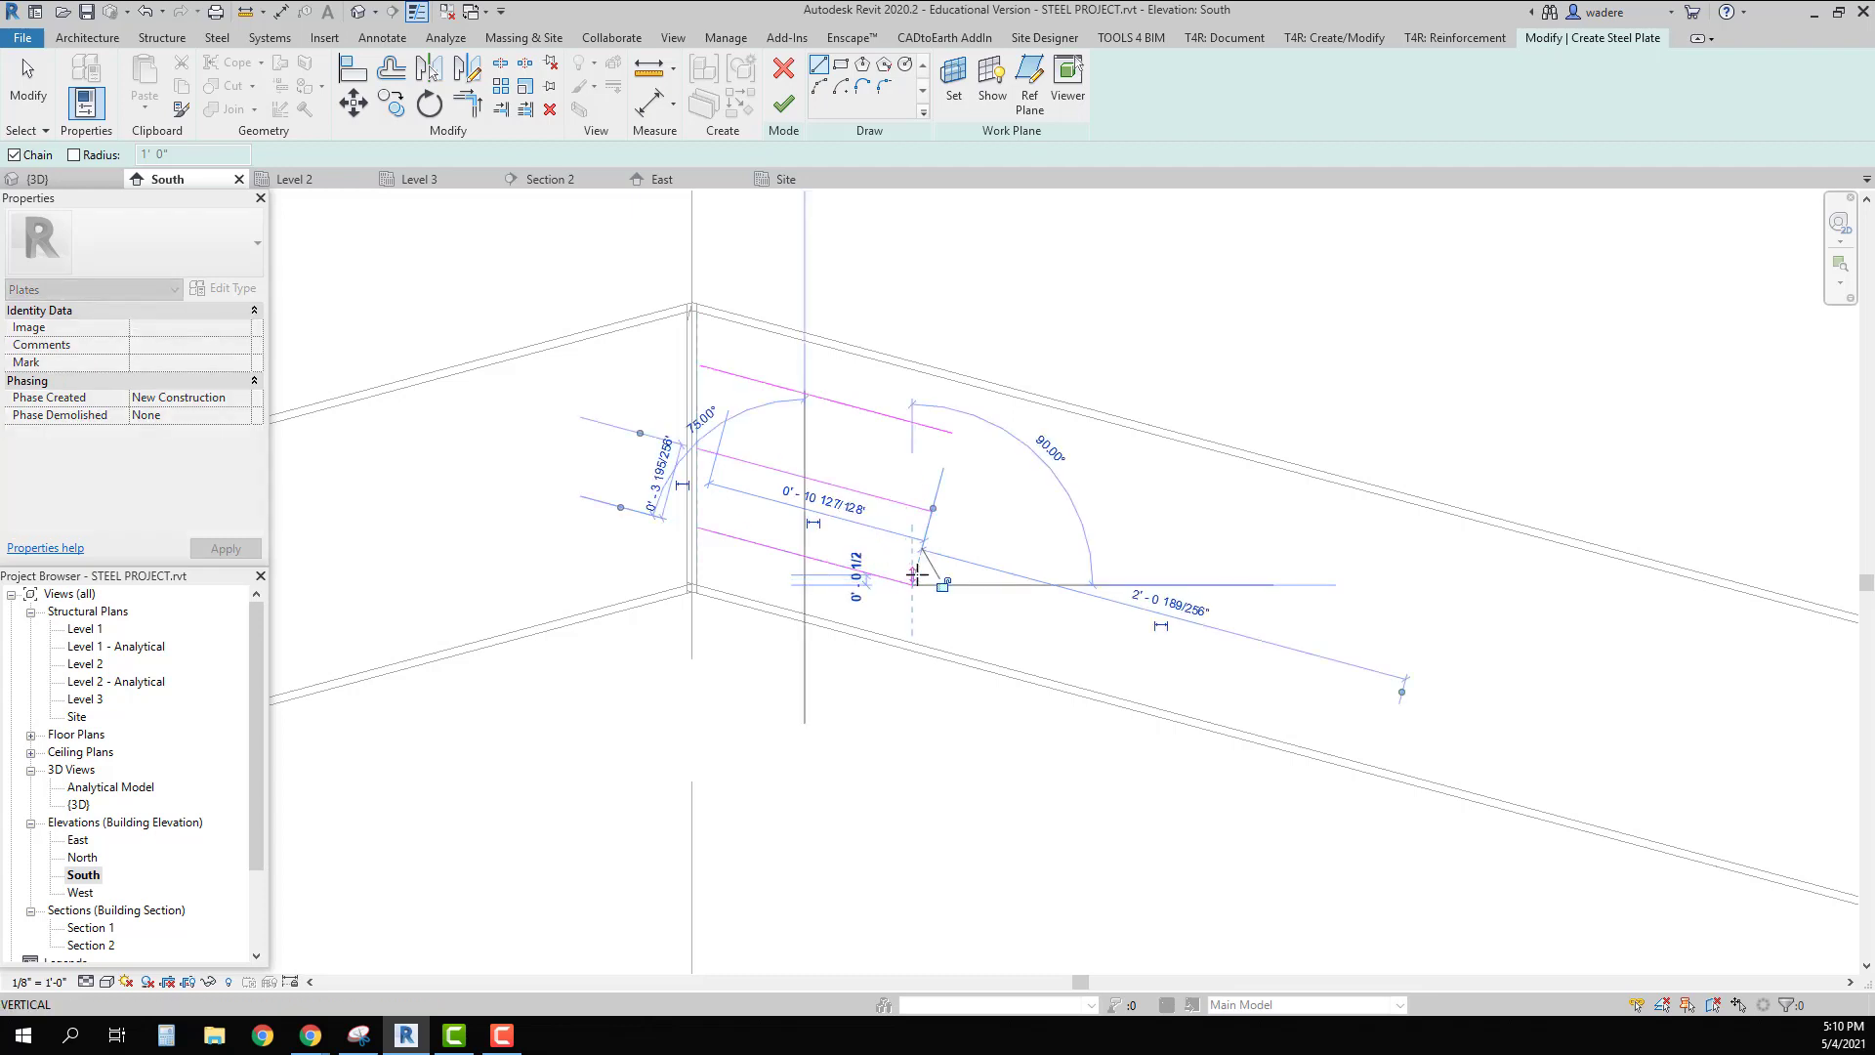
pyautogui.press('Escape')
pyautogui.press('Escape')
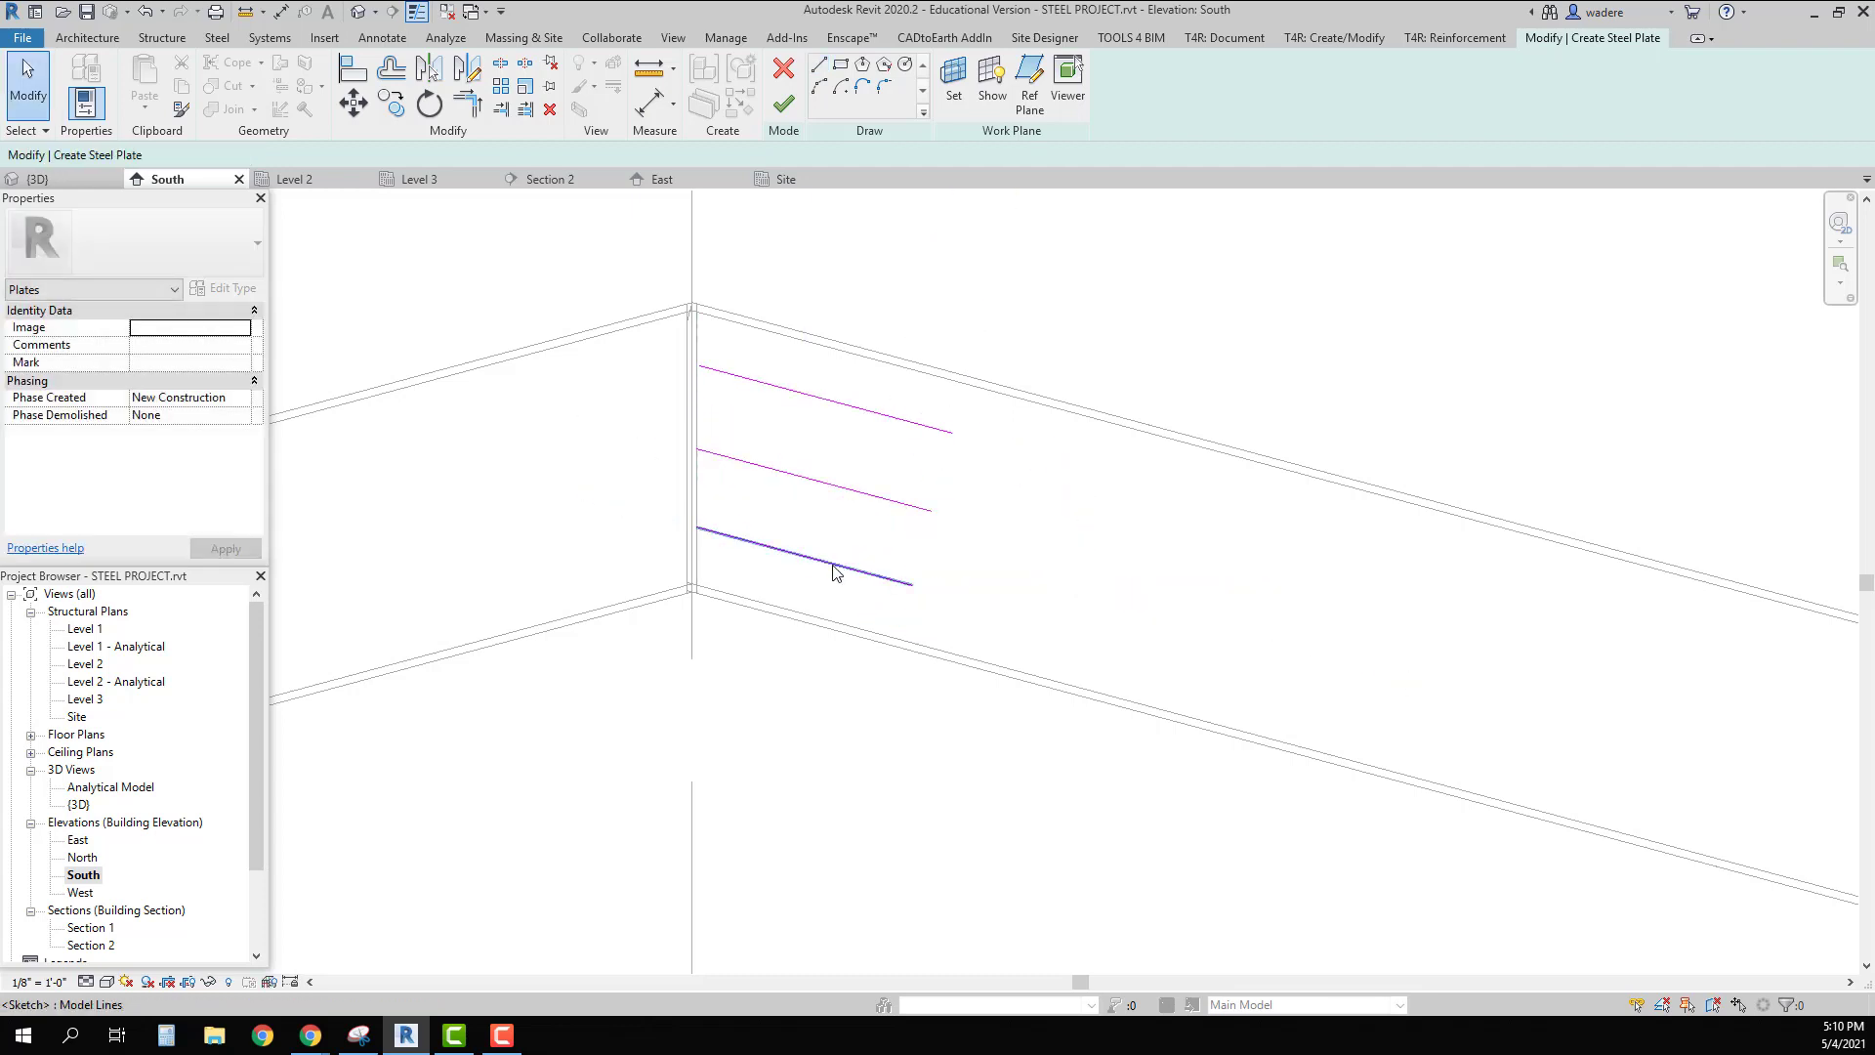
# Step: Set the lower sketch line's distance from the middle line to 4"
pyautogui.click(835, 571)
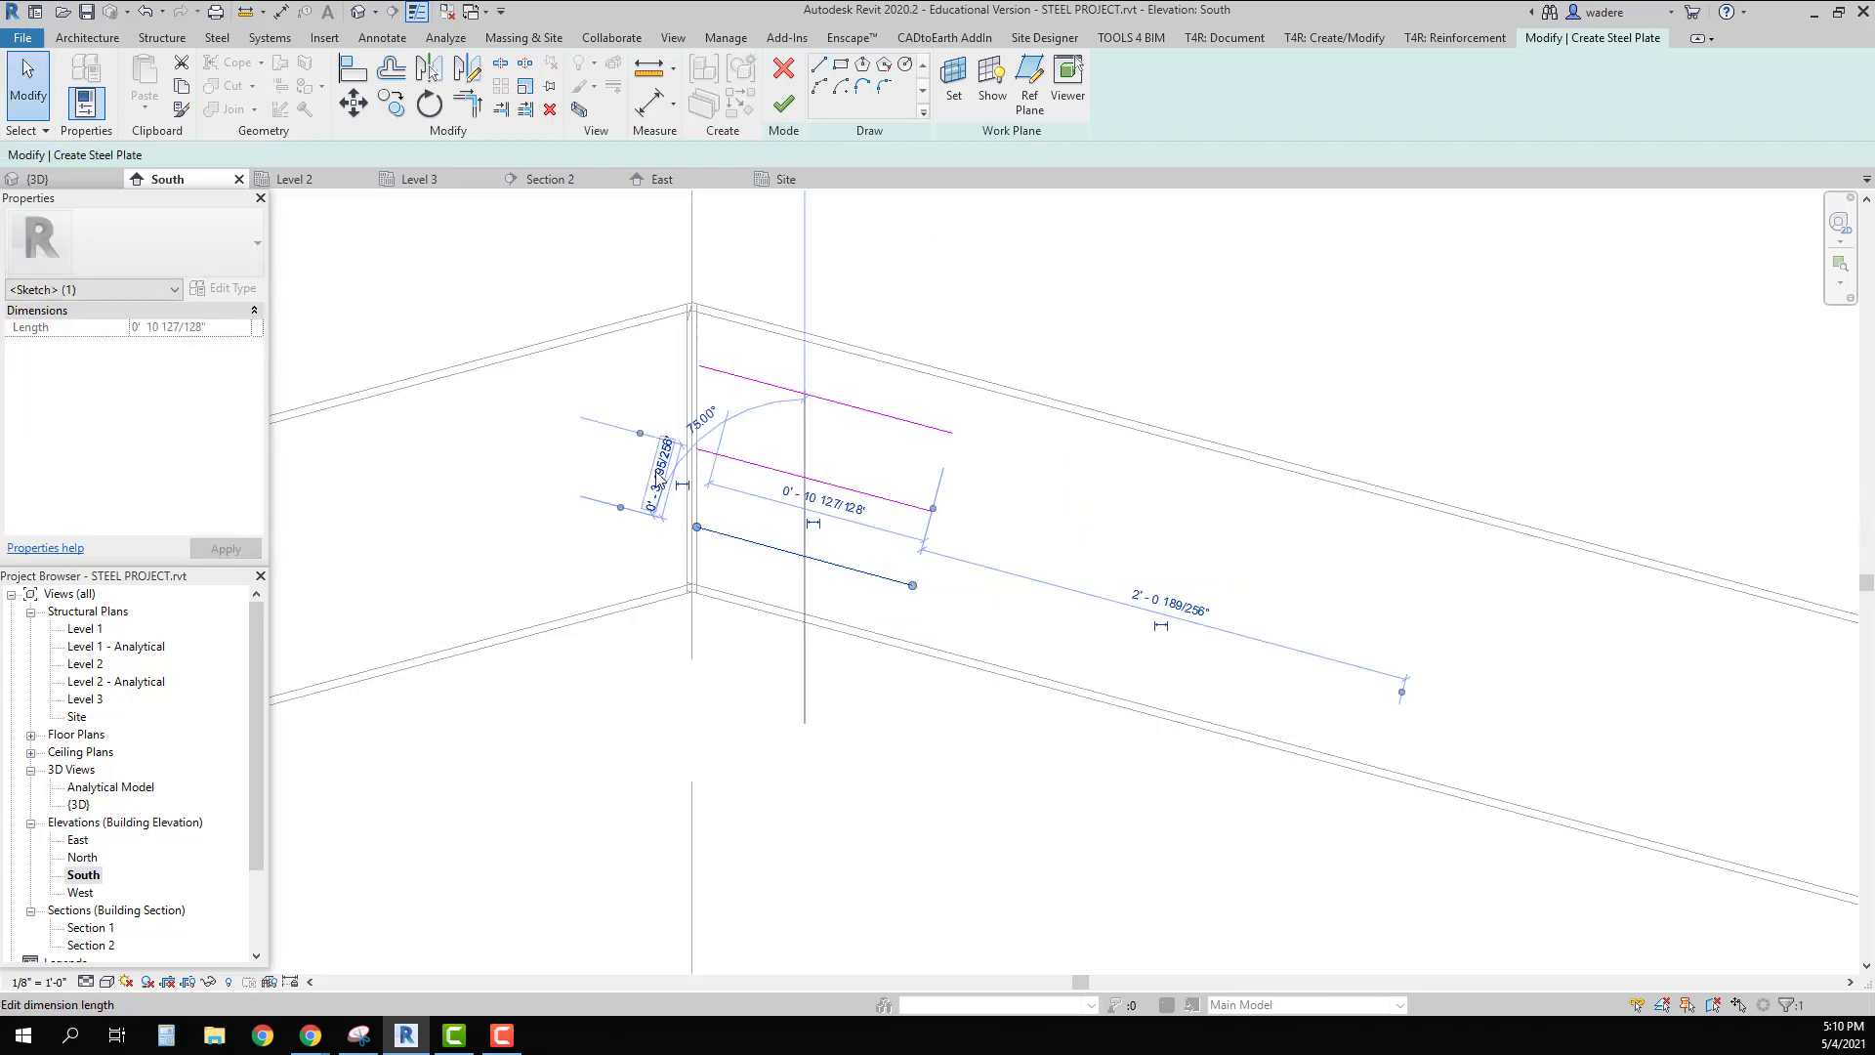
pyautogui.click(660, 477)
pyautogui.write('4')
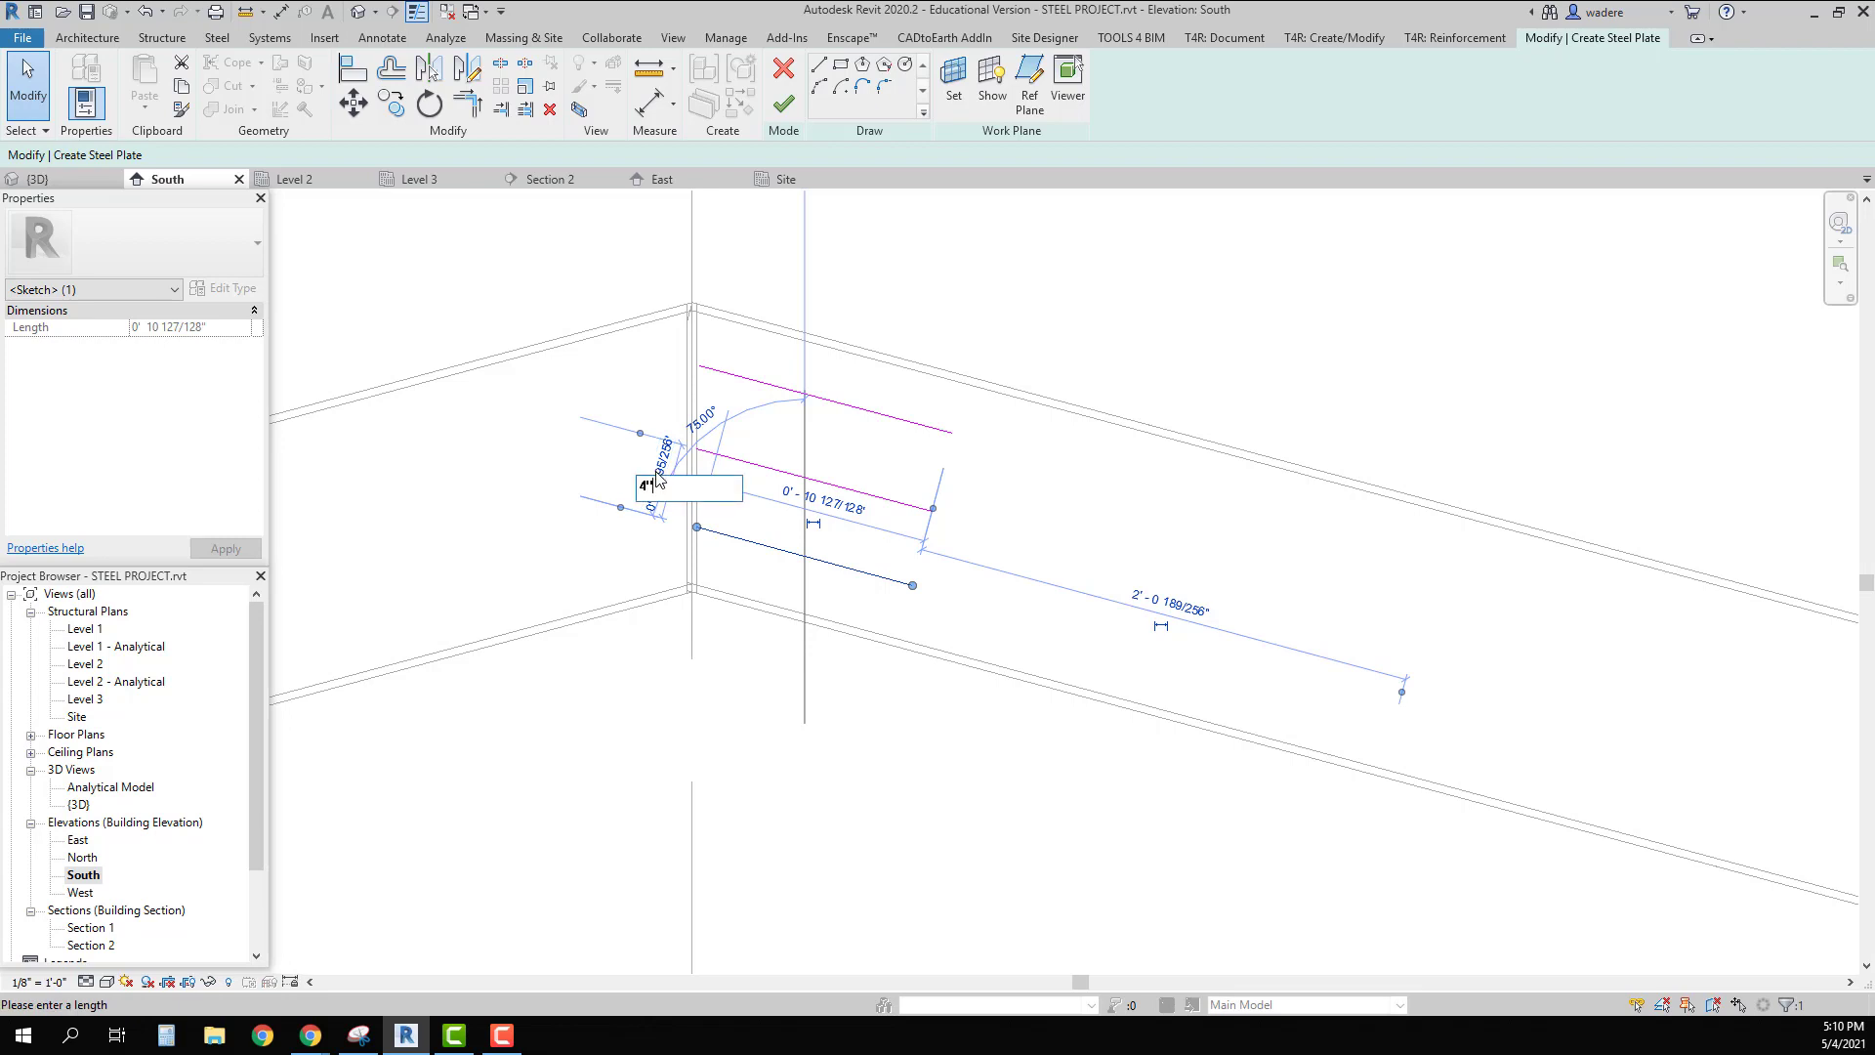
pyautogui.write('"')
pyautogui.press('Return')
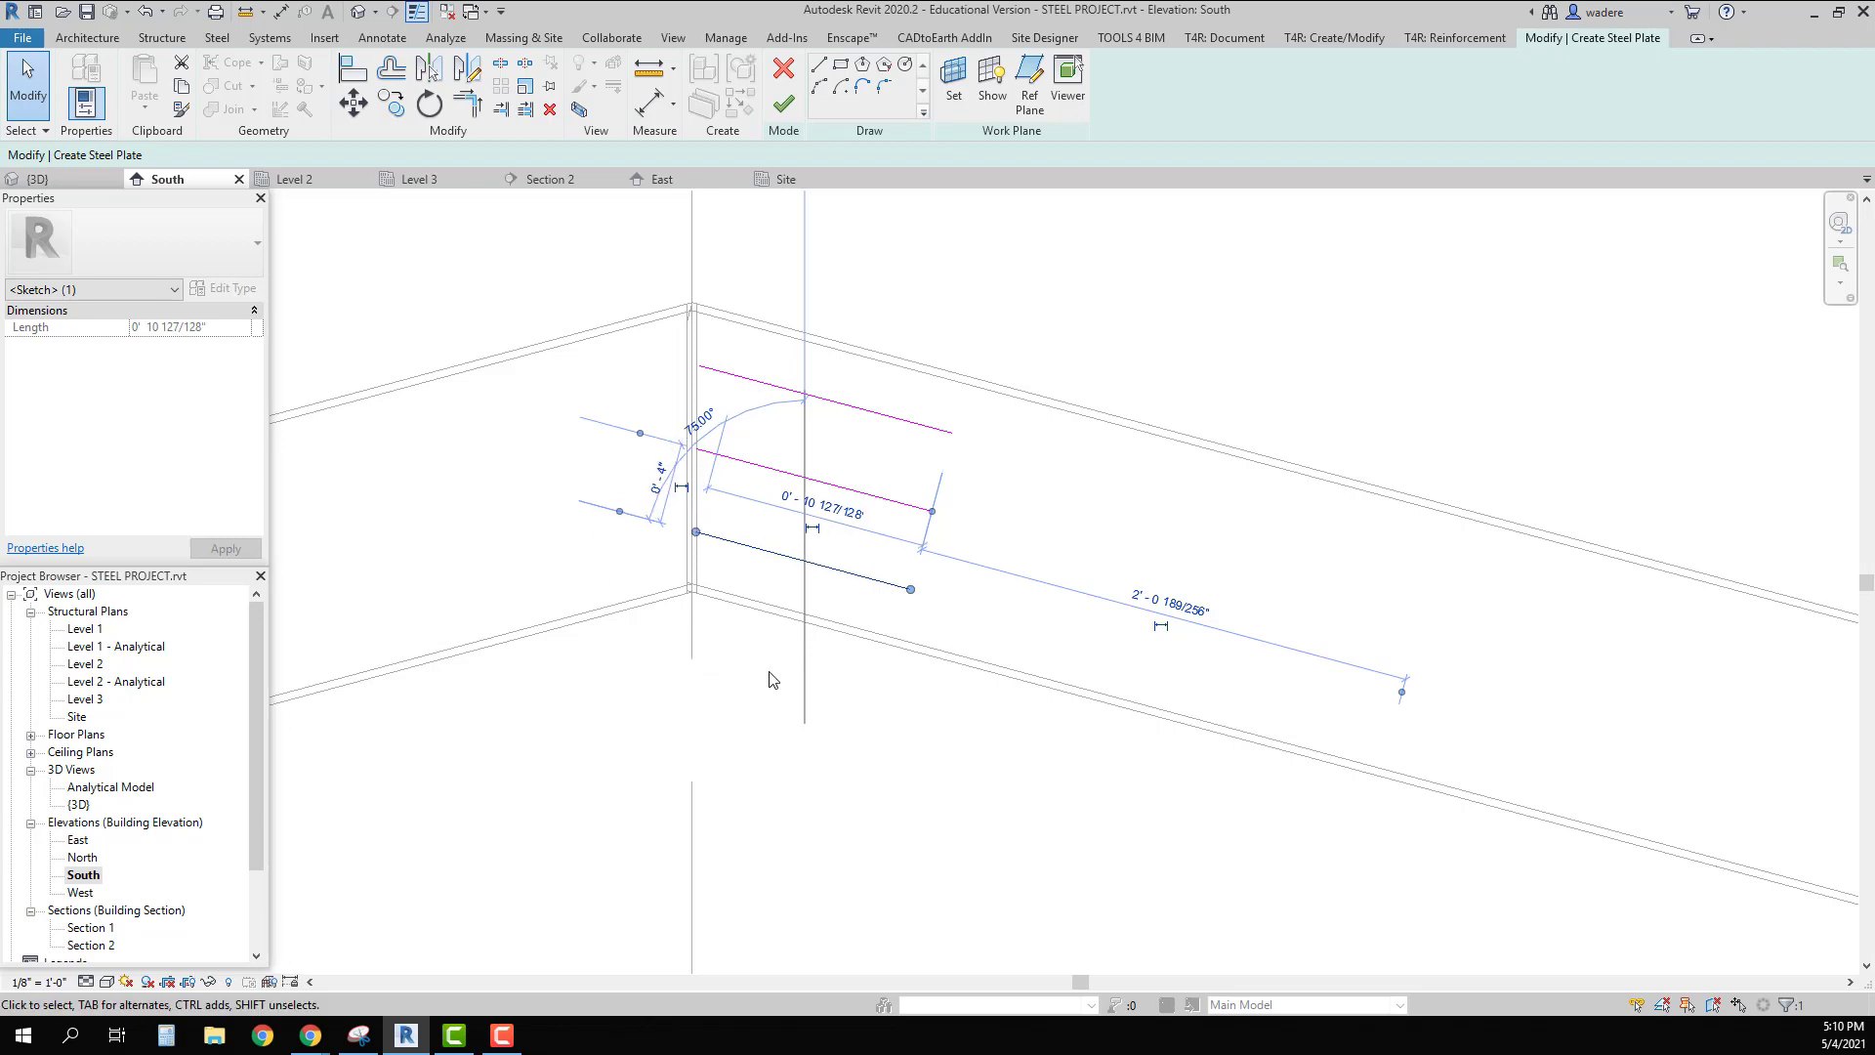
pyautogui.click(934, 686)
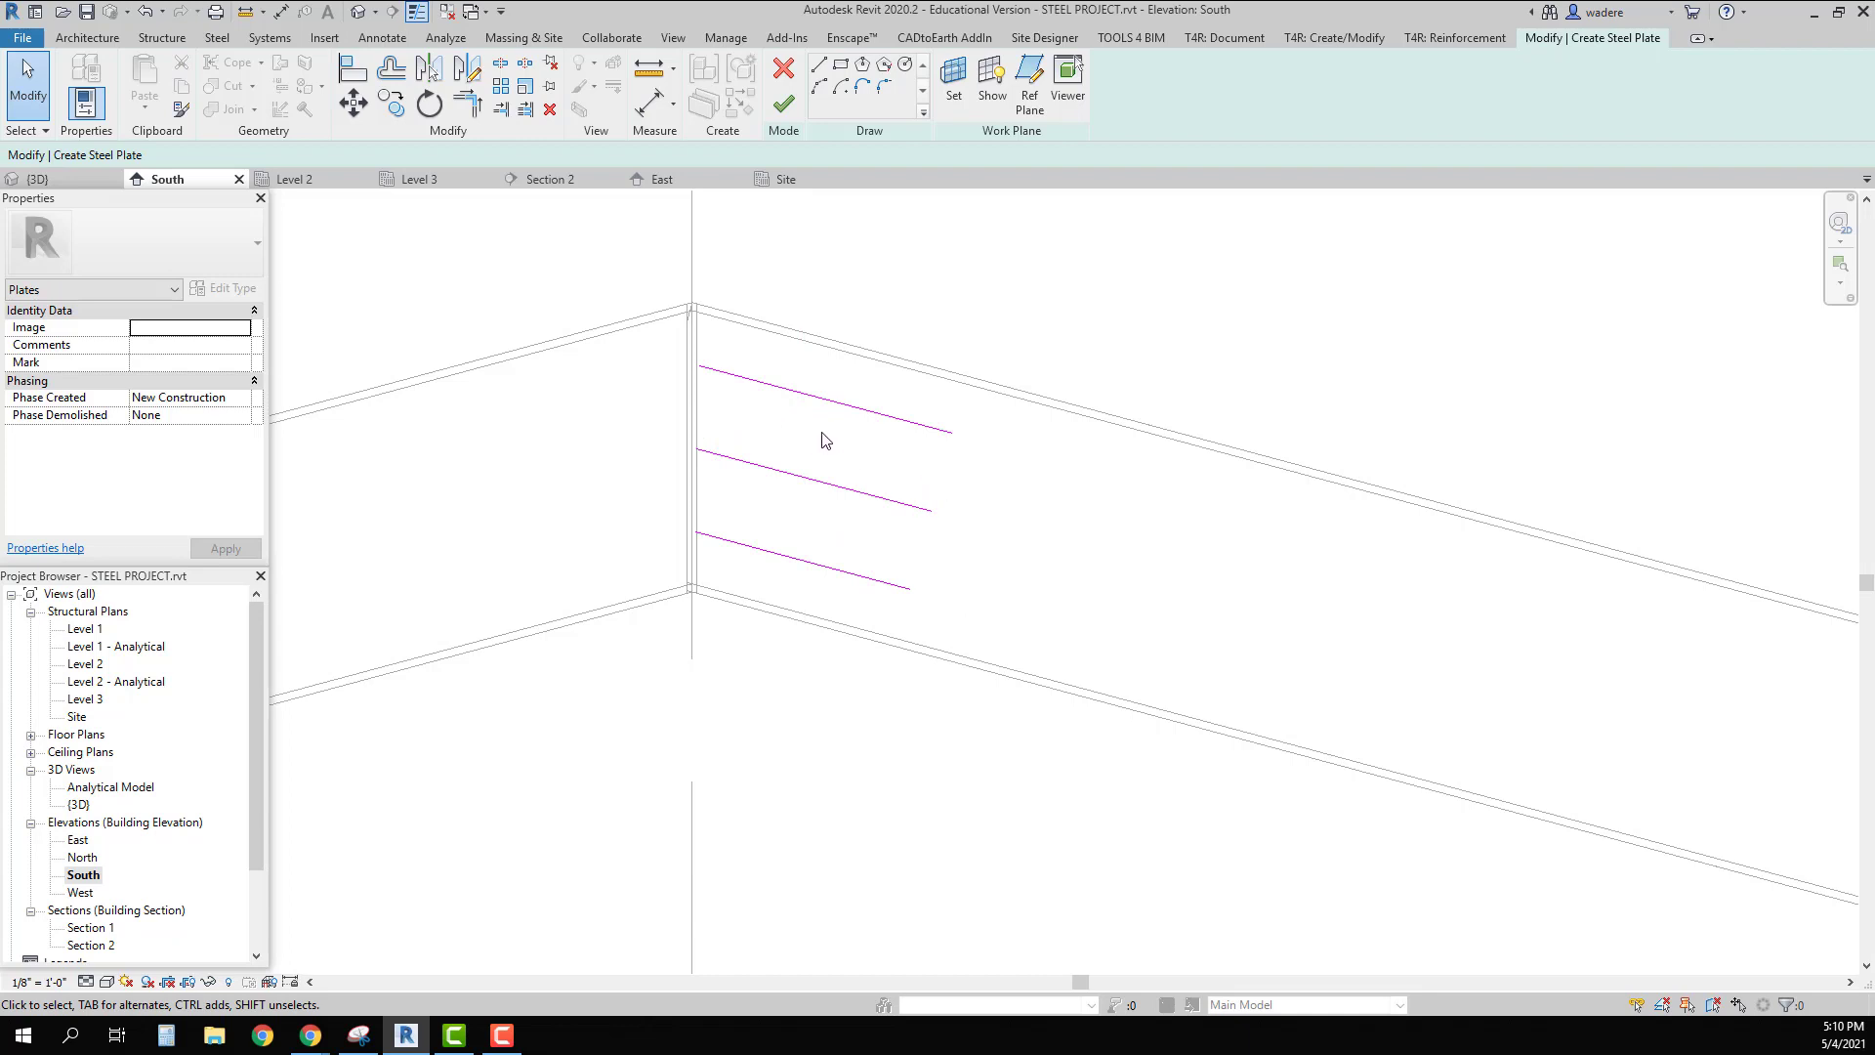
# Step: Join the outer ends of the lower and upper sketch lines with a perpendicular line
pyautogui.click(815, 66)
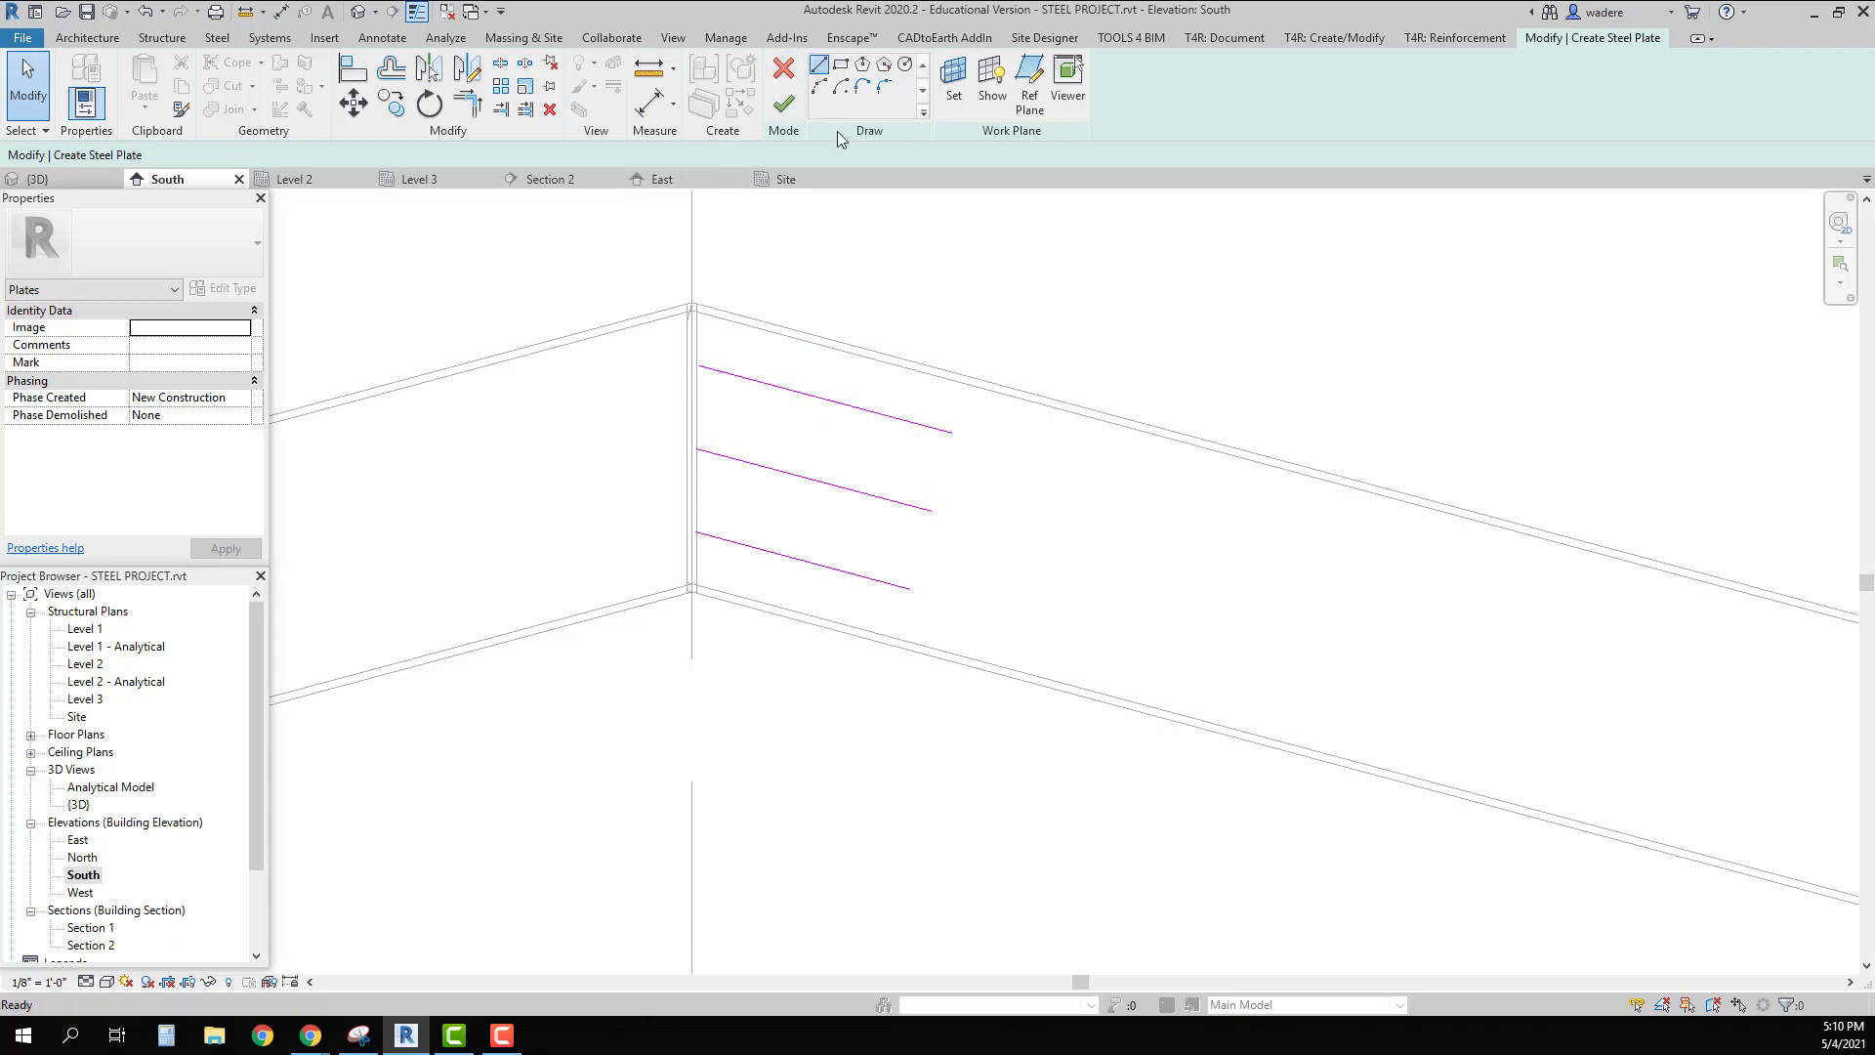
pyautogui.click(910, 588)
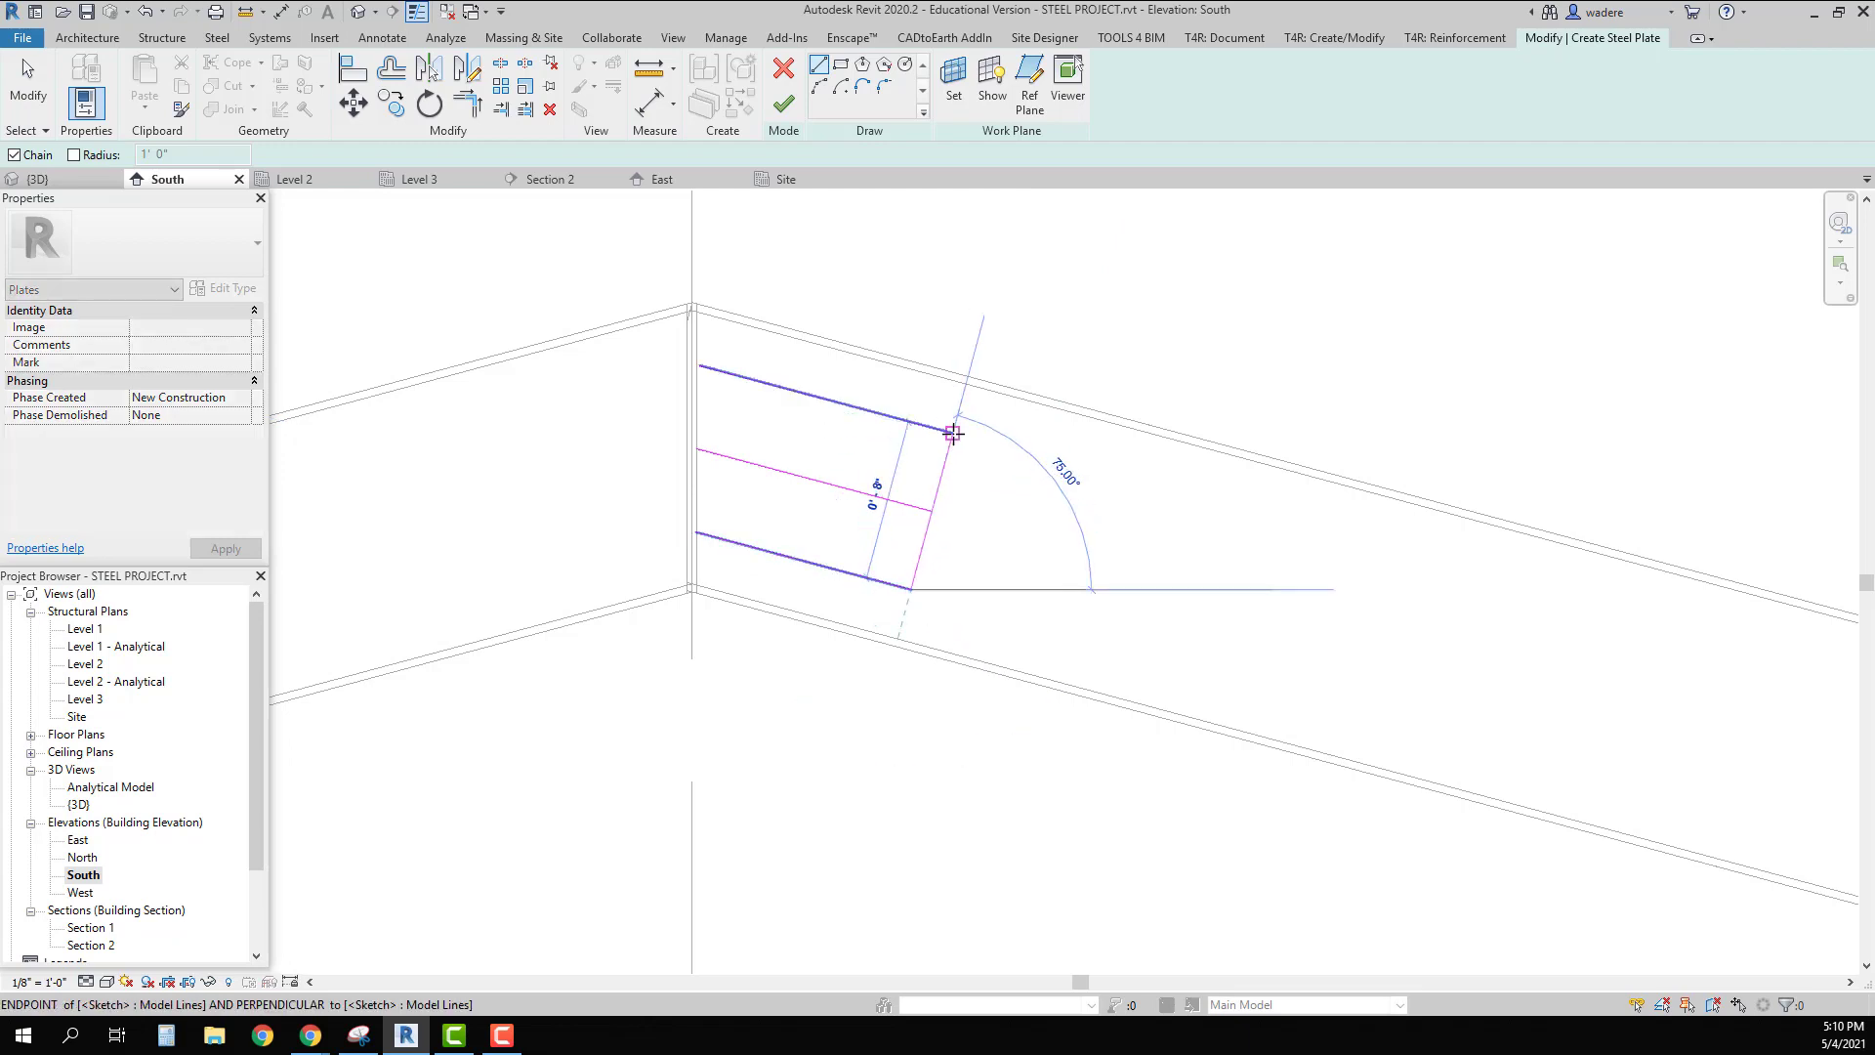
pyautogui.click(953, 433)
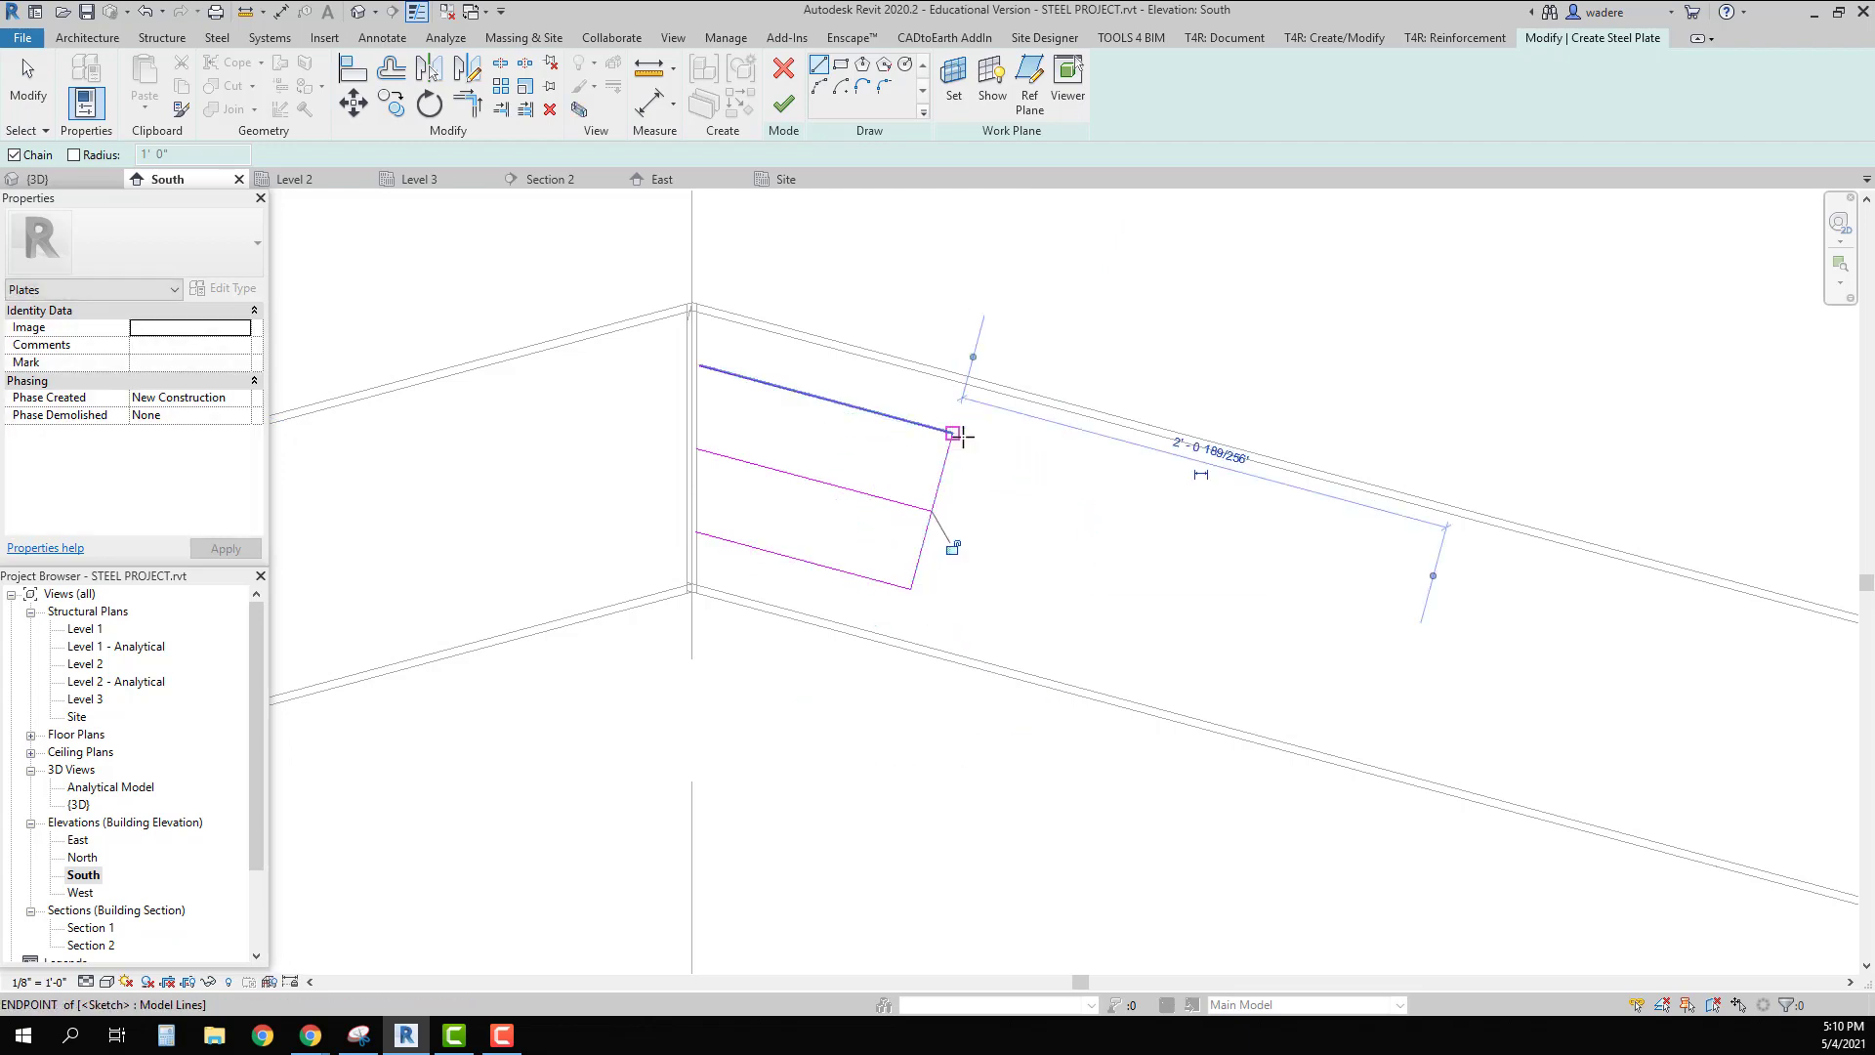
pyautogui.press('Escape')
pyautogui.press('Escape')
# Step: Move the perpendicular end line toward the ridge and set its distance from the lower line's ridge-side endpoint to 5"
pyautogui.click(914, 544)
pyautogui.moveTo(914, 544); pyautogui.dragTo(825, 523)
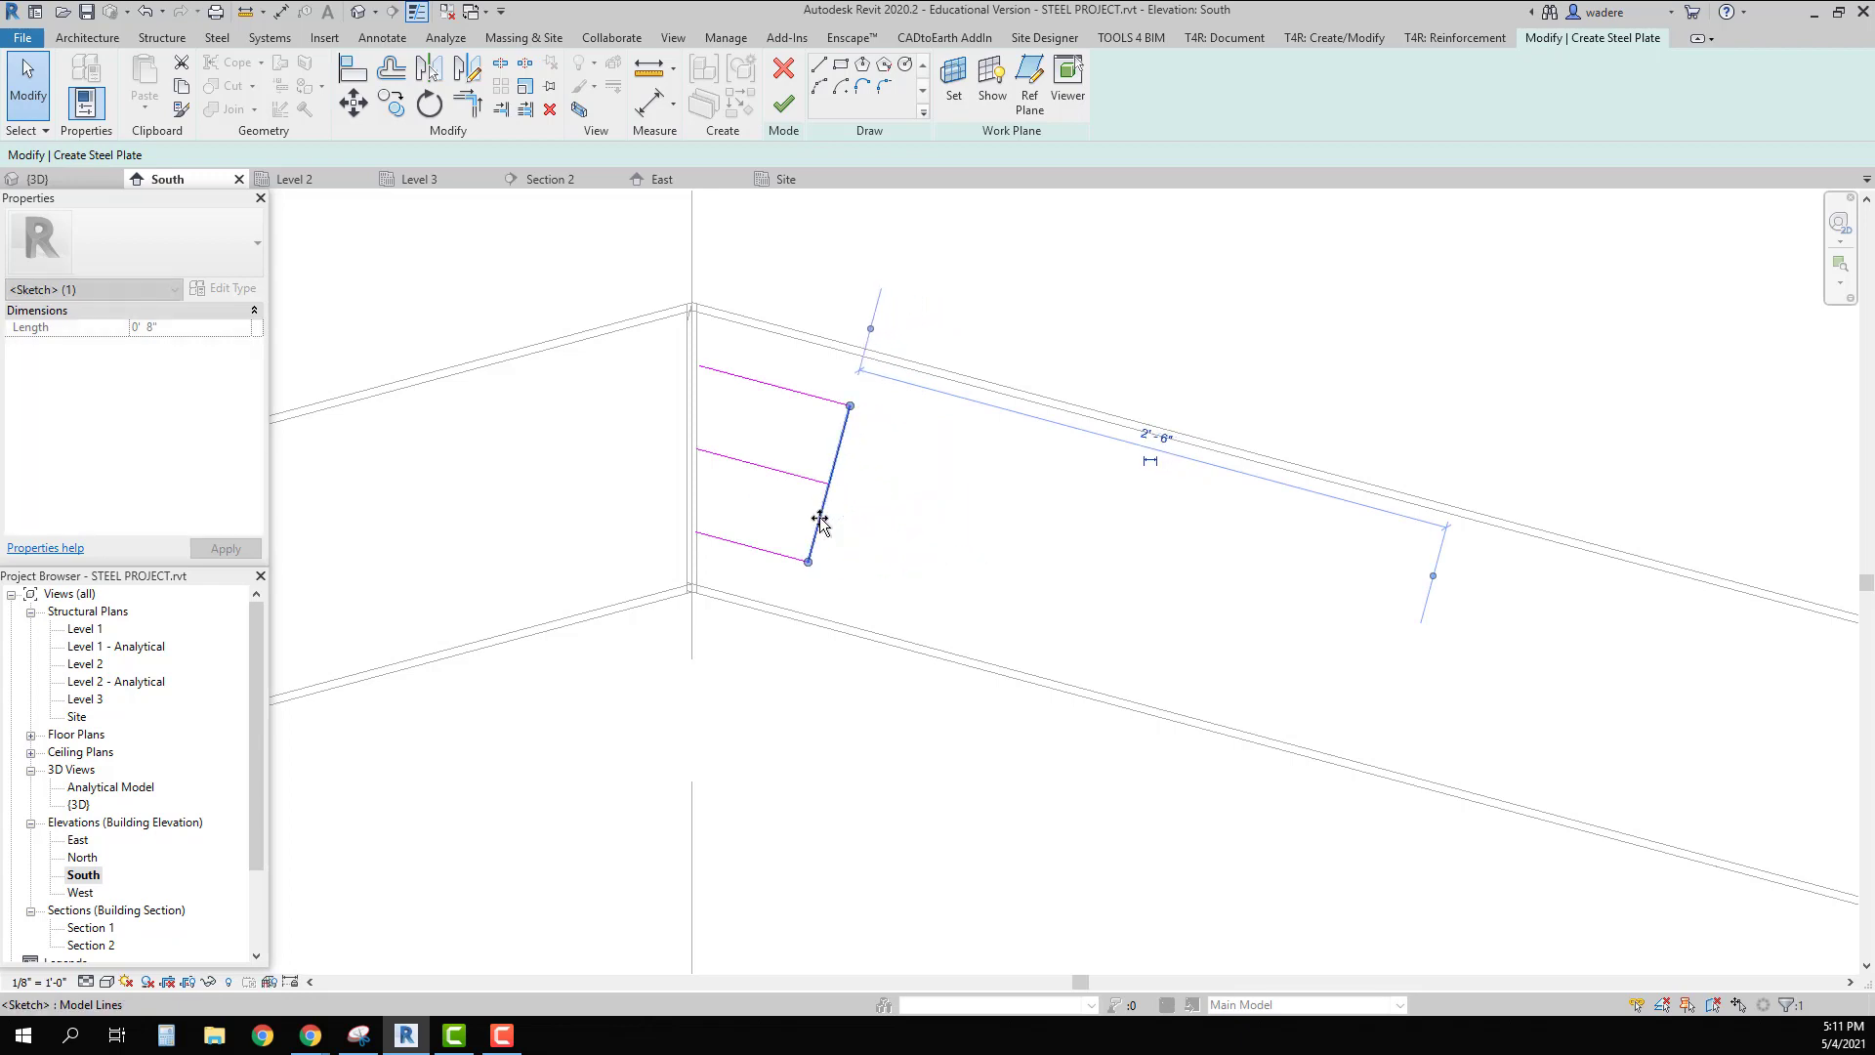
pyautogui.moveTo(1433, 576)
pyautogui.mouseDown()
pyautogui.moveTo(757, 593)
pyautogui.moveTo(697, 534)
pyautogui.mouseUp()
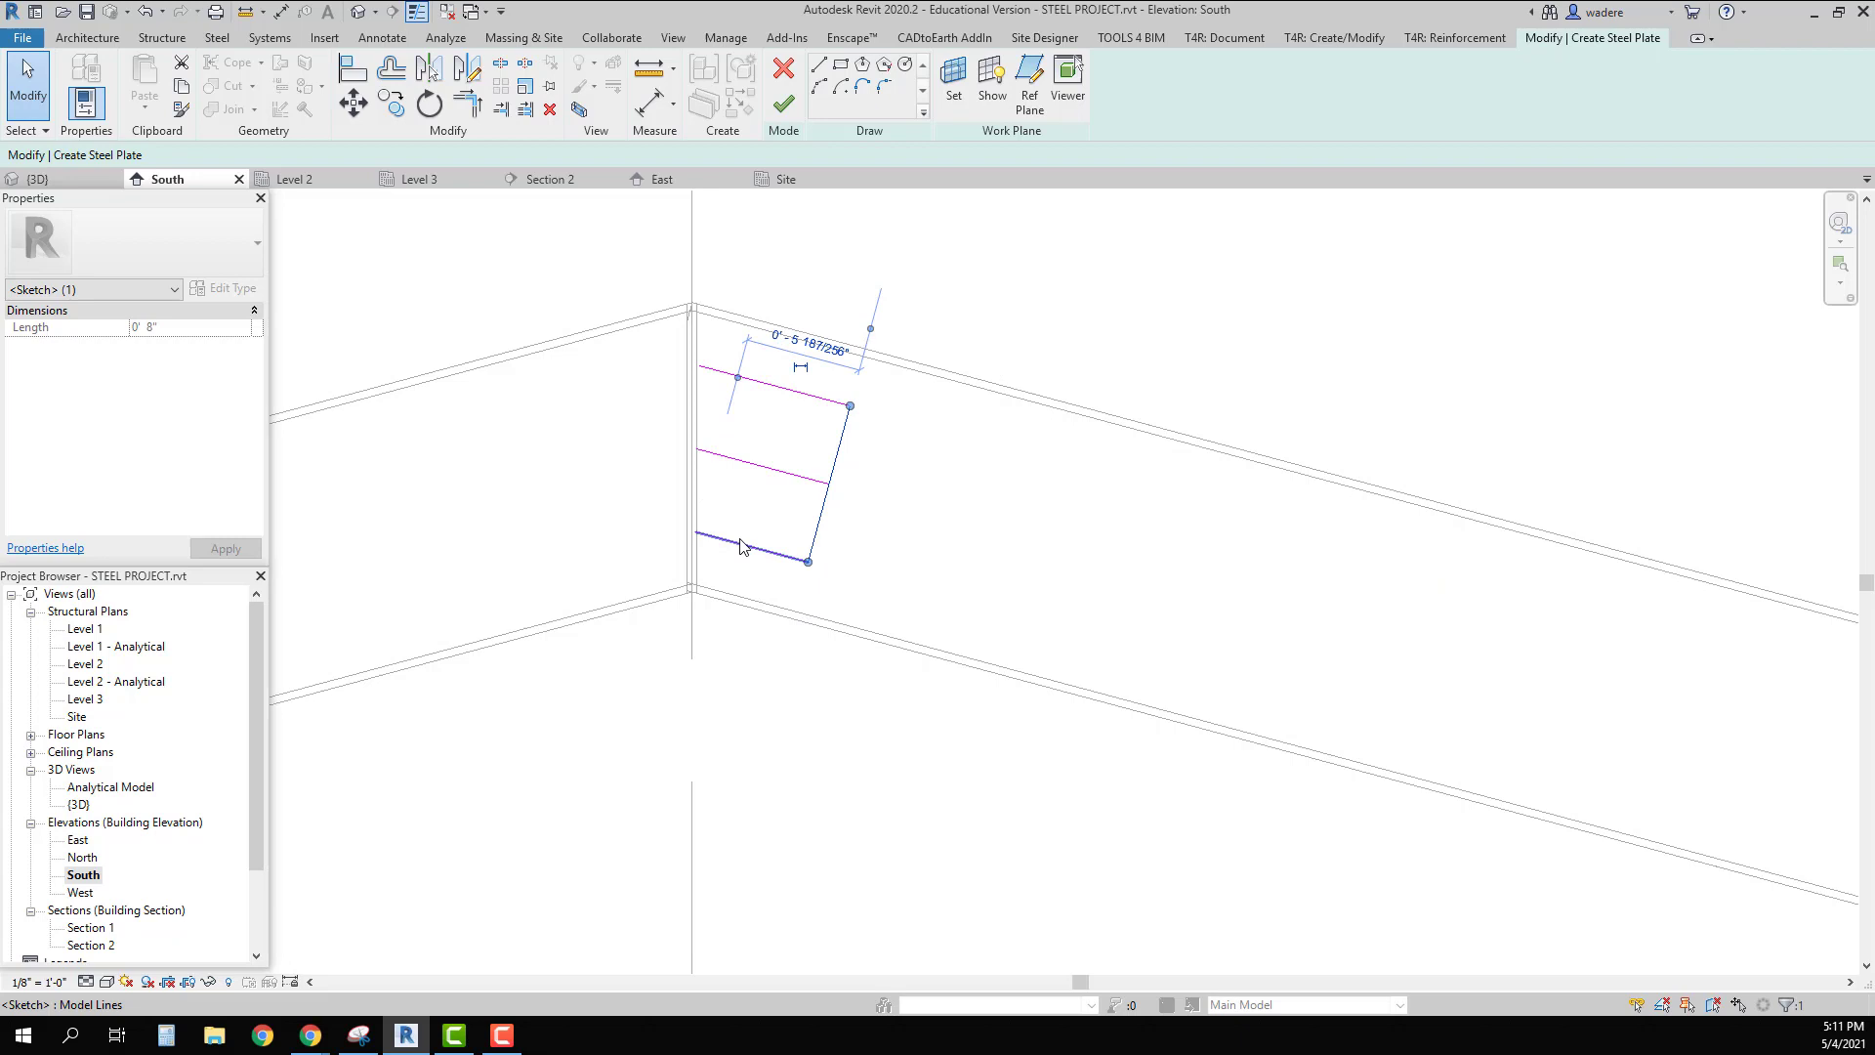
pyautogui.click(802, 344)
pyautogui.write('5')
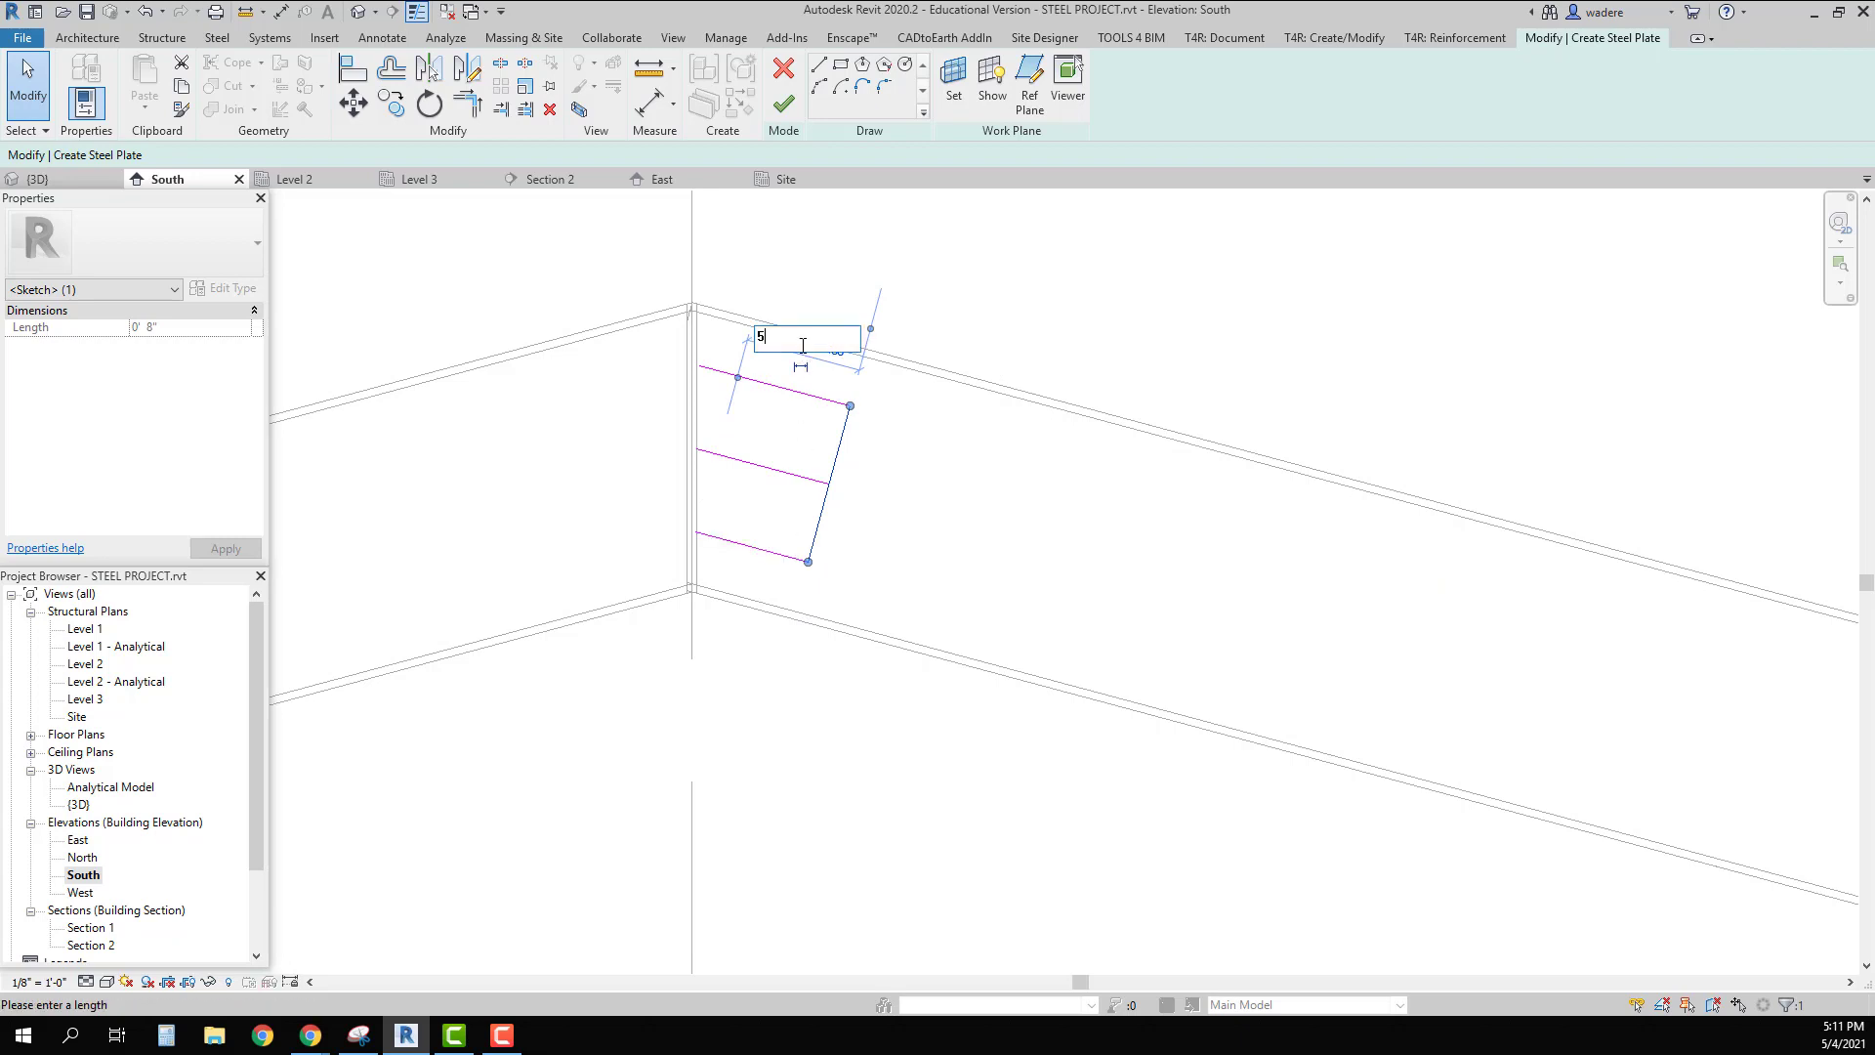
pyautogui.press('Return')
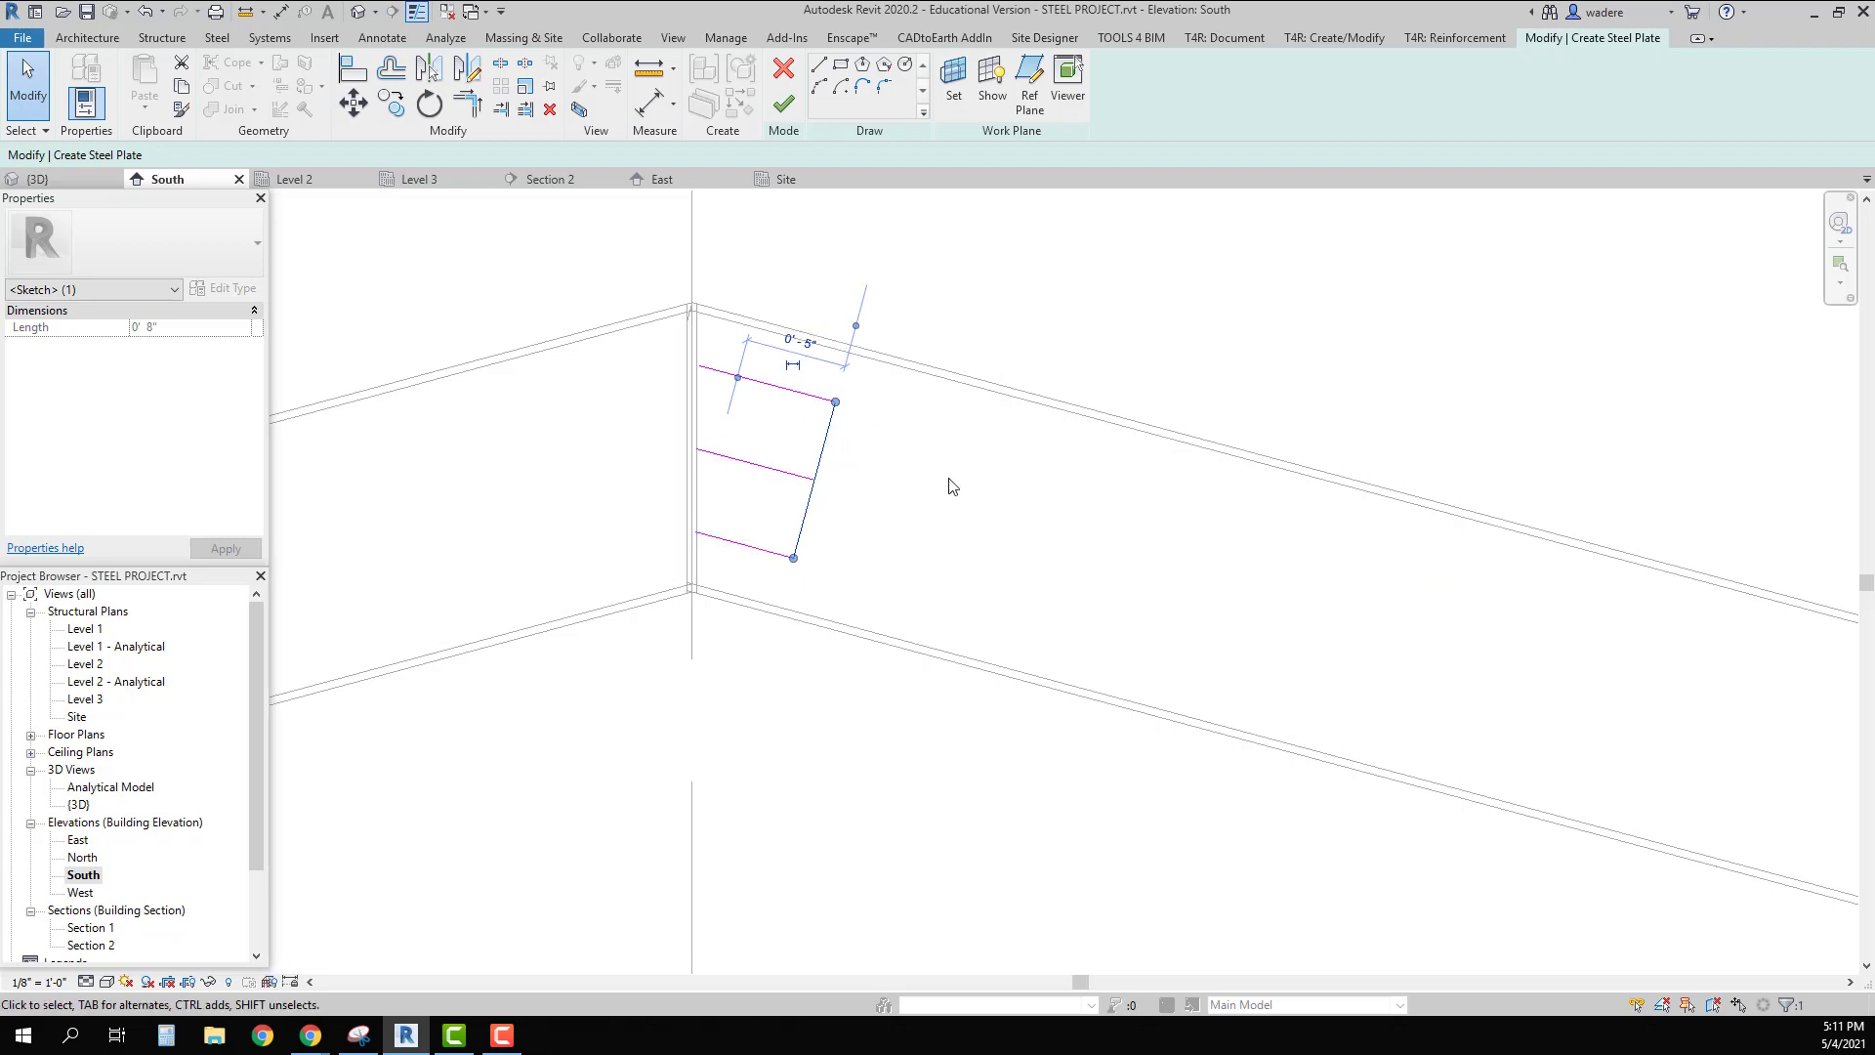
pyautogui.click(500, 528)
# Step: Sketch a vertical line along the ridge plate's face from the lower line's start up to the upper line's level
pyautogui.press('l')
pyautogui.press('i')
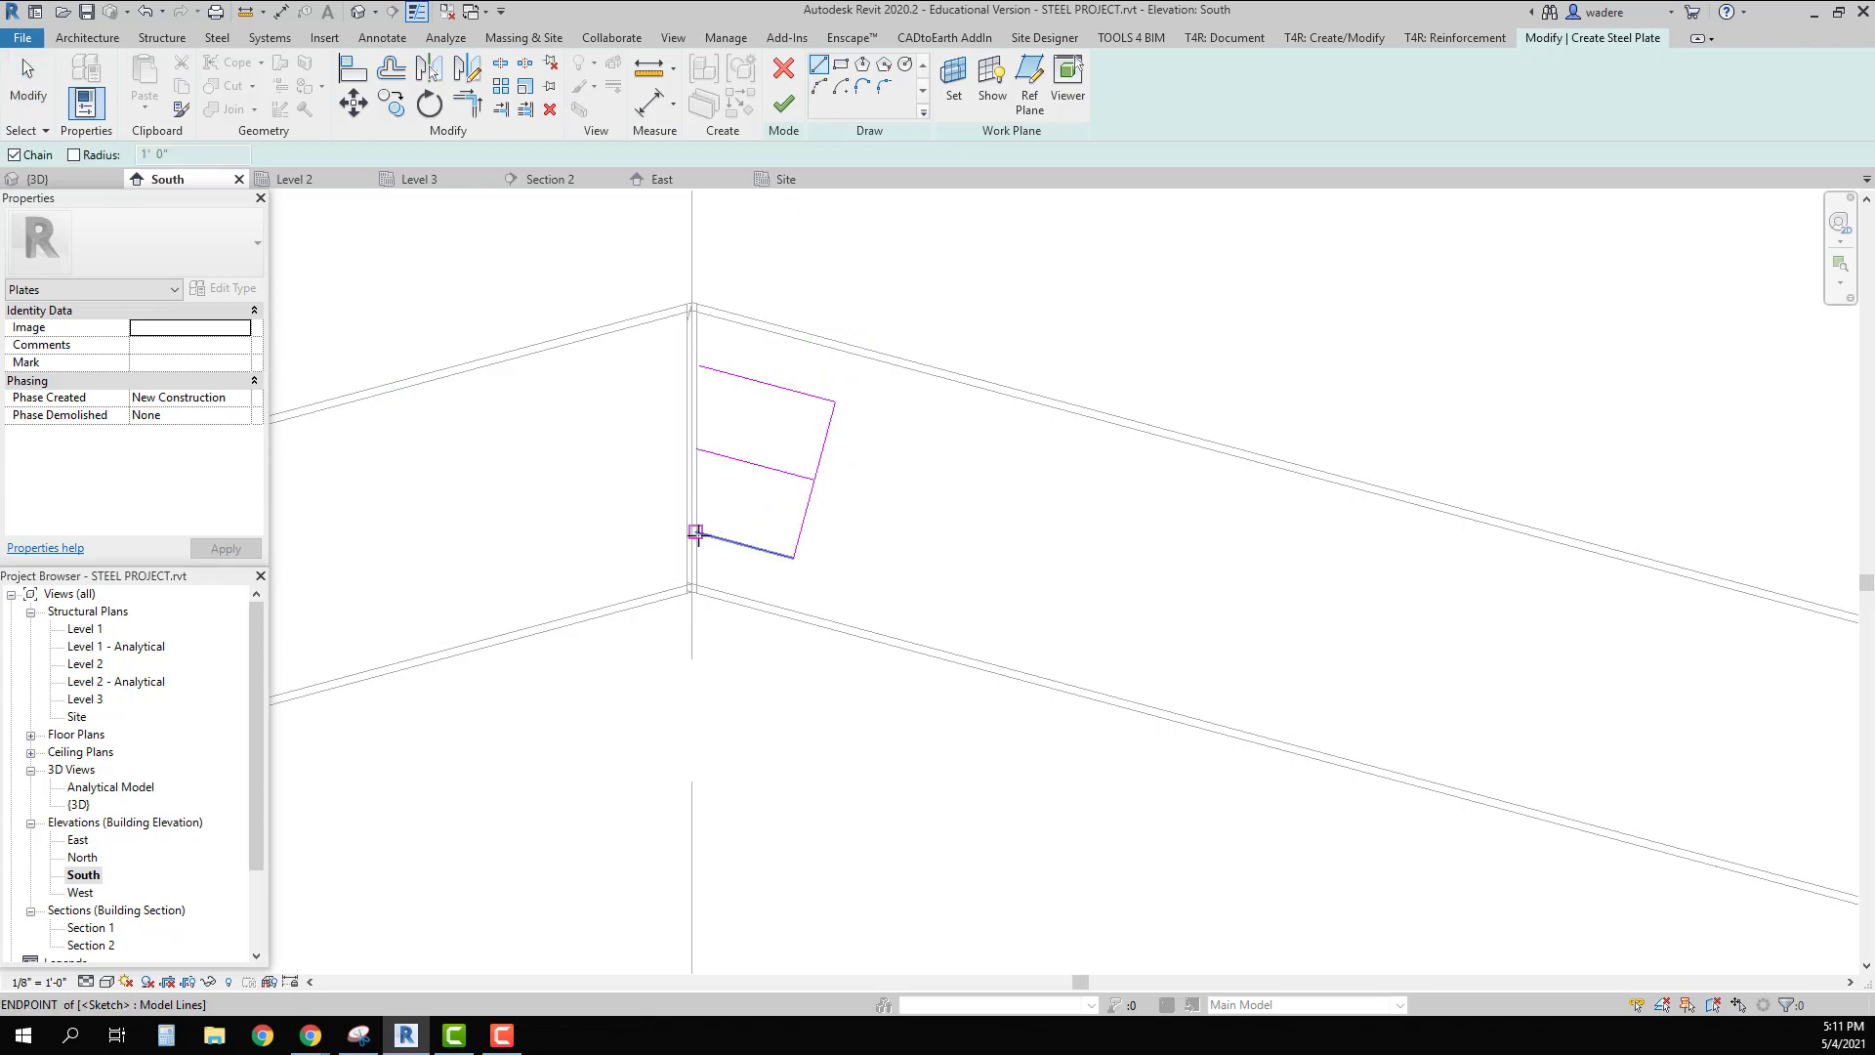
pyautogui.click(696, 532)
pyautogui.scroll(4, 701, 590)
pyautogui.moveTo(688, 292); pyautogui.dragTo(679, 652, button='middle')
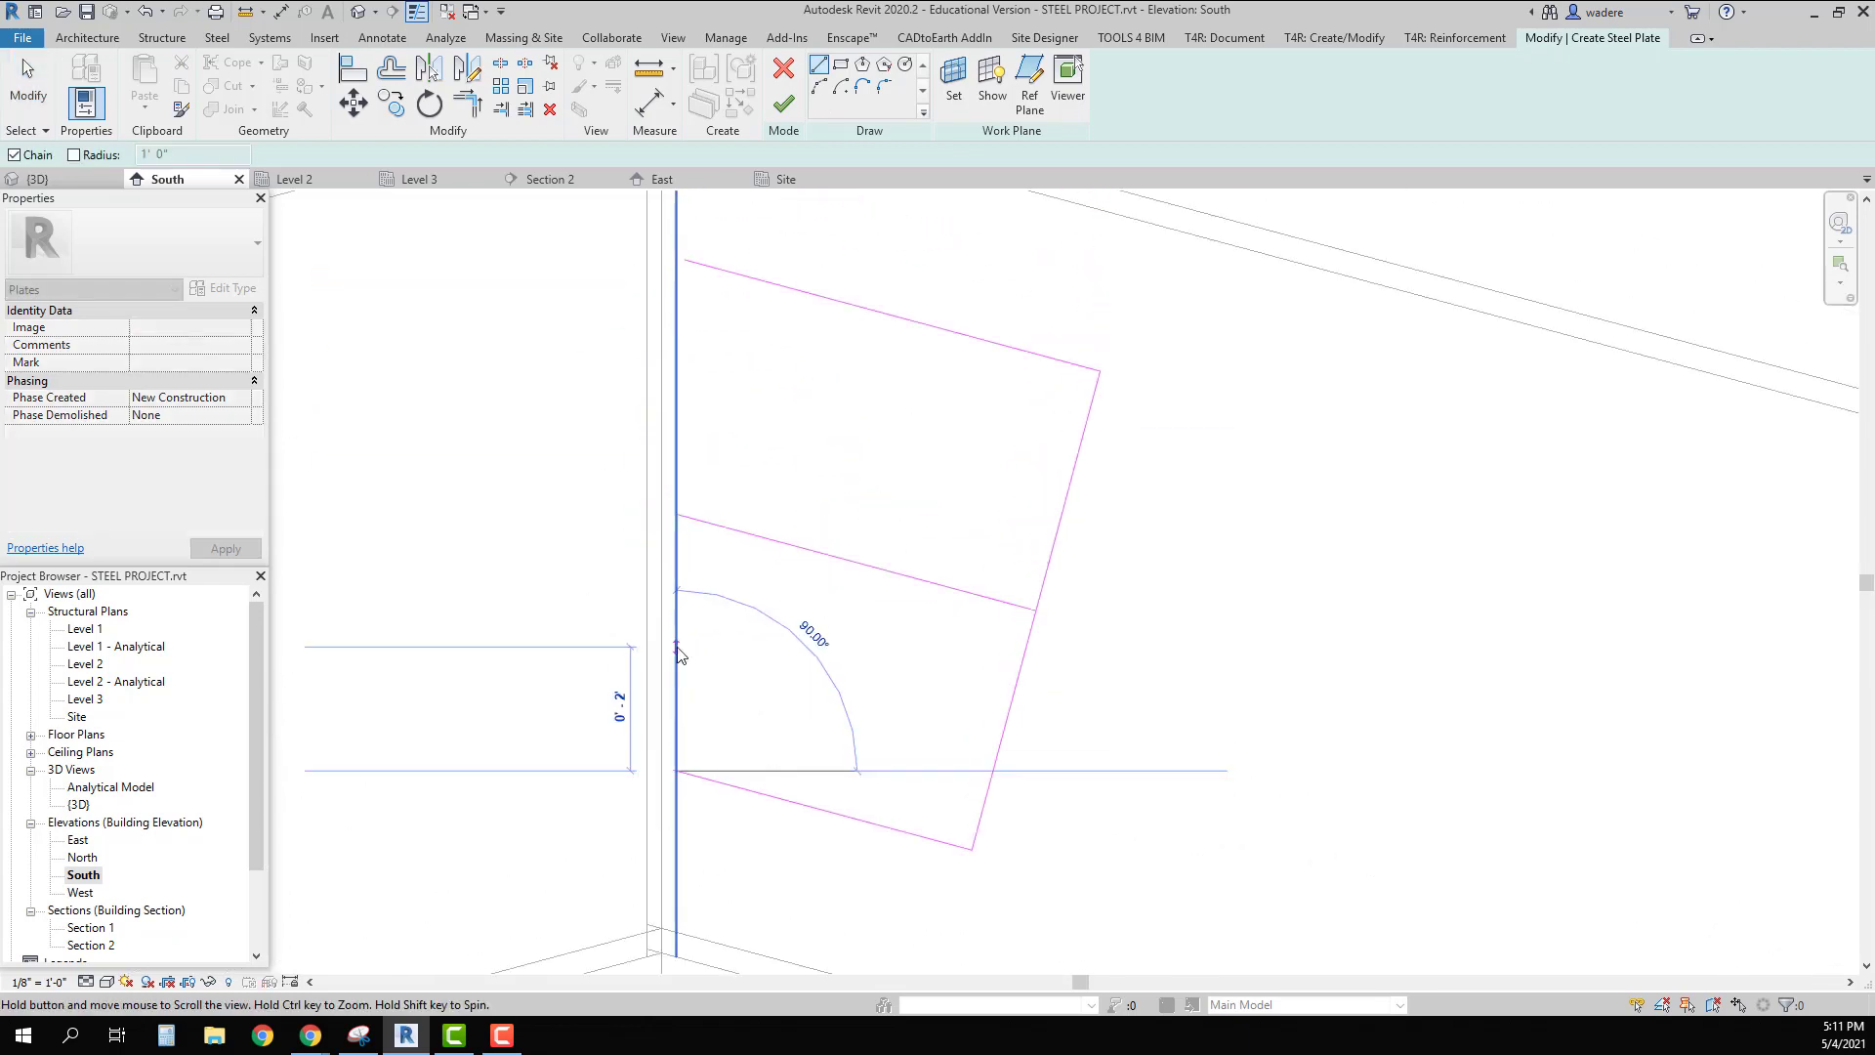
pyautogui.click(676, 259)
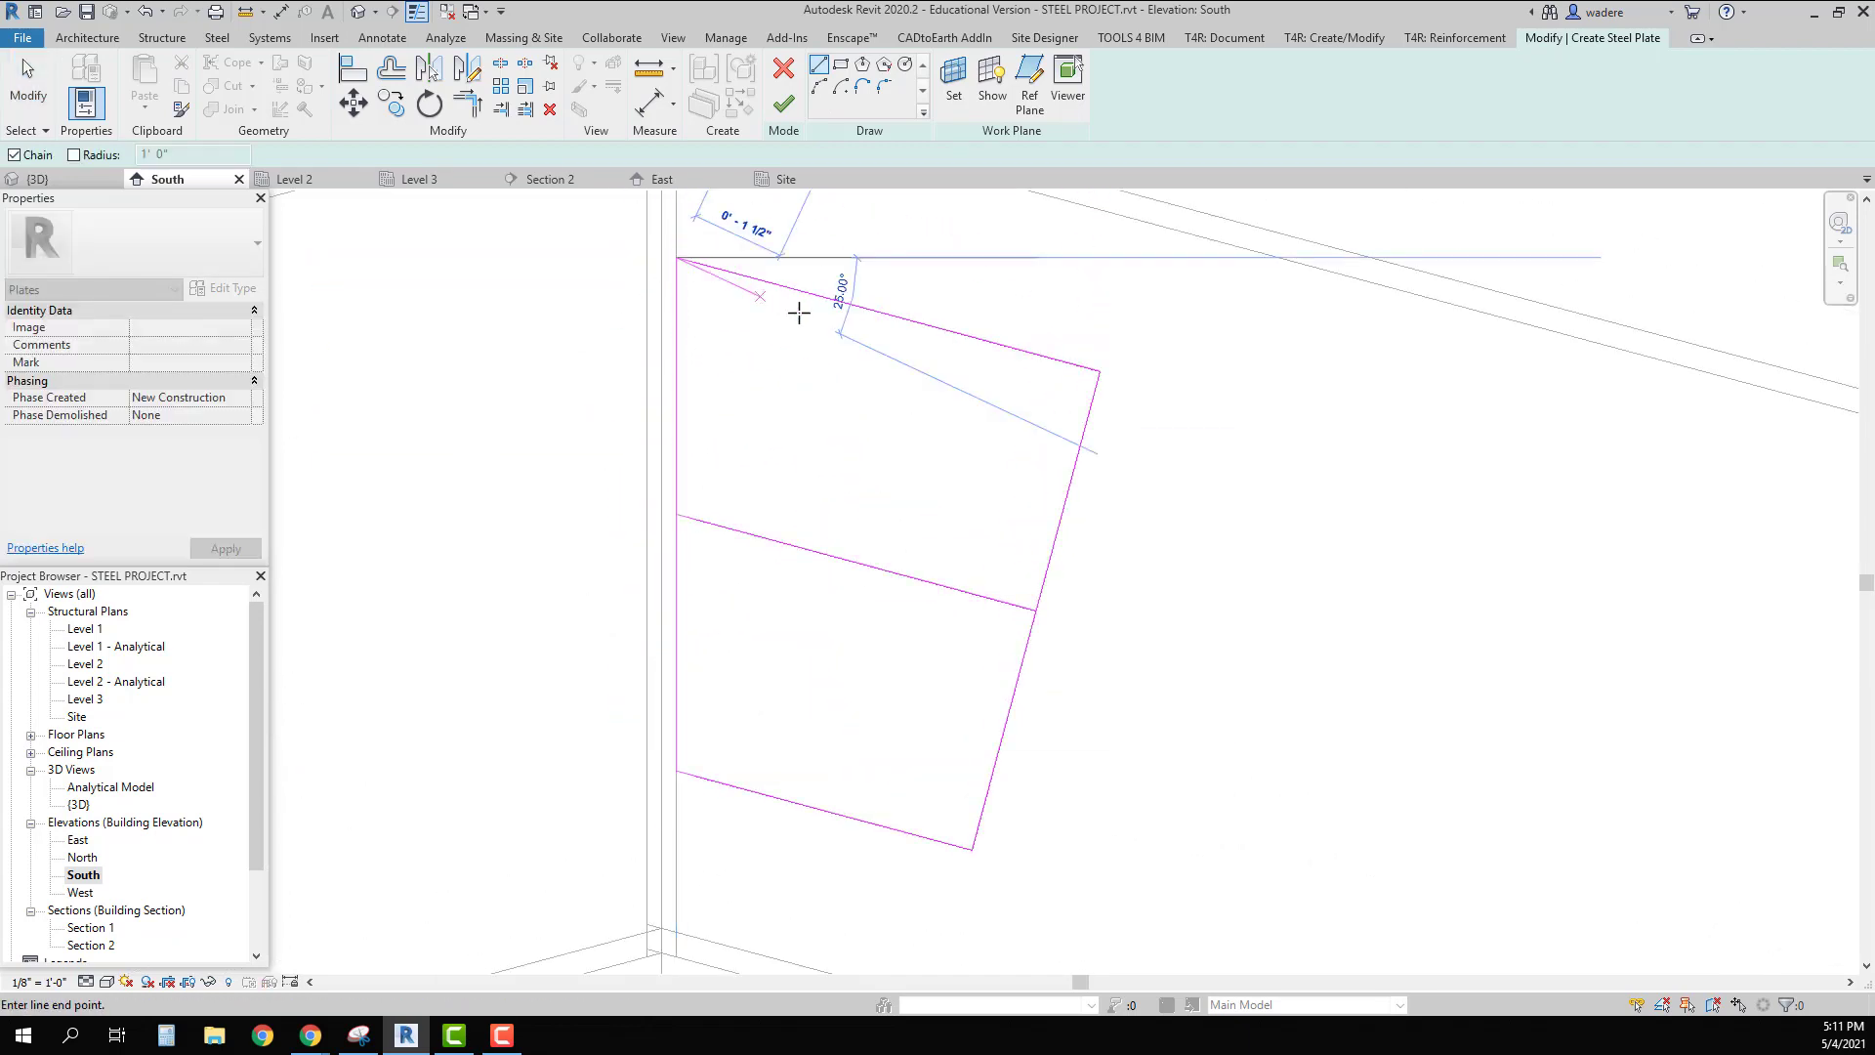
pyautogui.press('Escape')
# Step: Trim the upper sloping line and the vertical line to a corner at the ridge plate's face
pyautogui.click(468, 102)
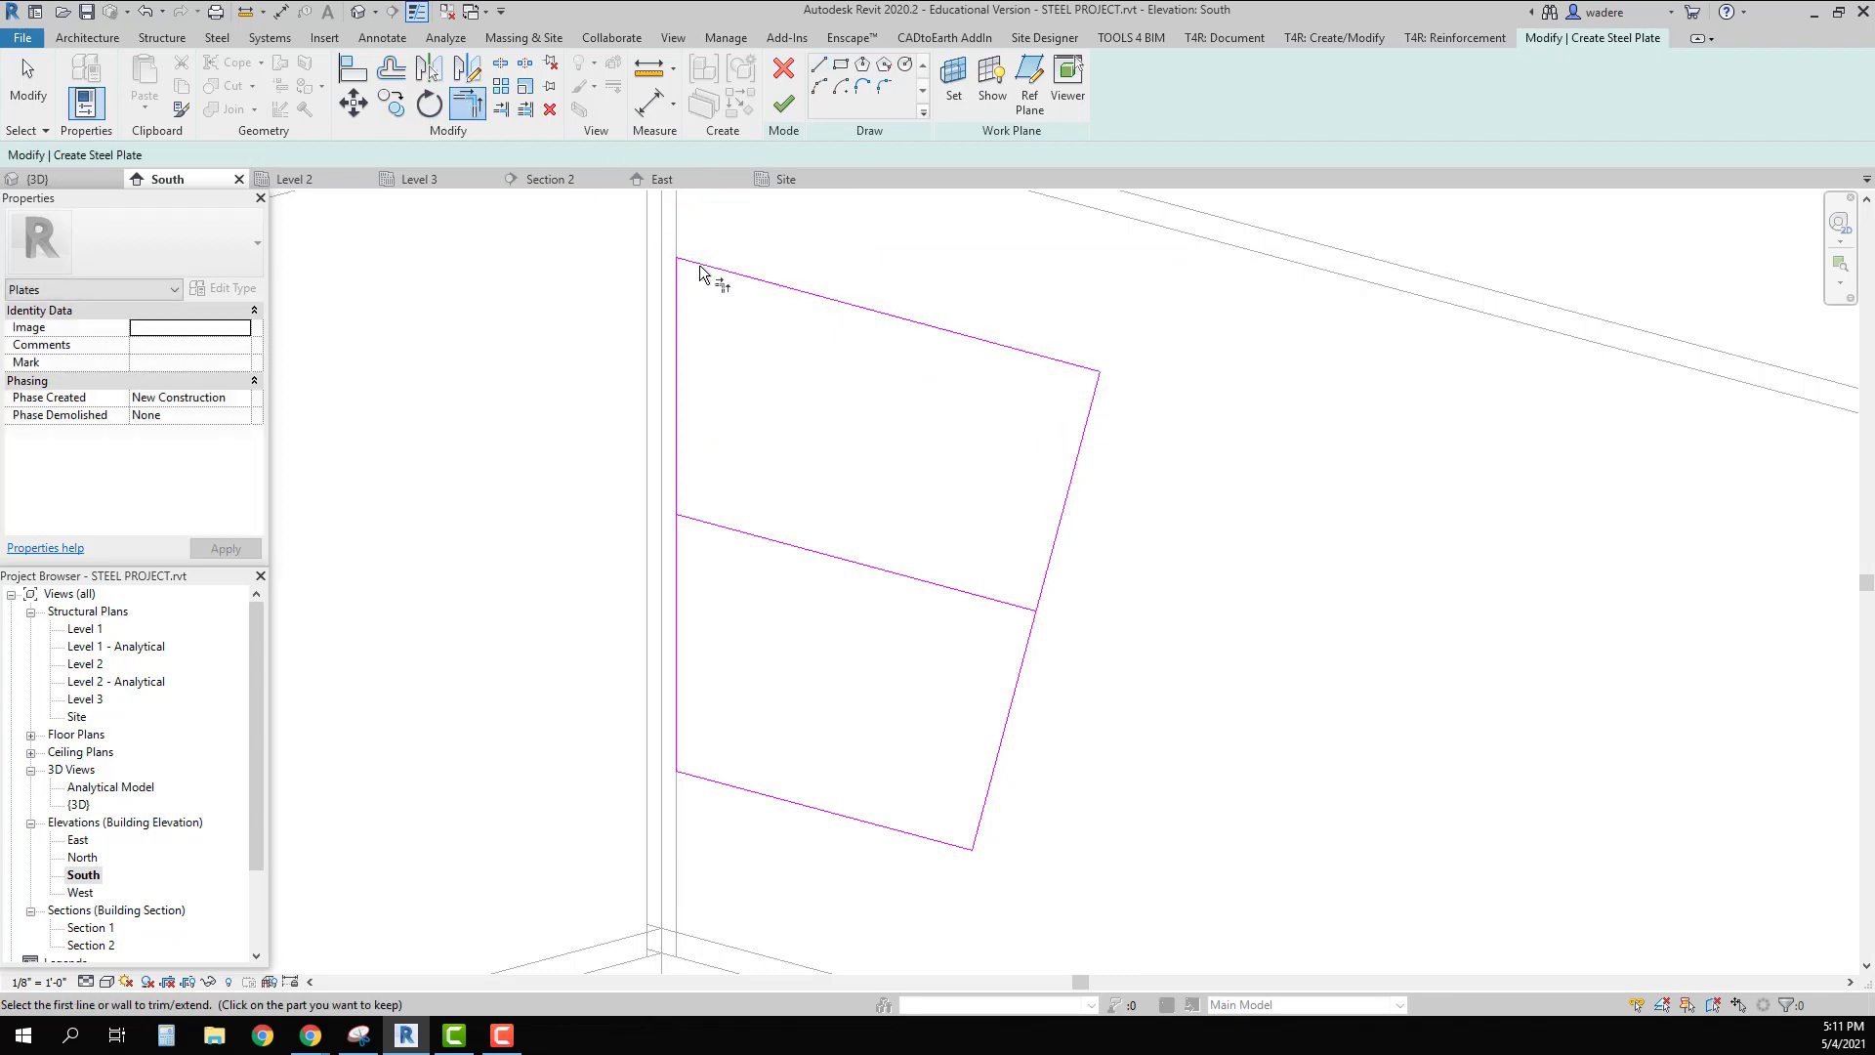
pyautogui.click(718, 270)
pyautogui.click(678, 303)
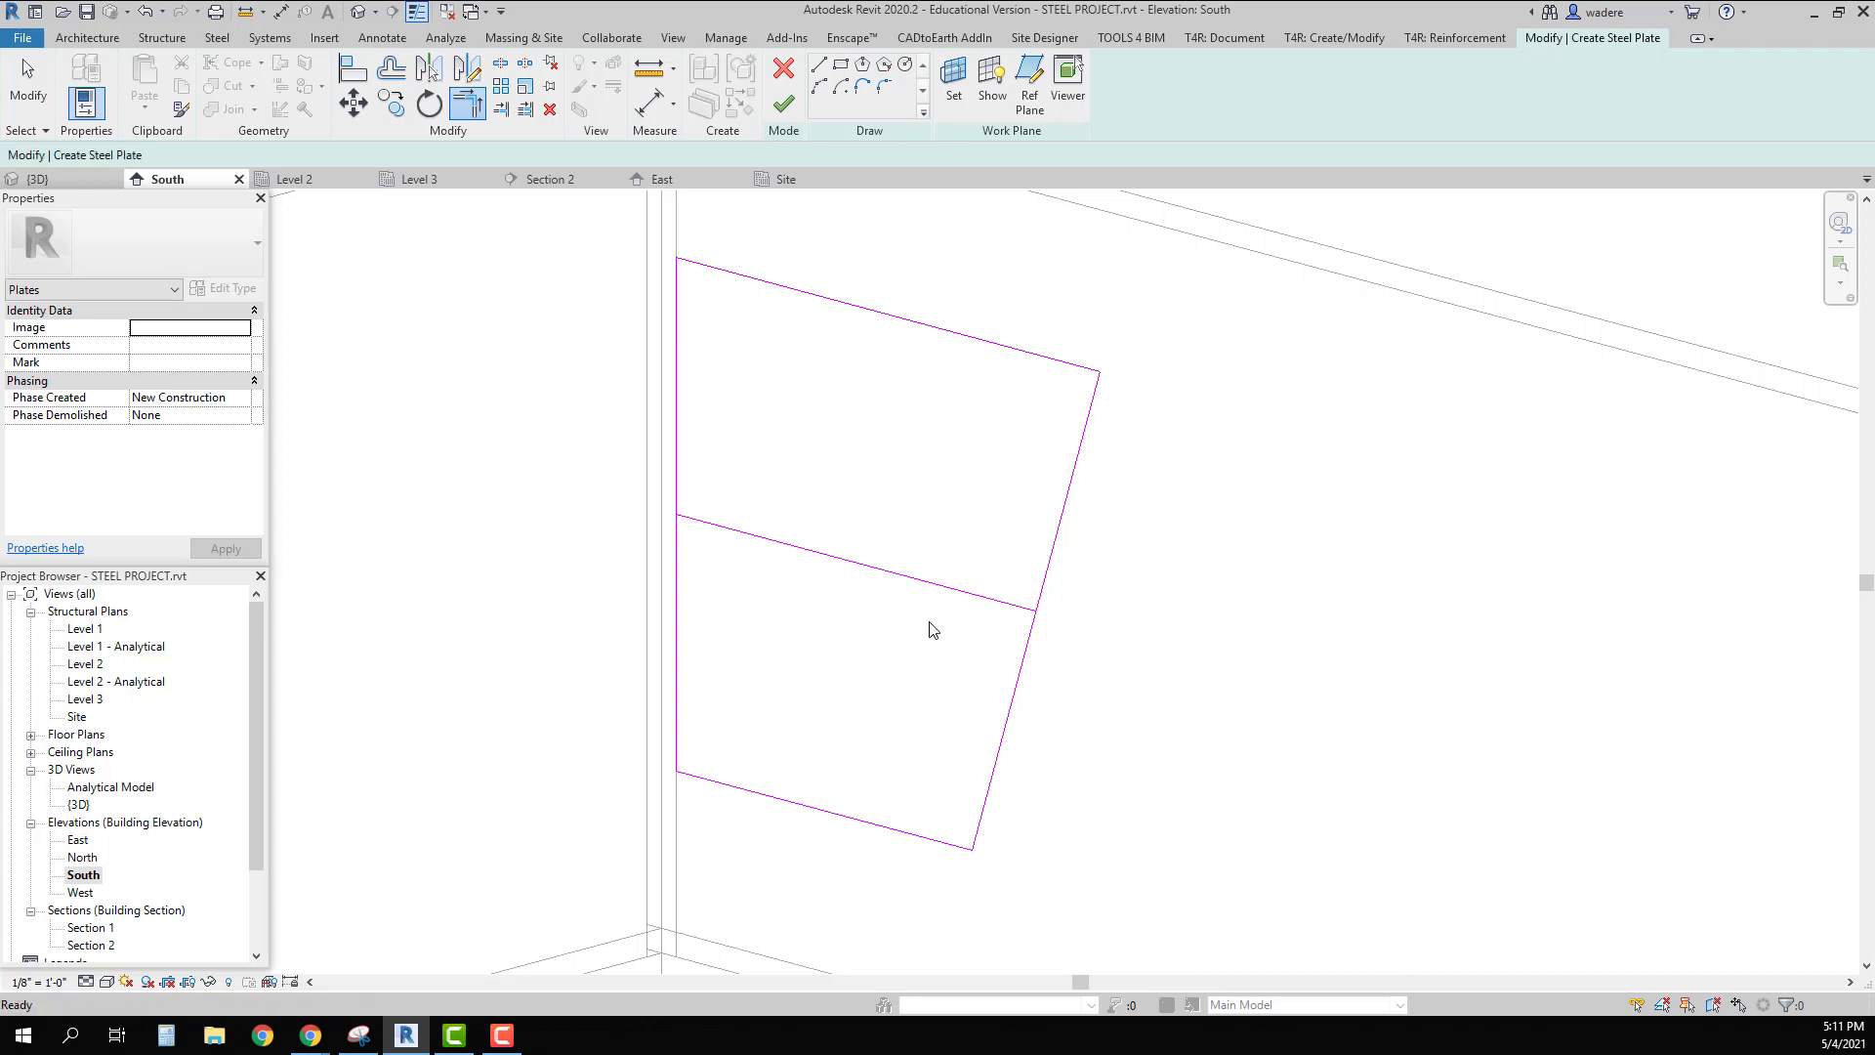
pyautogui.press('Escape')
# Step: Delete the middle guide line from the plate outline and finish the steel plate sketch
pyautogui.moveTo(931, 618); pyautogui.dragTo(902, 541)
pyautogui.press('Delete')
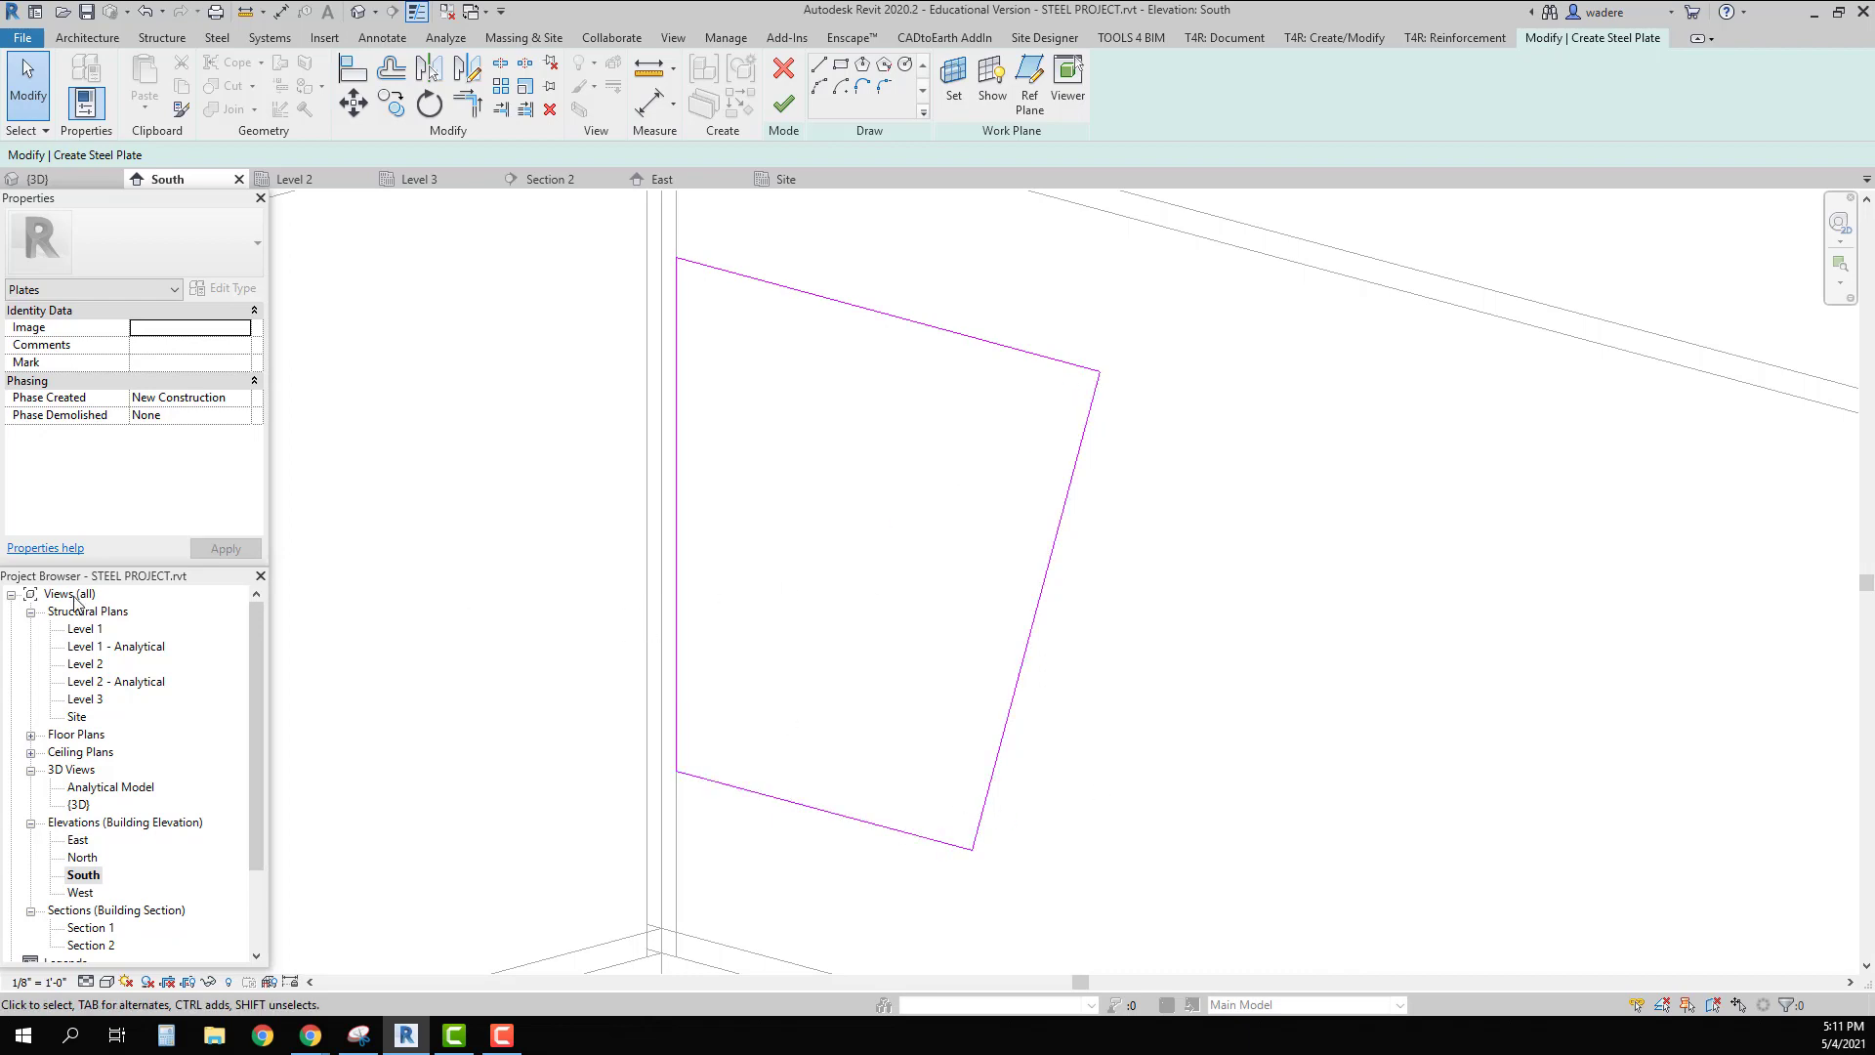
pyautogui.press('F9')
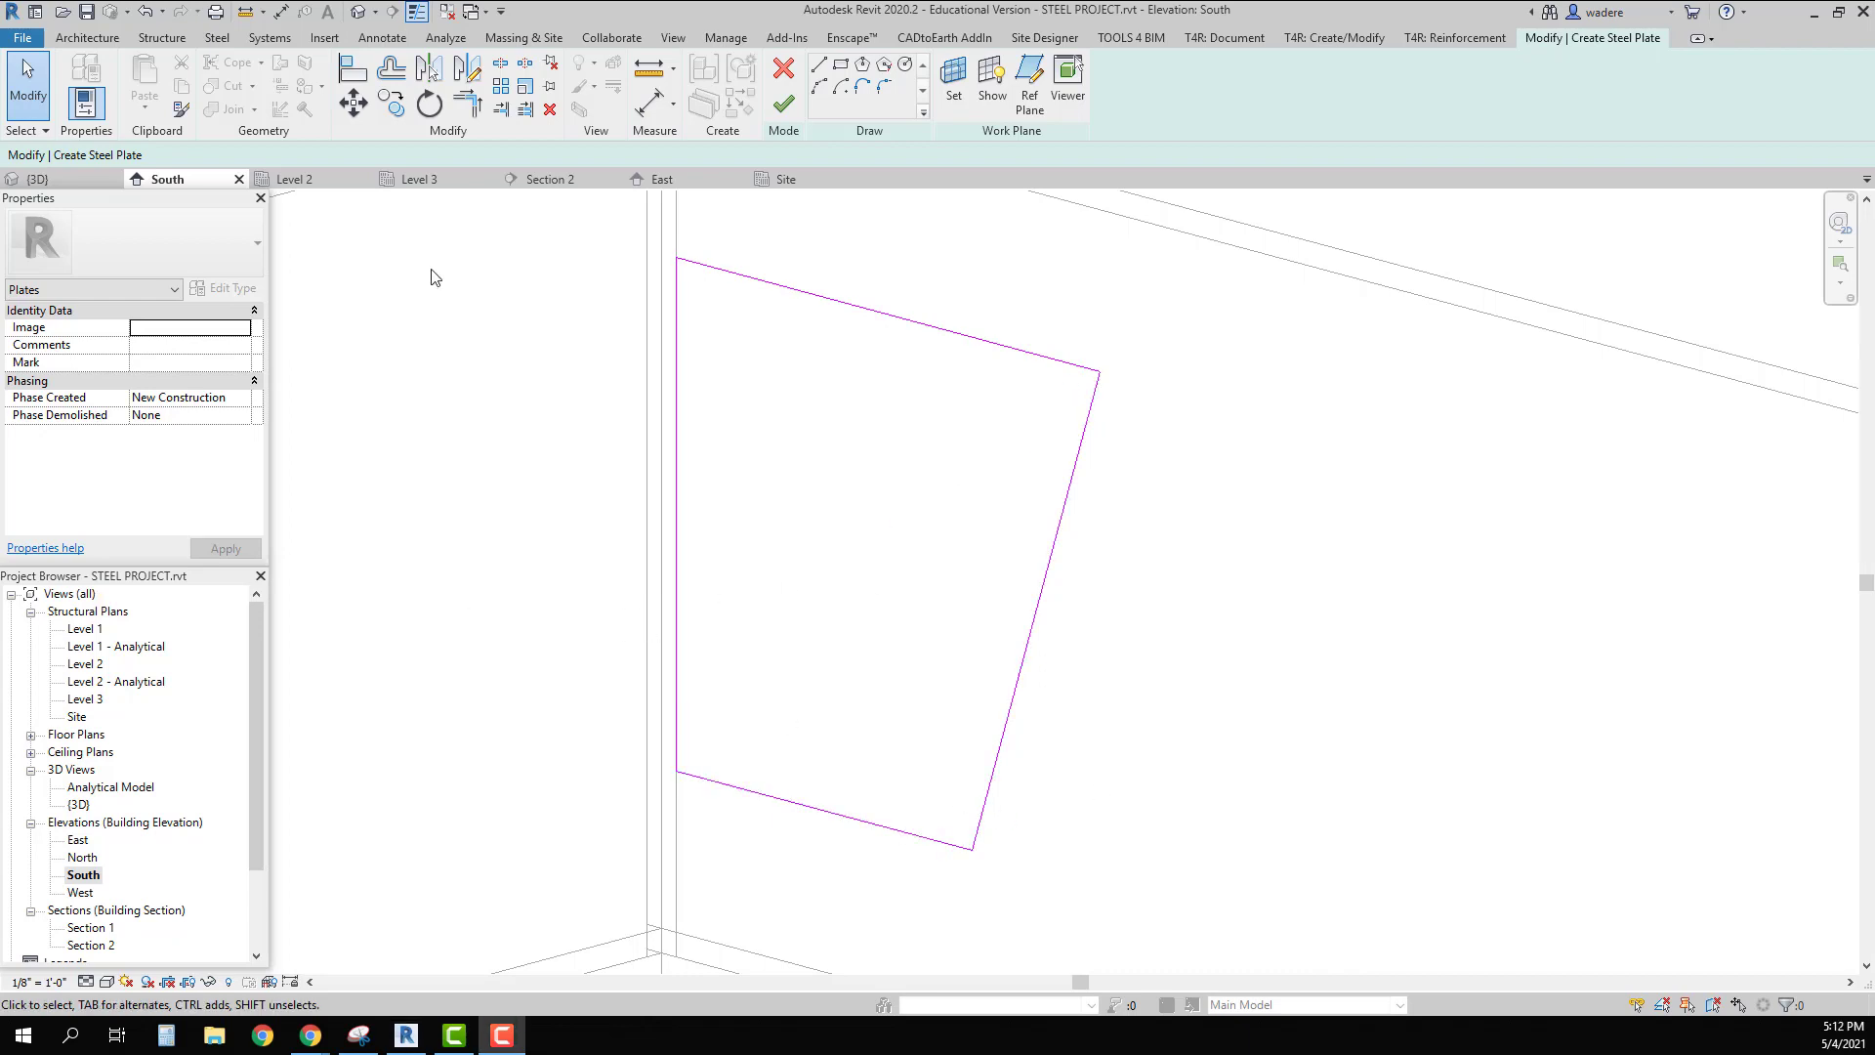
pyautogui.click(783, 104)
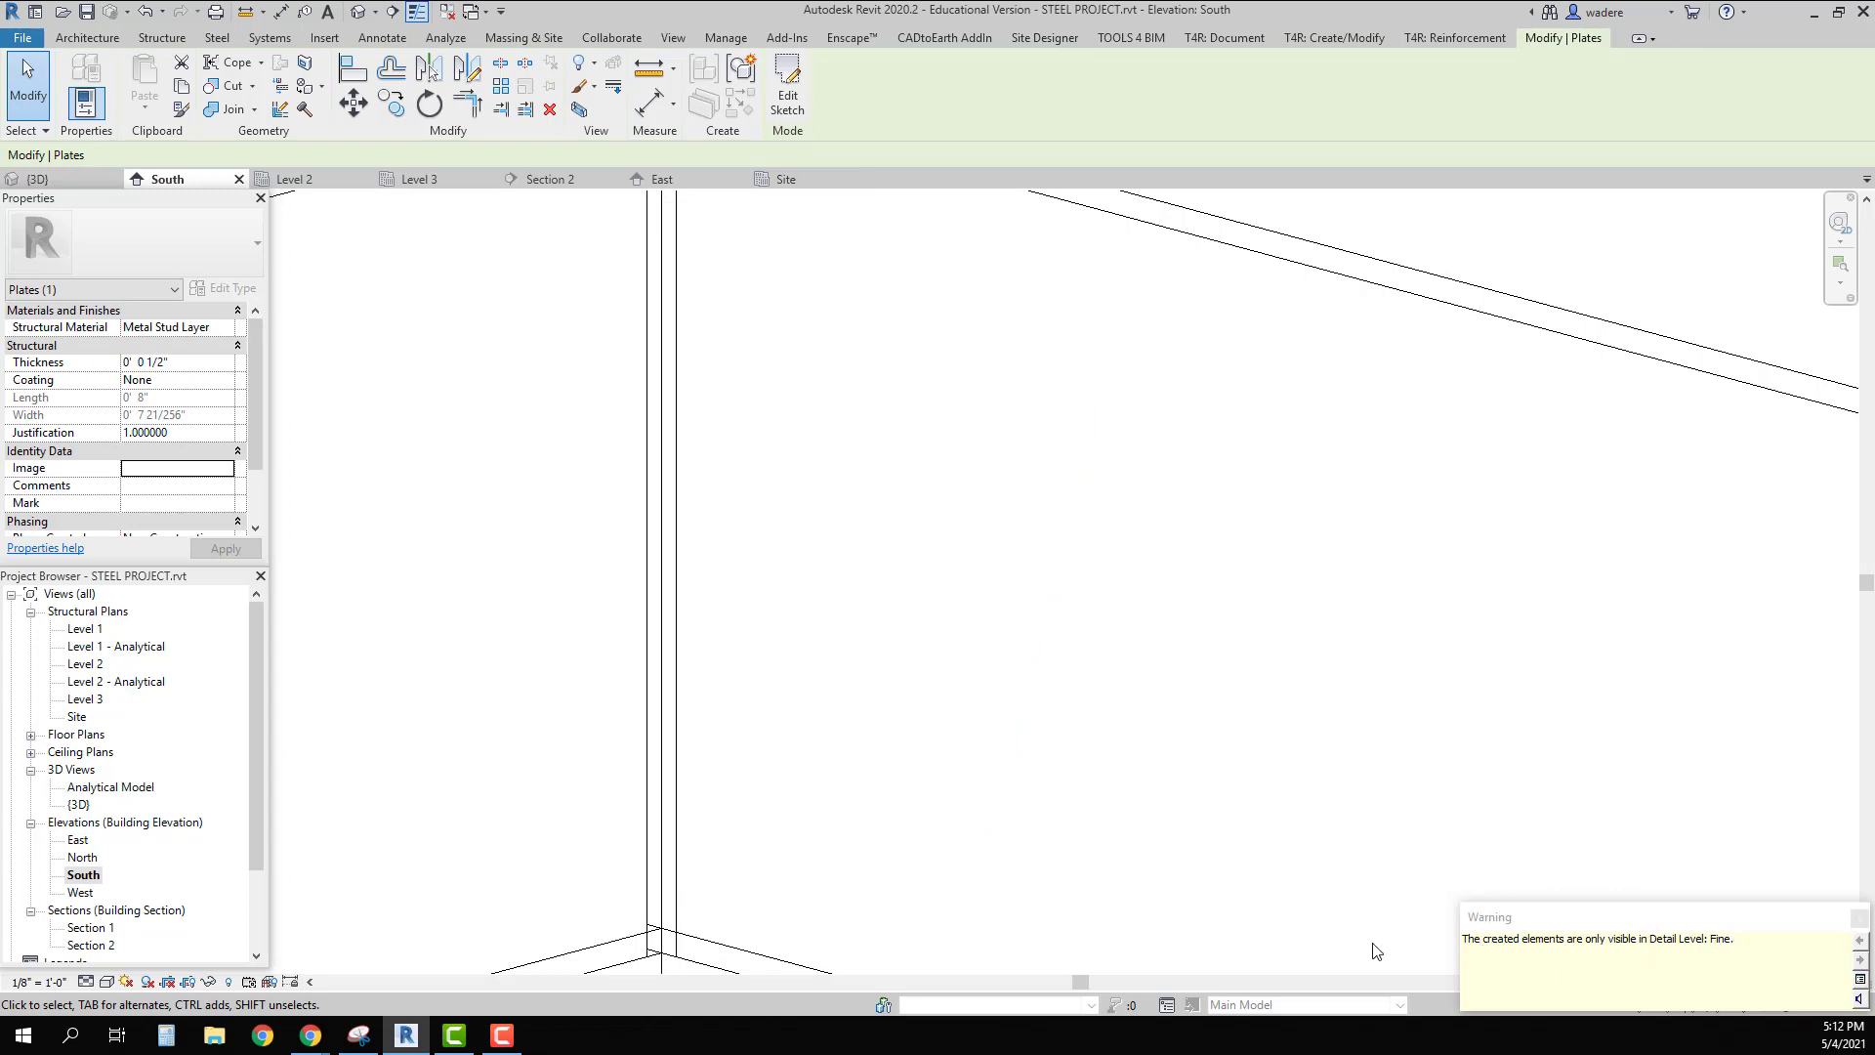
# Step: Set the South elevation's detail level to Fine and the four-sided web plate's thickness to 1/4"
pyautogui.click(86, 982)
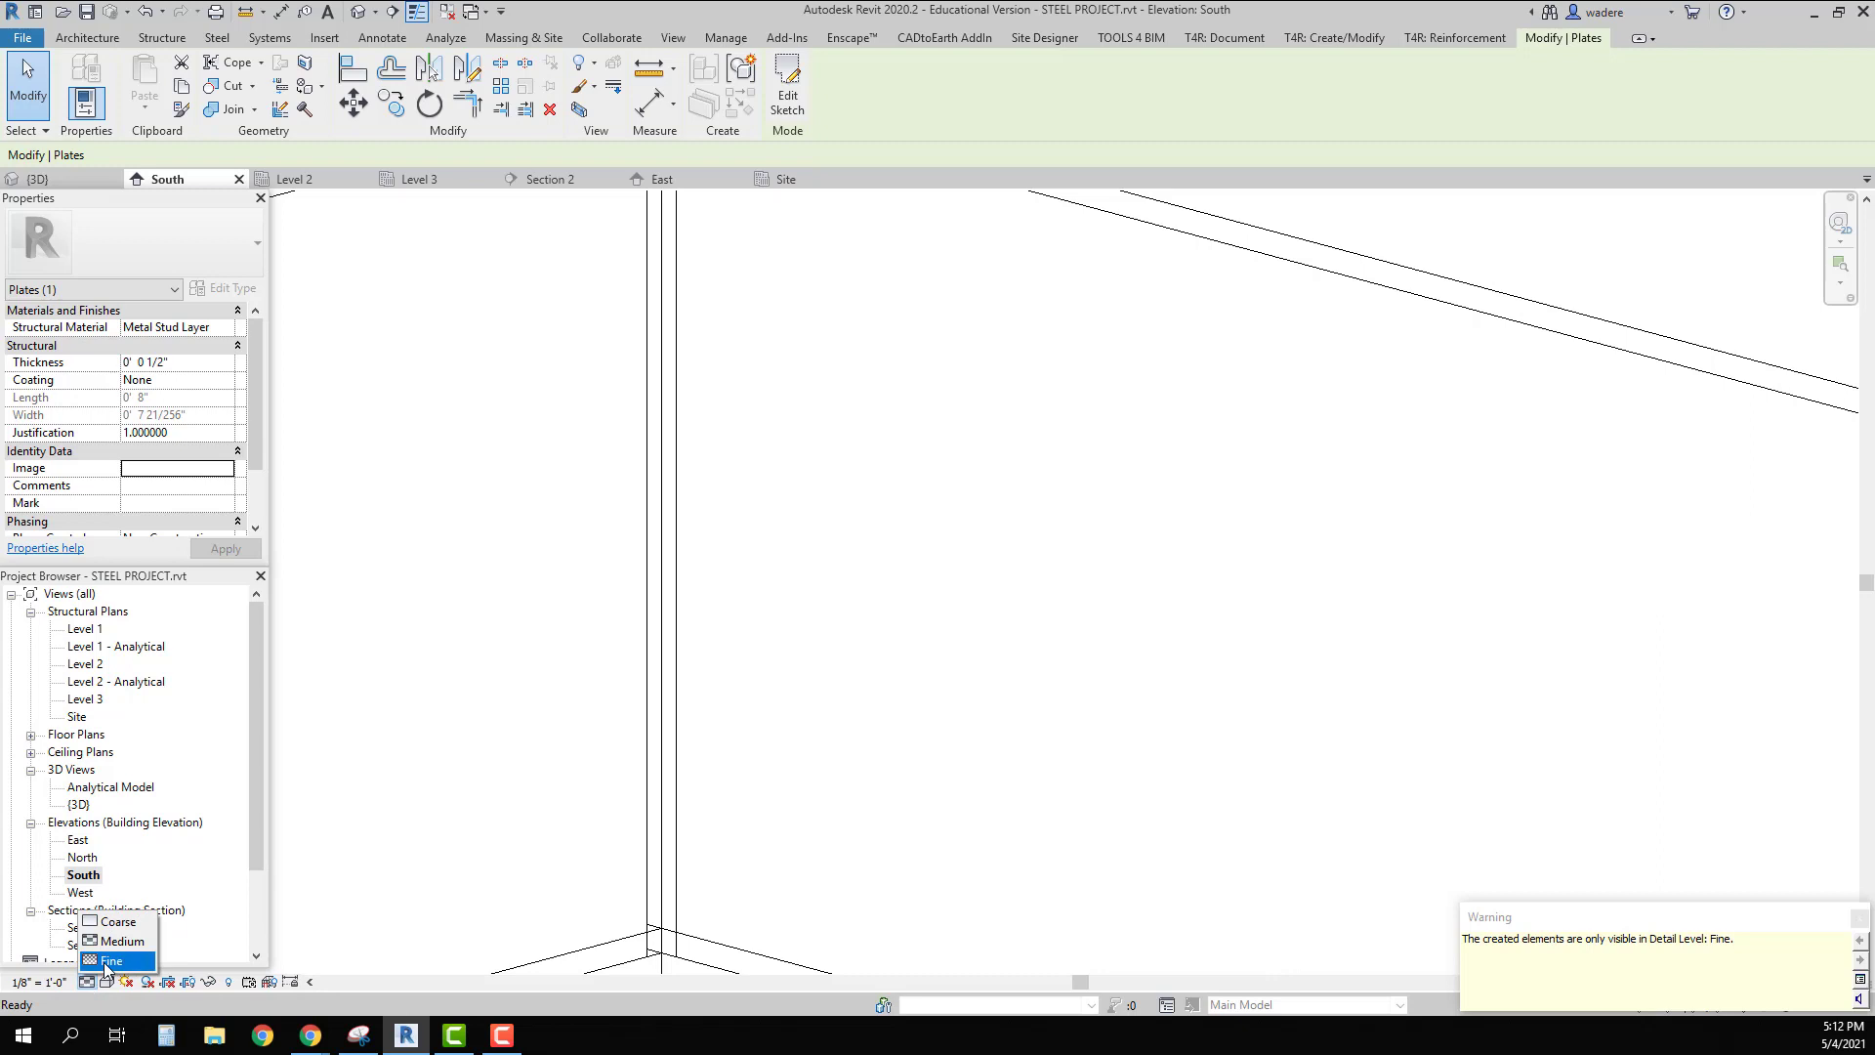
pyautogui.click(108, 967)
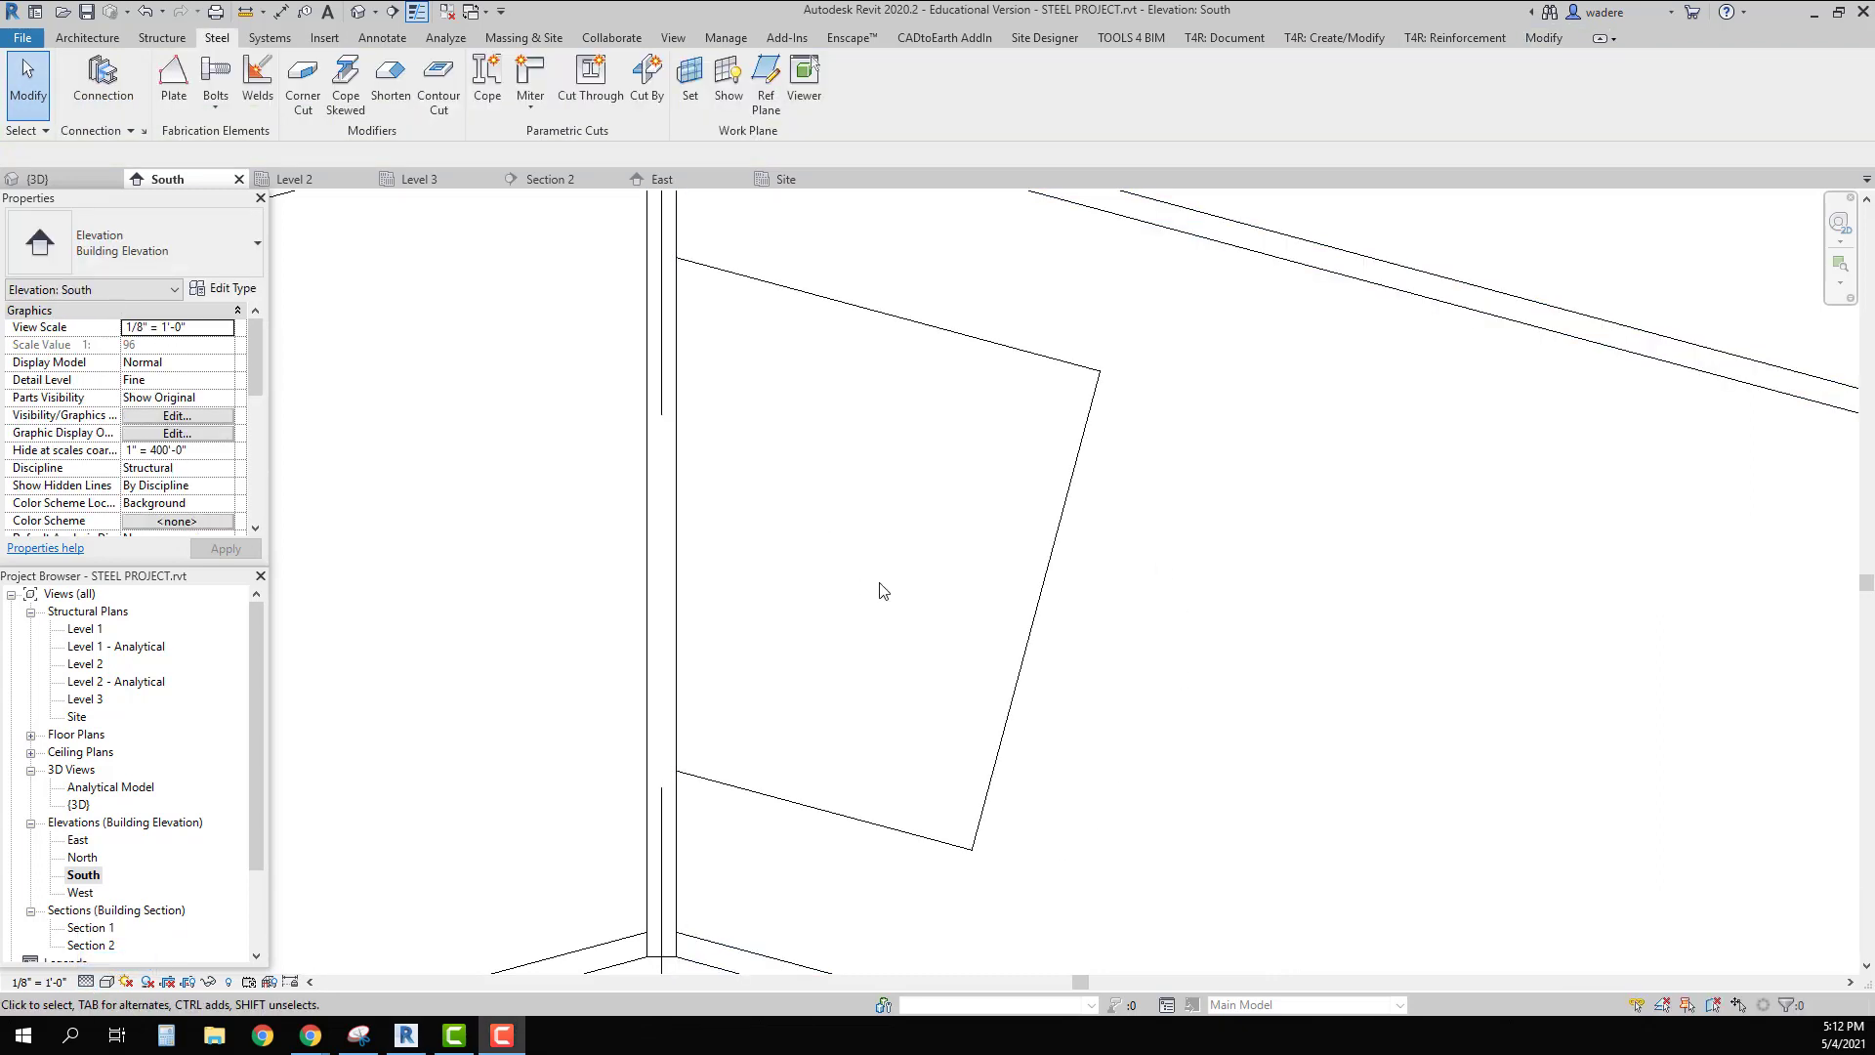
pyautogui.click(1035, 618)
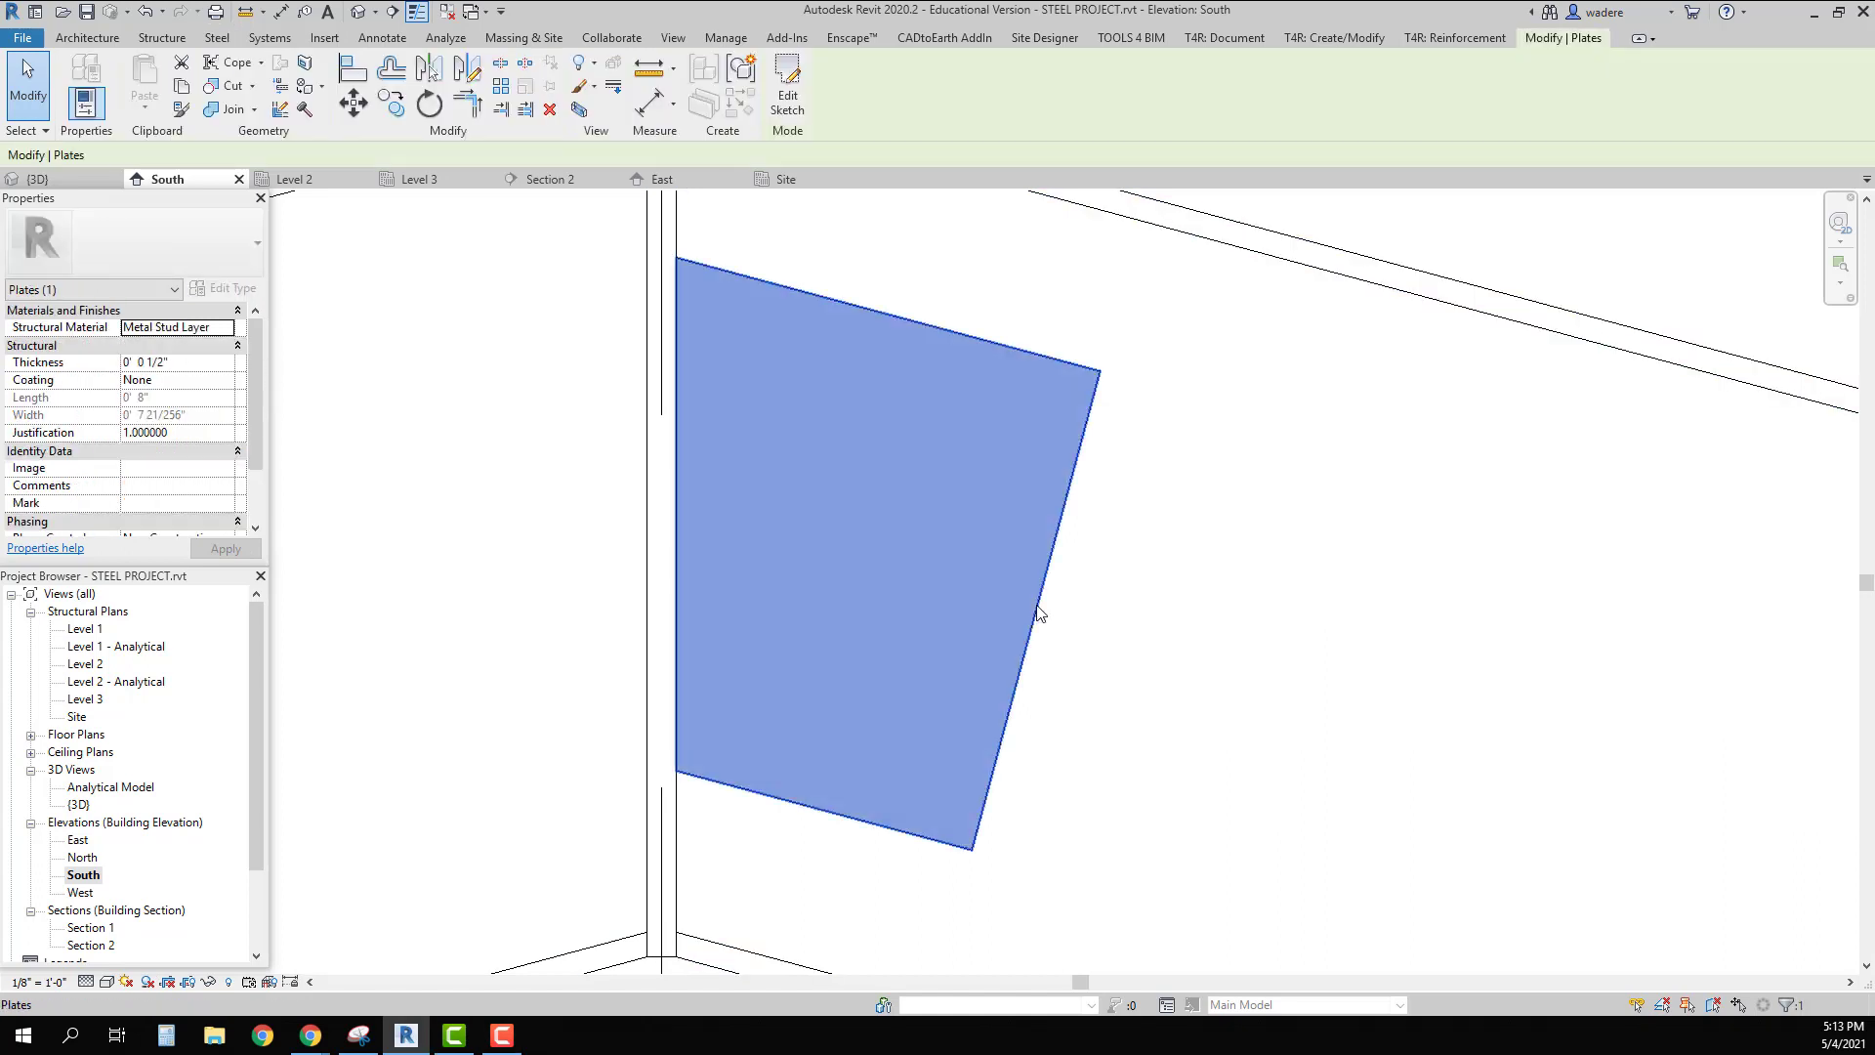
pyautogui.click(161, 363)
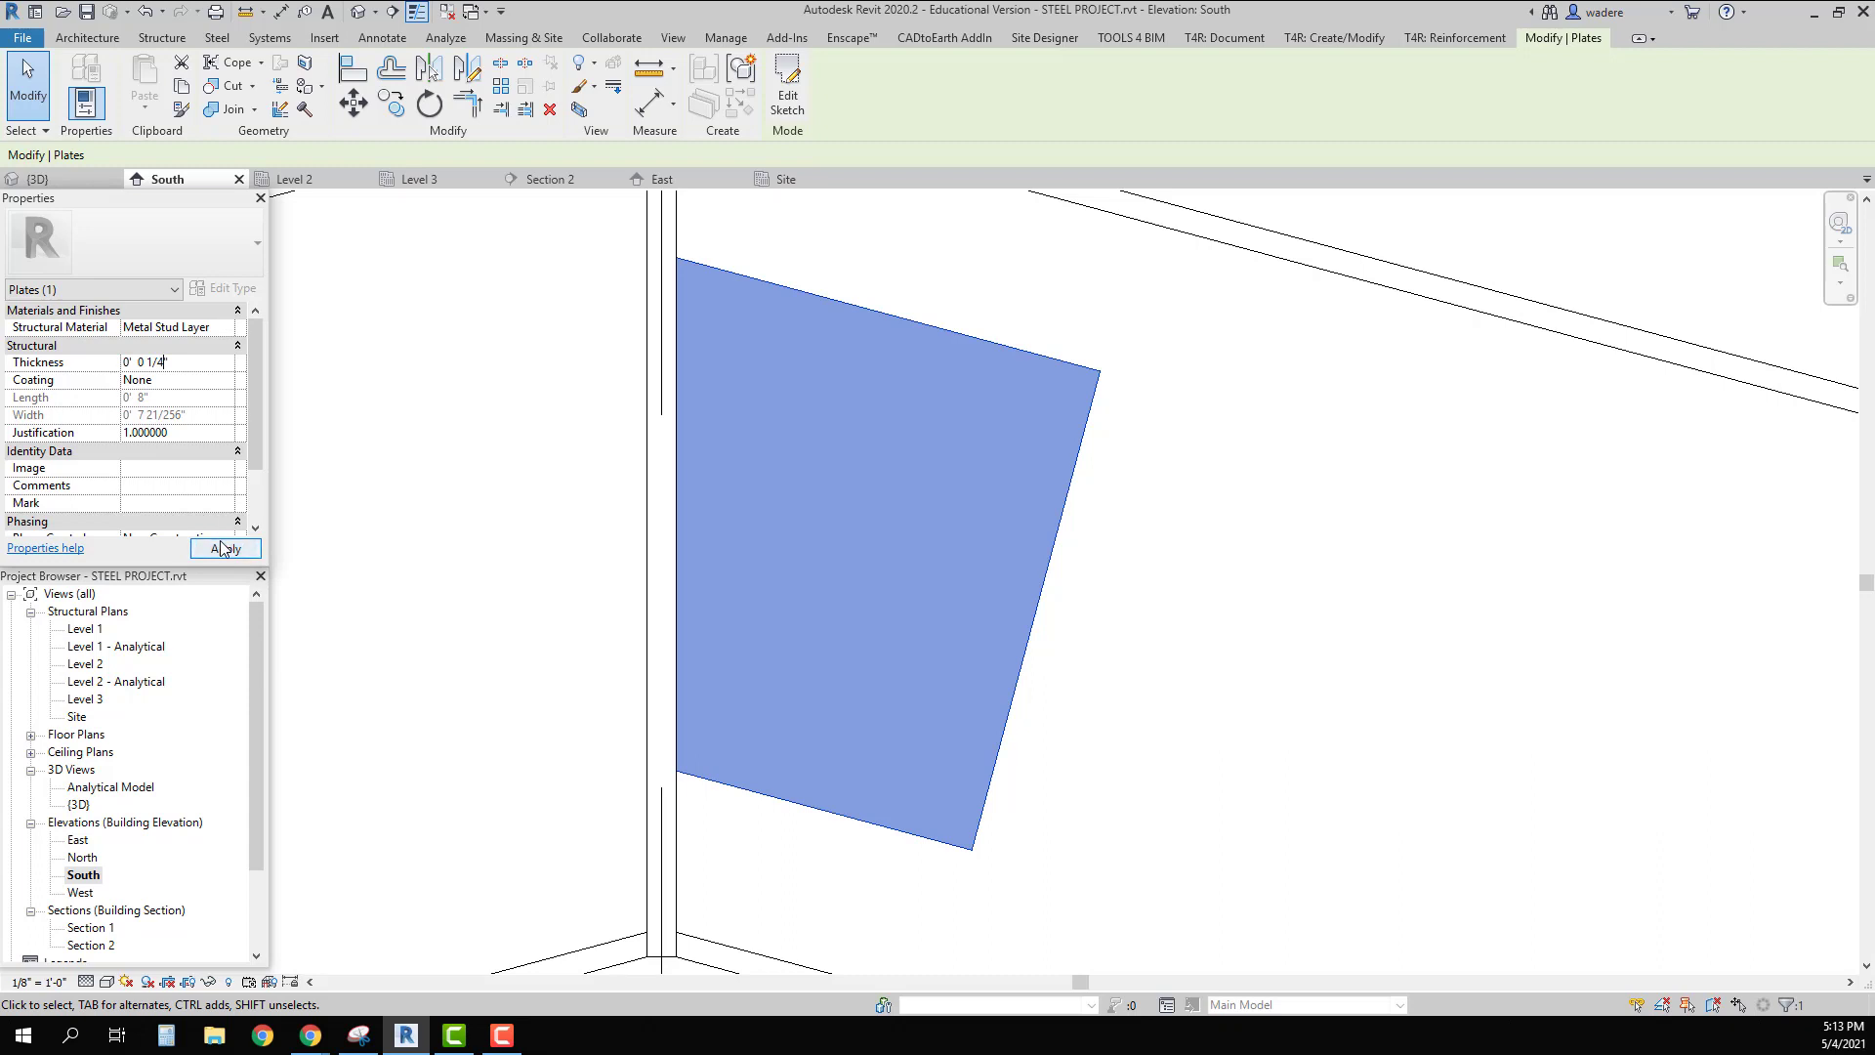
pyautogui.click(224, 549)
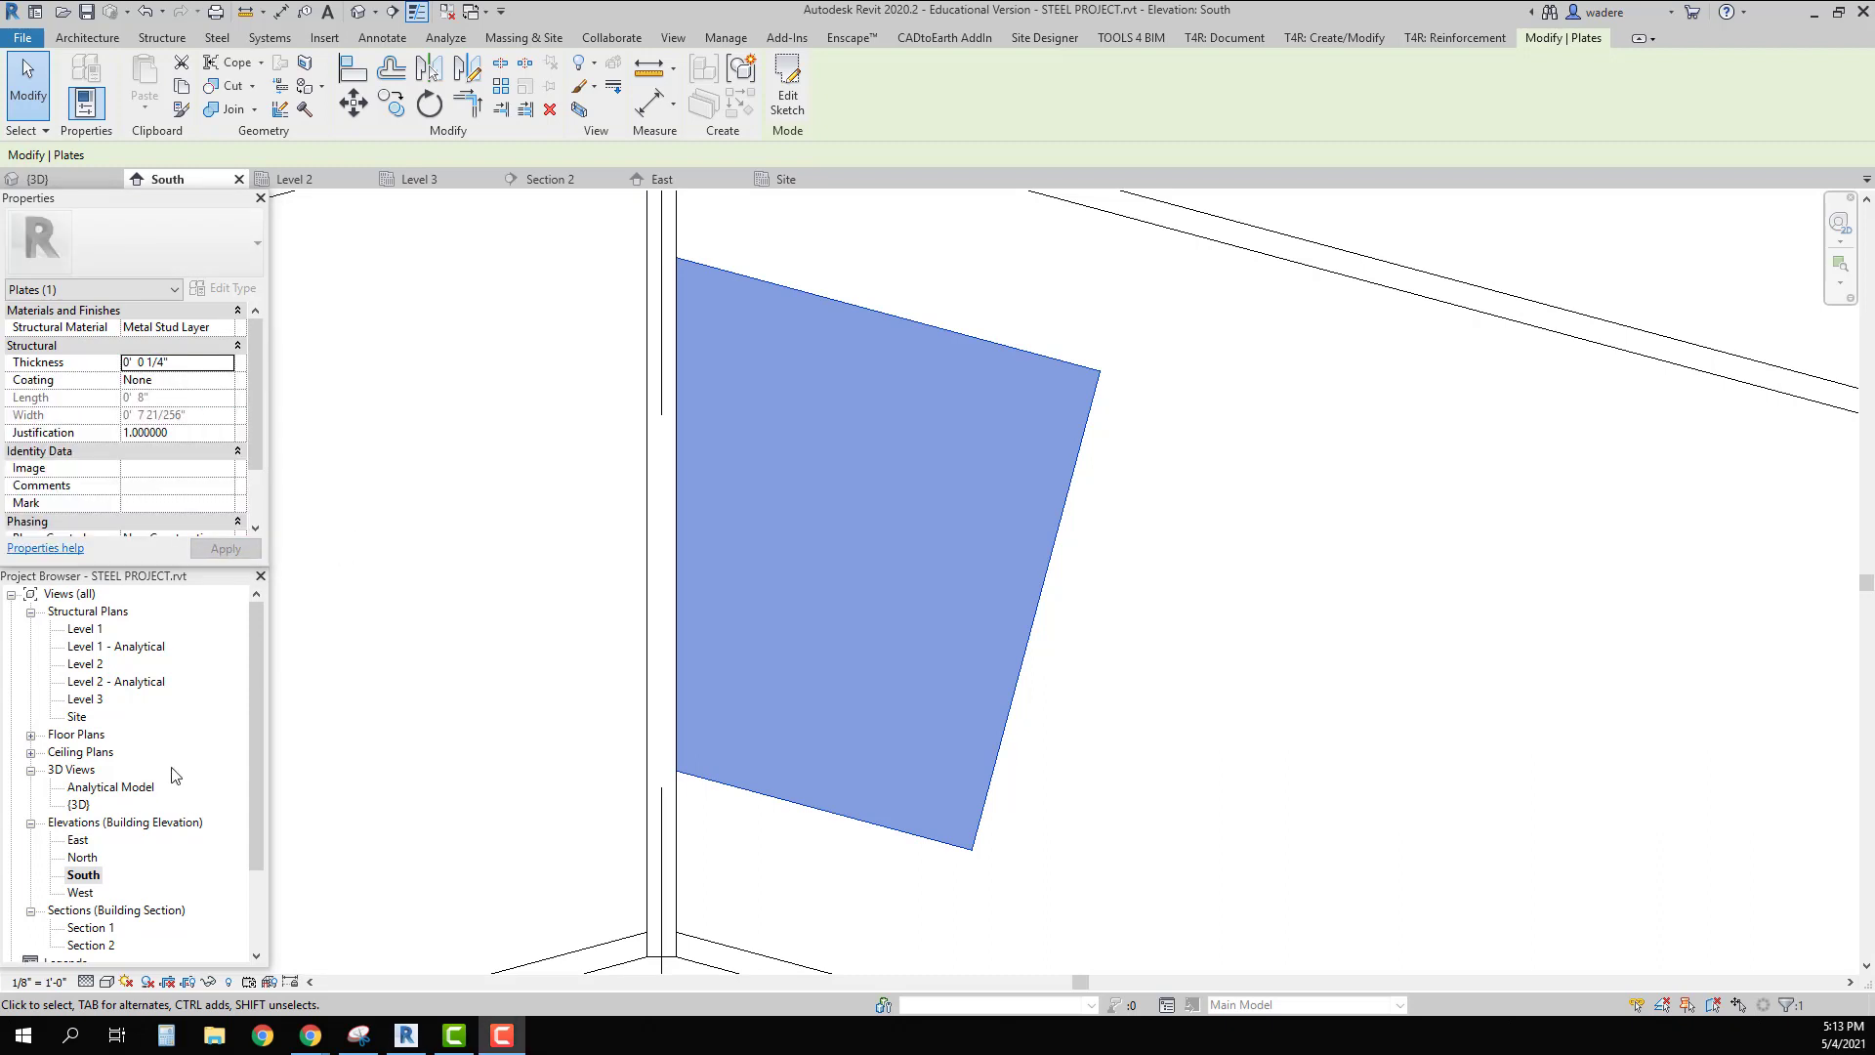
# Step: In the default 3D view, add a weld between the ridge plate and the web plate along the web plate's vertical edge
pyautogui.doubleClick(78, 807)
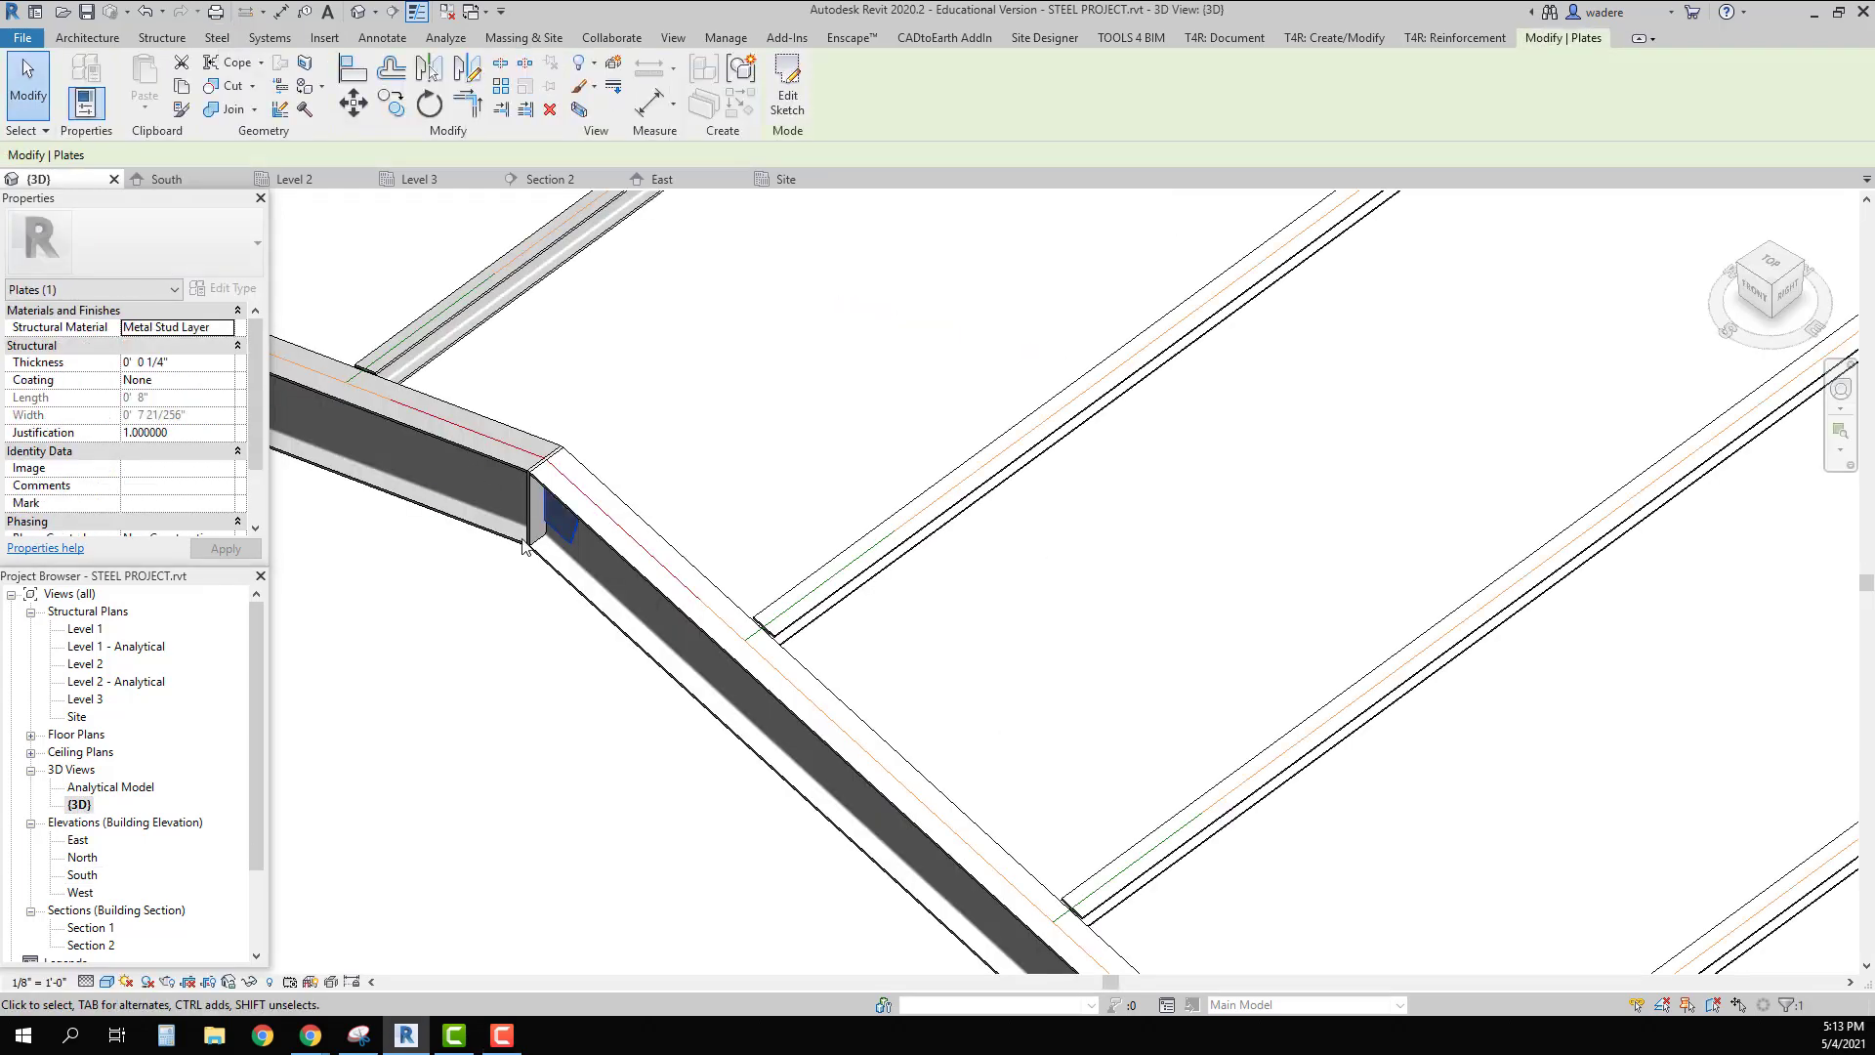
pyautogui.scroll(2, 582, 591)
pyautogui.keyDown('shift'); pyautogui.moveTo(572, 587); pyautogui.dragTo(695, 413, button='middle'); pyautogui.keyUp('shift')
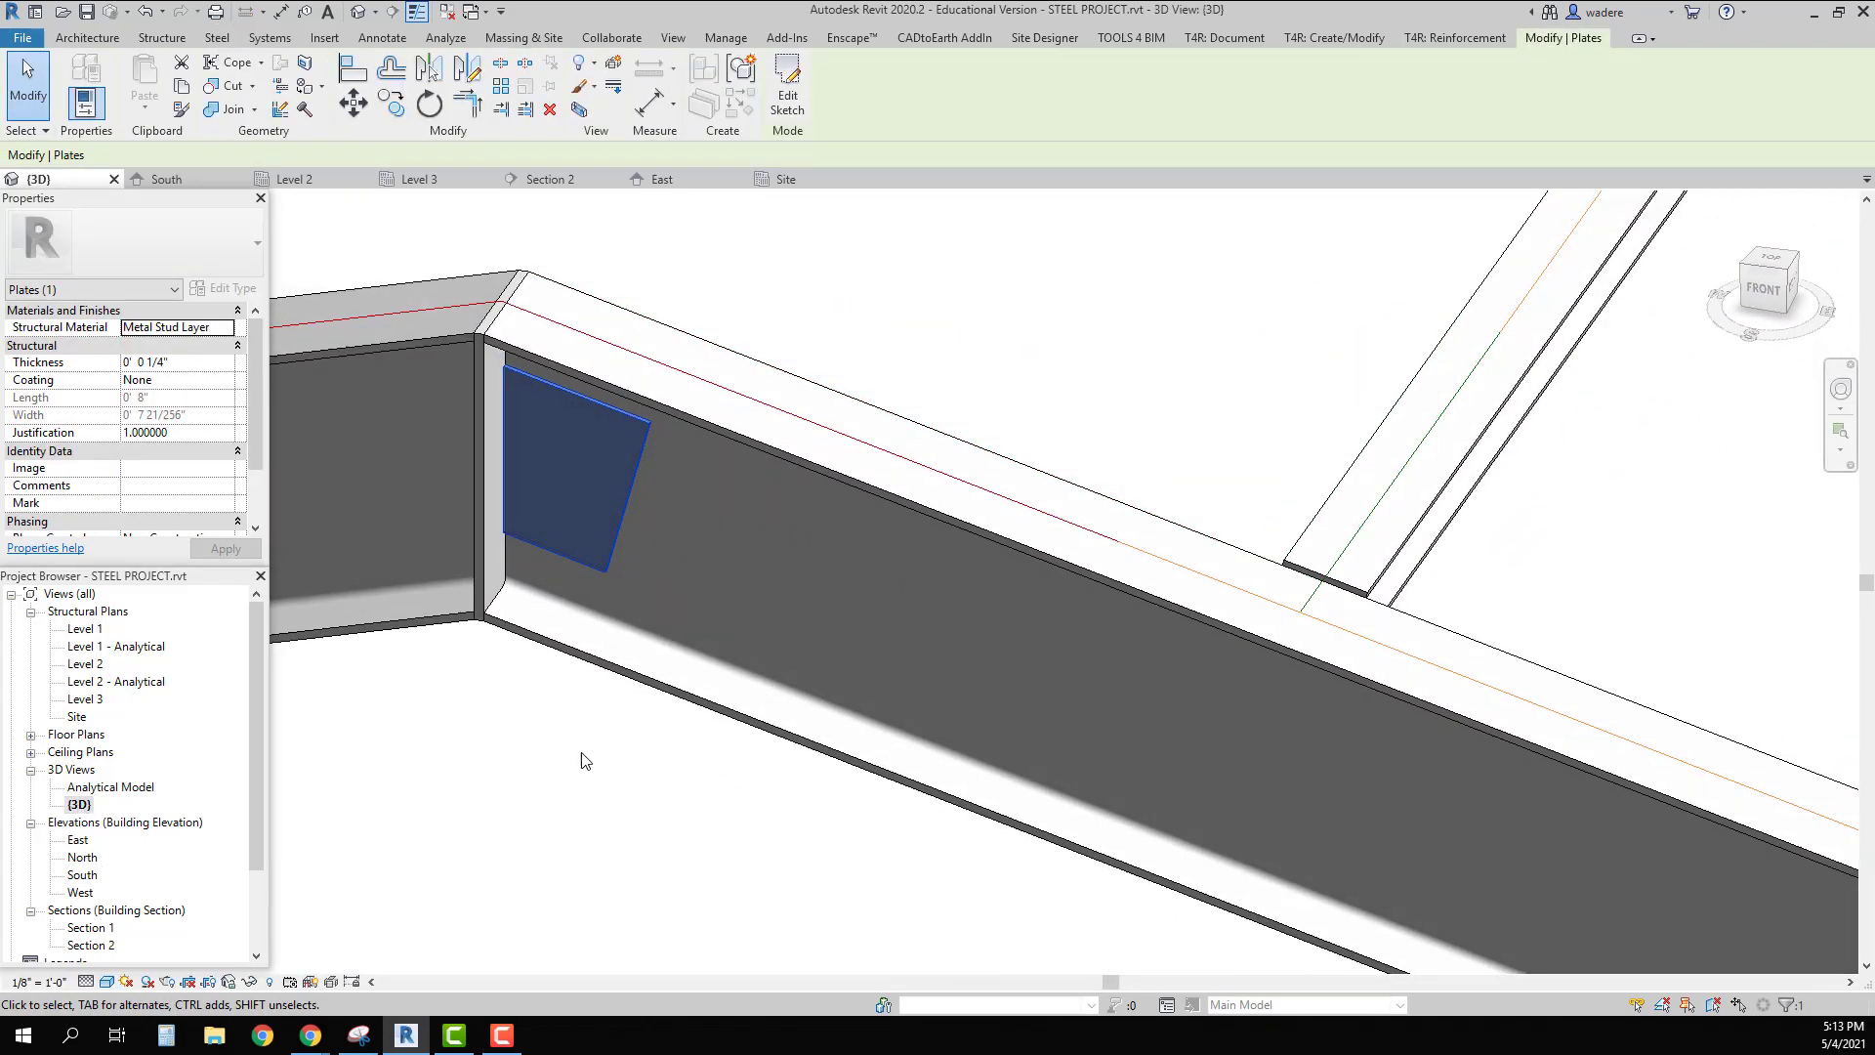
pyautogui.press('Escape')
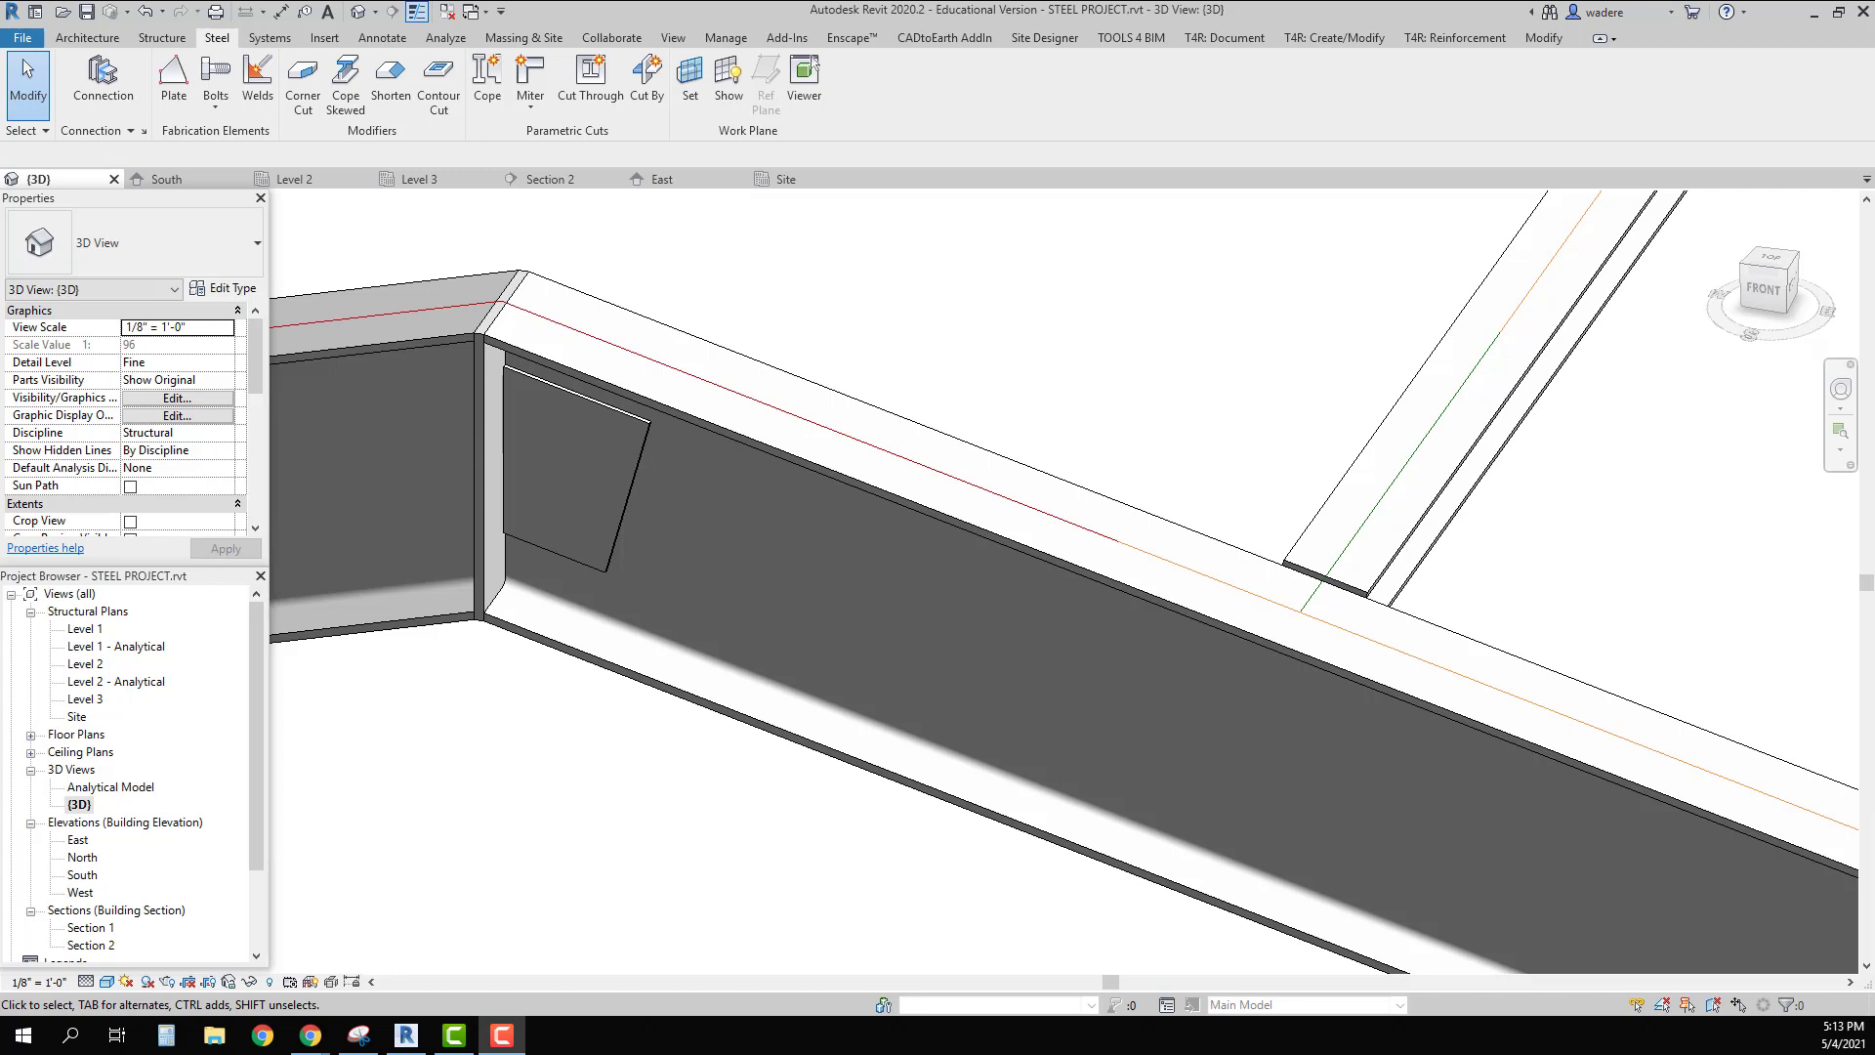
pyautogui.scroll(2, 633, 489)
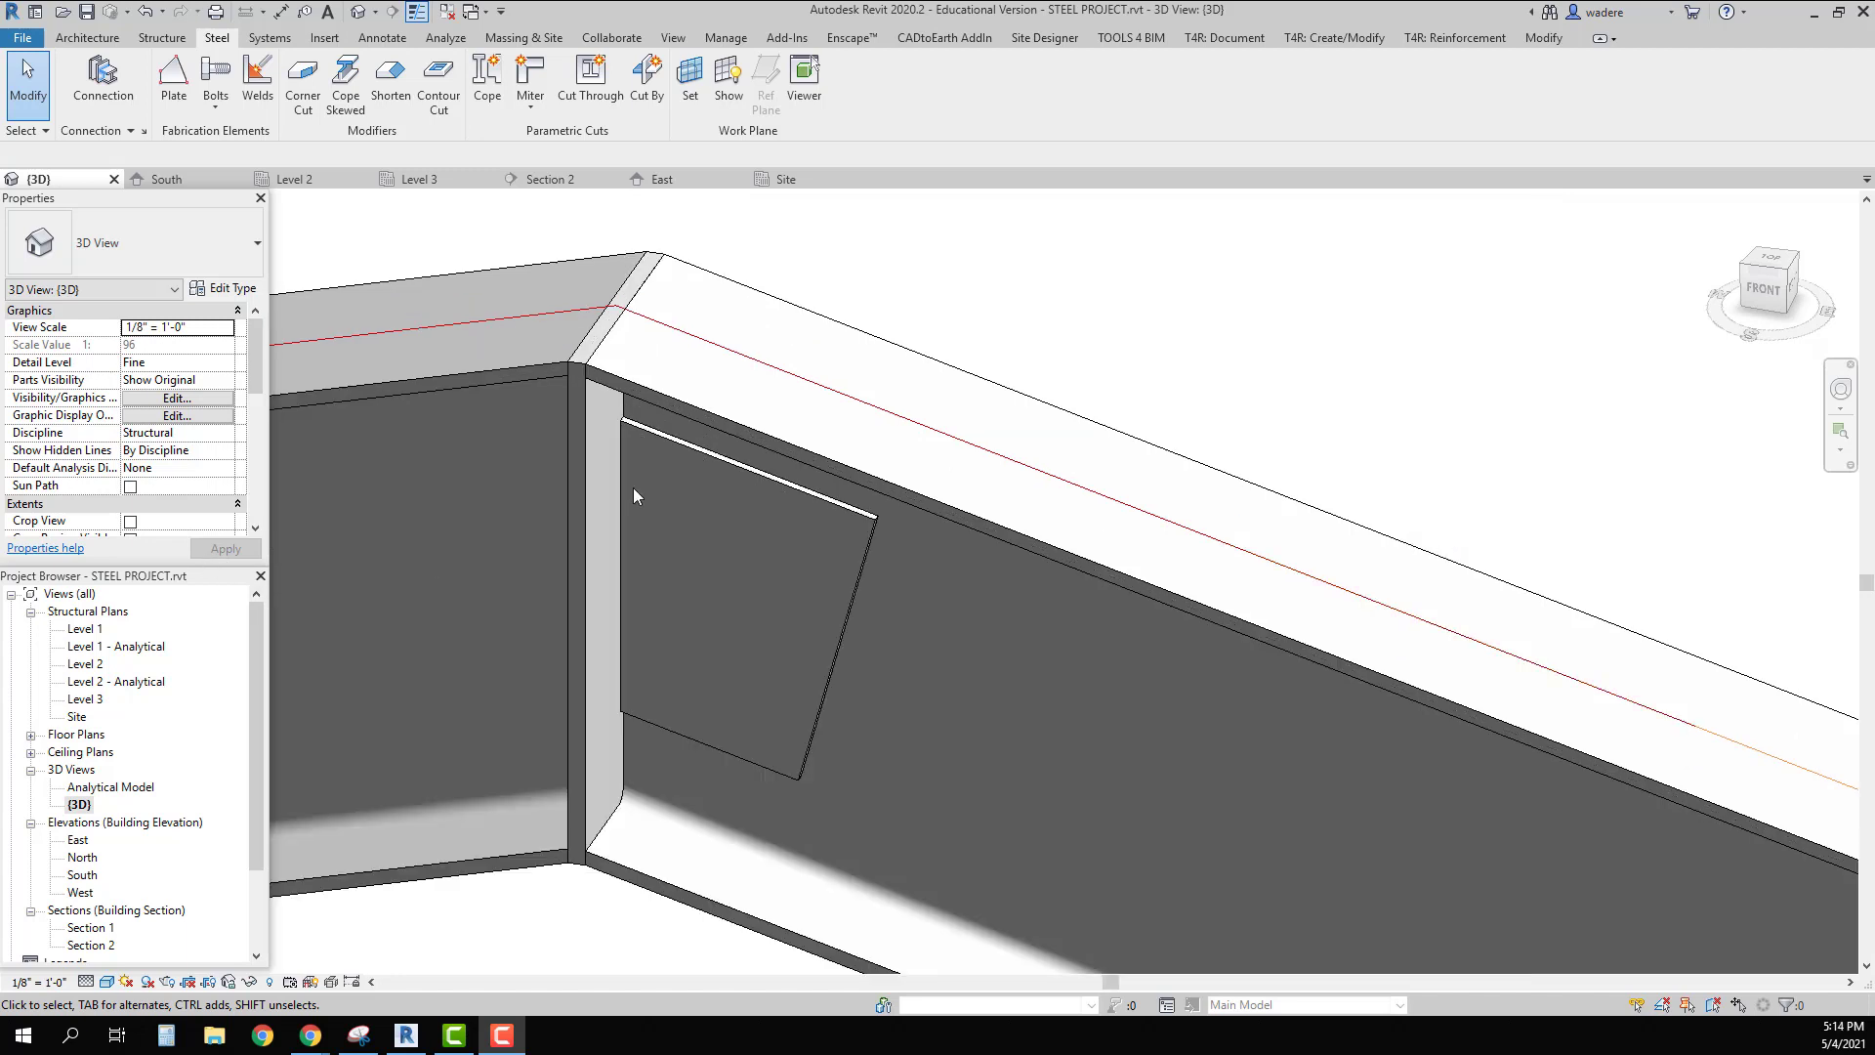
pyautogui.click(259, 84)
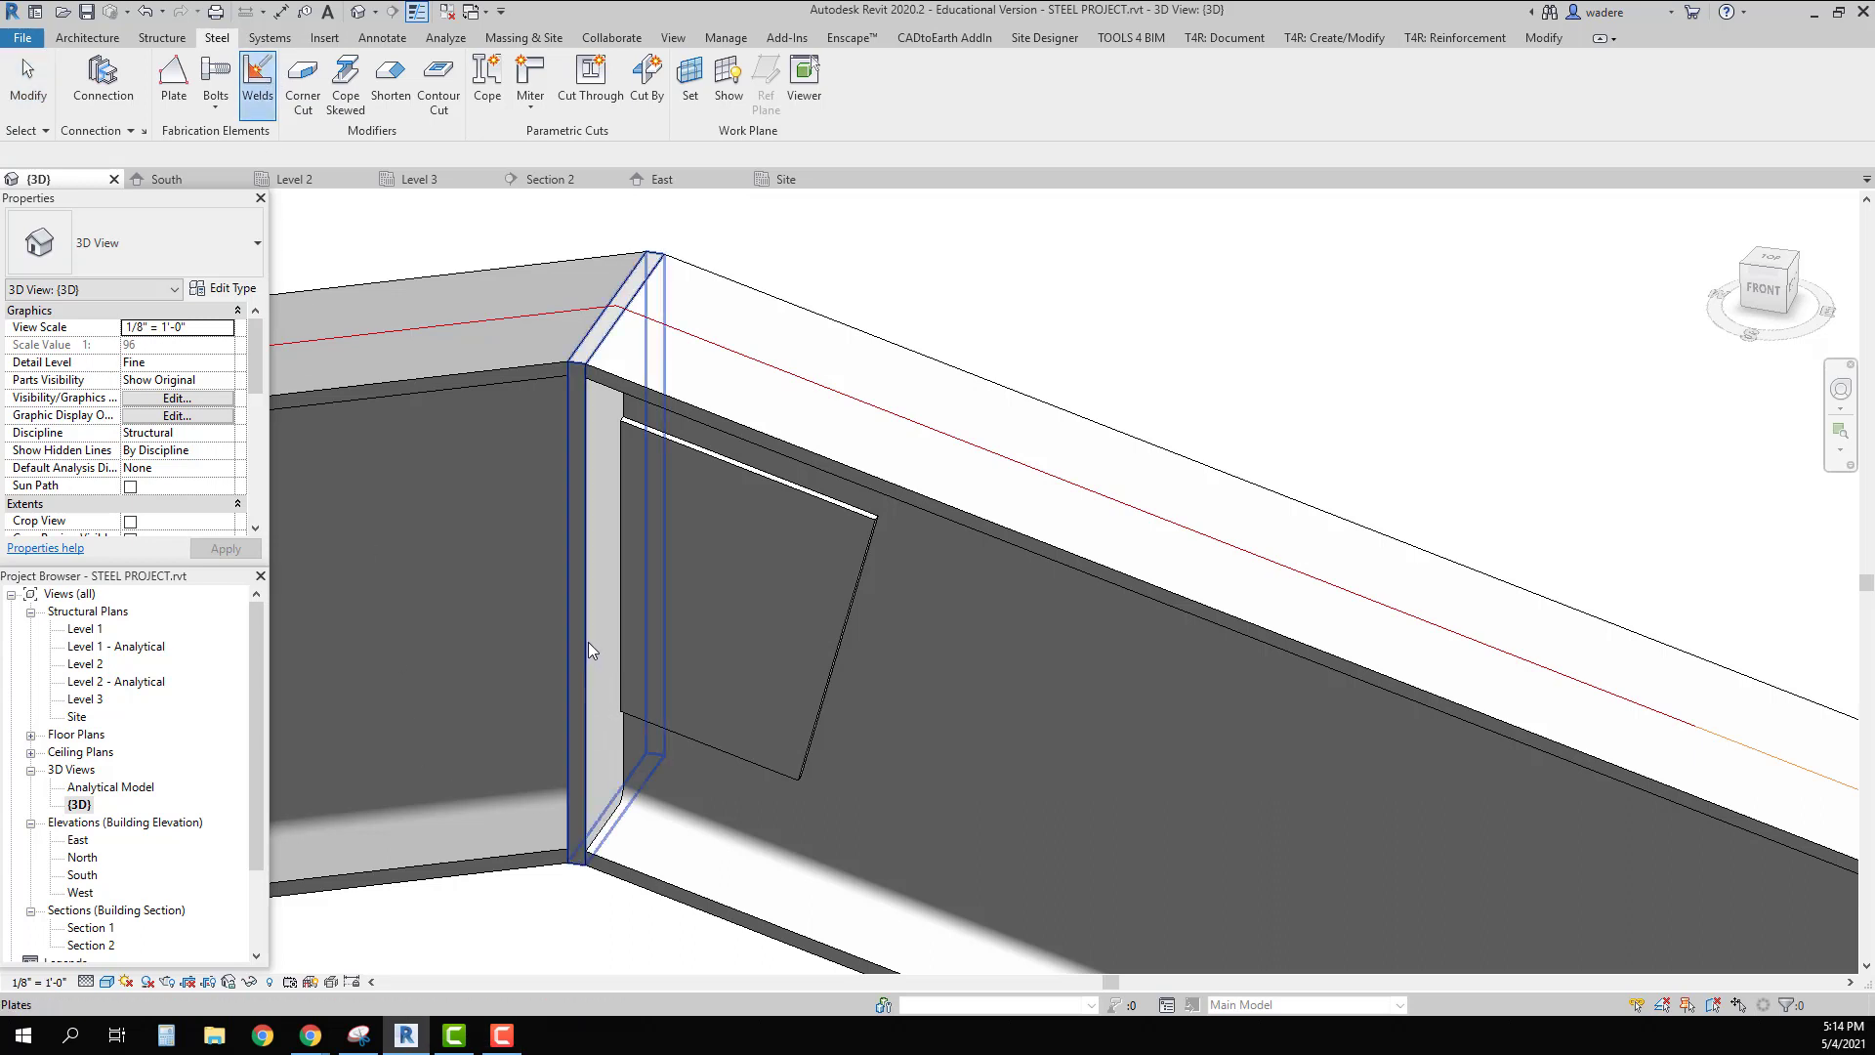
pyautogui.scroll(3, 577, 547)
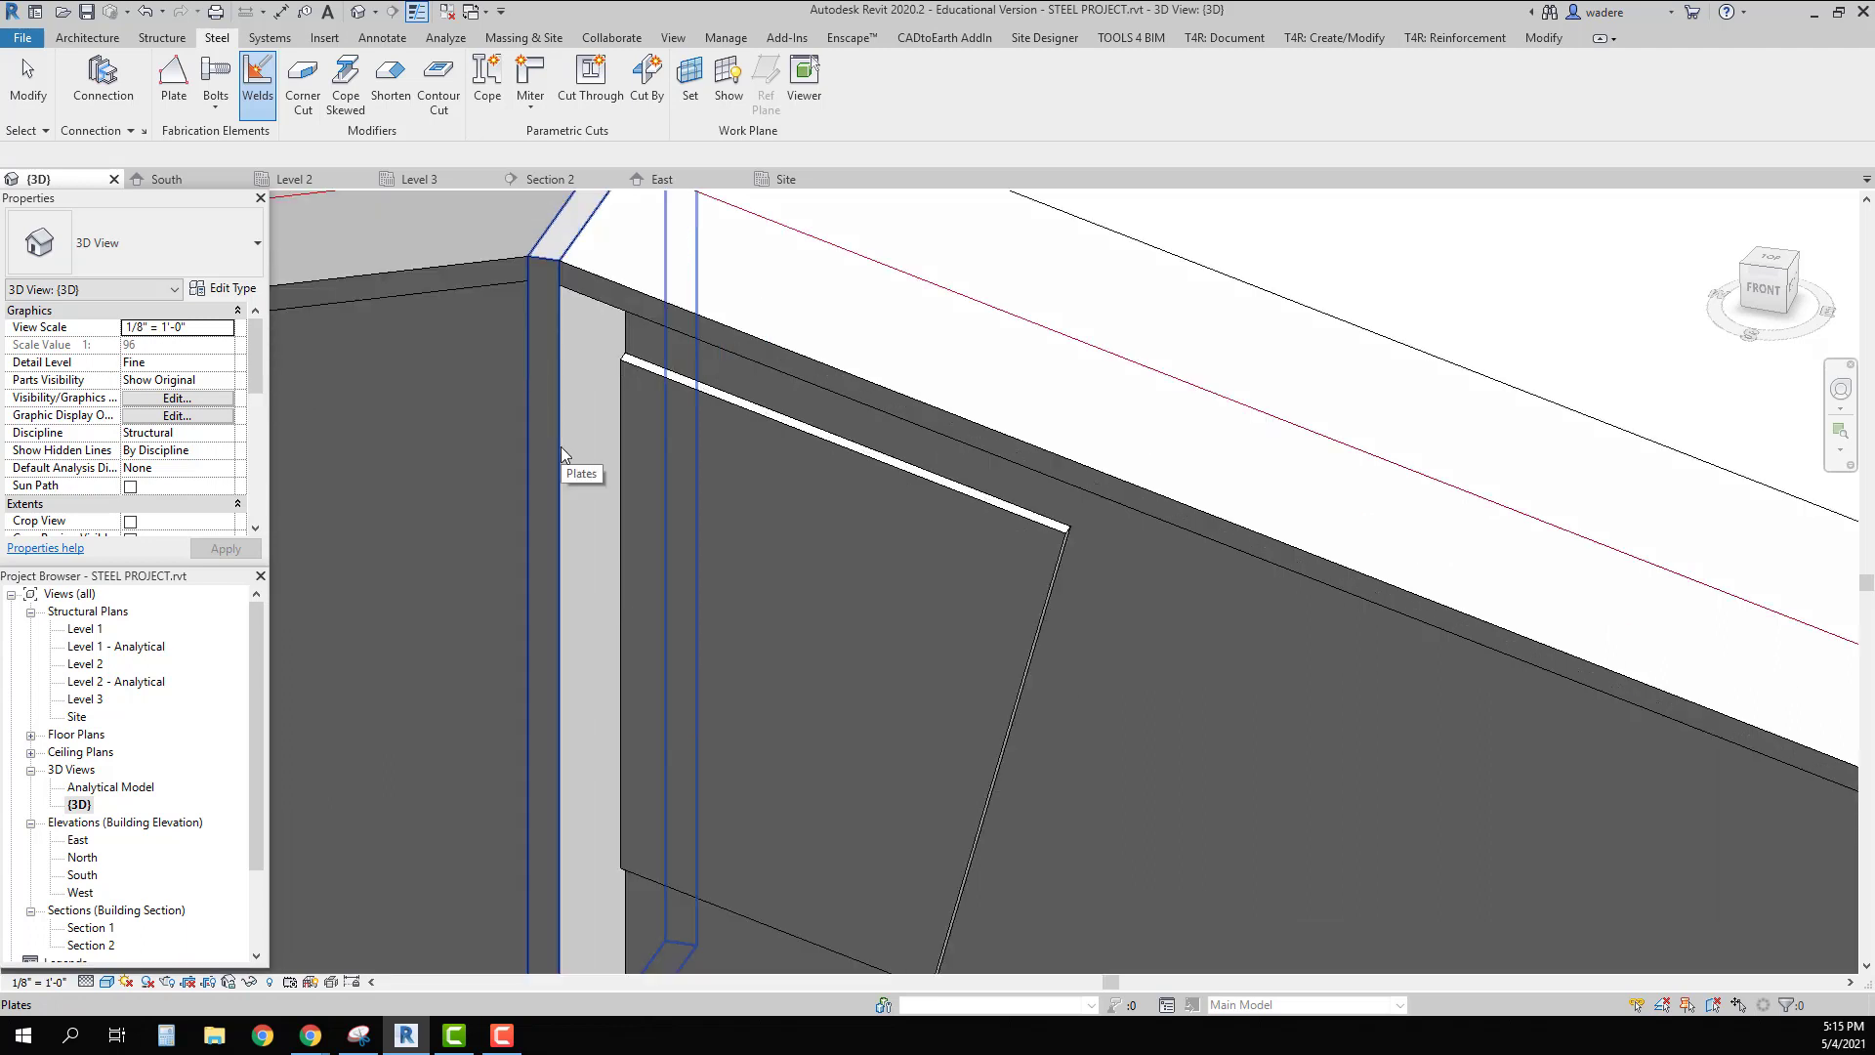
pyautogui.click(561, 447)
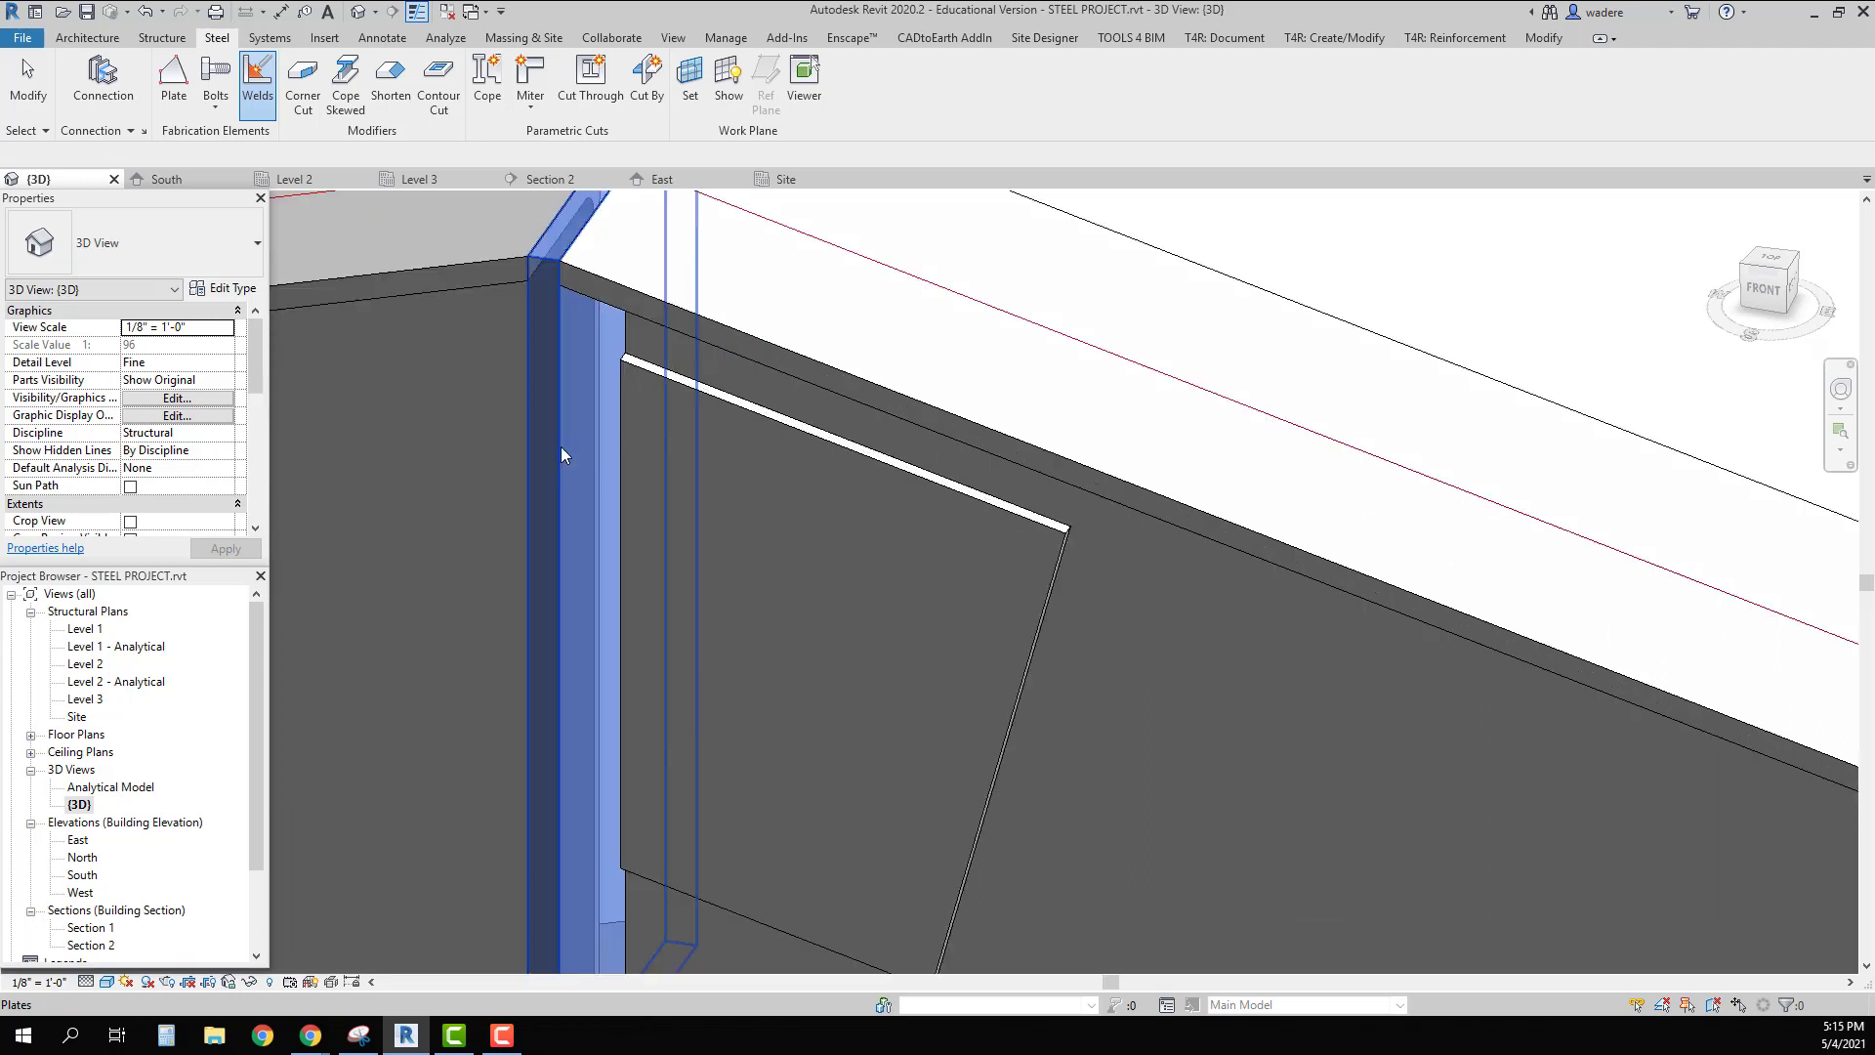
pyautogui.click(775, 424)
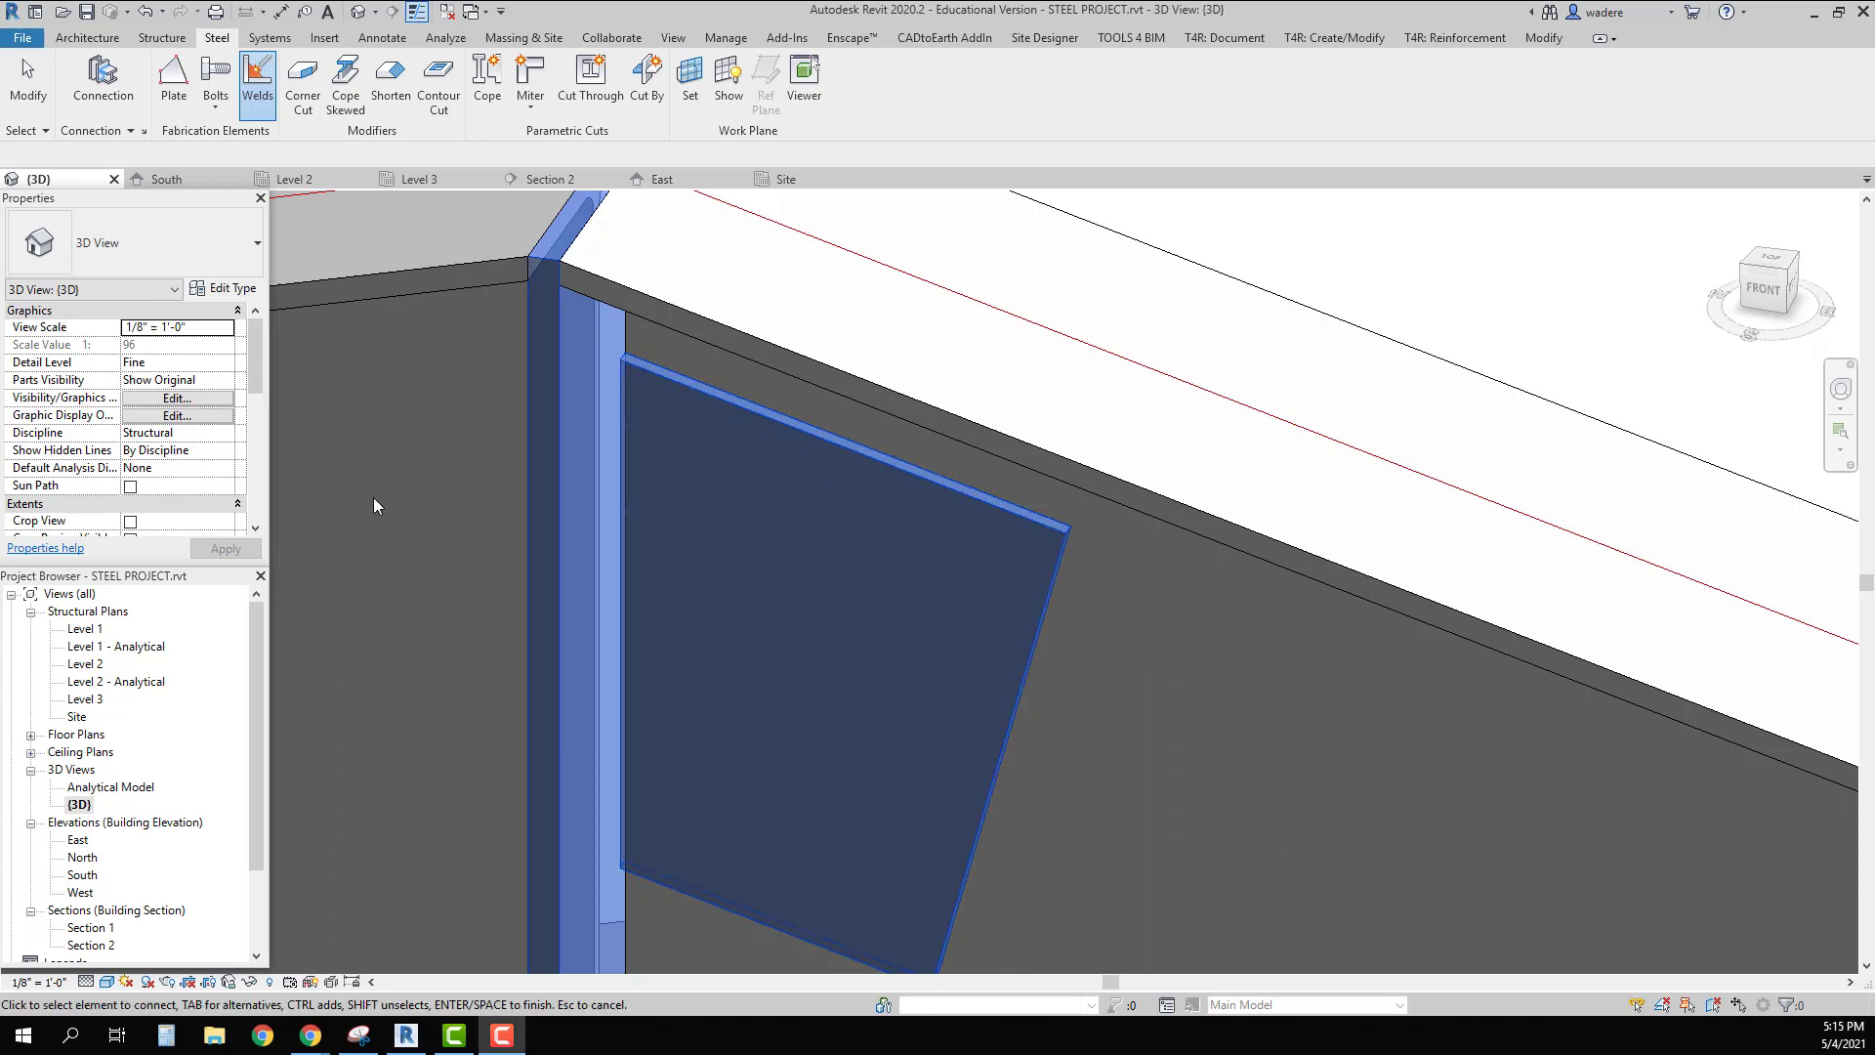
pyautogui.press('Return')
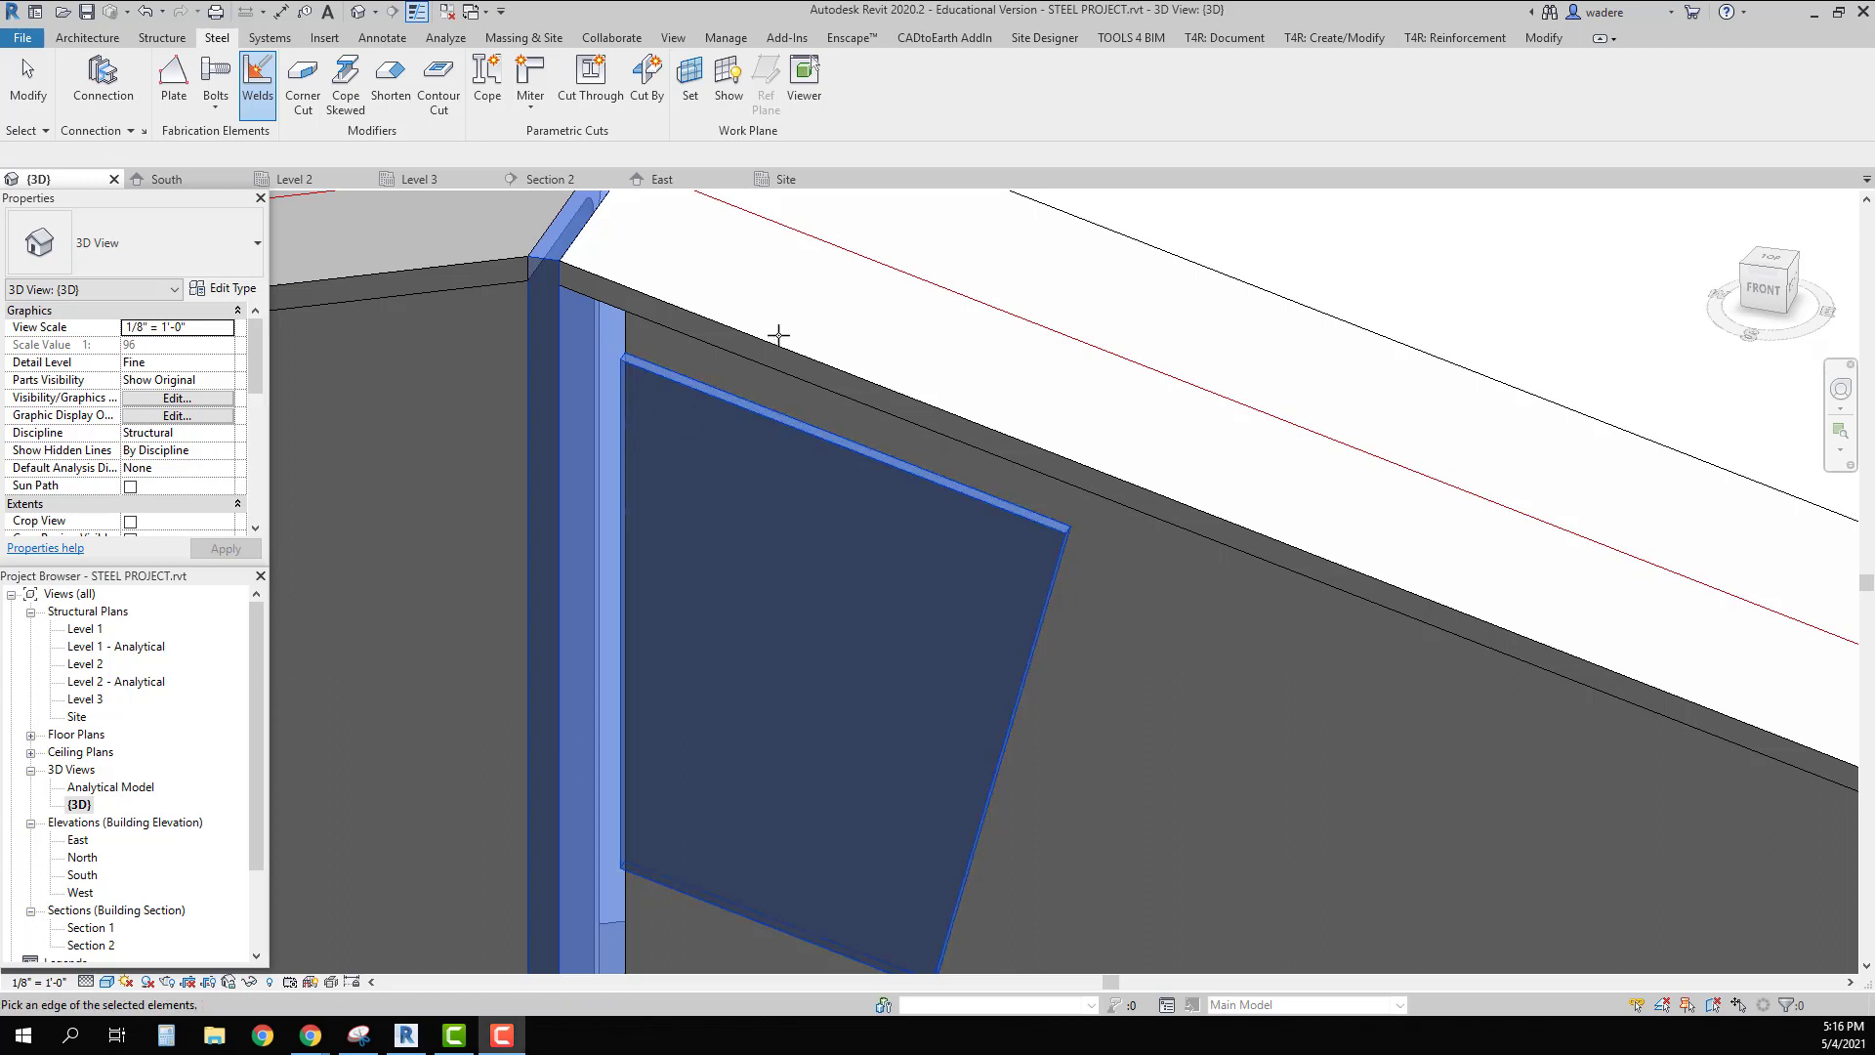
pyautogui.click(621, 392)
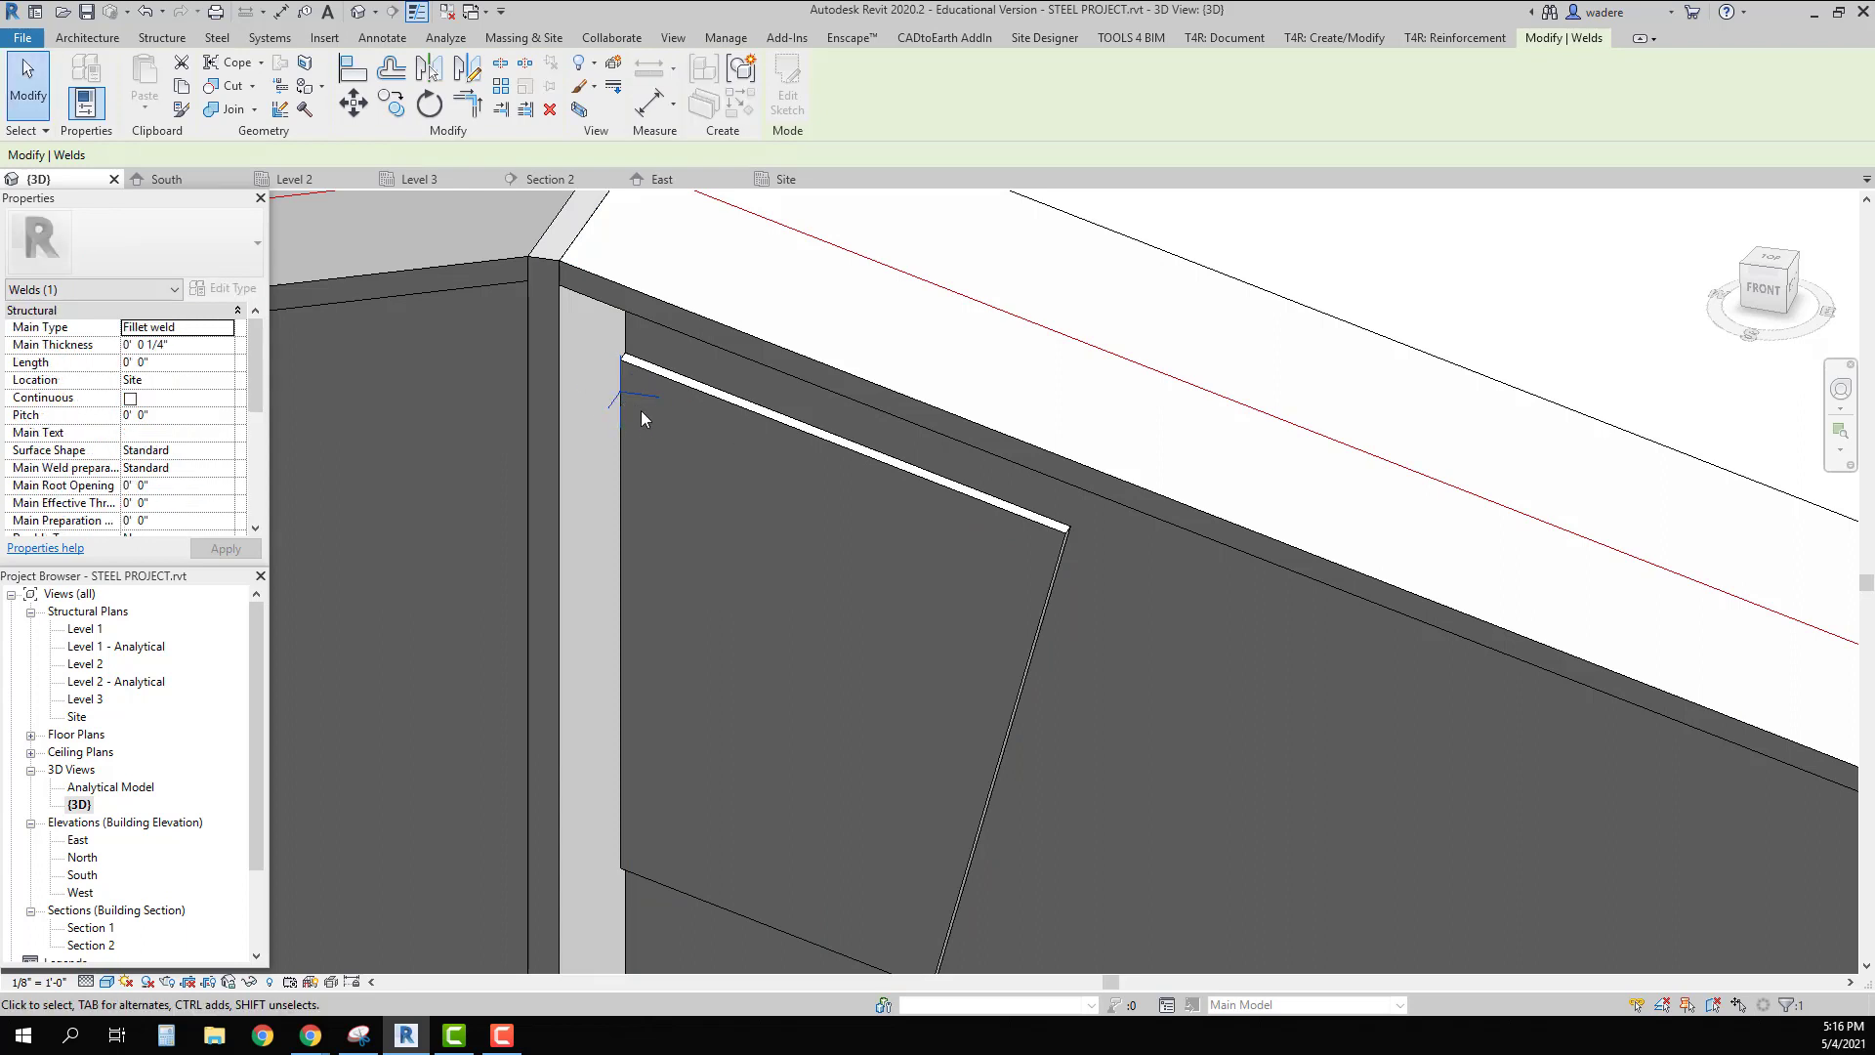
# Step: Set the new weld's main type to Fillet weld
pyautogui.press('F10')
pyautogui.click(226, 327)
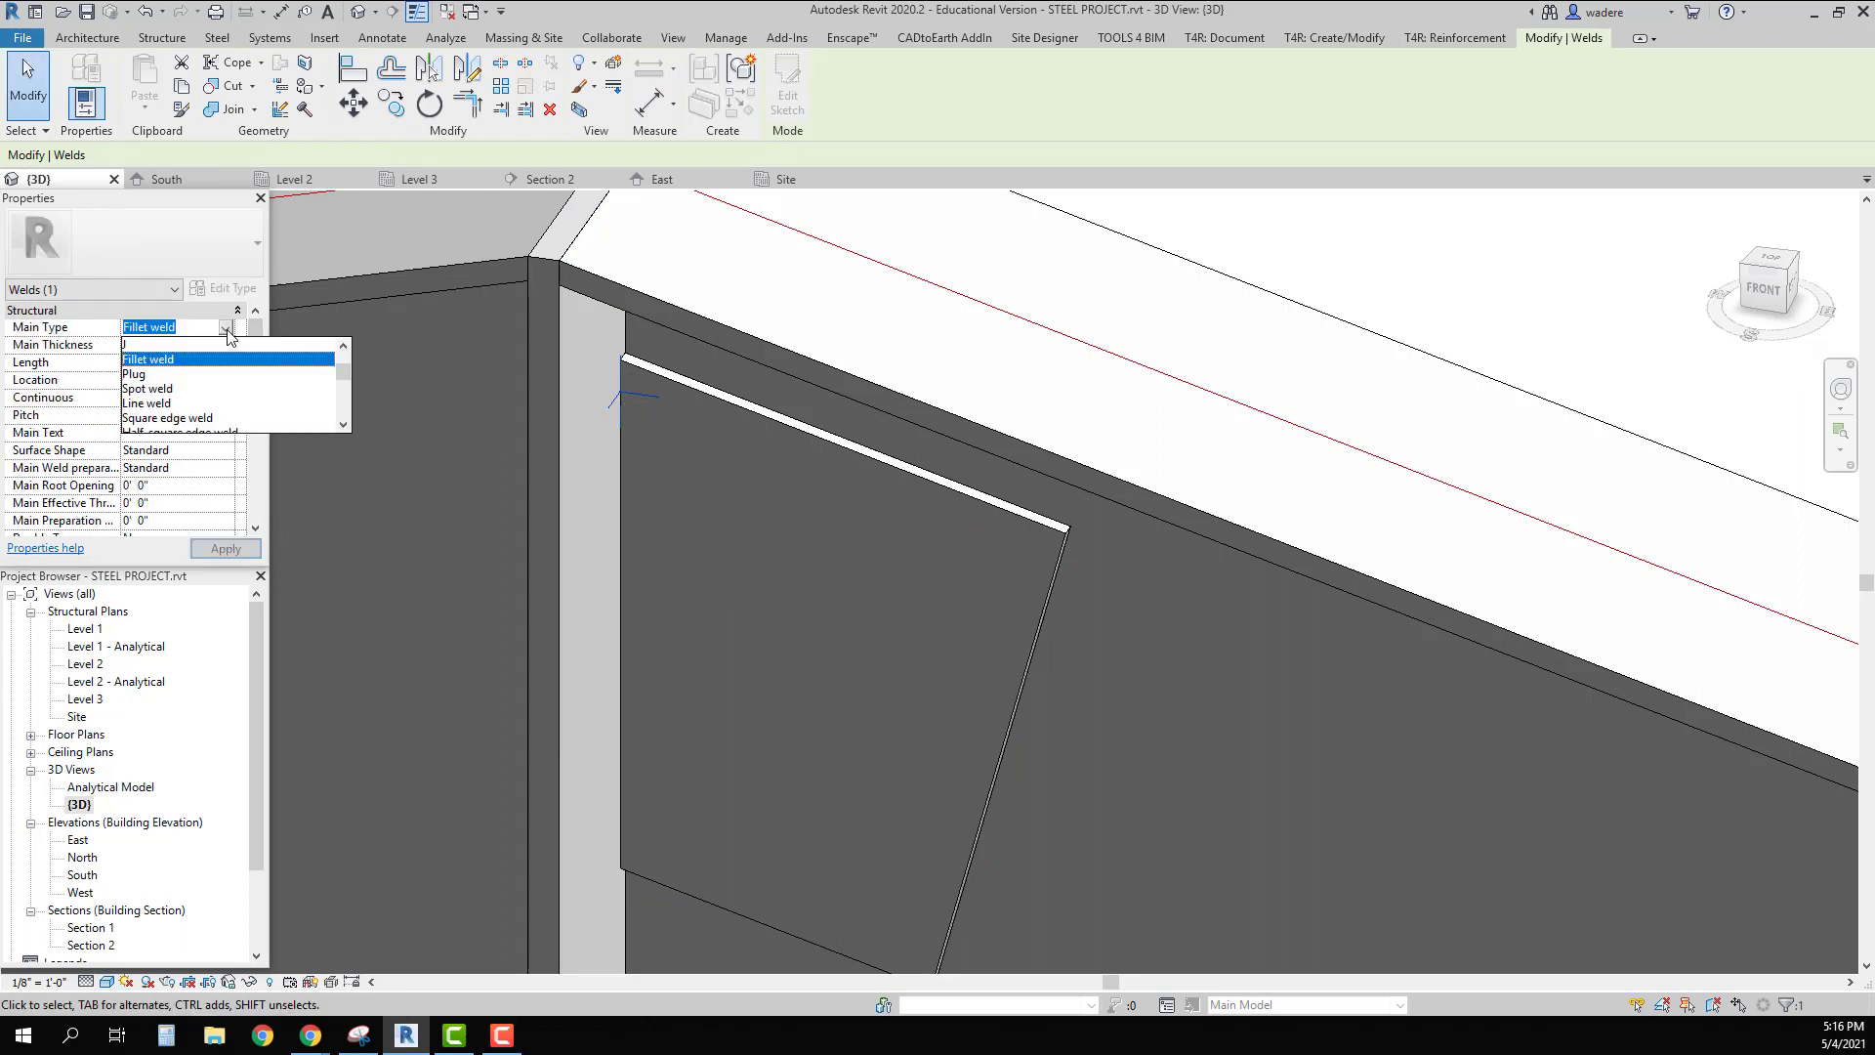
pyautogui.moveTo(348, 366)
pyautogui.mouseDown()
pyautogui.moveTo(347, 347)
pyautogui.moveTo(347, 372)
pyautogui.mouseUp()
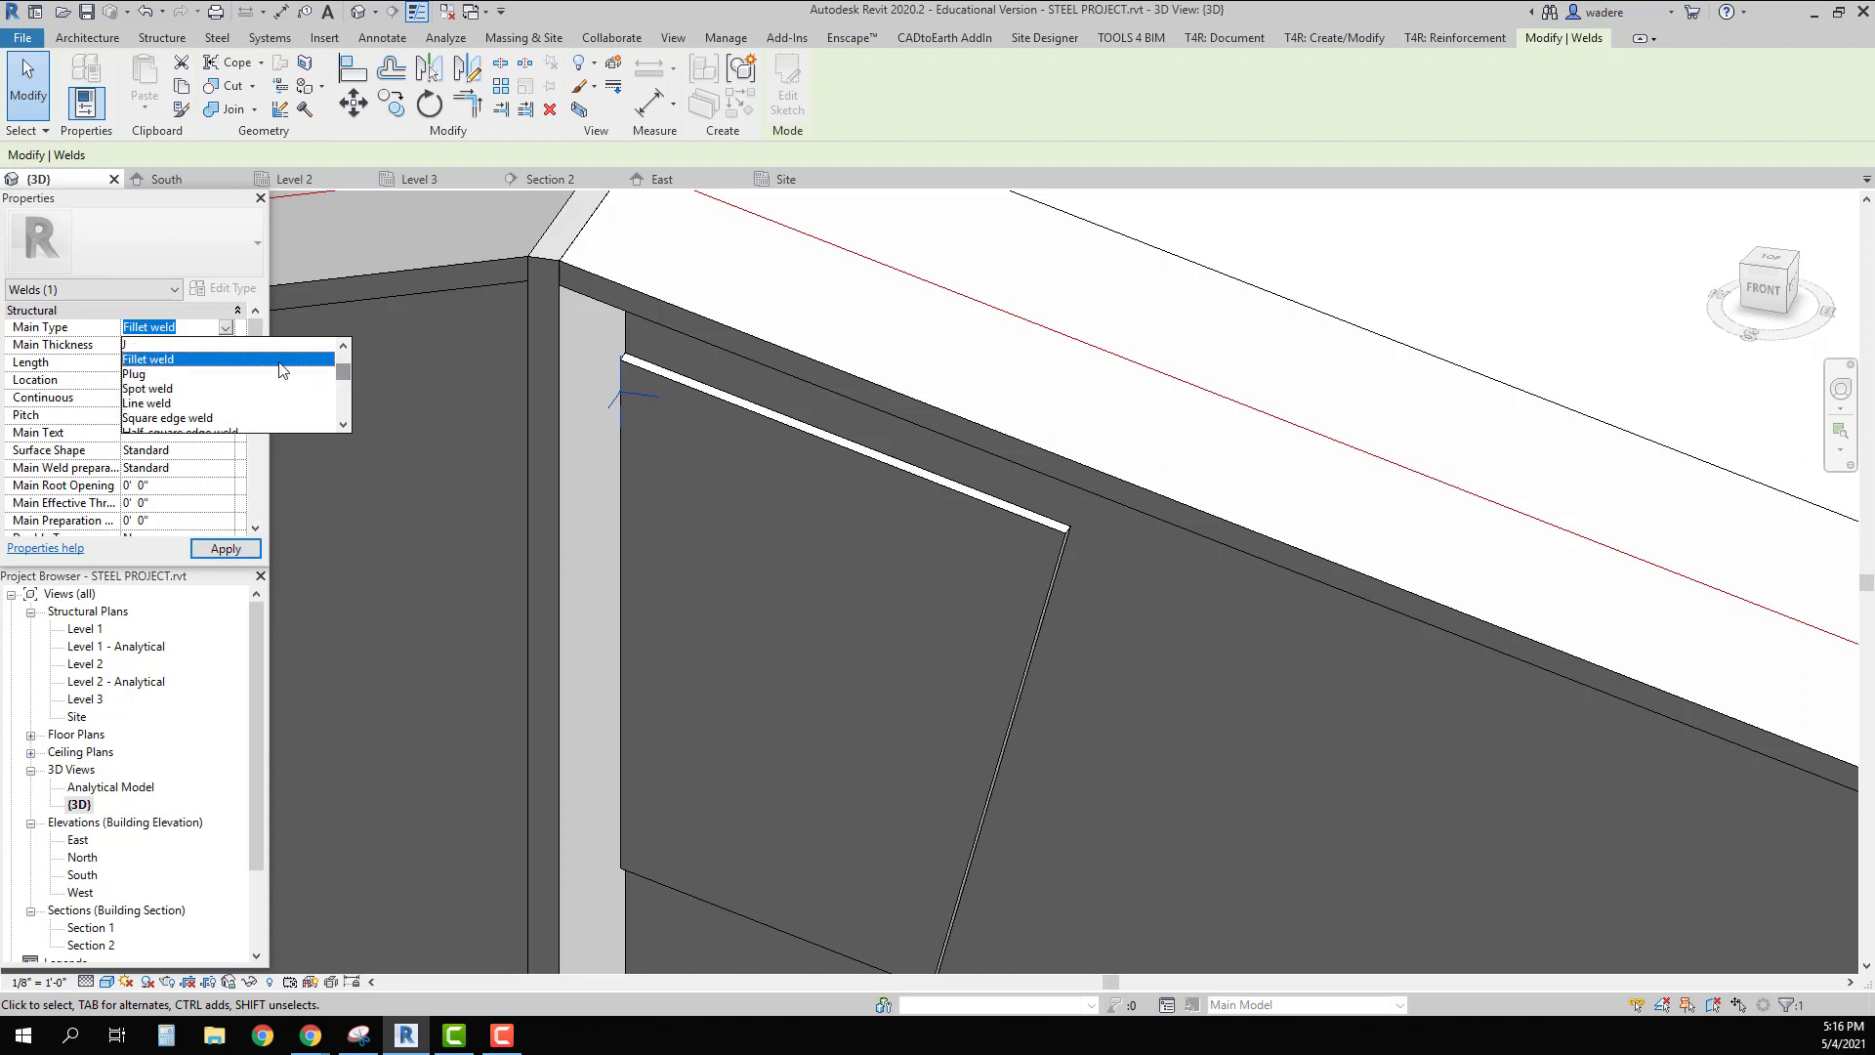
pyautogui.click(153, 361)
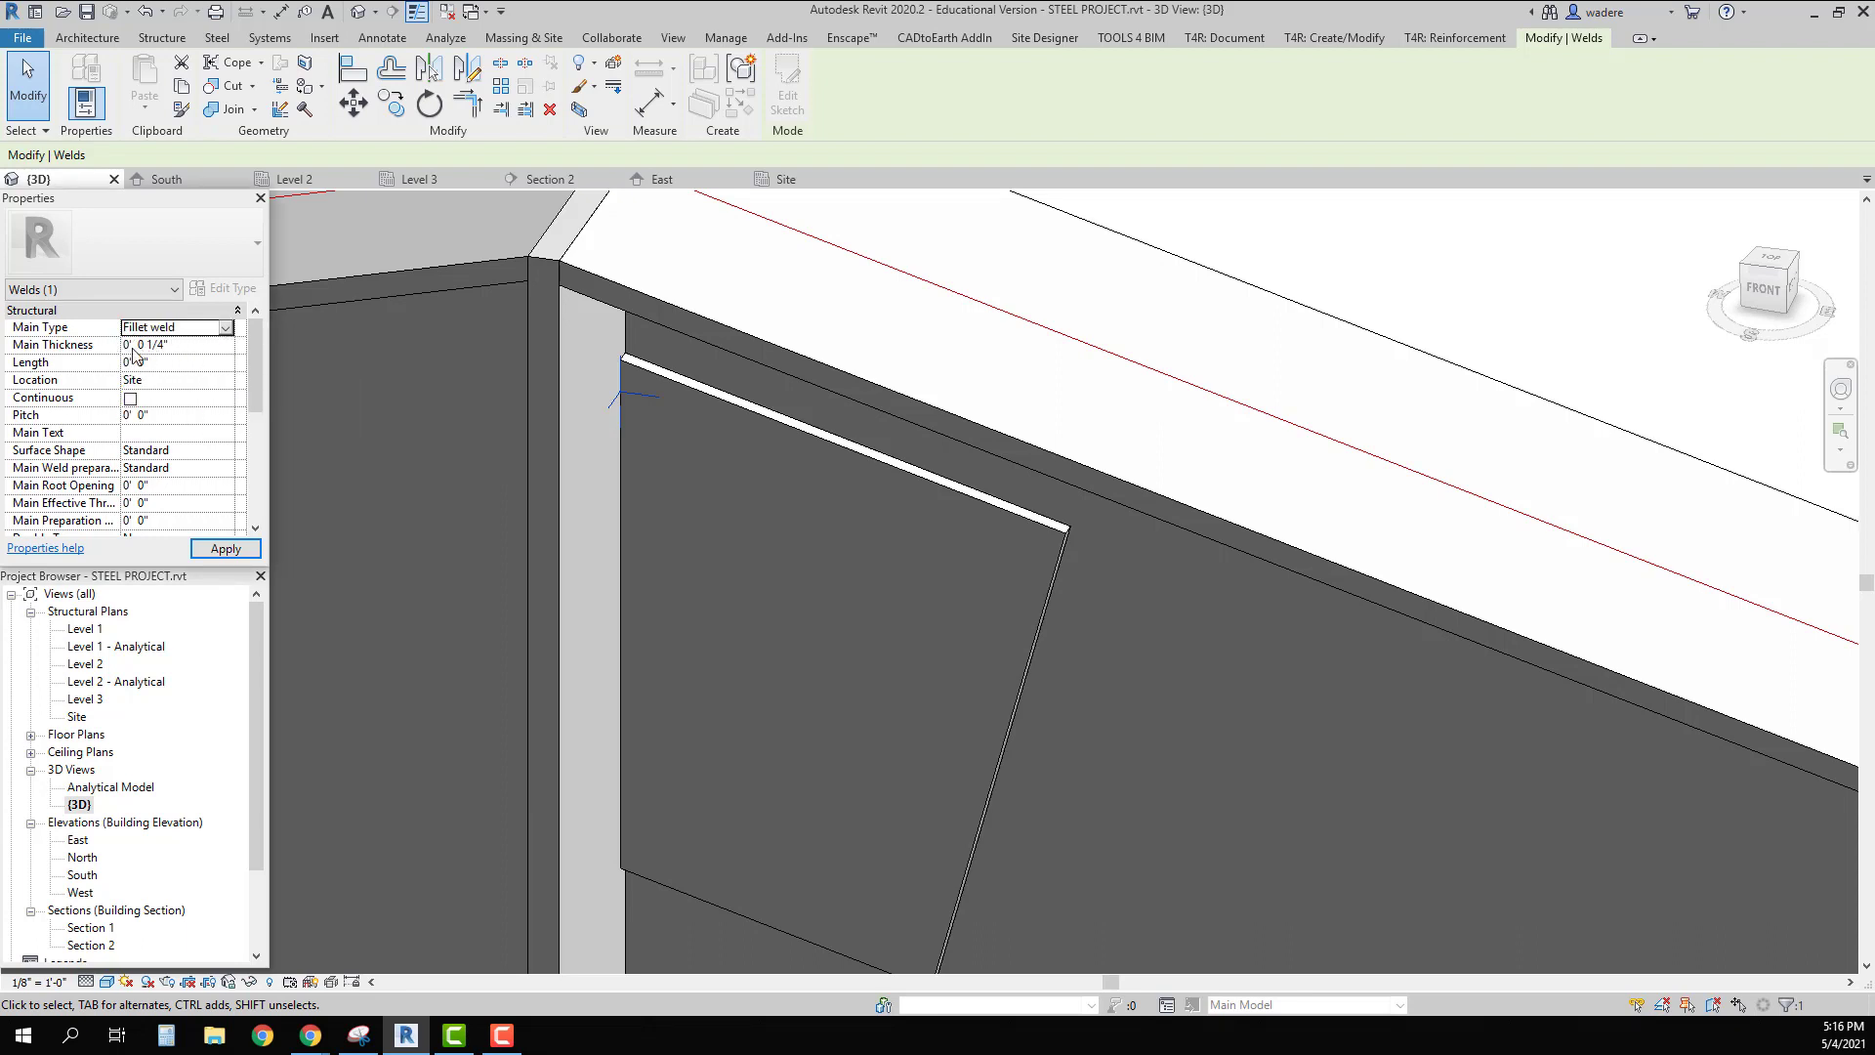
pyautogui.click(225, 548)
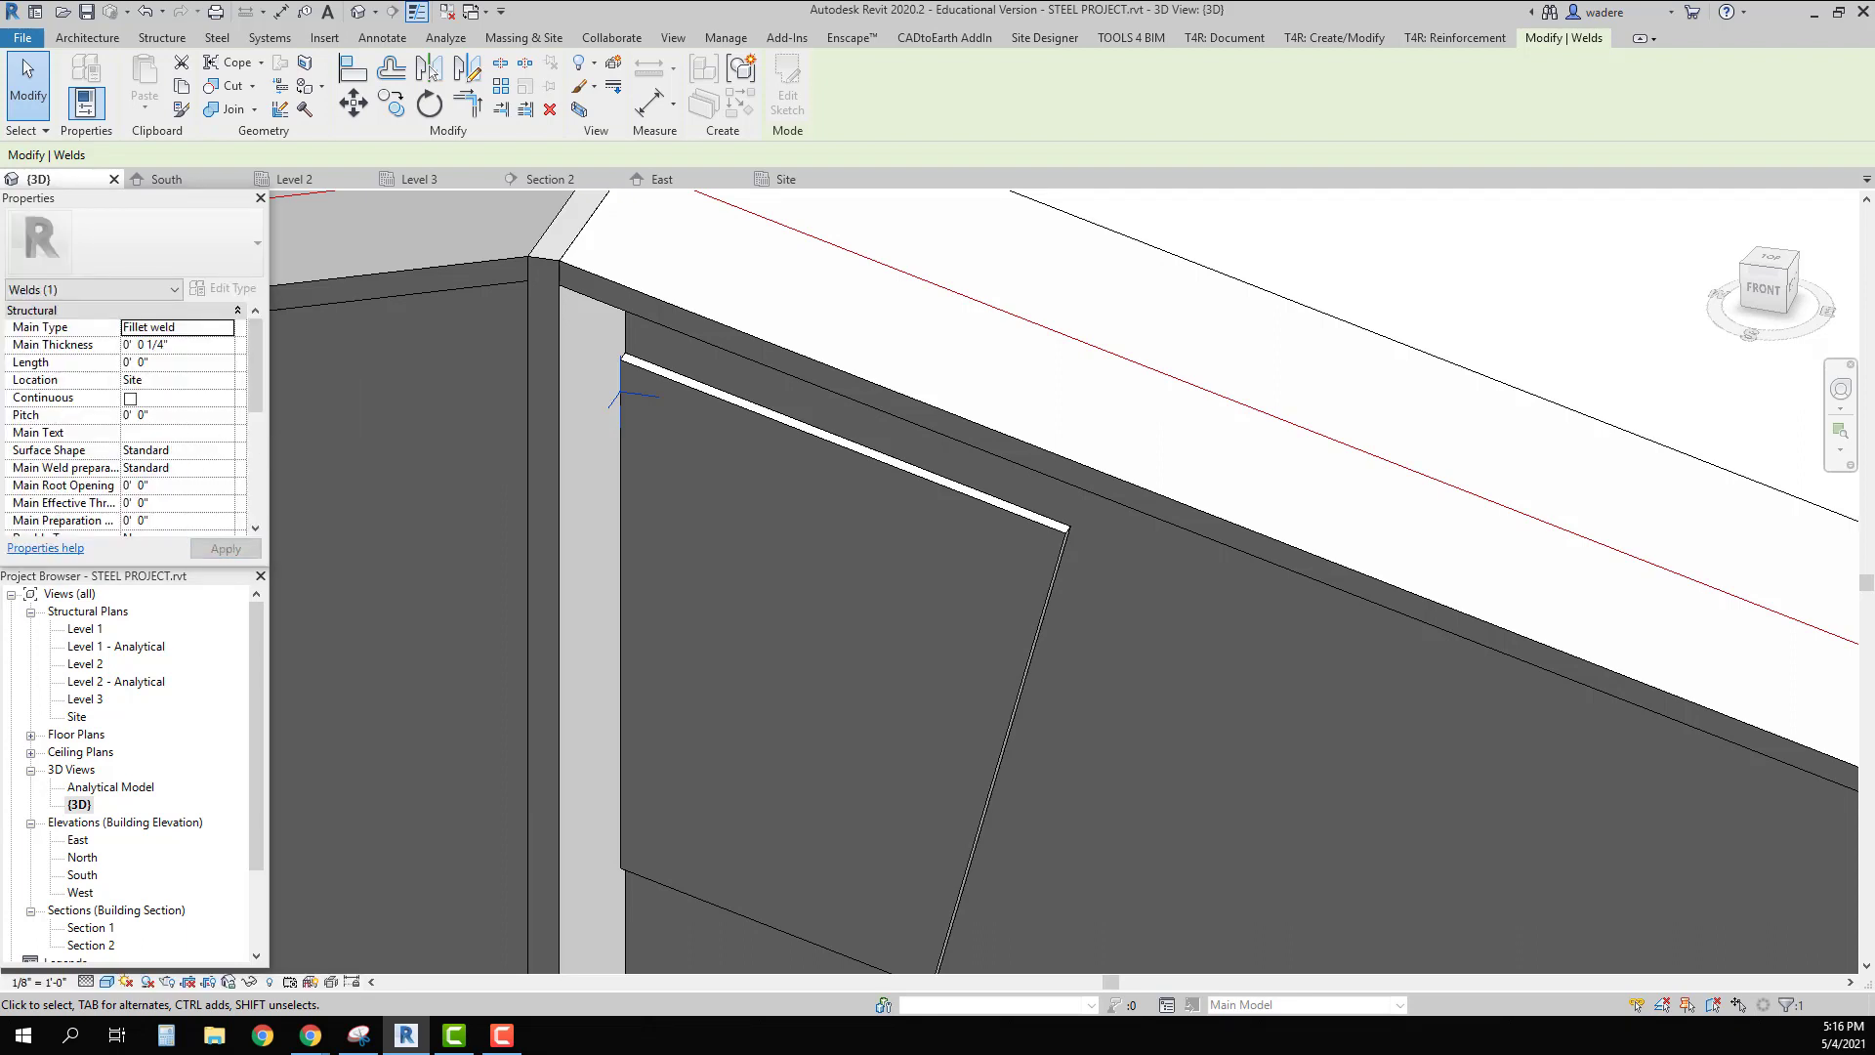
# Step: Examine the weld's thickness, location, Continuous option and remaining structural parameters
pyautogui.click(153, 350)
pyautogui.click(153, 381)
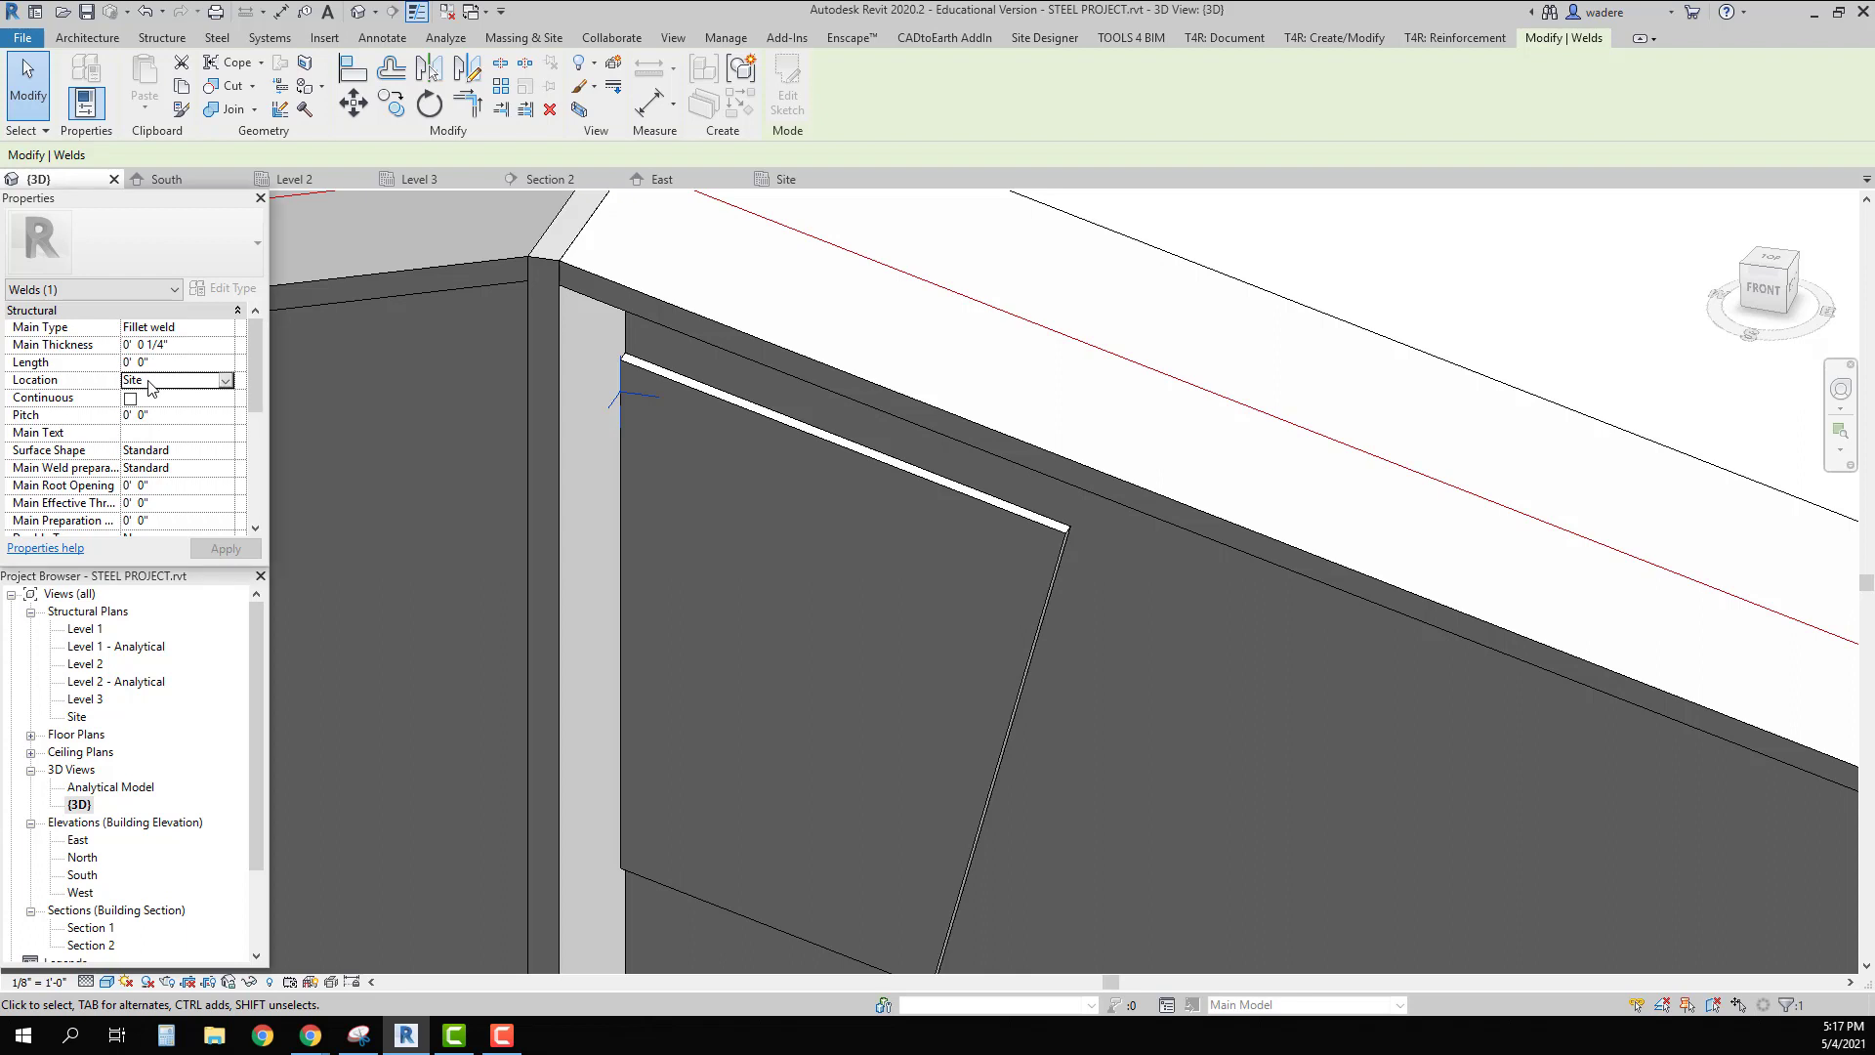
pyautogui.click(225, 383)
pyautogui.click(225, 383)
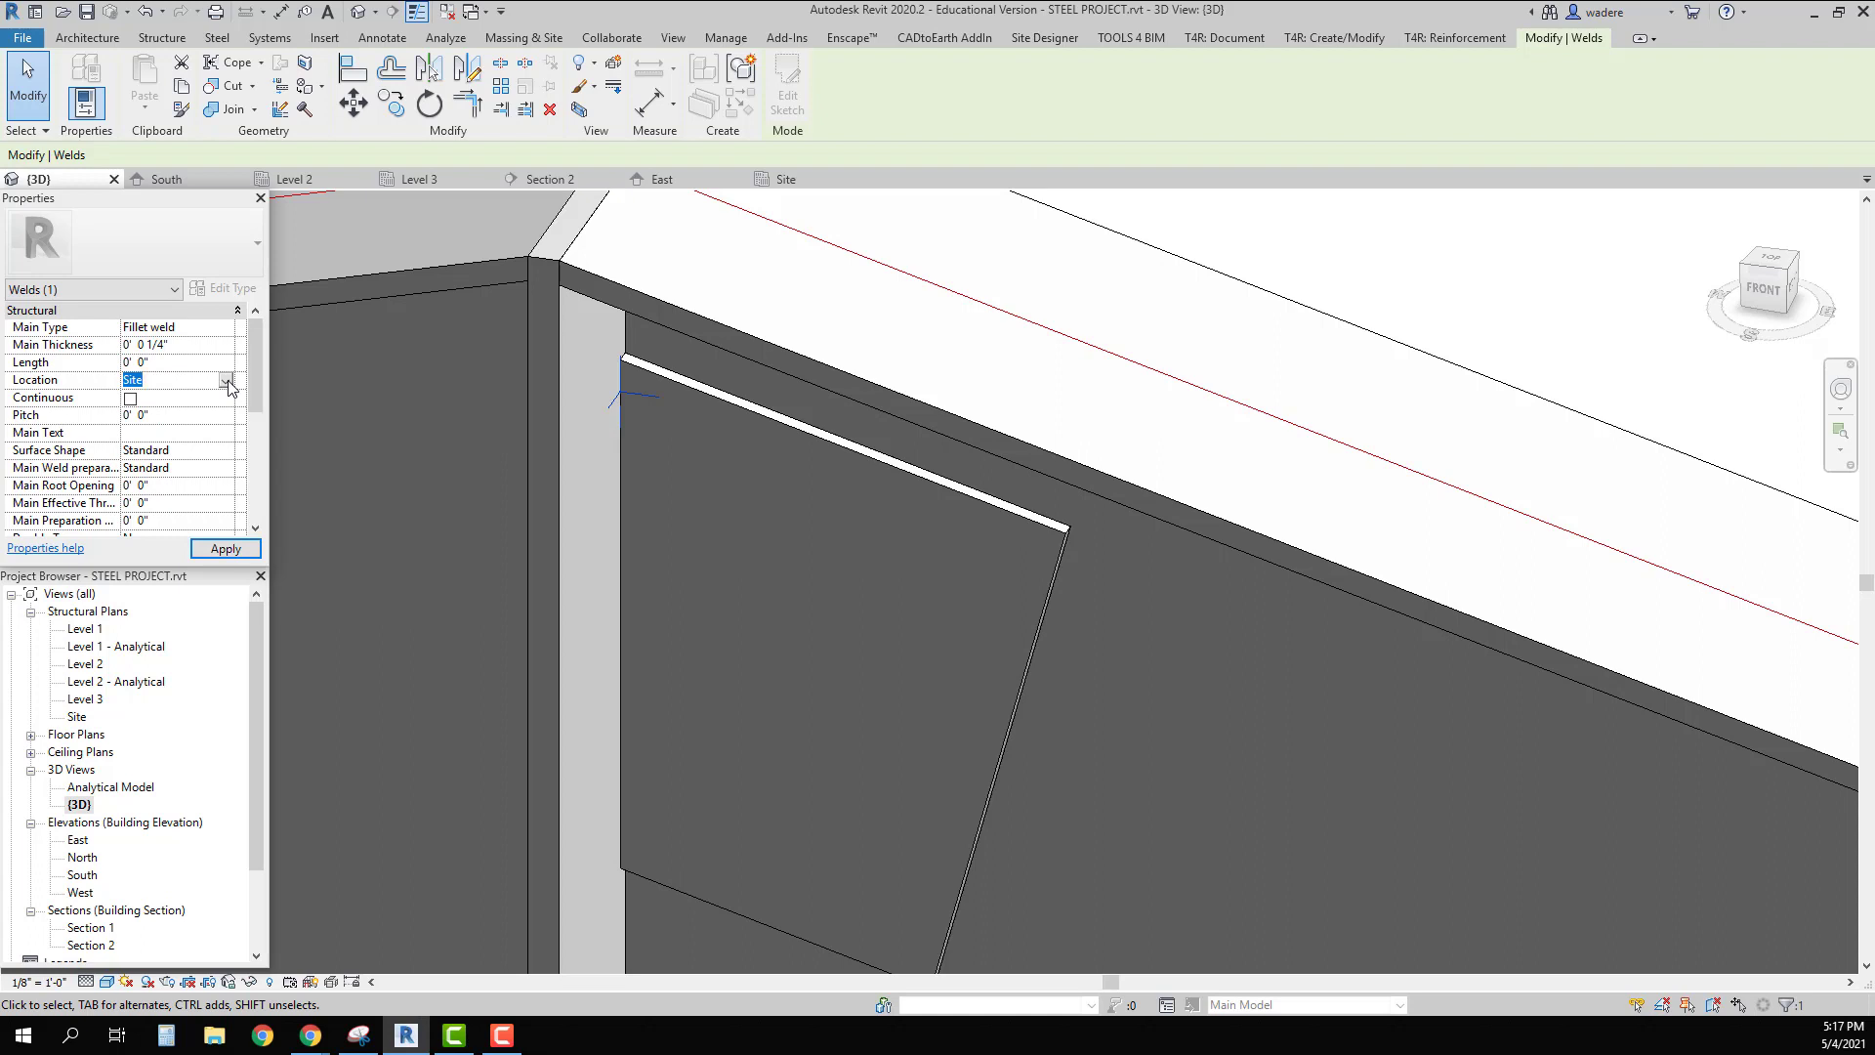
pyautogui.click(130, 399)
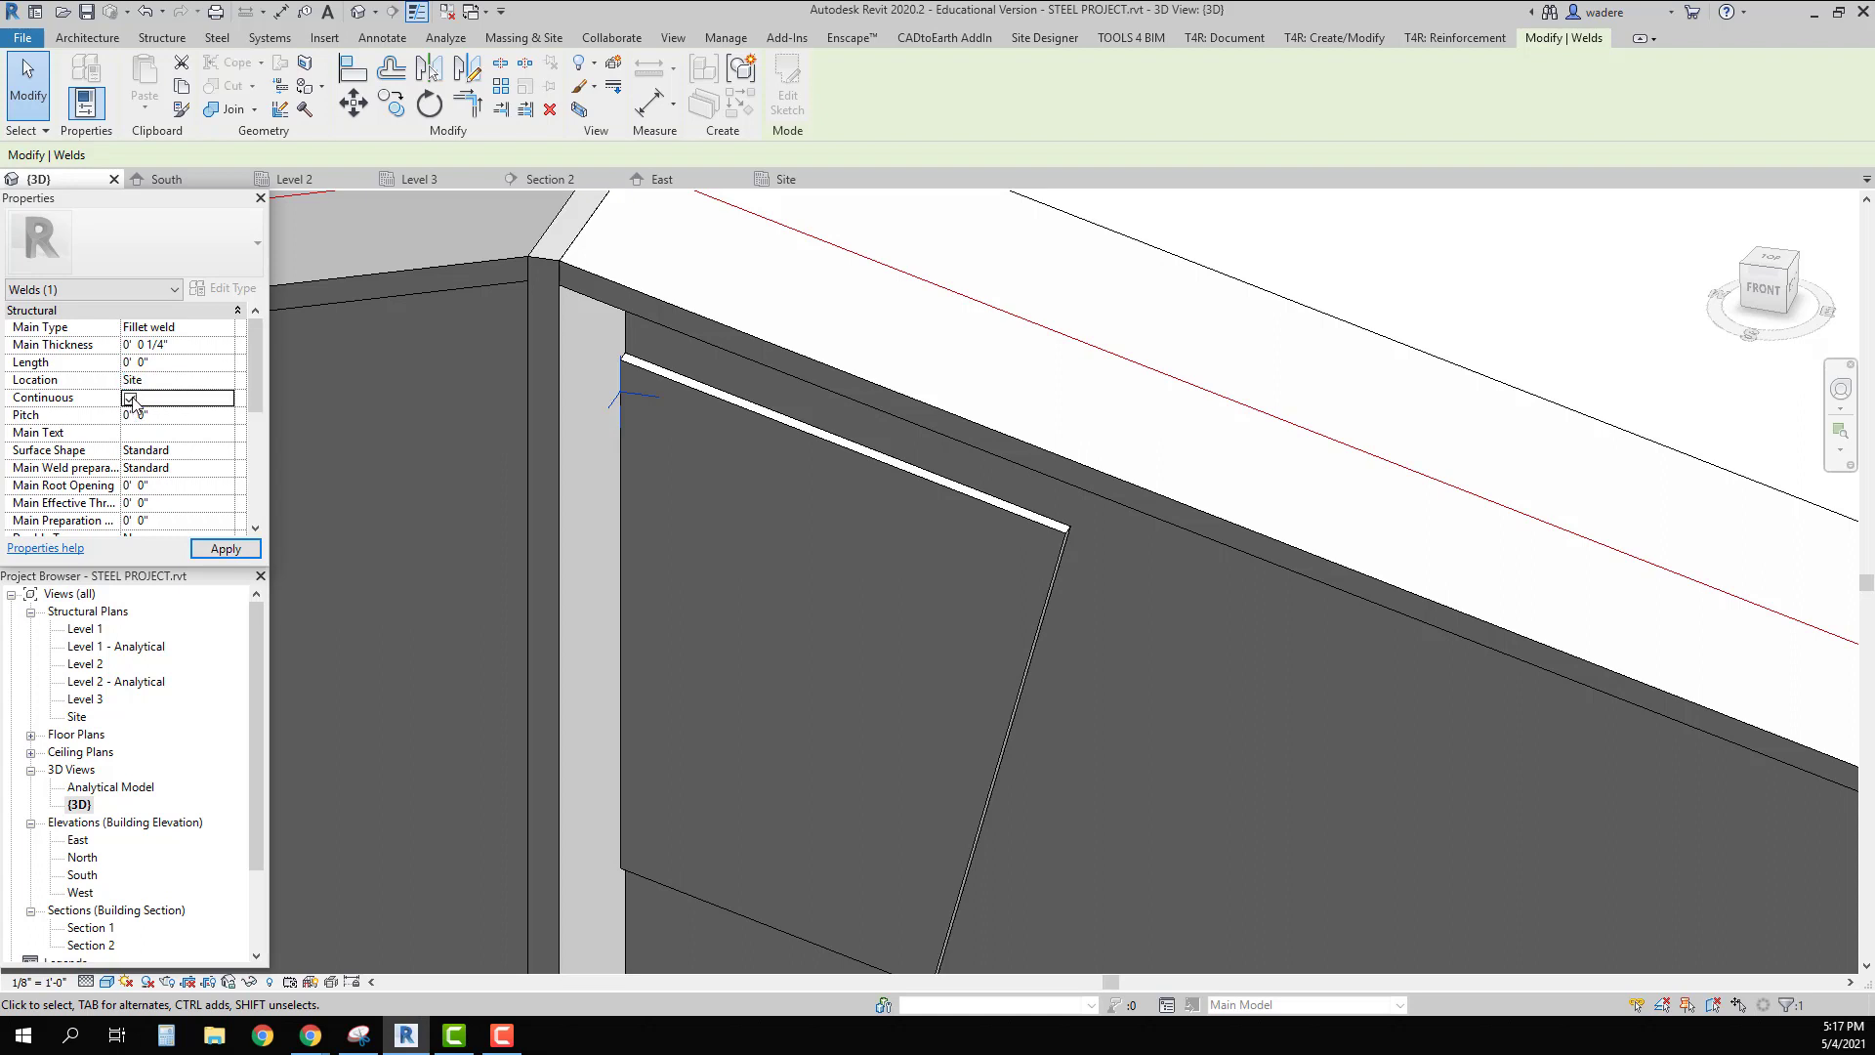
pyautogui.click(131, 400)
pyautogui.scroll(-1, 179, 462)
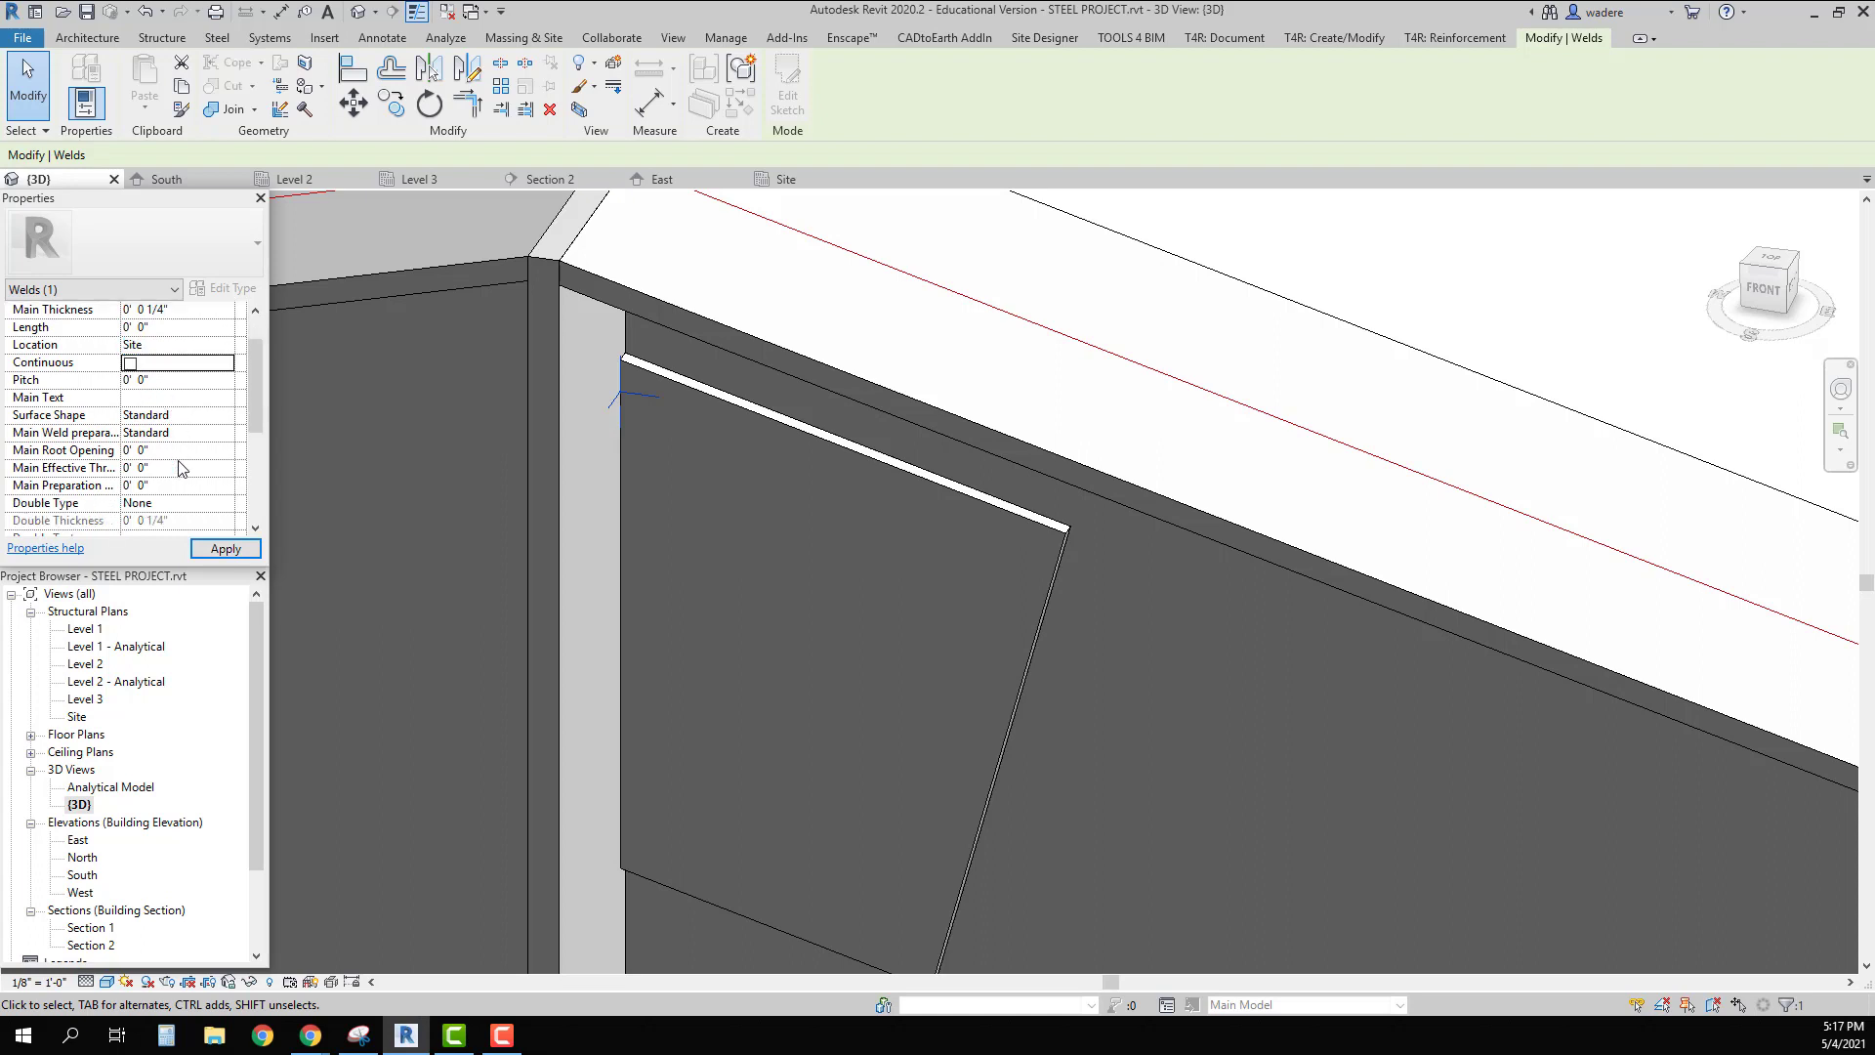
pyautogui.click(226, 550)
# Step: In the Site plan, with the visual style set to Wireframe, mirror a copy of the web plate and its weld across the ridge centreline
pyautogui.scroll(5, 630, 403)
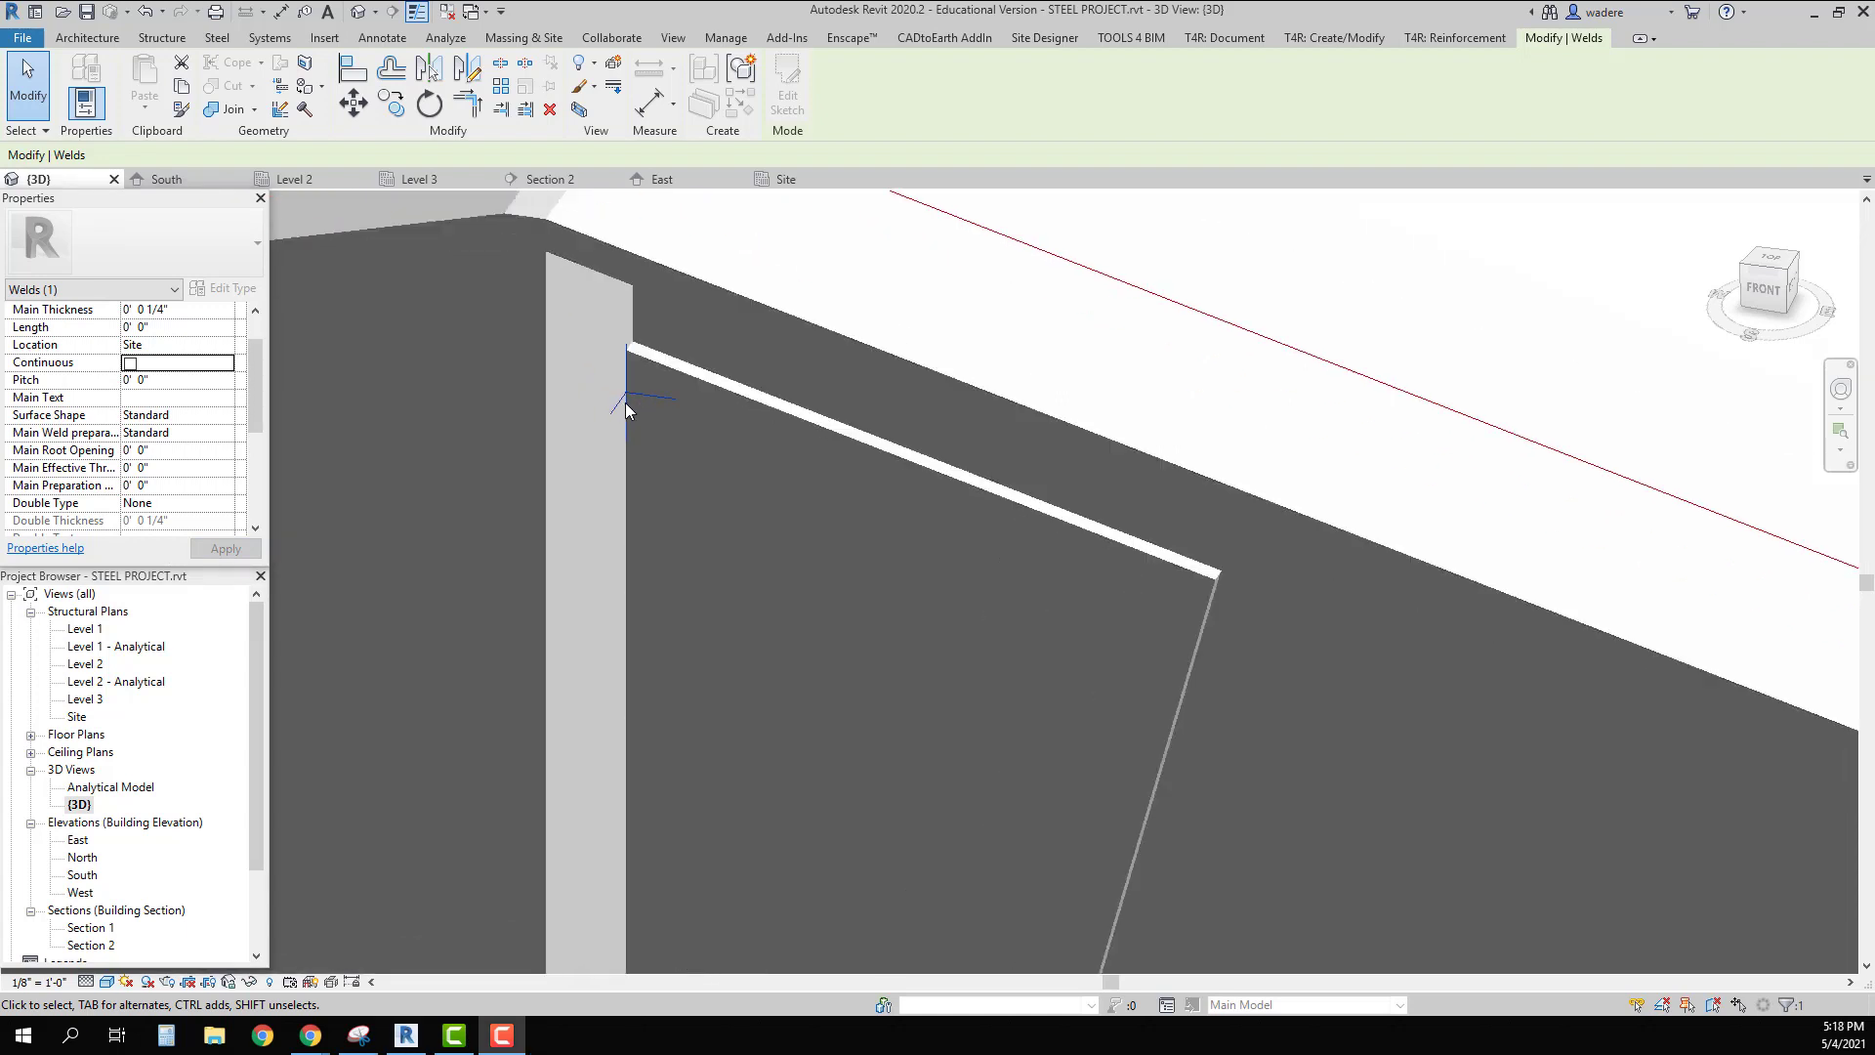
pyautogui.scroll(-1, 647, 400)
pyautogui.keyDown('ctrl'); pyautogui.click(740, 347); pyautogui.keyUp('ctrl')
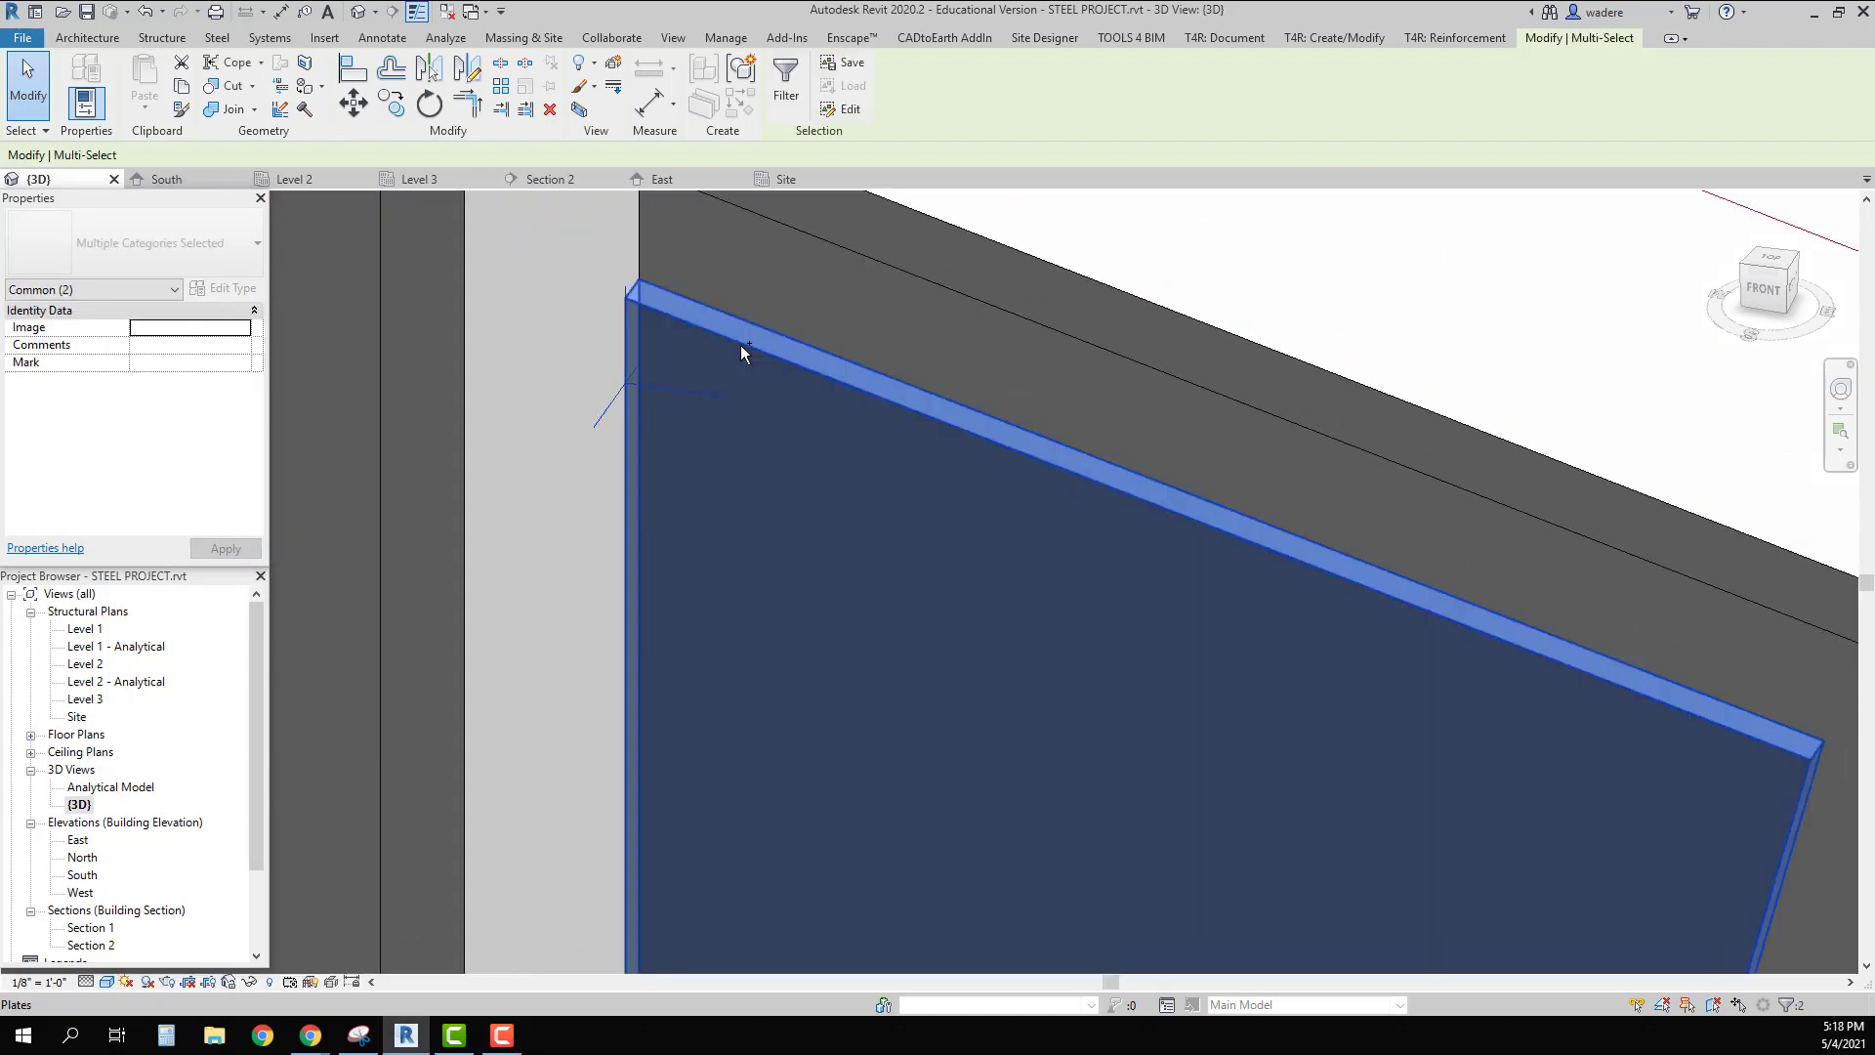
pyautogui.scroll(-5, 740, 452)
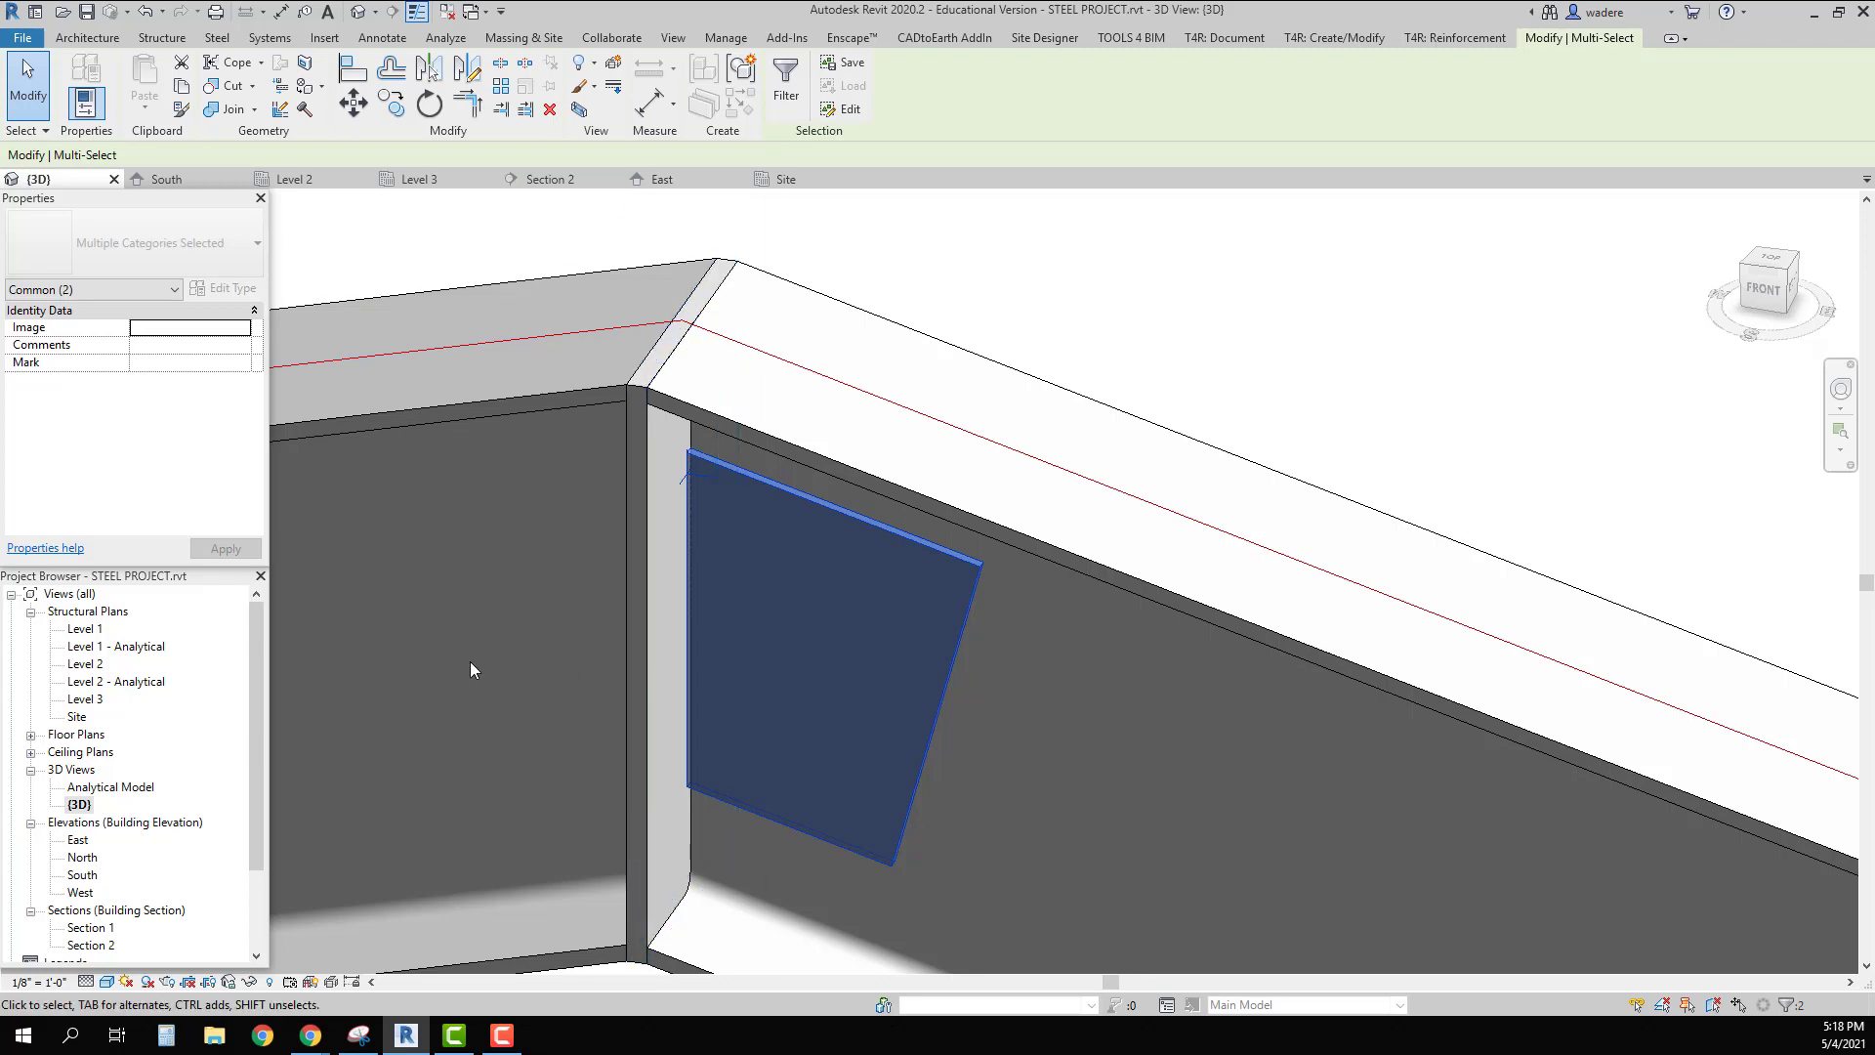
pyautogui.doubleClick(78, 718)
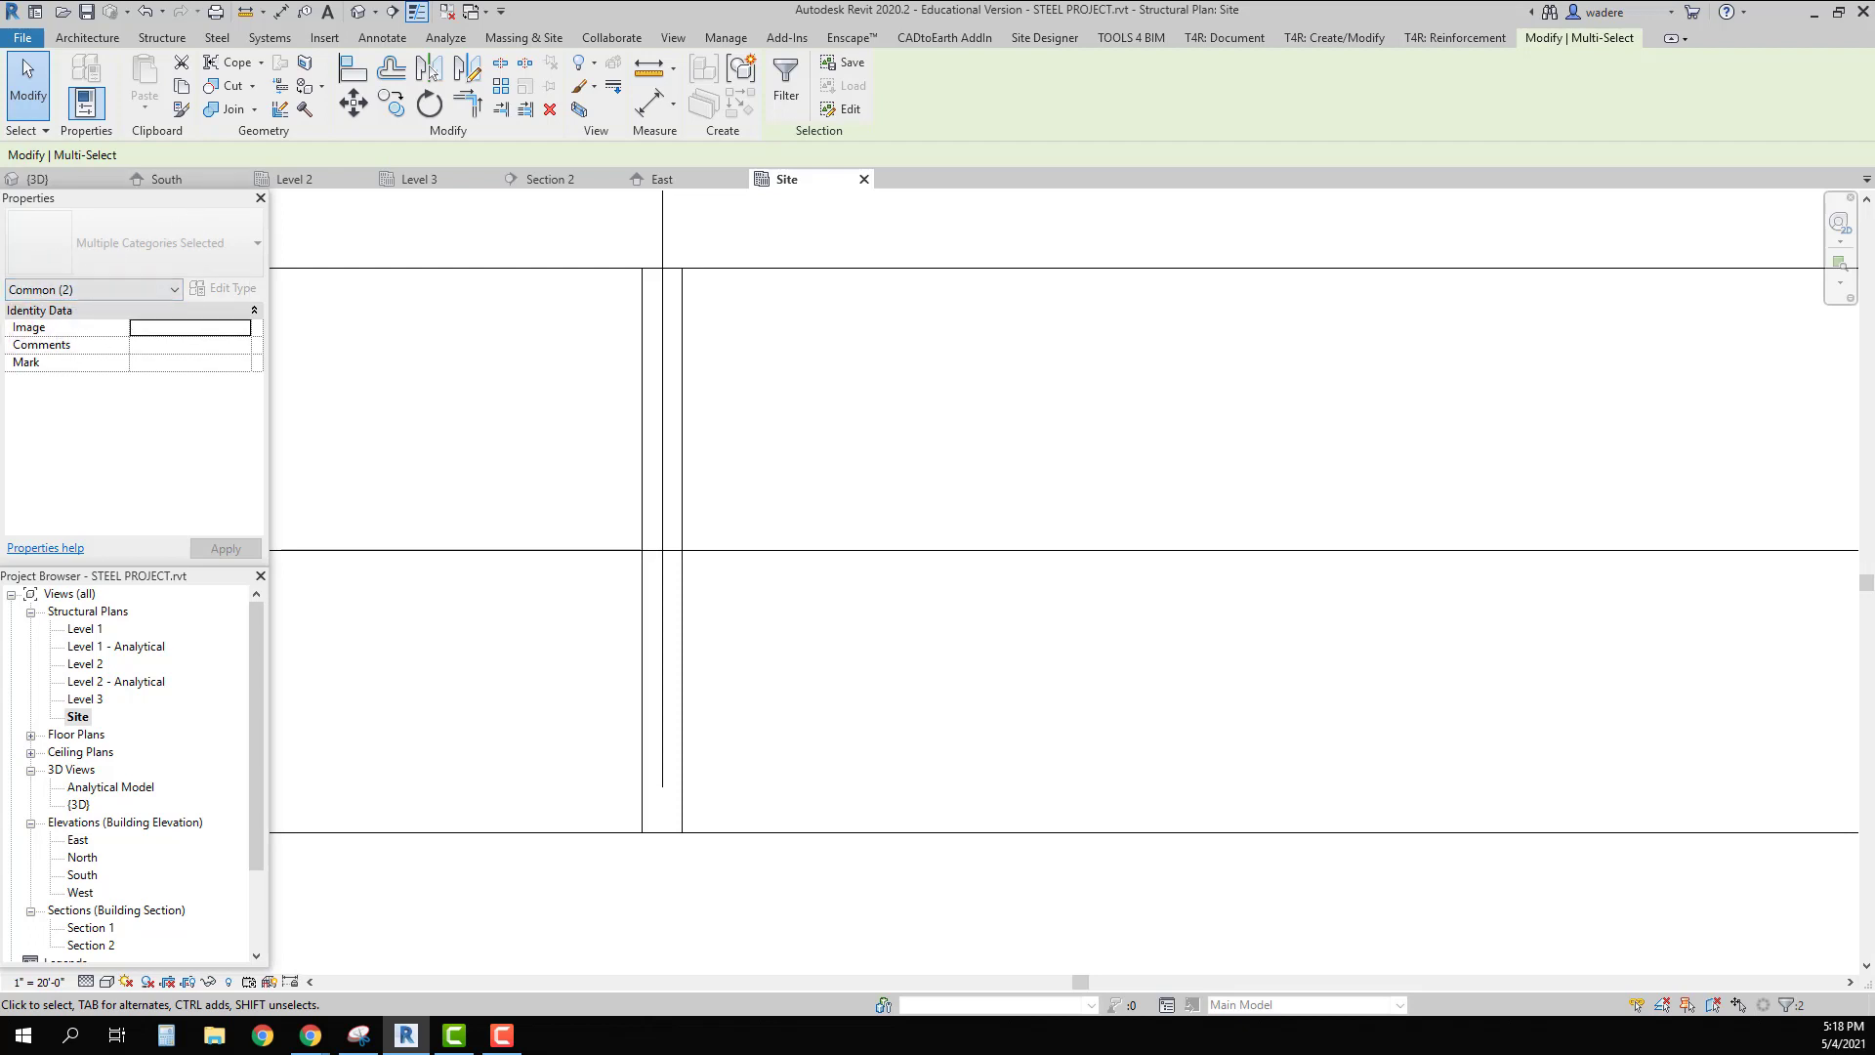
pyautogui.click(107, 982)
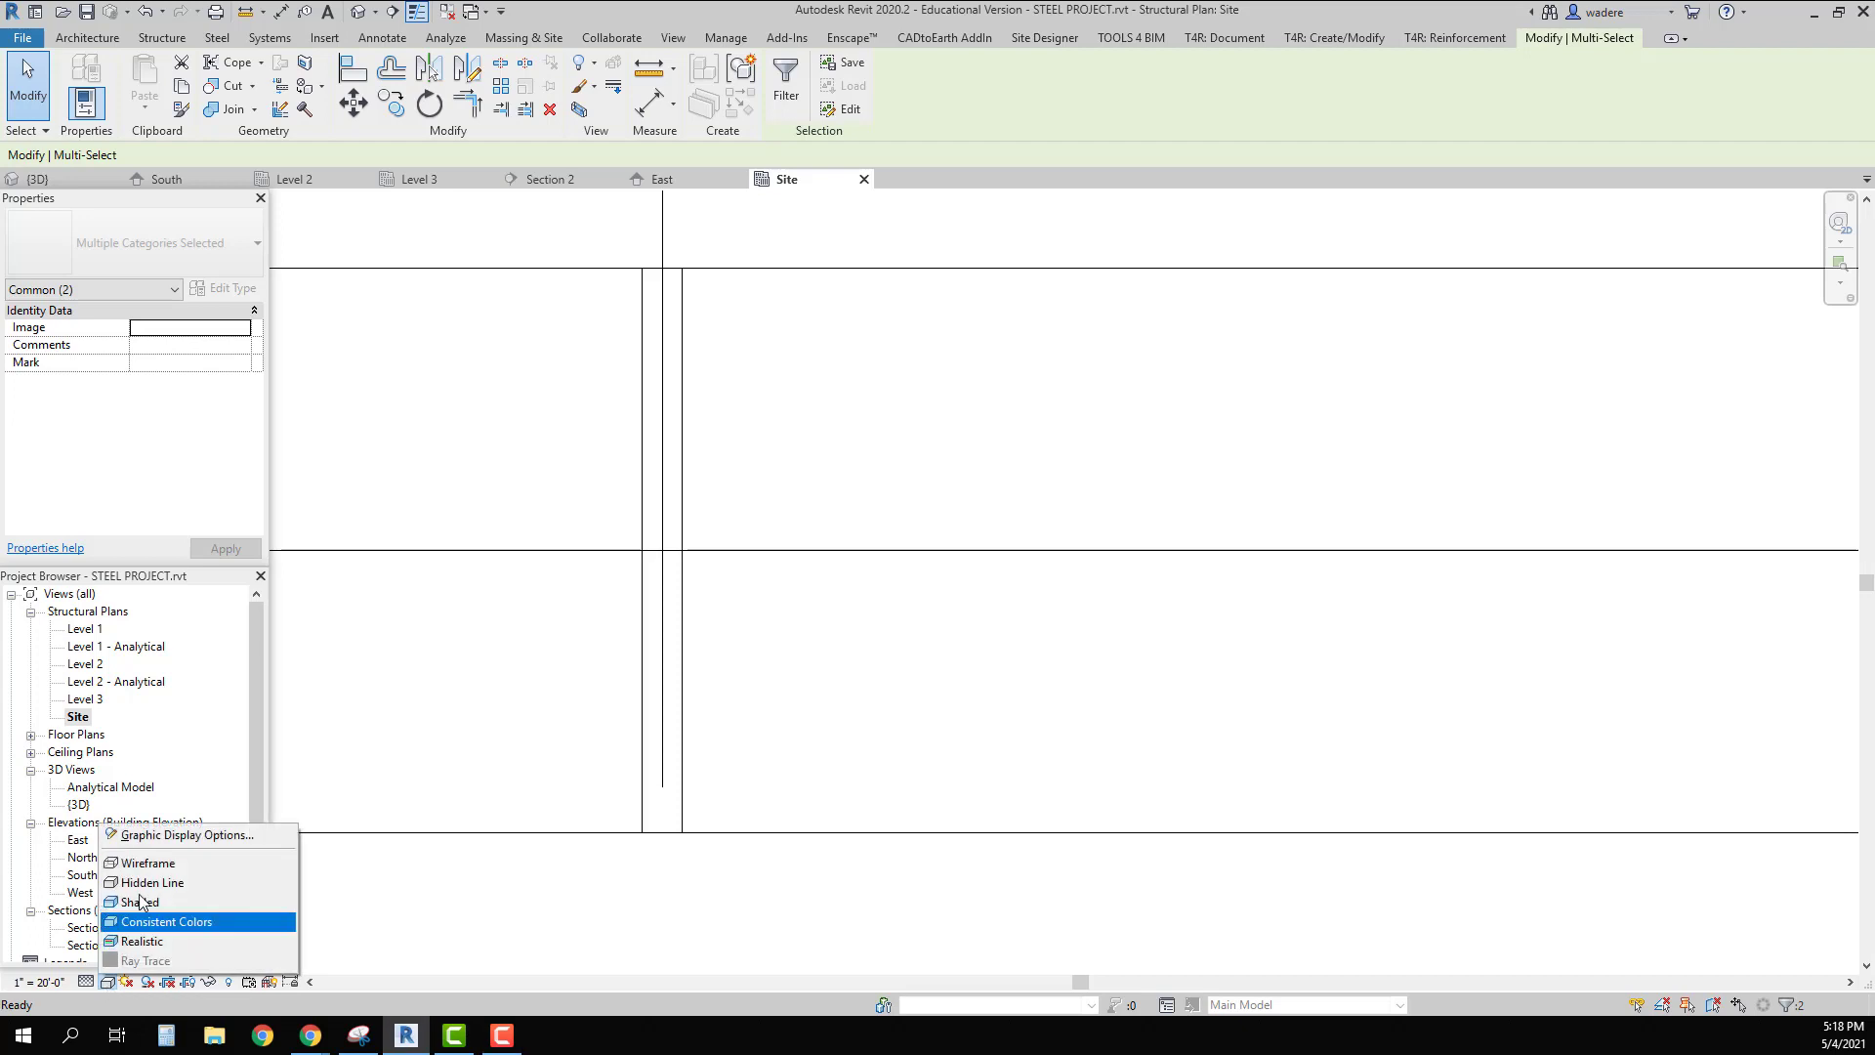
pyautogui.click(152, 882)
pyautogui.scroll(-2, 571, 727)
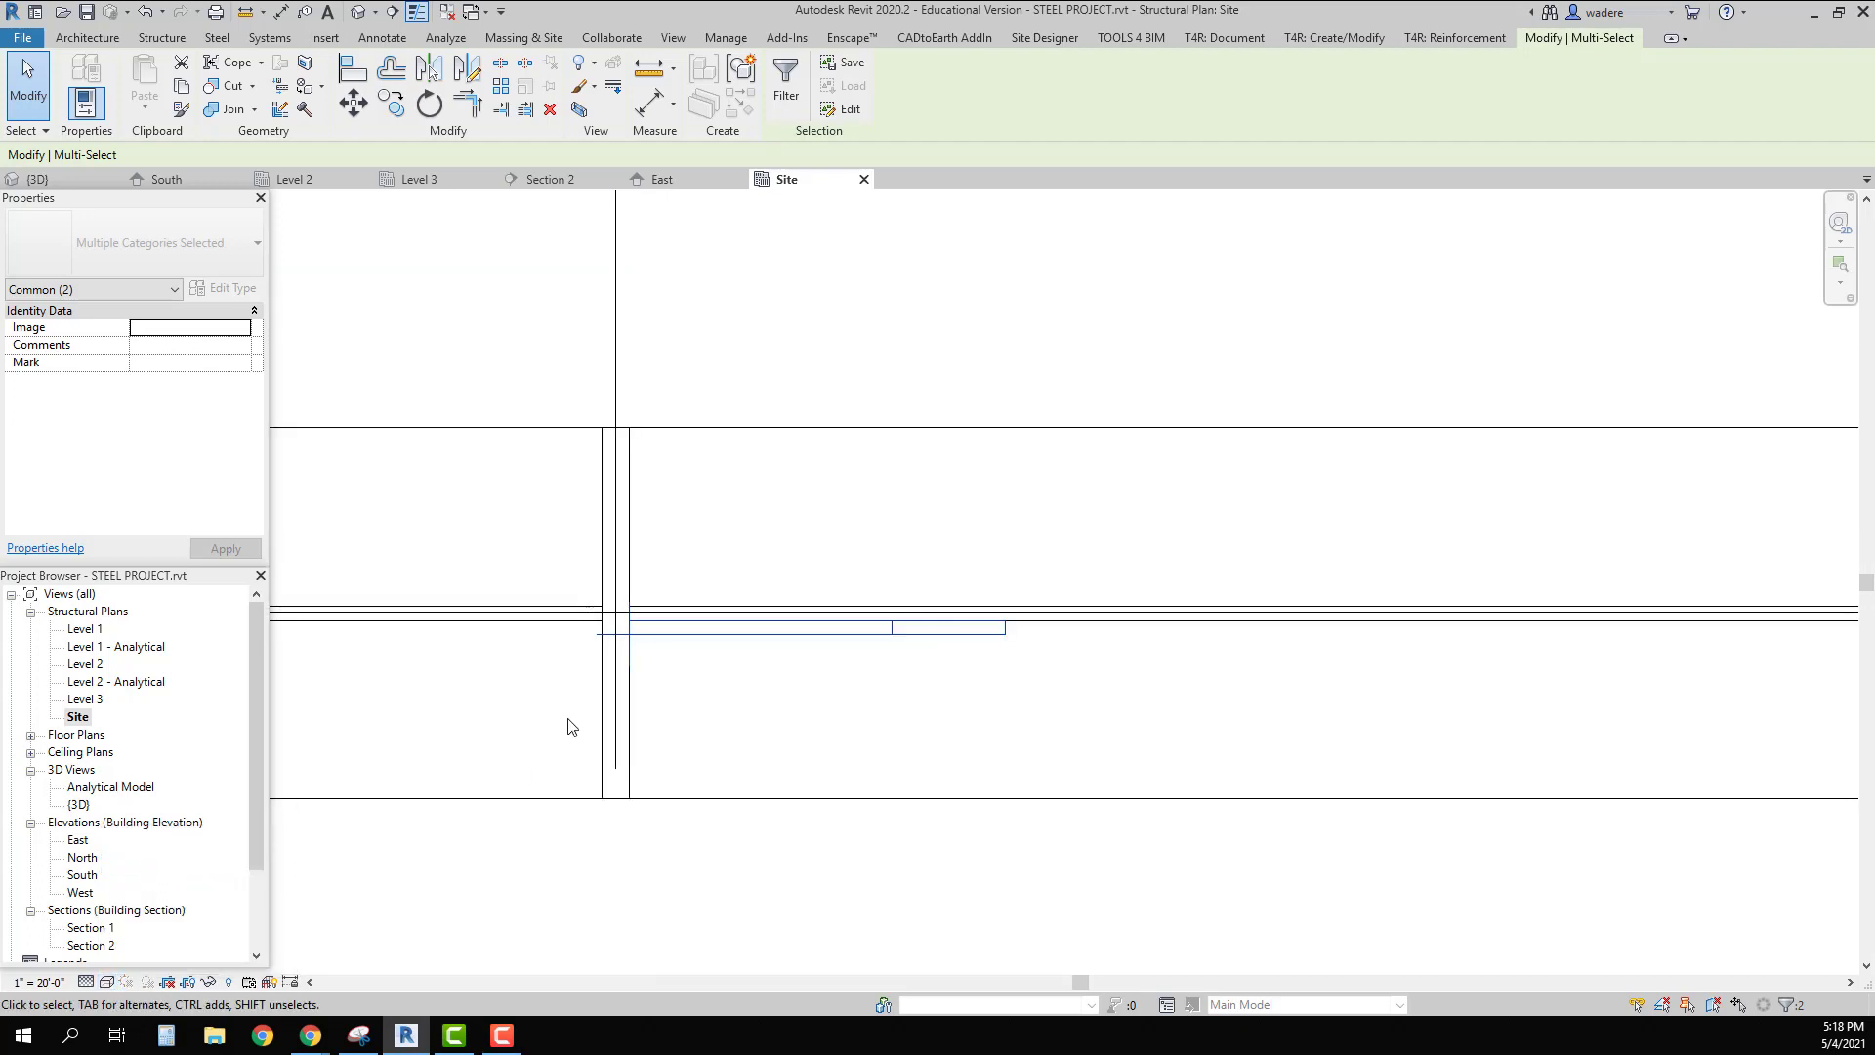
pyautogui.scroll(-2, 572, 727)
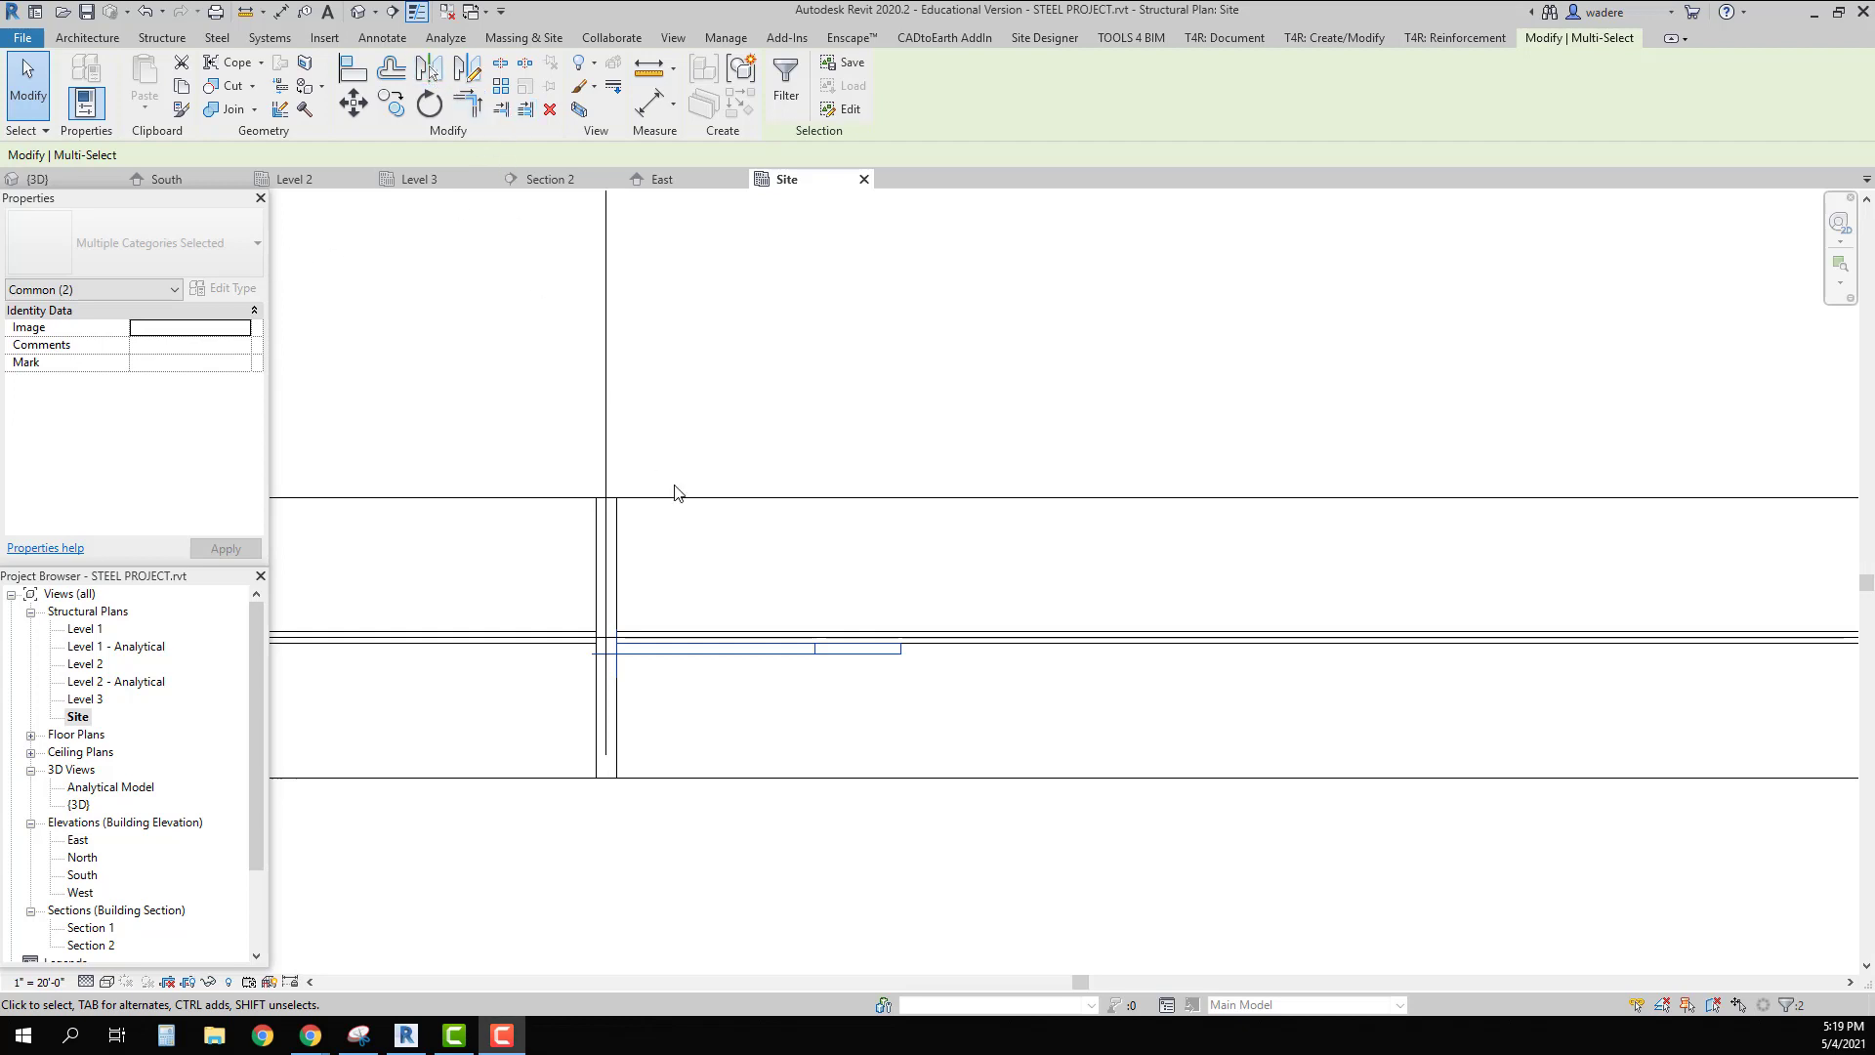
pyautogui.click(429, 73)
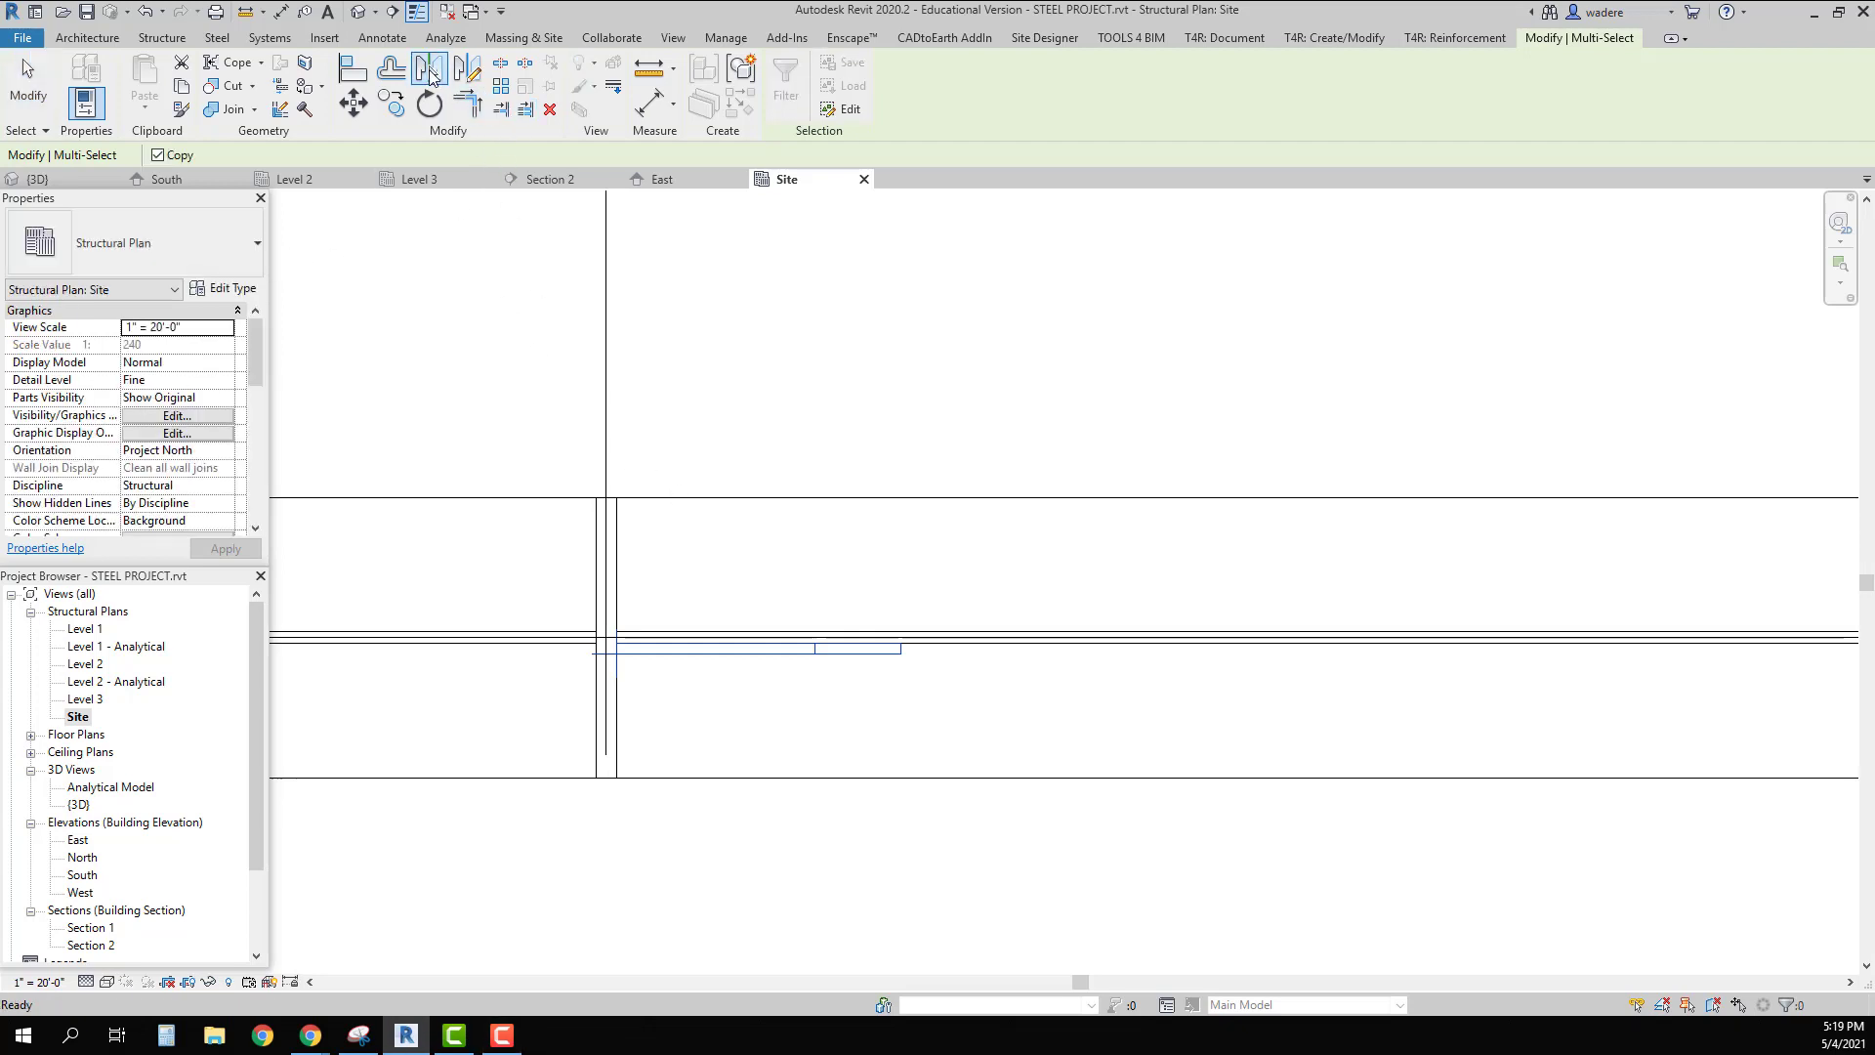
pyautogui.click(605, 369)
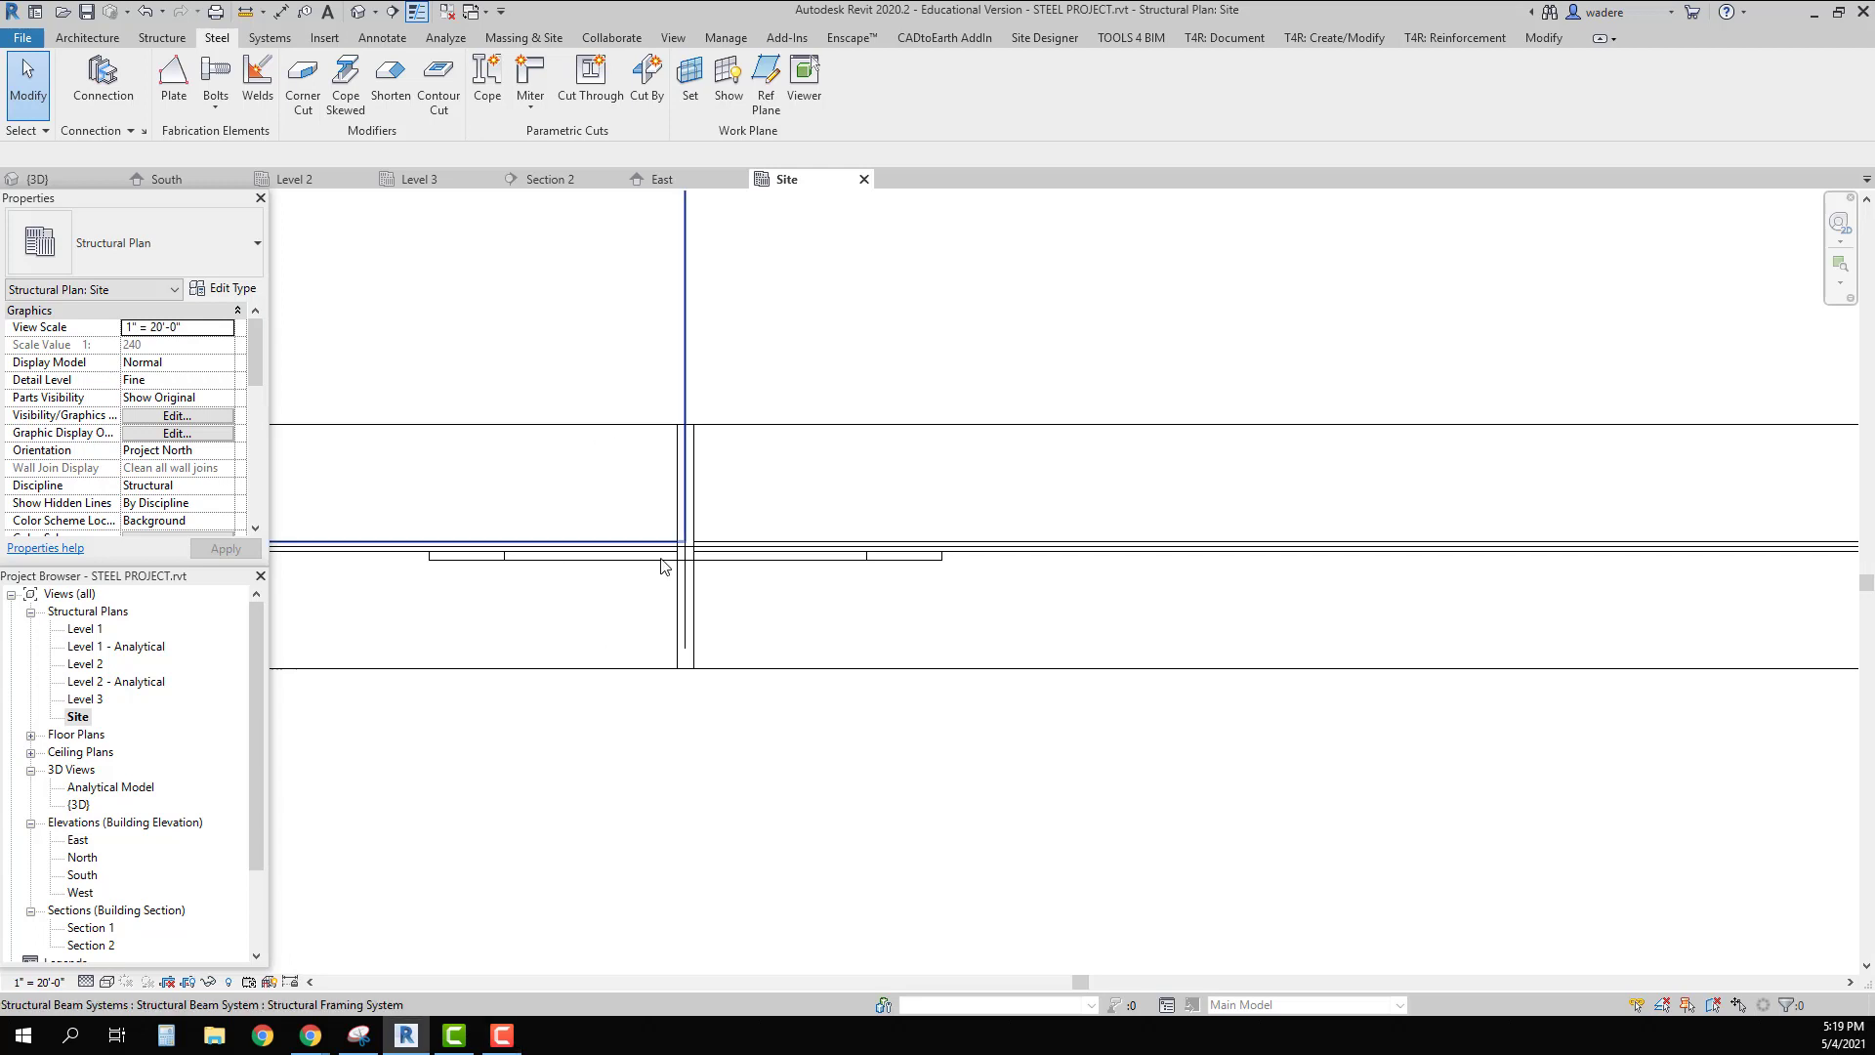
# Step: Mirror copies of both web plates and their welds across the rafters' centreline to the other side of the webs
pyautogui.moveTo(378, 493); pyautogui.dragTo(1062, 594)
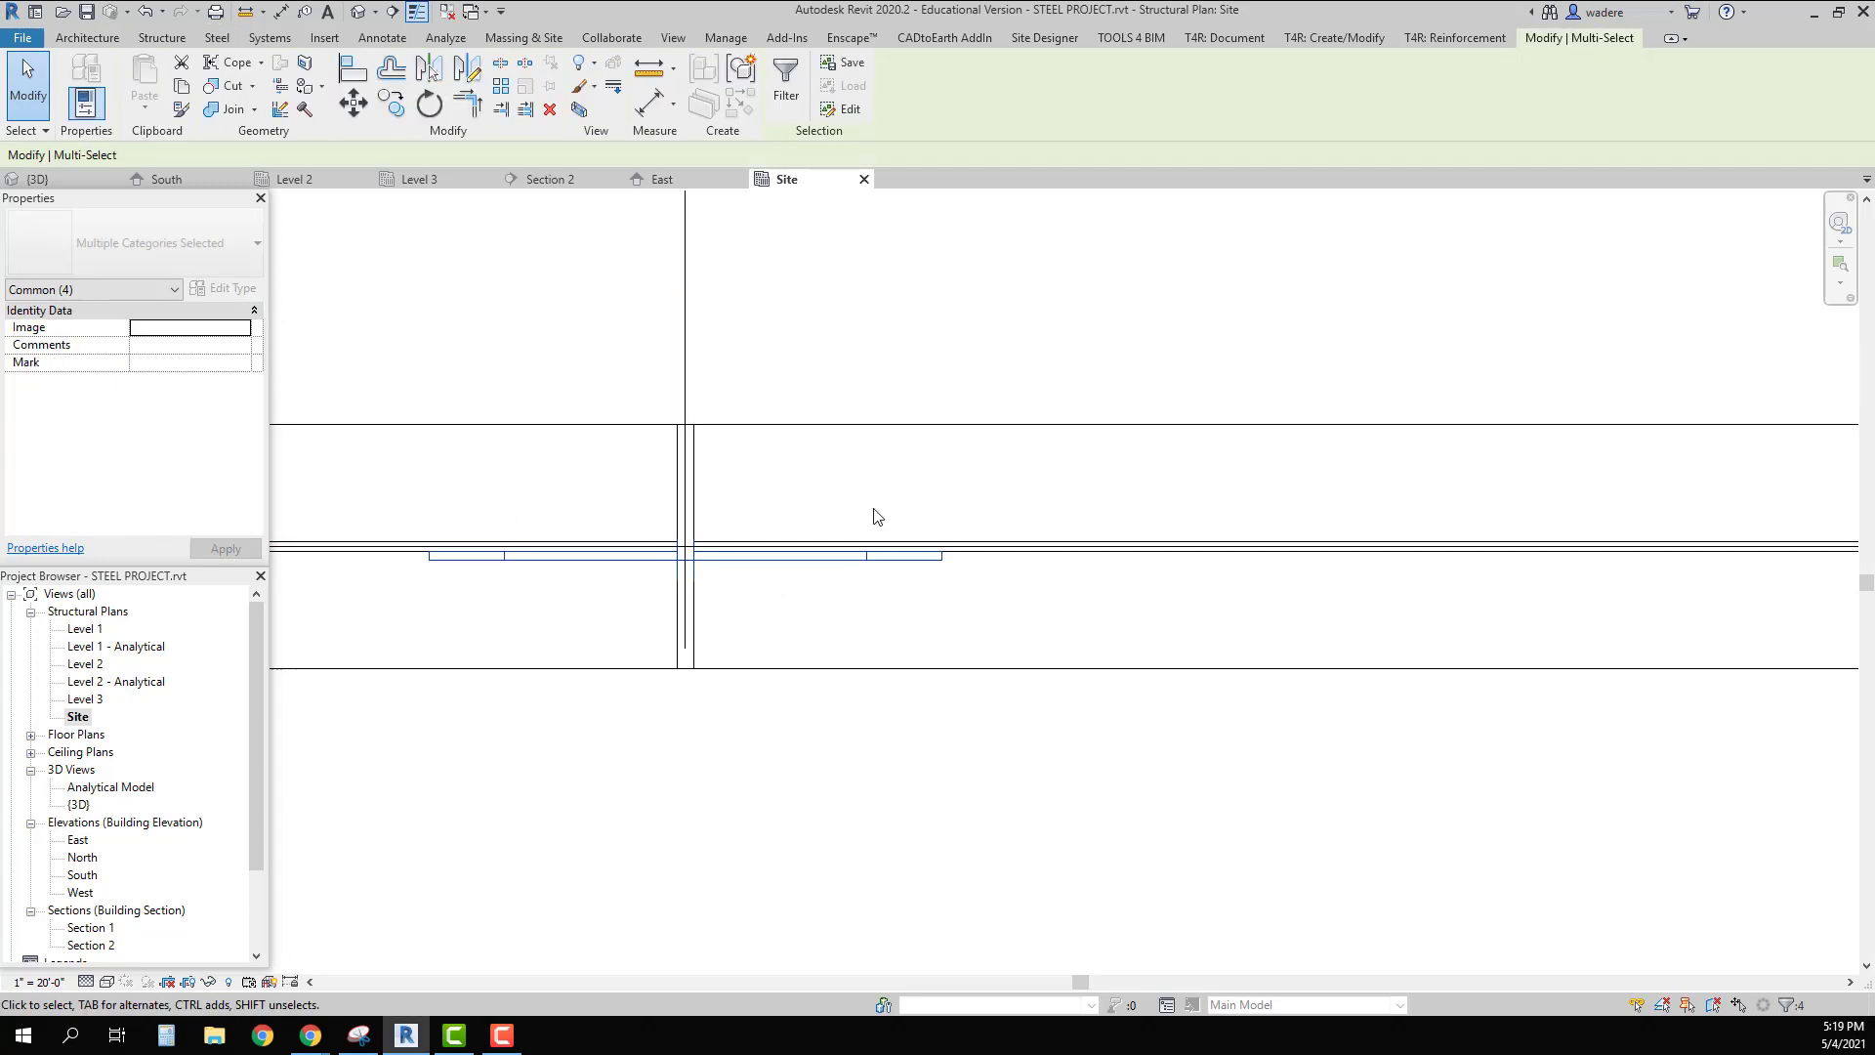
pyautogui.click(428, 68)
pyautogui.scroll(3, 415, 605)
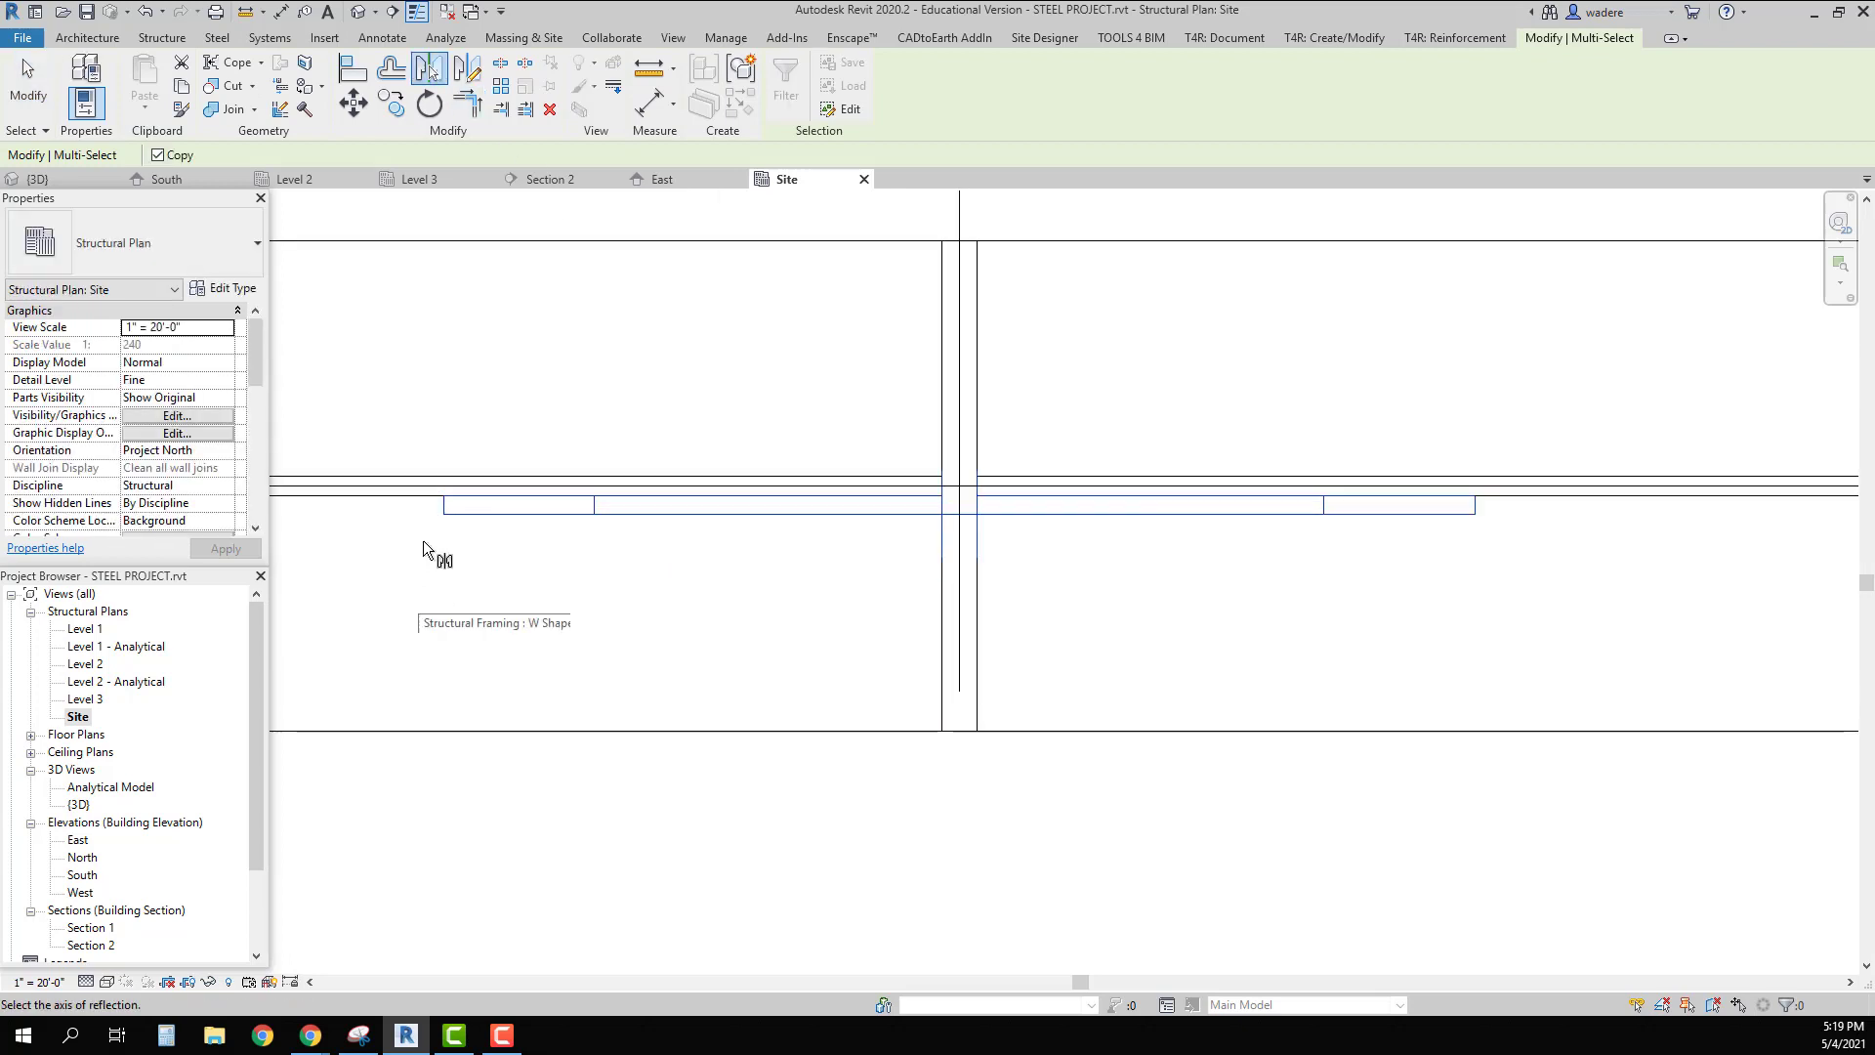
pyautogui.click(416, 490)
pyautogui.scroll(-2, 452, 510)
pyautogui.scroll(-1, 684, 614)
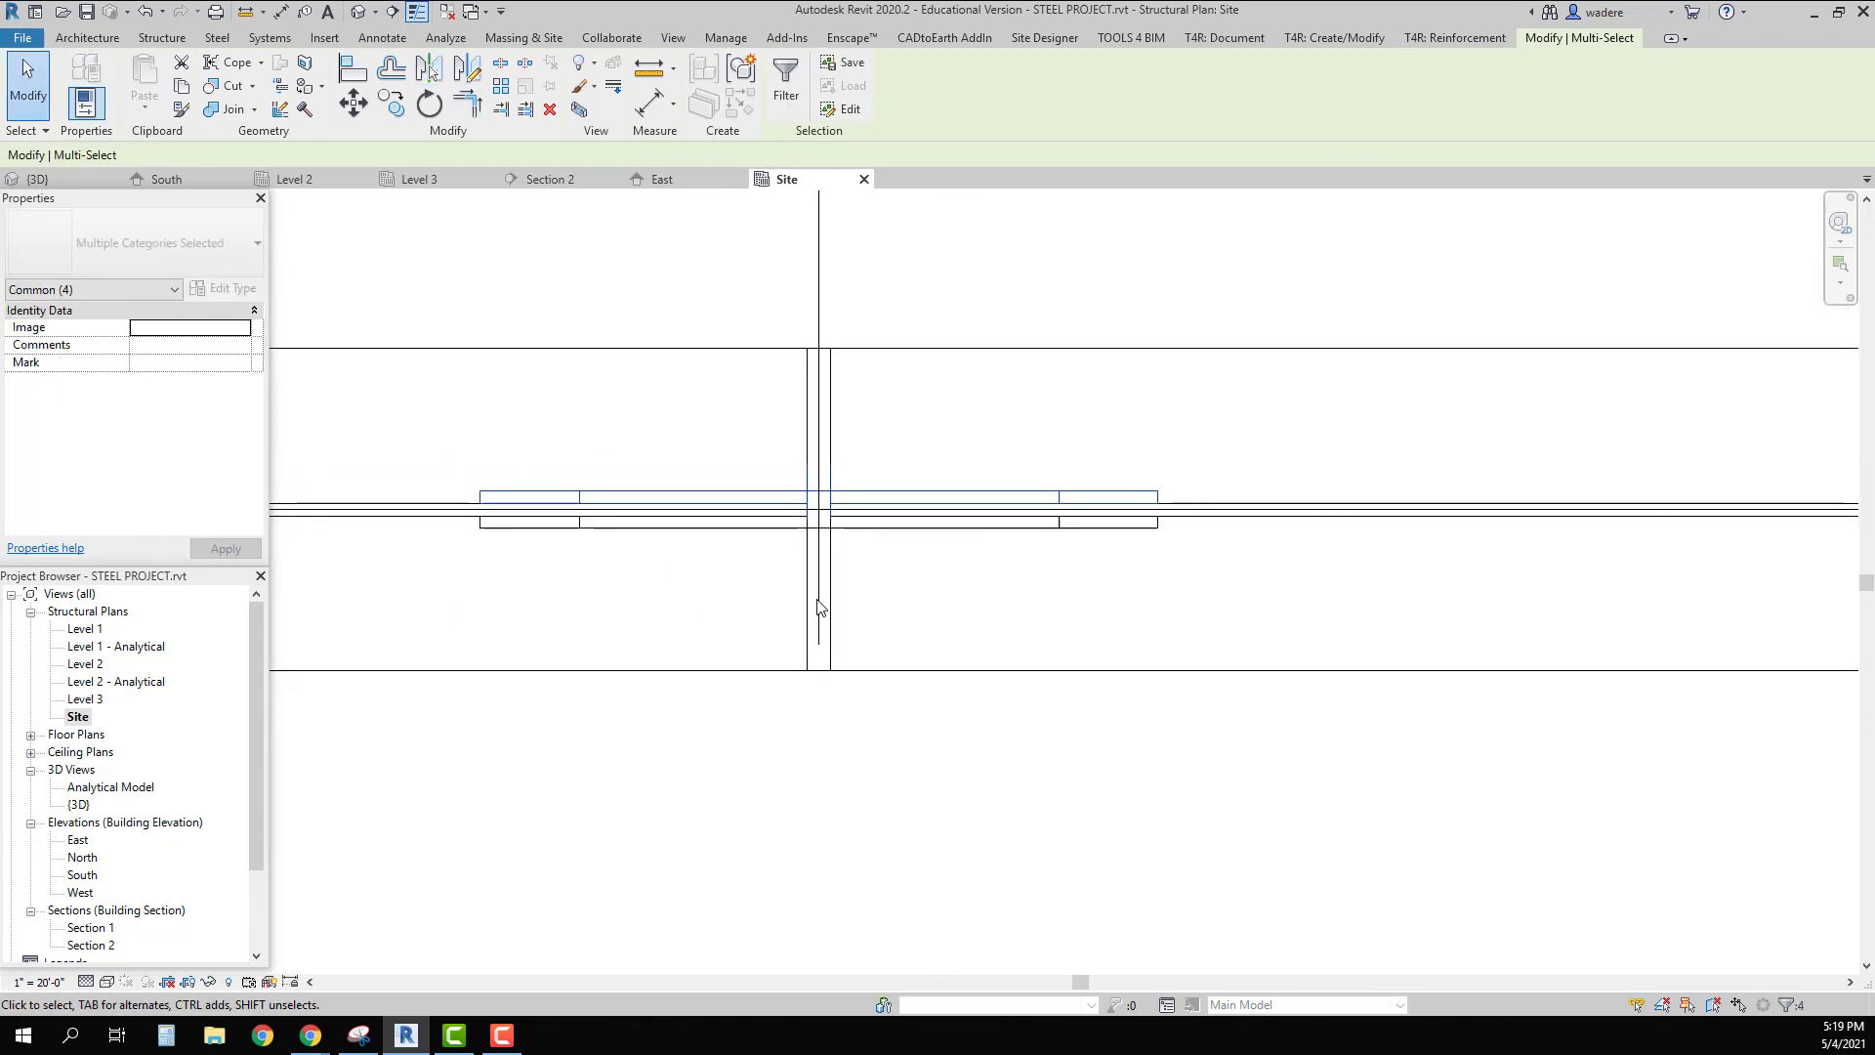
# Step: Examine the mirrored web plates at the ridge connection from several sides in the 3D view
pyautogui.click(900, 769)
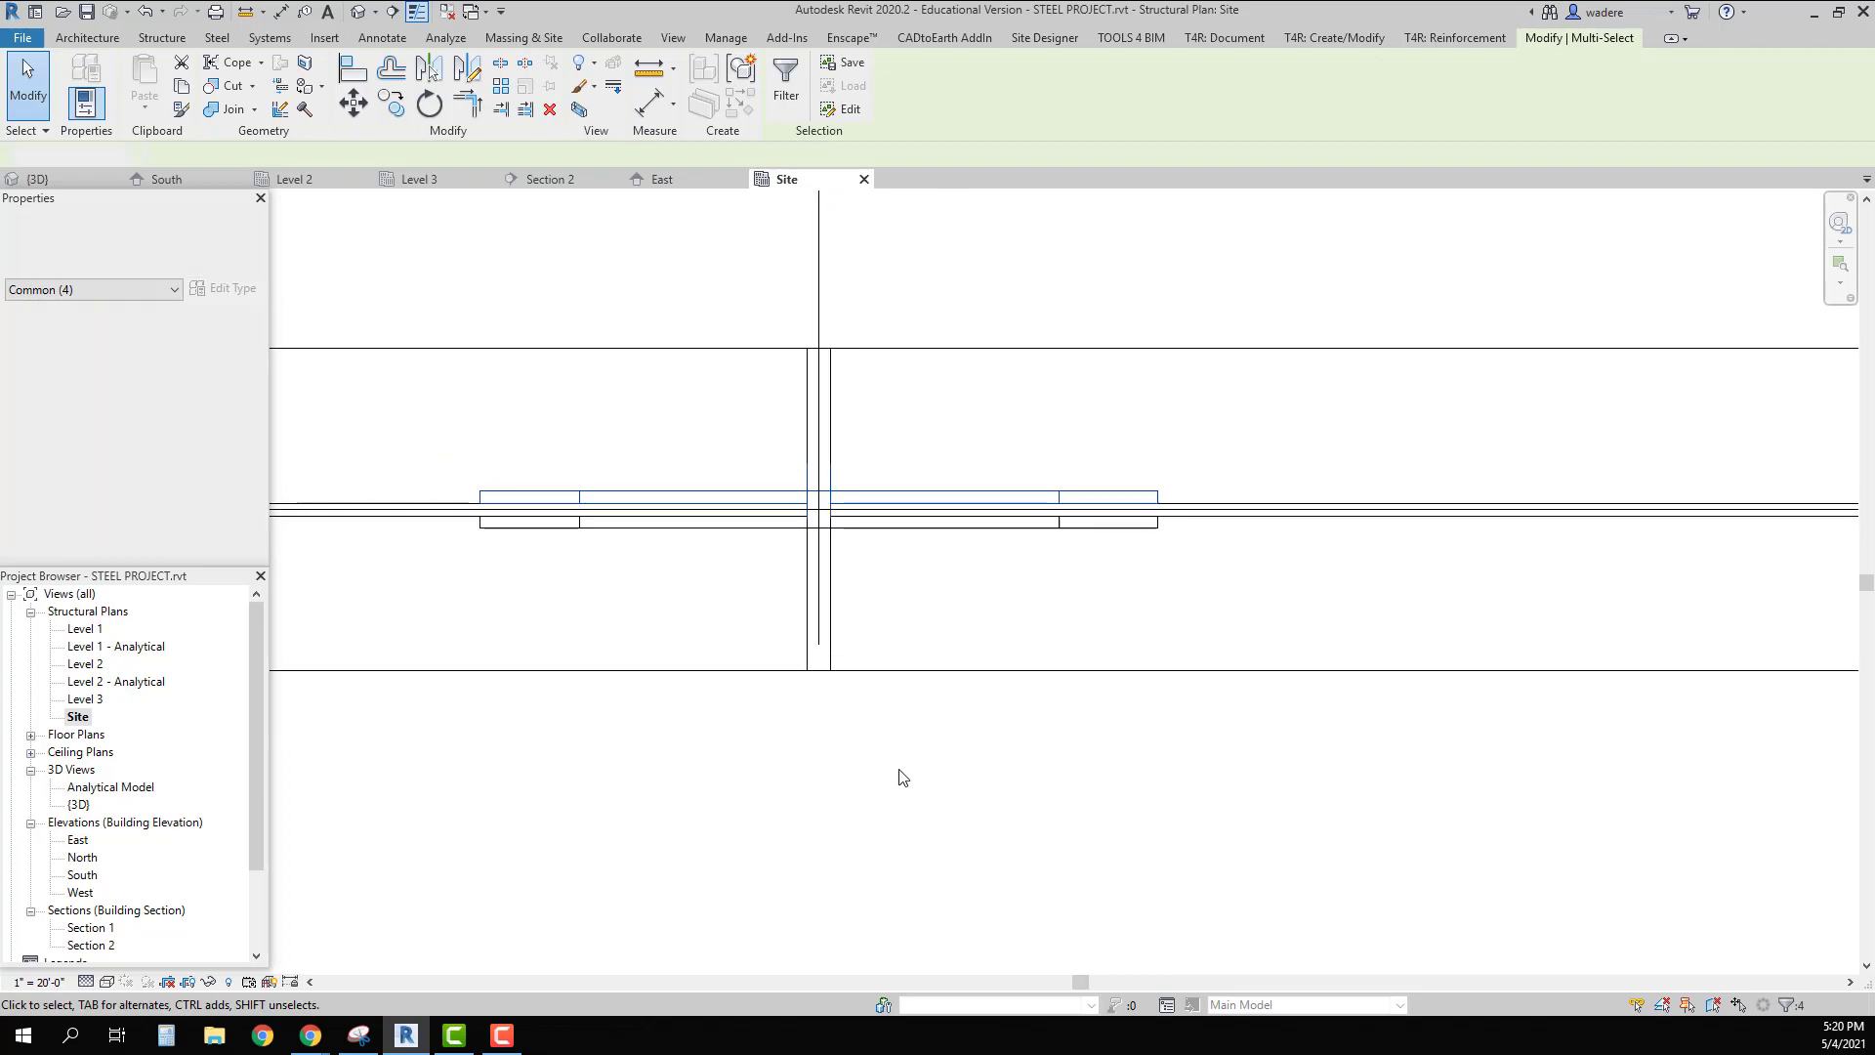
pyautogui.doubleClick(79, 804)
pyautogui.scroll(3, 724, 684)
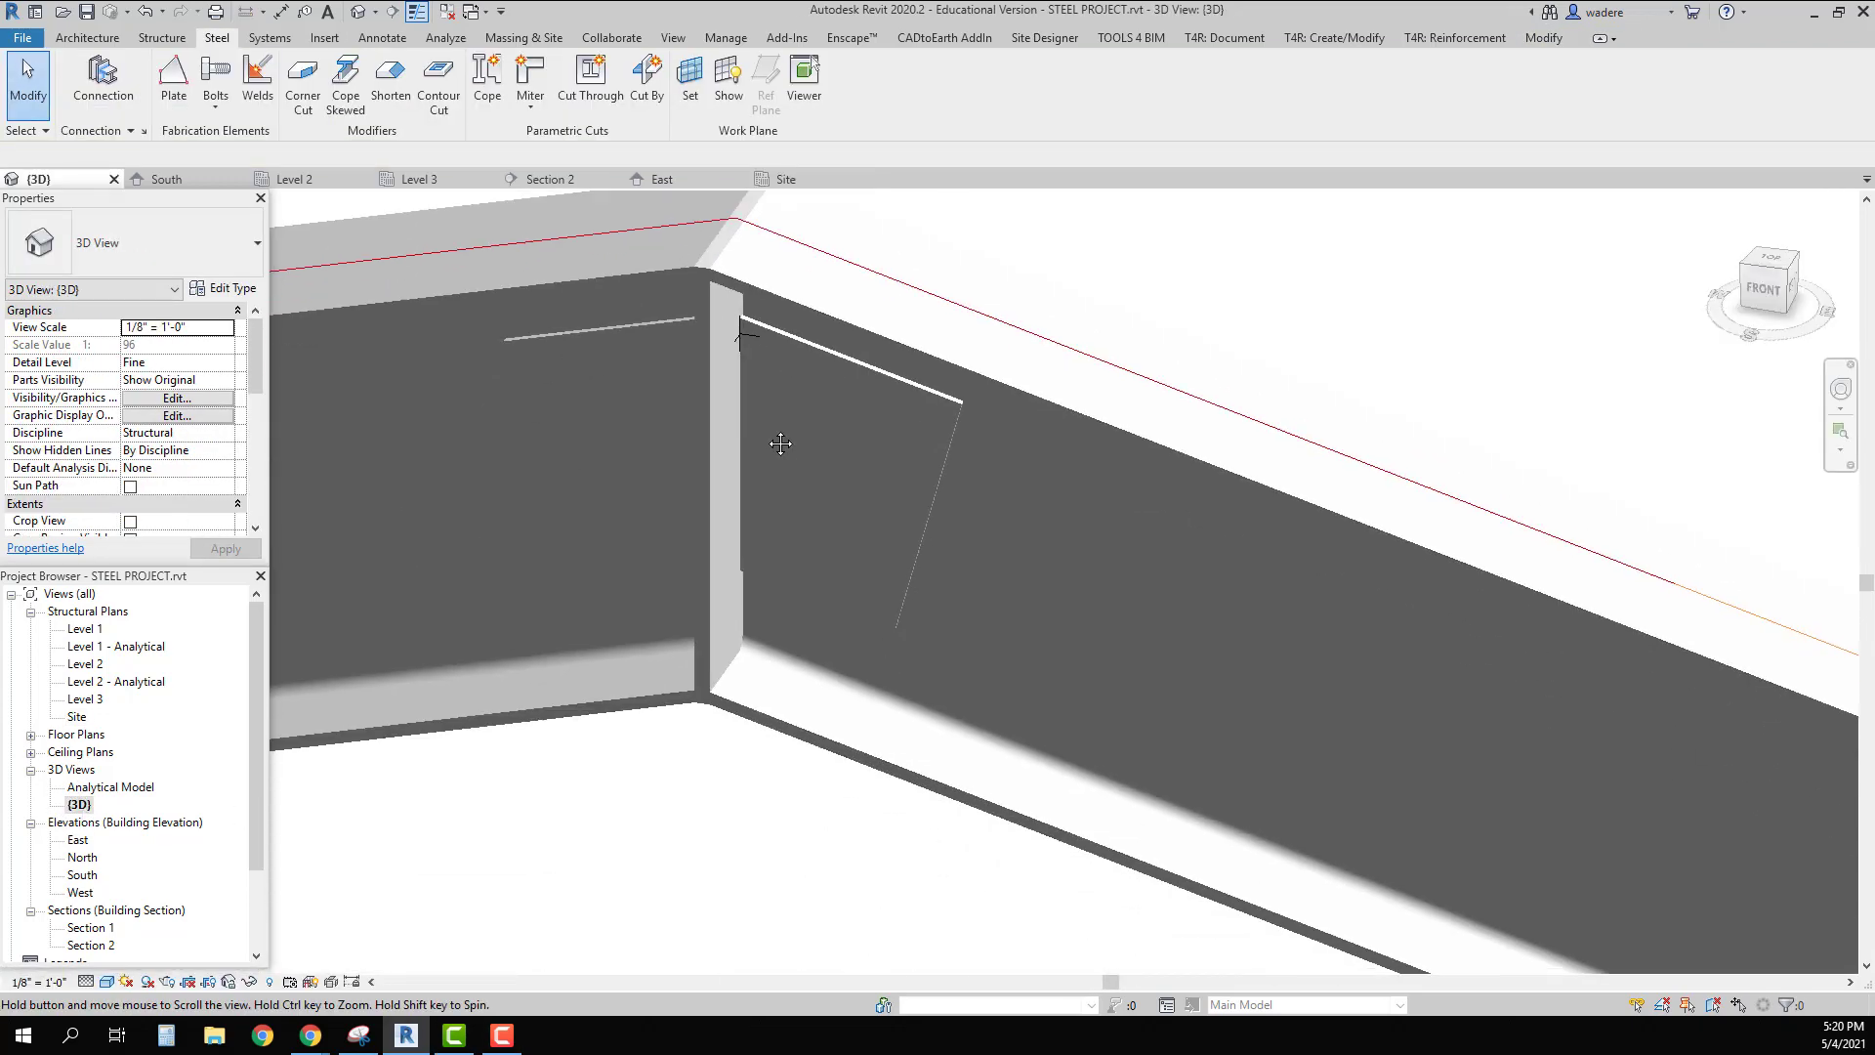
pyautogui.keyDown('shift'); pyautogui.moveTo(871, 467); pyautogui.dragTo(821, 644, button='middle'); pyautogui.keyUp('shift')
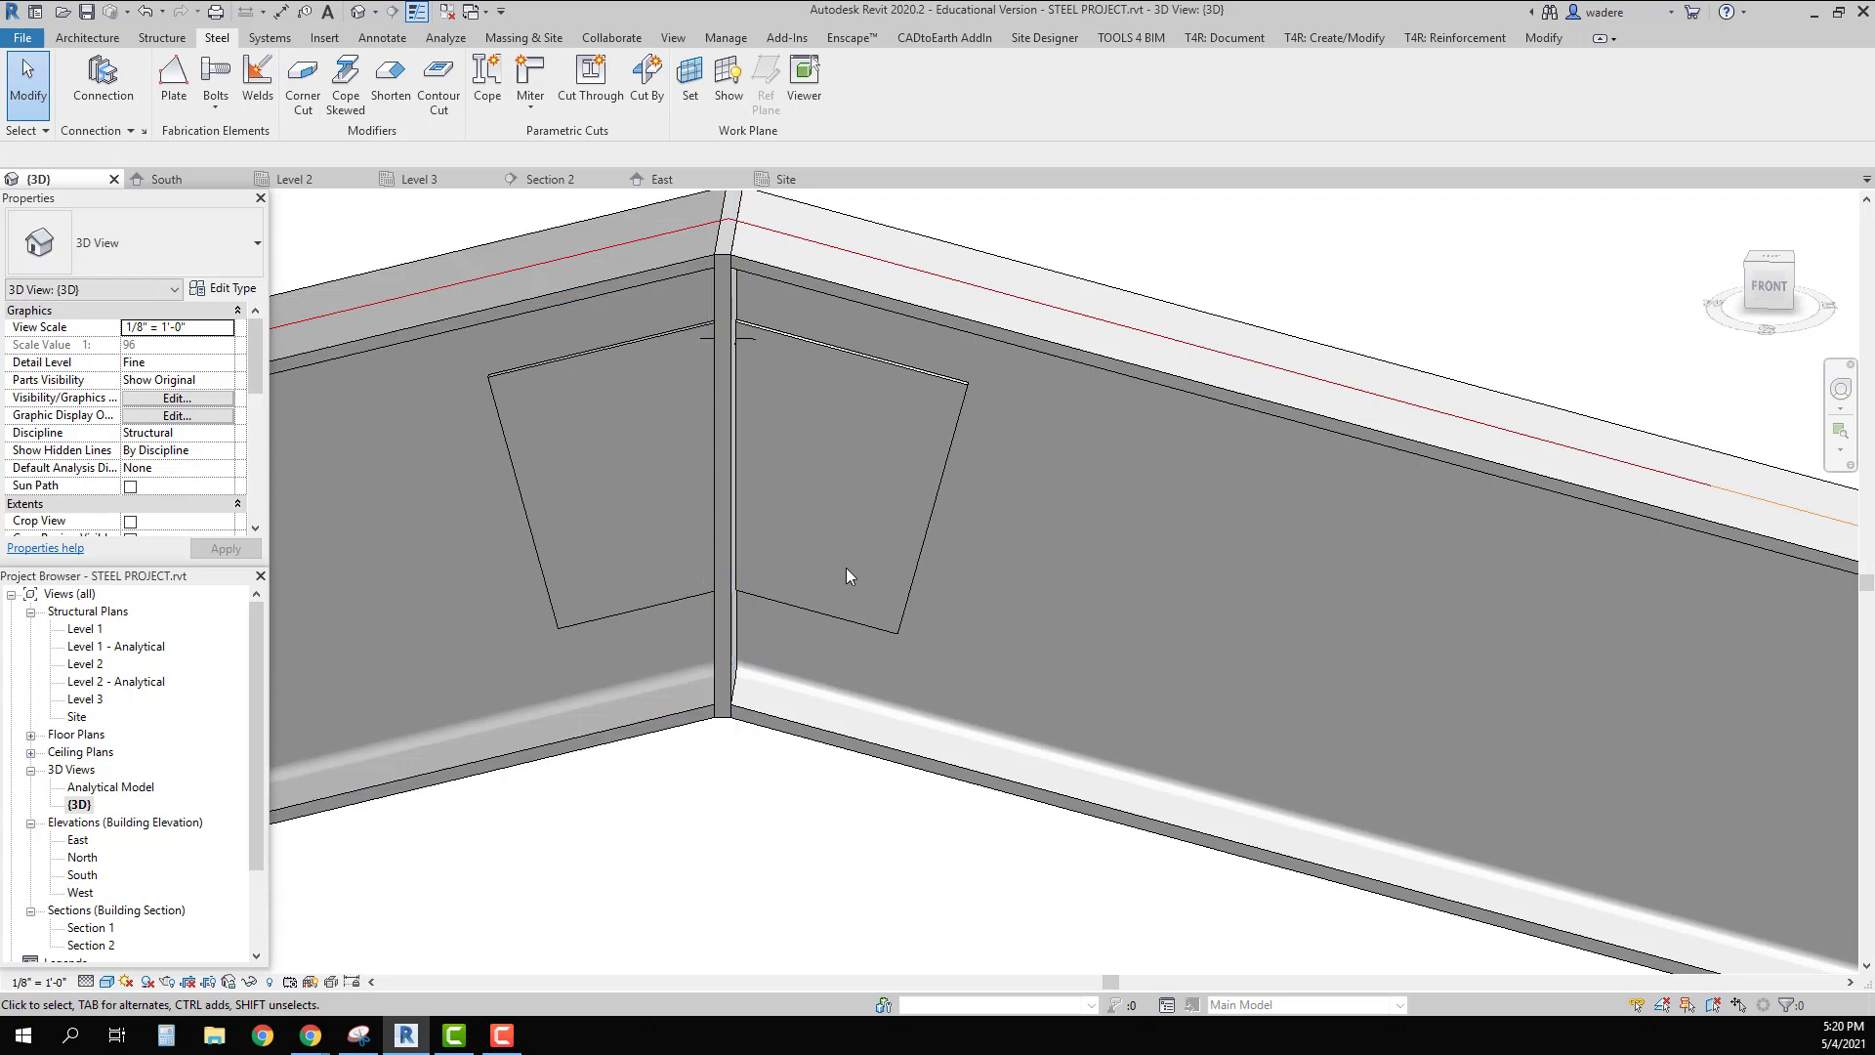
pyautogui.keyDown('shift'); pyautogui.moveTo(853, 566); pyautogui.dragTo(767, 583, button='middle'); pyautogui.keyUp('shift')
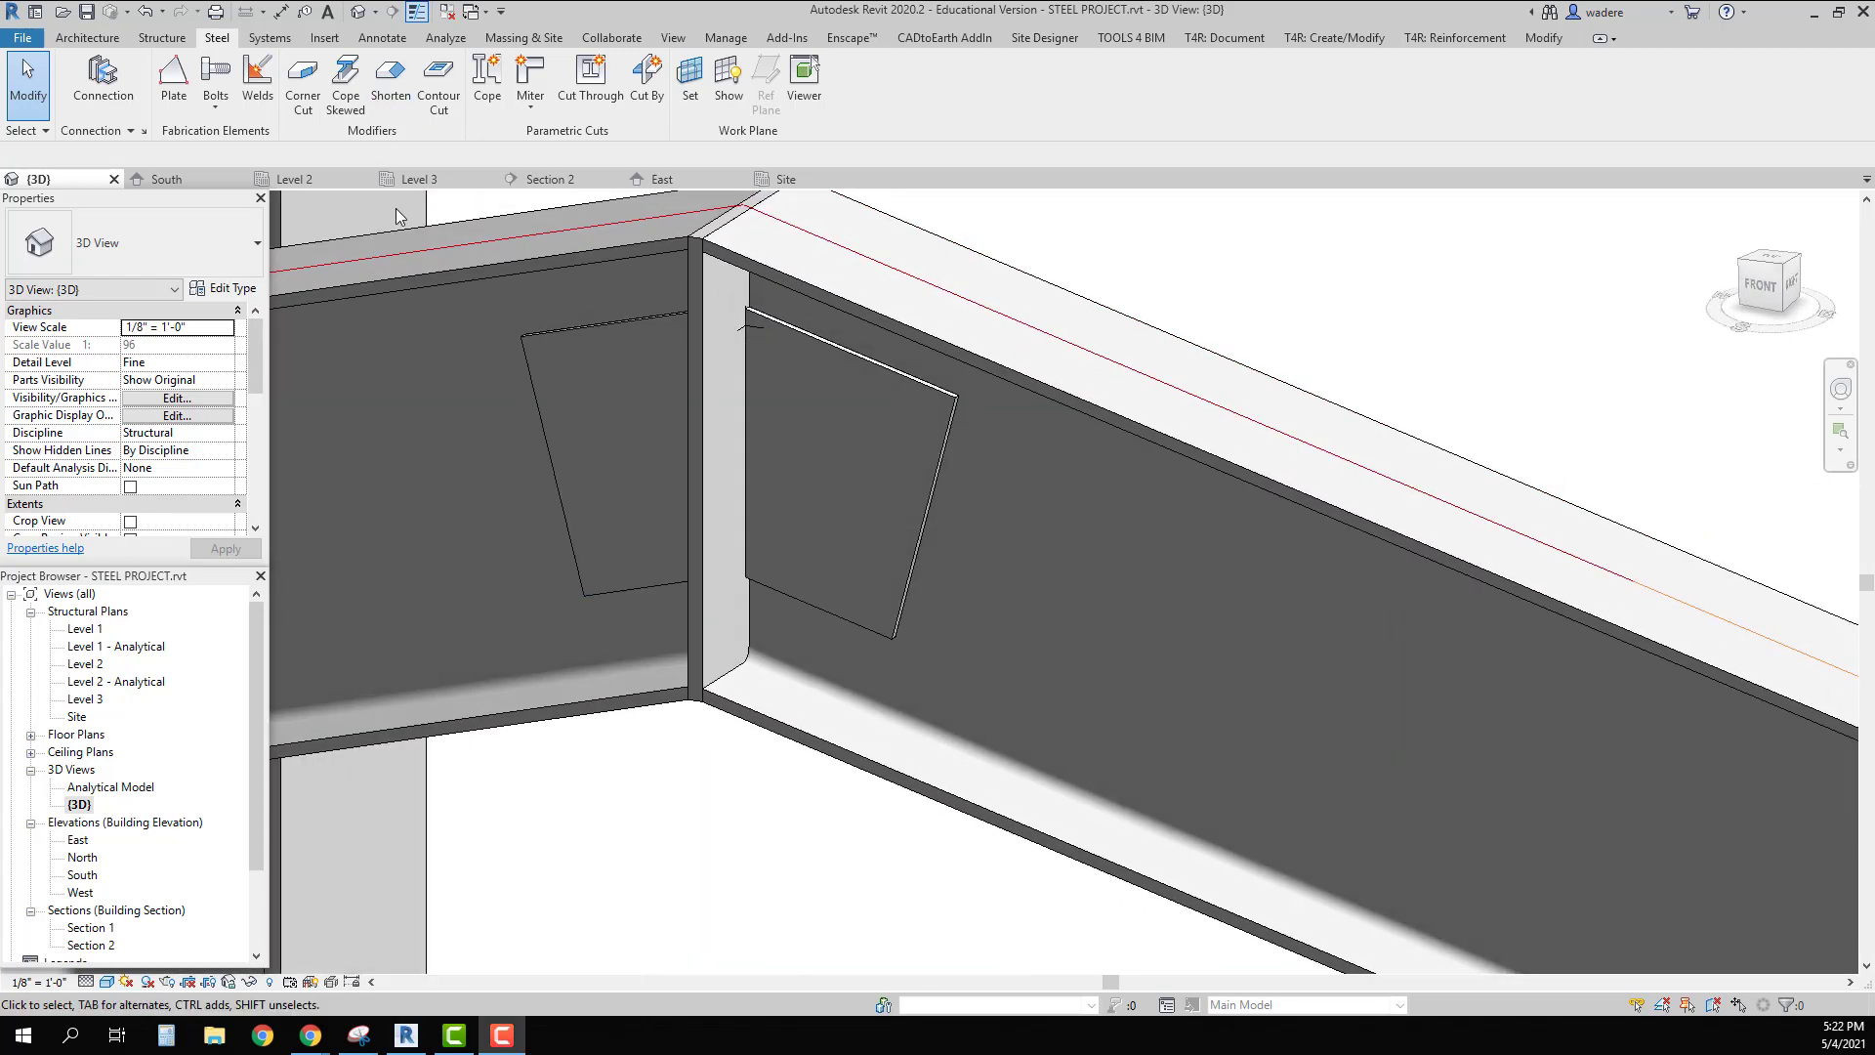
# Step: Start a Bolts connection that joins the web plates on both faces of the right-hand rafter's web
pyautogui.click(216, 98)
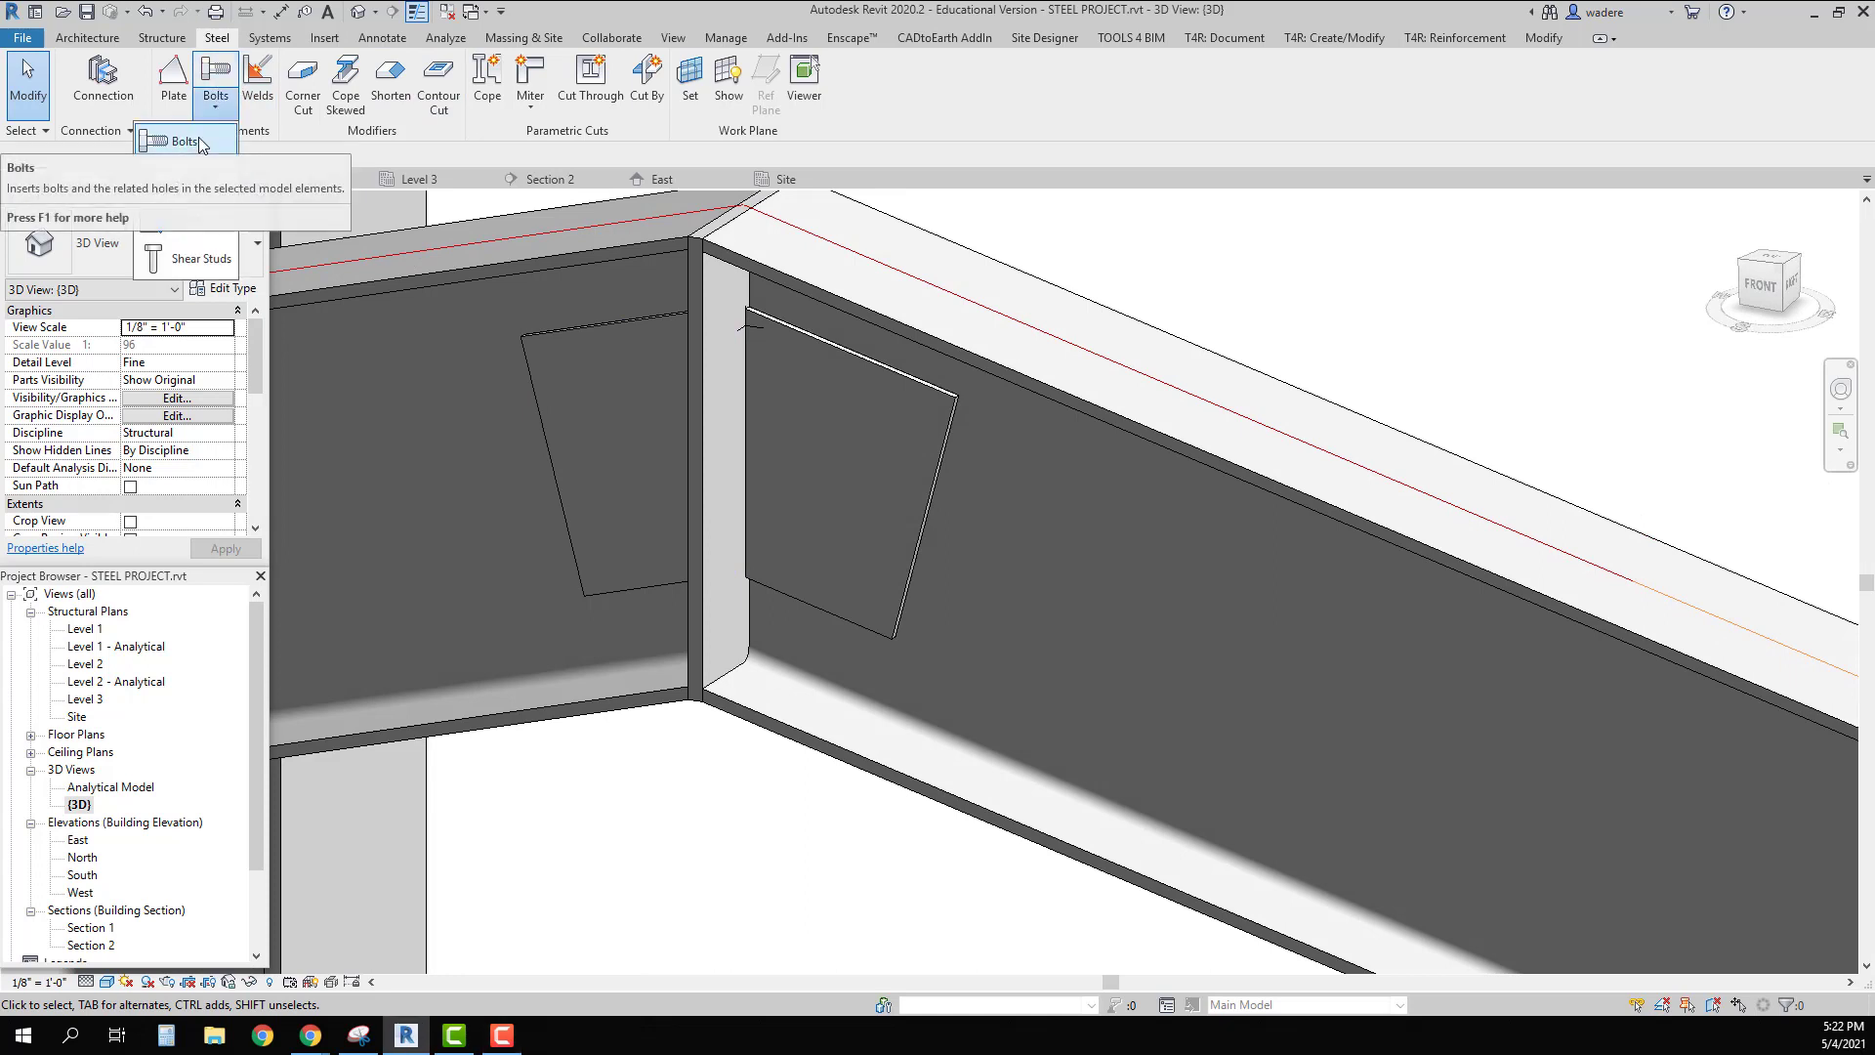
pyautogui.click(198, 140)
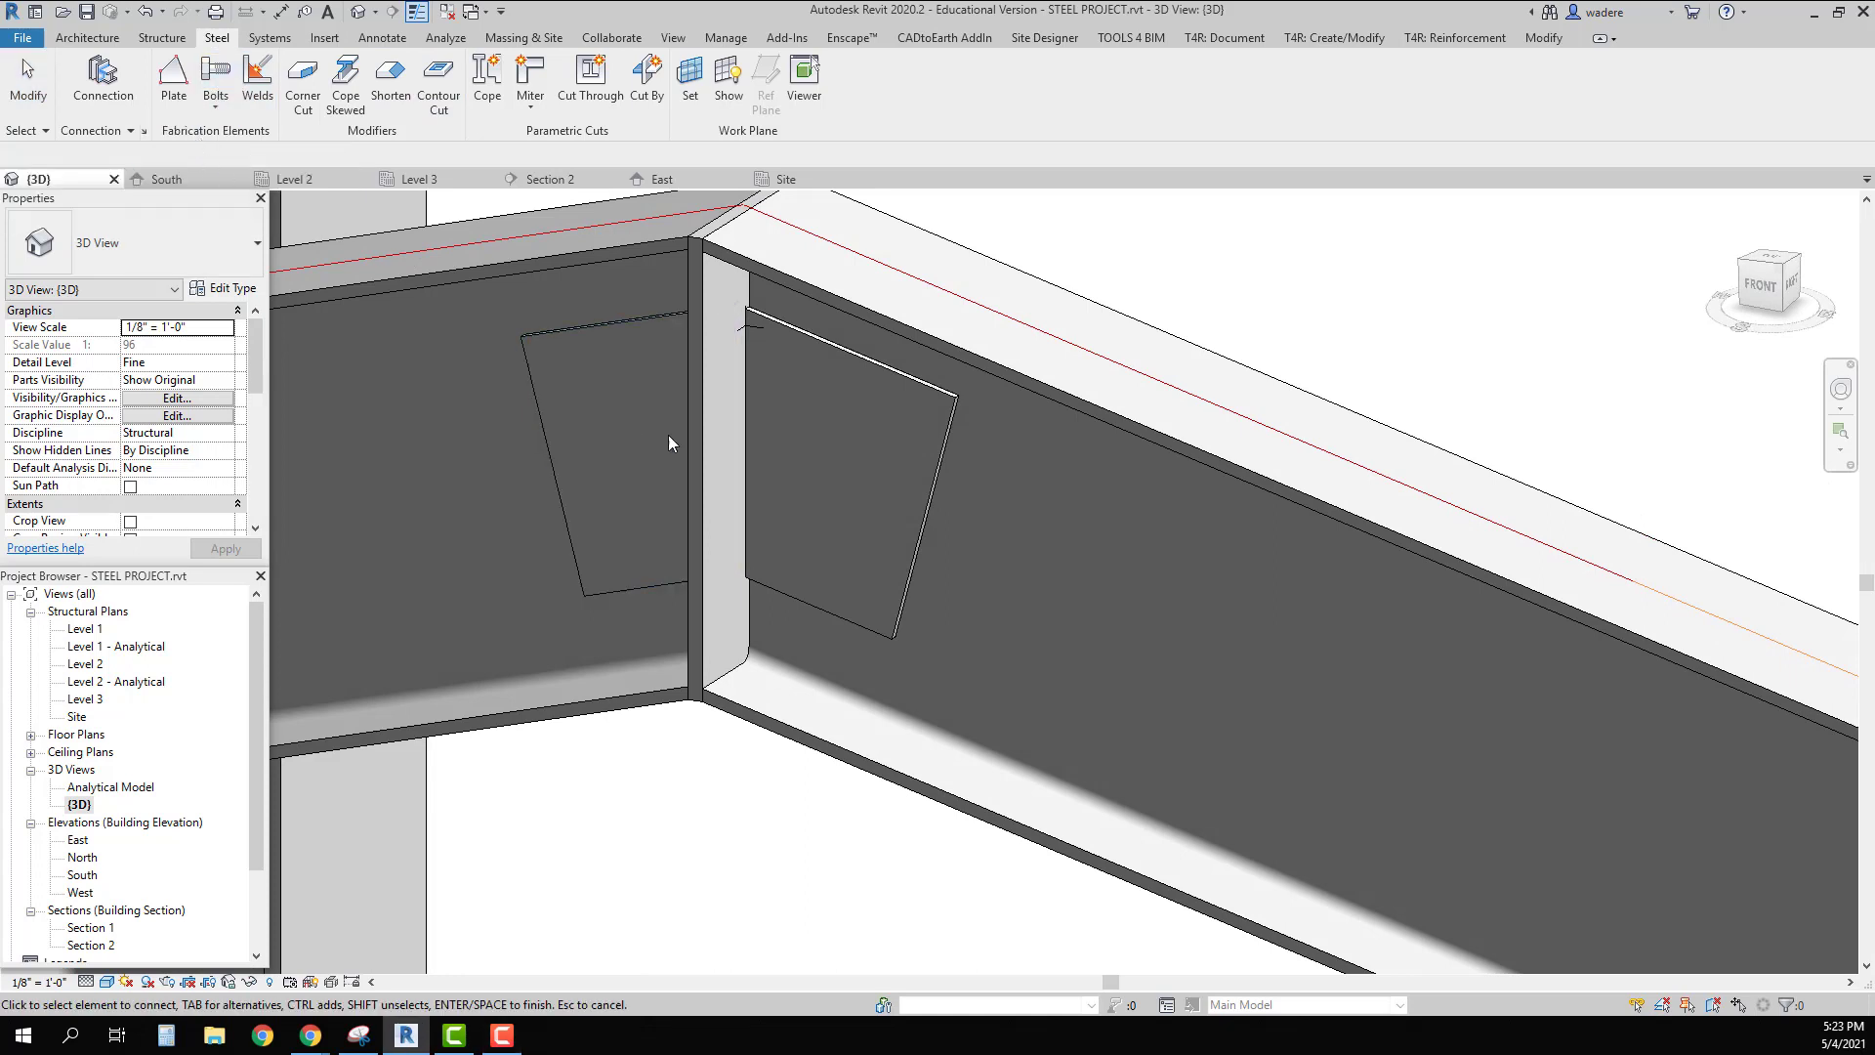
pyautogui.click(837, 350)
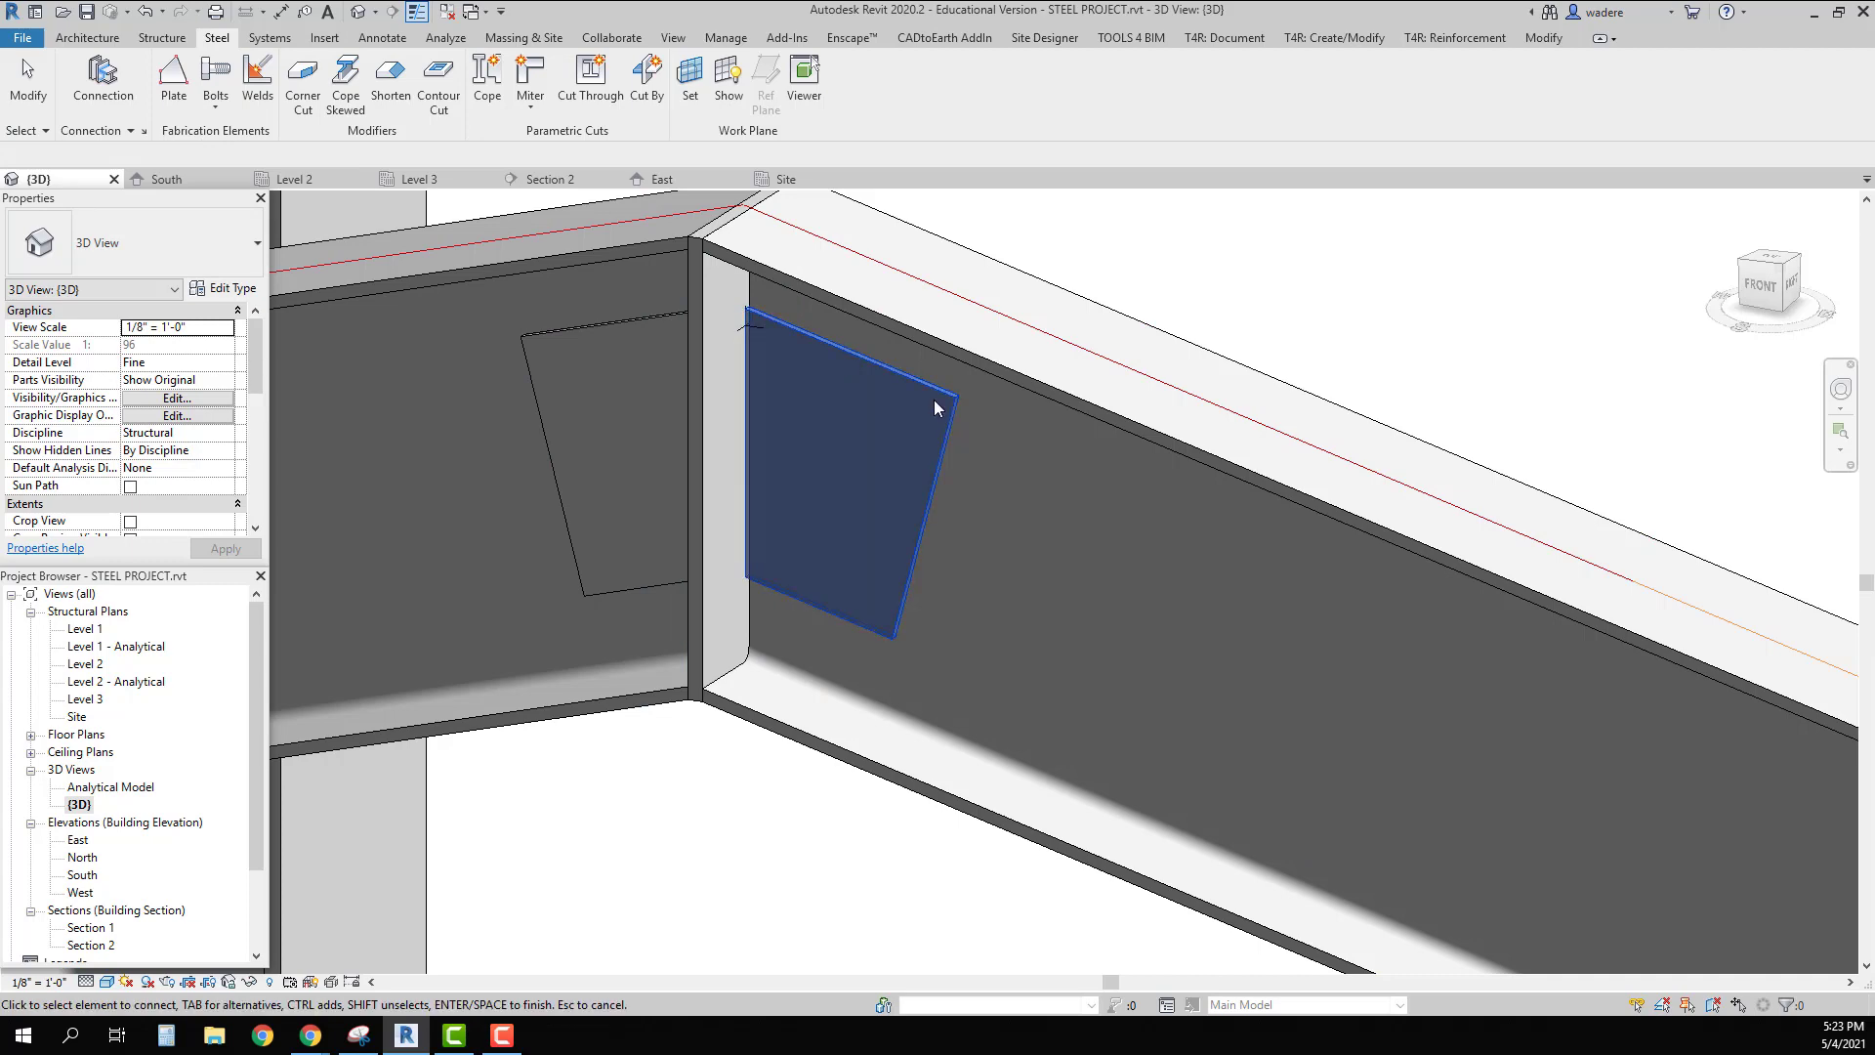
pyautogui.keyDown('shift'); pyautogui.moveTo(934, 400); pyautogui.dragTo(782, 547, button='middle'); pyautogui.keyUp('shift')
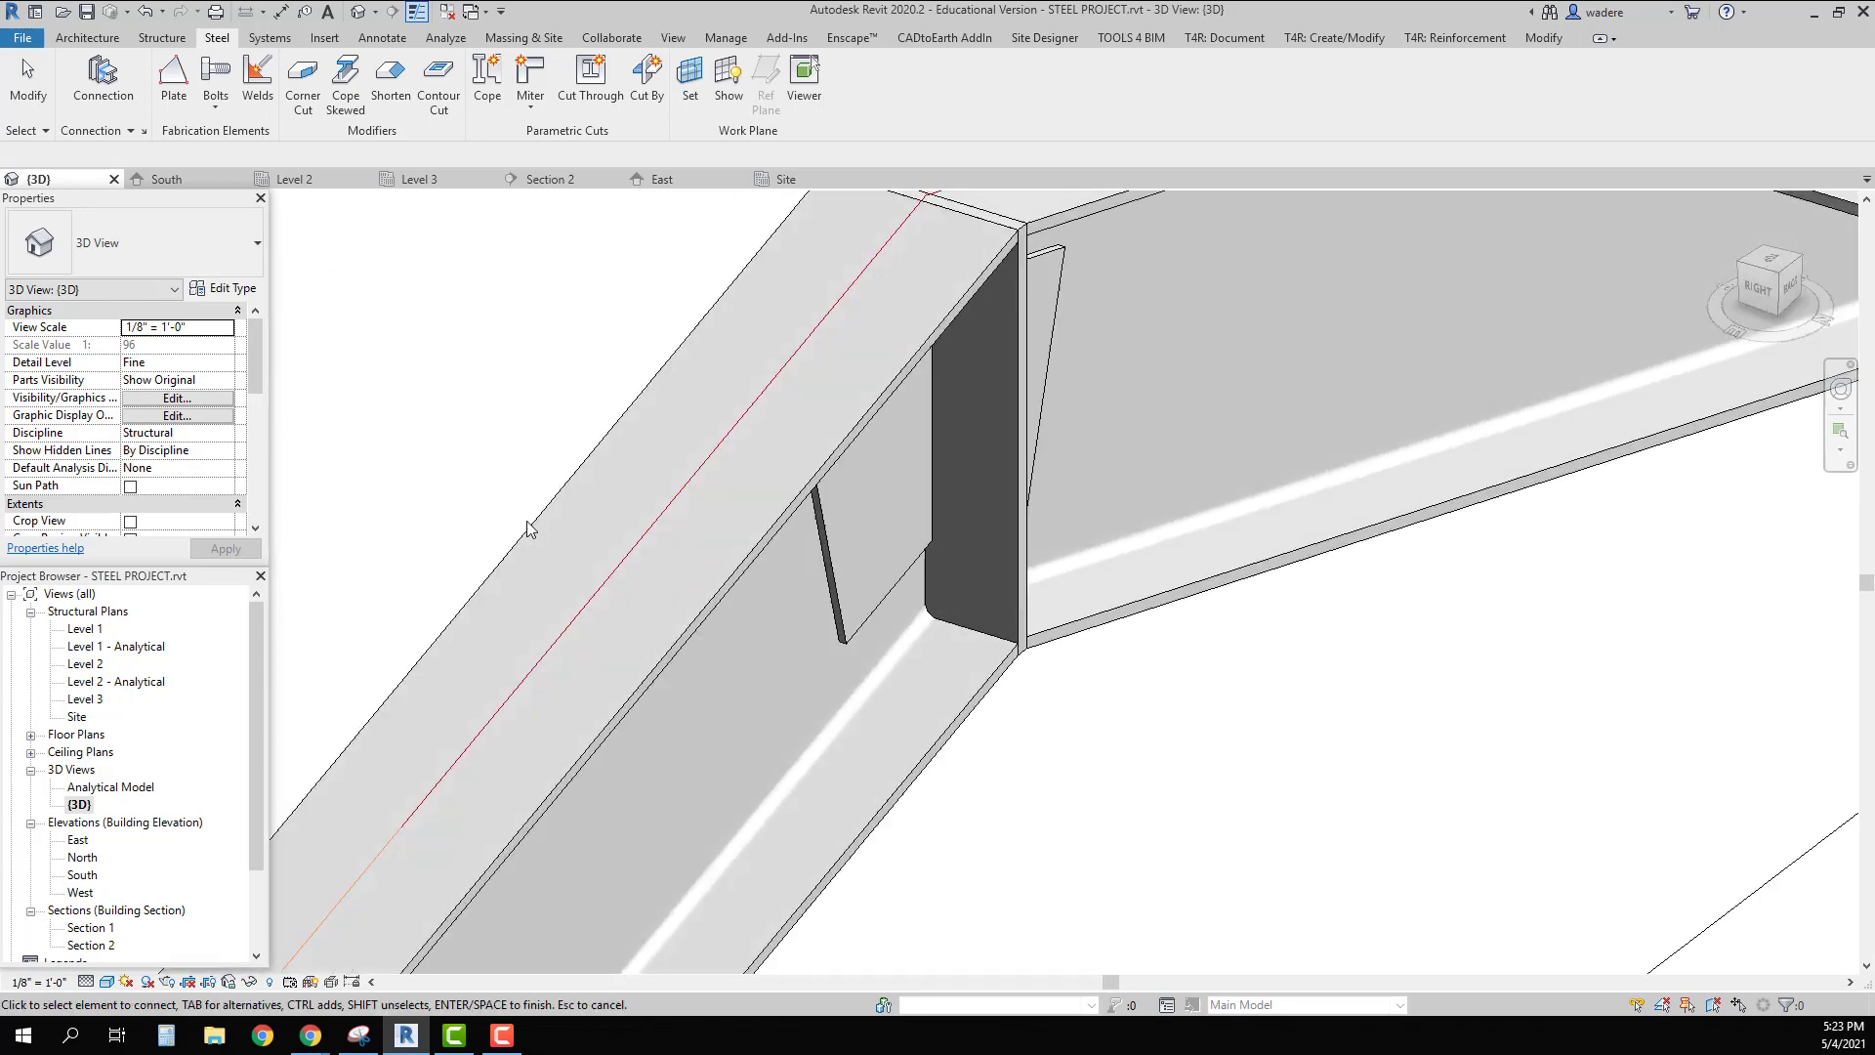
pyautogui.click(831, 549)
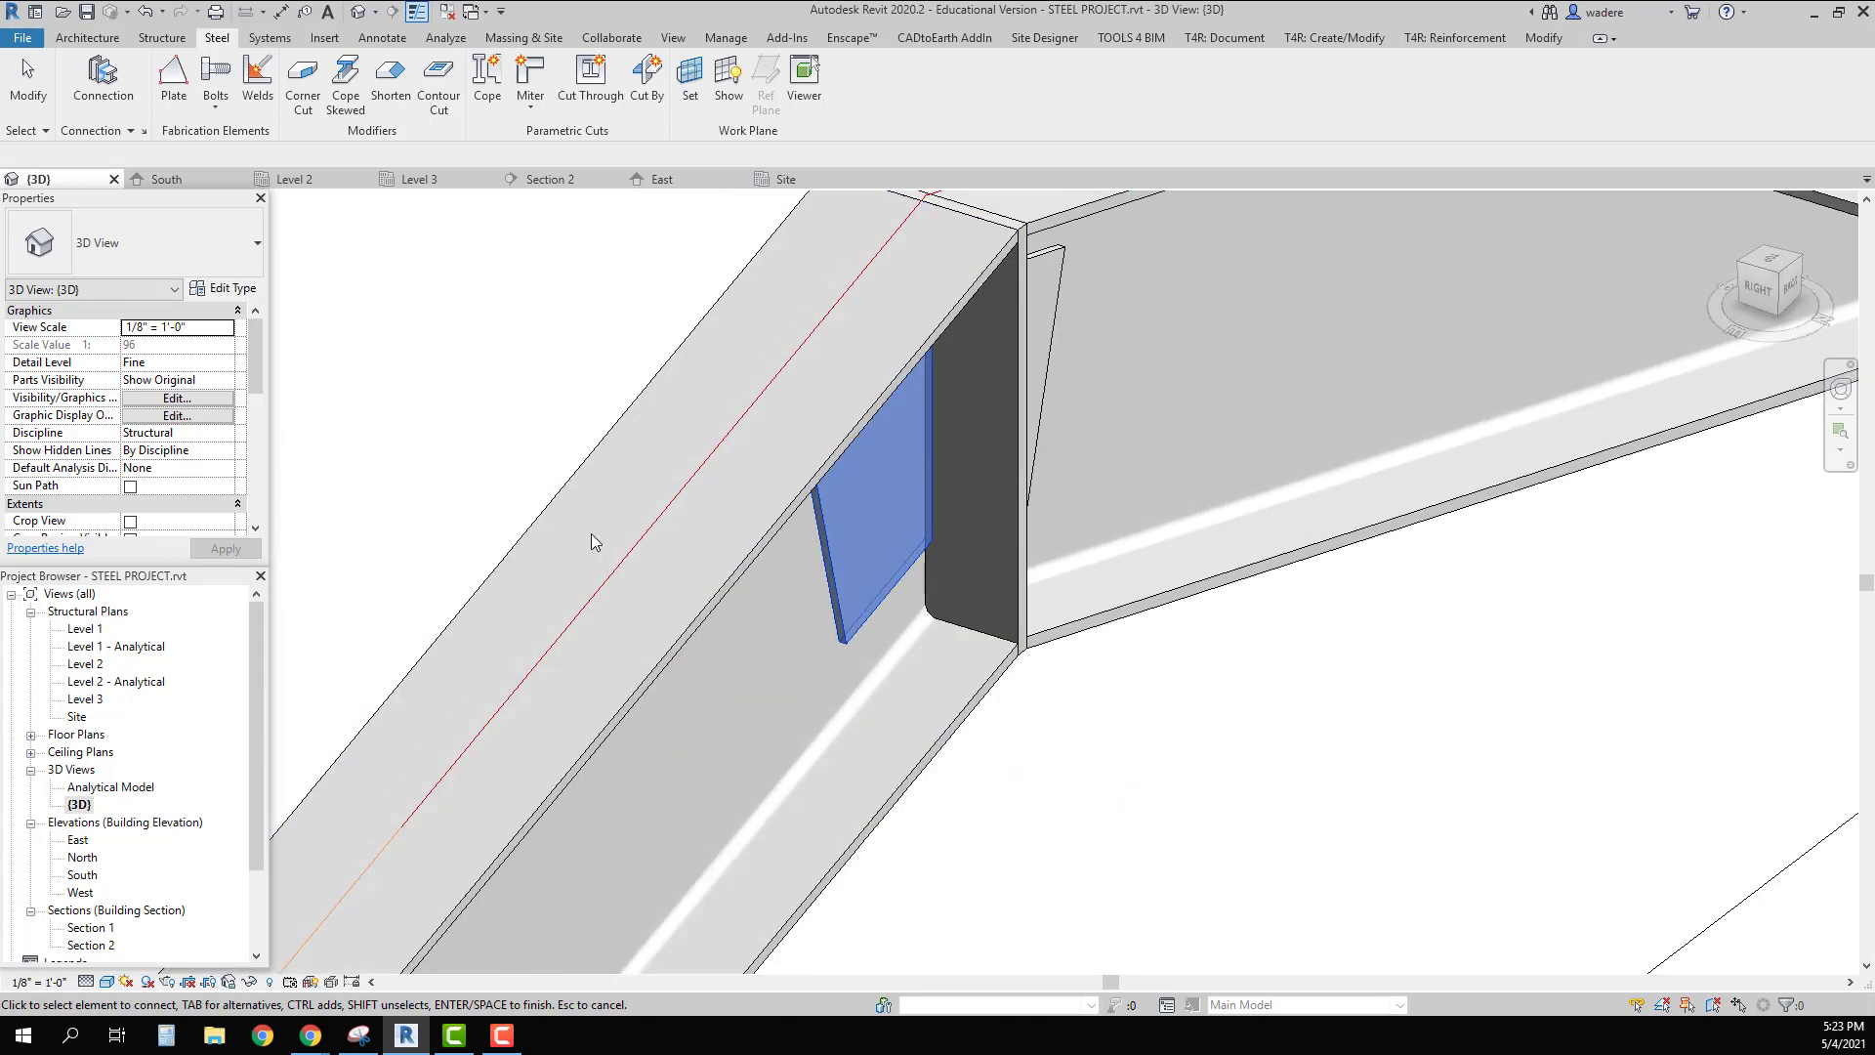
pyautogui.keyDown('shift'); pyautogui.moveTo(593, 558); pyautogui.dragTo(928, 640, button='middle'); pyautogui.keyUp('shift')
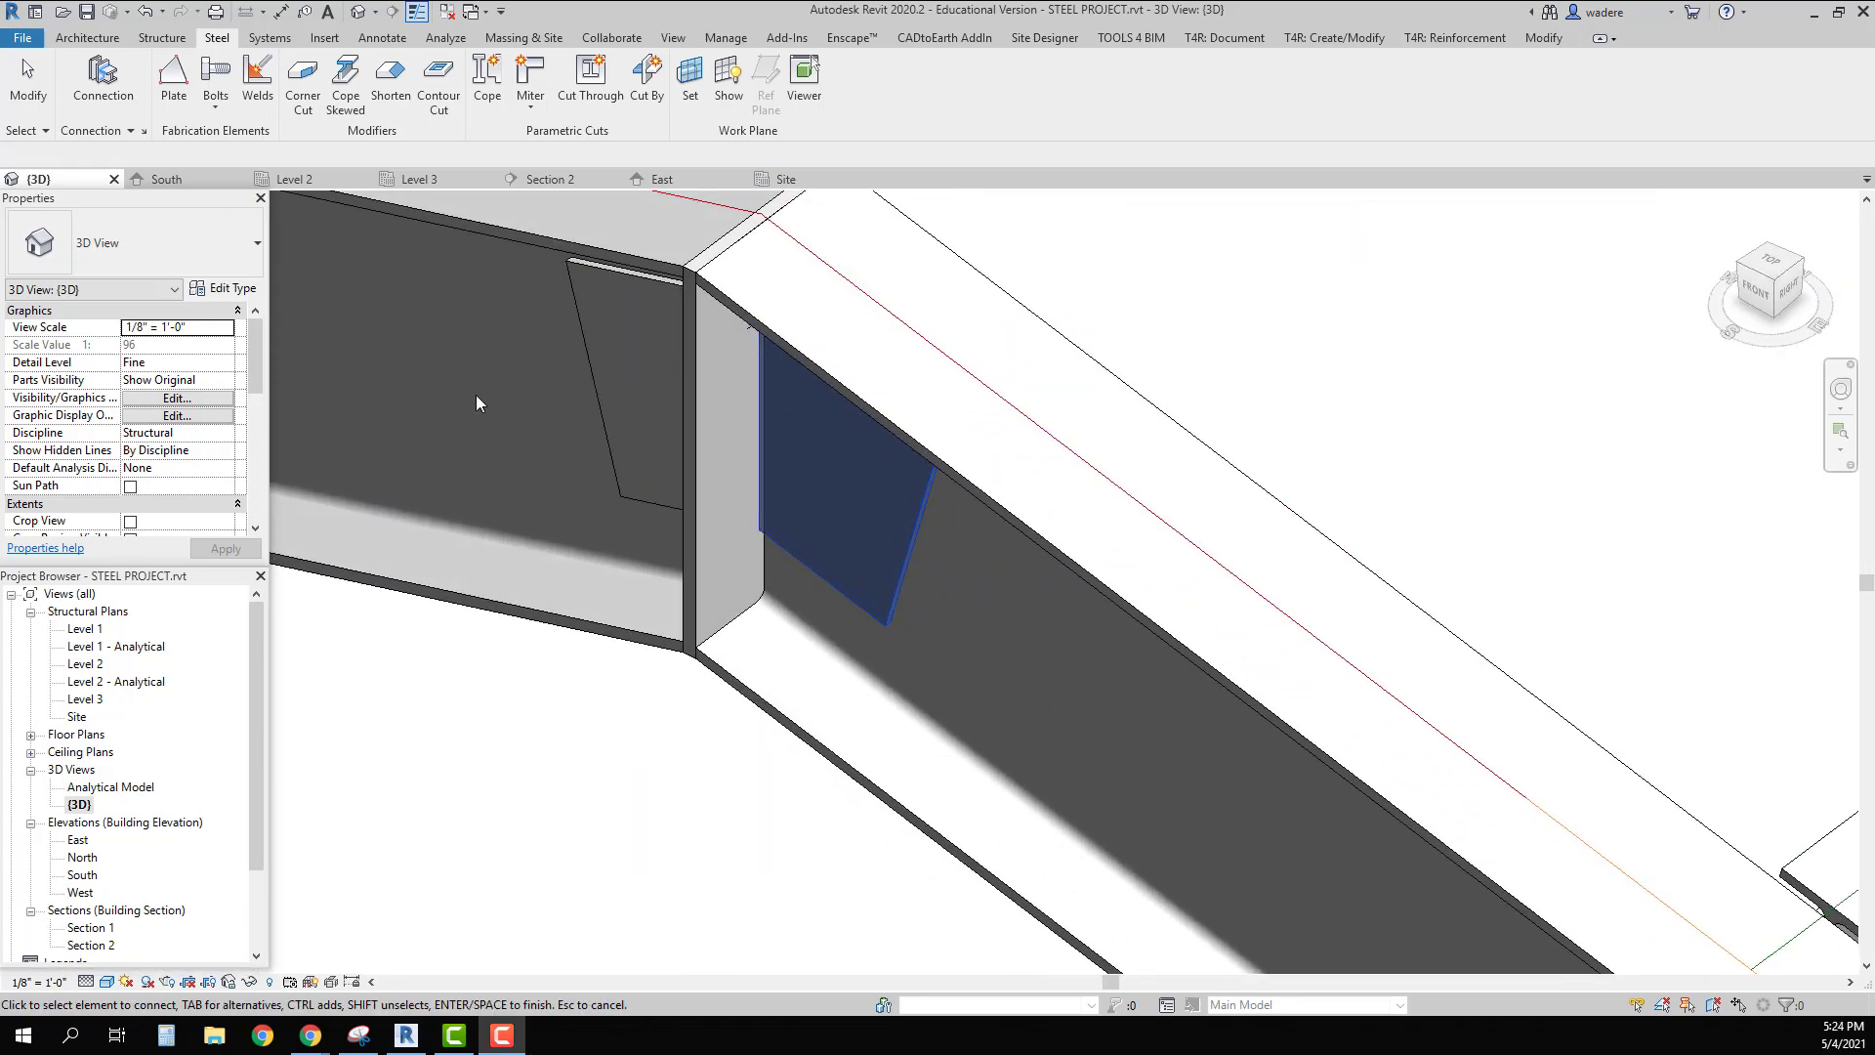
pyautogui.press('Return')
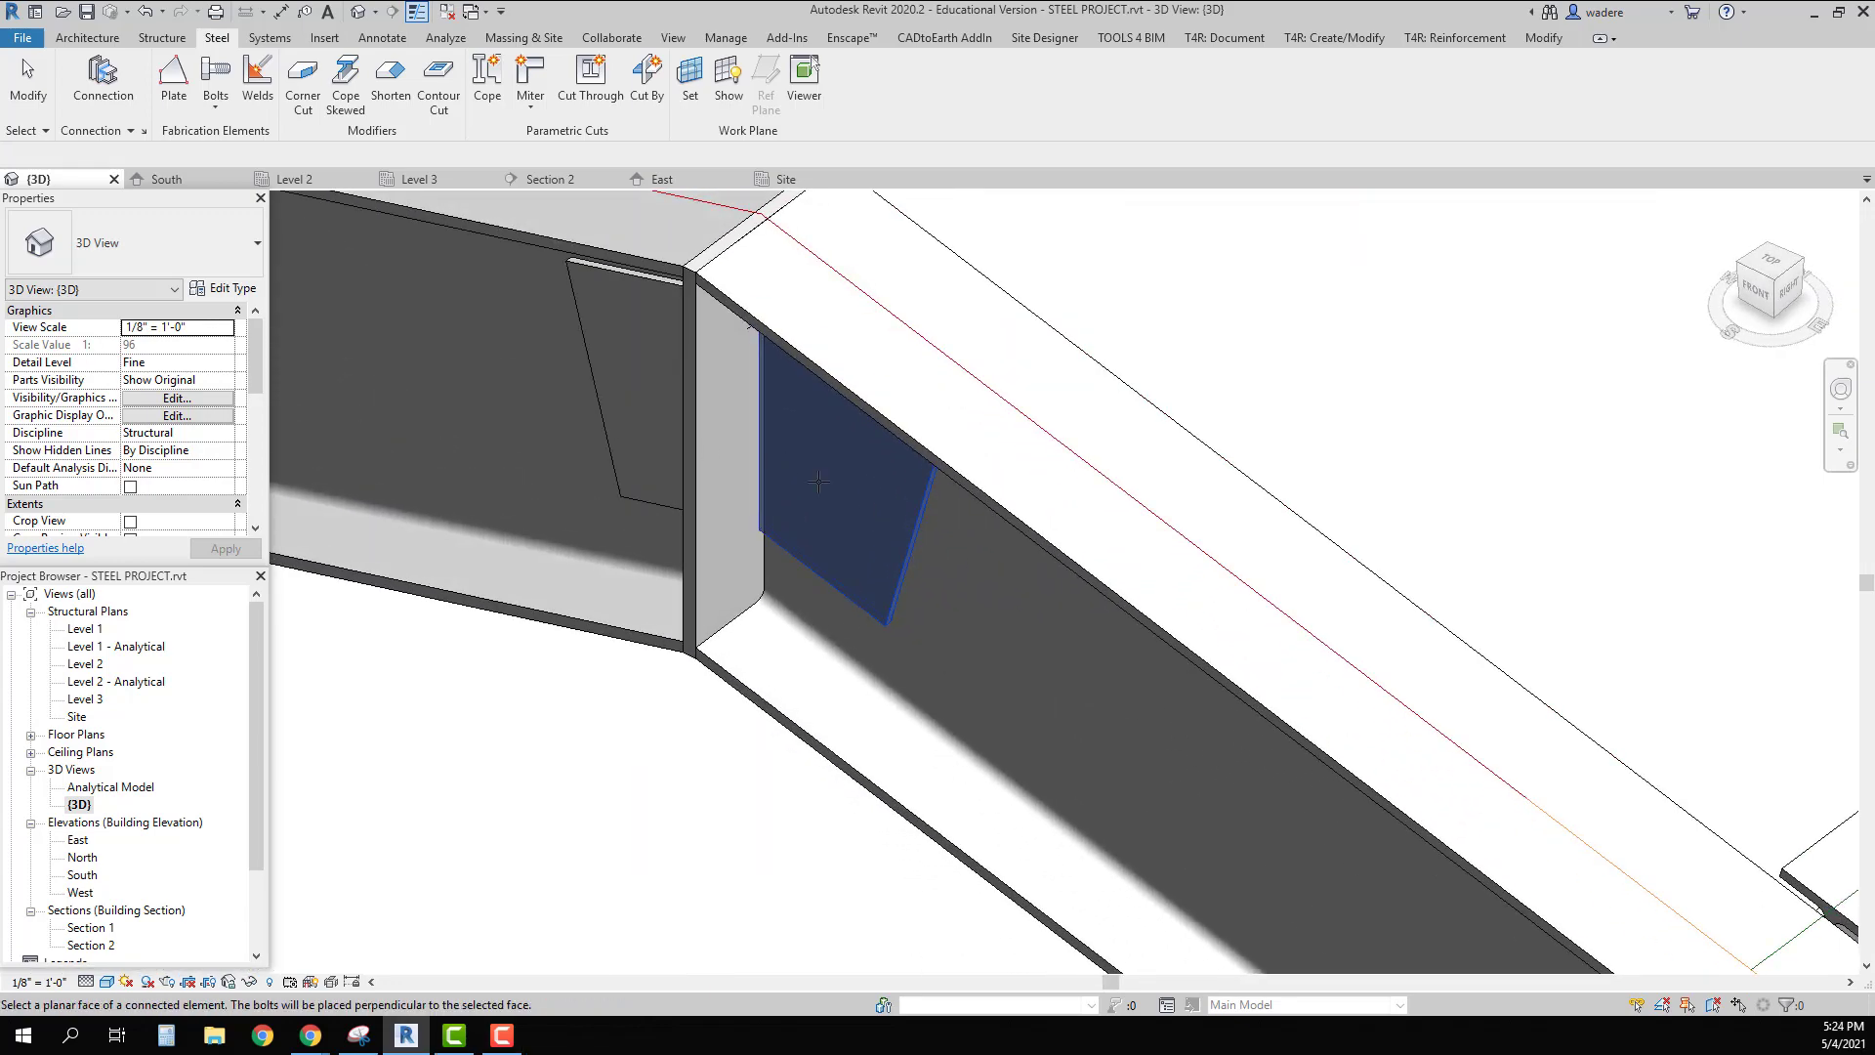
# Step: Sketch a rectangular bolt pattern about 2 1/2" by 5 1/4" on the right-hand web plate's outer face
pyautogui.scroll(5, 860, 557)
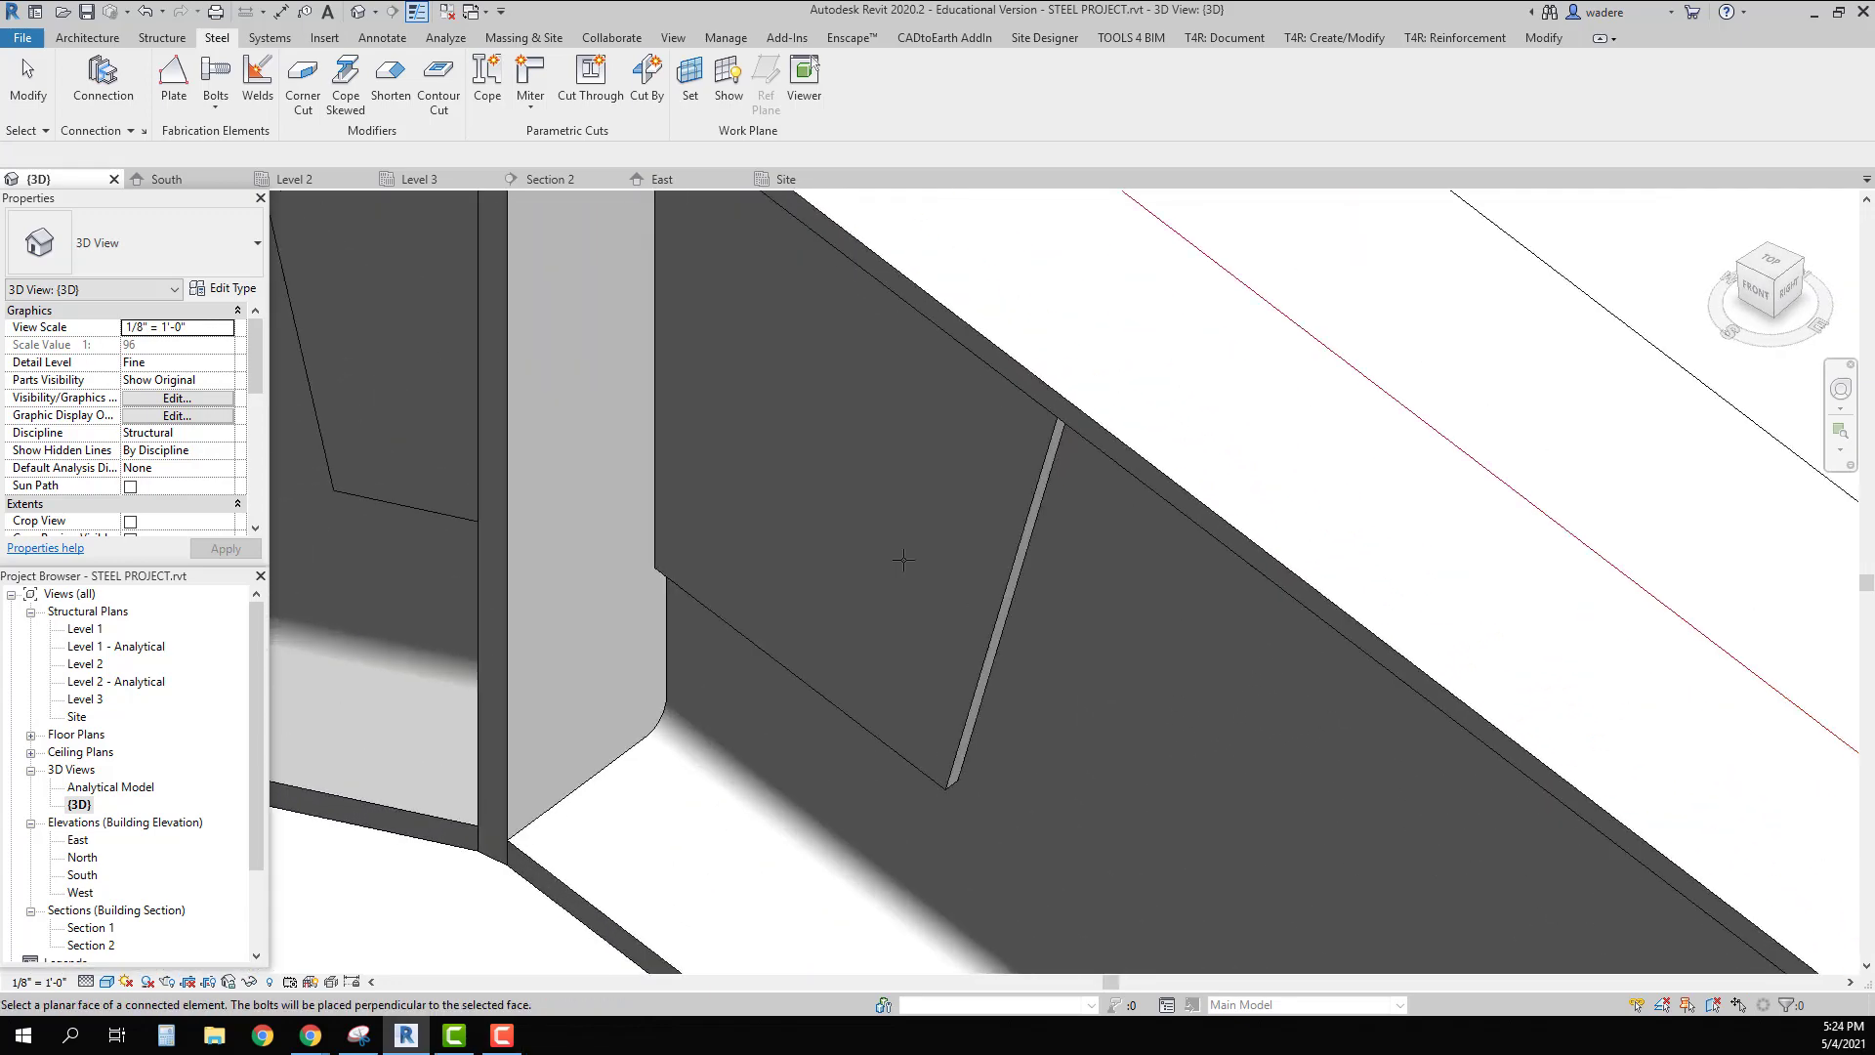
pyautogui.click(995, 612)
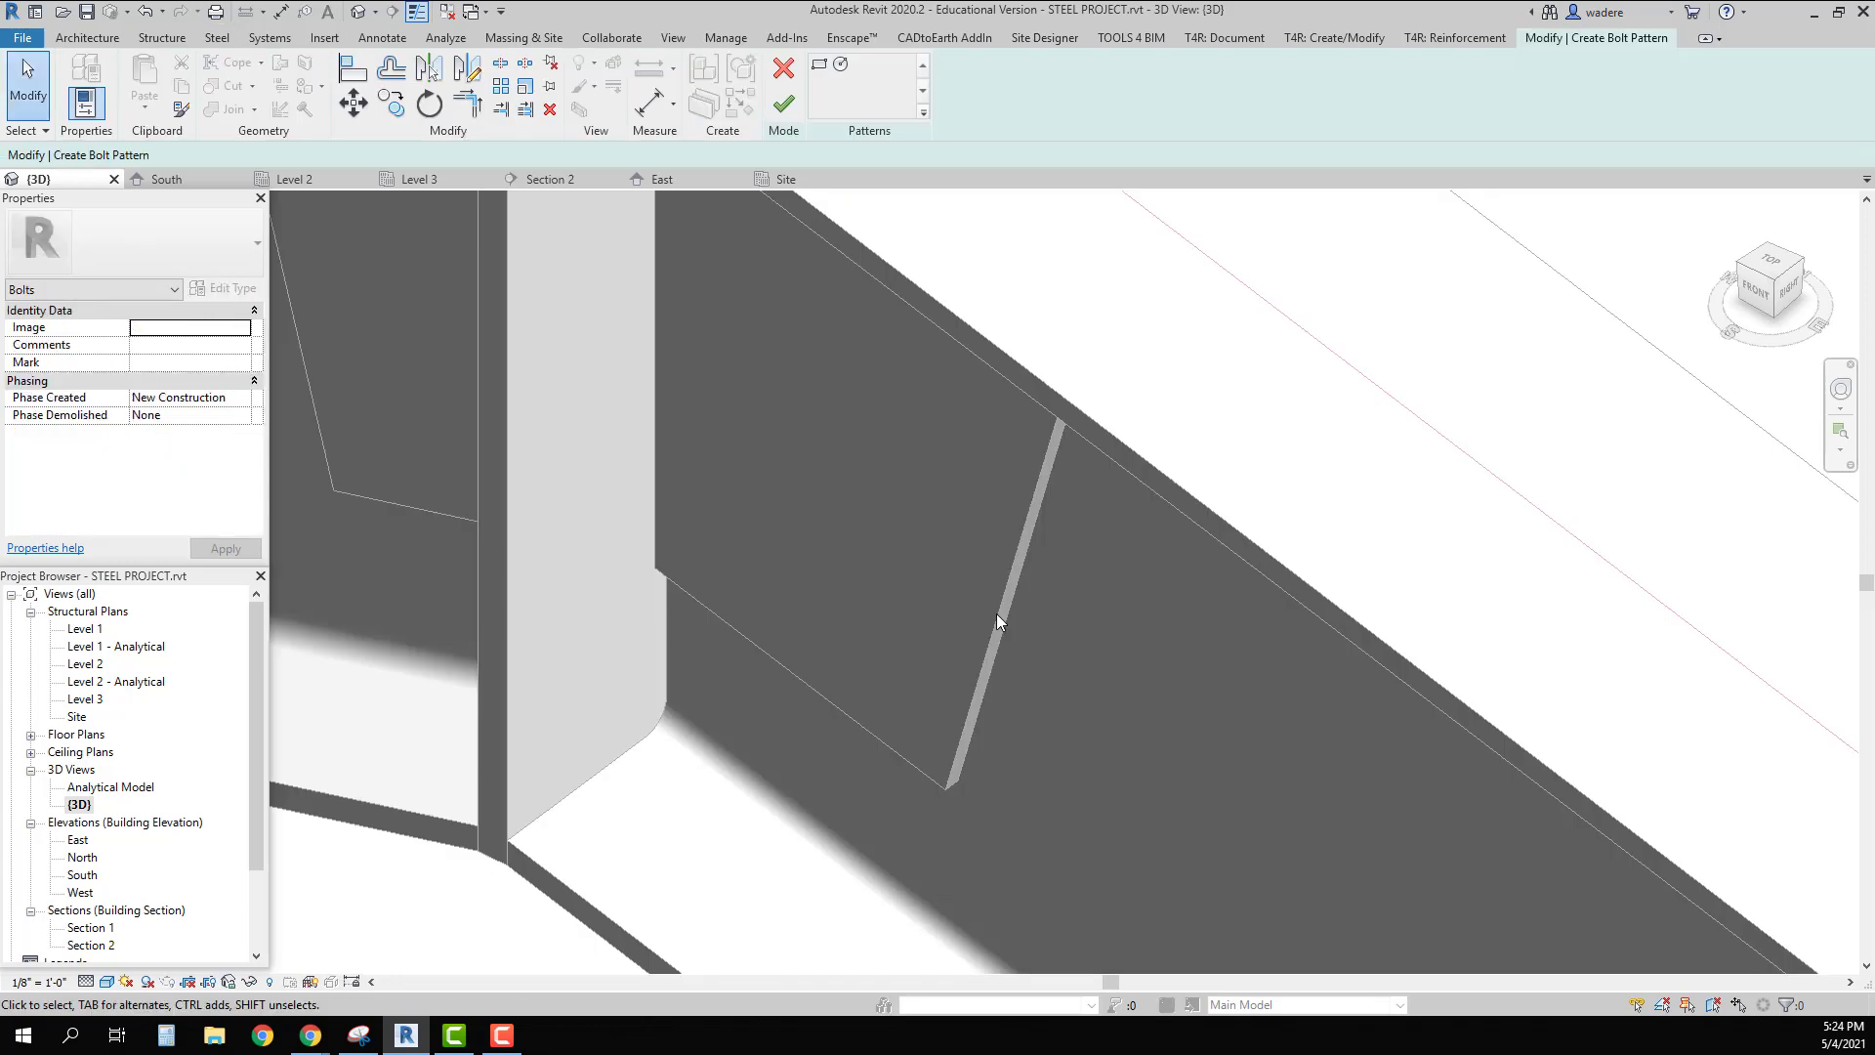
pyautogui.click(818, 65)
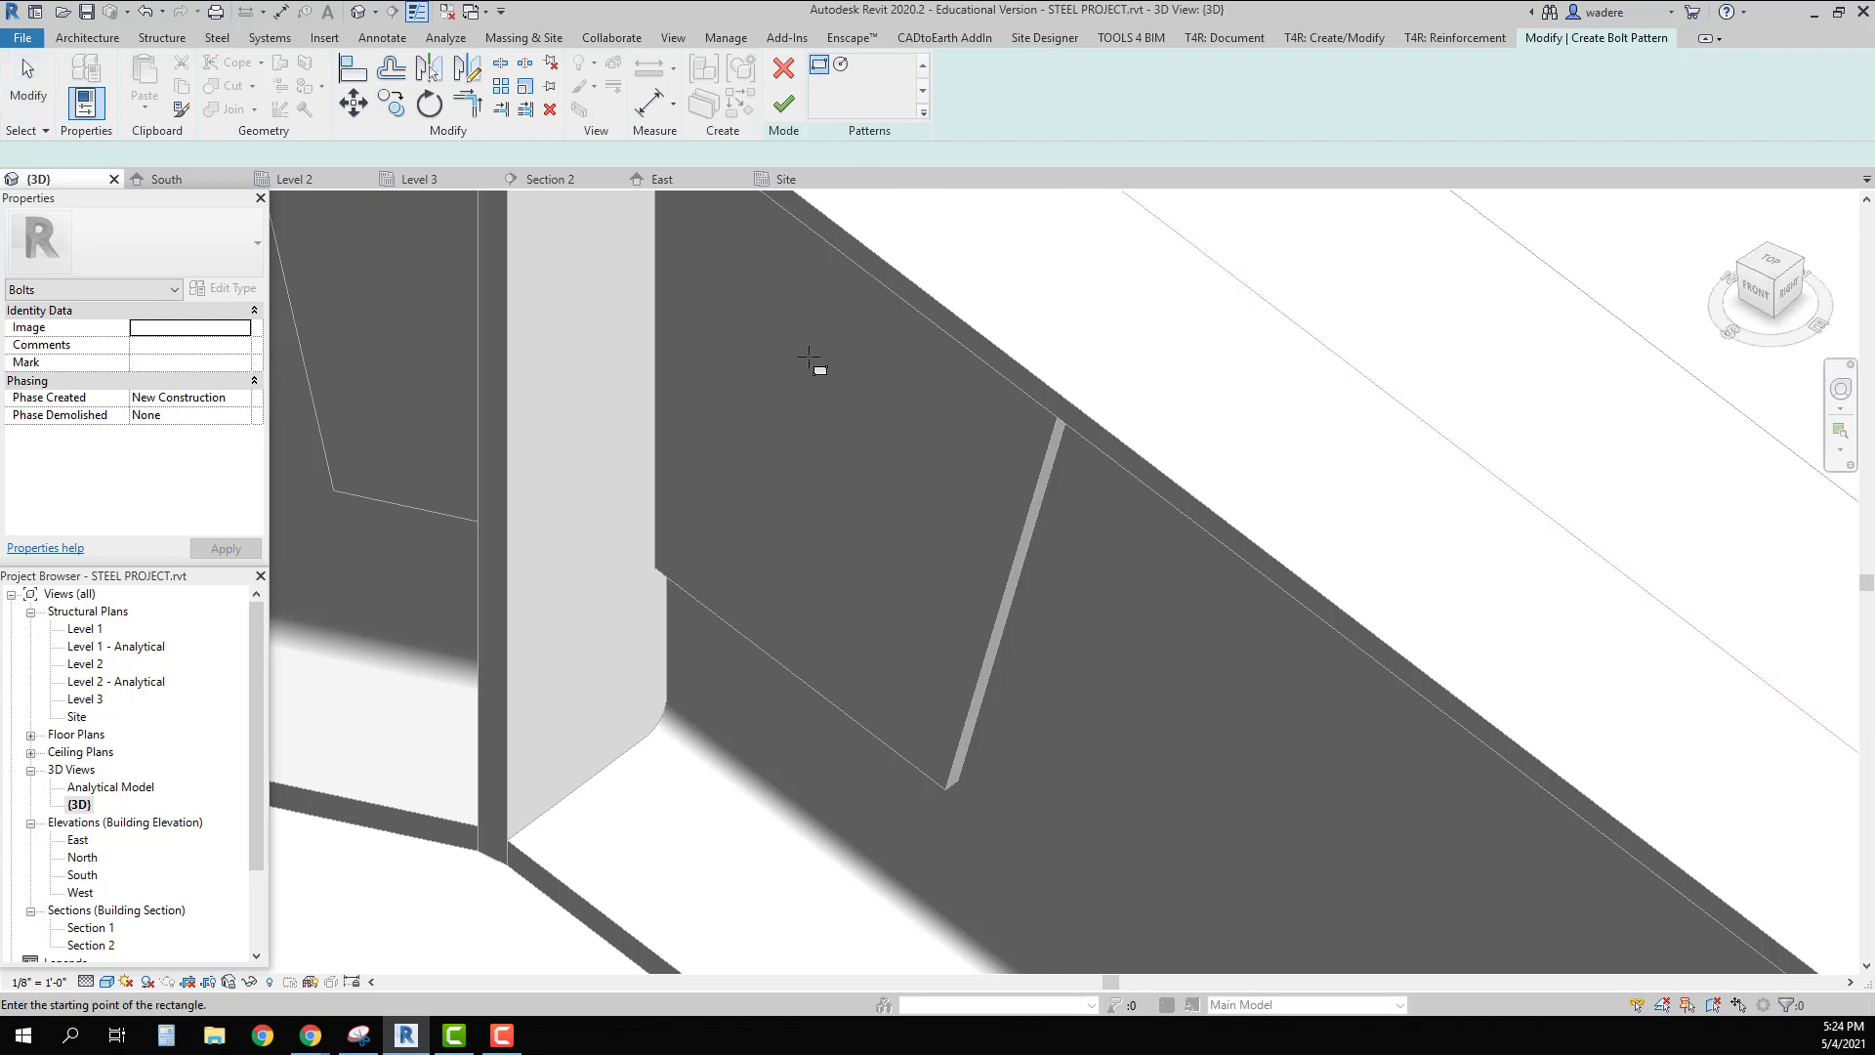
pyautogui.click(741, 263)
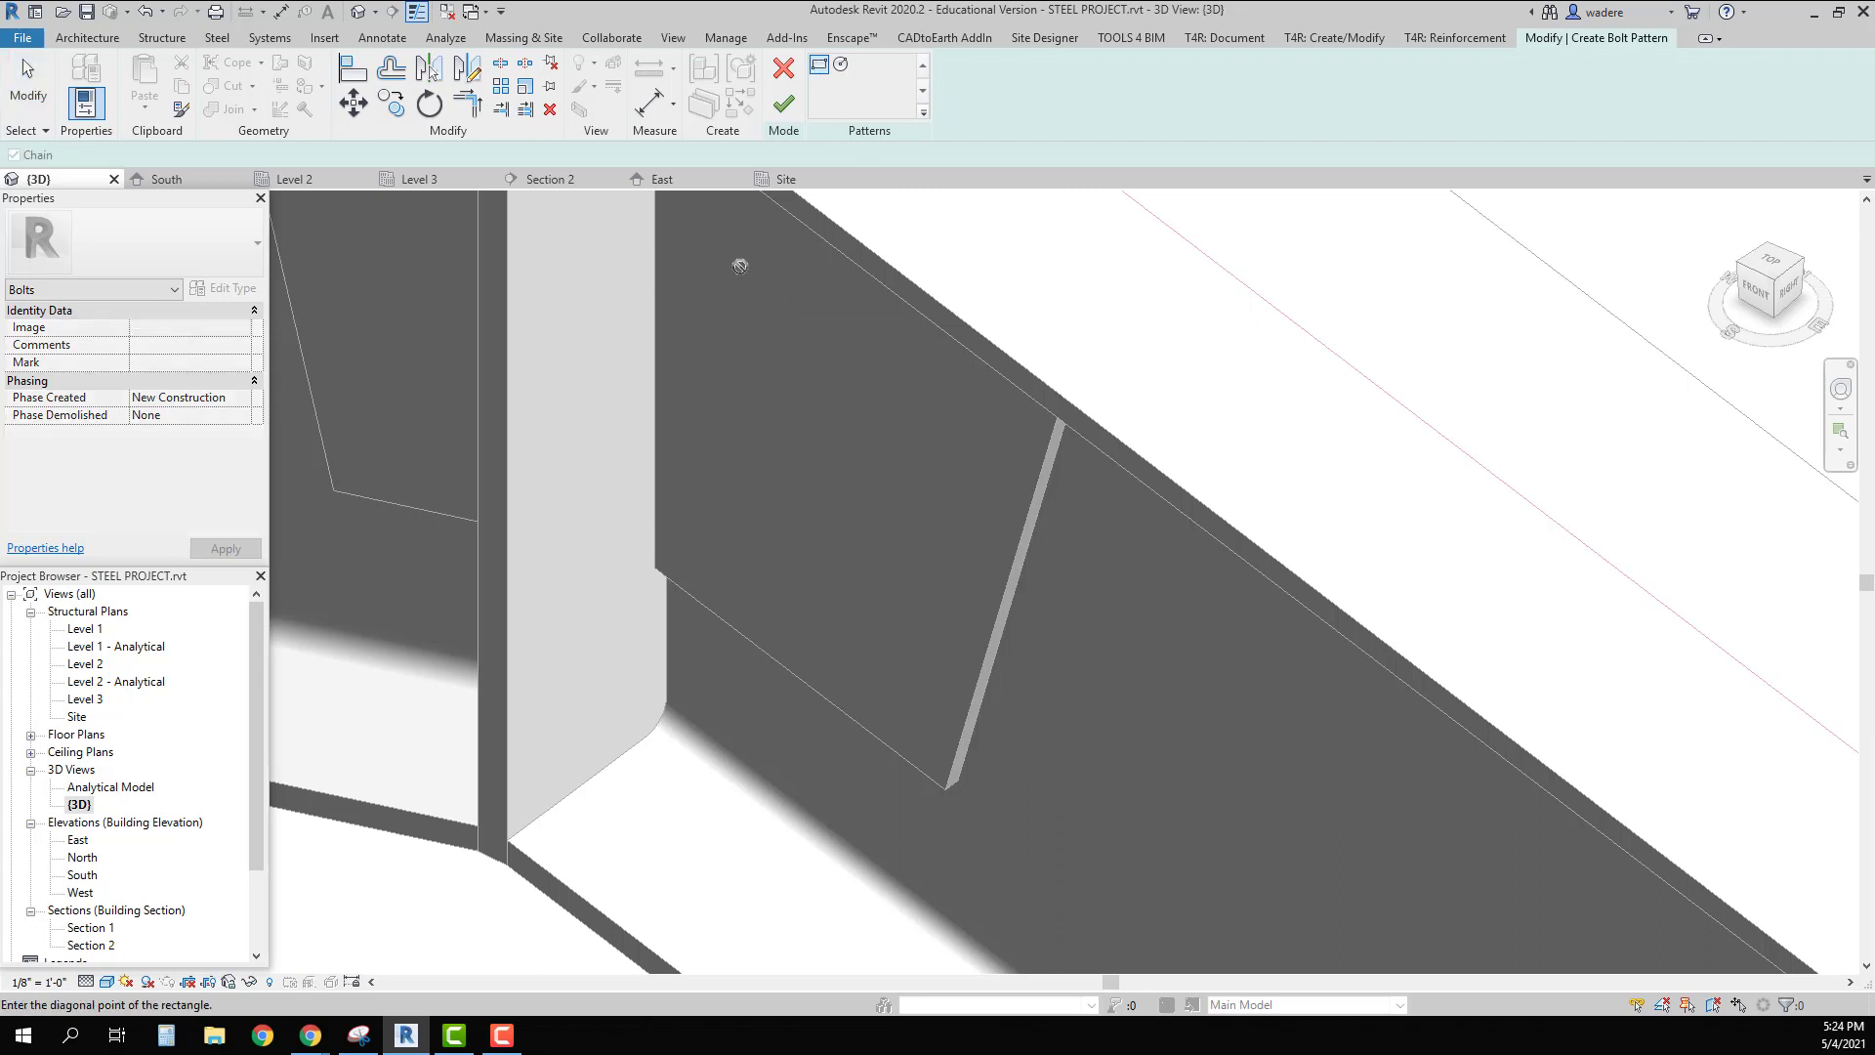
pyautogui.click(892, 661)
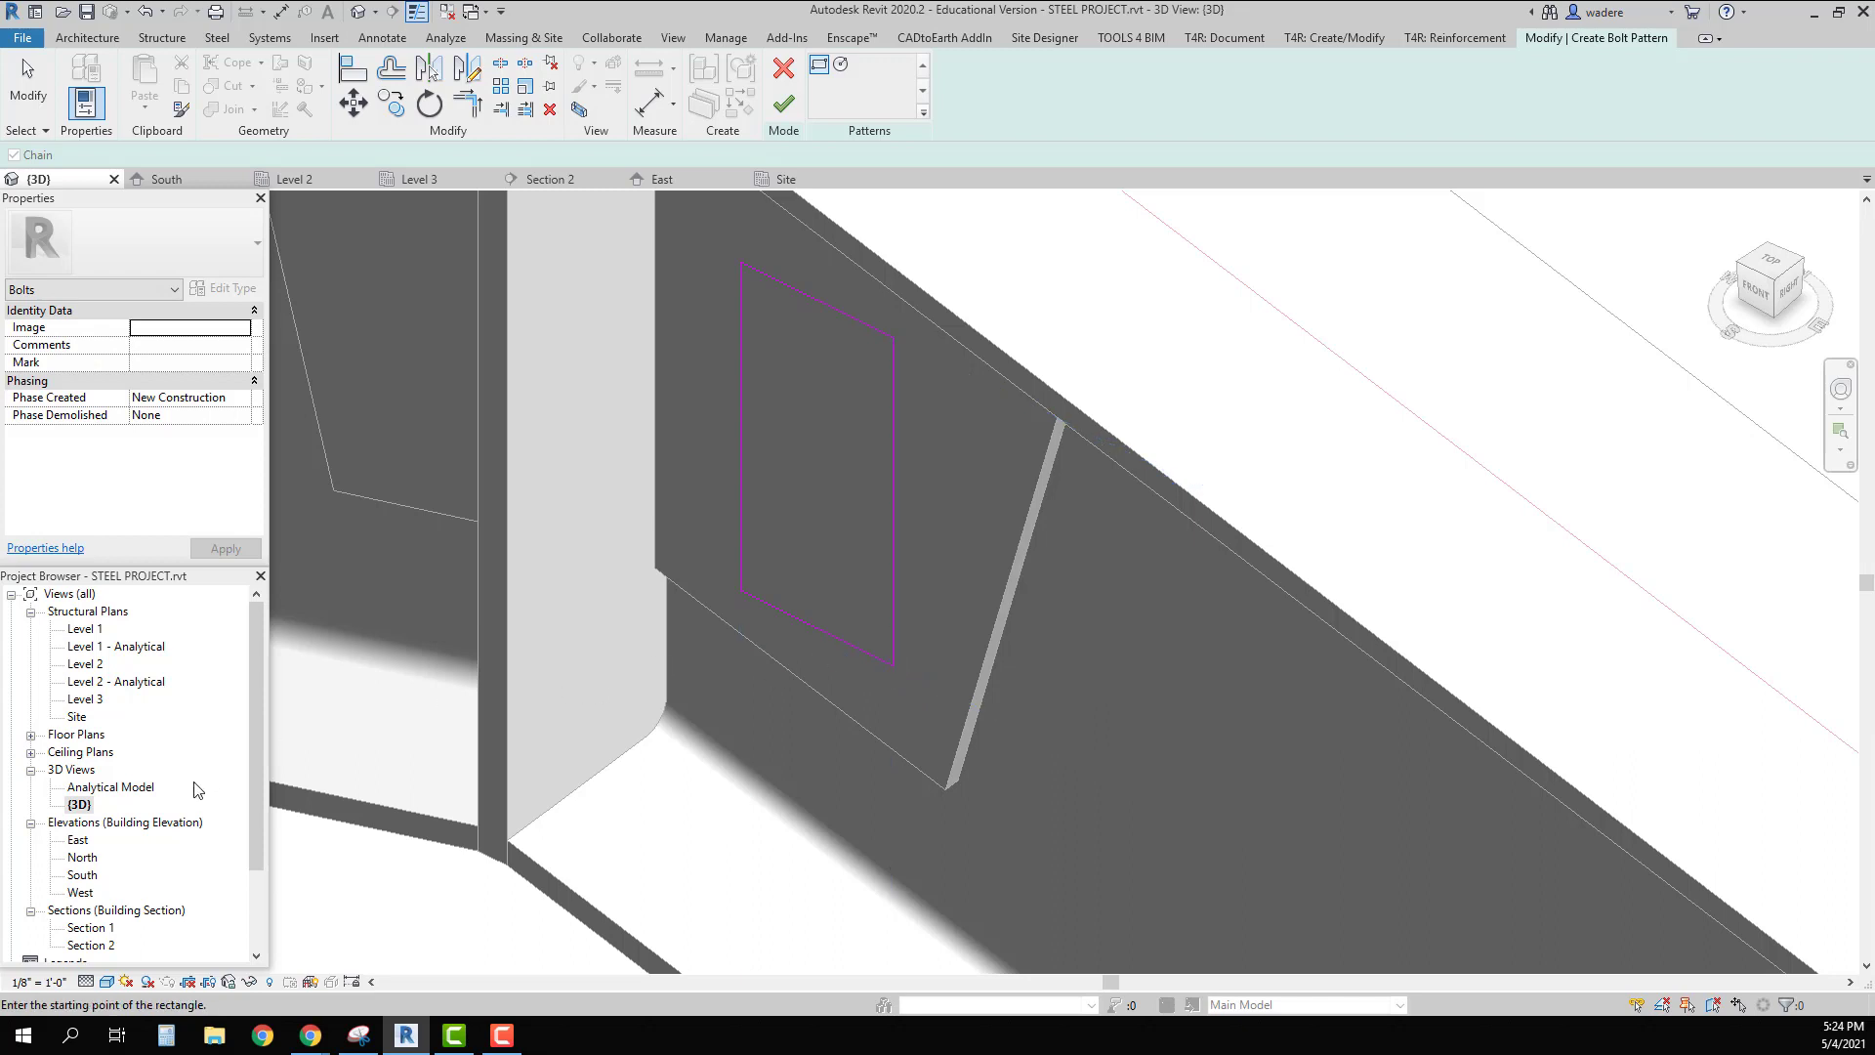
# Step: In the South elevation, rotate the rectangular bolt pattern sketch clockwise until it runs parallel to the web plate's sloping edges
pyautogui.doubleClick(82, 875)
pyautogui.moveTo(691, 384); pyautogui.dragTo(970, 852)
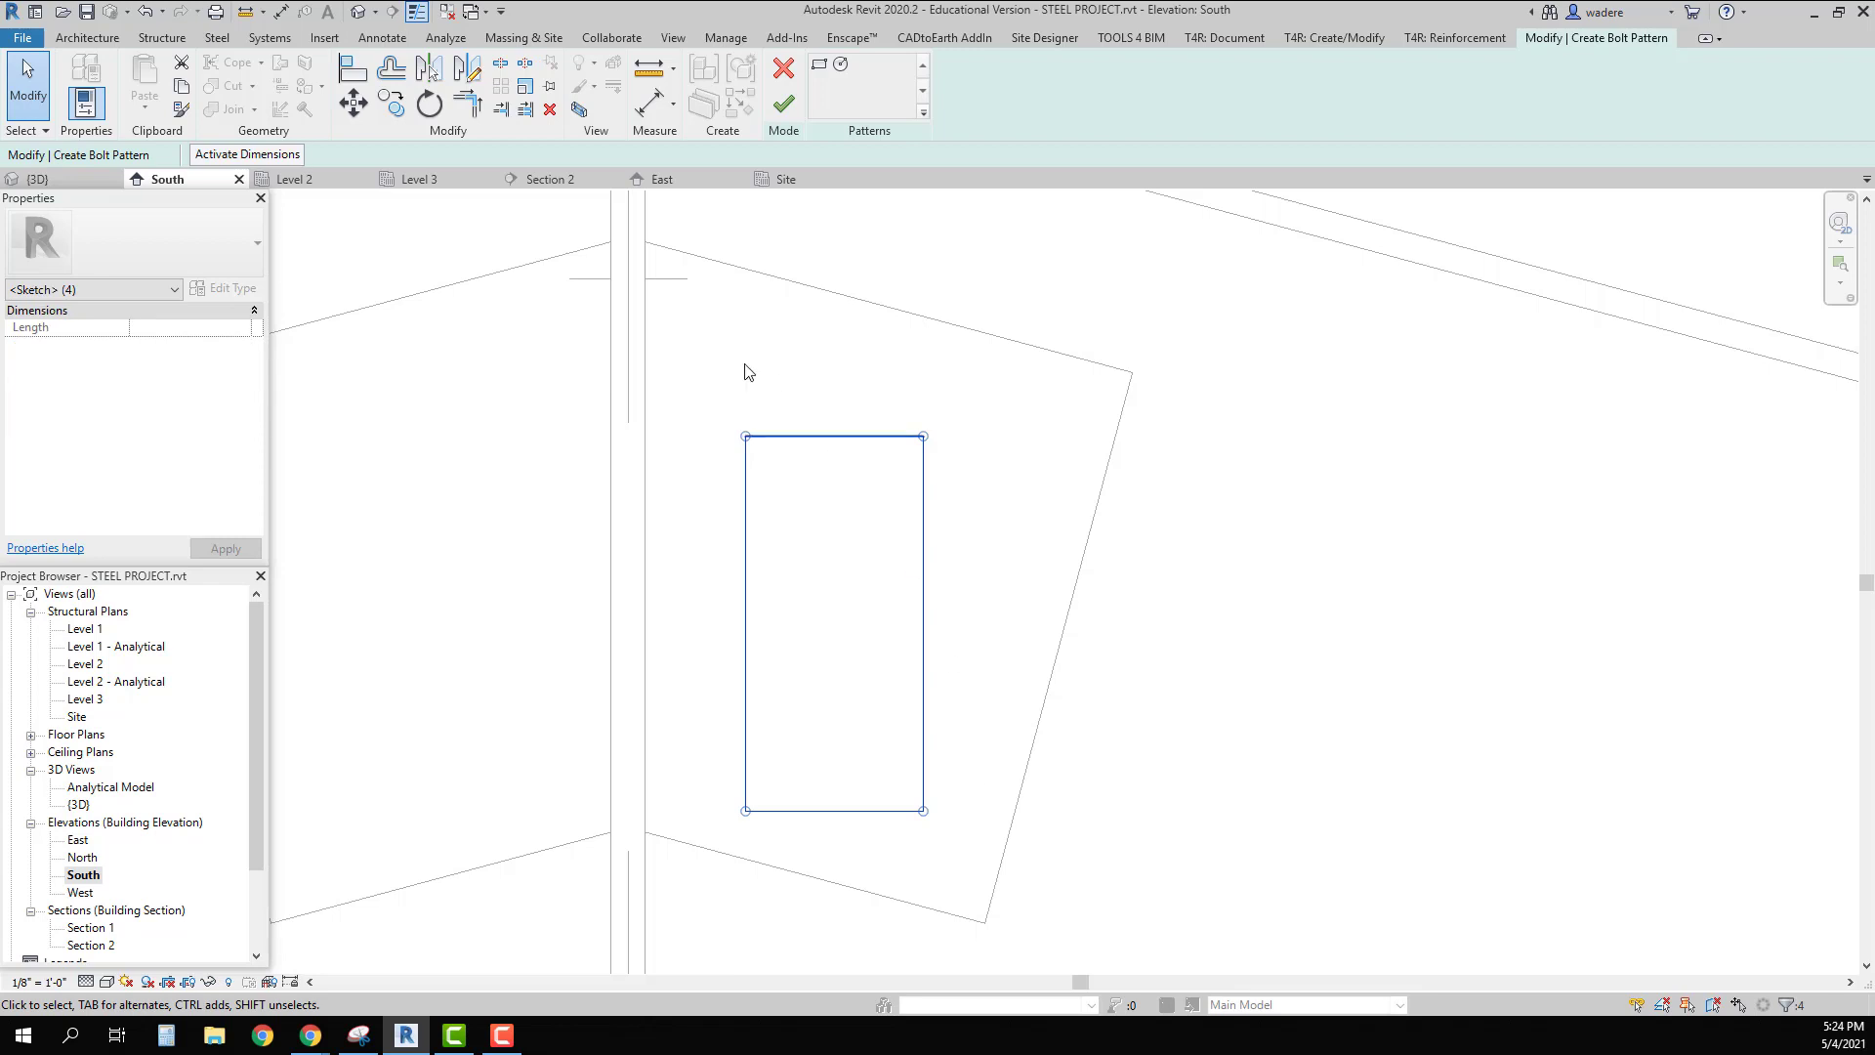
pyautogui.click(427, 104)
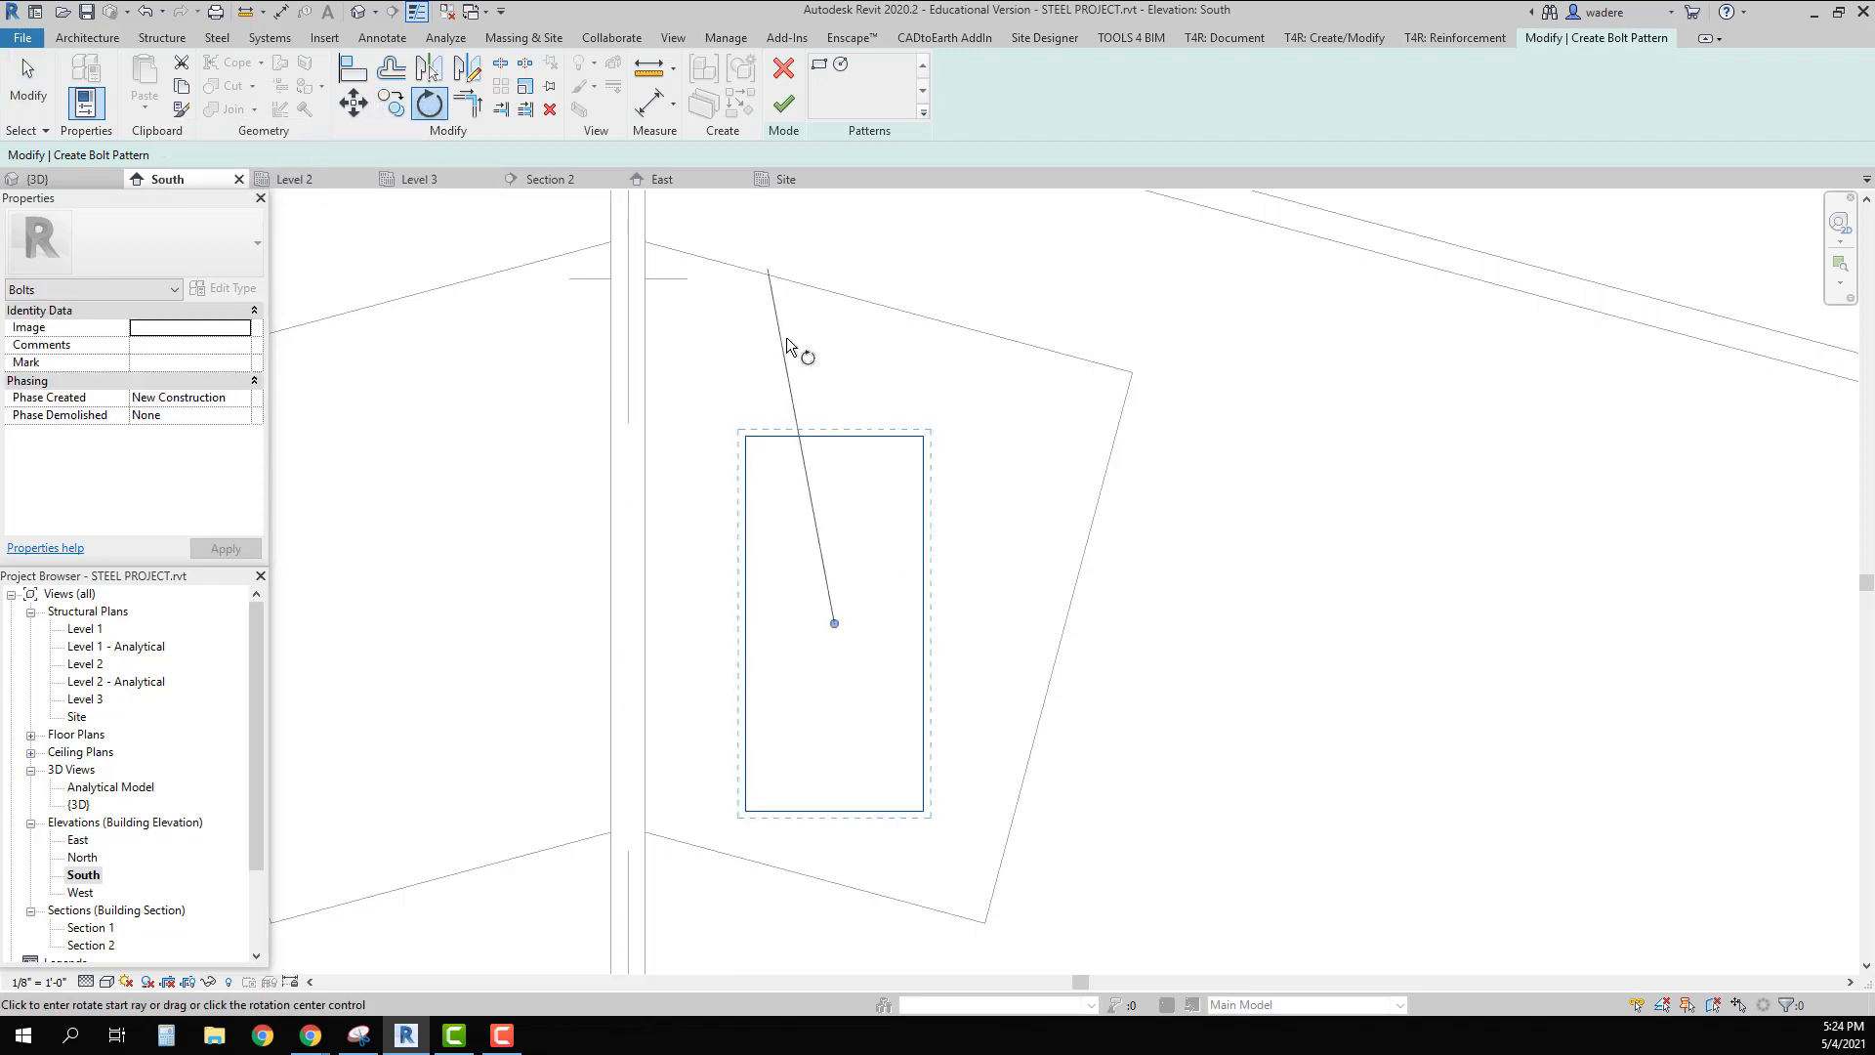
pyautogui.click(840, 335)
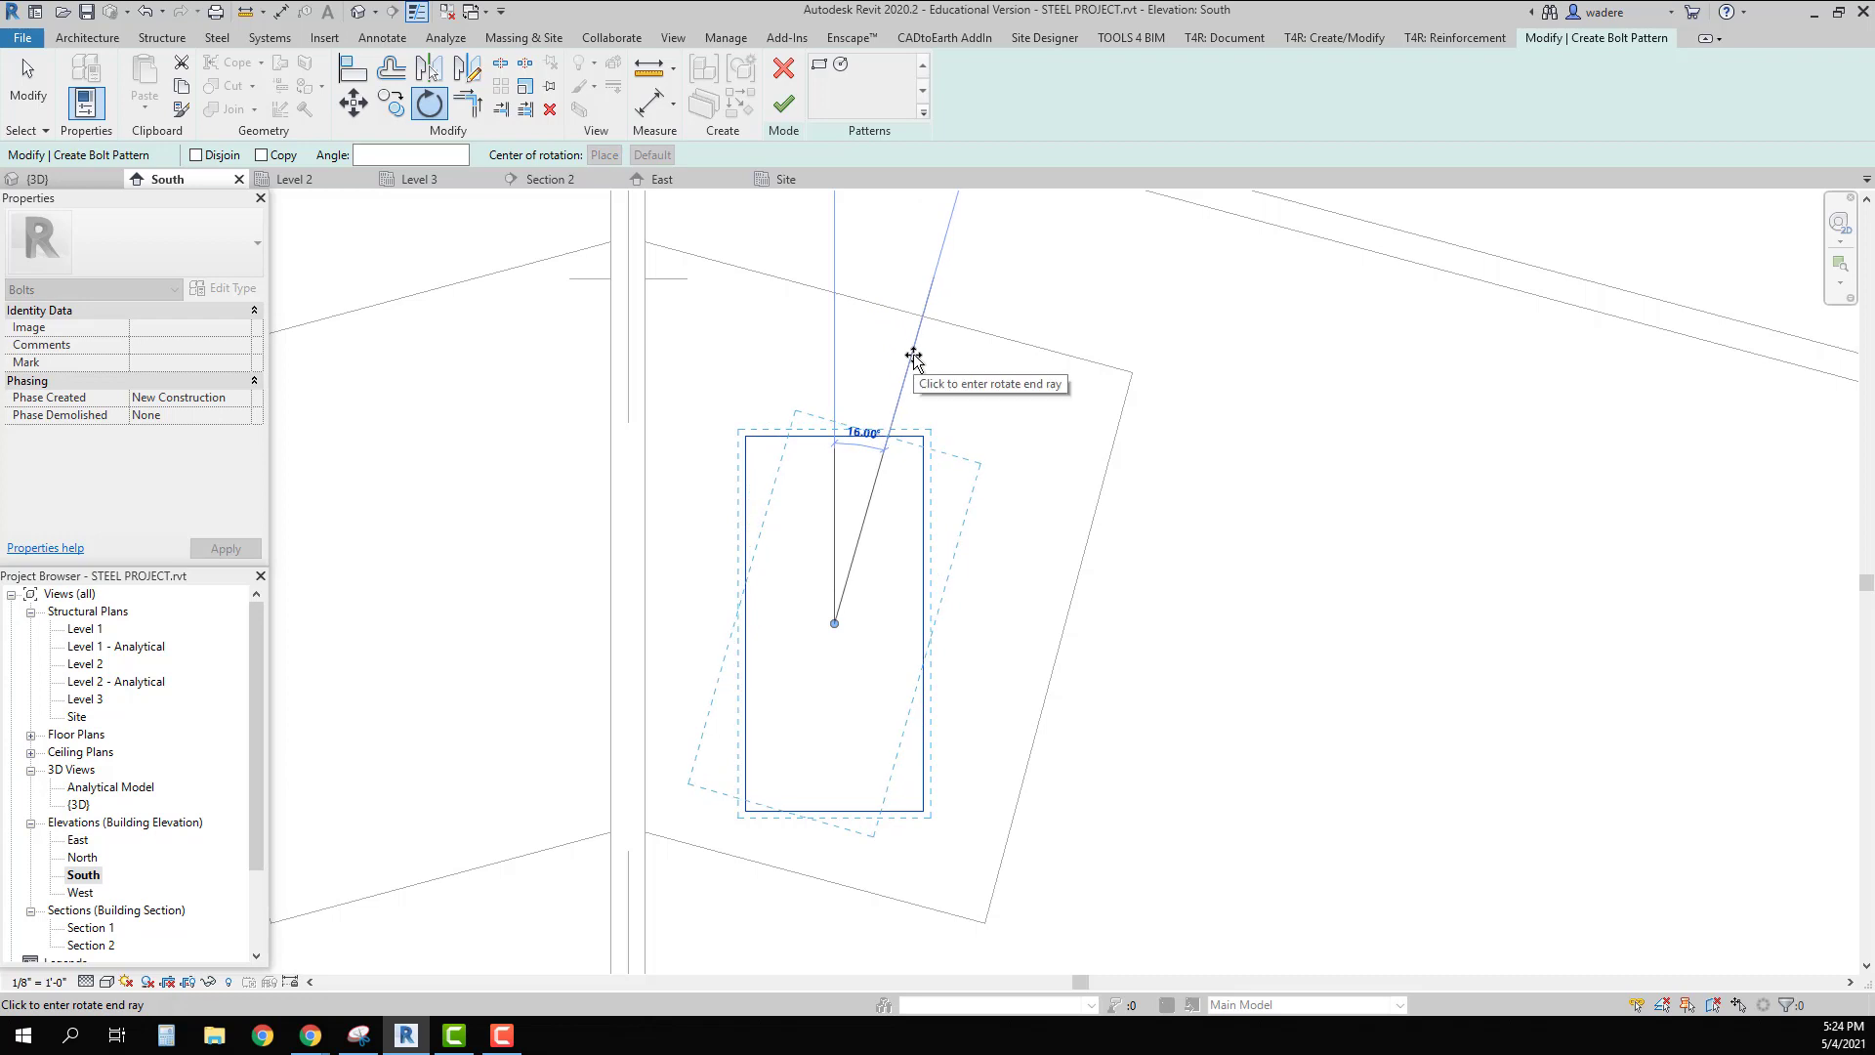
pyautogui.click(909, 358)
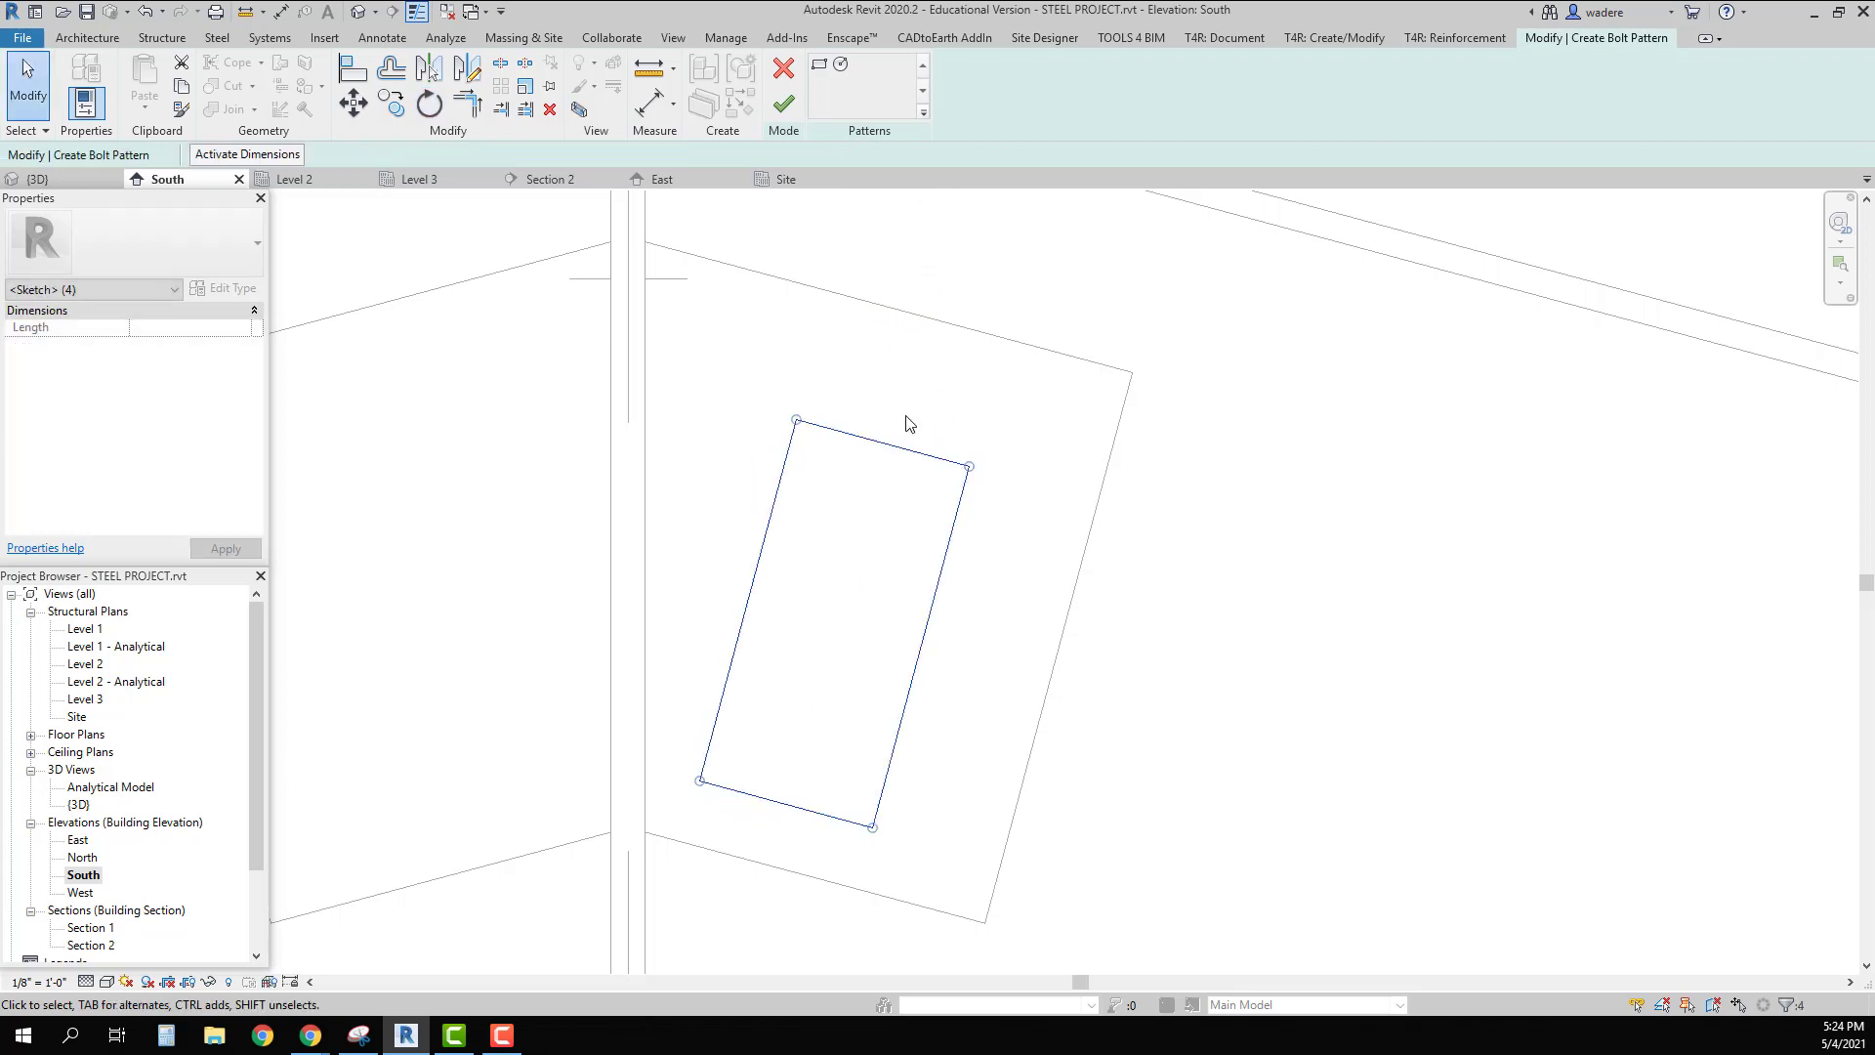
# Step: Move the rotated bolt pattern sketch to roughly the middle of the web plate and finish the pattern
pyautogui.moveTo(845, 430); pyautogui.dragTo(860, 377)
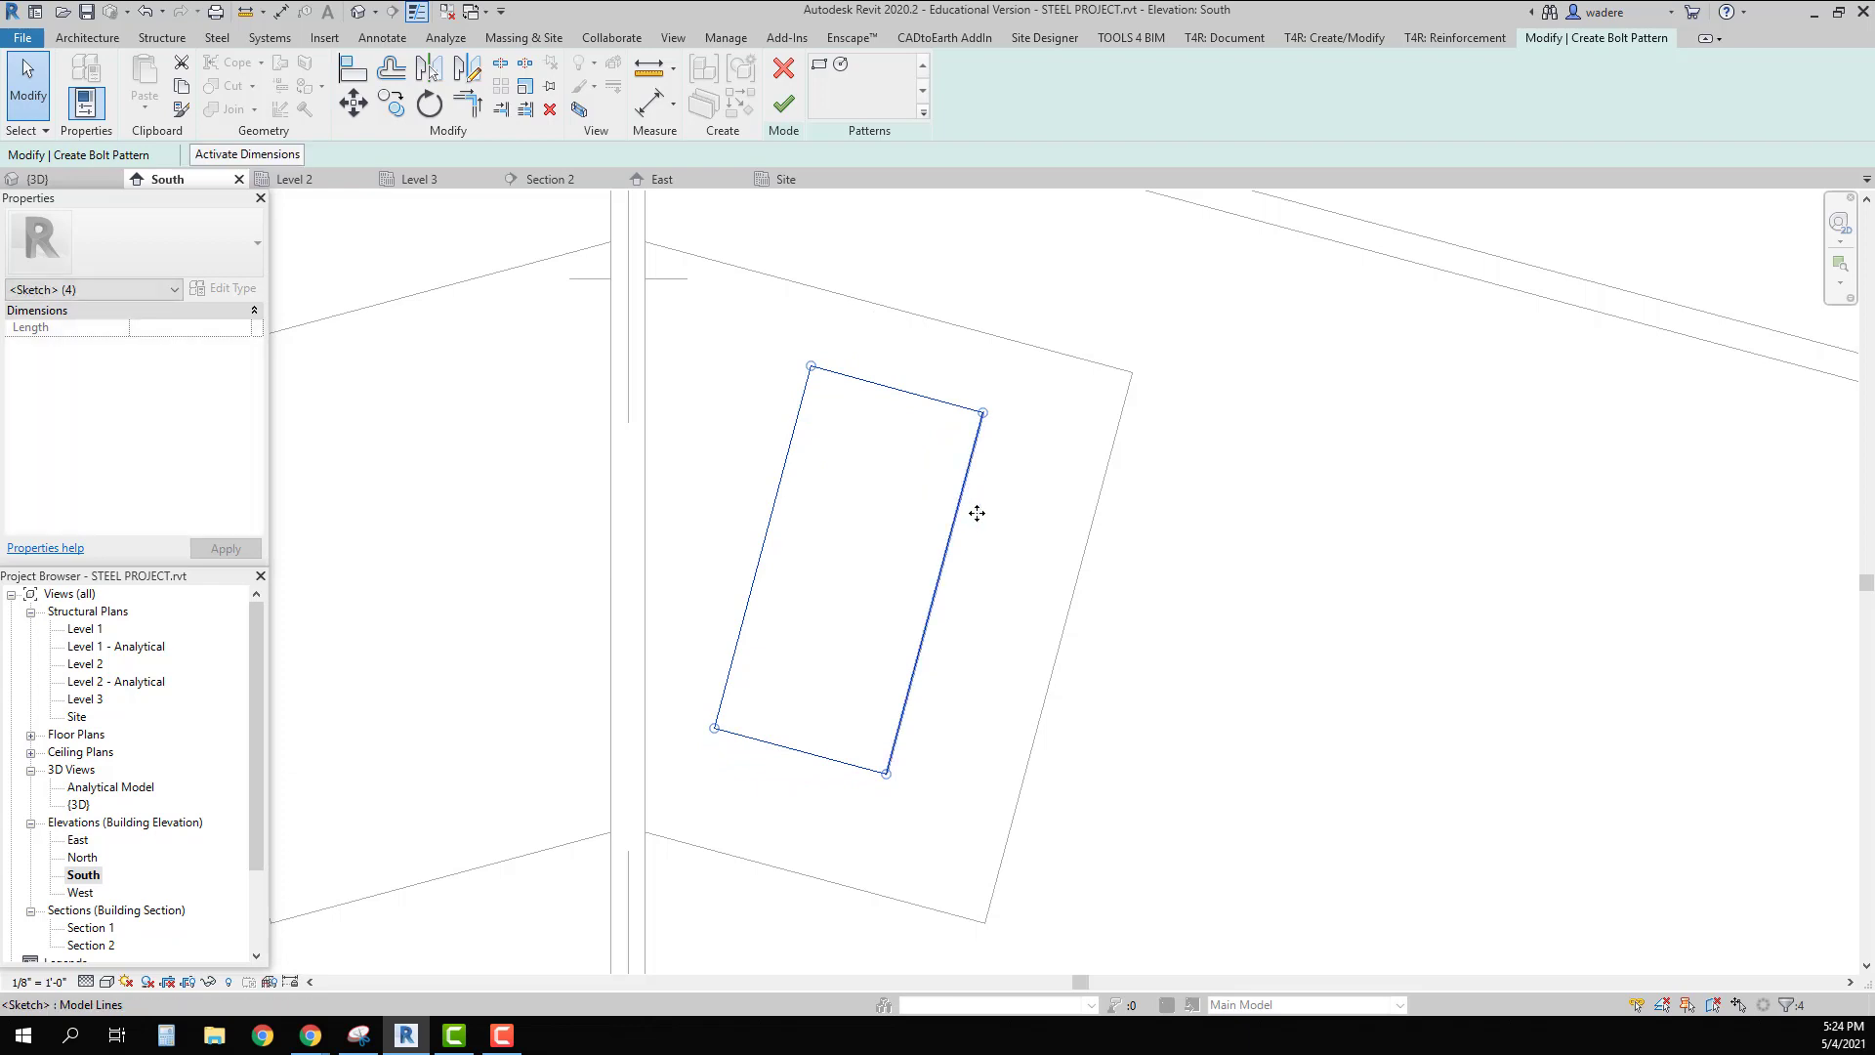
pyautogui.moveTo(977, 513); pyautogui.dragTo(1009, 520)
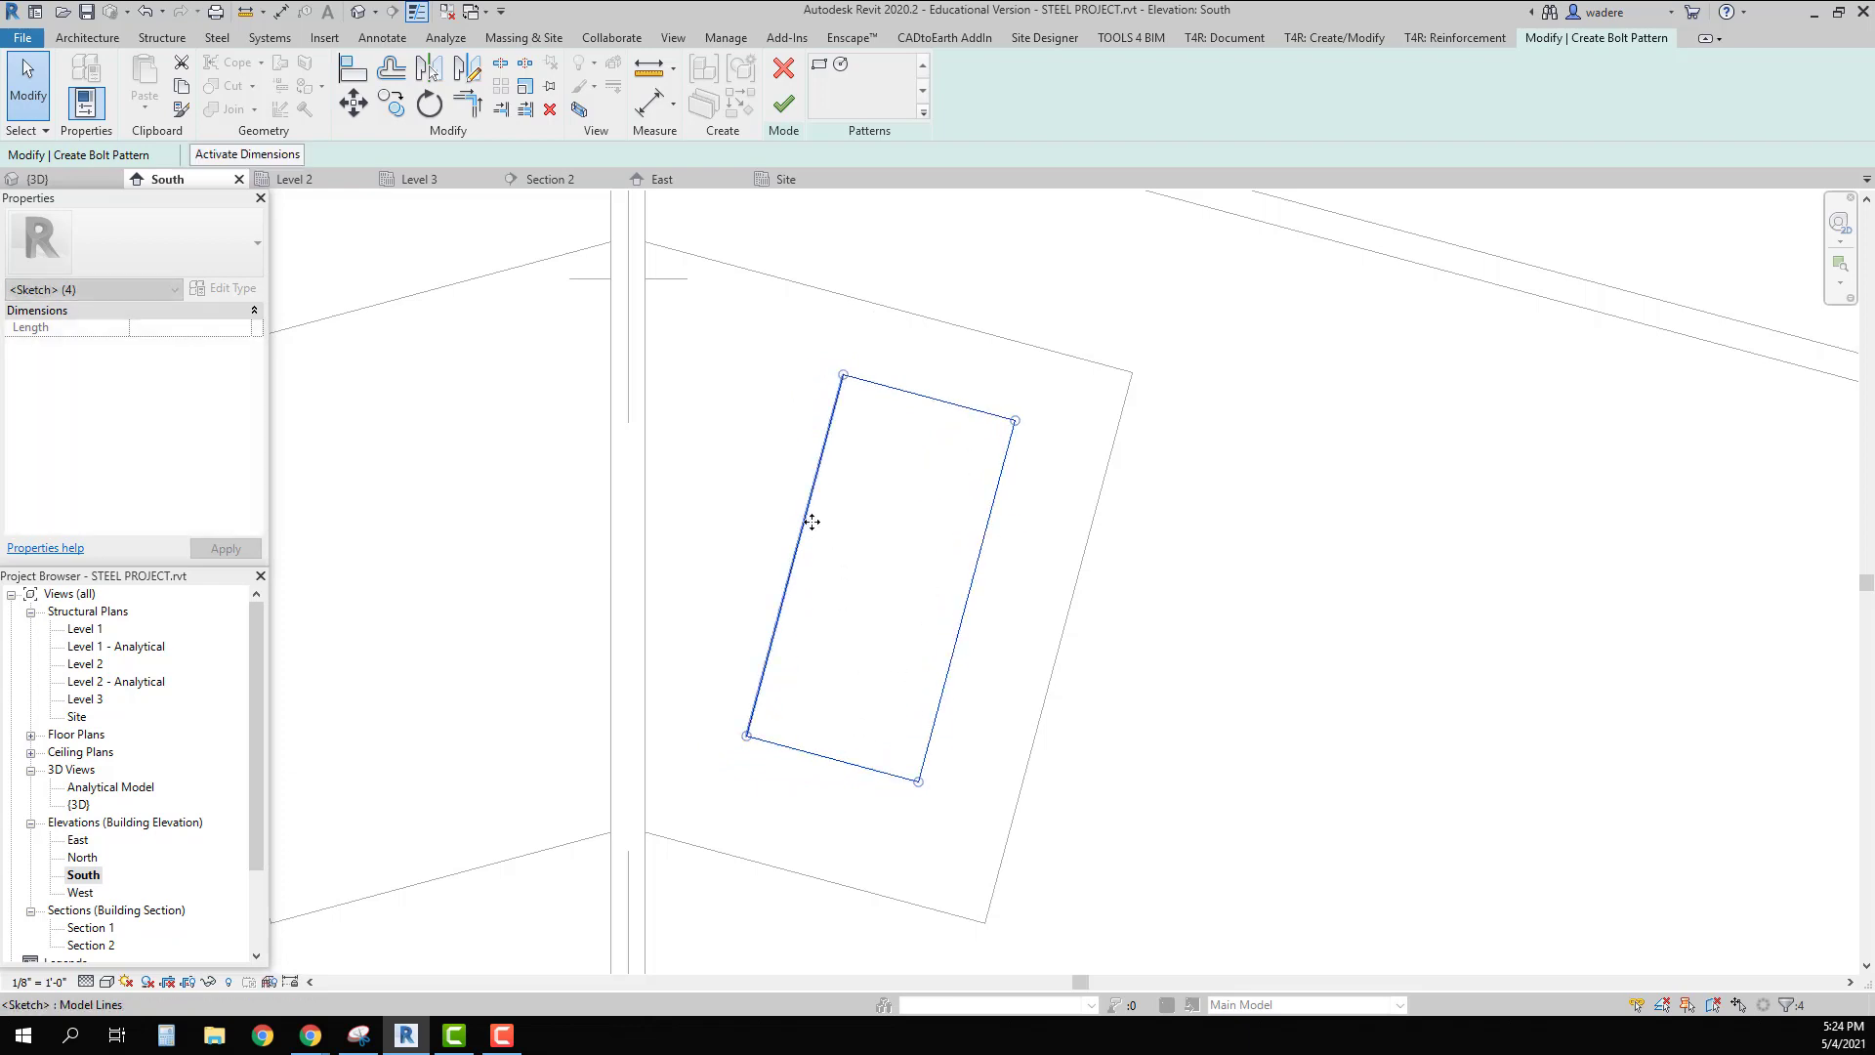
pyautogui.moveTo(797, 531); pyautogui.dragTo(788, 556)
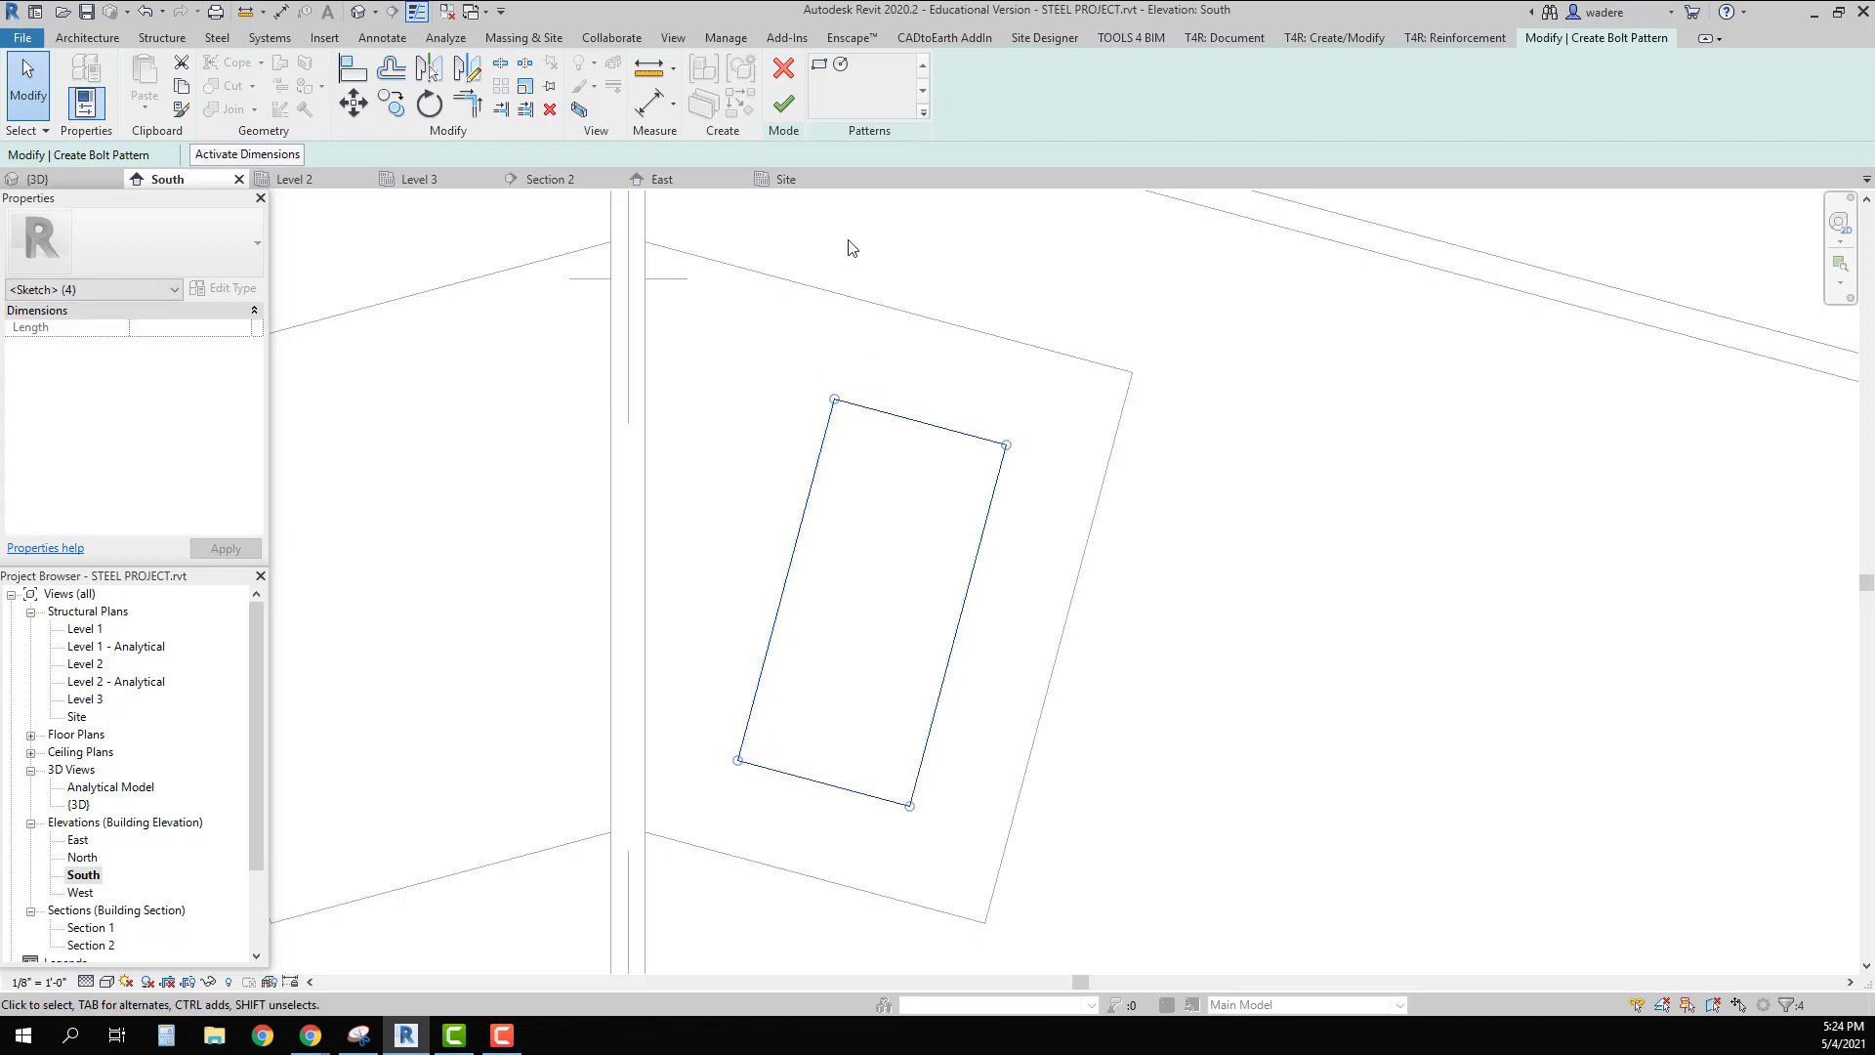
pyautogui.click(783, 105)
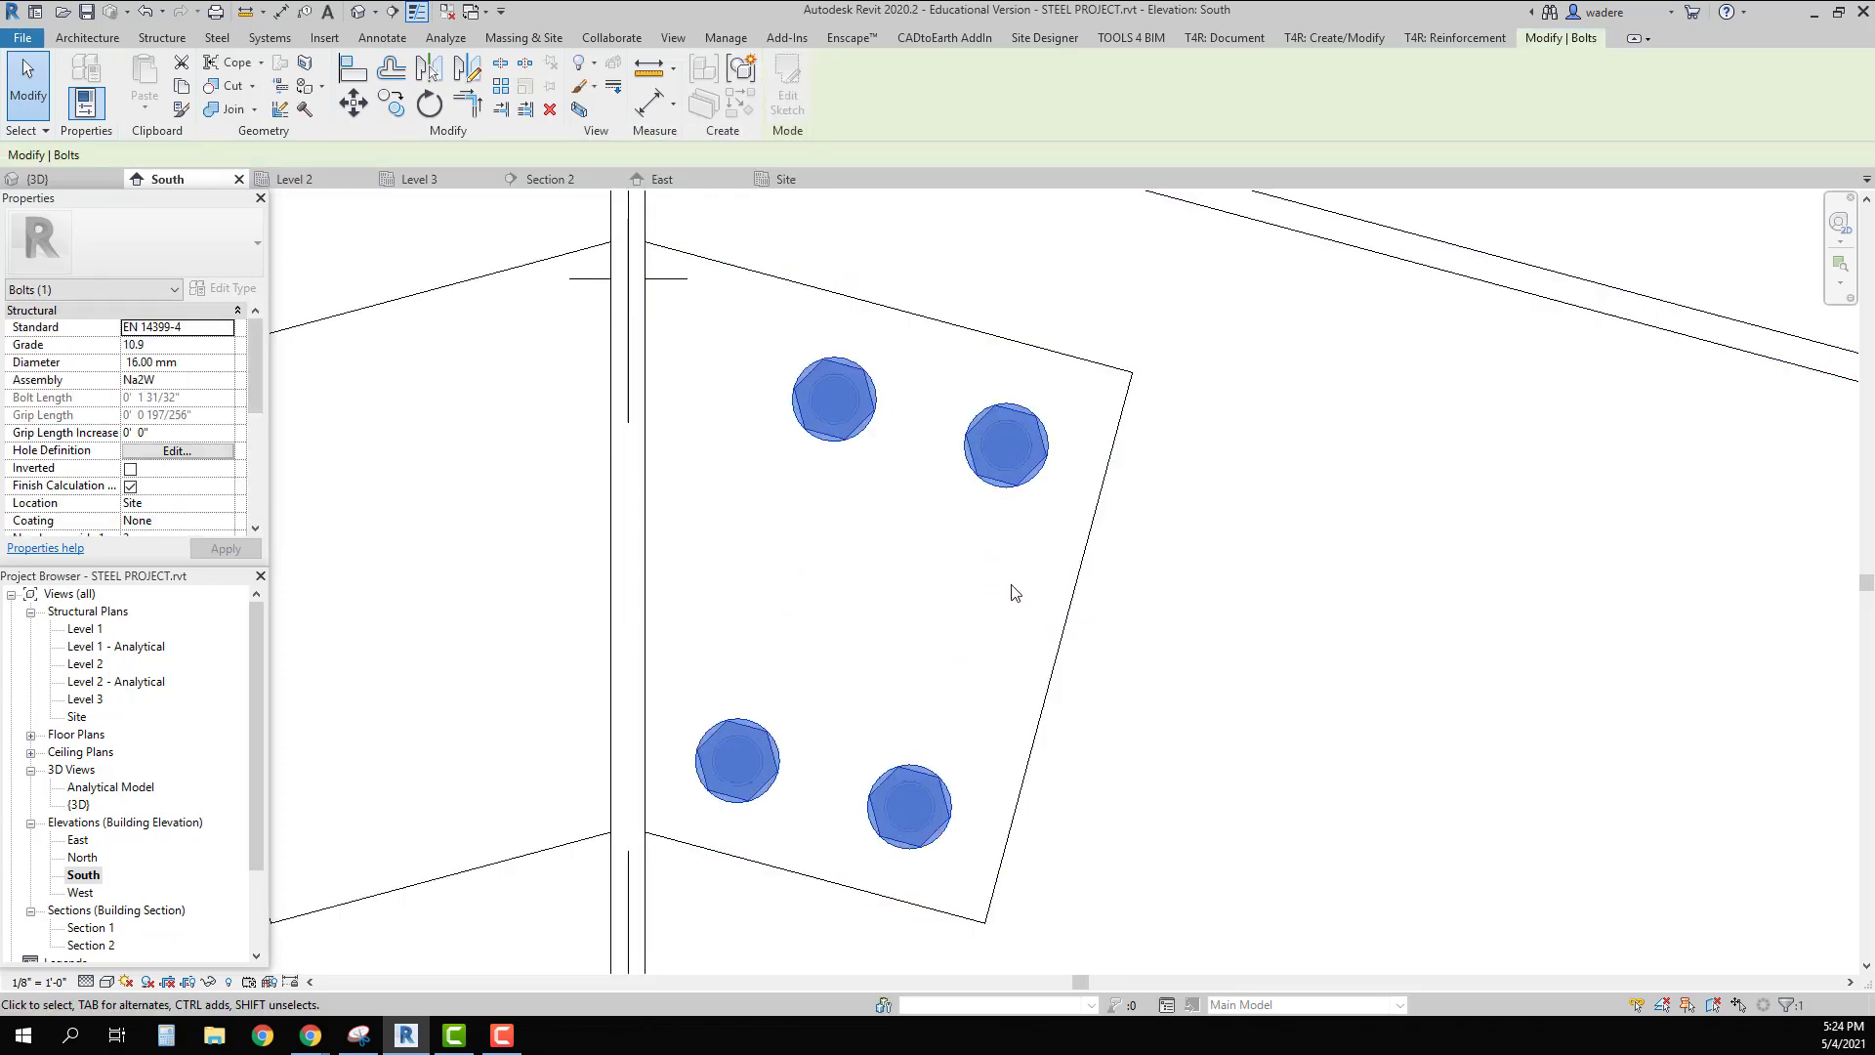
# Step: Set the new bolt pattern's Number on side 2 to 1
pyautogui.scroll(-3, 1013, 592)
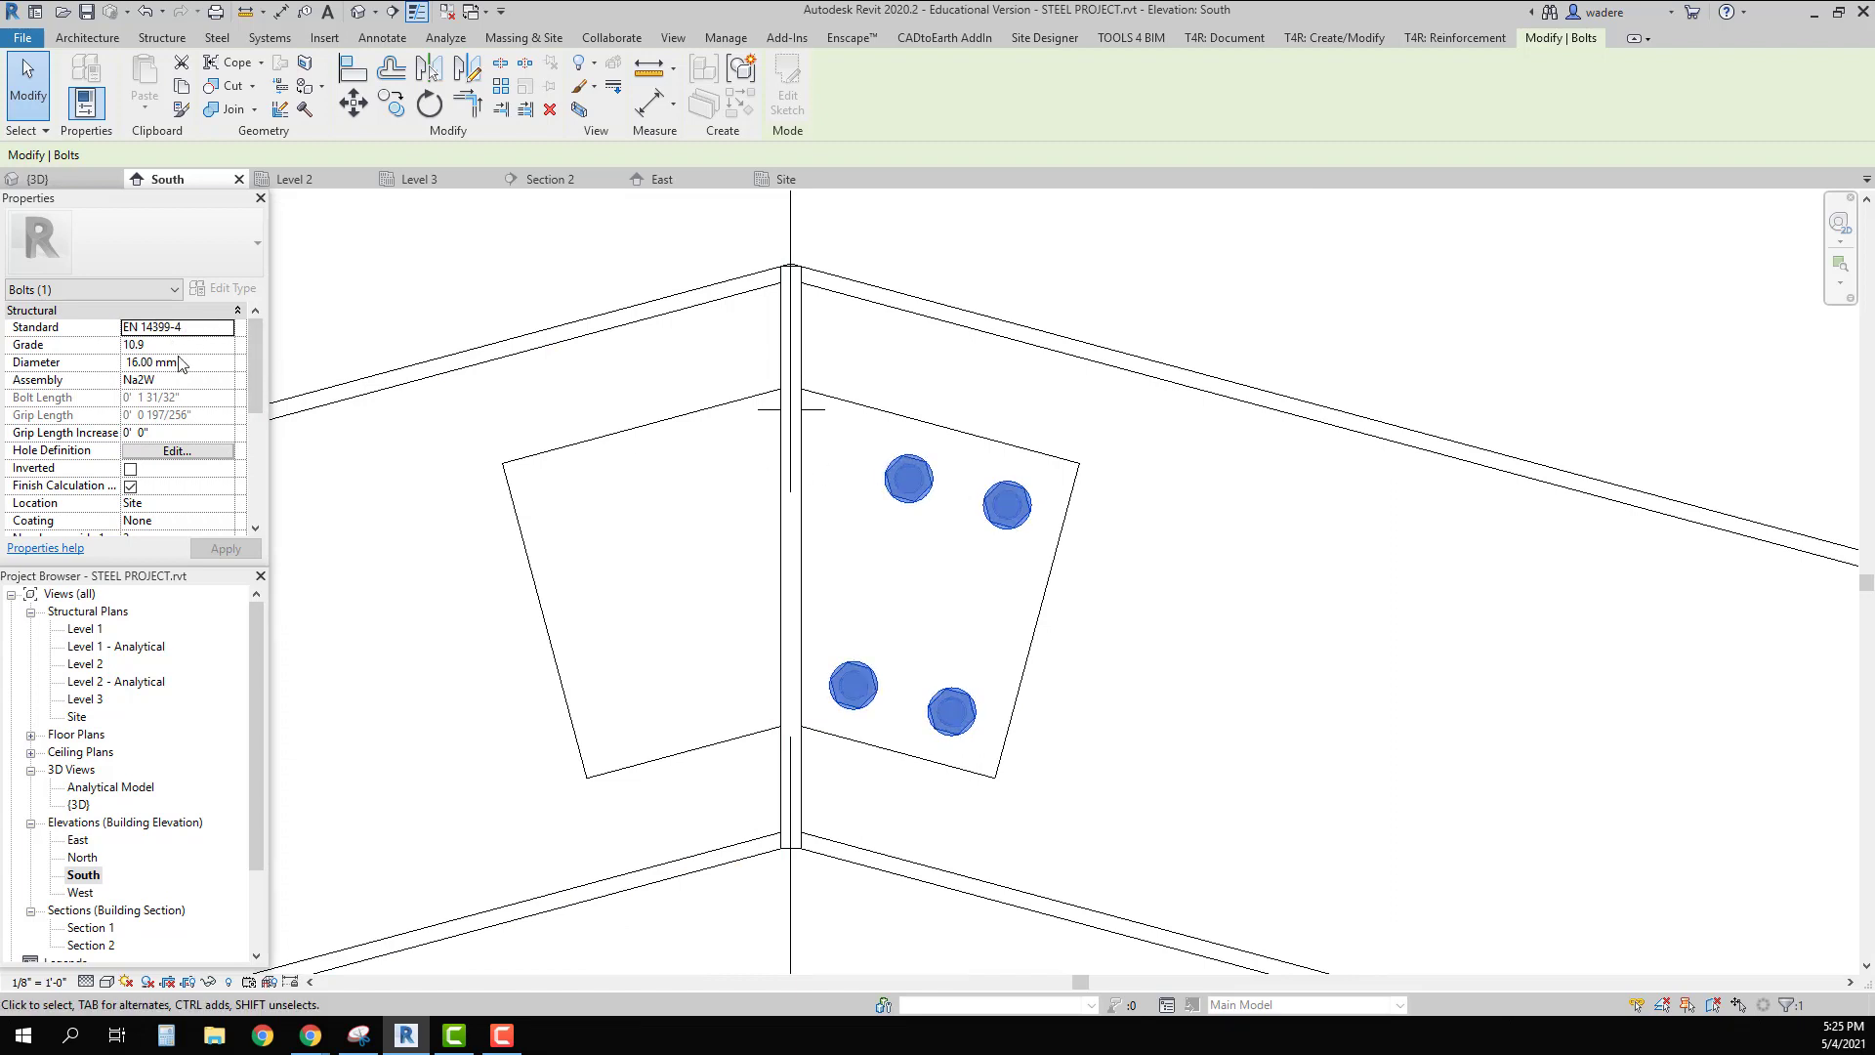
pyautogui.scroll(-5, 220, 424)
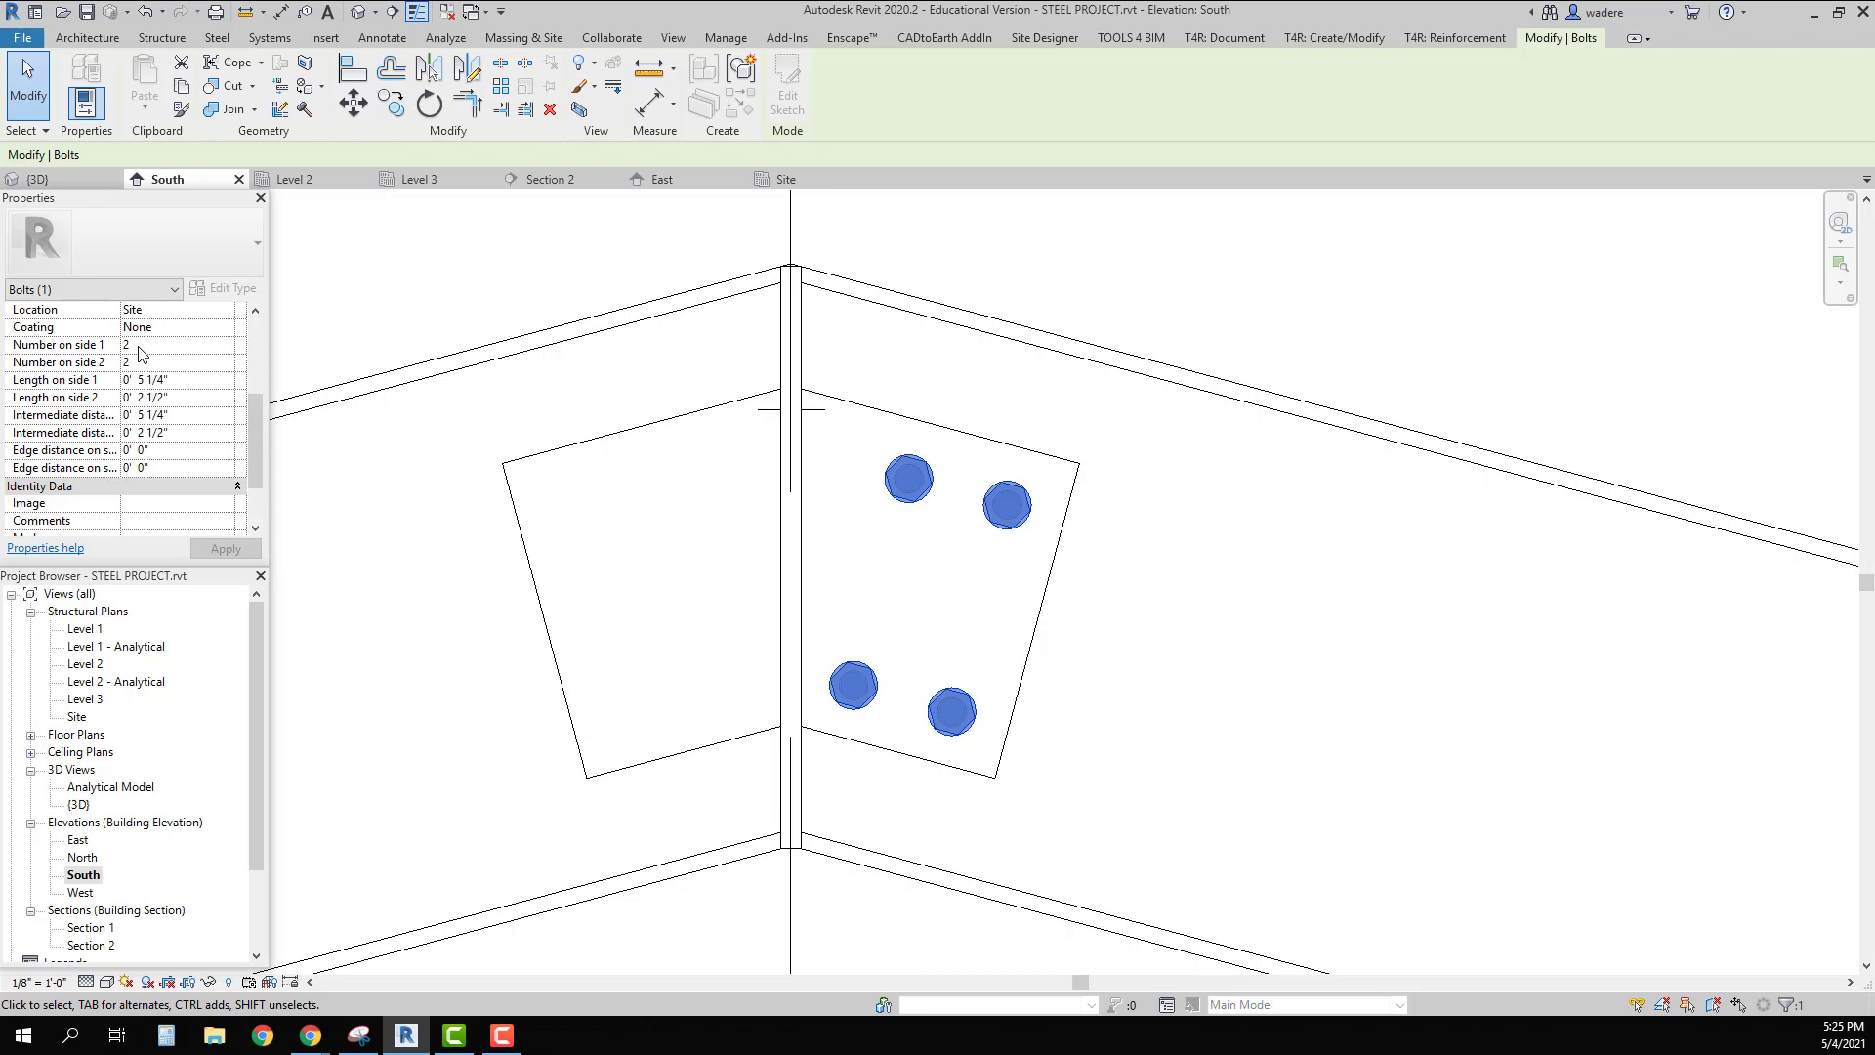
pyautogui.click(139, 347)
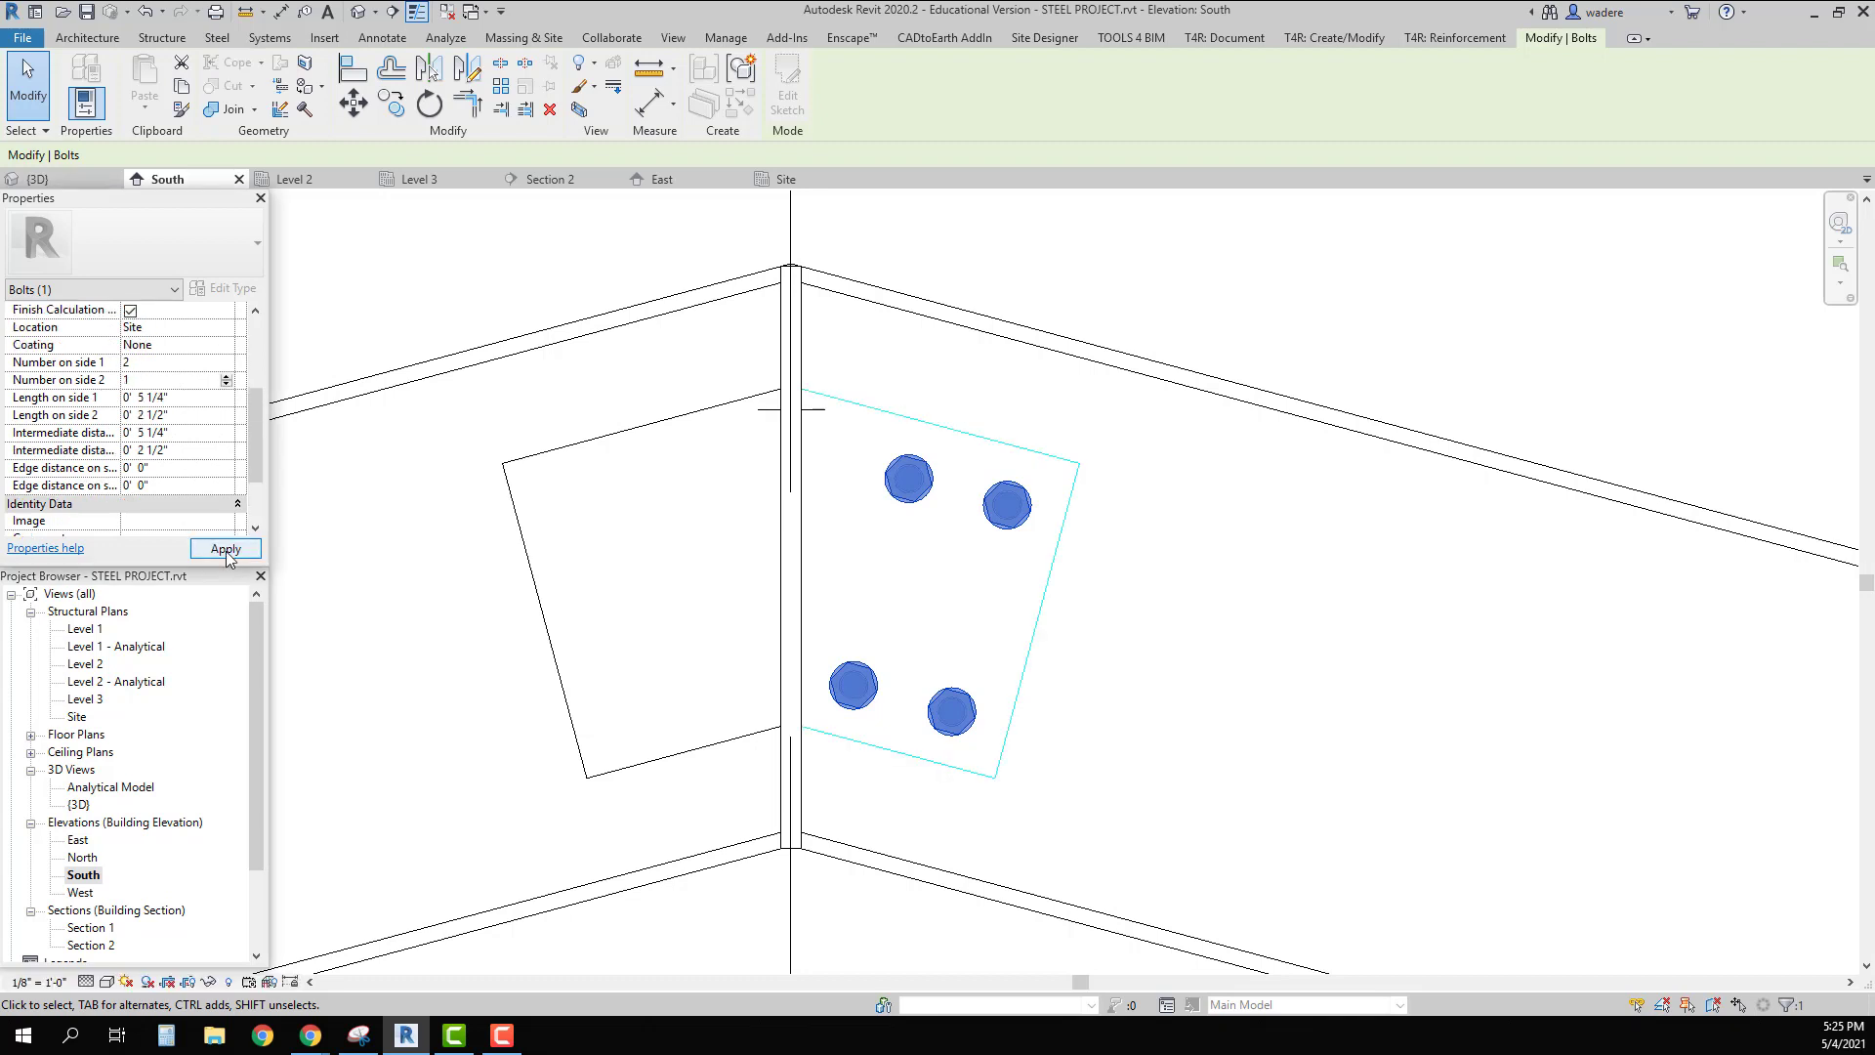
pyautogui.click(226, 551)
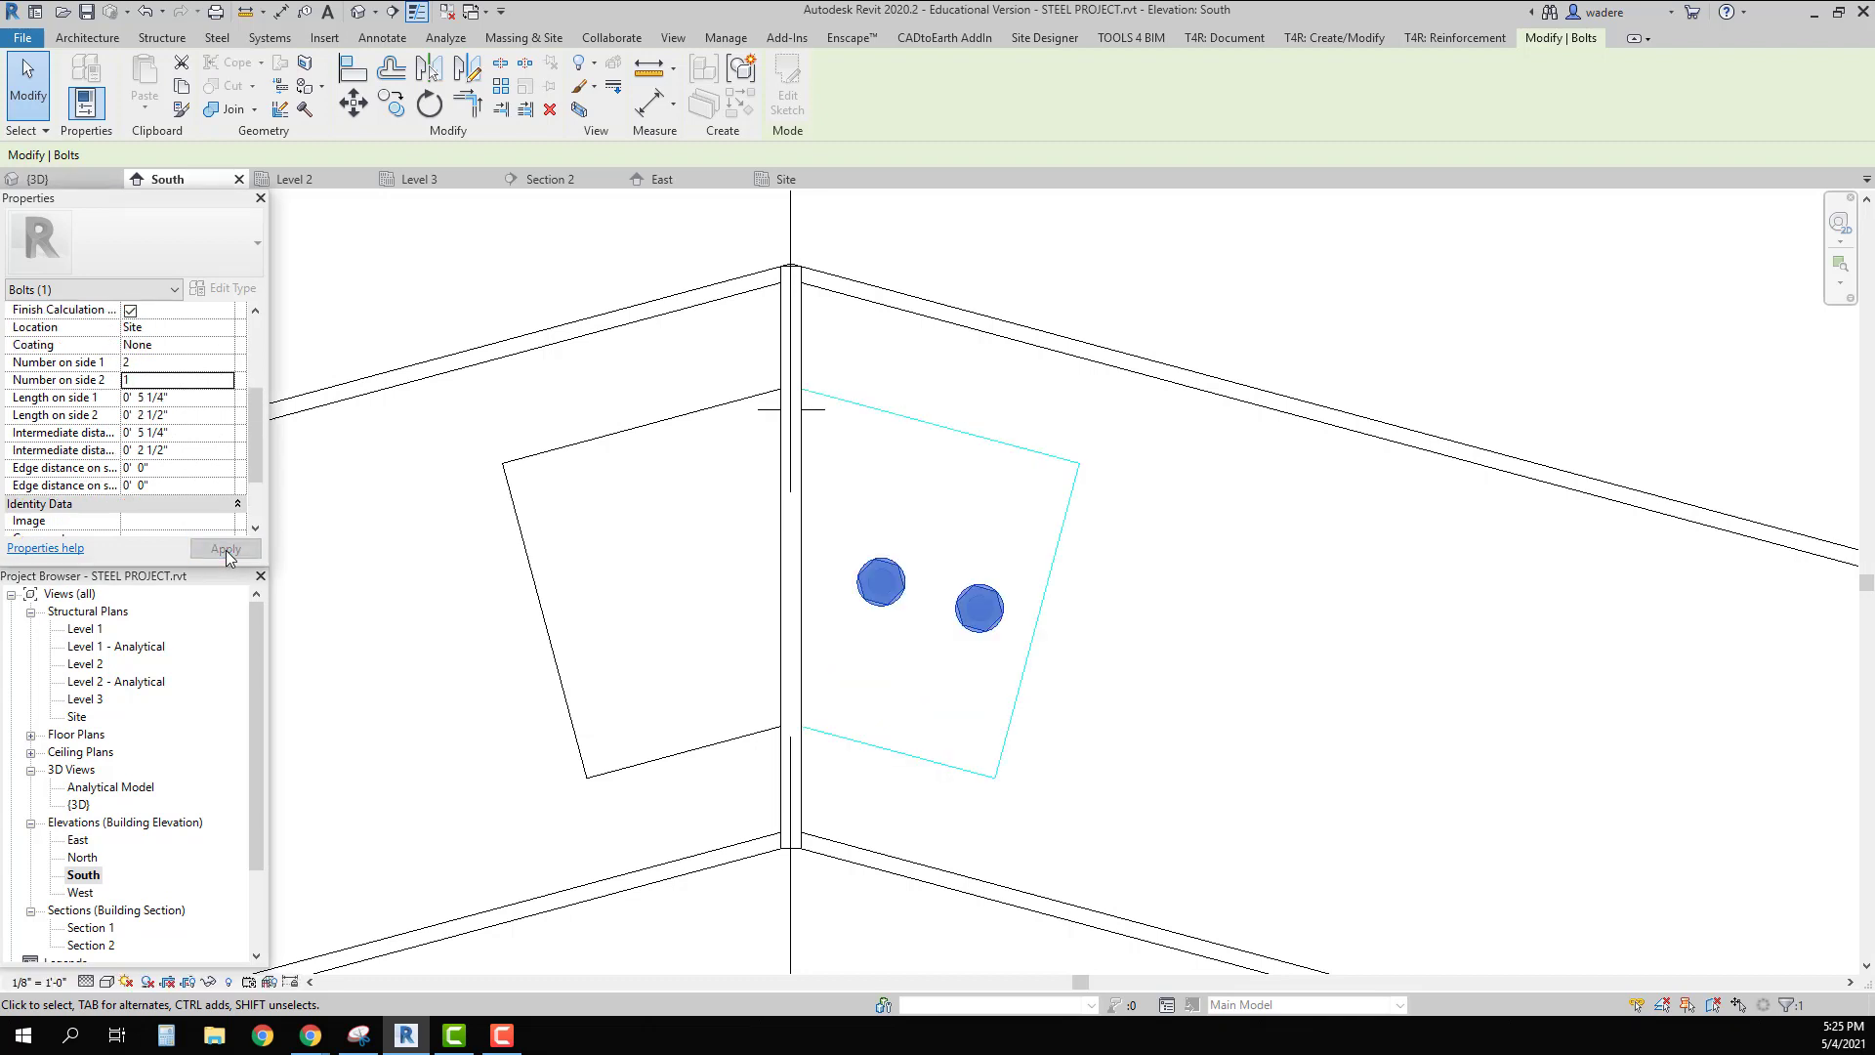
# Step: Set the bolt pattern's Number on side 2 to 2 and its Number on side 1 to 1
pyautogui.click(149, 362)
pyautogui.click(145, 380)
pyautogui.write('2')
pyautogui.click(145, 363)
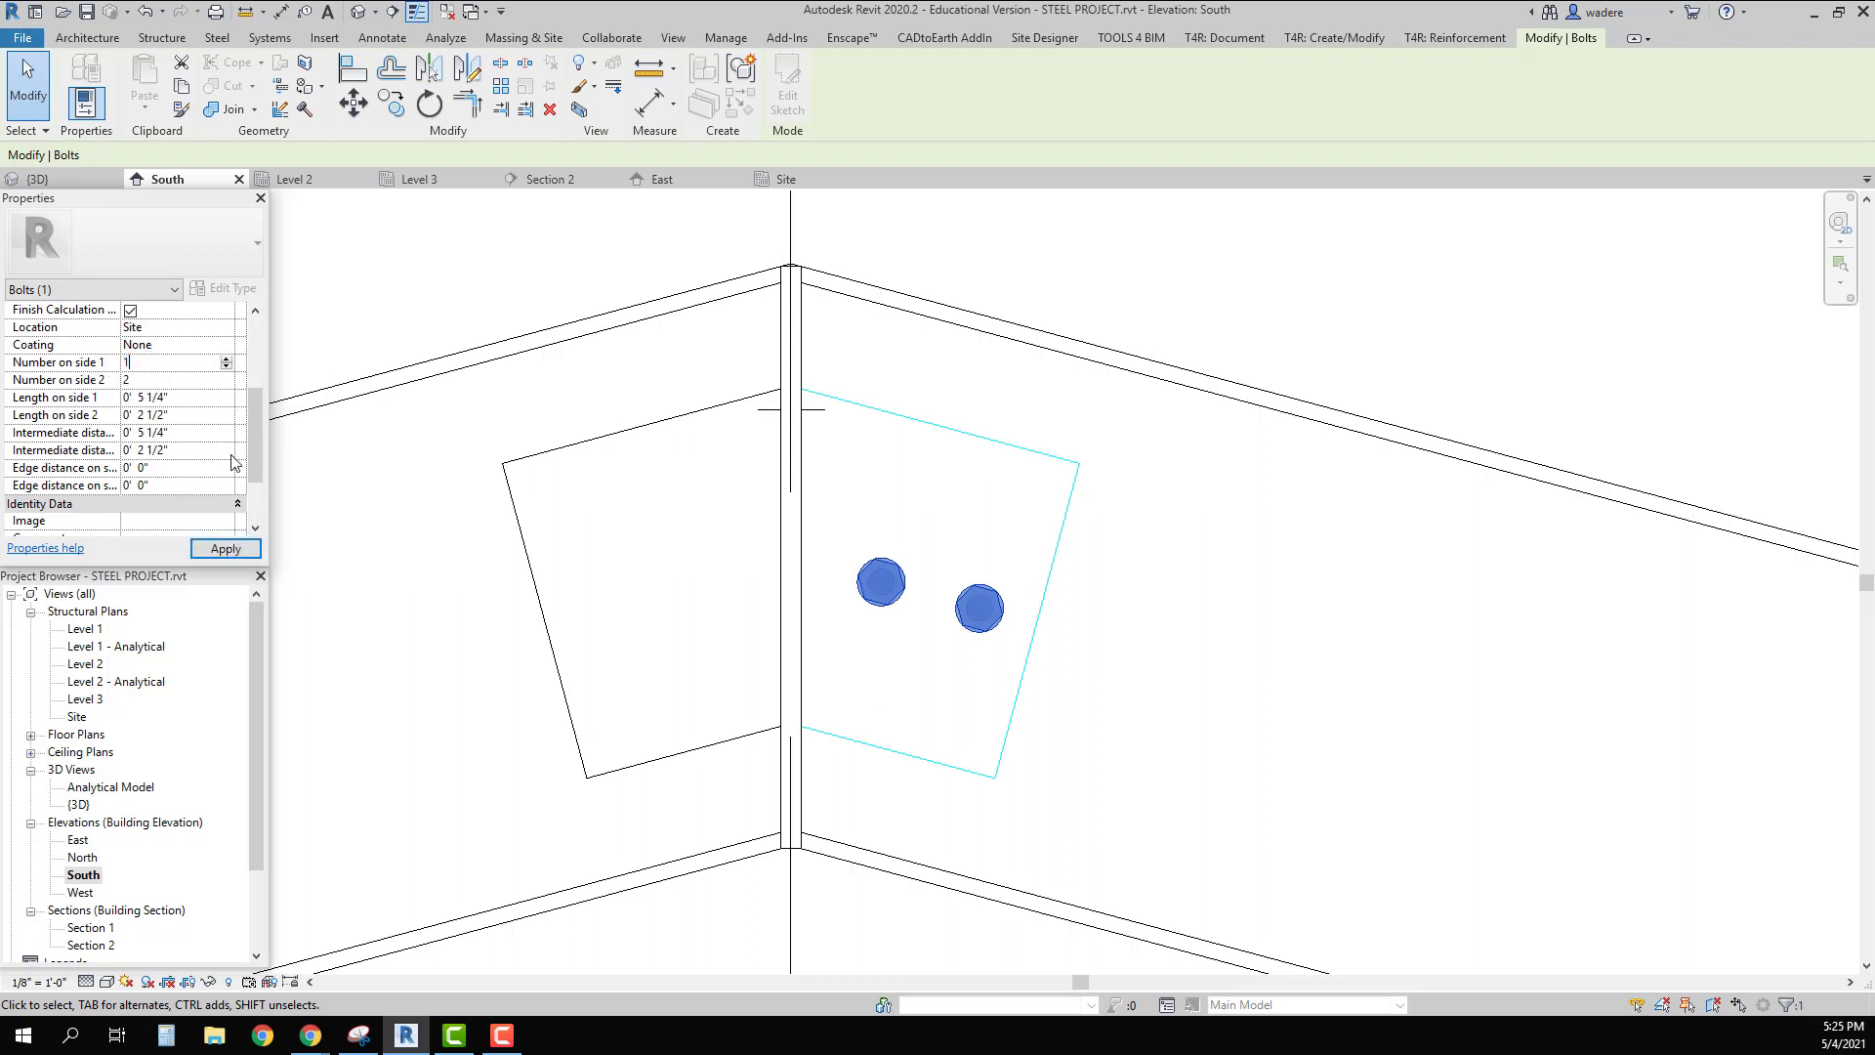
pyautogui.write('1')
pyautogui.click(222, 549)
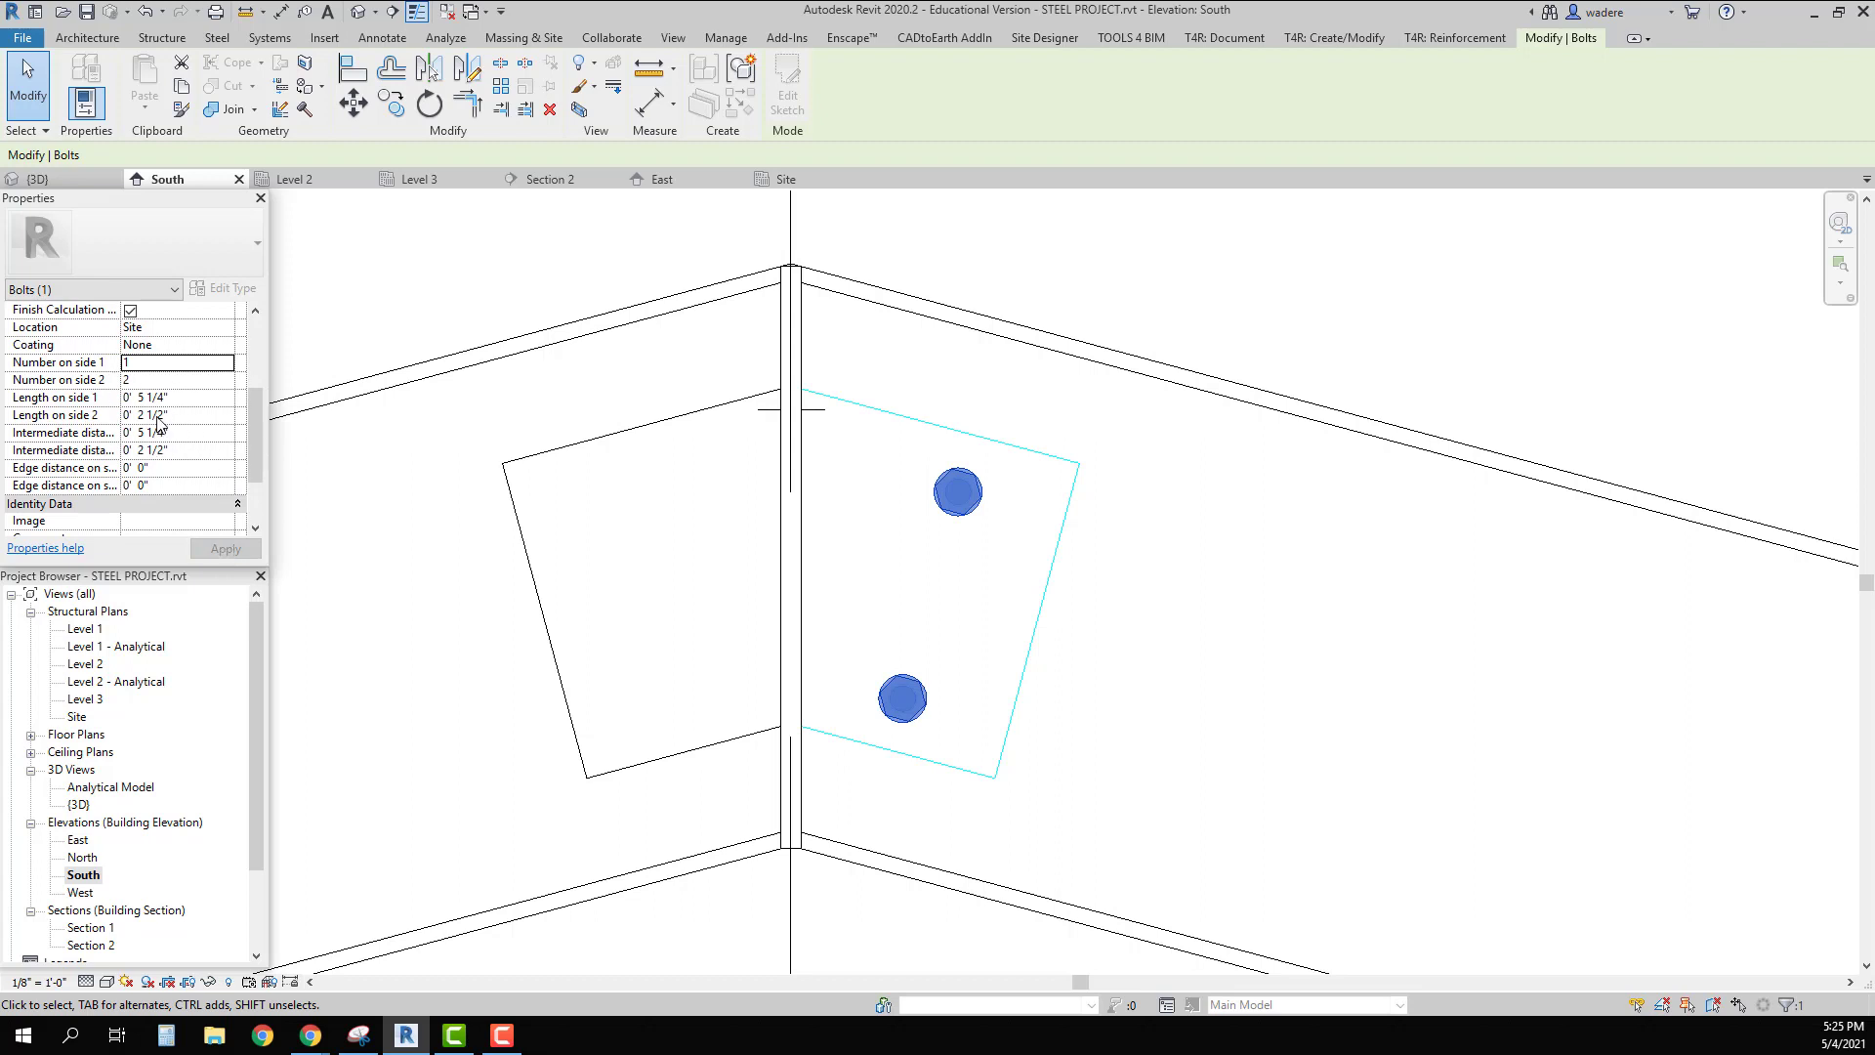
# Step: Set the bolt pattern's edge distances on side 1 and side 2 to 0' 1"
pyautogui.scroll(-2, 164, 452)
pyautogui.scroll(1, 150, 383)
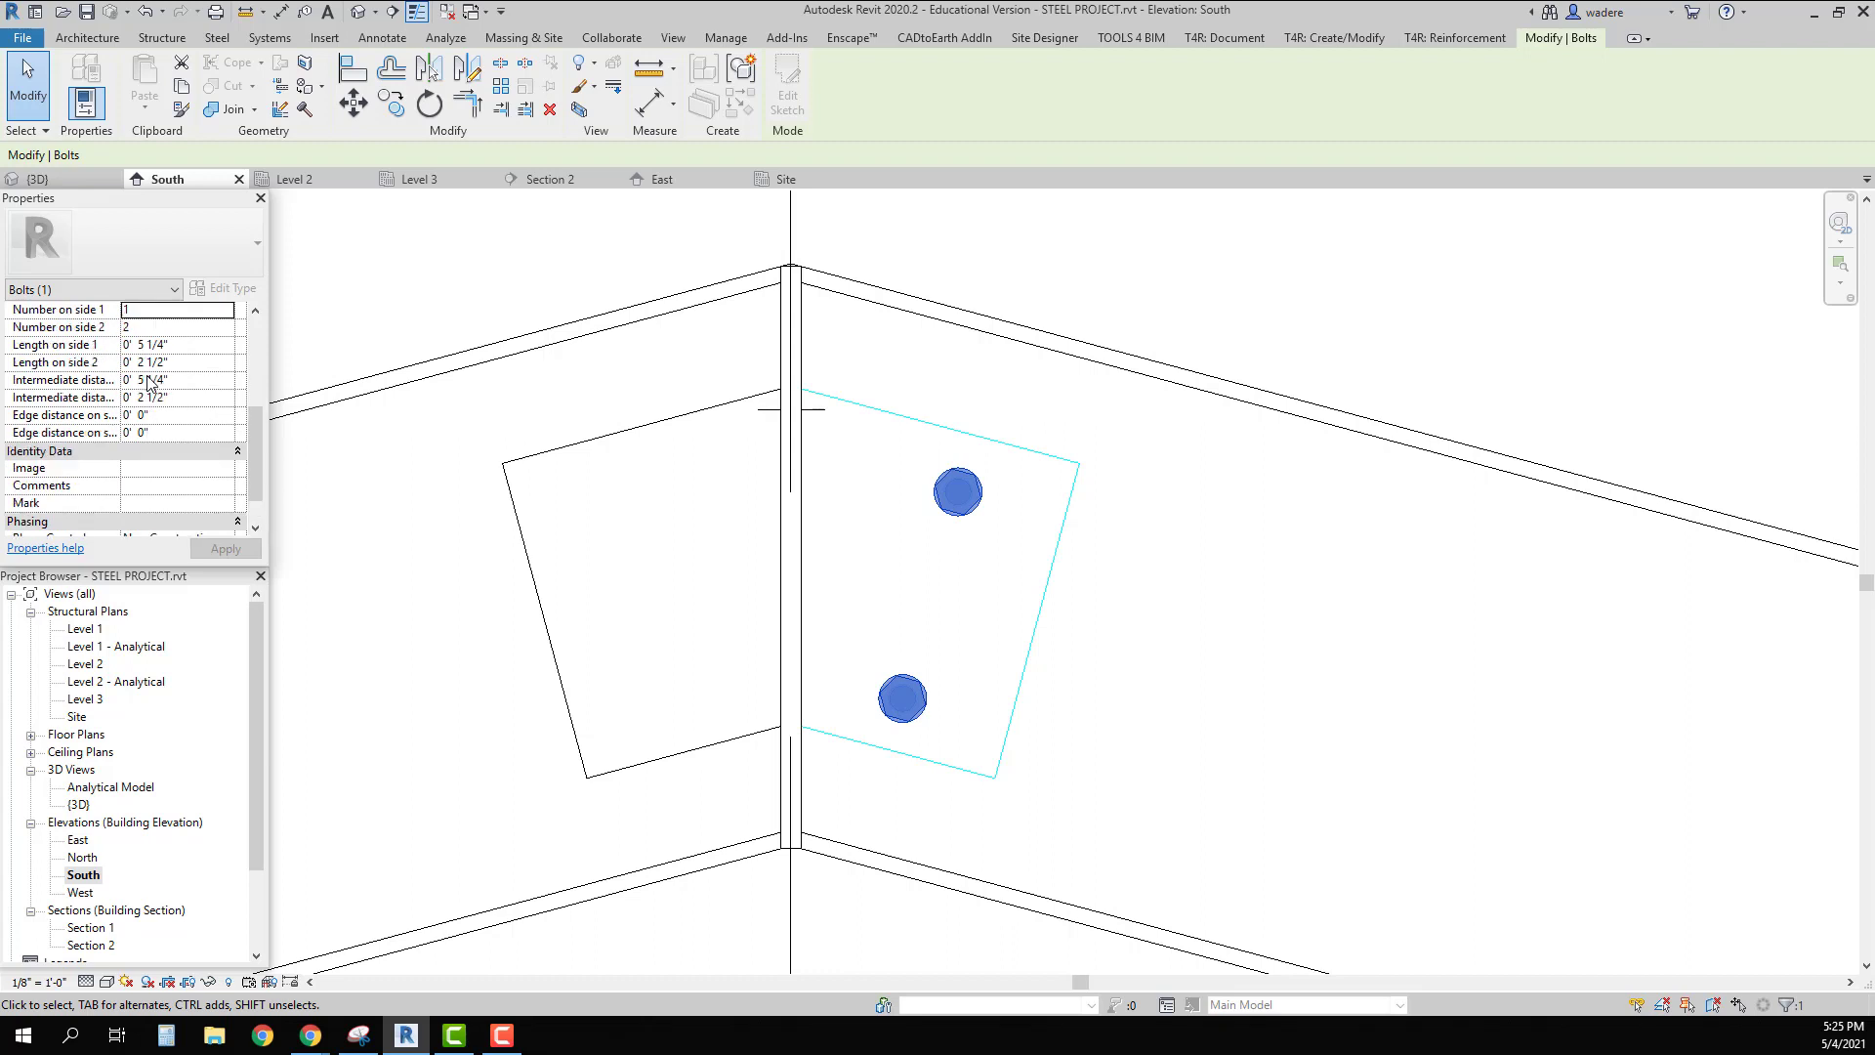
pyautogui.click(149, 416)
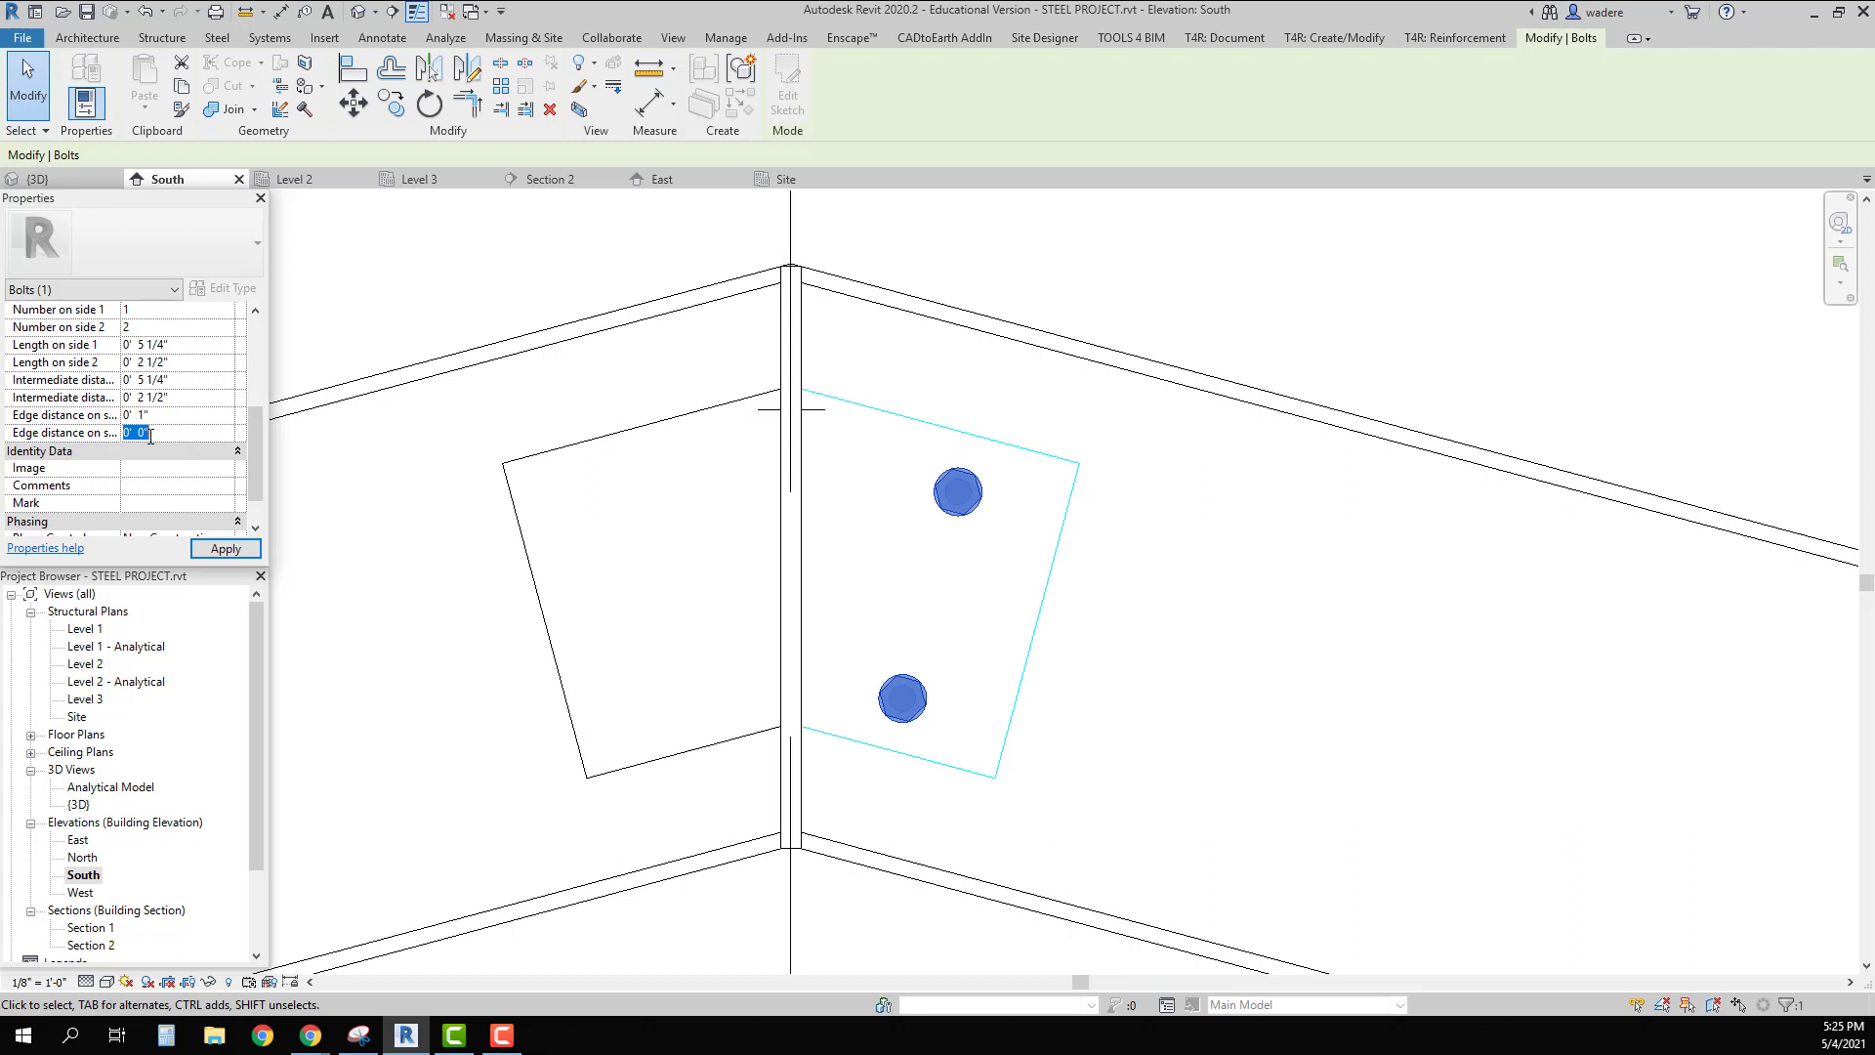
pyautogui.click(144, 434)
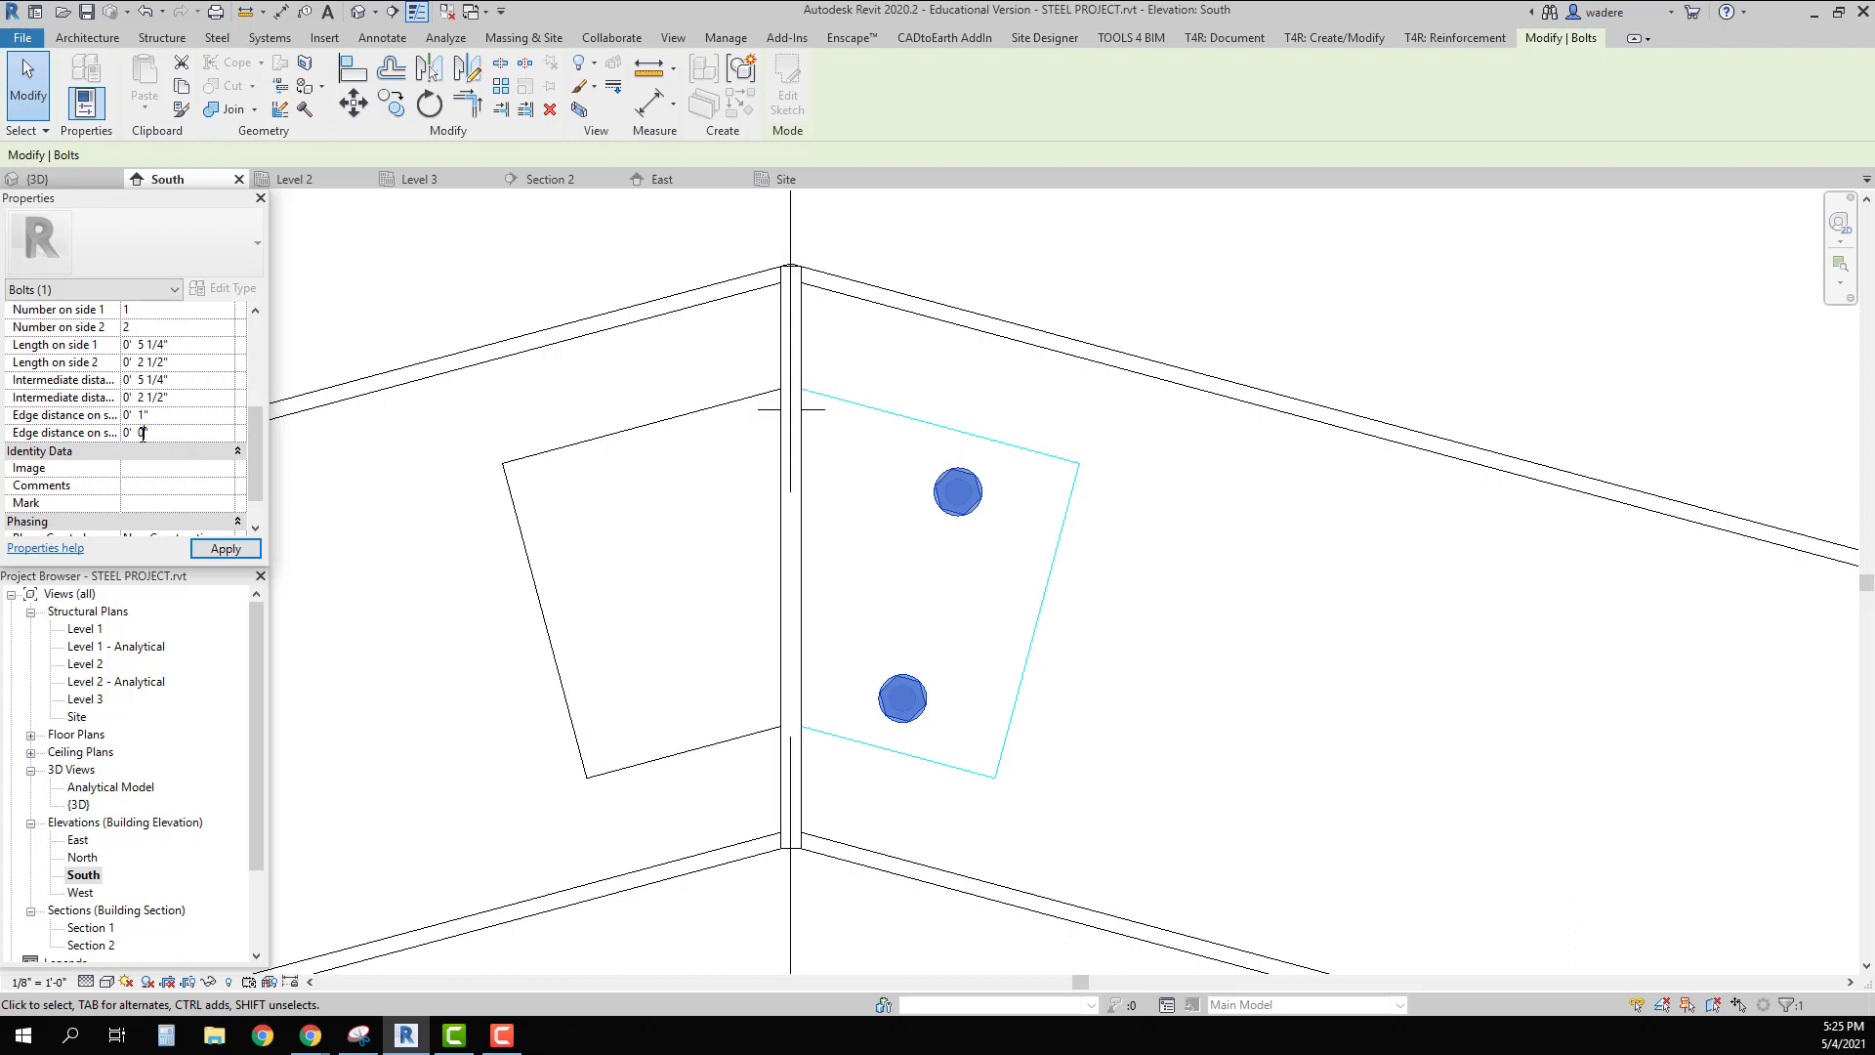
pyautogui.click(220, 548)
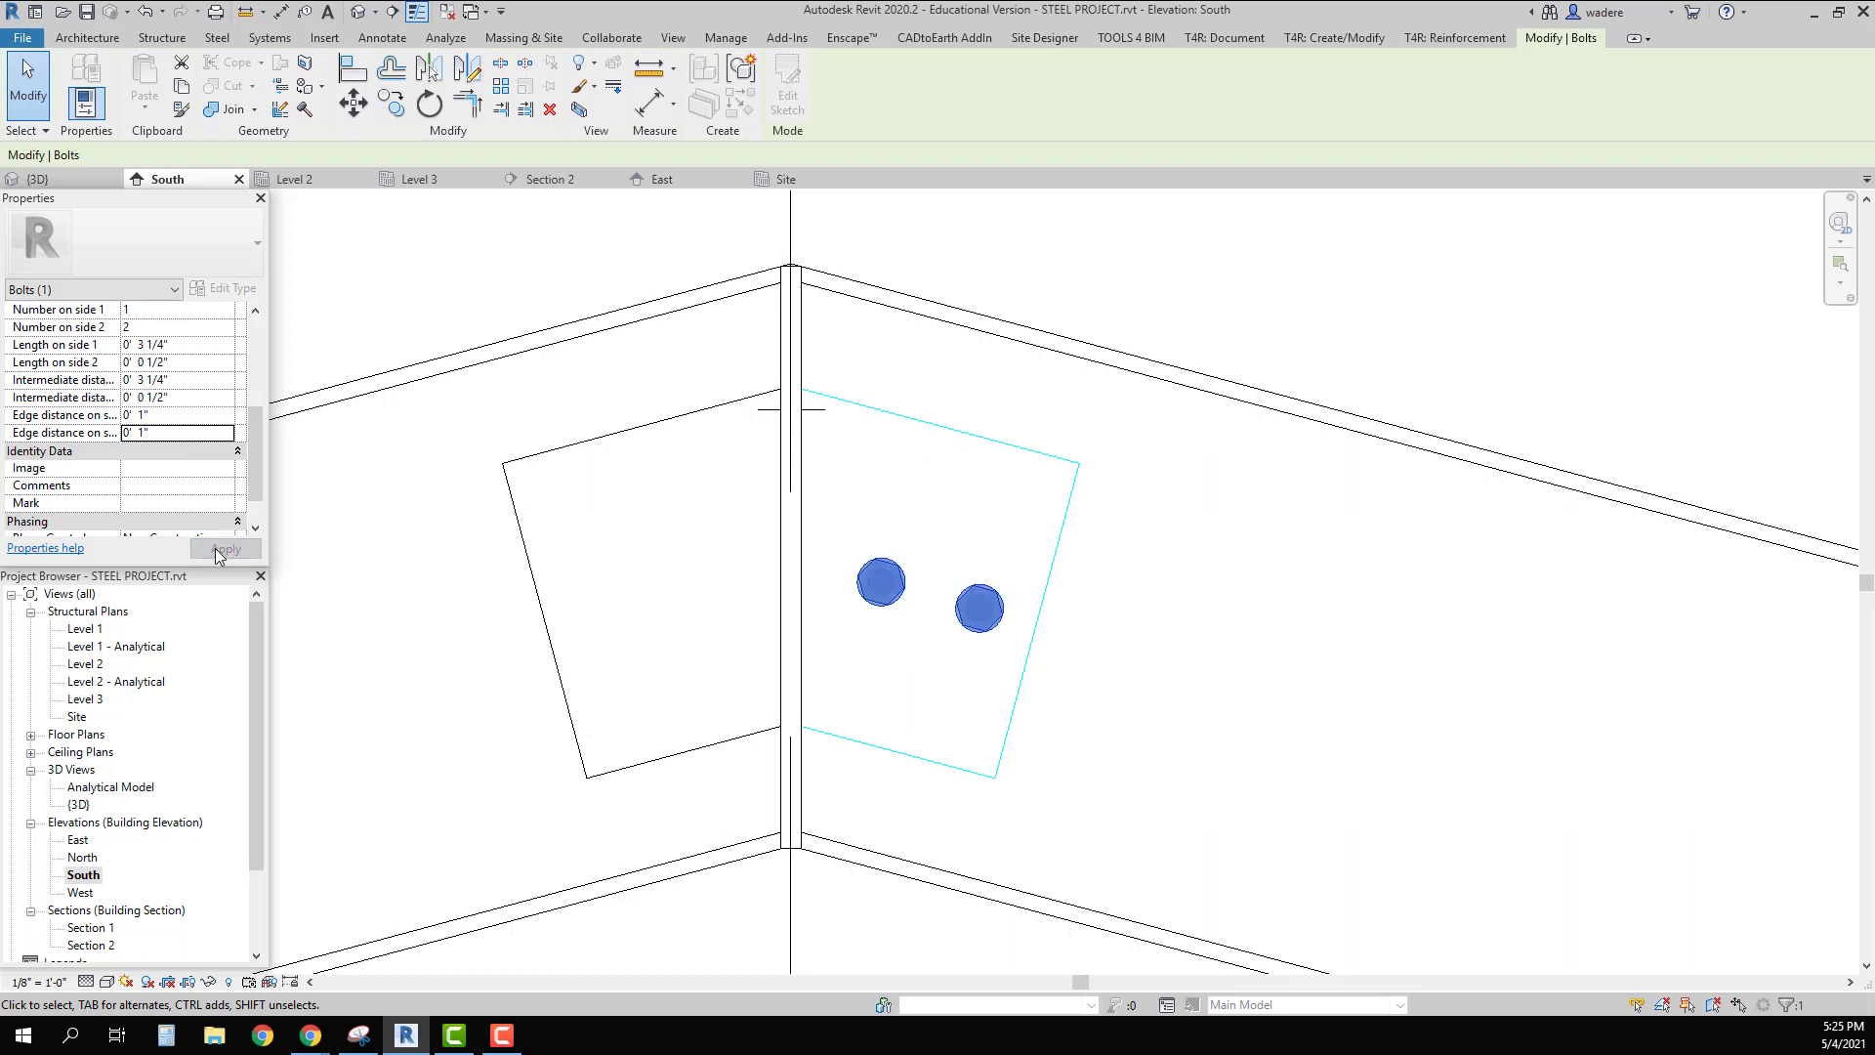
pyautogui.scroll(3, 199, 388)
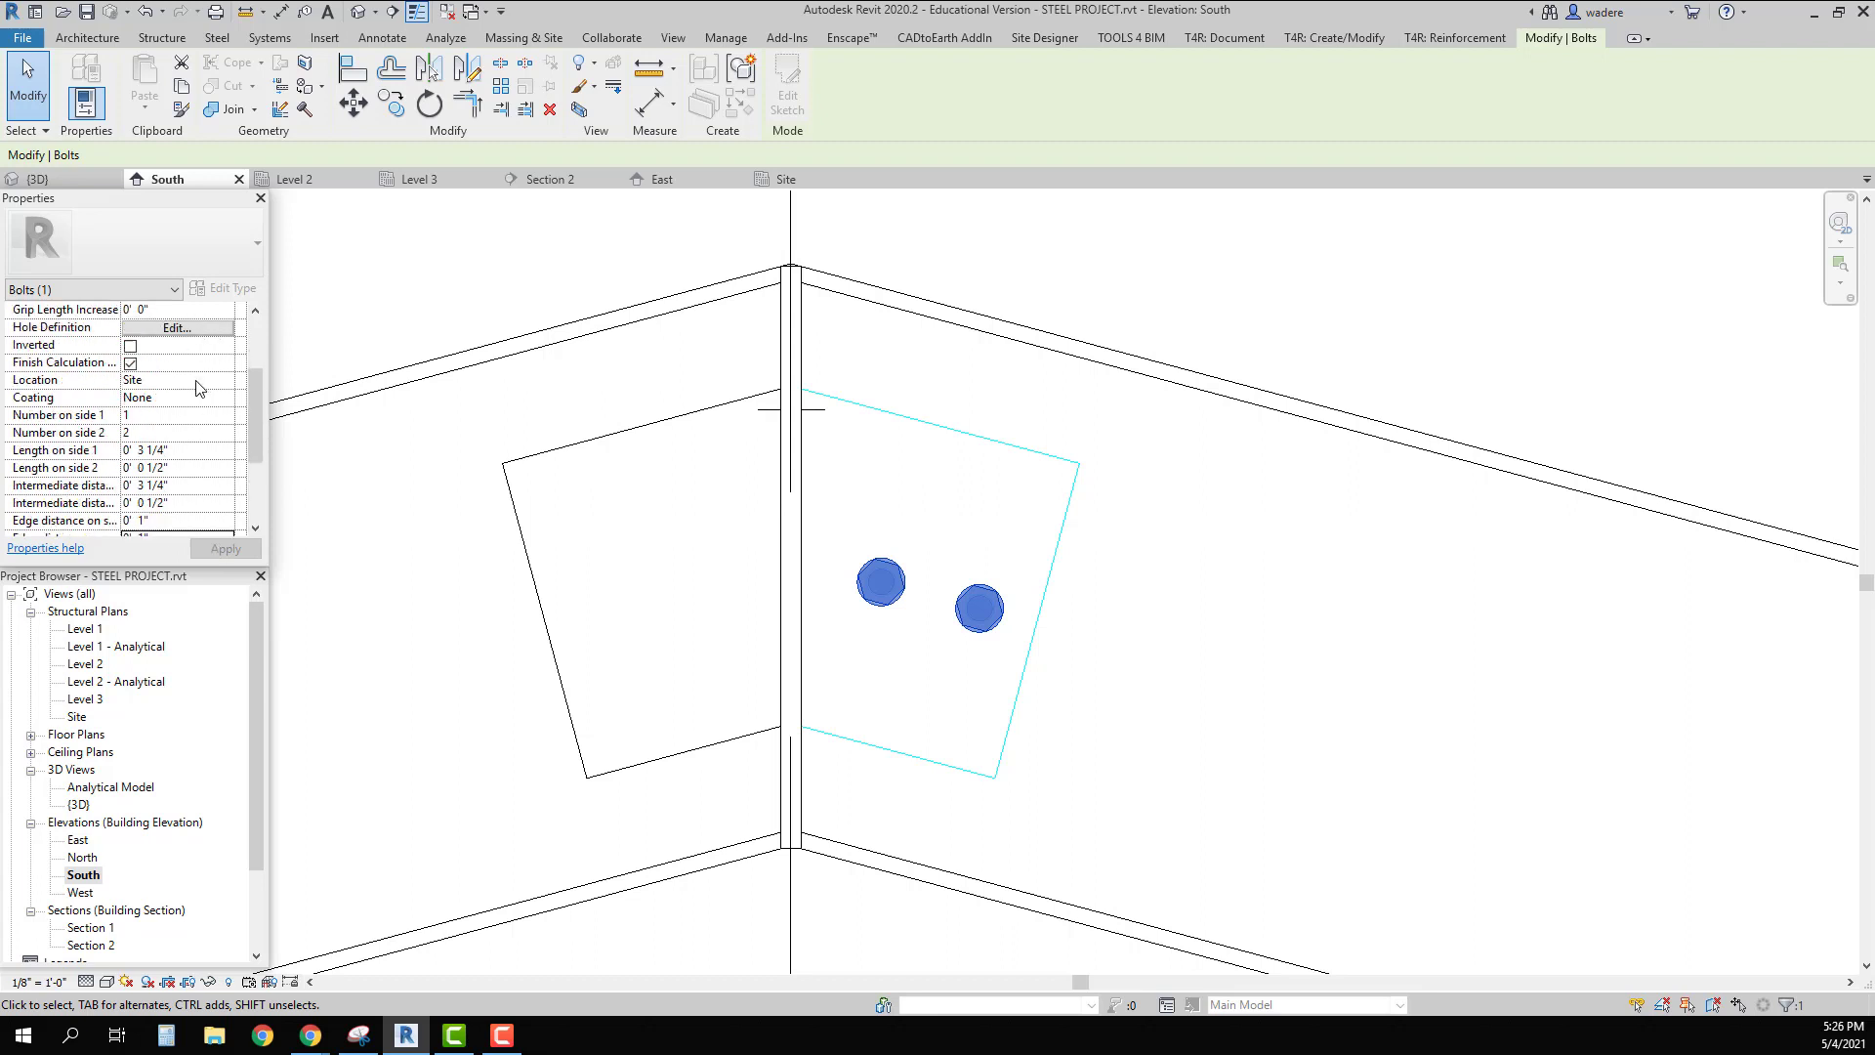
# Step: Review the bolt pattern's properties and undo the recent changes to its bolt numbers and edge distances
pyautogui.scroll(-1, 198, 388)
pyautogui.scroll(4, 198, 388)
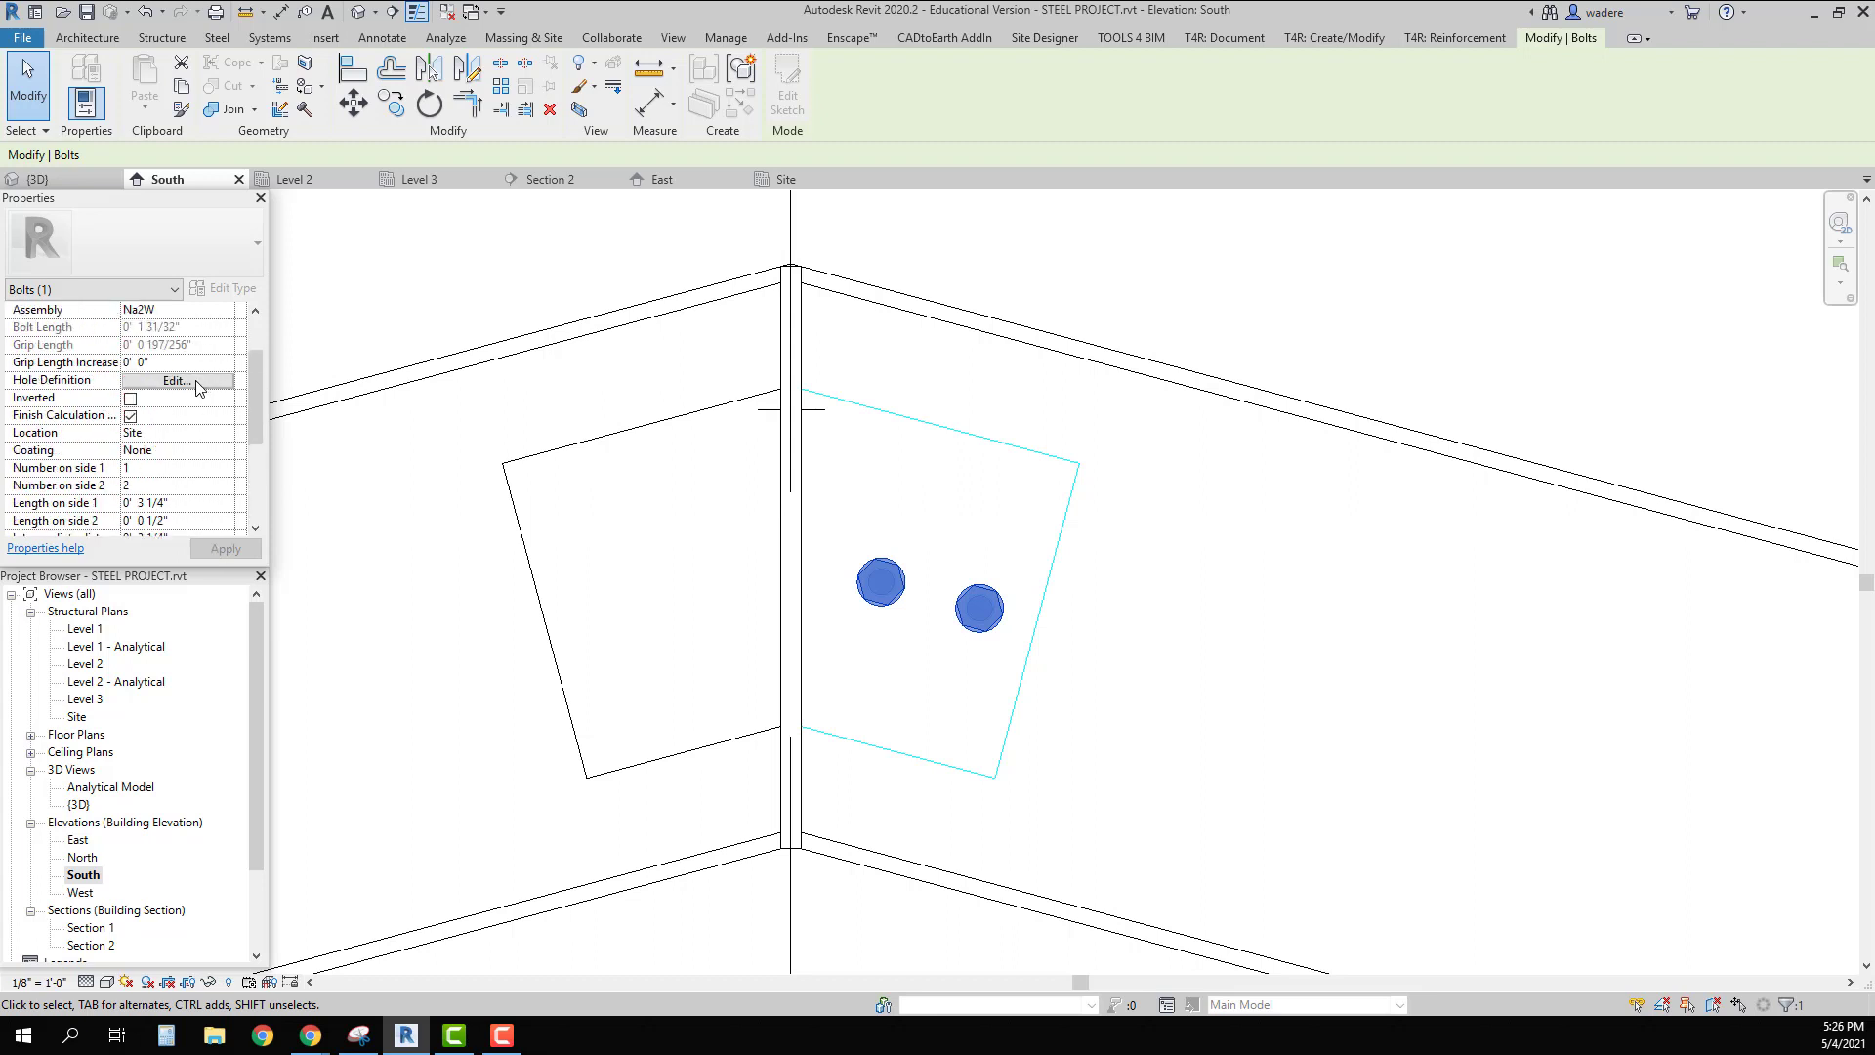
pyautogui.scroll(-4, 197, 394)
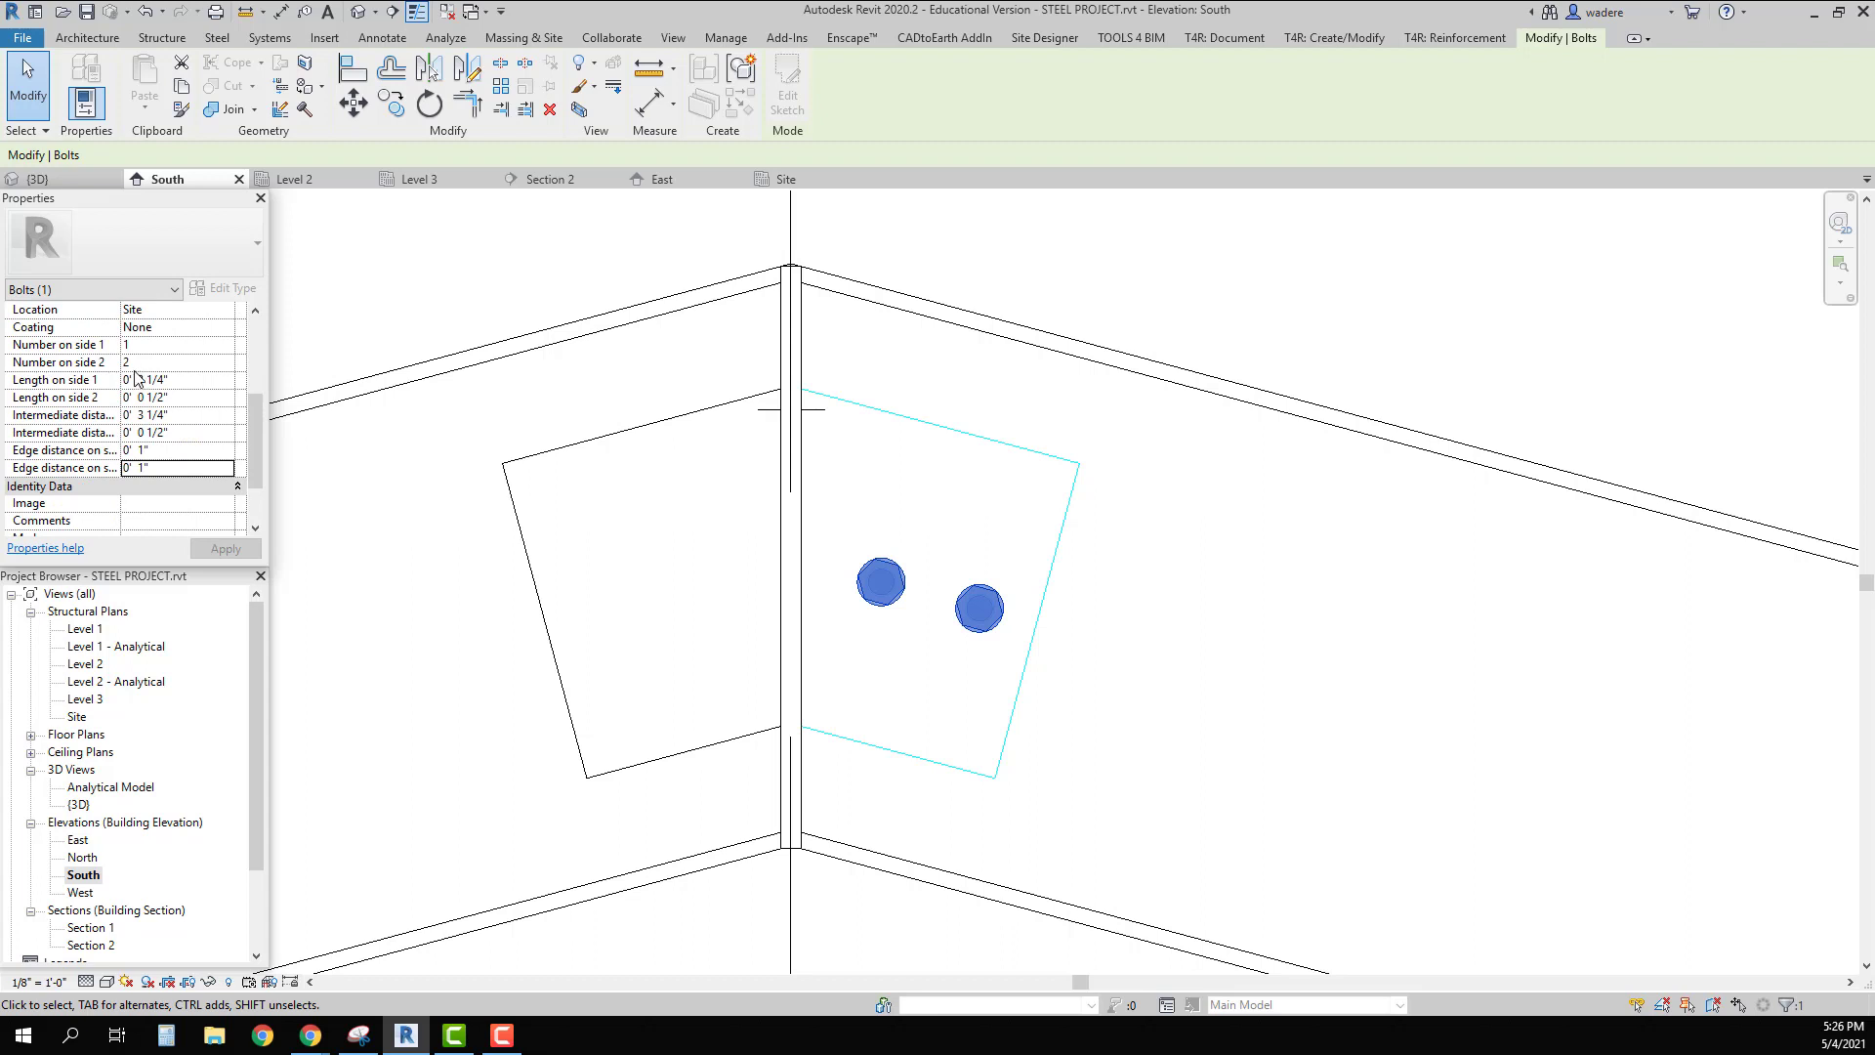
pyautogui.click(145, 13)
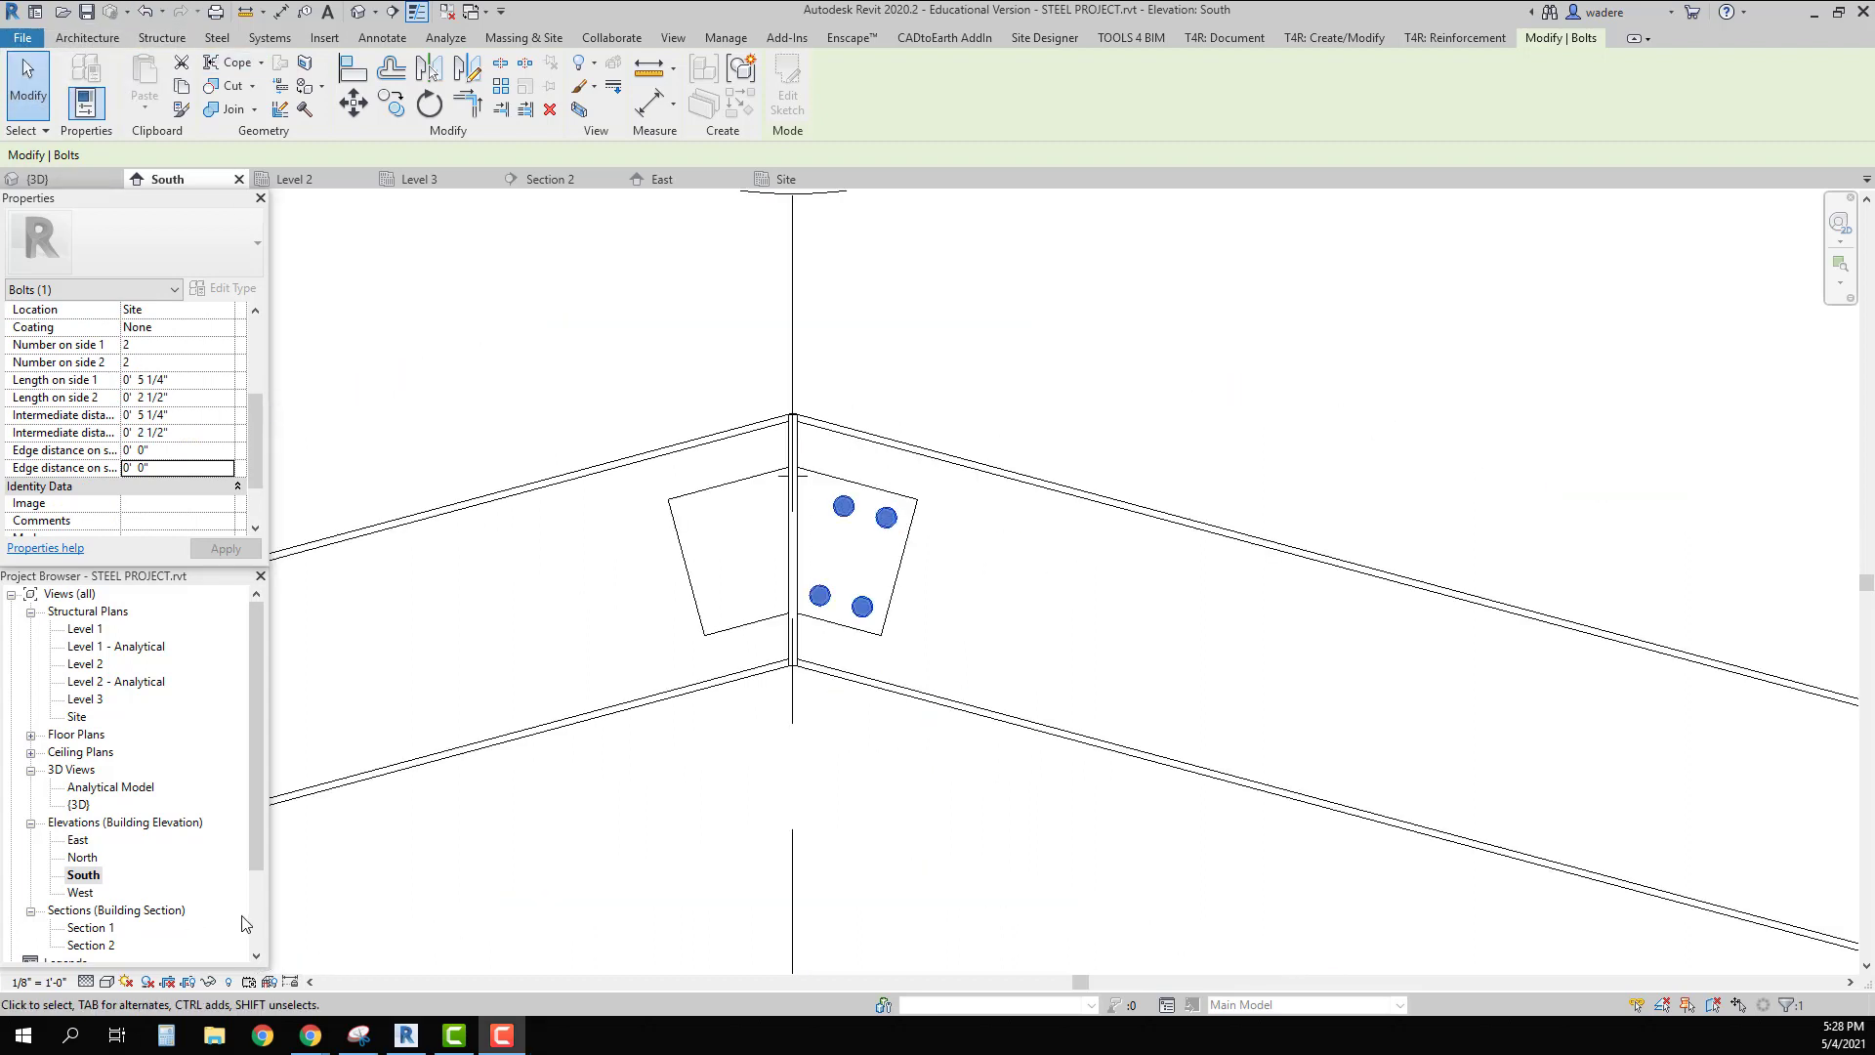
# Step: Mirror a copy of the four-bolt pattern across the ridge centerline in the Site plan onto the opposite web plates and check it in 3D
pyautogui.doubleClick(78, 804)
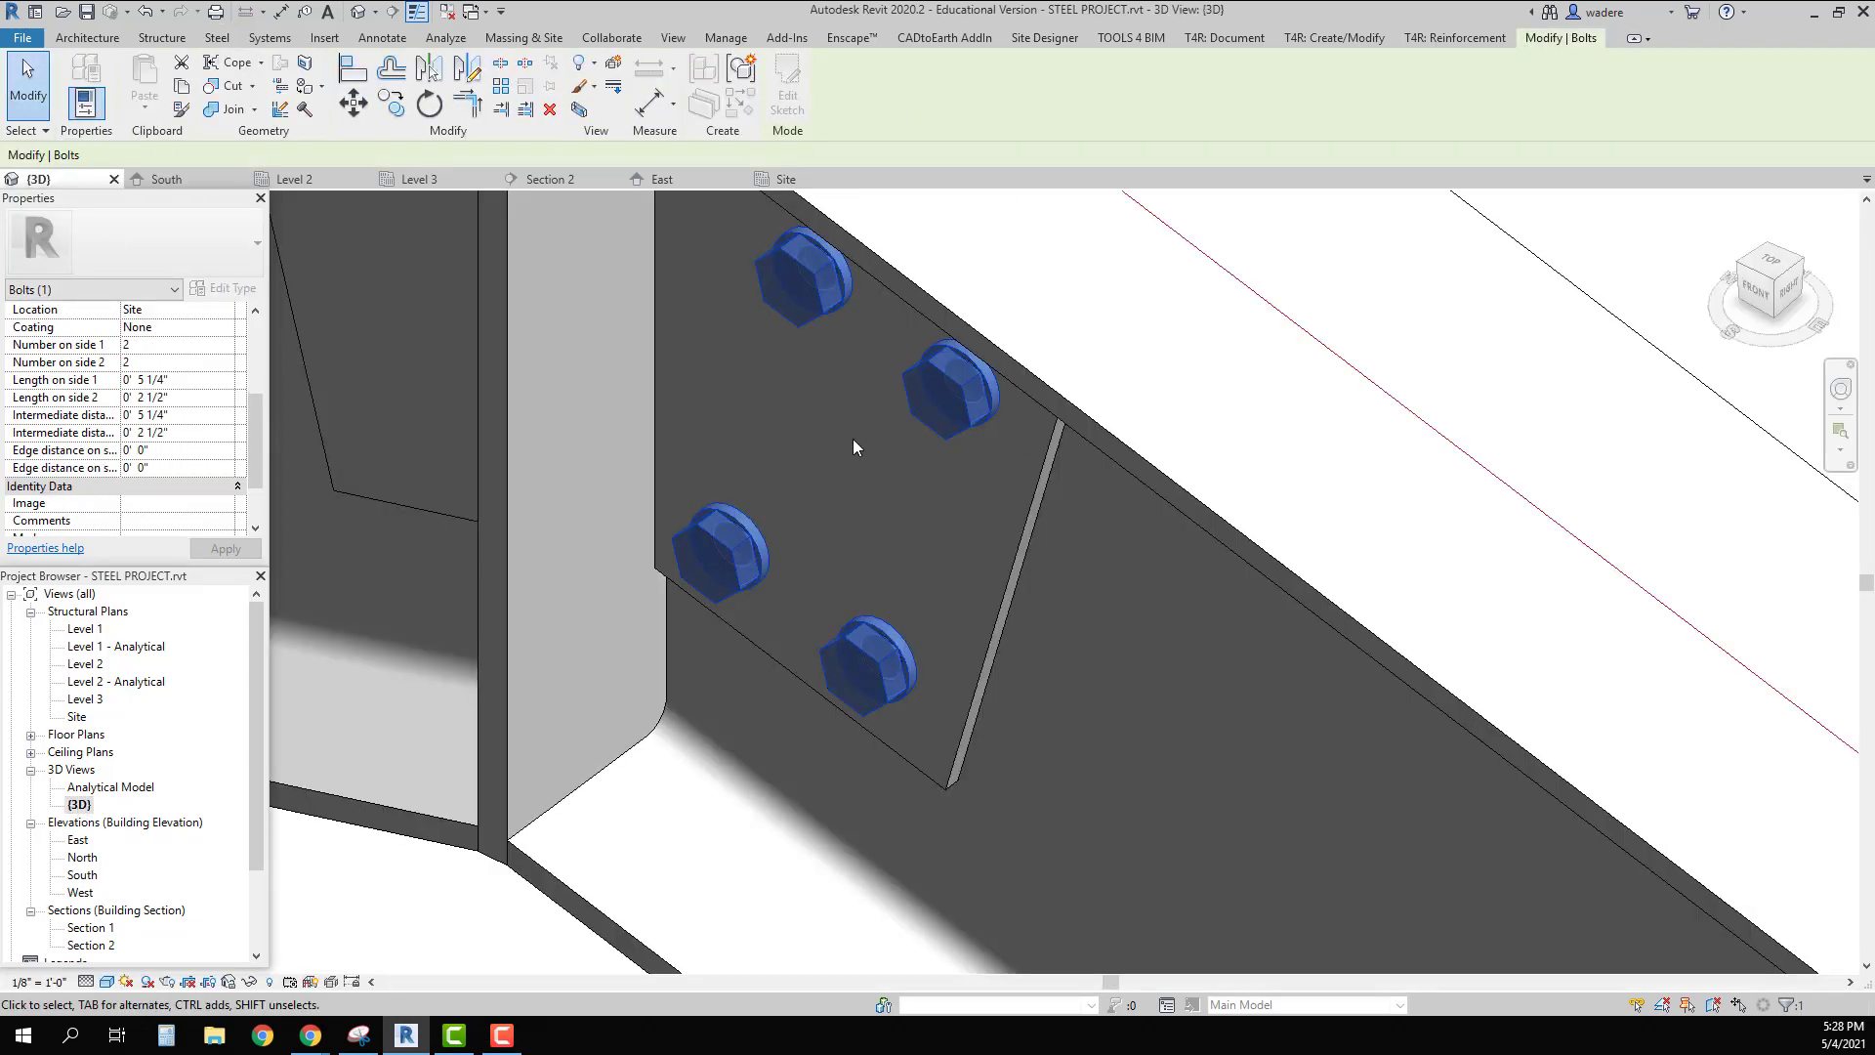
pyautogui.scroll(-4, 853, 441)
pyautogui.keyDown('shift'); pyautogui.moveTo(852, 442); pyautogui.dragTo(1067, 349, button='middle'); pyautogui.keyUp('shift')
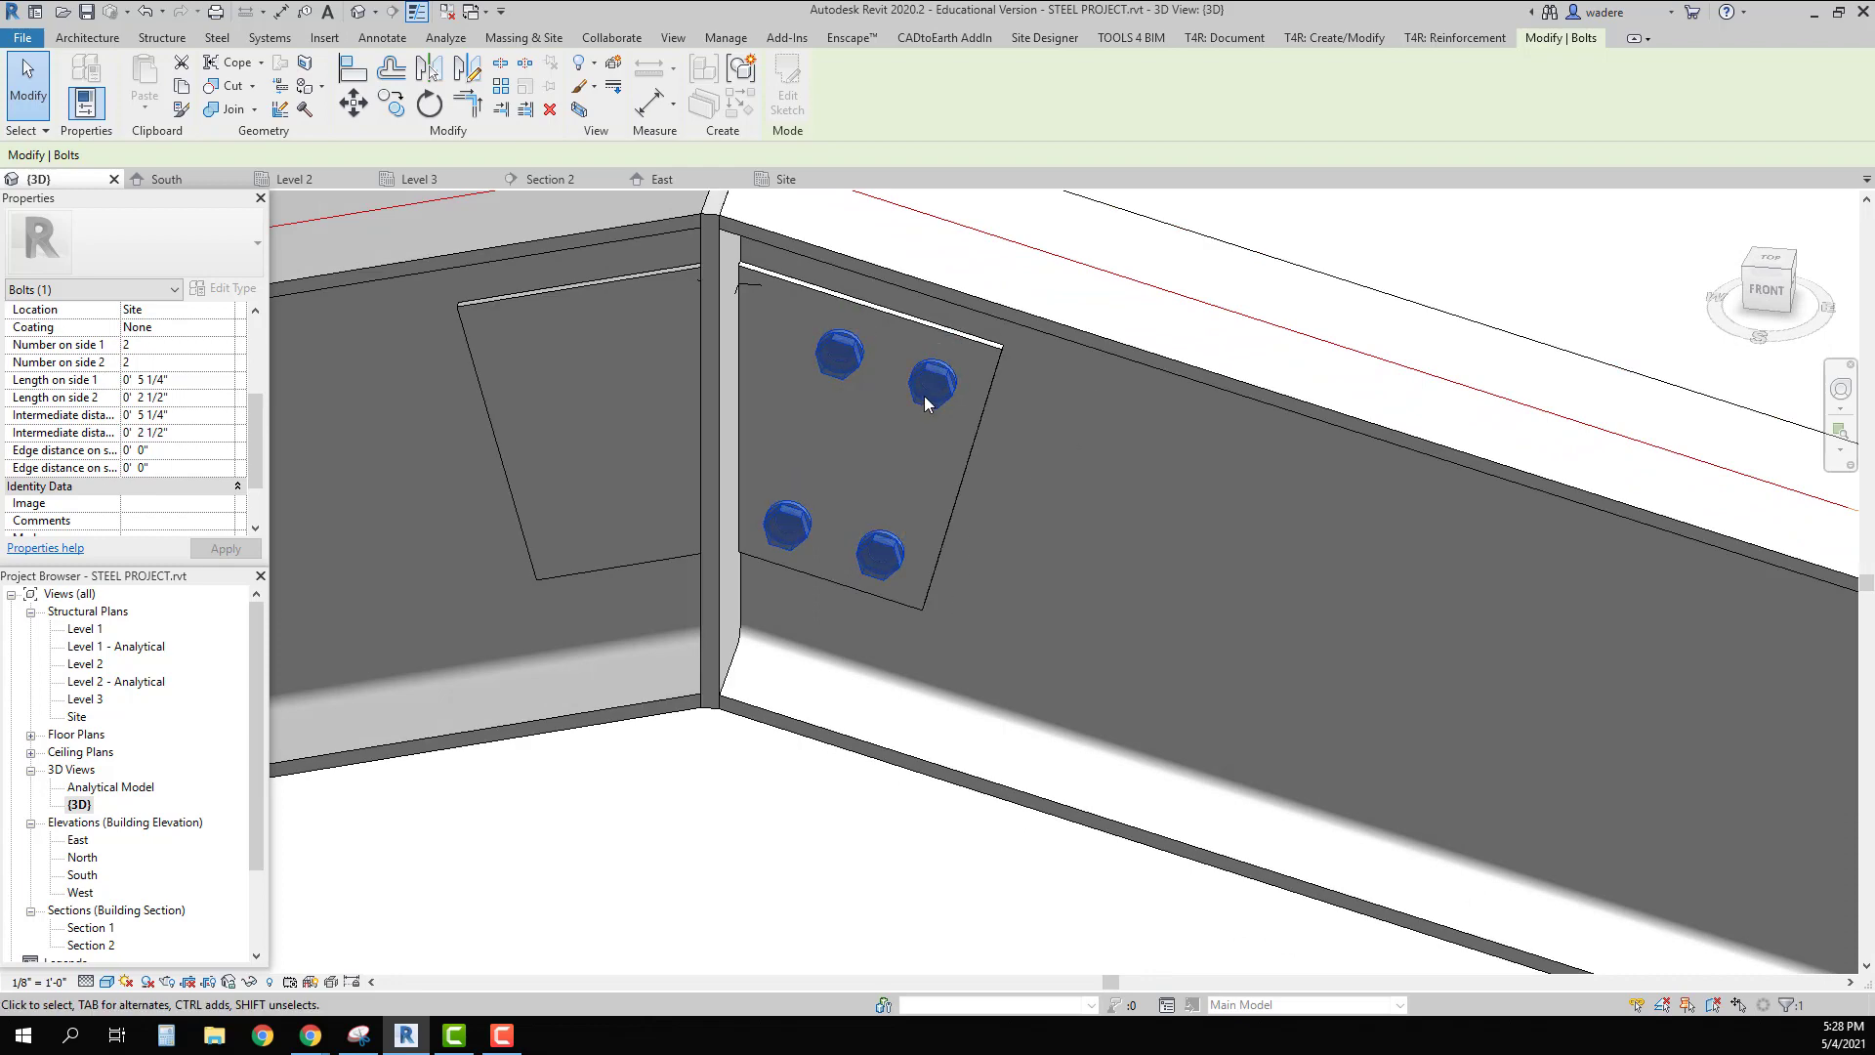
pyautogui.press('Escape')
pyautogui.click(944, 378)
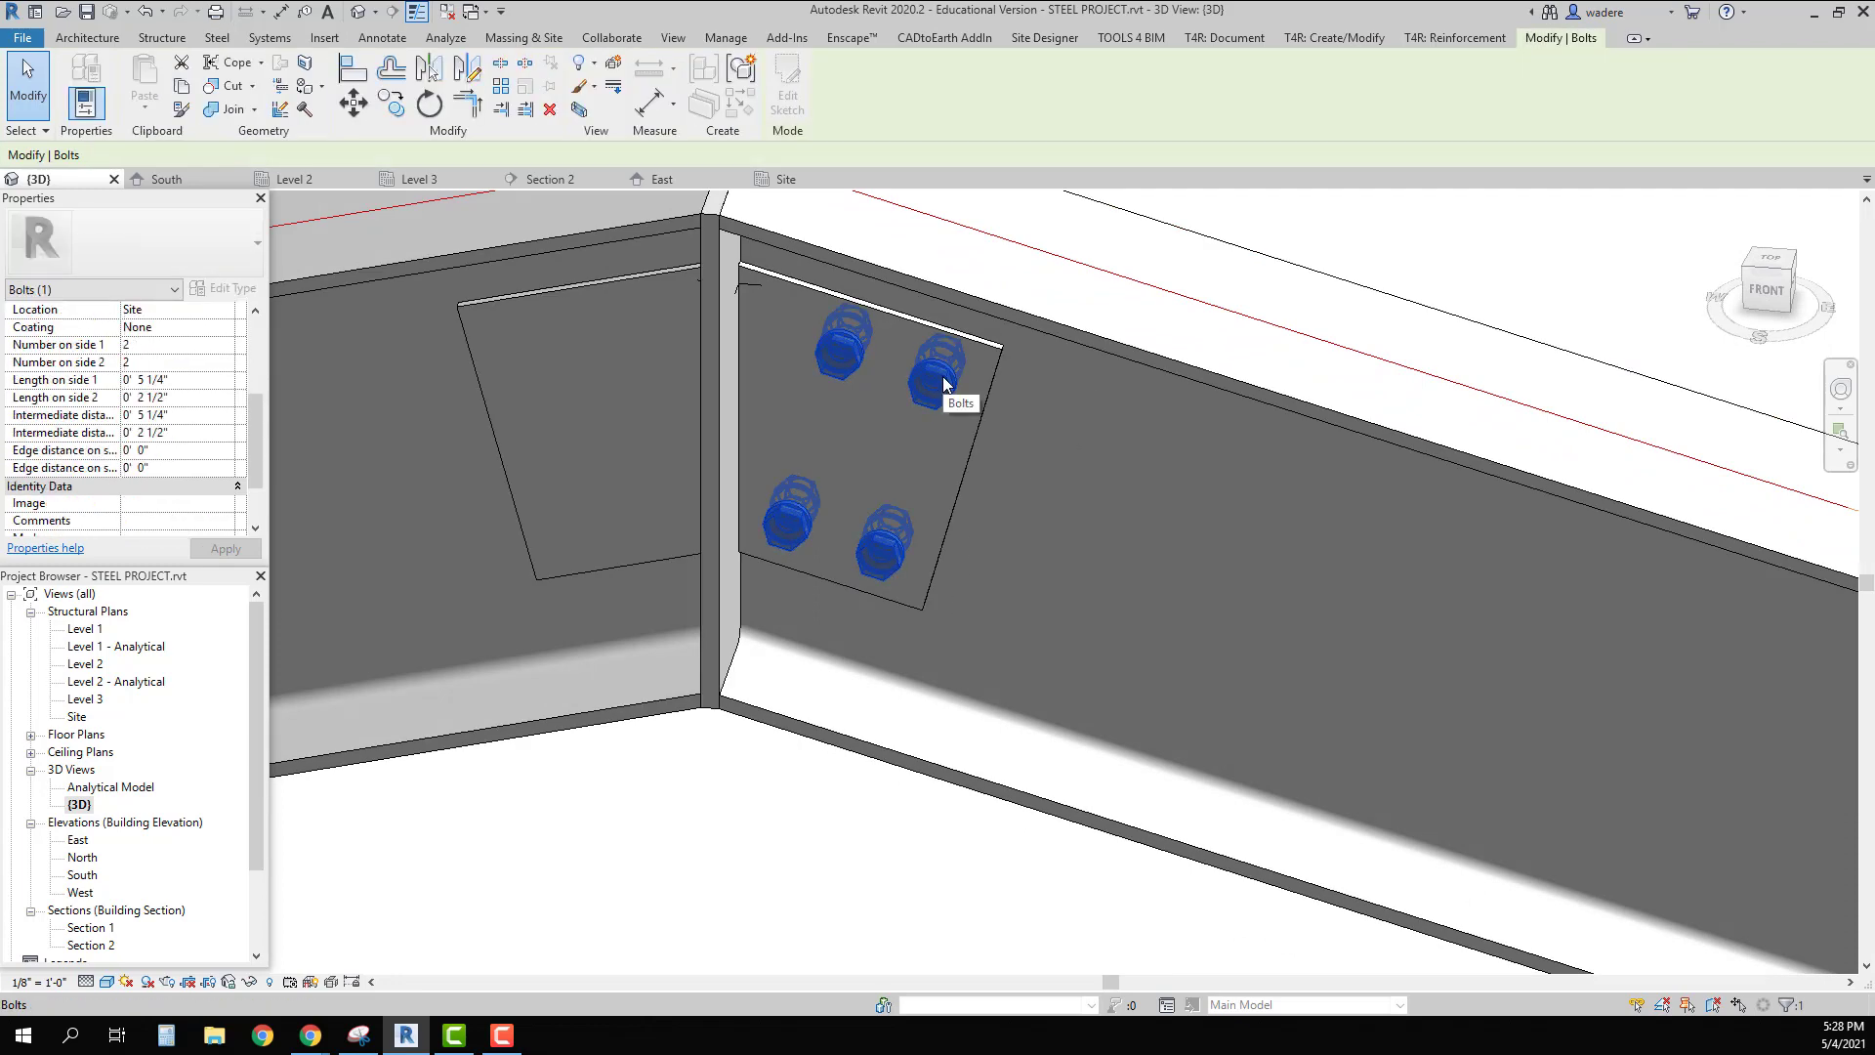
pyautogui.doubleClick(80, 718)
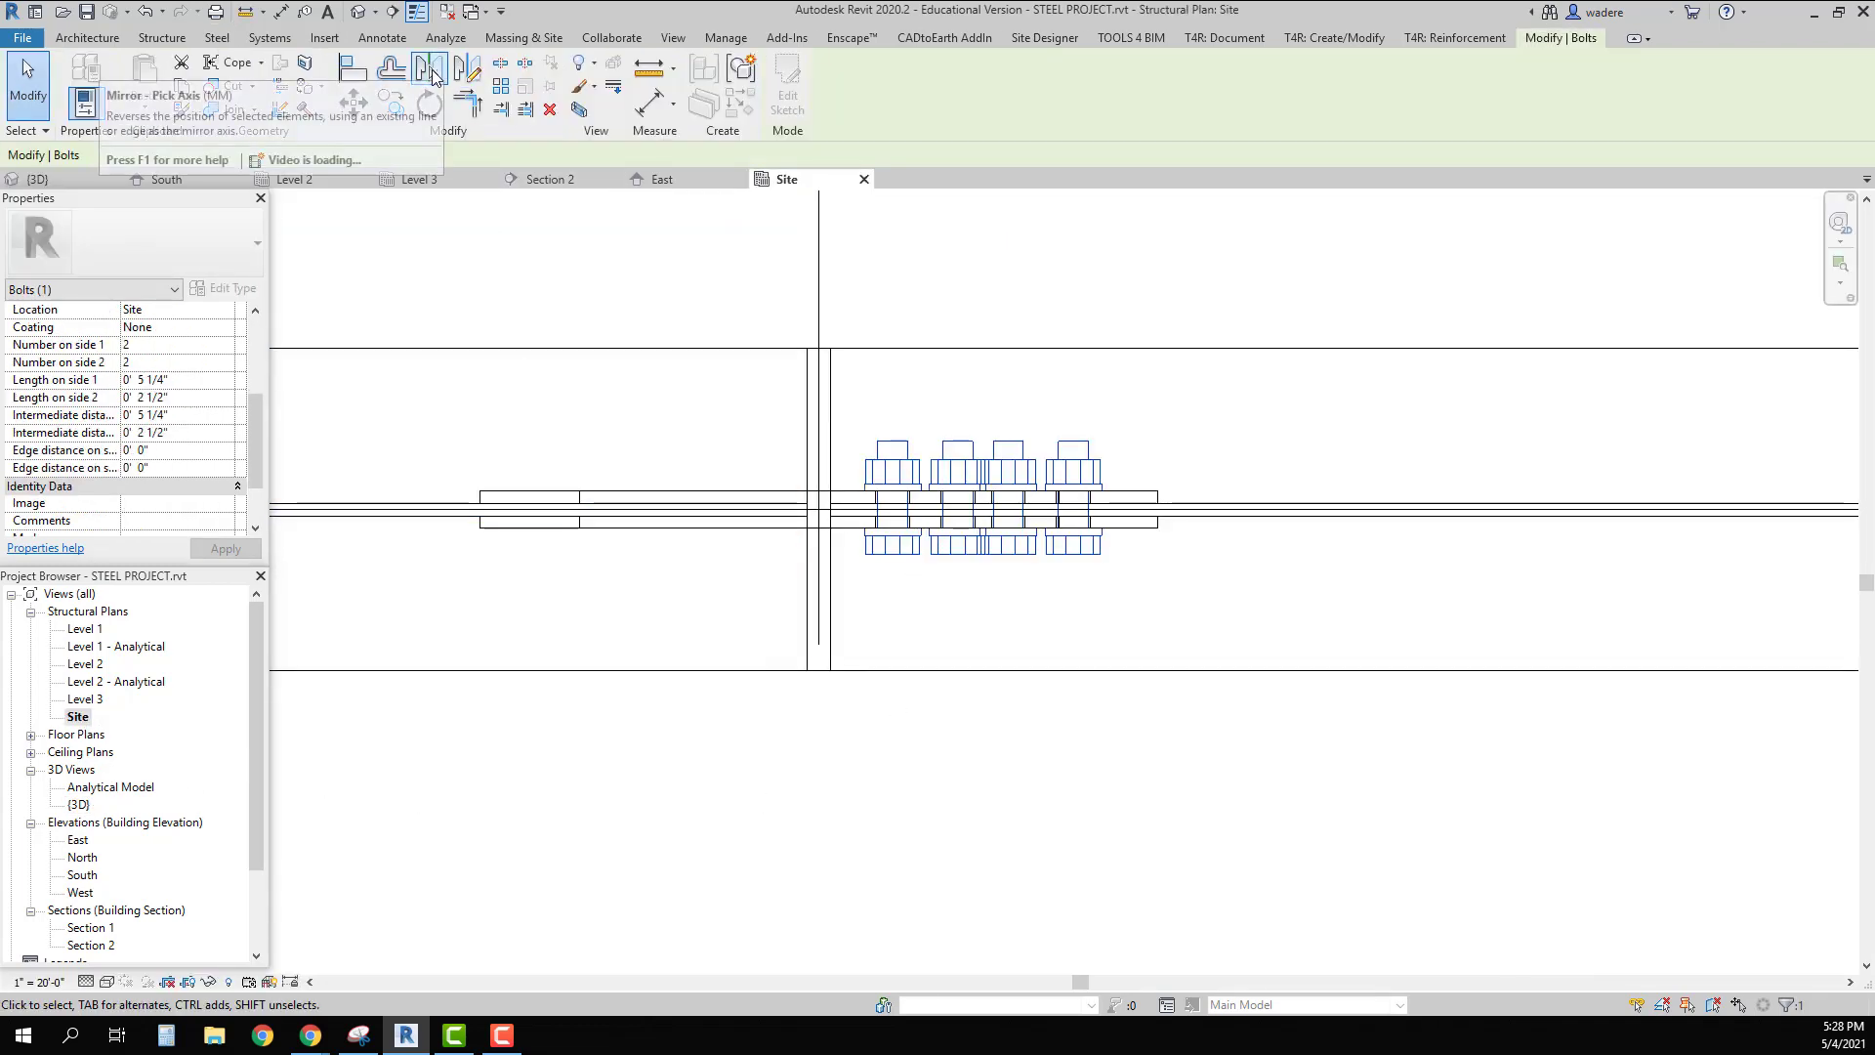
pyautogui.click(426, 68)
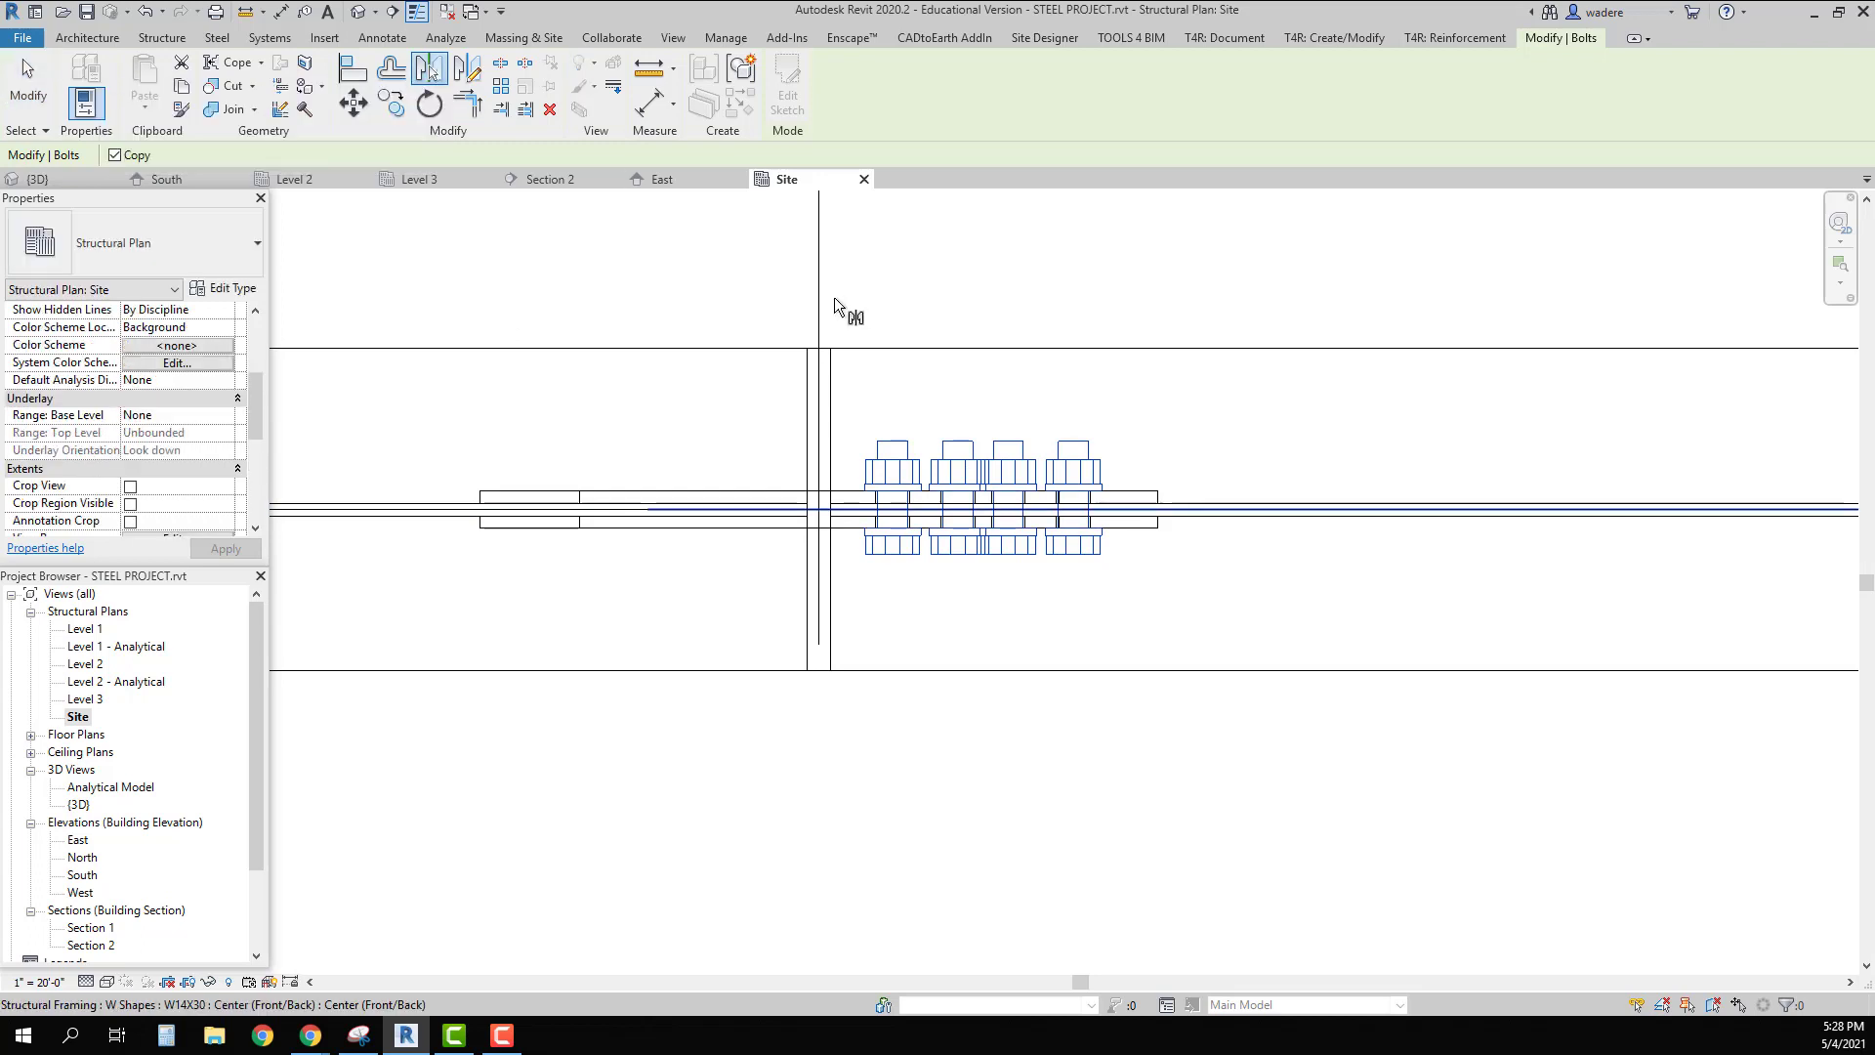
pyautogui.click(818, 299)
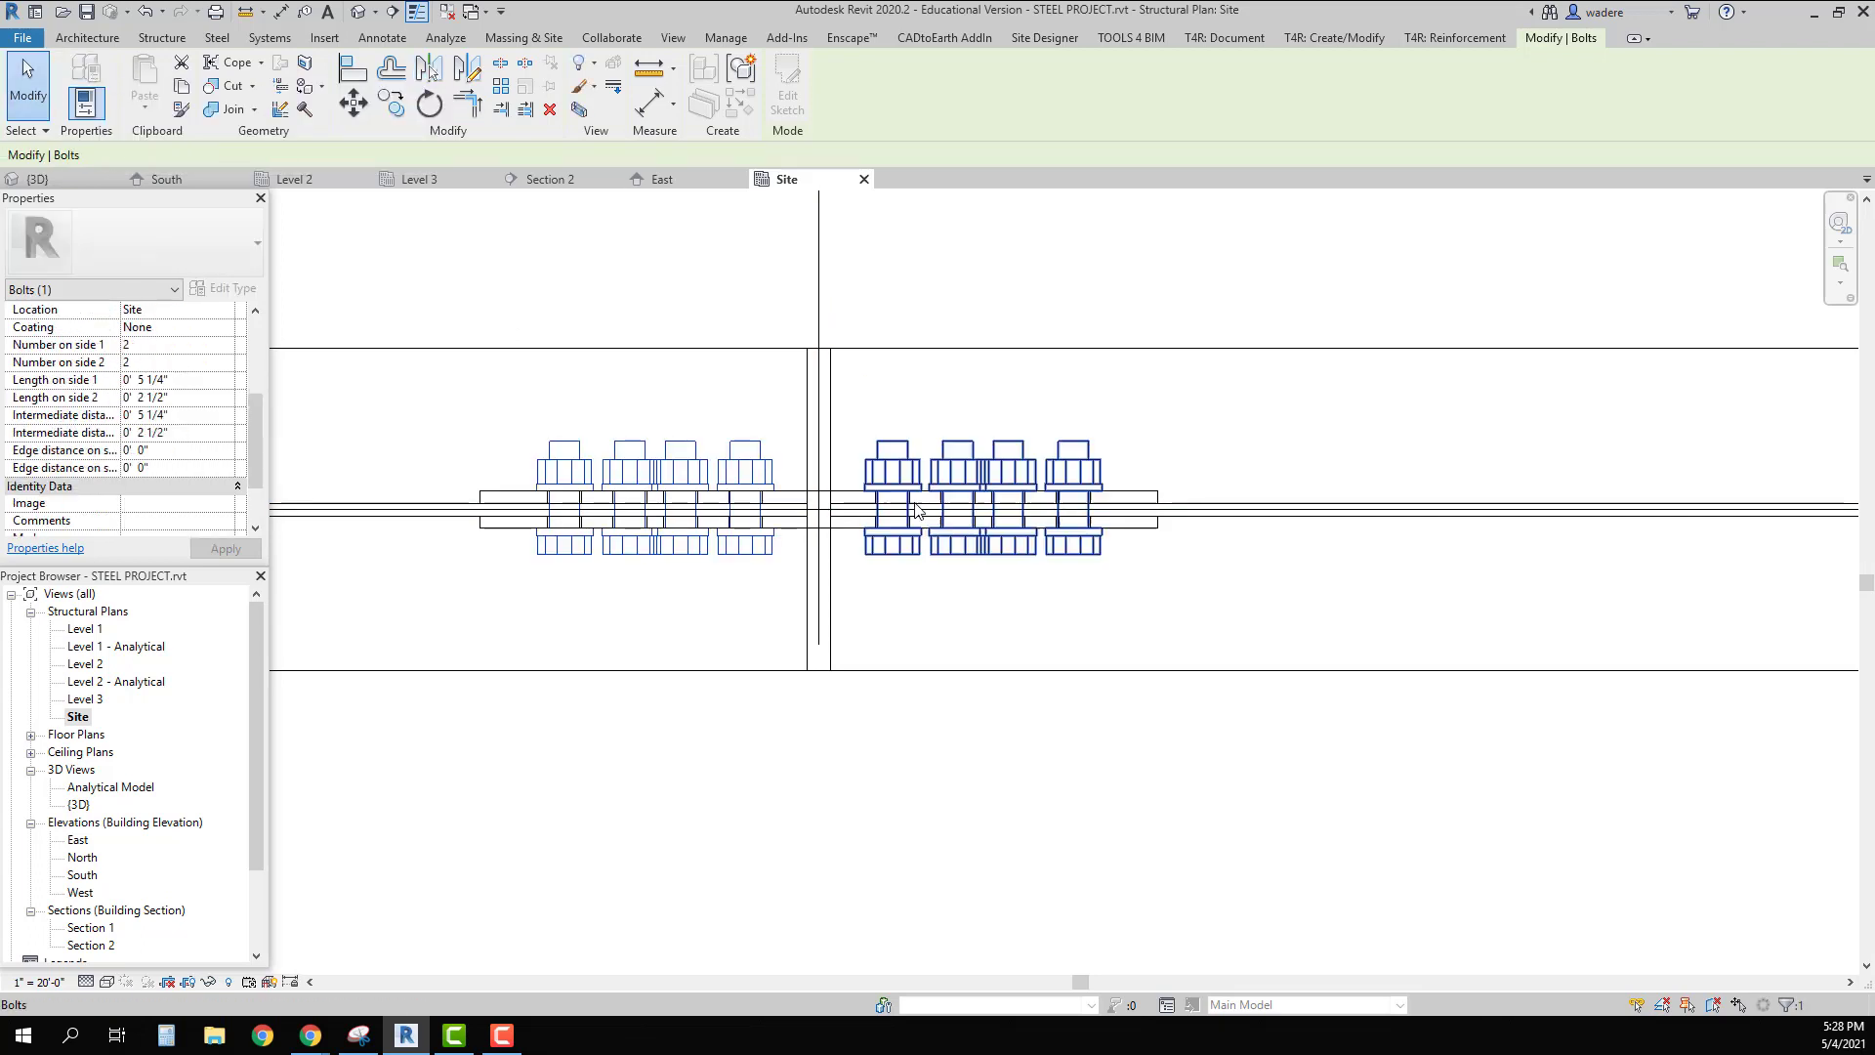
pyautogui.doubleClick(78, 804)
pyautogui.keyDown('shift'); pyautogui.moveTo(794, 724); pyautogui.dragTo(700, 621, button='middle'); pyautogui.keyUp('shift')
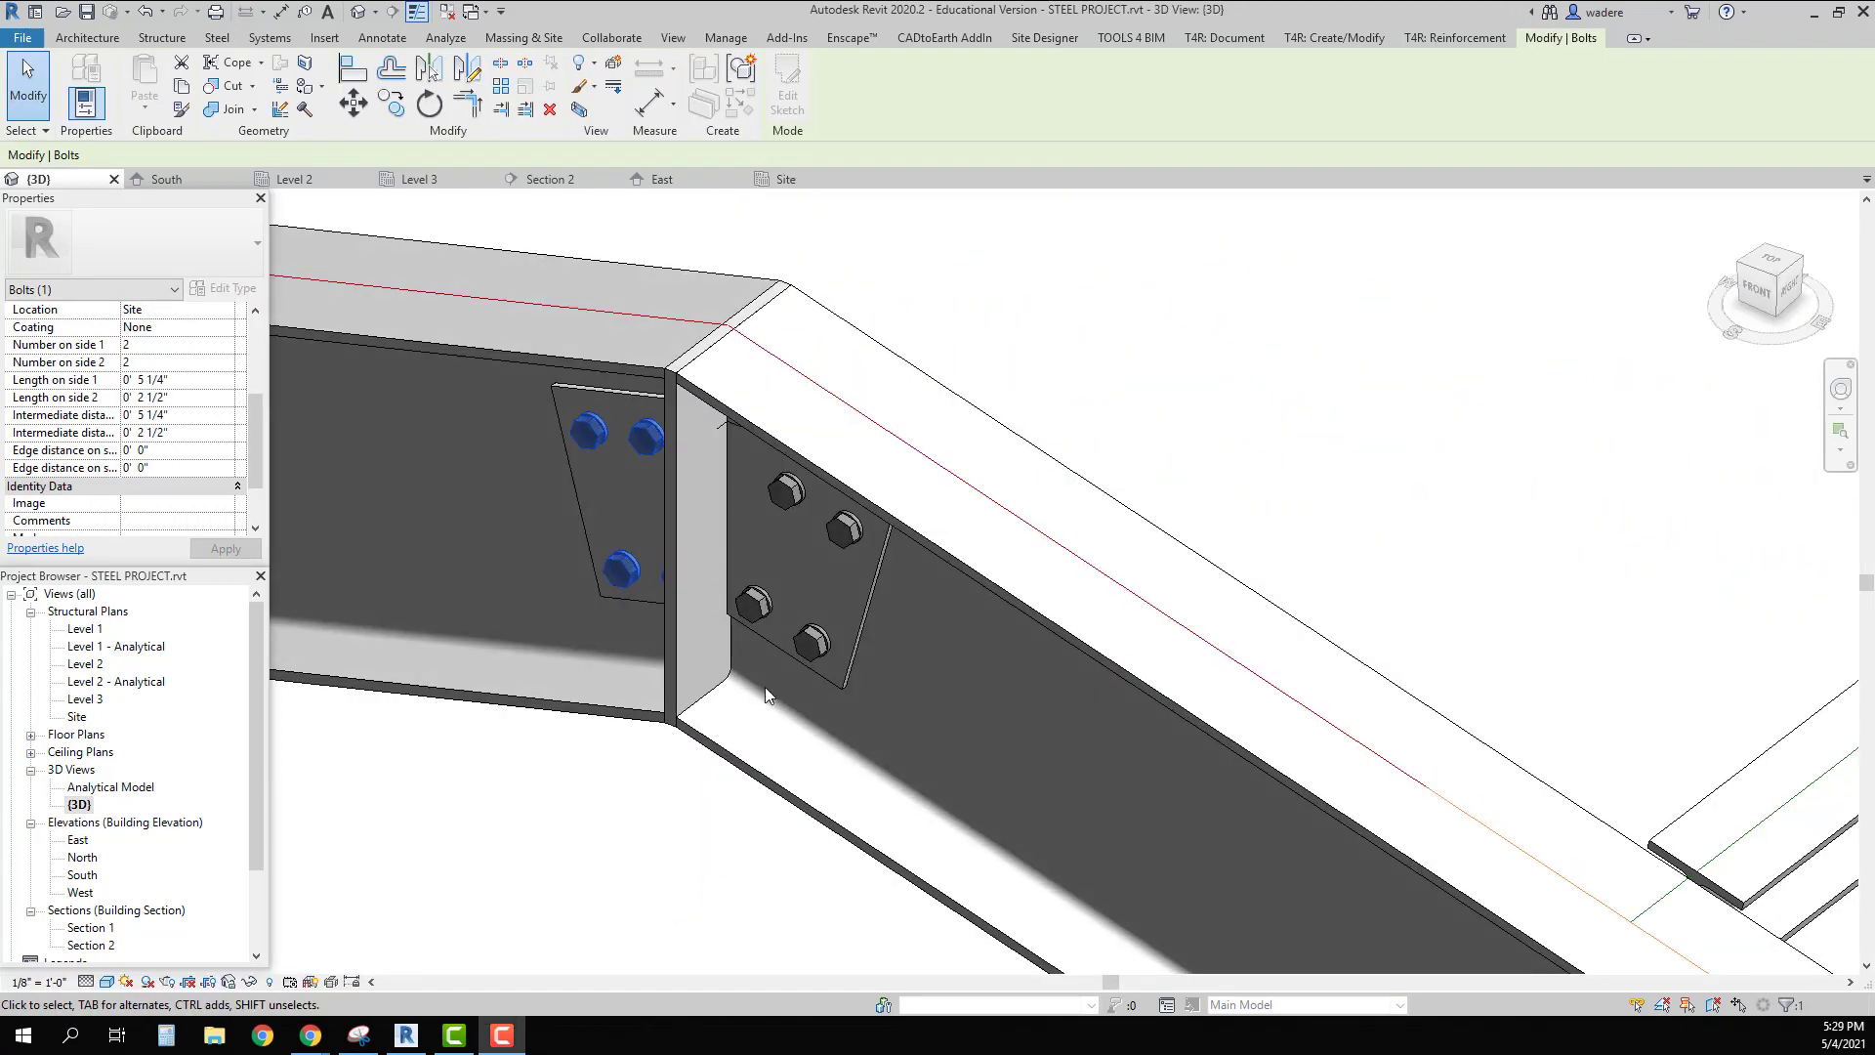
# Step: Place a Generic Connection between the two W14X30 rafters at the plated ridge
pyautogui.keyDown('shift'); pyautogui.moveTo(654, 553); pyautogui.dragTo(679, 417, button='middle'); pyautogui.keyUp('shift')
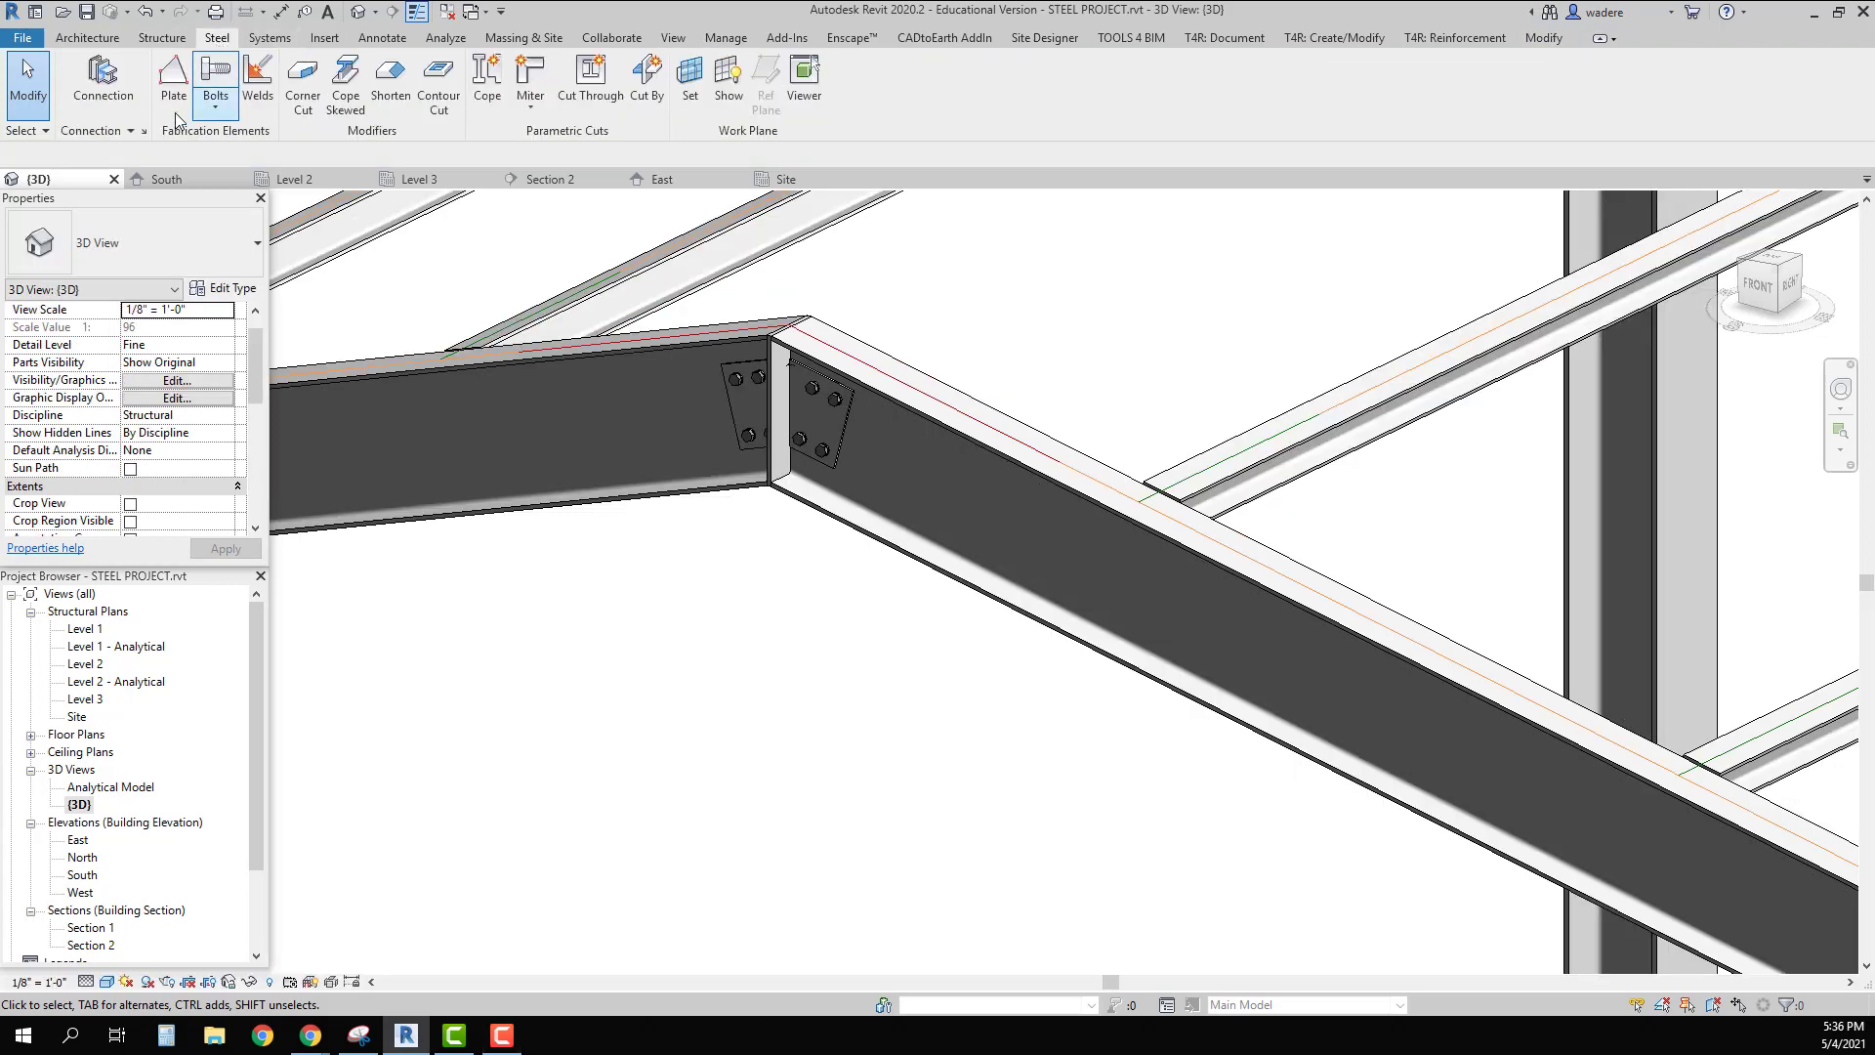
pyautogui.click(103, 78)
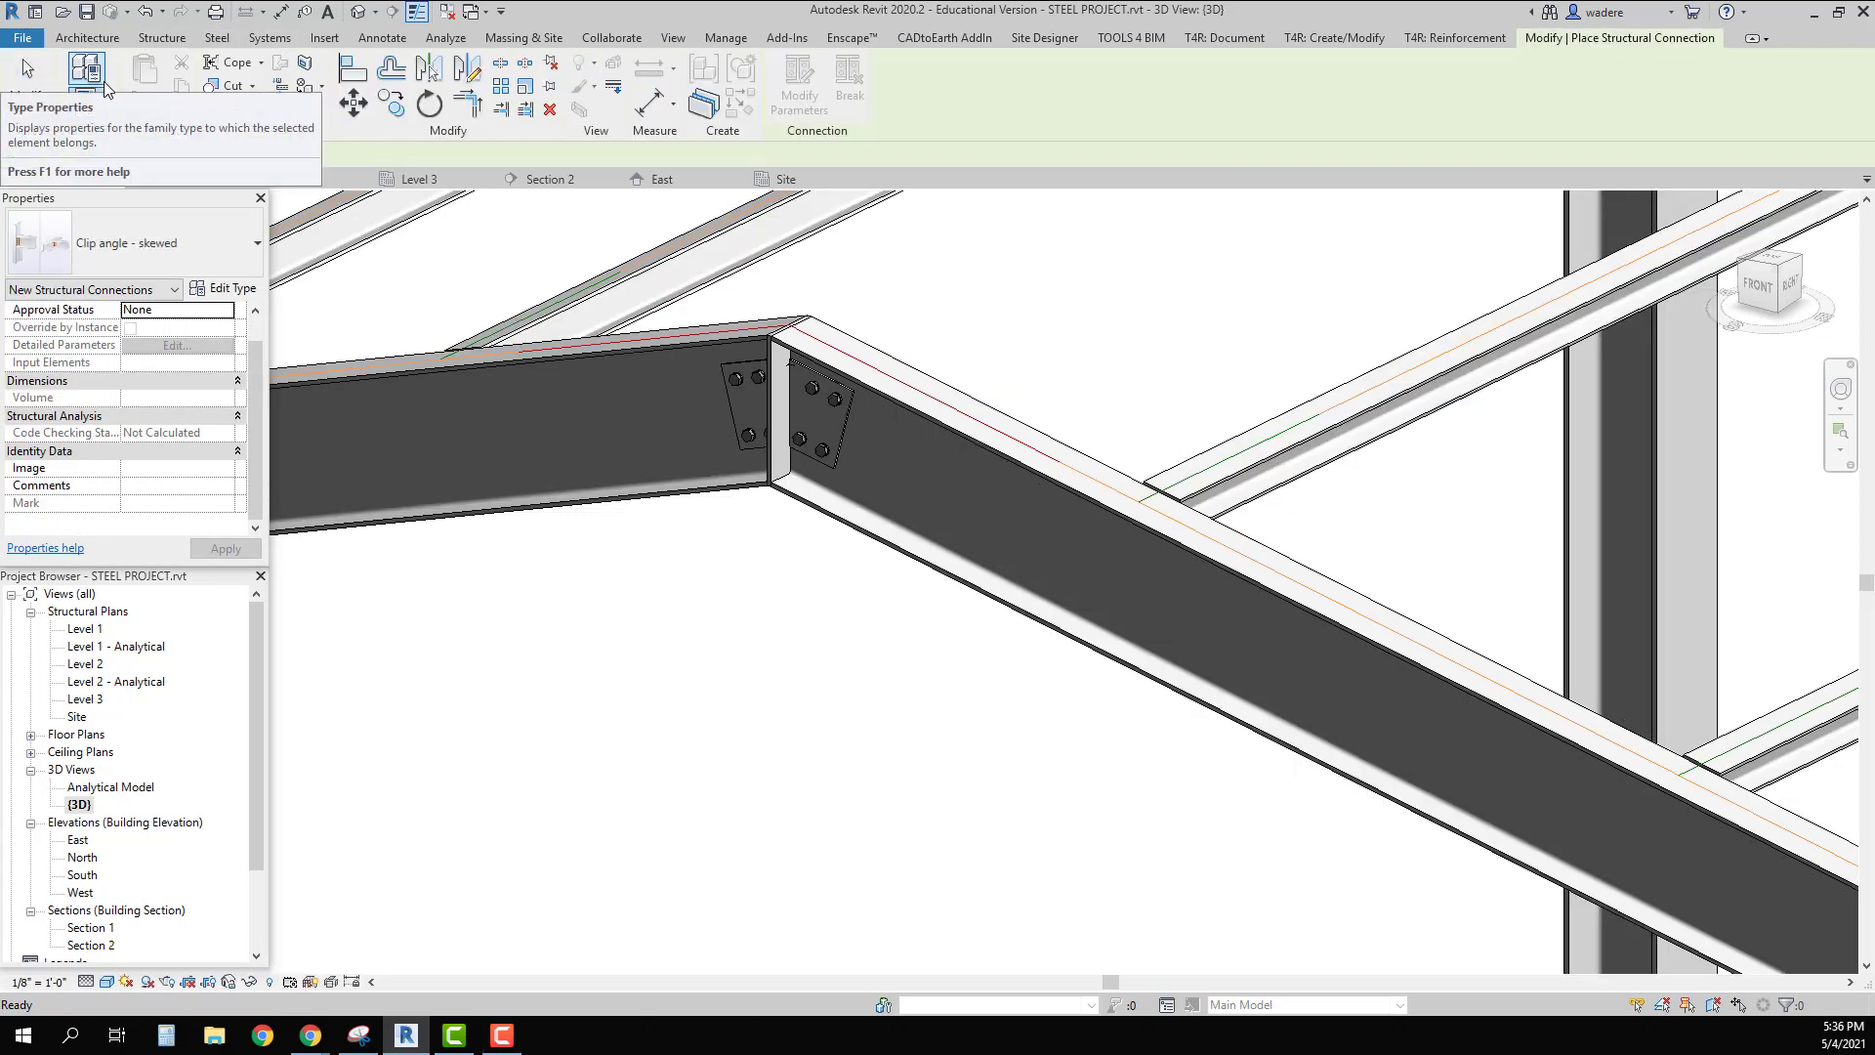
pyautogui.click(256, 246)
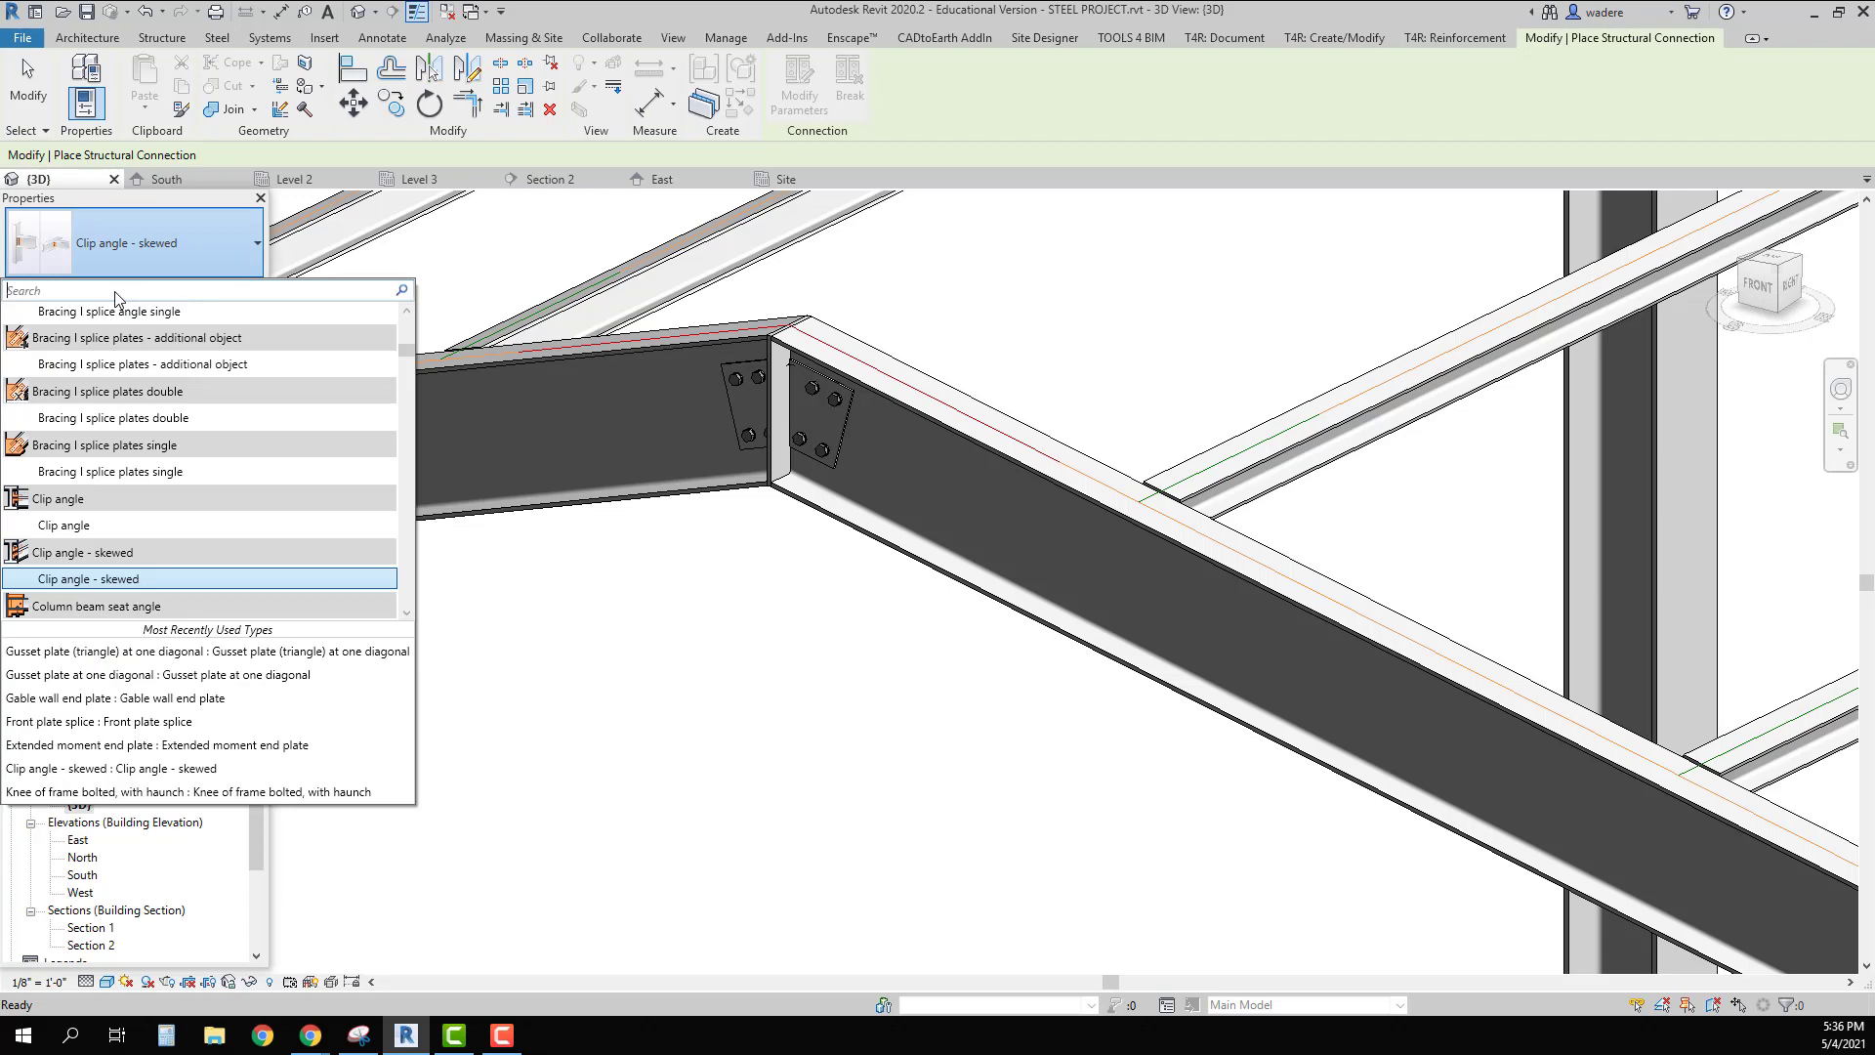
pyautogui.write('gener')
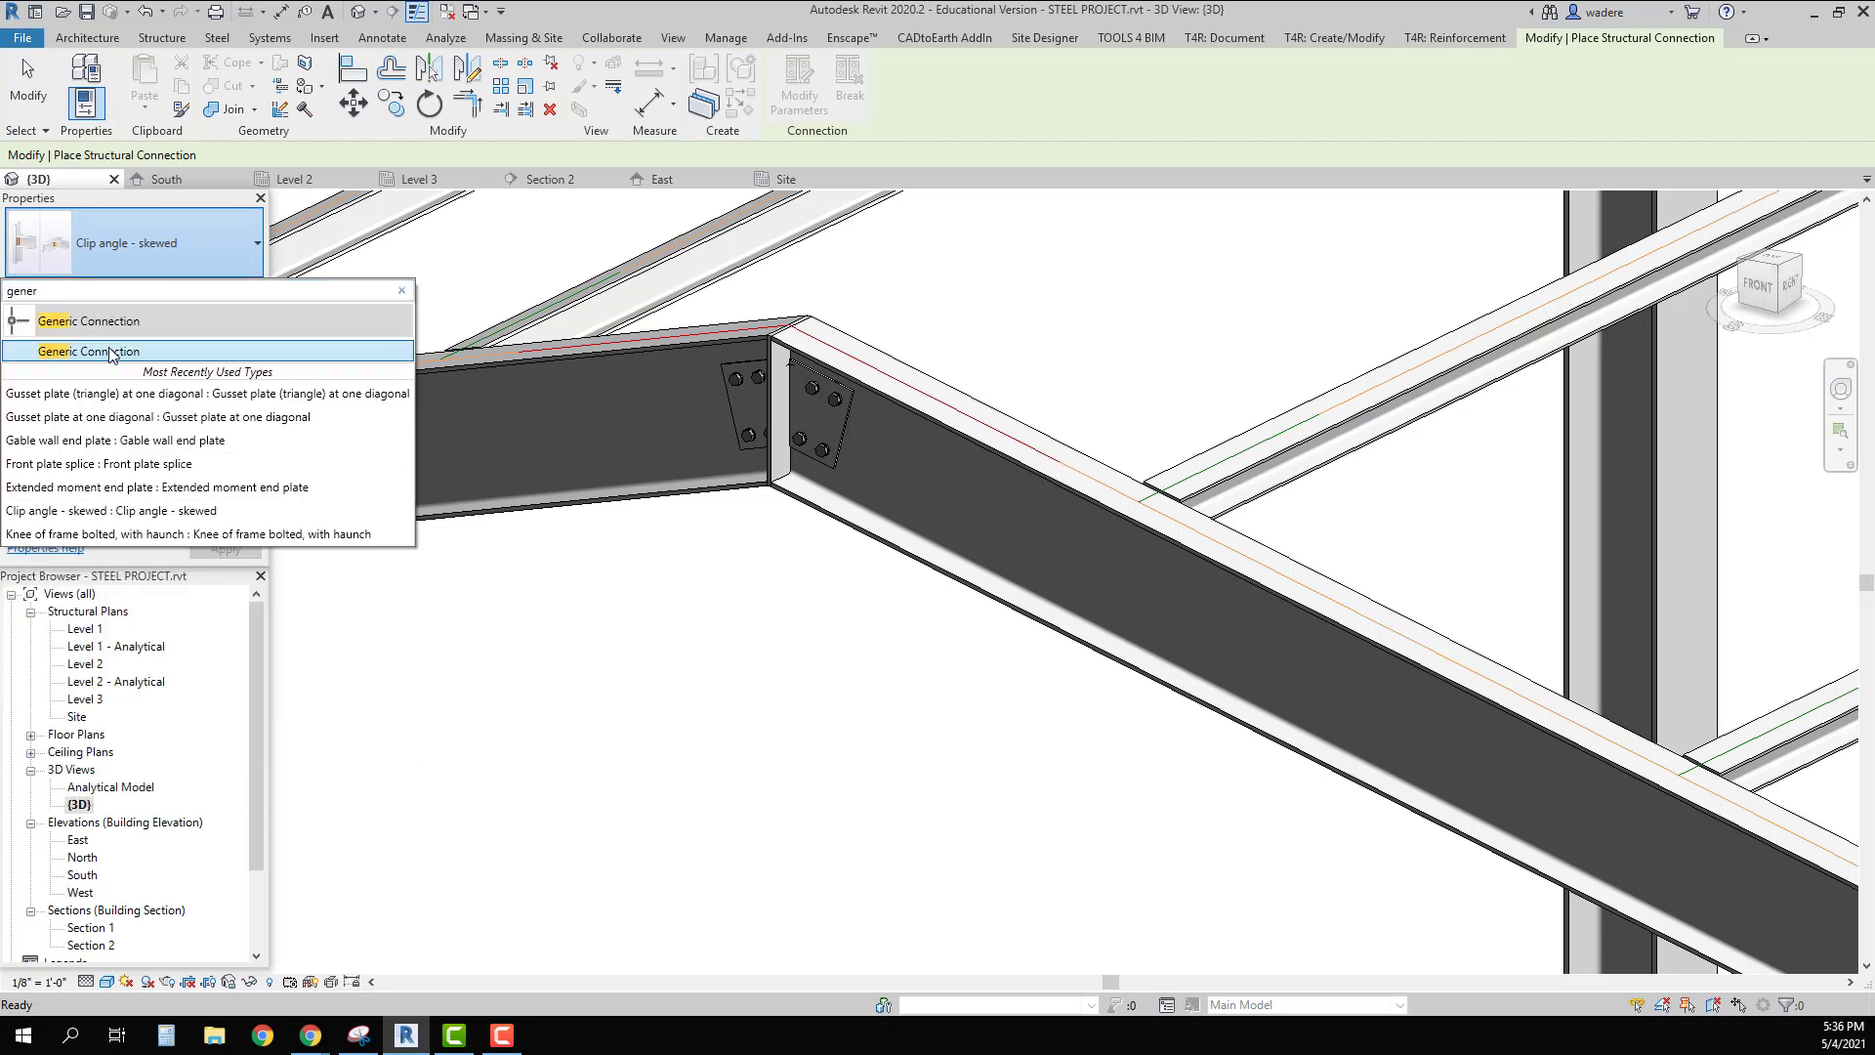
pyautogui.click(116, 352)
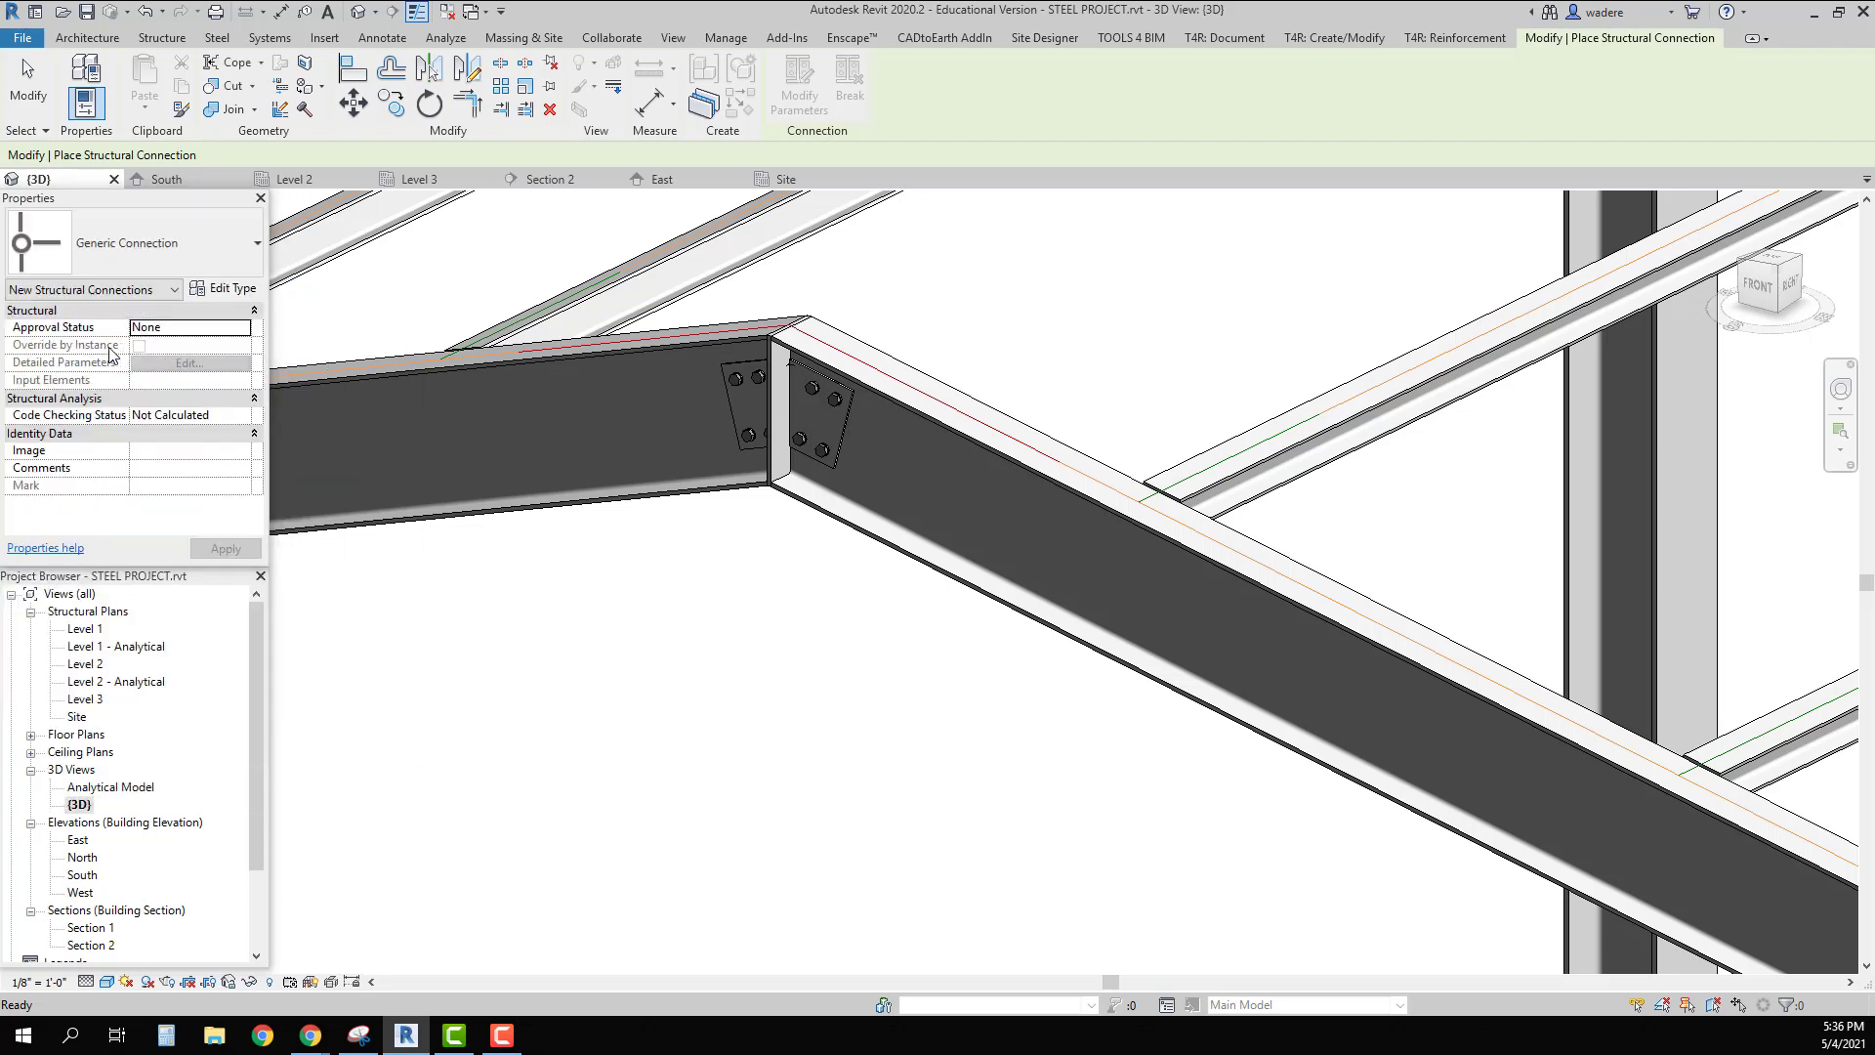
pyautogui.click(583, 502)
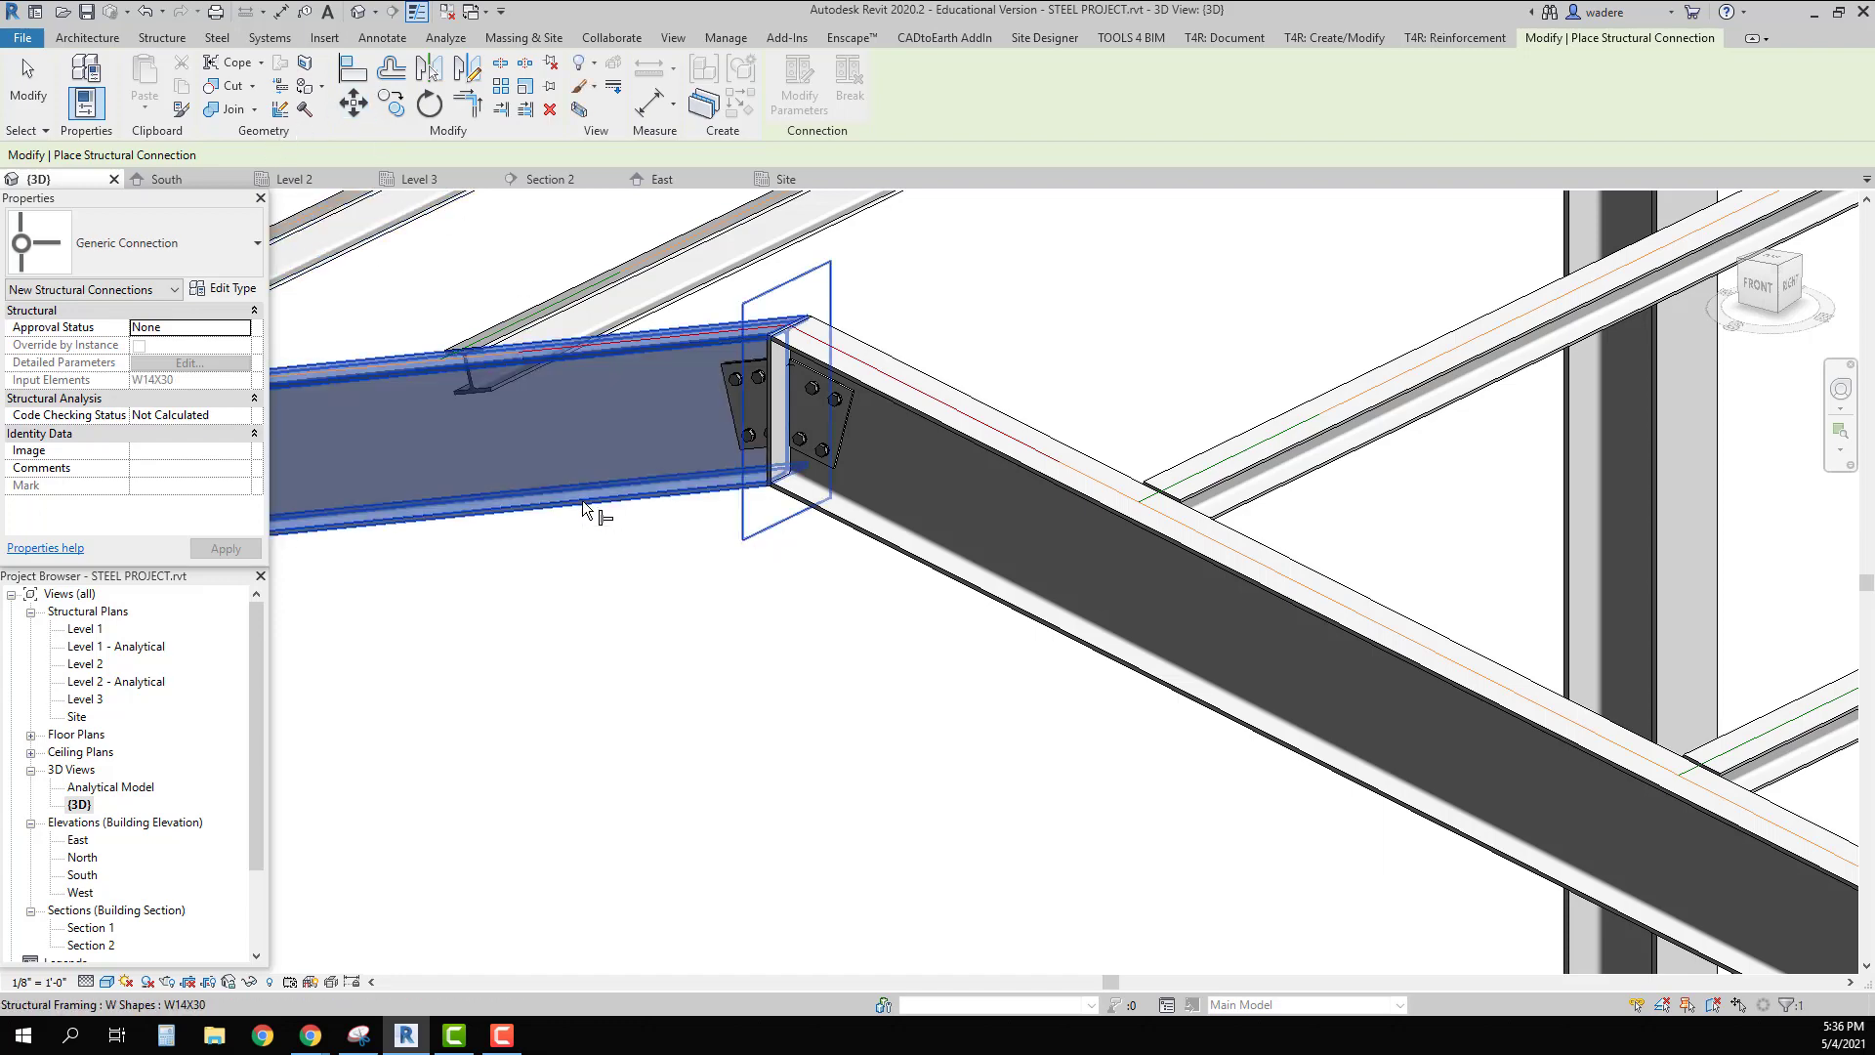
pyautogui.click(891, 550)
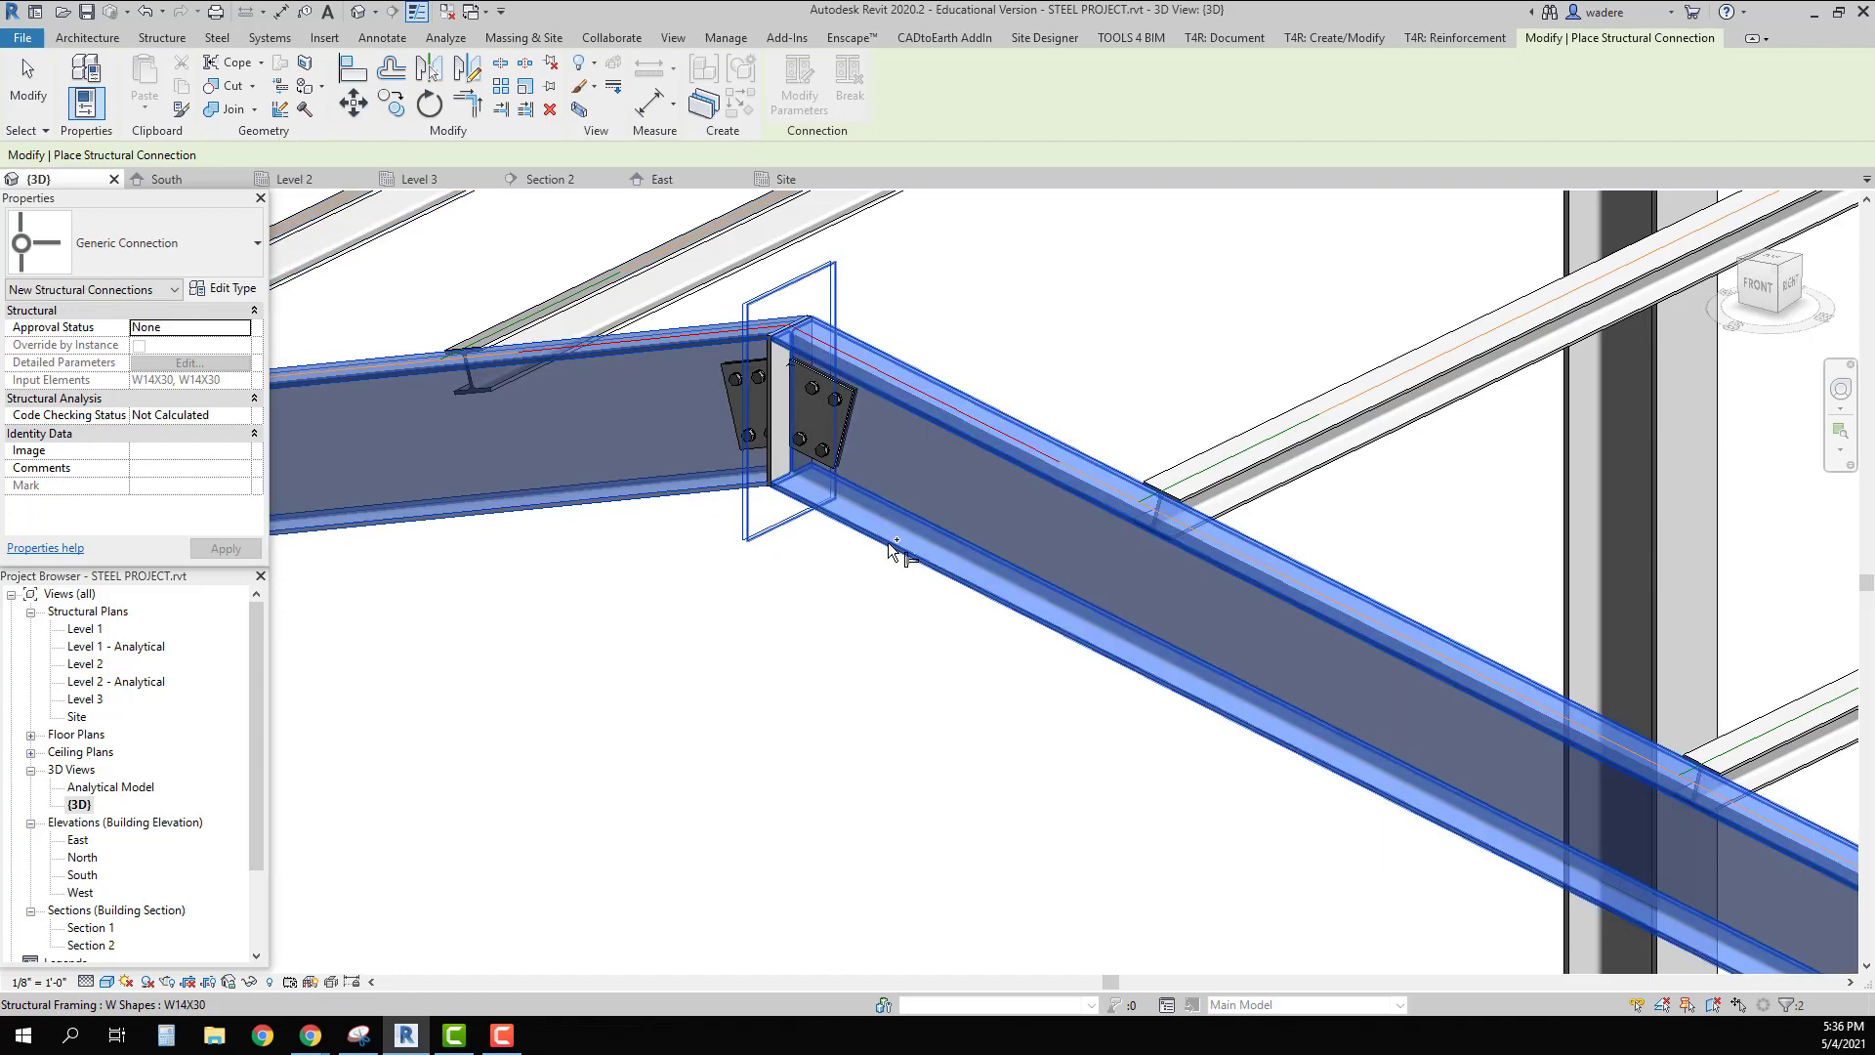
pyautogui.press('Return')
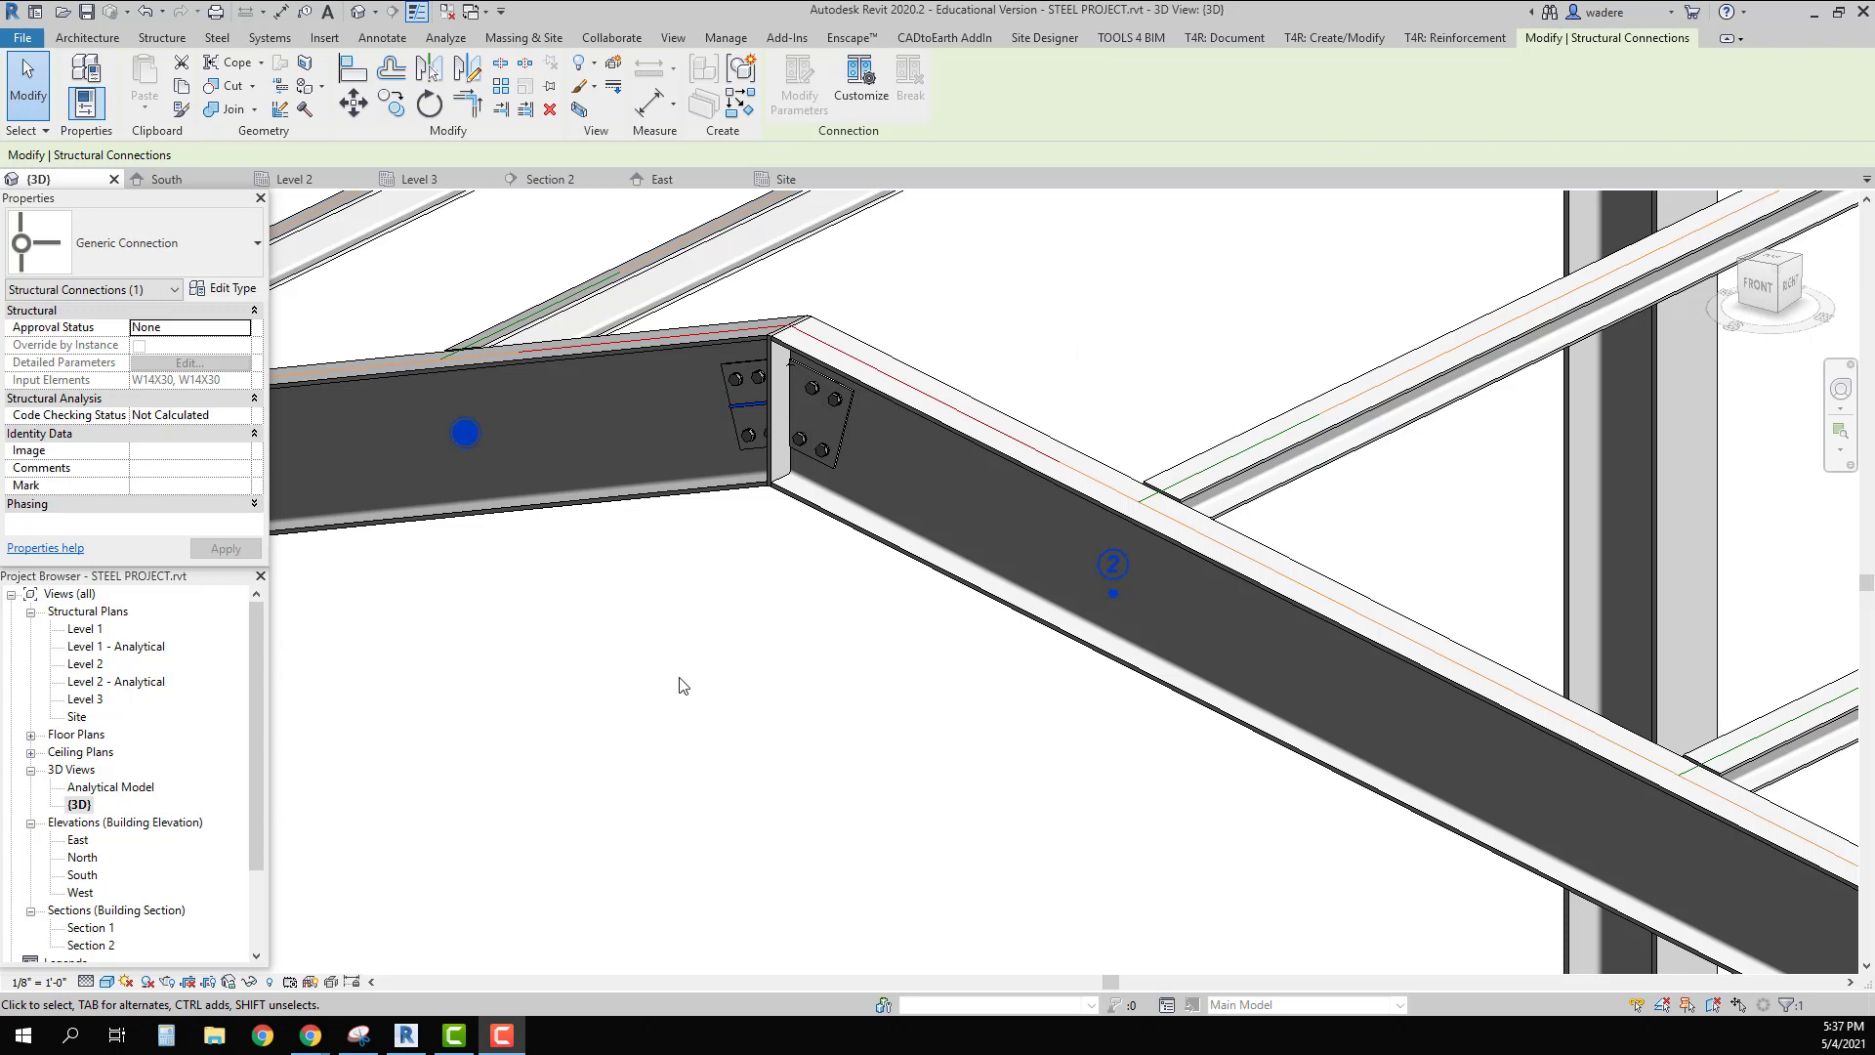
# Step: Customize the generic connection into a new connection type named Custom Apex Connection
pyautogui.click(847, 66)
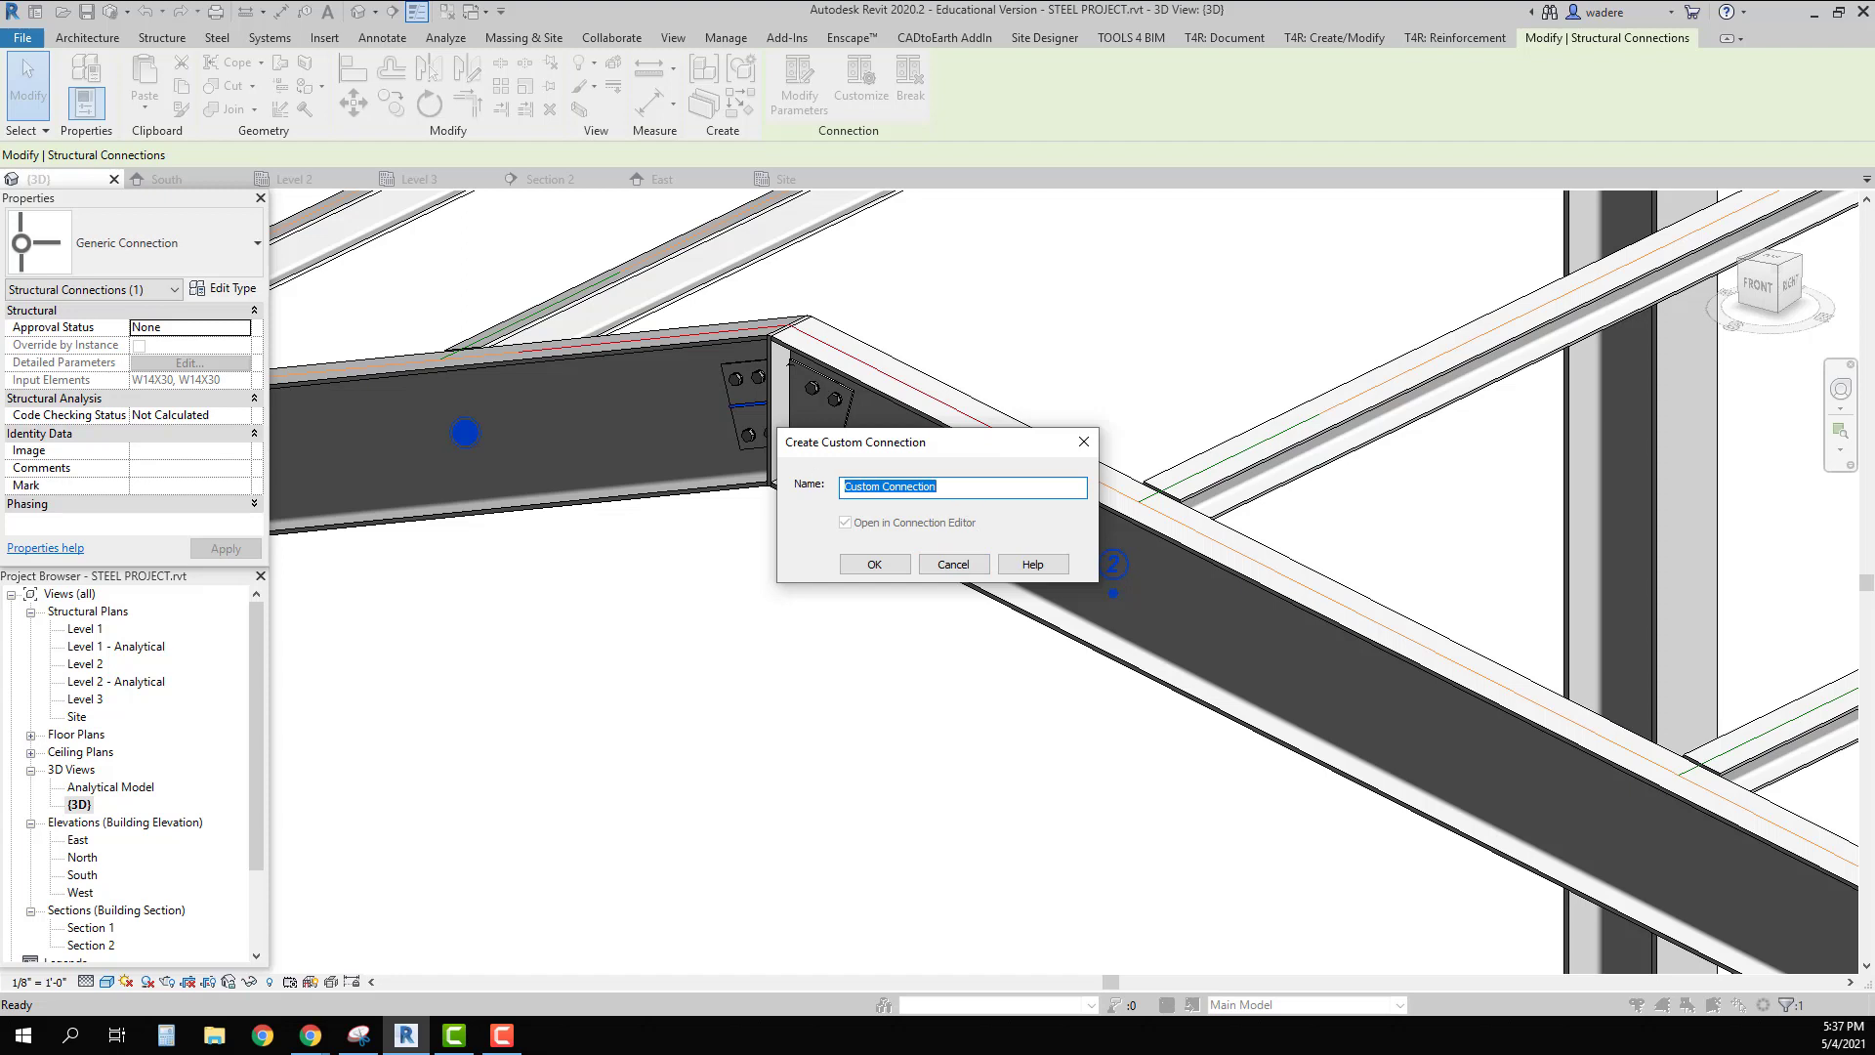
pyautogui.click(884, 485)
pyautogui.write('Apex')
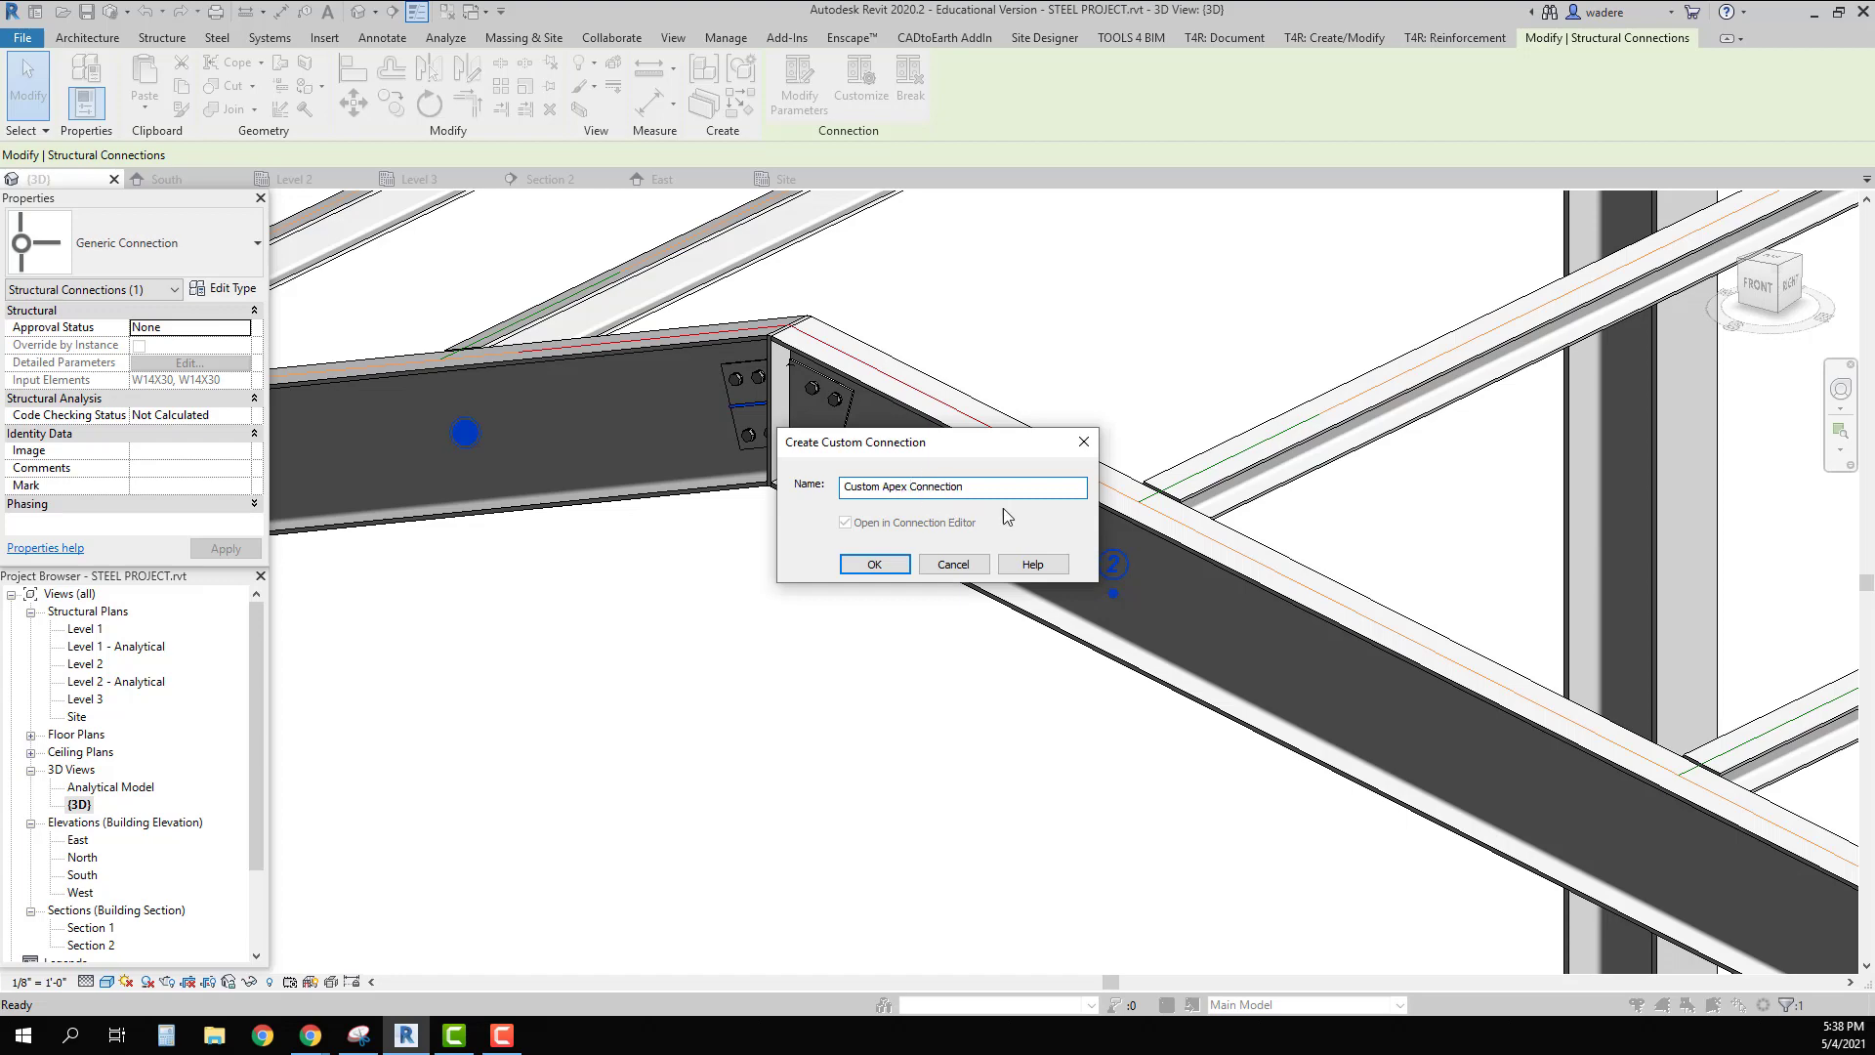
pyautogui.click(875, 565)
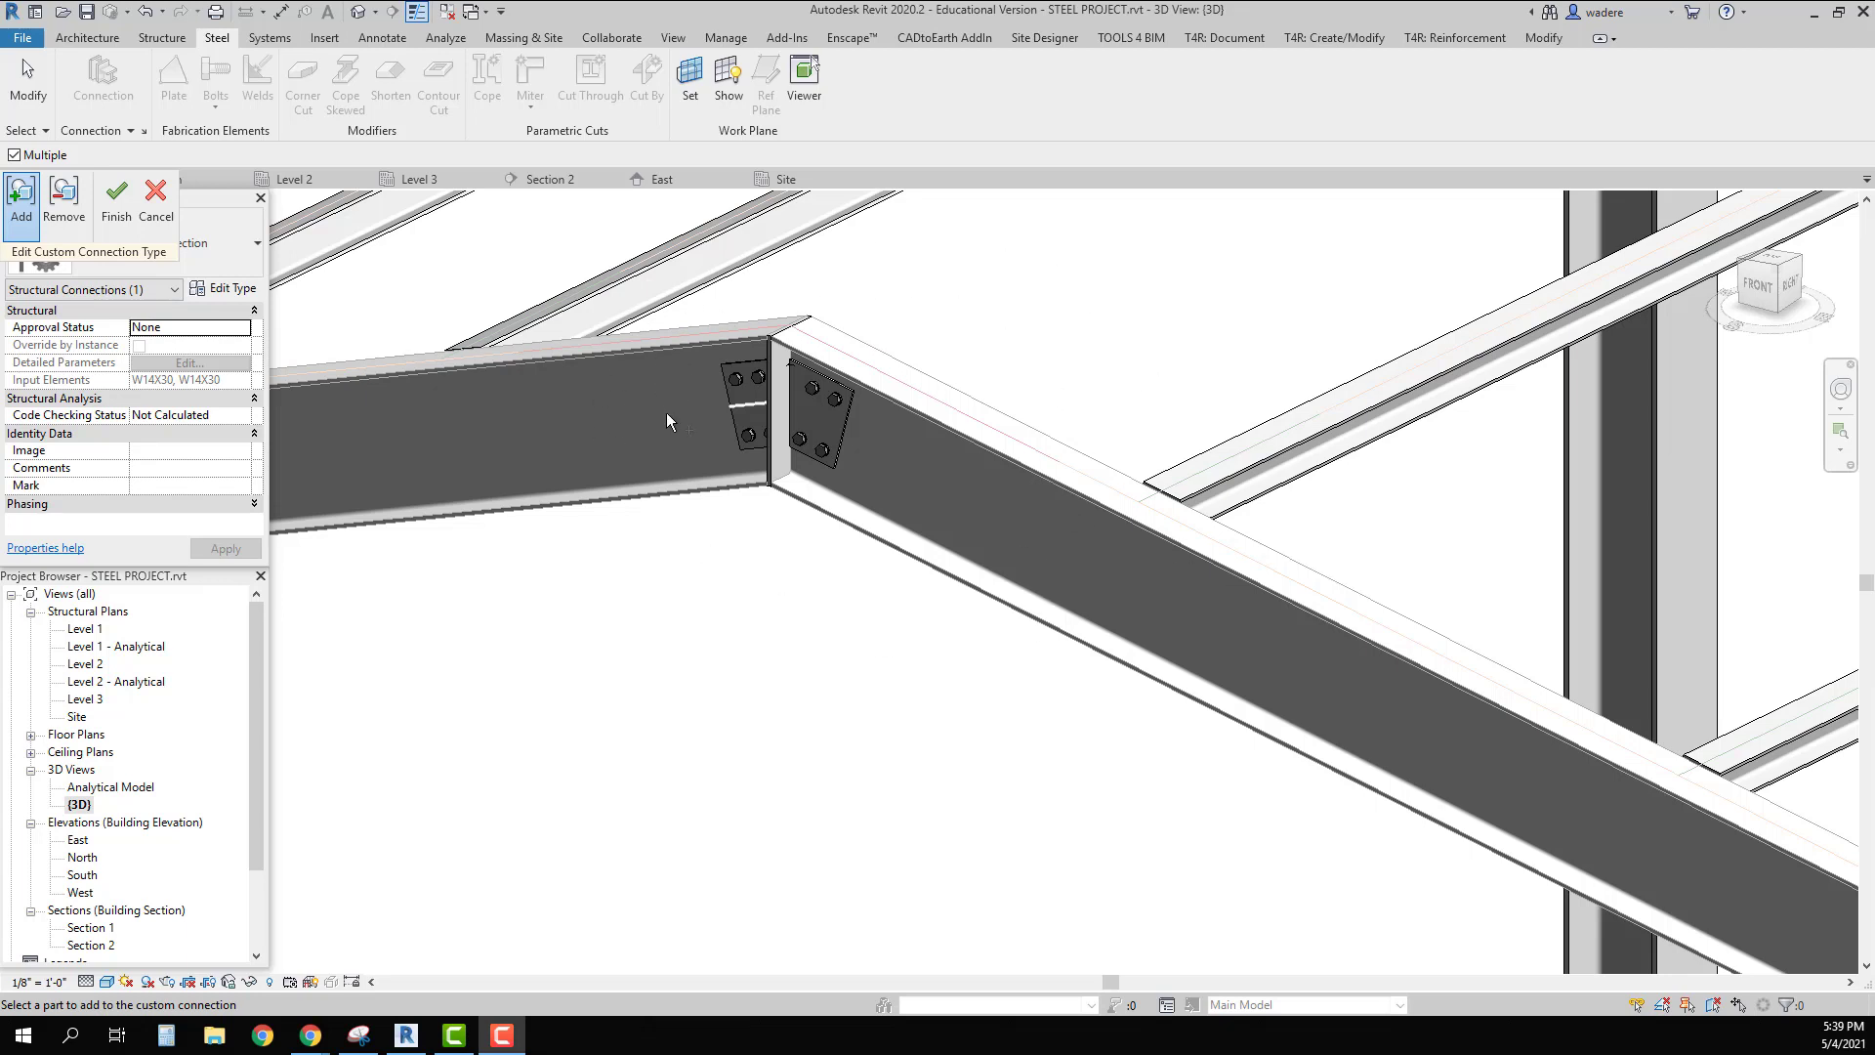
# Step: Add the ridge plates, web plates, bolts and welds to the custom connection, finish it and check that its parts select together
pyautogui.click(18, 191)
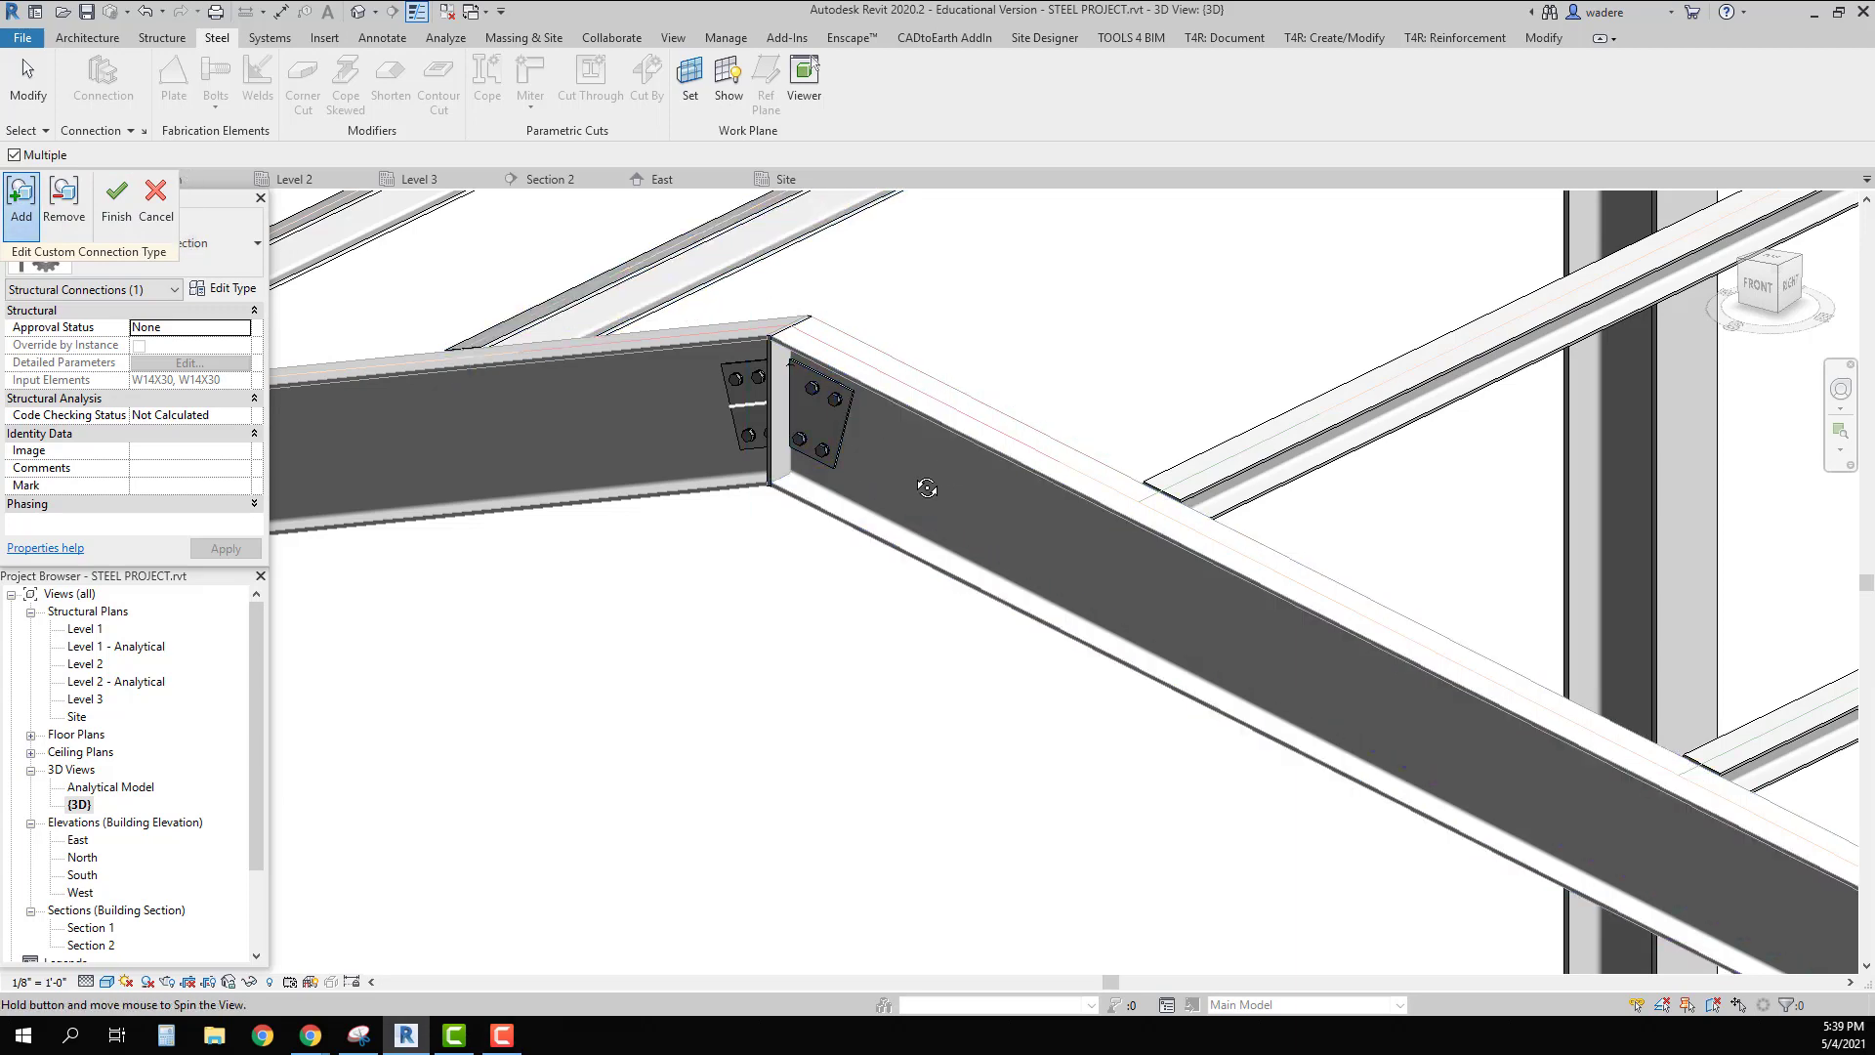
pyautogui.keyDown('shift'); pyautogui.moveTo(927, 487); pyautogui.dragTo(829, 594, button='middle'); pyautogui.keyUp('shift')
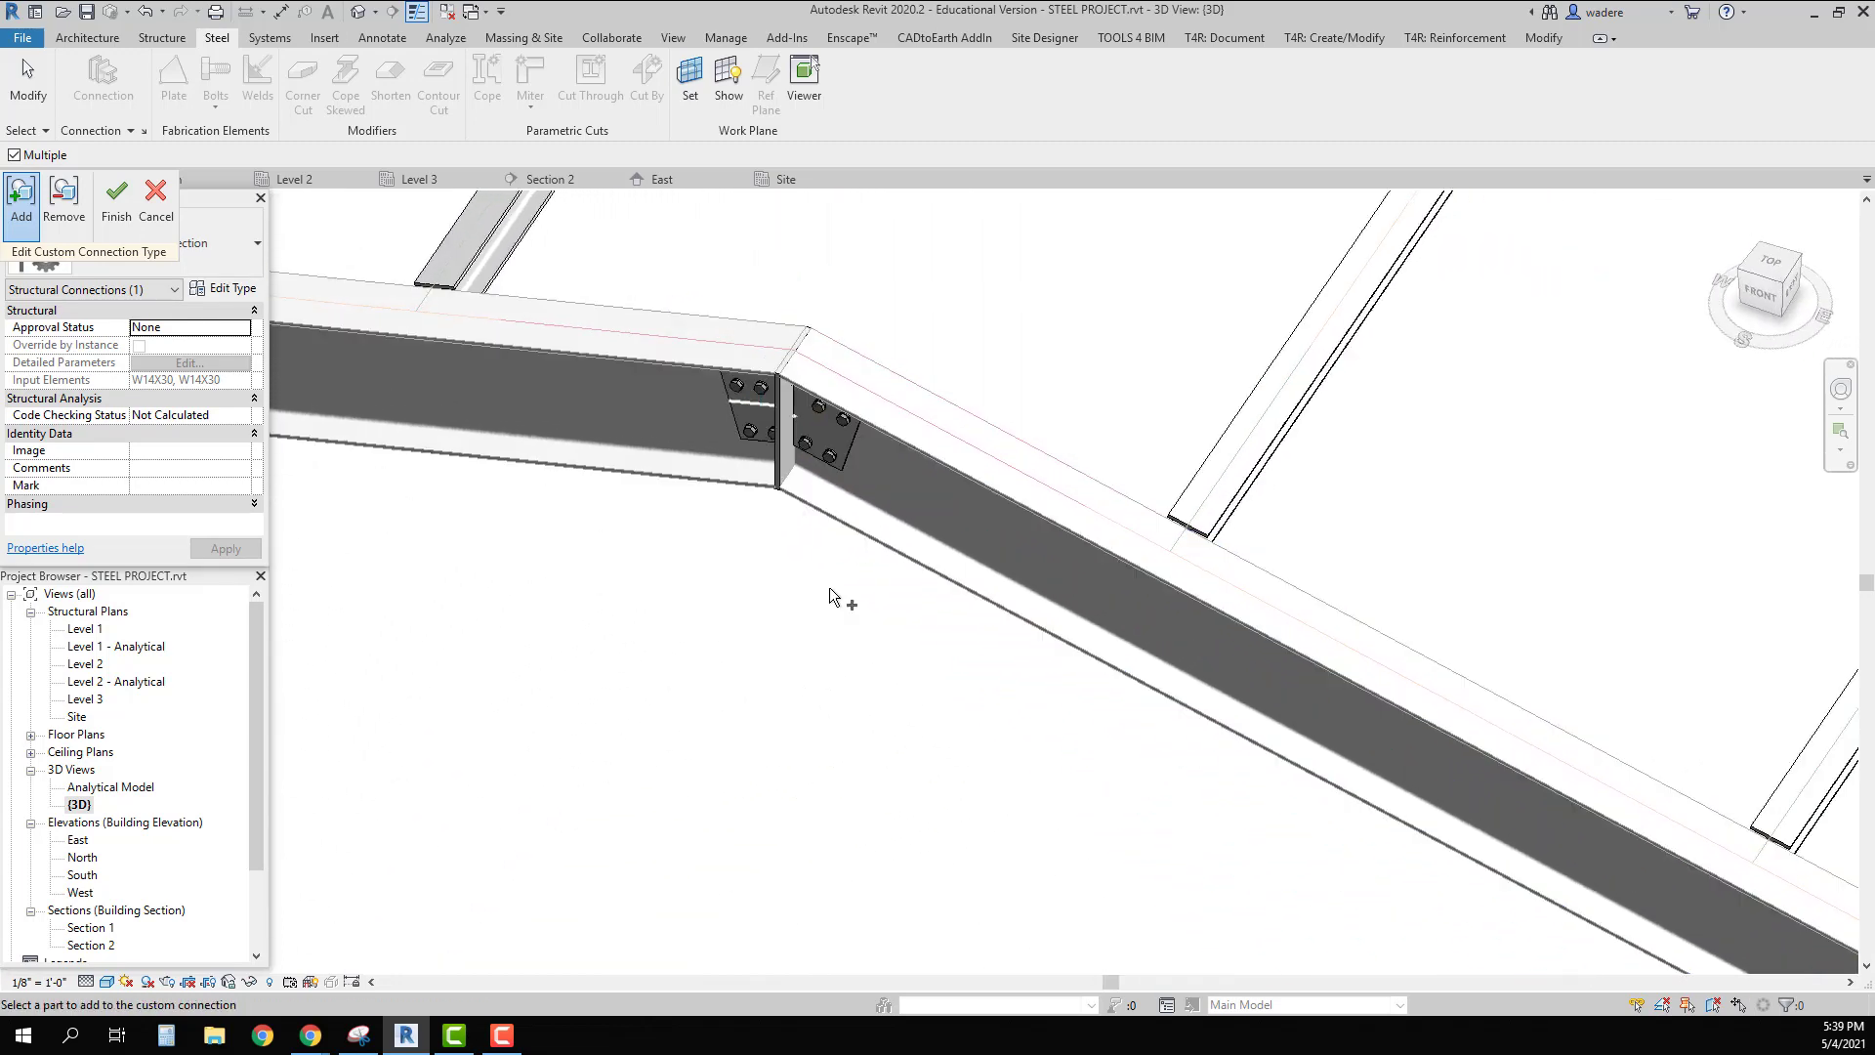
pyautogui.moveTo(624, 230); pyautogui.dragTo(994, 656)
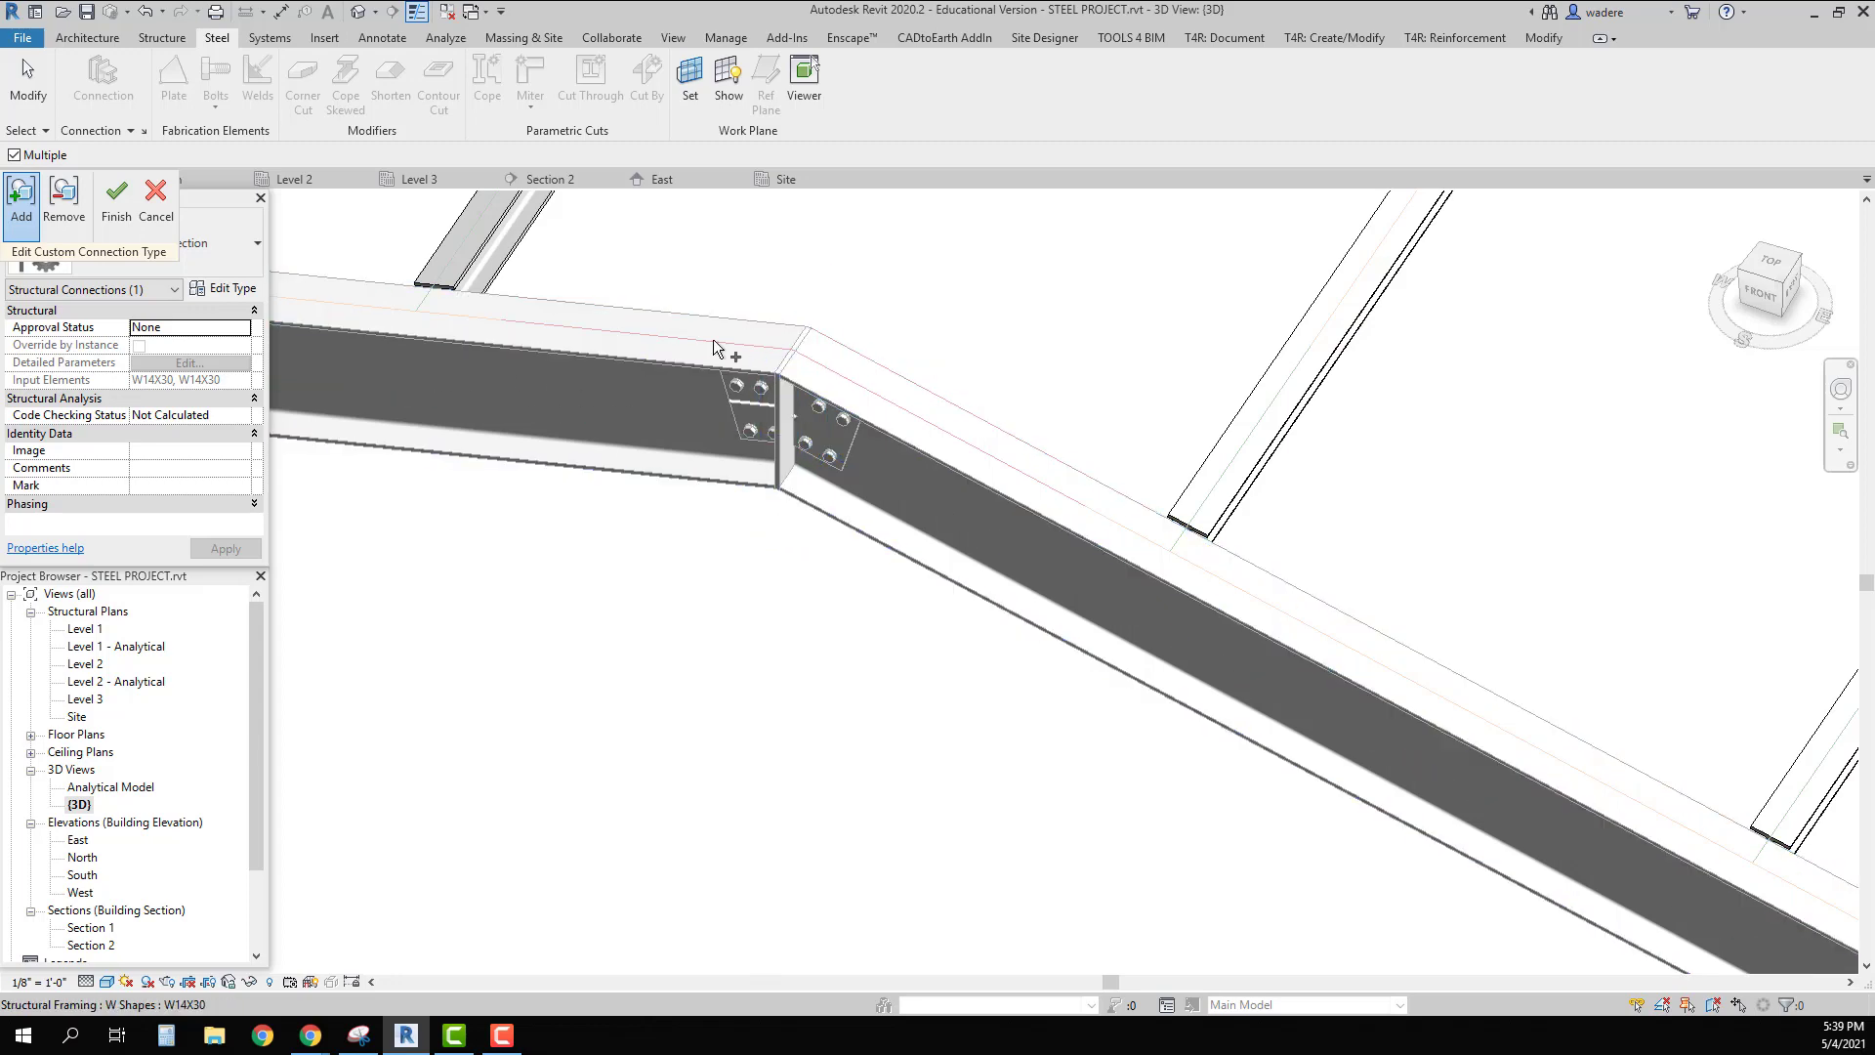
pyautogui.click(115, 200)
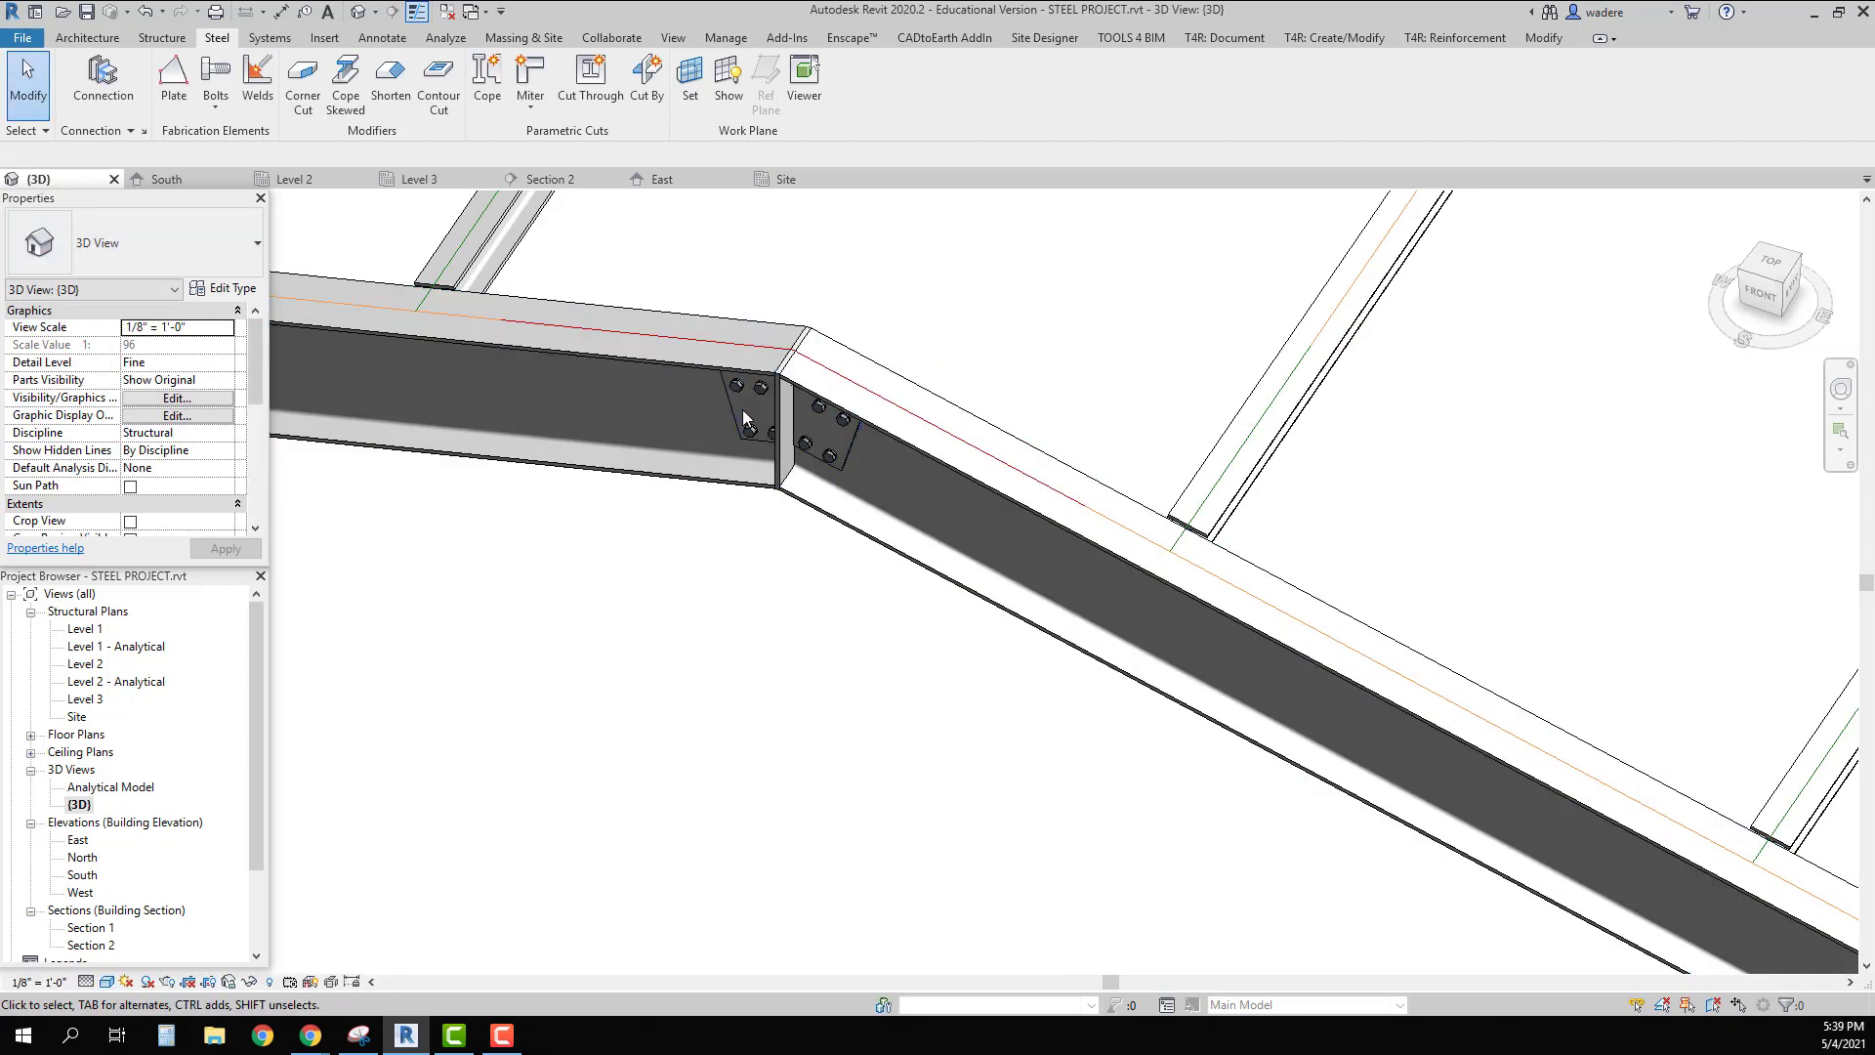
pyautogui.click(736, 407)
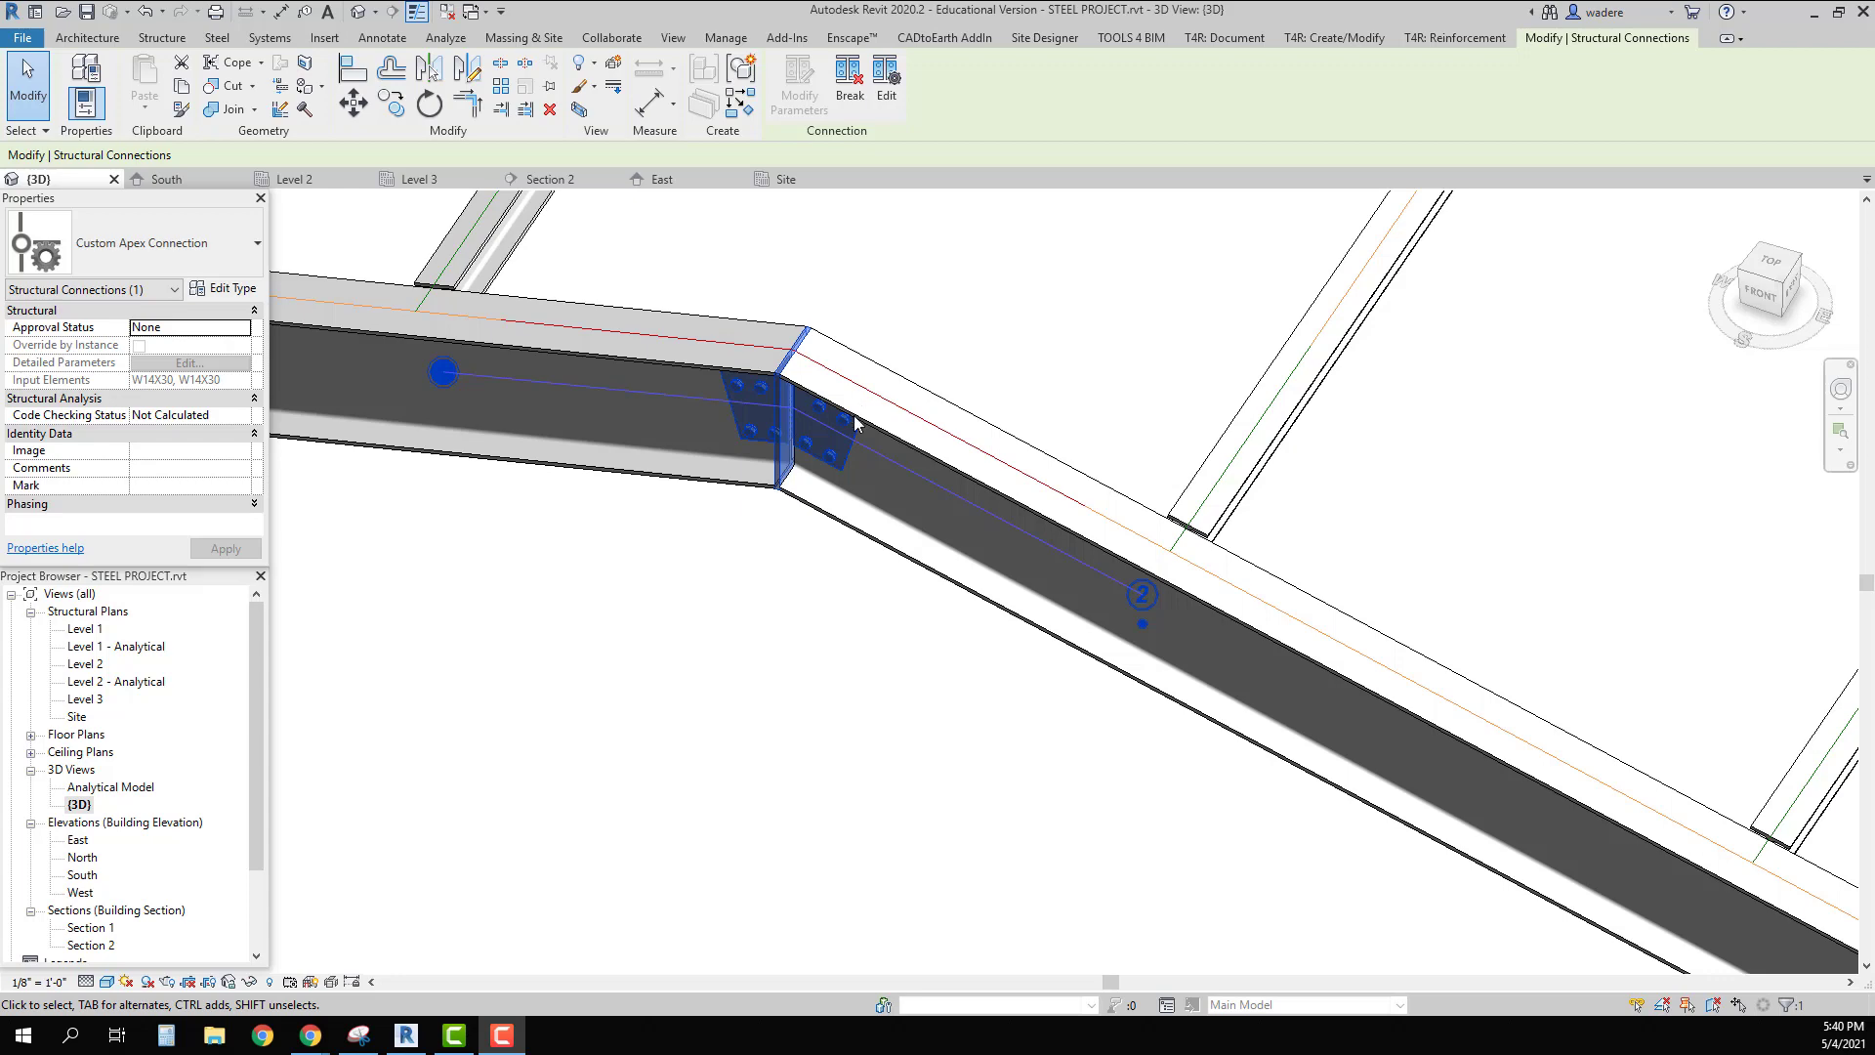
pyautogui.scroll(-3, 698, 547)
pyautogui.click(595, 664)
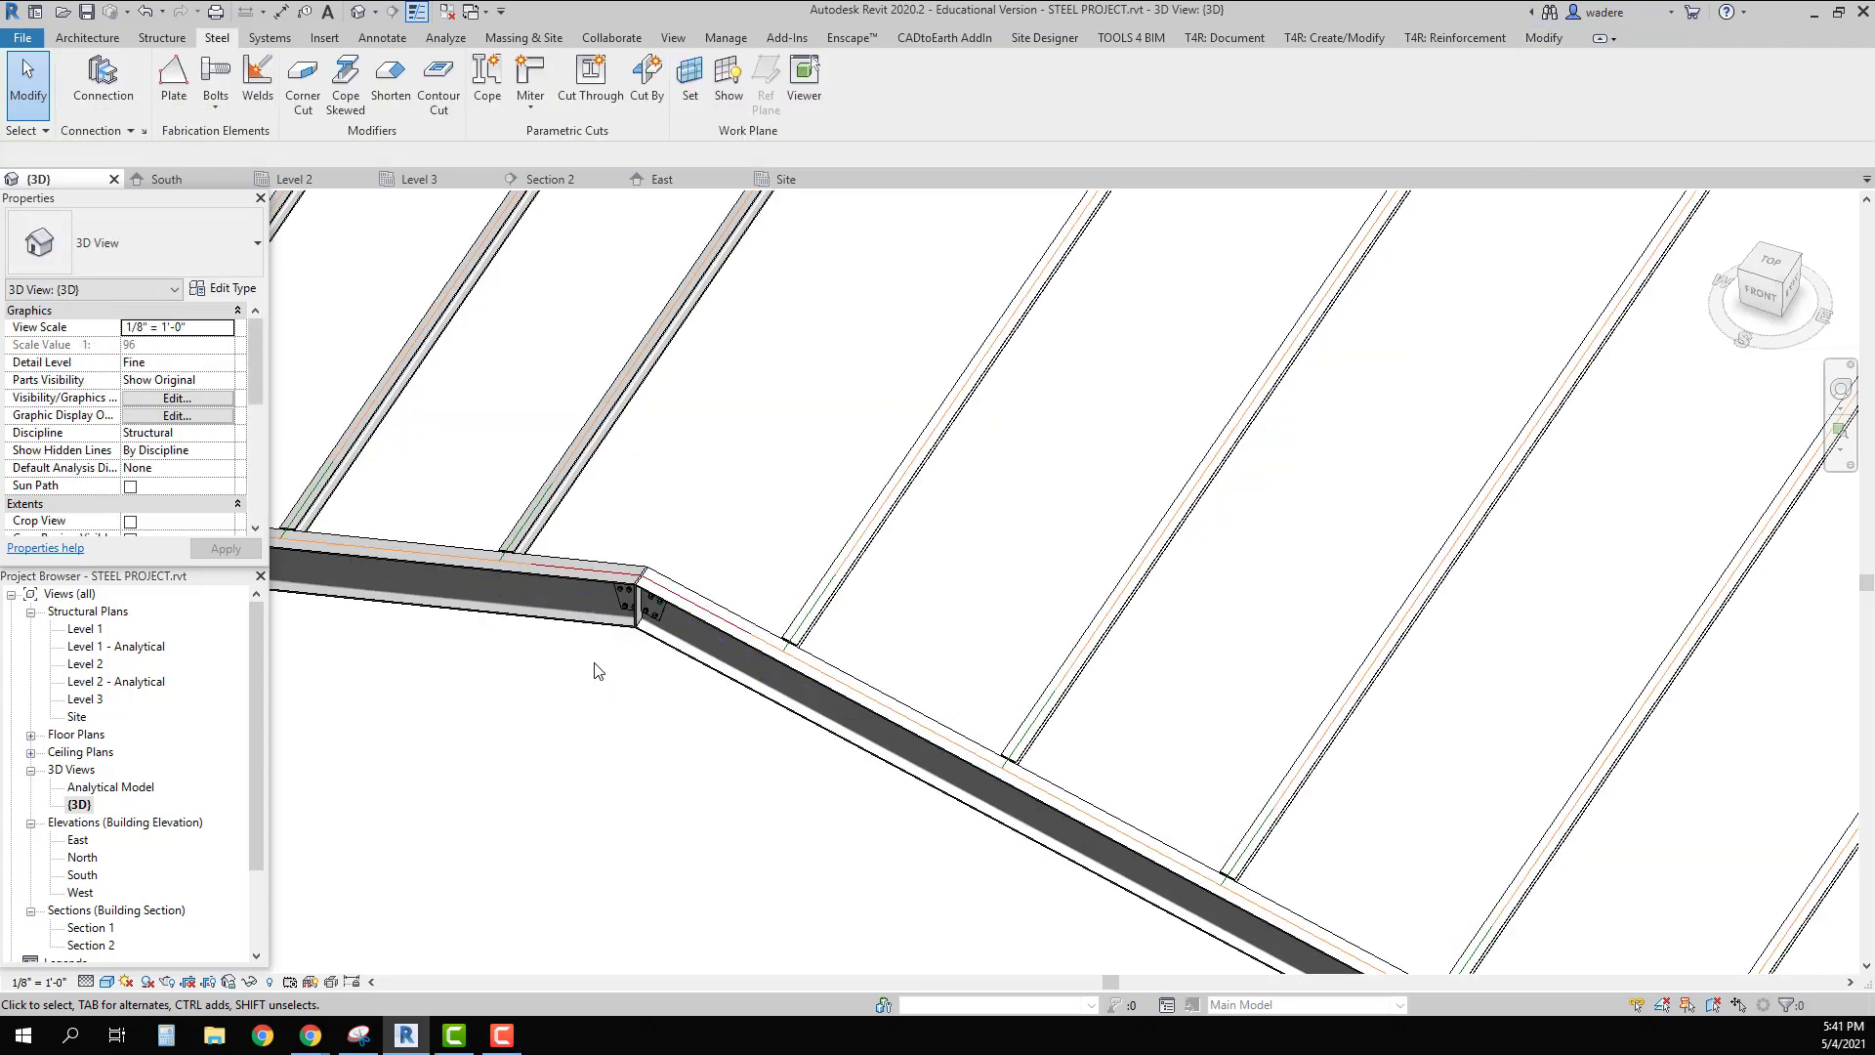
# Step: Place a Custom Apex Connection between the two W14X30 rafters at the ridge of the next frame
pyautogui.scroll(-3, 1079, 252)
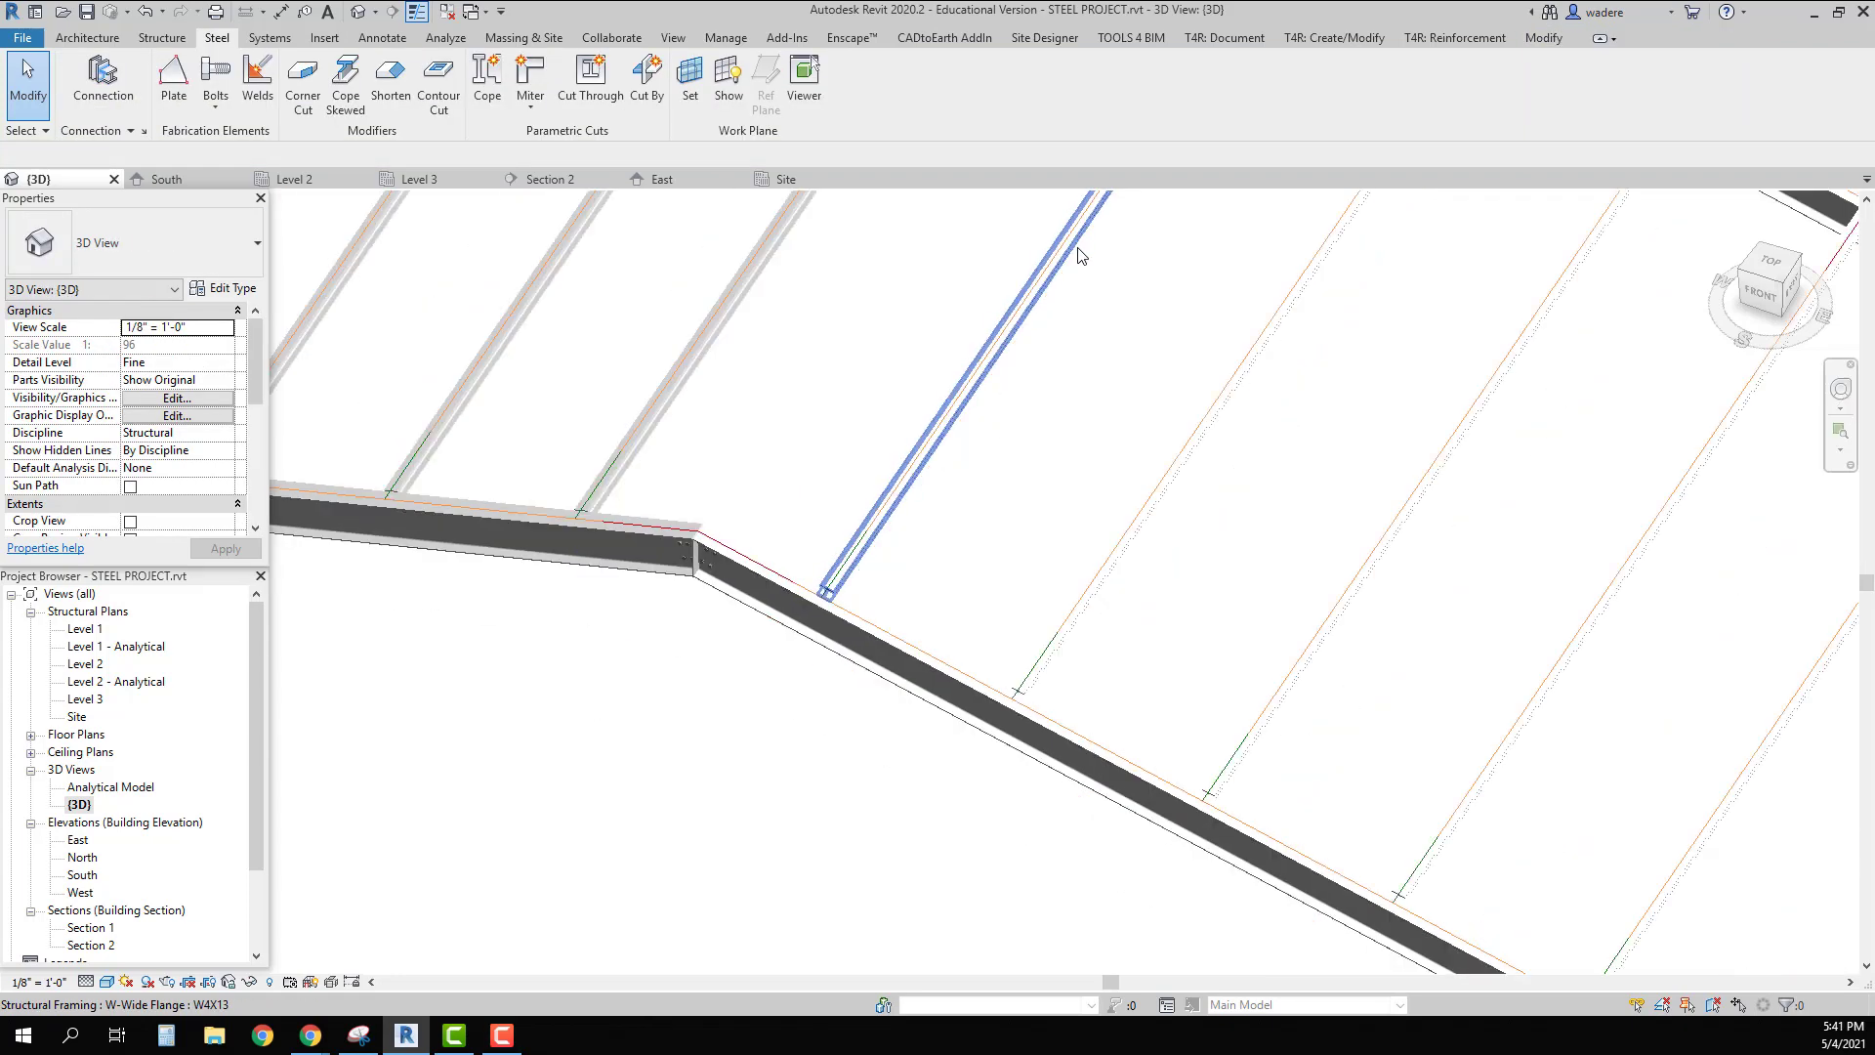
pyautogui.moveTo(1007, 356); pyautogui.dragTo(592, 789, button='middle')
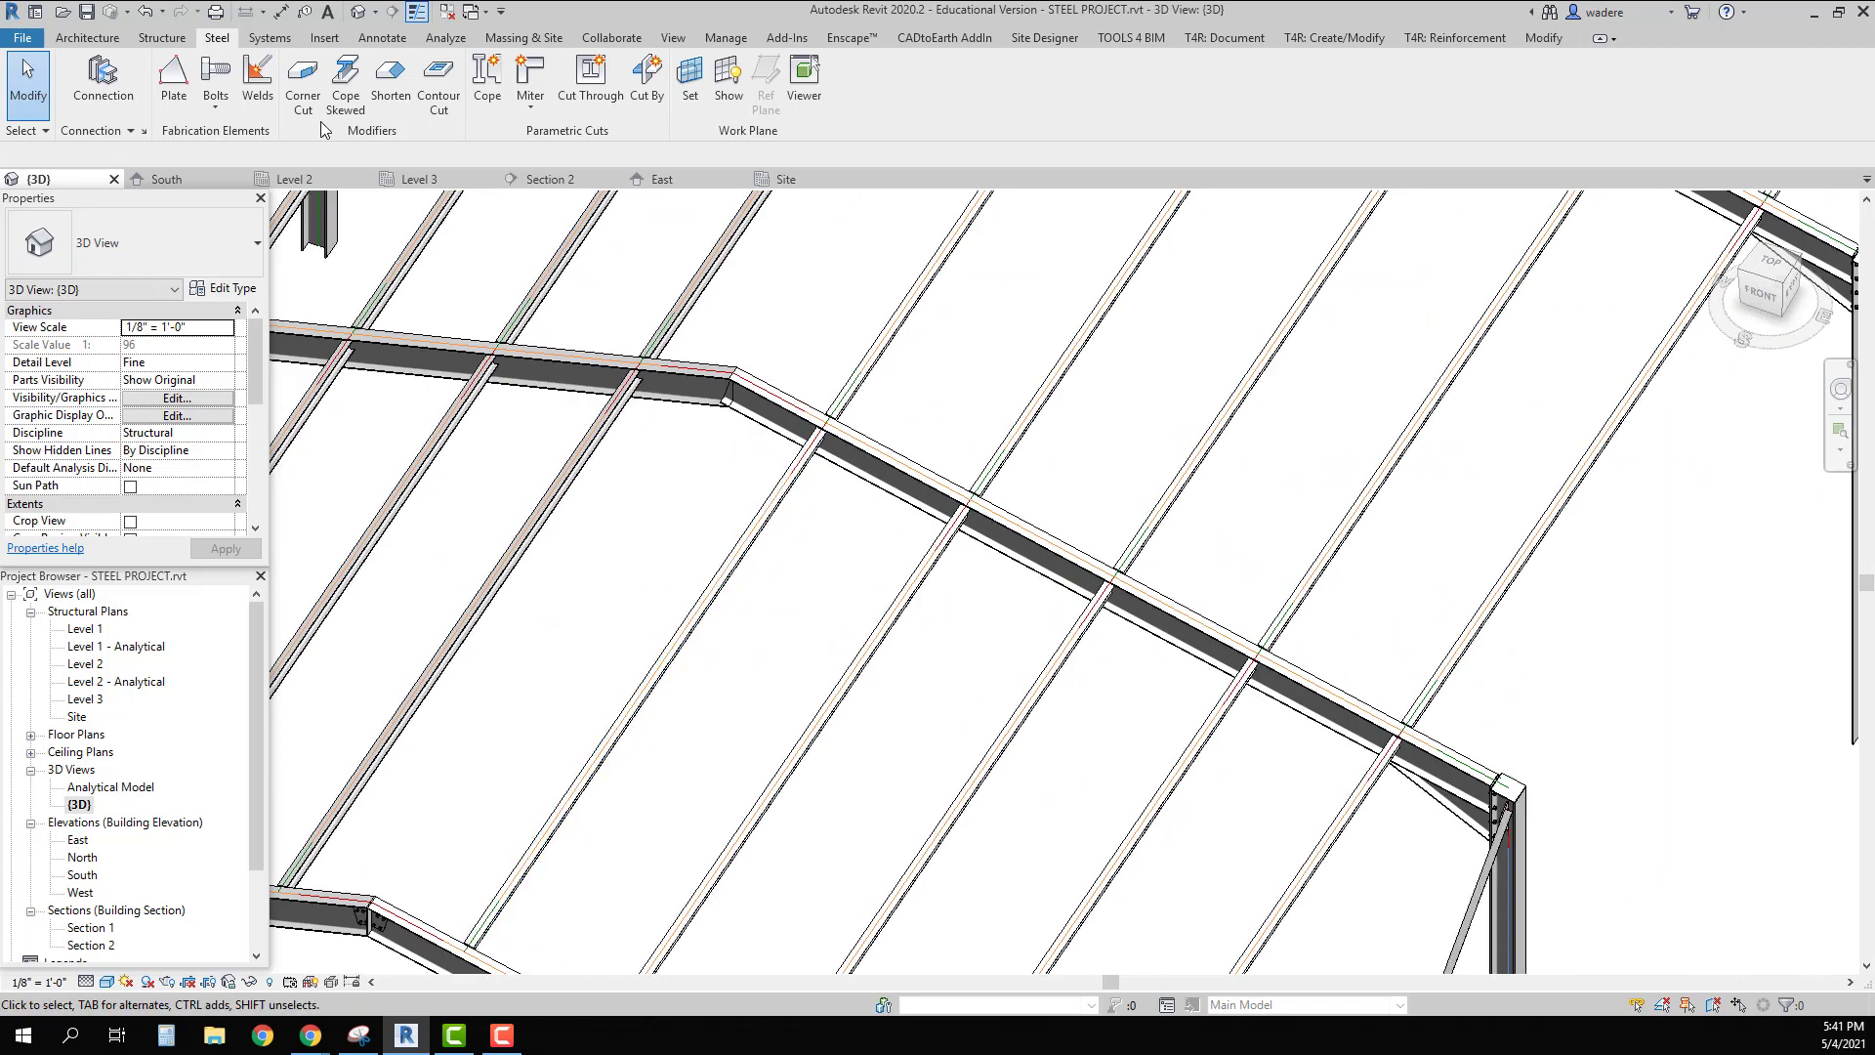
pyautogui.click(104, 78)
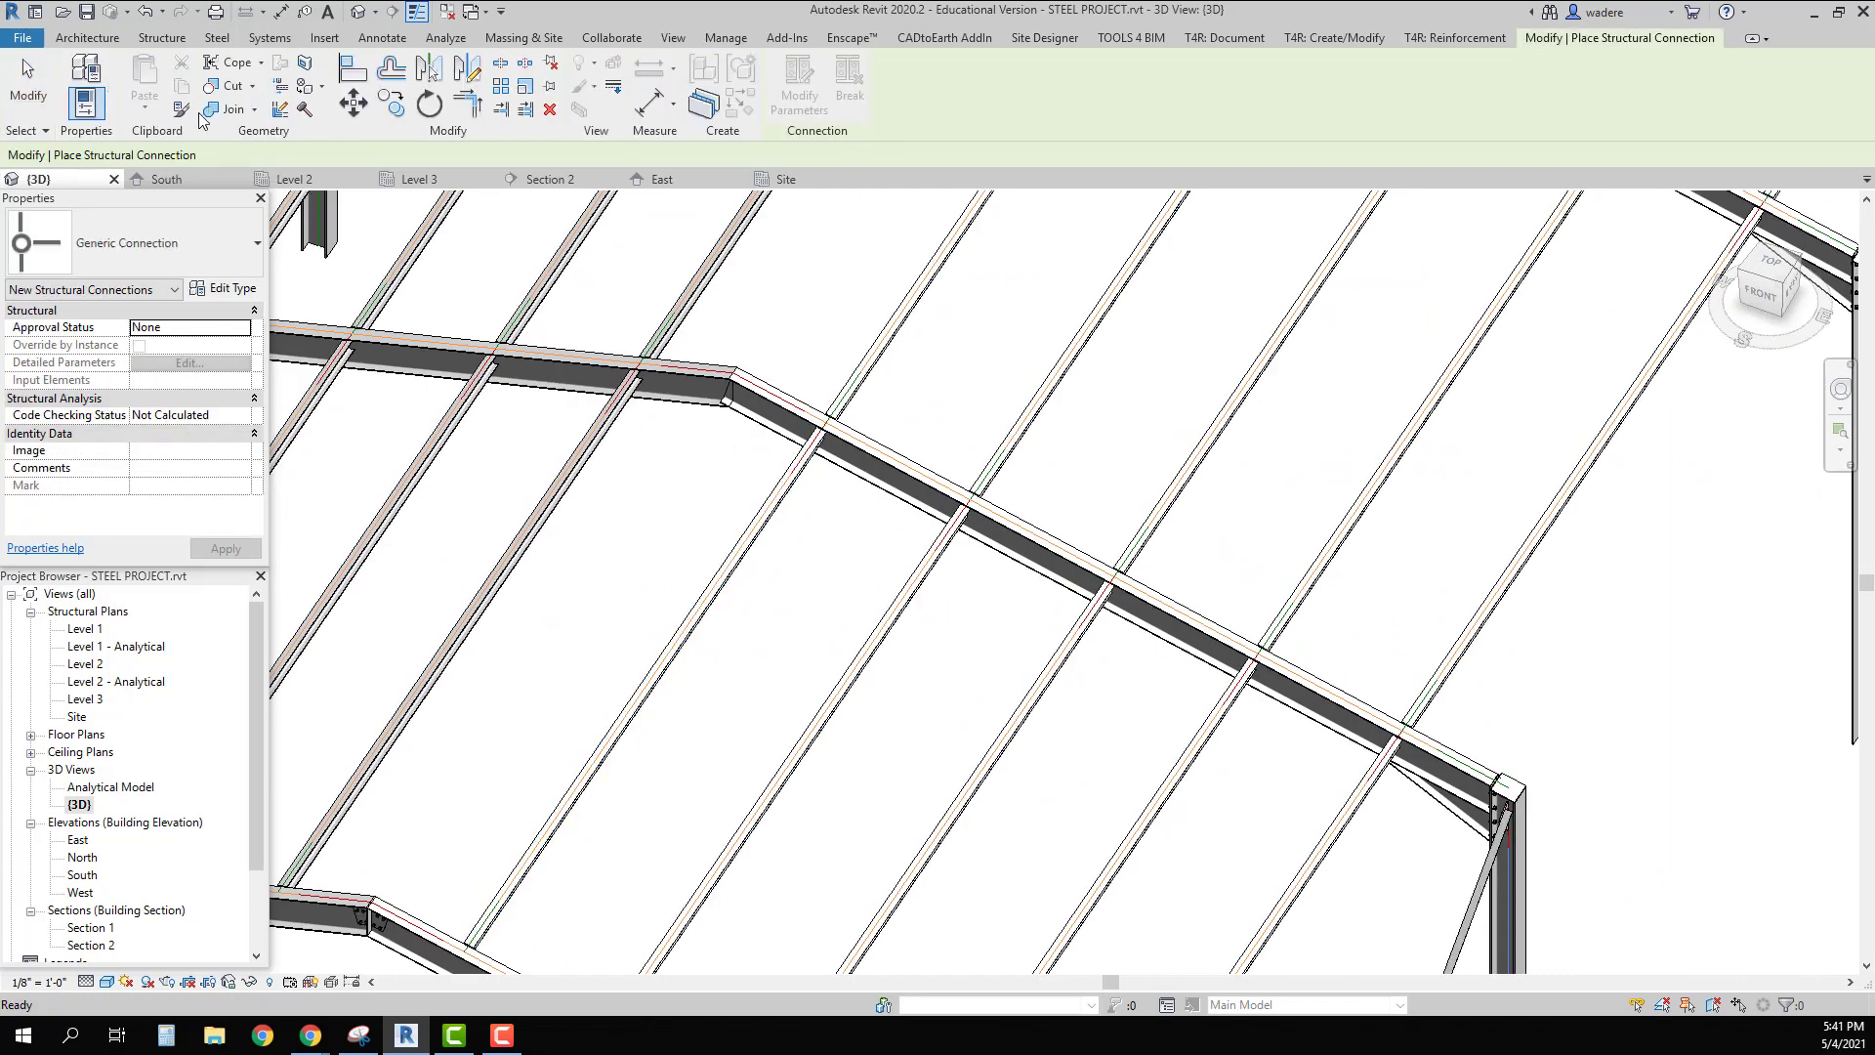
pyautogui.click(690, 409)
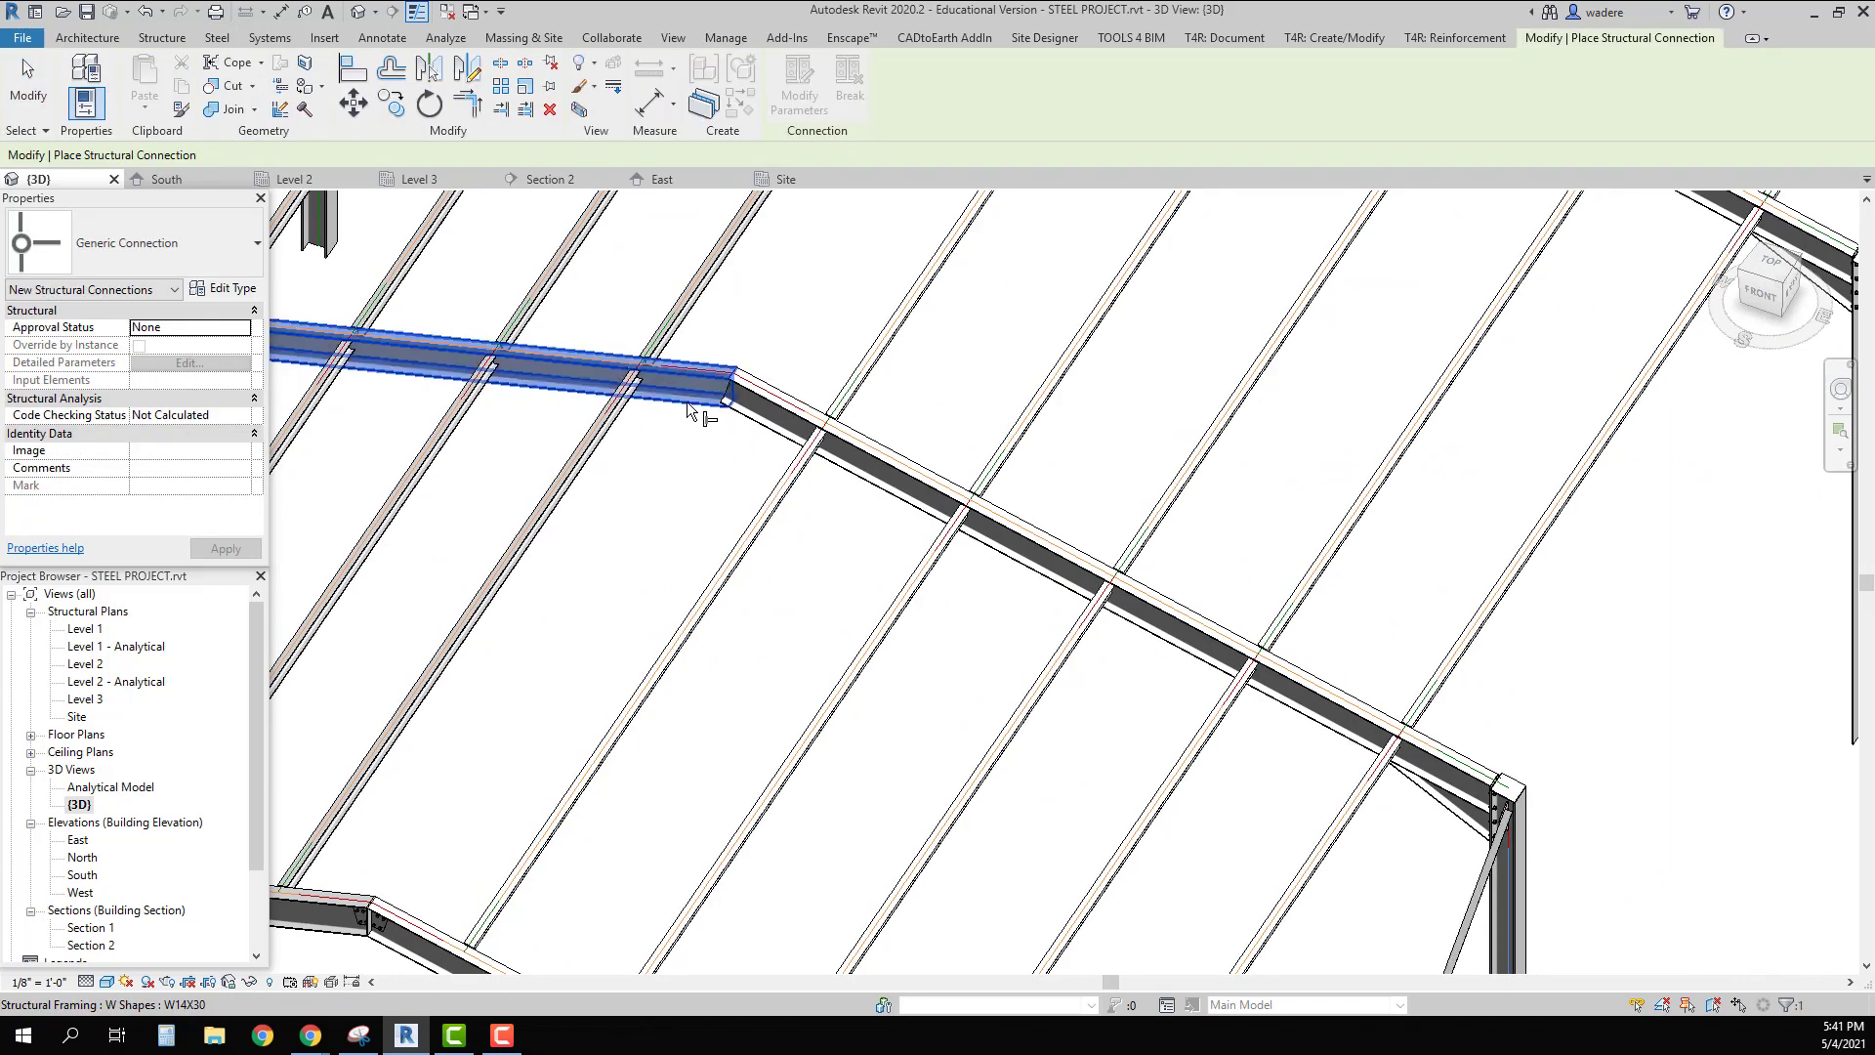
pyautogui.click(754, 418)
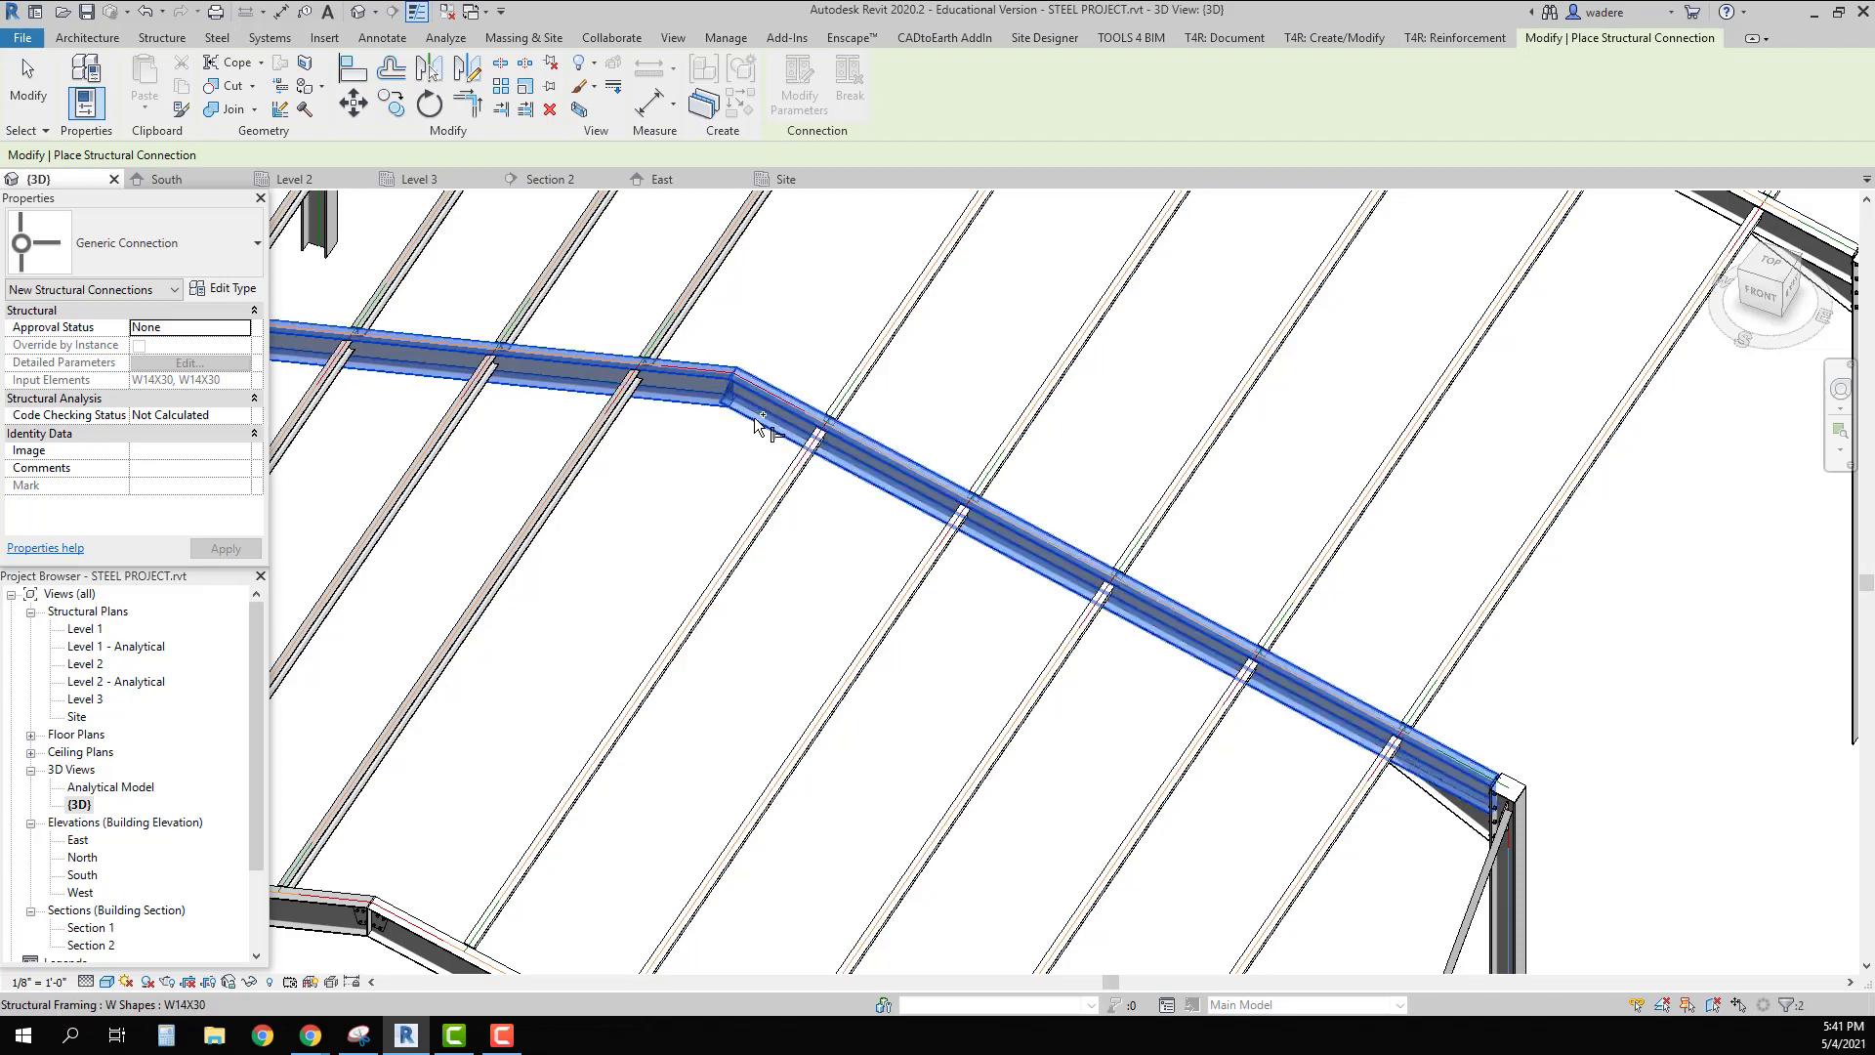
pyautogui.click(257, 252)
pyautogui.scroll(6, 114, 396)
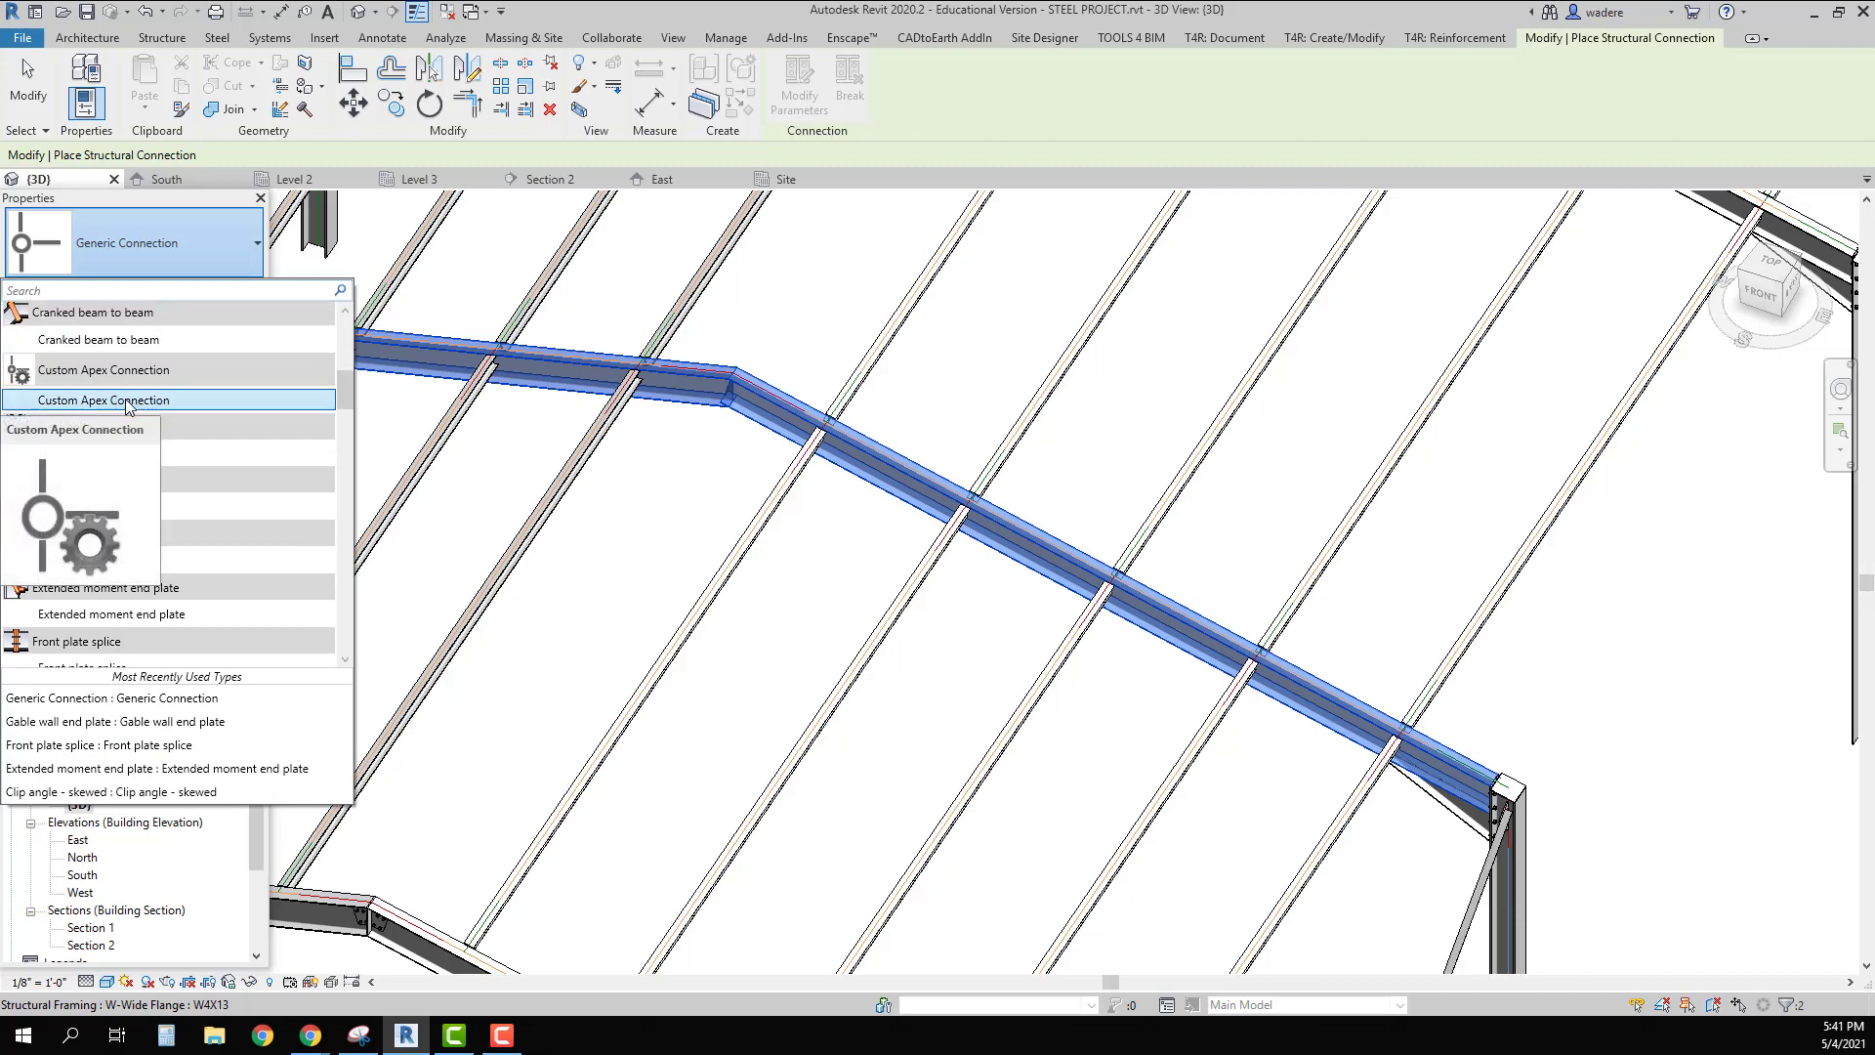
pyautogui.click(127, 401)
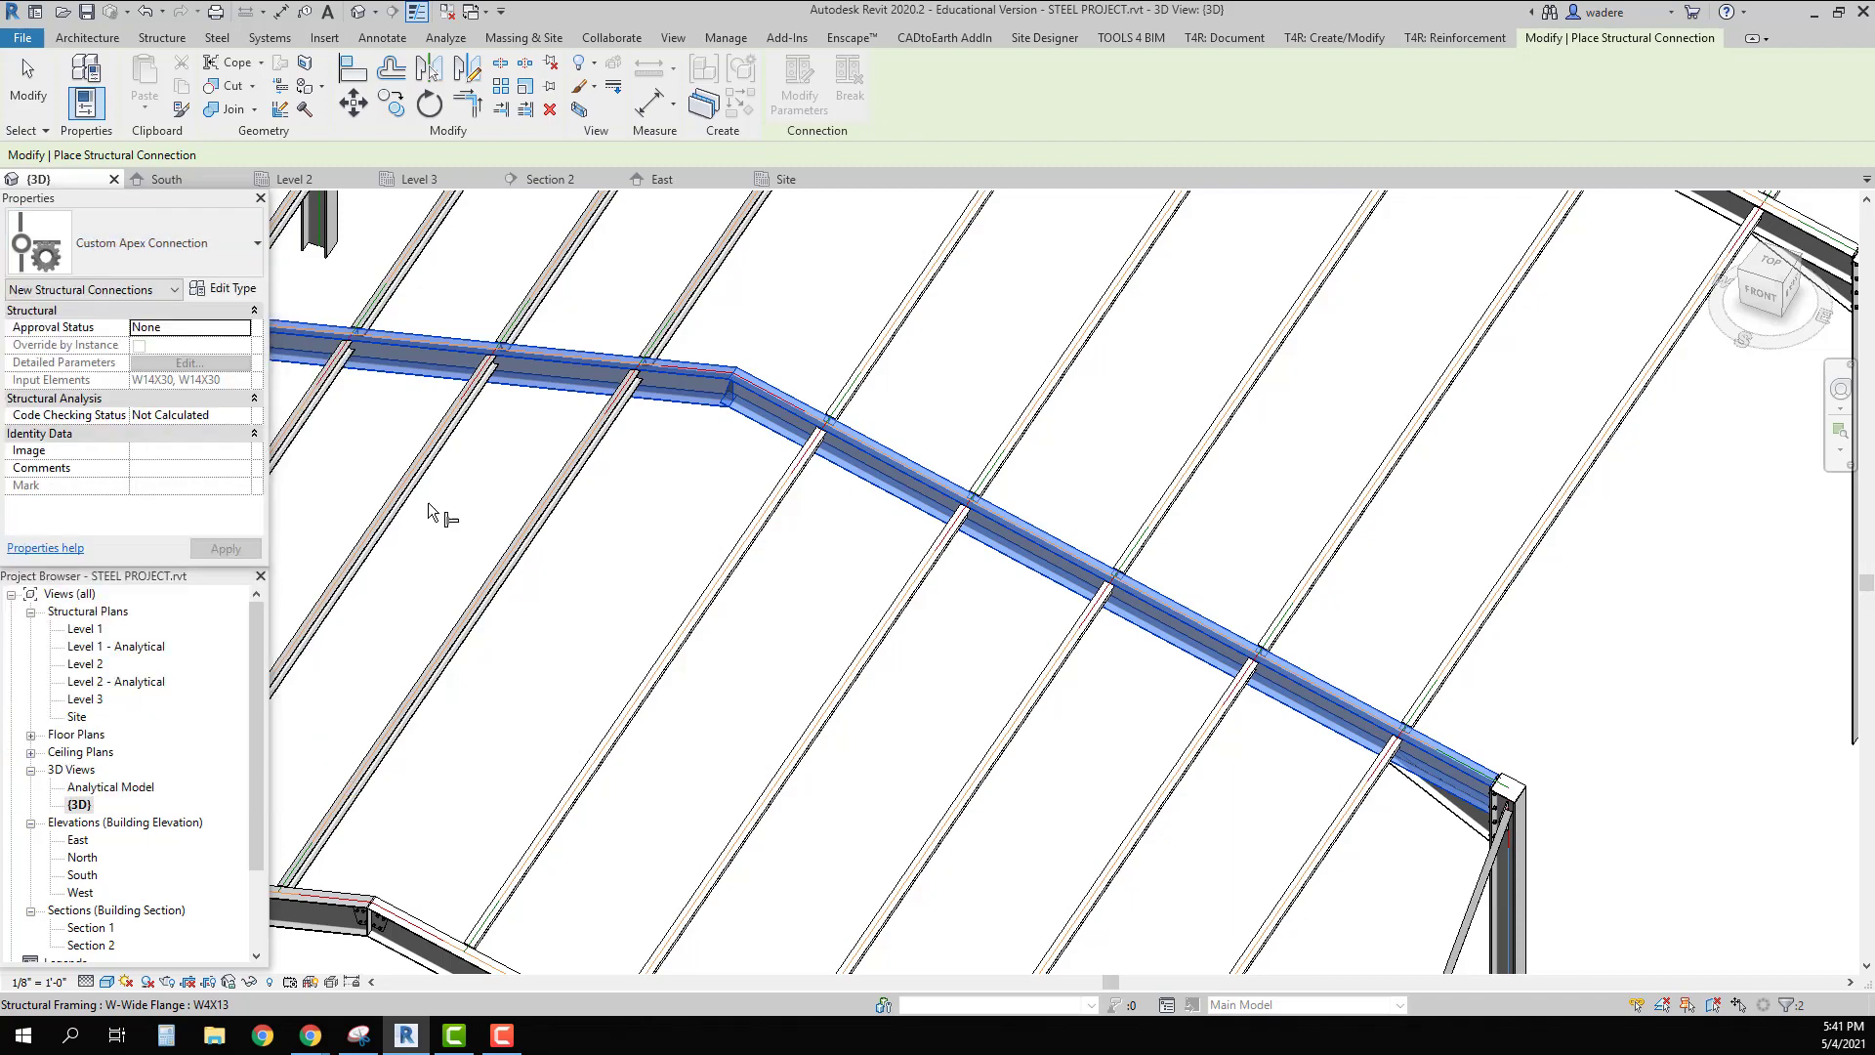
pyautogui.press('Return')
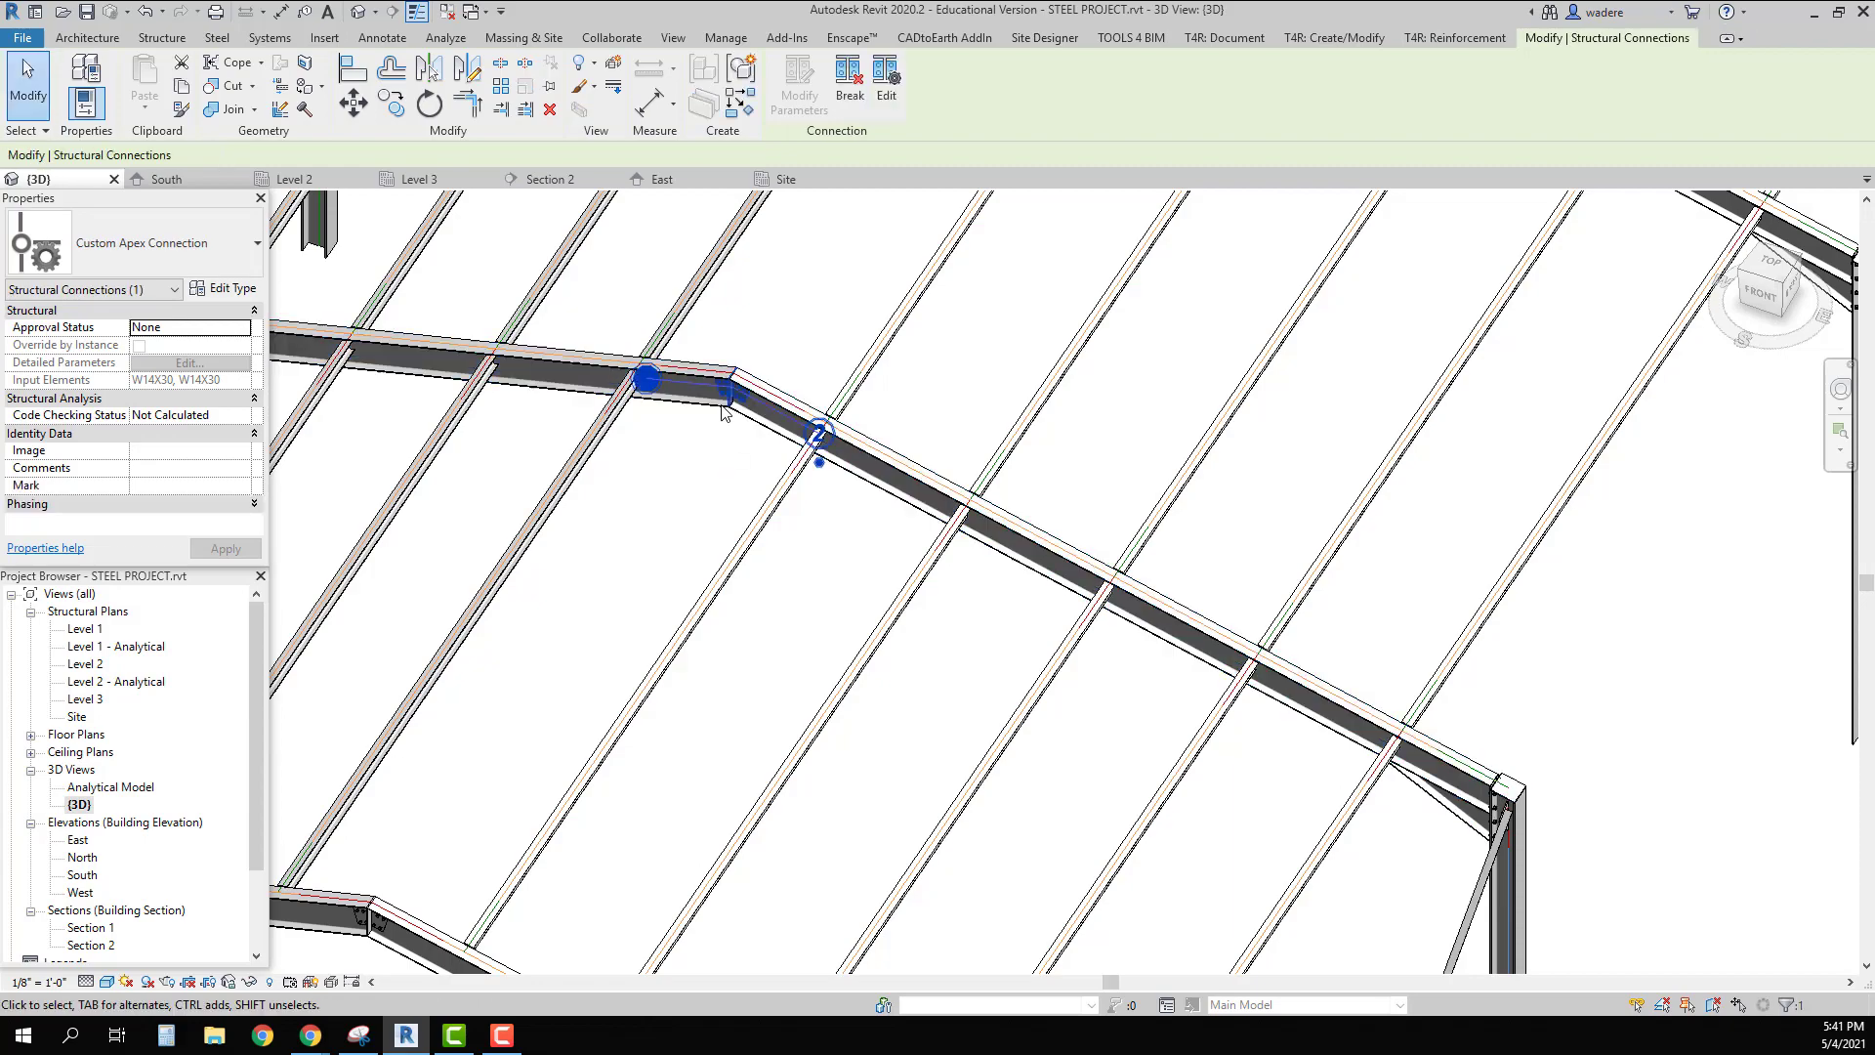
# Step: Inspect the newly placed apex connection and the ridges of the remaining frames
pyautogui.scroll(5, 728, 444)
pyautogui.scroll(-5, 740, 434)
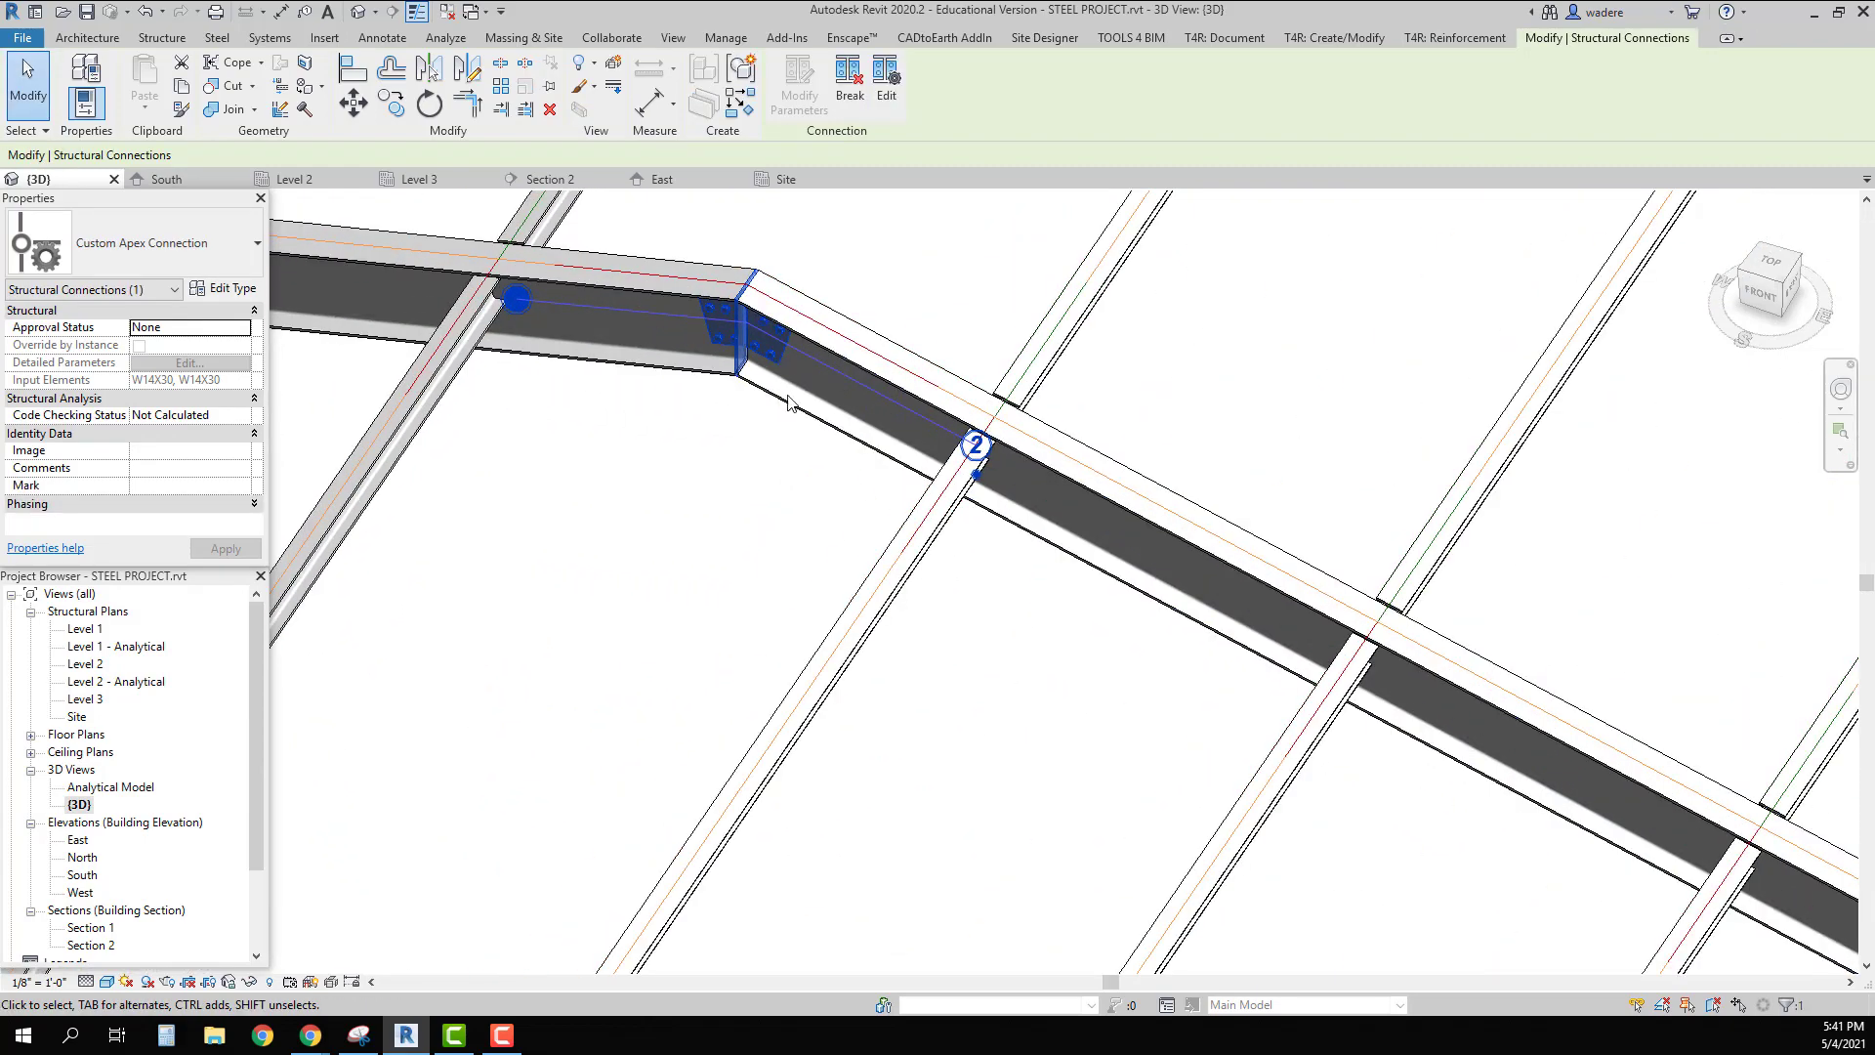
pyautogui.scroll(-4, 782, 420)
pyautogui.scroll(3, 670, 552)
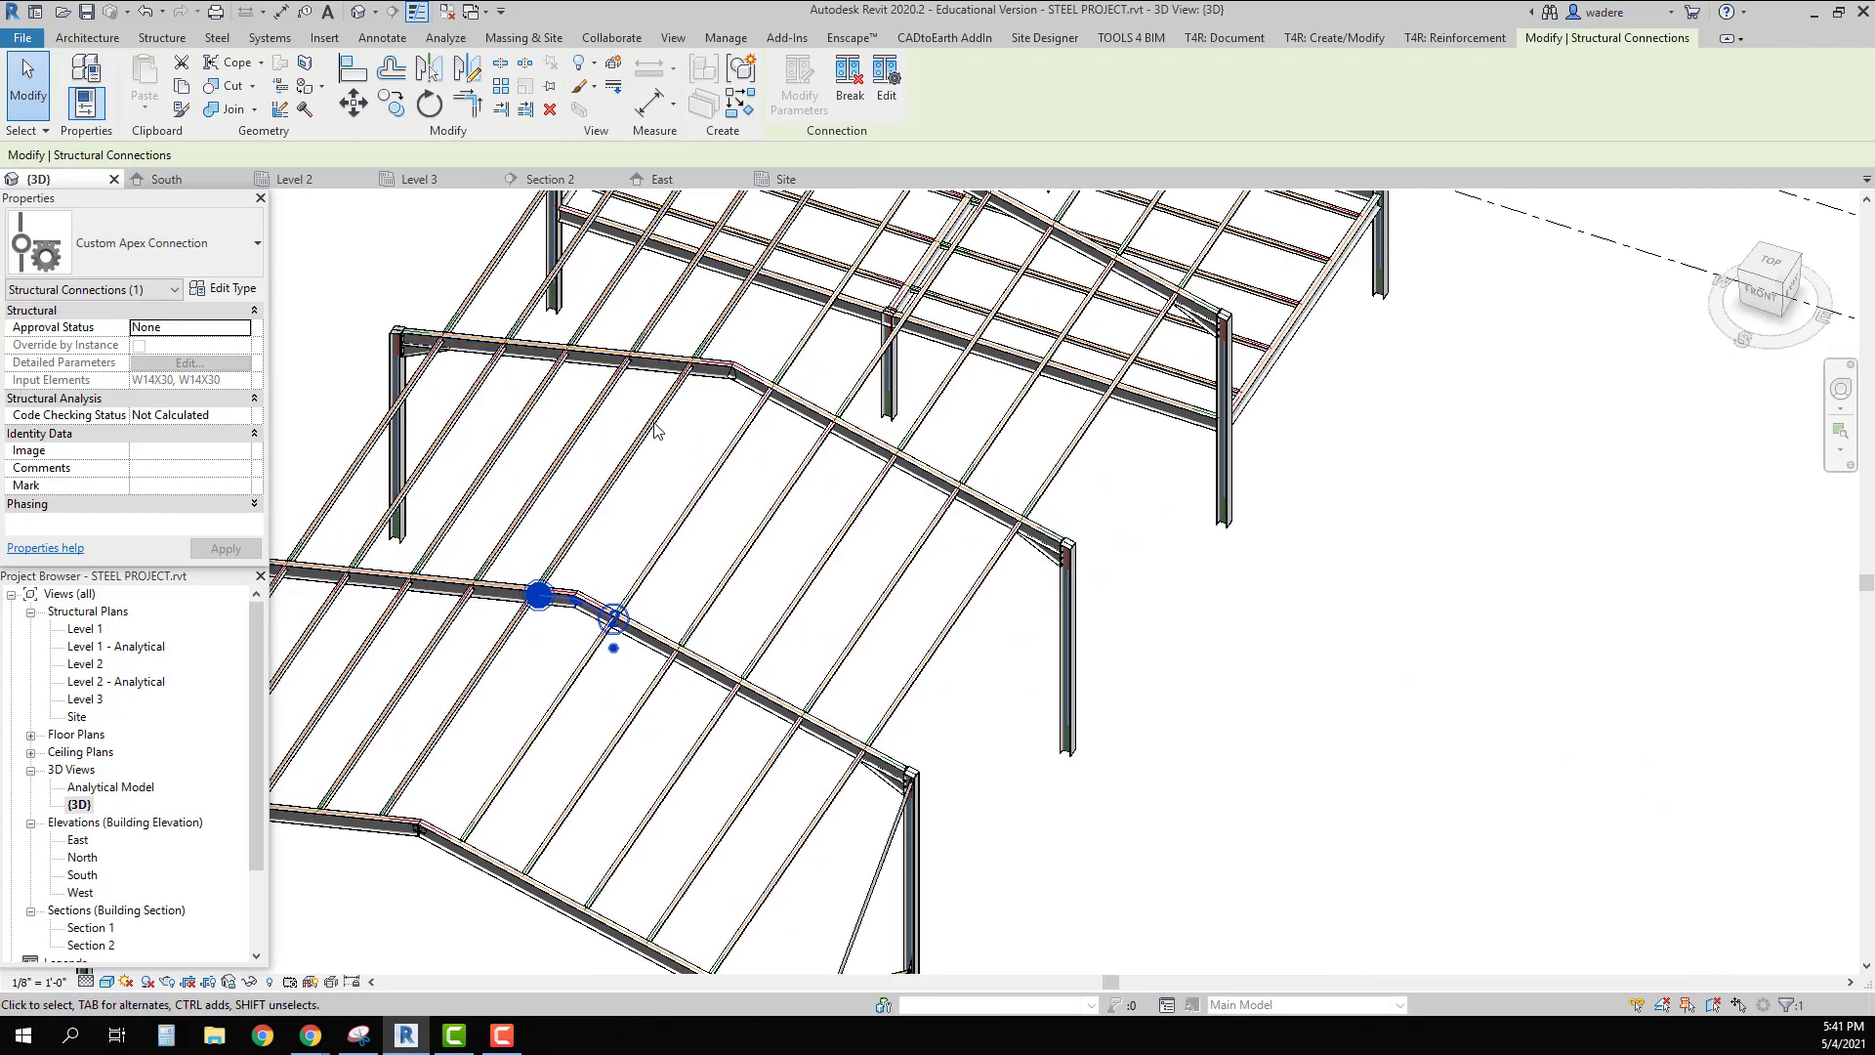
pyautogui.scroll(-2, 737, 395)
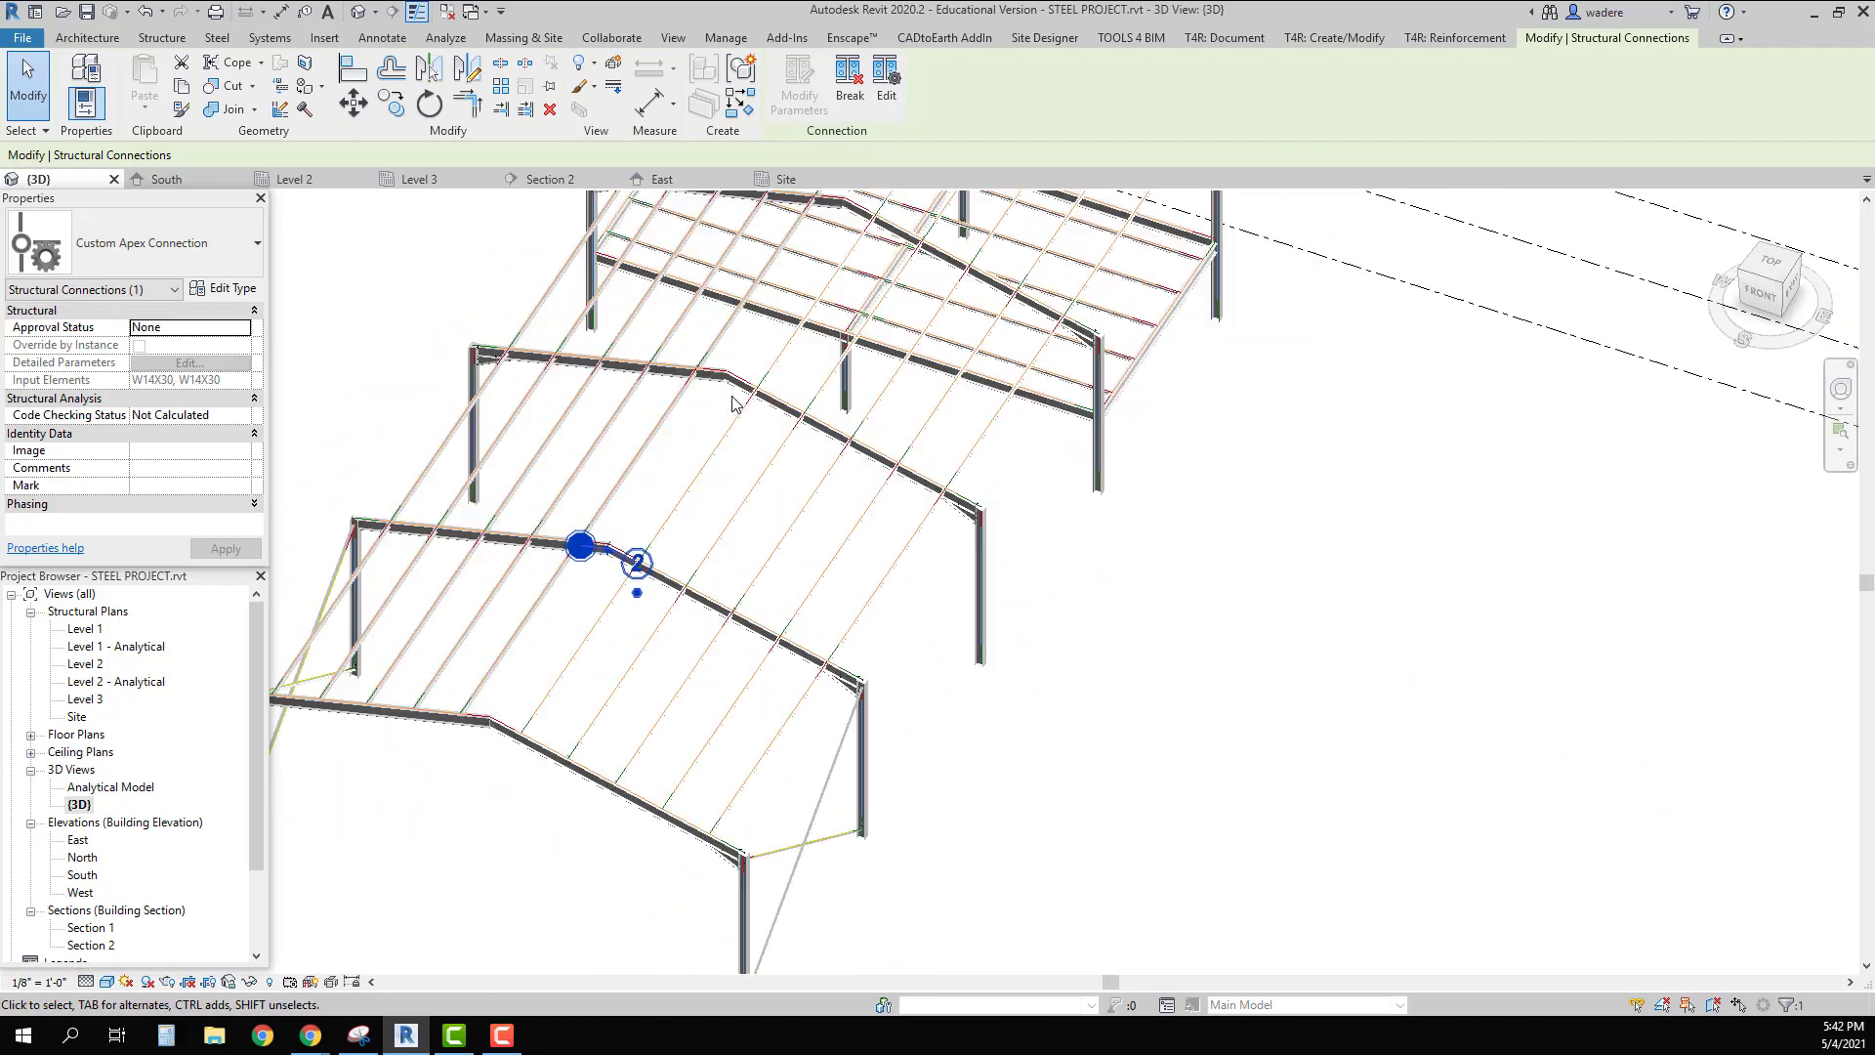
pyautogui.moveTo(732, 407); pyautogui.dragTo(547, 627, button='middle')
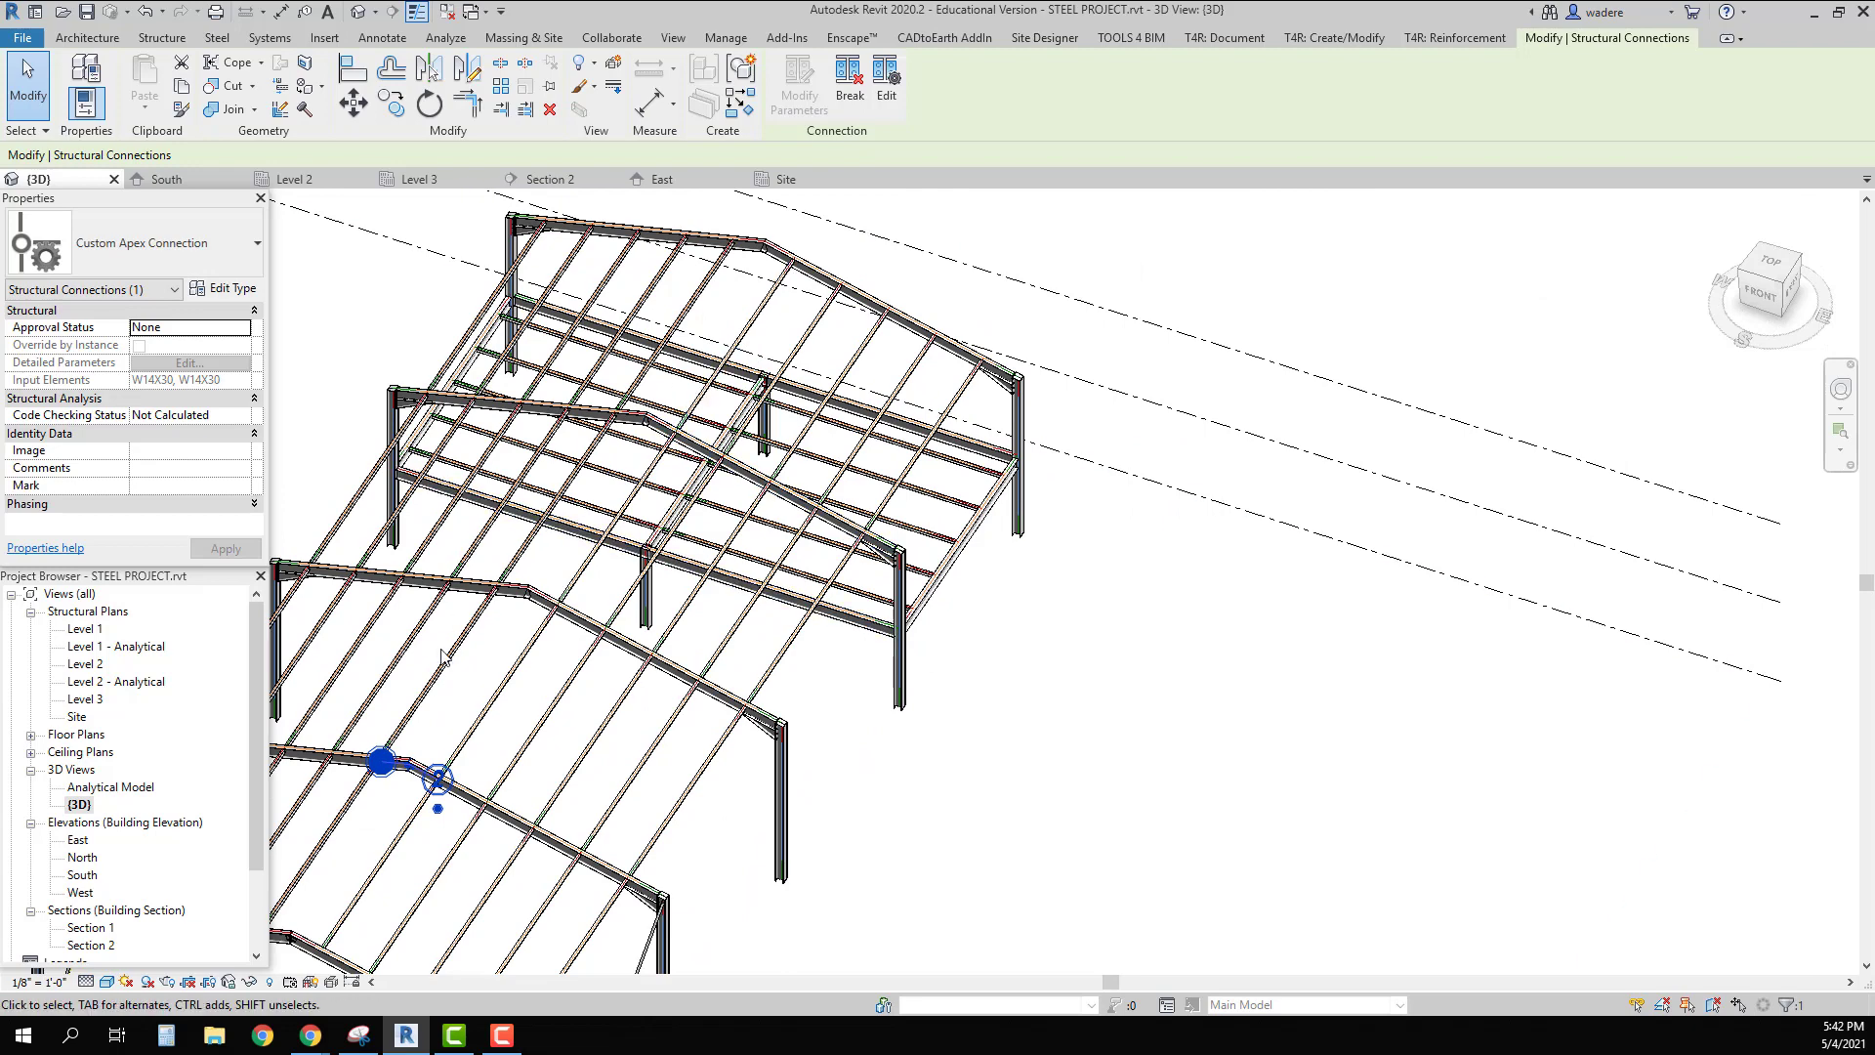